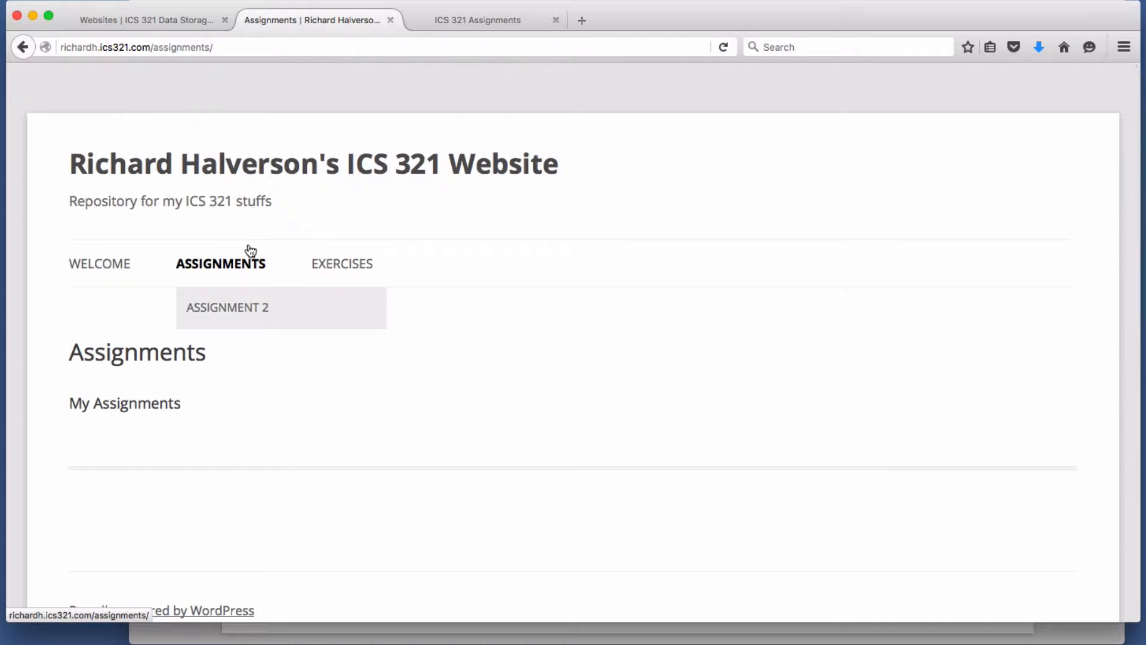
- Replace 'assignments/' with 'wp-admin' in the address to reach the WordPress admin login
{"action": "left_click", "coordinate": [238, 52]}
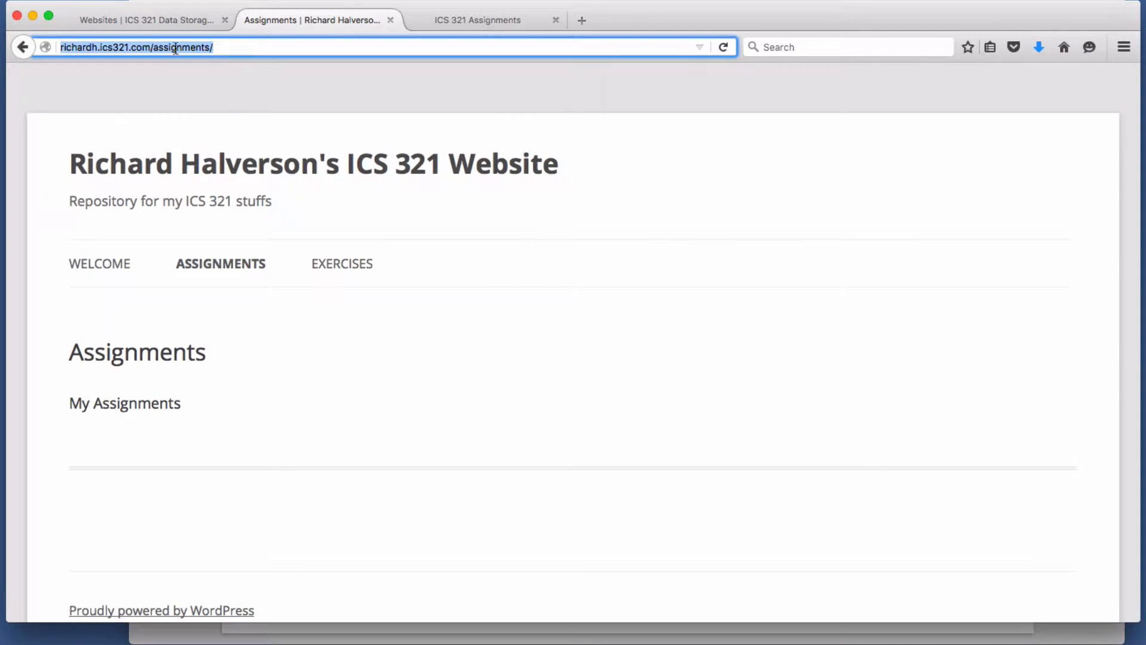
{"action": "left_click", "coordinate": [152, 47]}
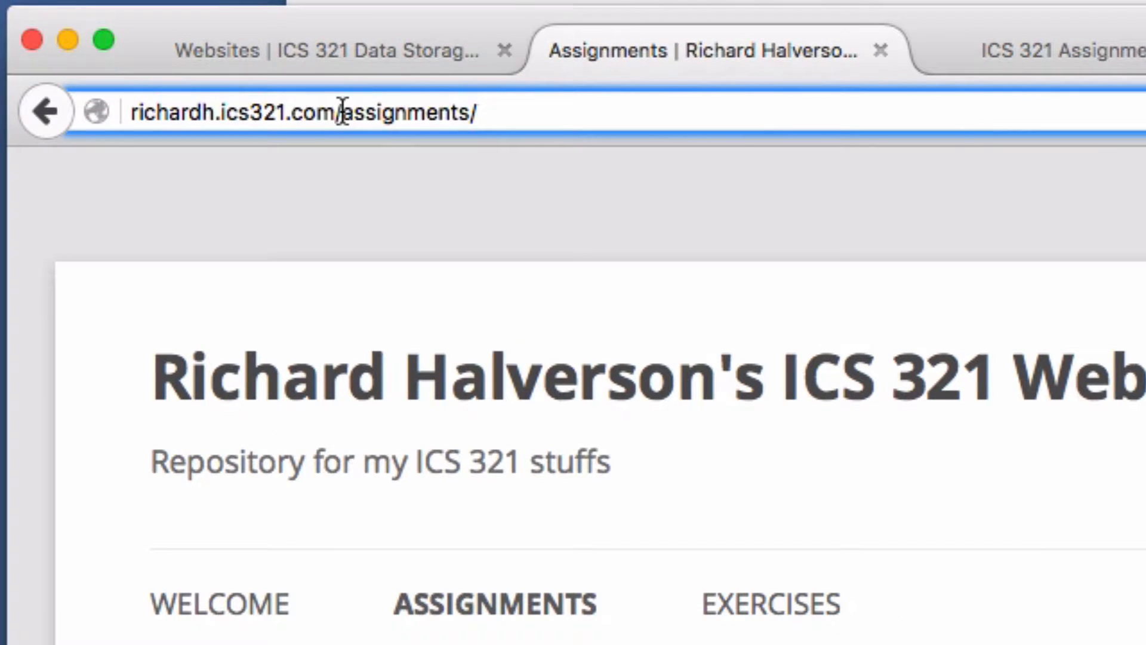
{"action": "left_click_drag", "start_coordinate": [342, 112], "coordinate": [856, 127]}
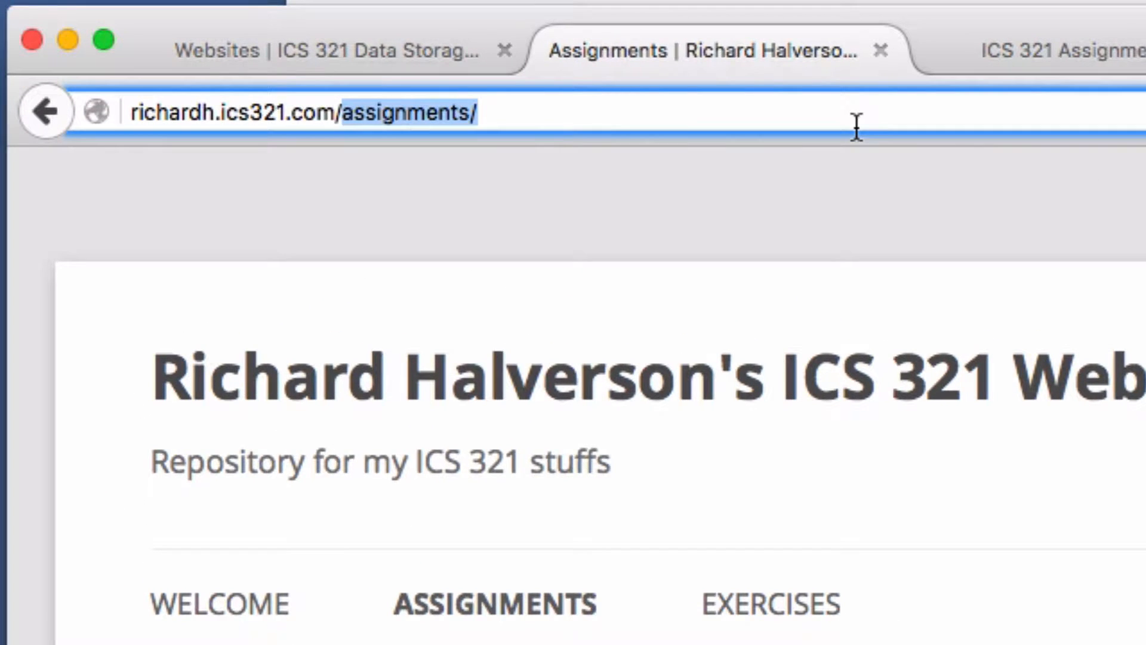
{"action": "type", "text": "wp-ad"}
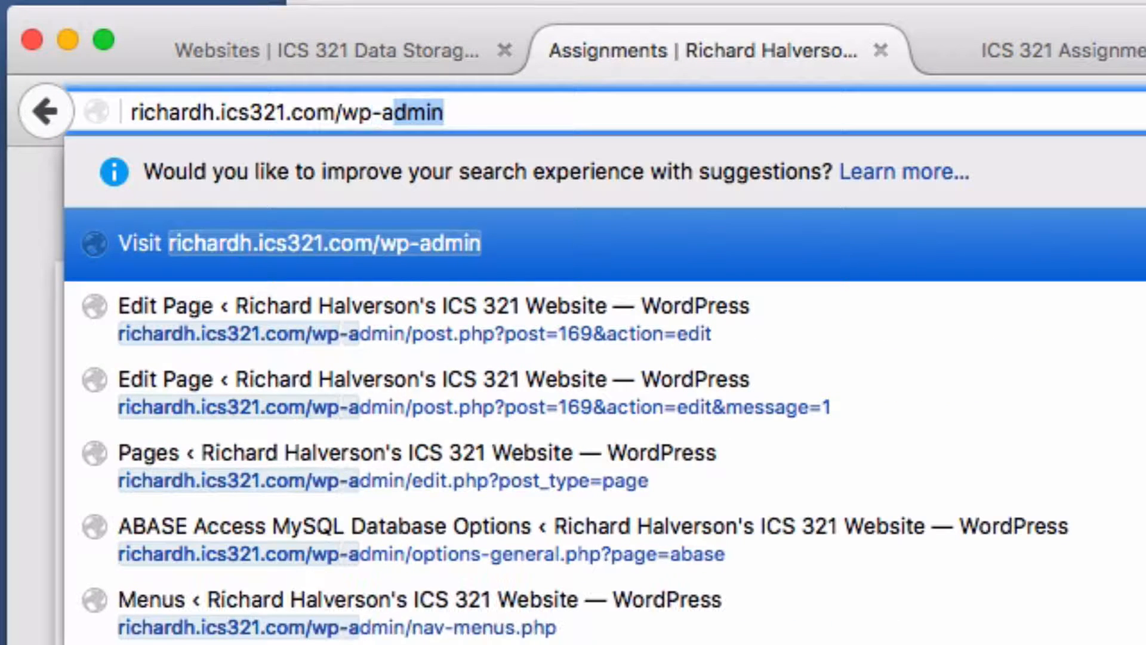
{"action": "type", "text": "min"}
{"action": "key", "text": "Return"}
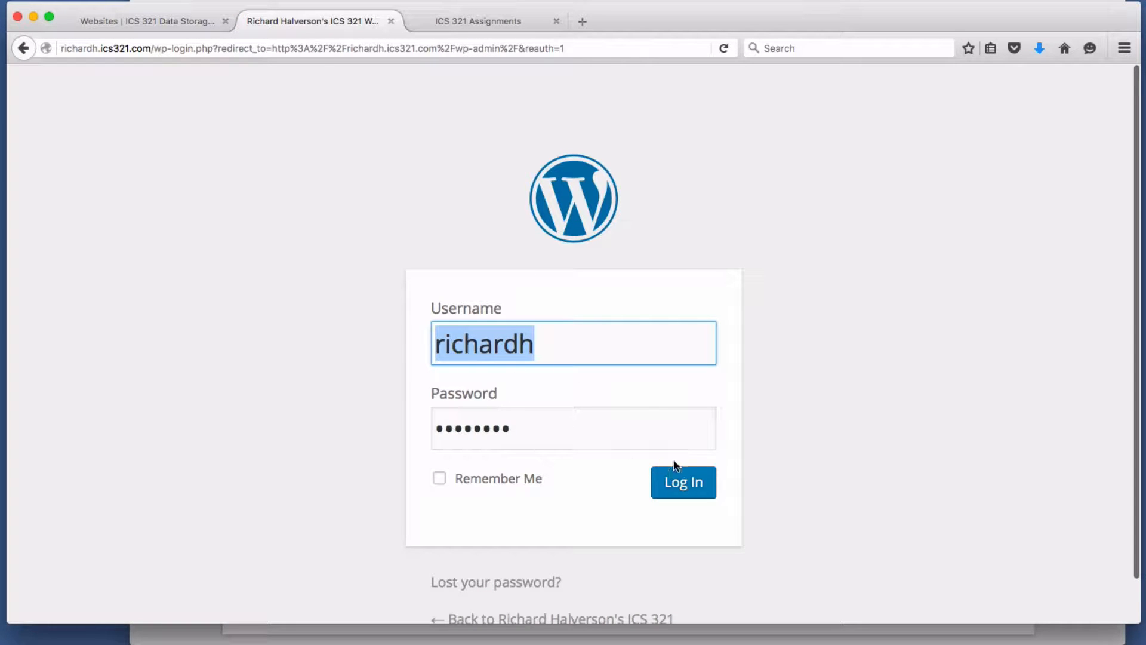
- Log in and draft a new page titled 'Alternative Assignment 2' with [abase] in its body
{"action": "left_click", "coordinate": [695, 494]}
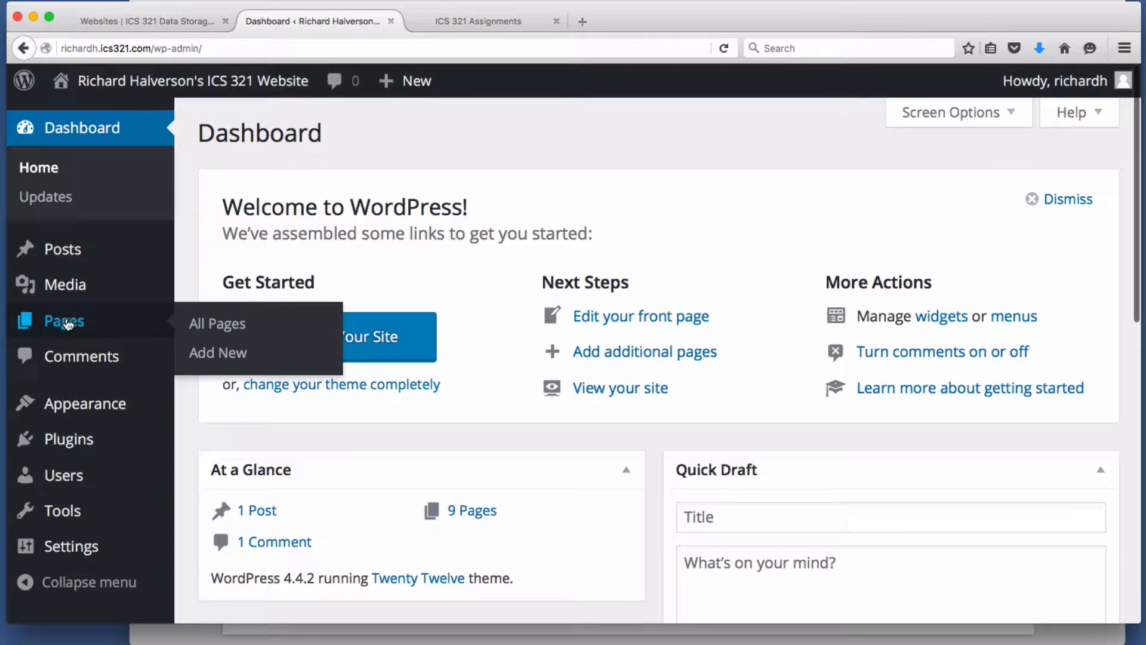
{"action": "left_click", "coordinate": [64, 323]}
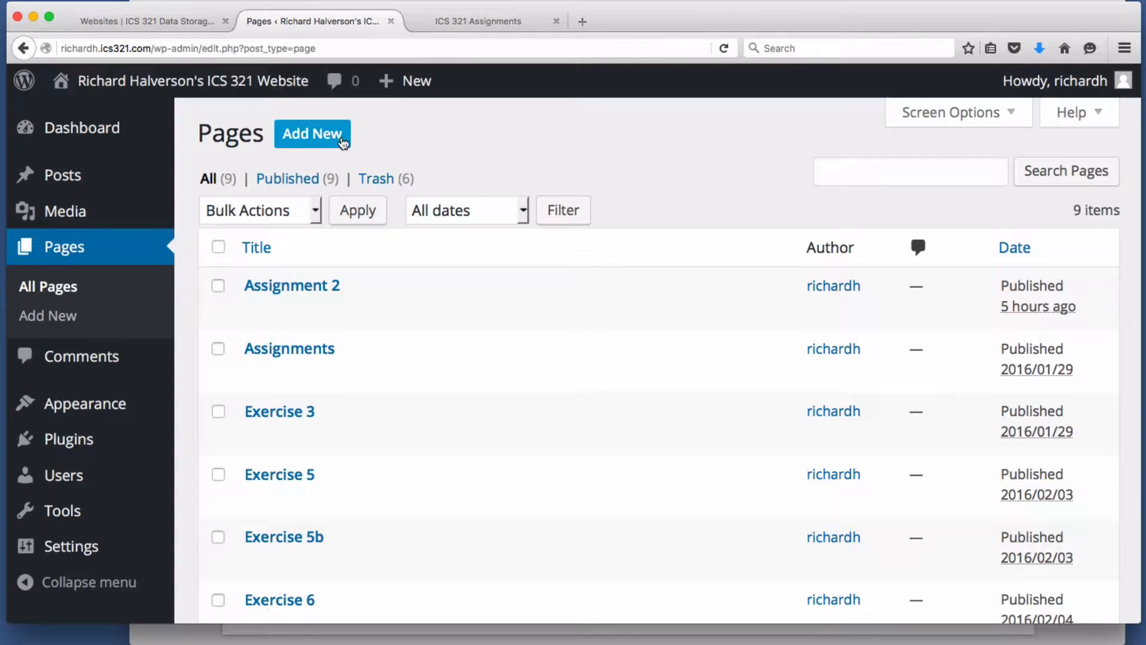
{"action": "left_click", "coordinate": [312, 134]}
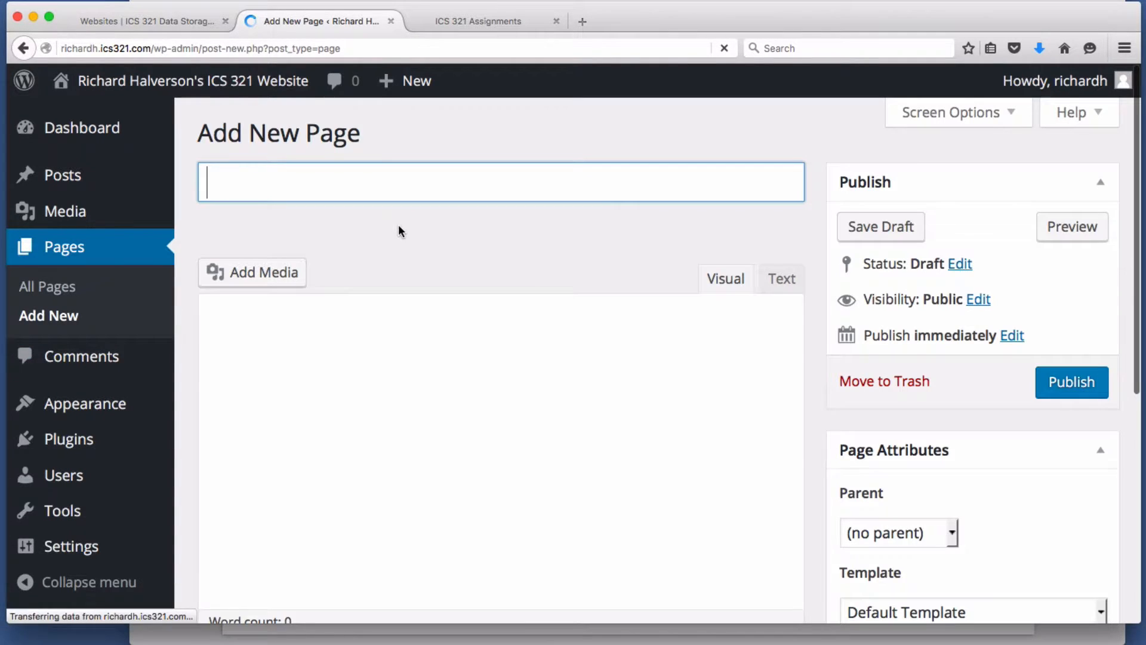
{"action": "type", "text": "A"}
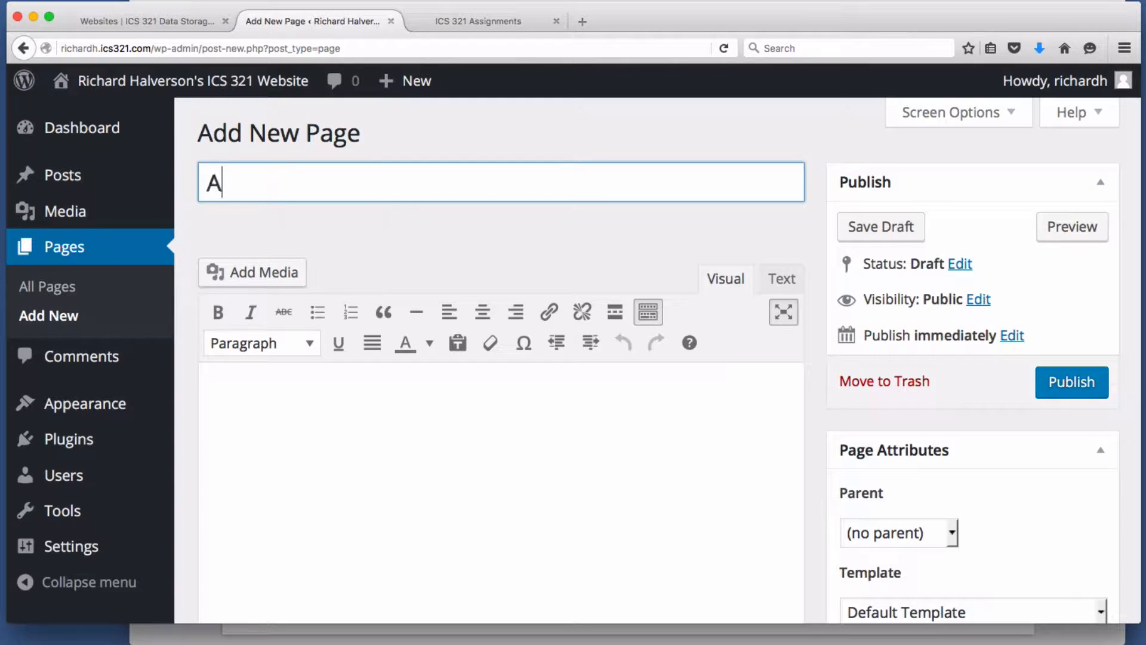
{"action": "type", "text": "ltern"}
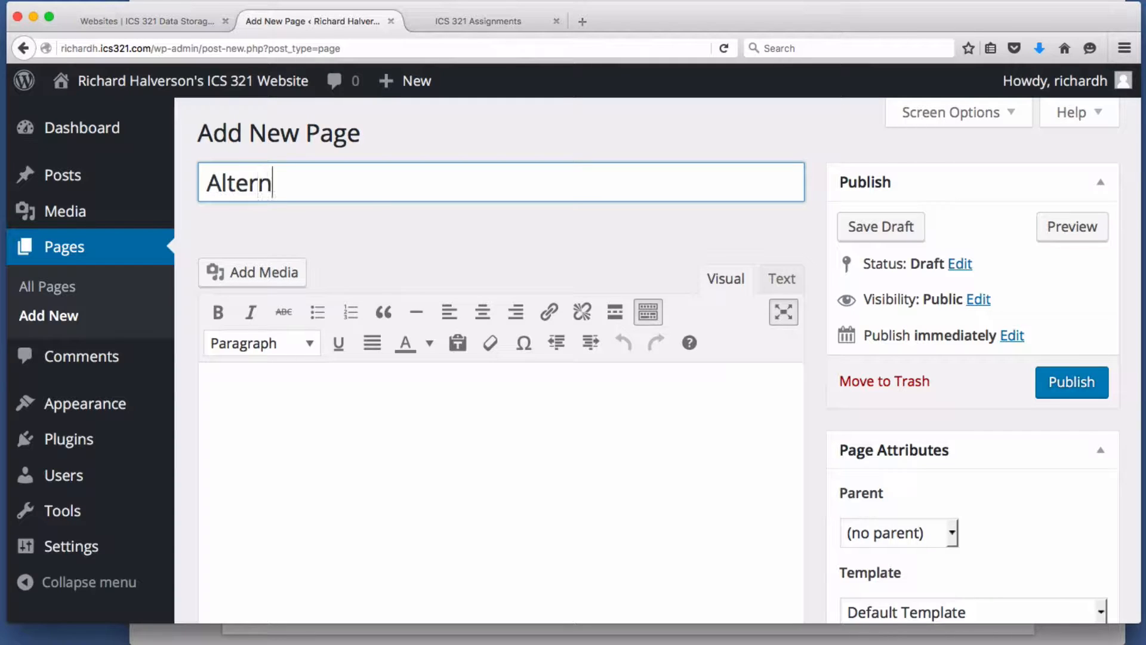
{"action": "type", "text": "ative Assignment 2"}
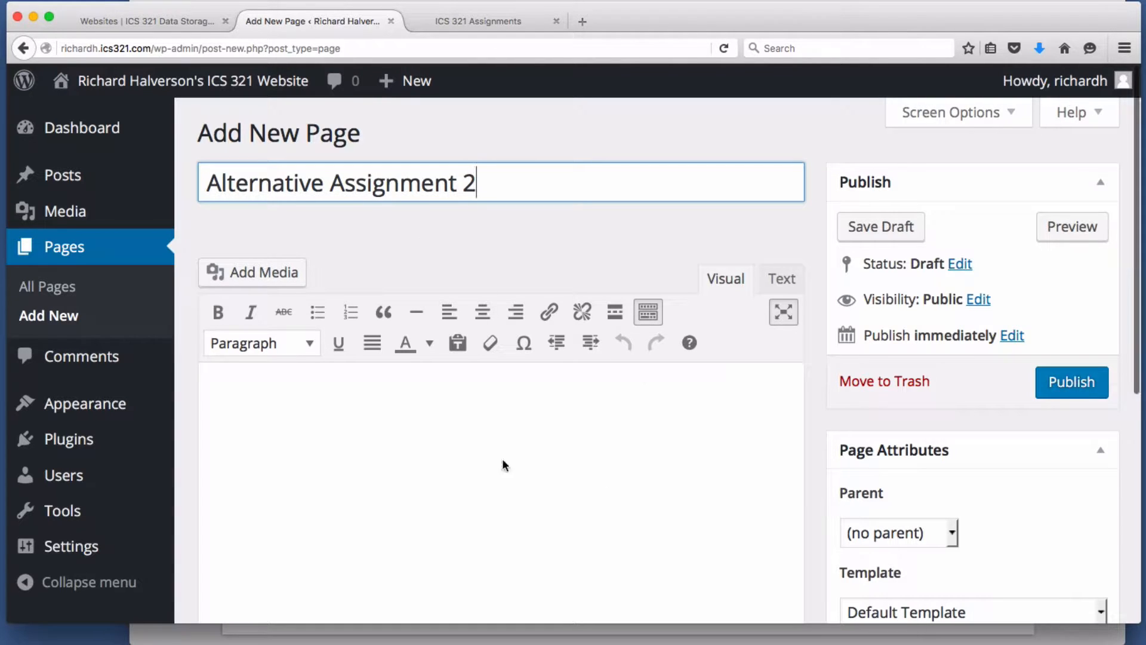
{"action": "left_click", "coordinate": [614, 440]}
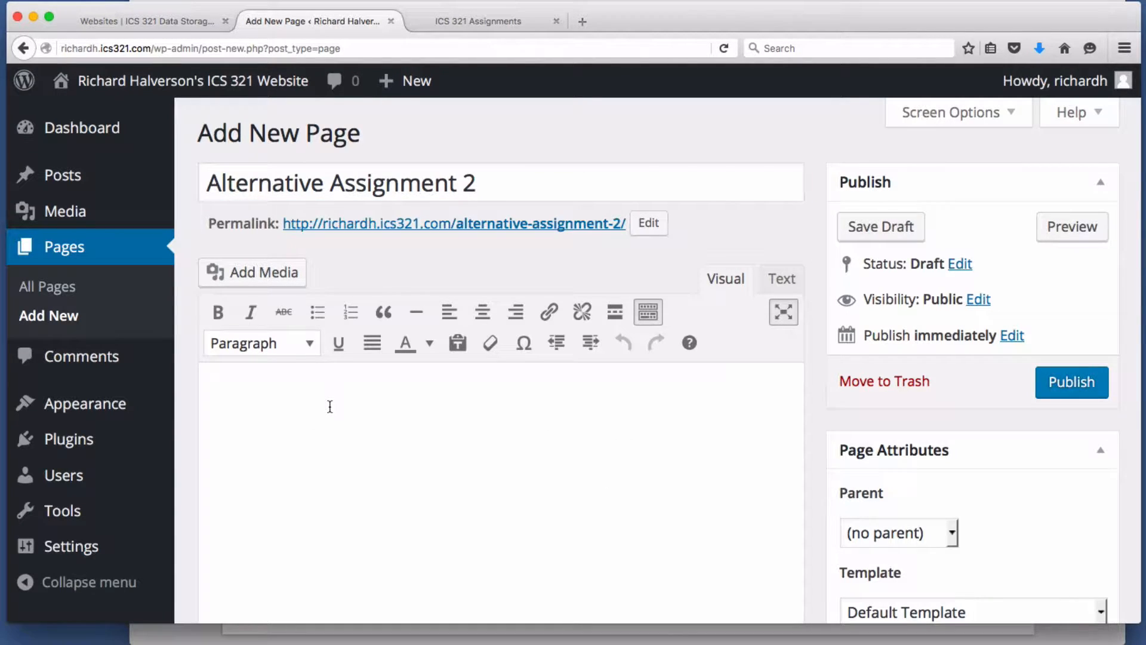
{"action": "type", "text": "[abase"}
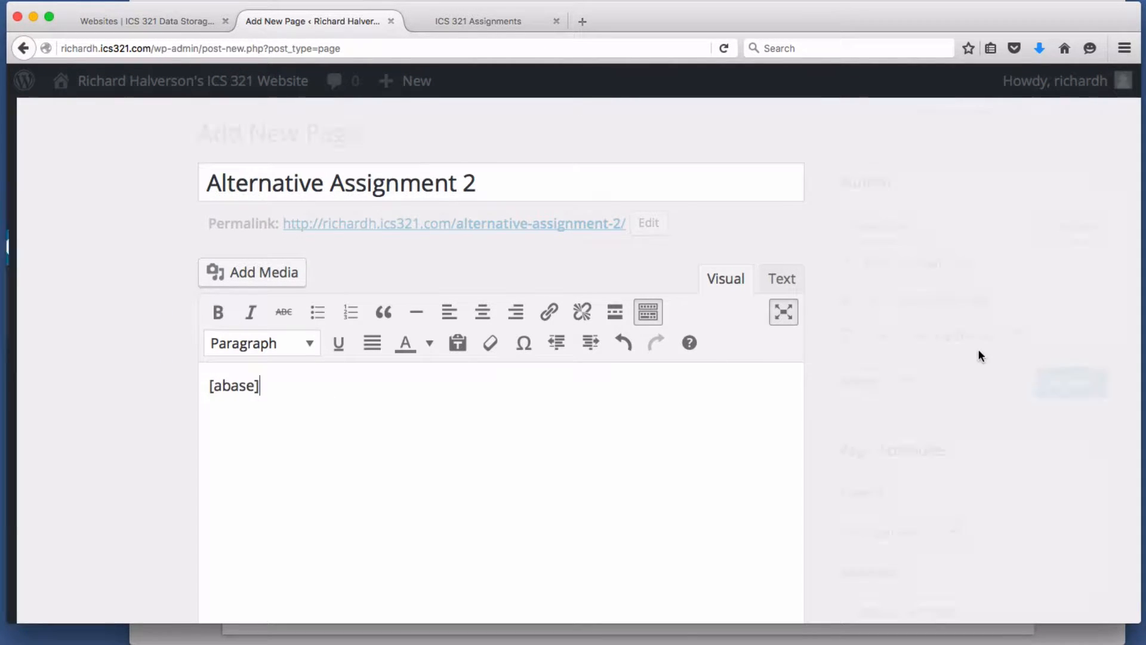
- Publish the page and view it on the live site
{"action": "left_click", "coordinate": [1080, 382]}
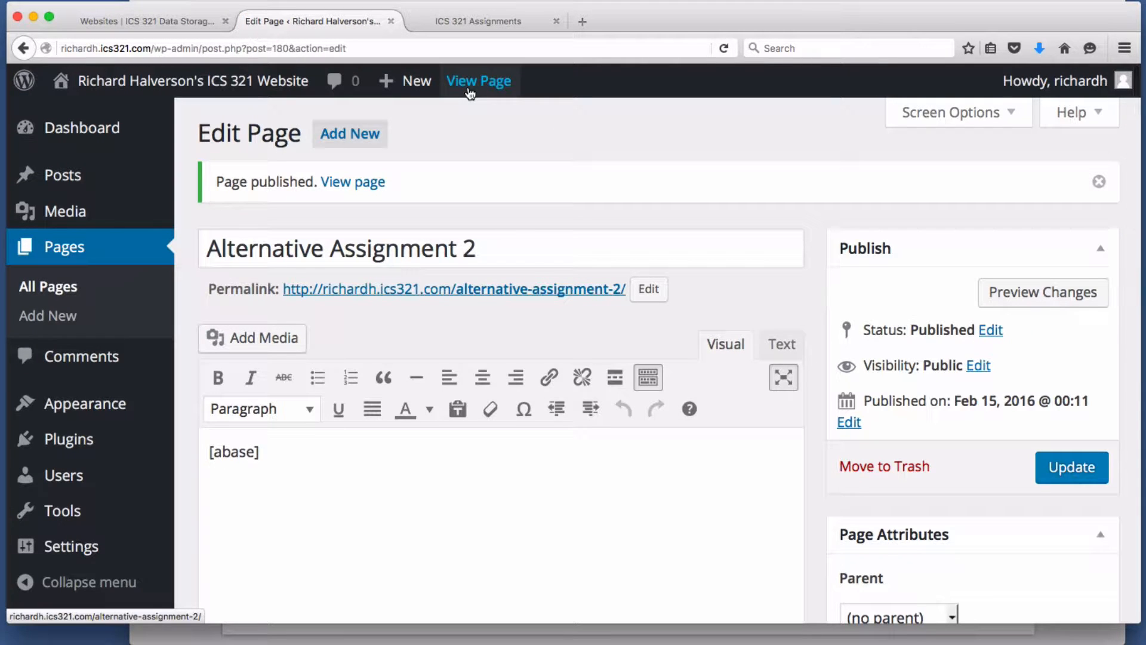
{"action": "left_click", "coordinate": [470, 89]}
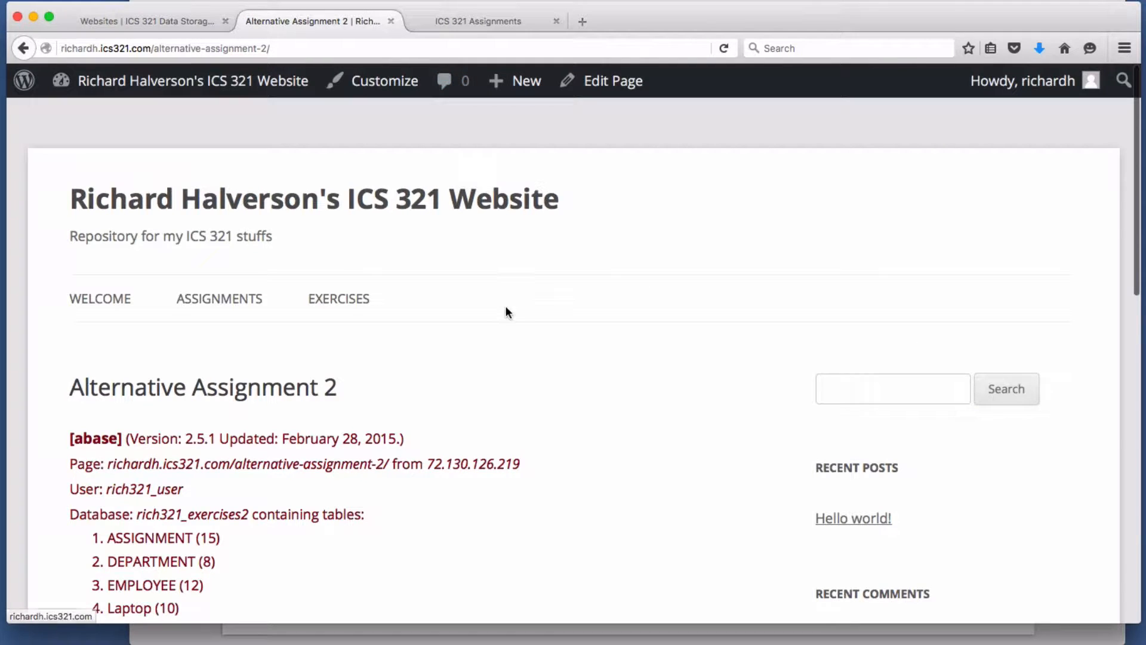
{"action": "scroll", "coordinate": [505, 306], "scroll_direction": "down", "scroll_amount": 3}
{"action": "scroll", "coordinate": [504, 306], "scroll_direction": "down", "scroll_amount": 2}
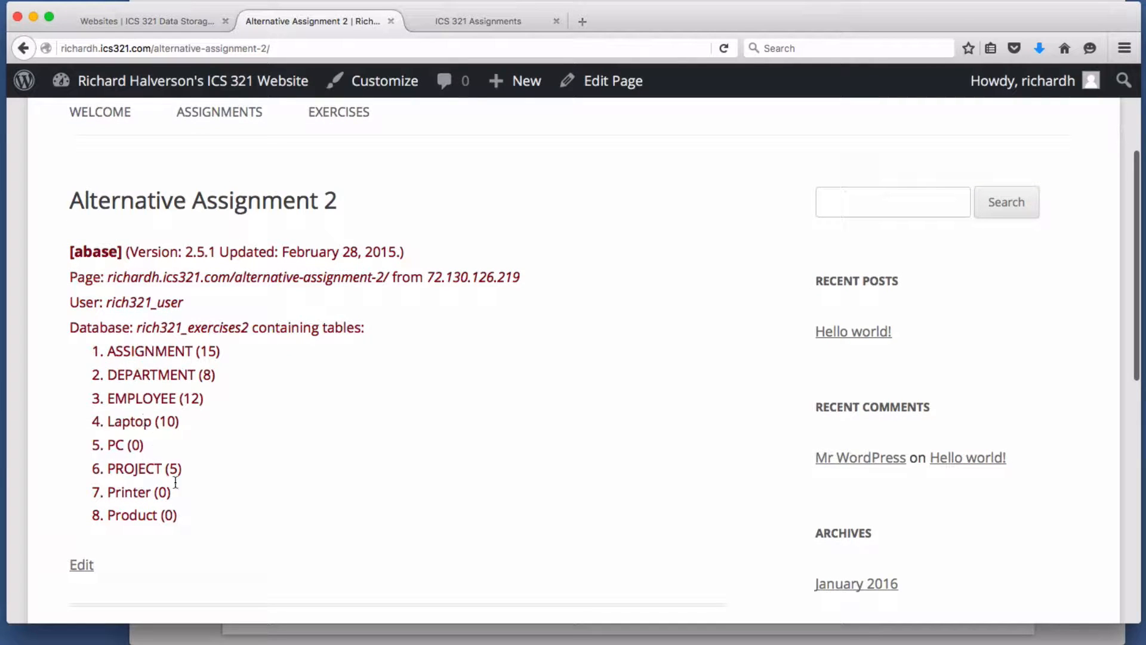
{"action": "scroll", "coordinate": [155, 407], "scroll_direction": "up", "scroll_amount": 2}
{"action": "scroll", "coordinate": [165, 401], "scroll_direction": "down", "scroll_amount": 3}
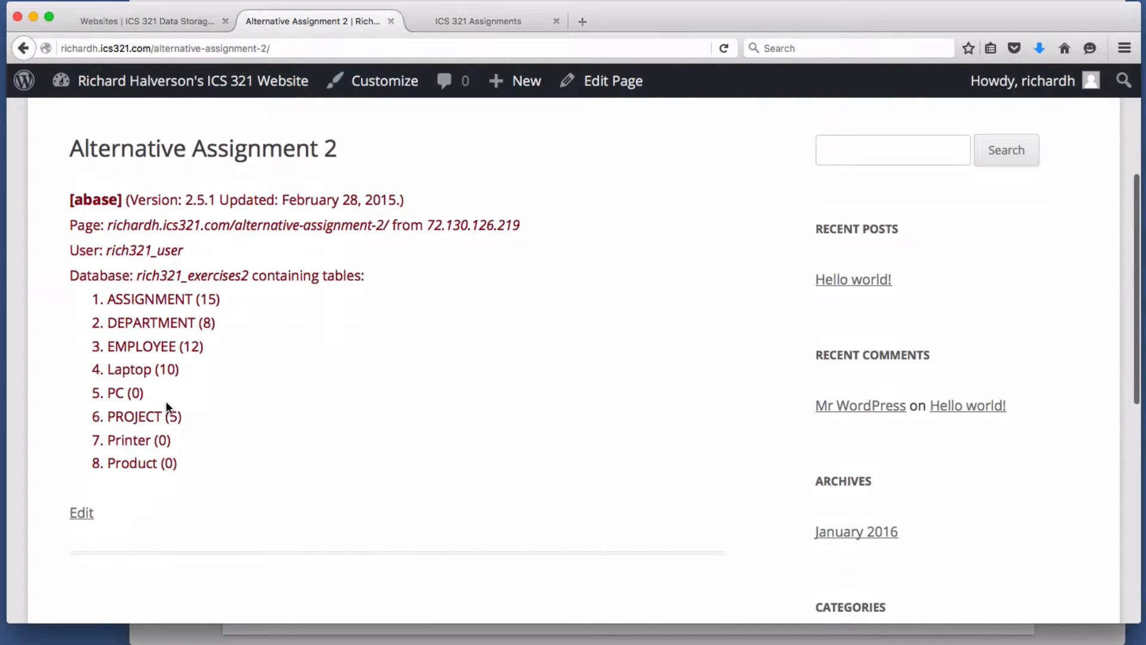
{"action": "scroll", "coordinate": [170, 398], "scroll_direction": "up", "scroll_amount": 2}
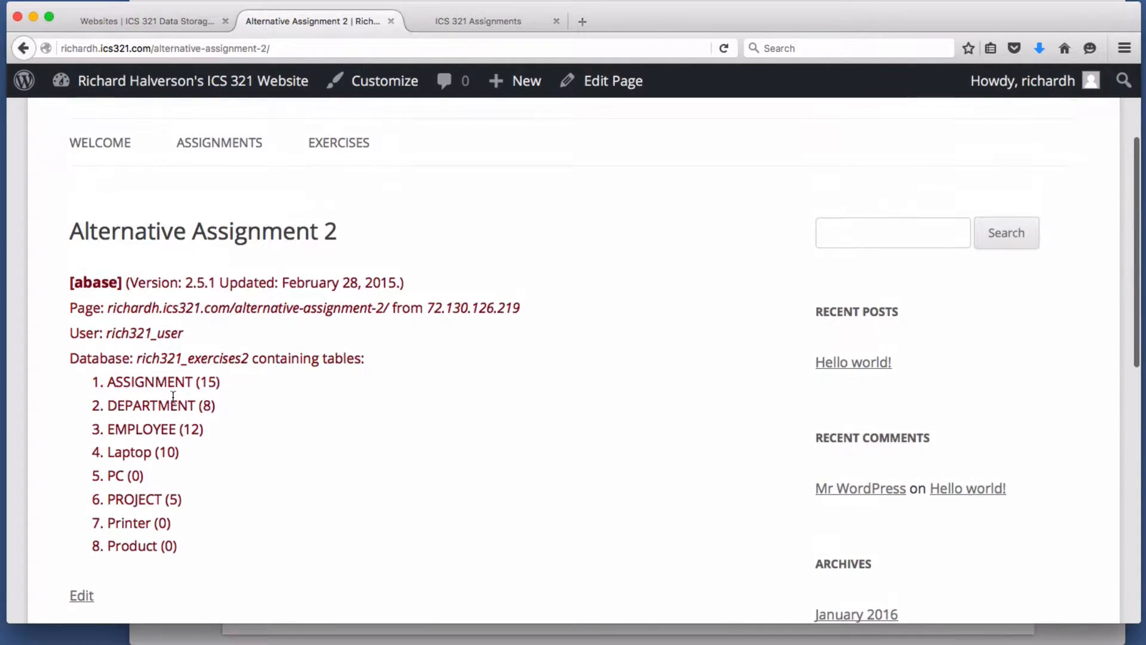
- Inspect the rendered rich321_exercises2 database name and its eight listed tables
{"action": "double_click", "coordinate": [201, 359]}
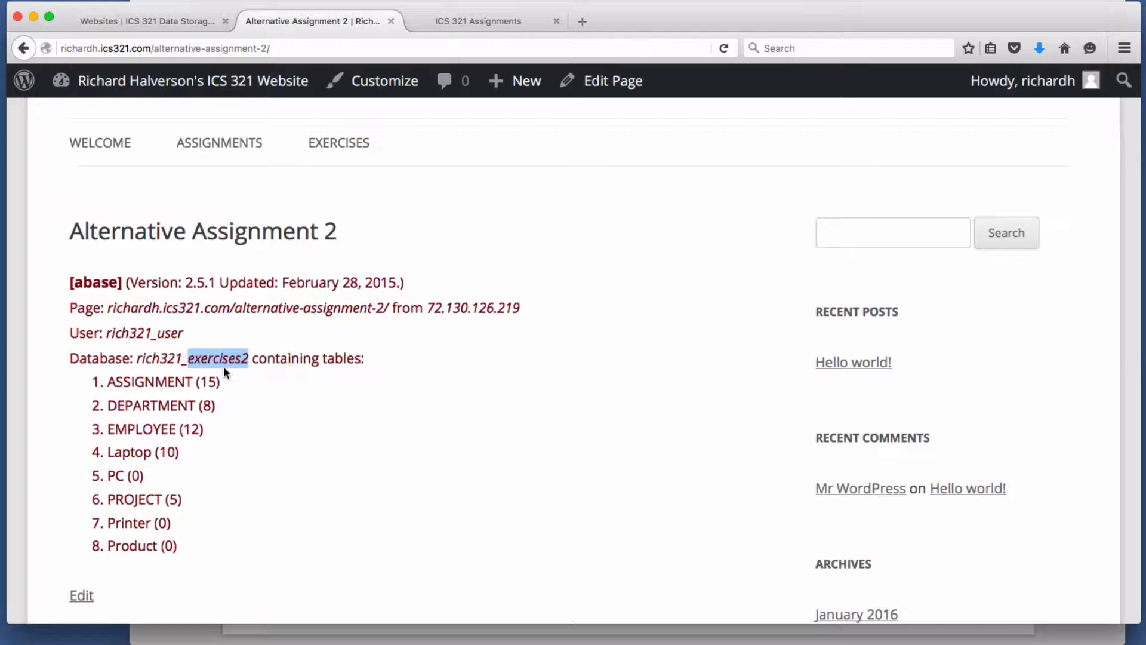
{"action": "scroll", "coordinate": [466, 404], "scroll_direction": "up", "scroll_amount": 2}
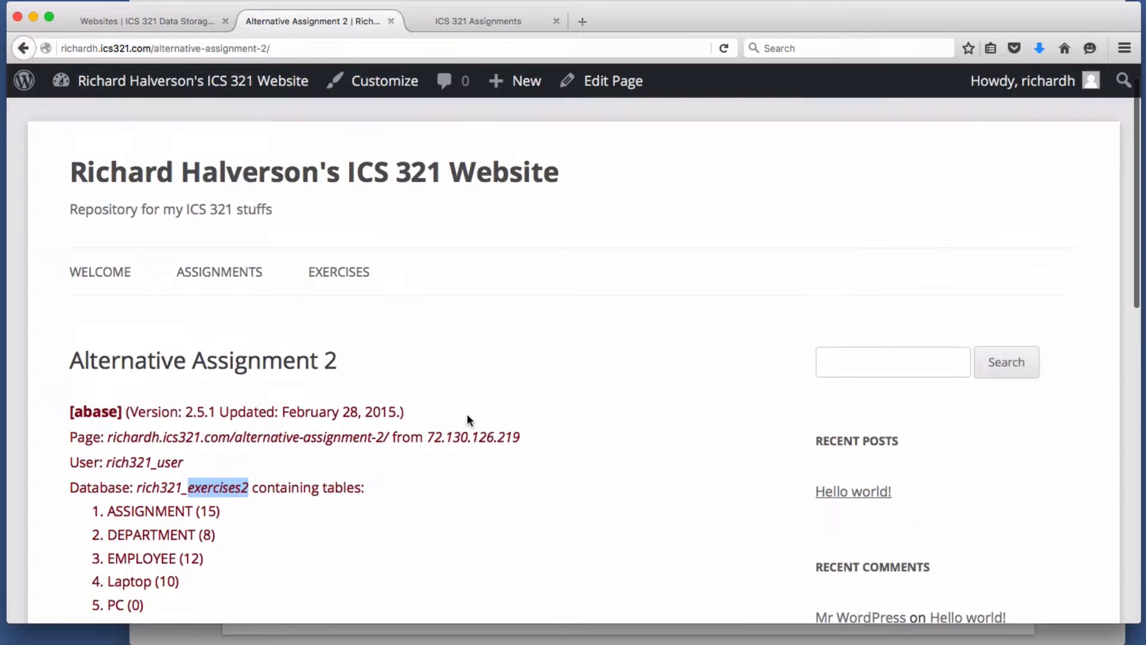
{"action": "scroll", "coordinate": [467, 417], "scroll_direction": "down", "scroll_amount": 8}
{"action": "scroll", "coordinate": [768, 350], "scroll_direction": "down", "scroll_amount": 2}
{"action": "scroll", "coordinate": [769, 352], "scroll_direction": "up", "scroll_amount": 7}
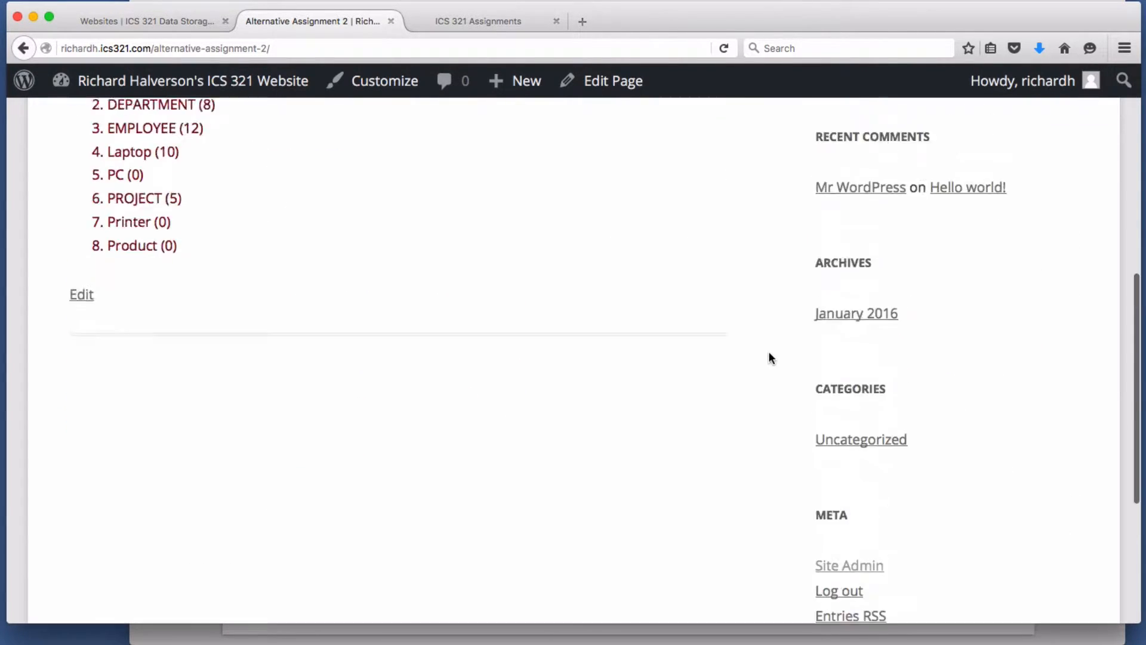
{"action": "scroll", "coordinate": [268, 205], "scroll_direction": "up", "scroll_amount": 4}
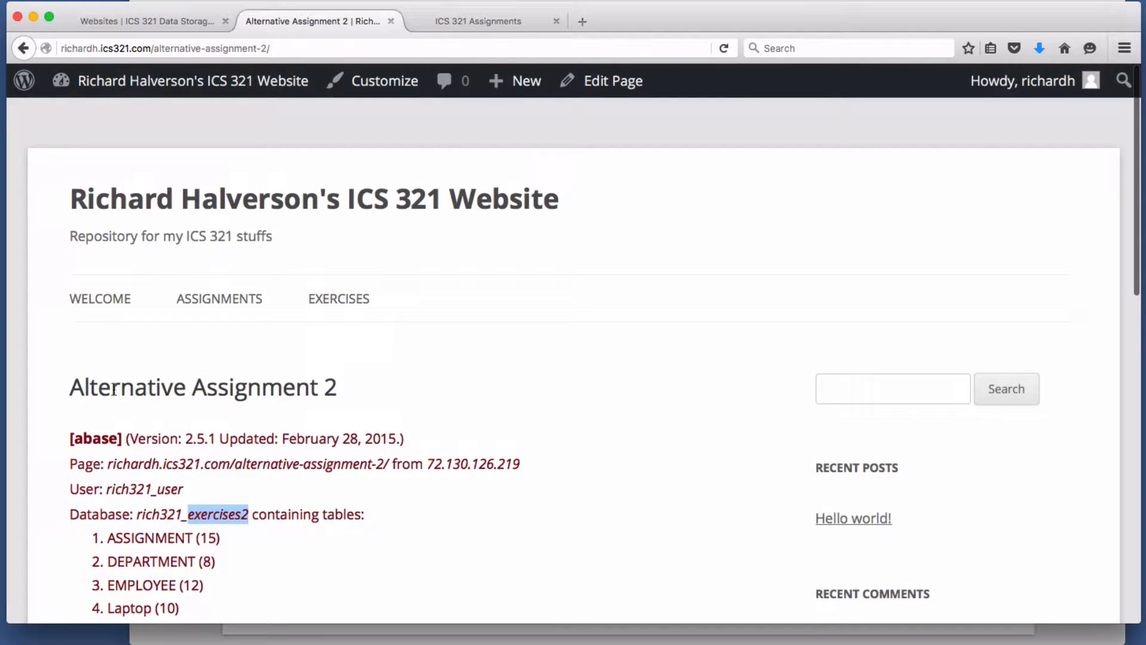
{"action": "left_click_drag", "start_coordinate": [113, 389], "coordinate": [298, 389]}
{"action": "left_click", "coordinate": [300, 389]}
{"action": "scroll", "coordinate": [475, 396], "scroll_direction": "down", "scroll_amount": 1}
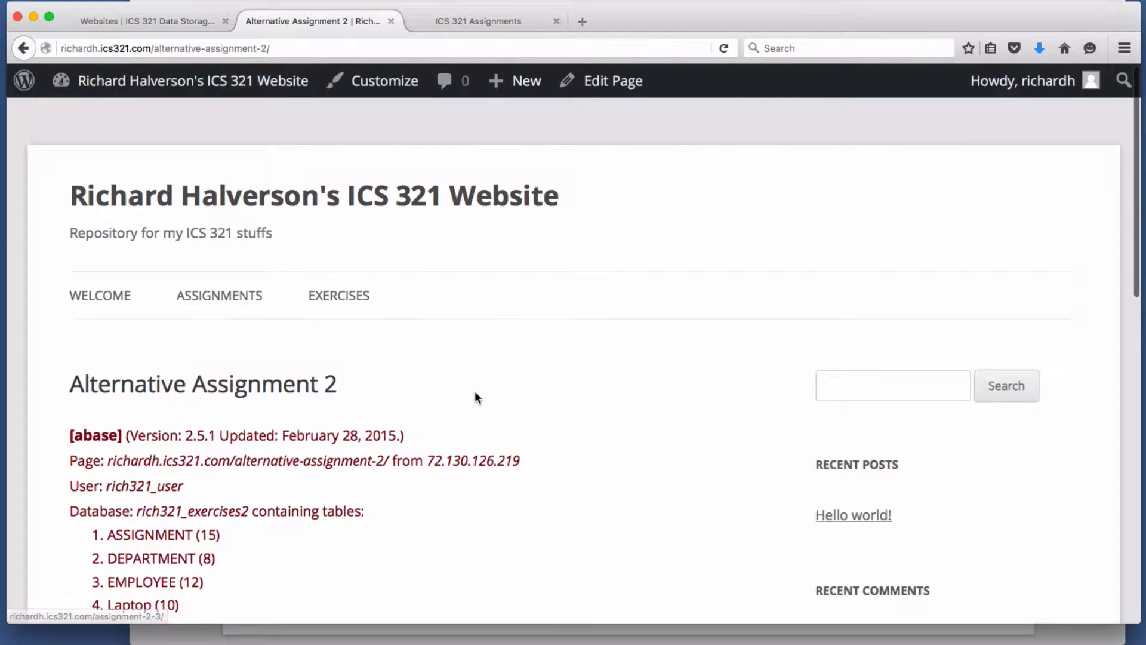
- Copy queries A–L from the ICS 321 Assignments page and return to Alternative Assignment 2
{"action": "left_click", "coordinate": [532, 18]}
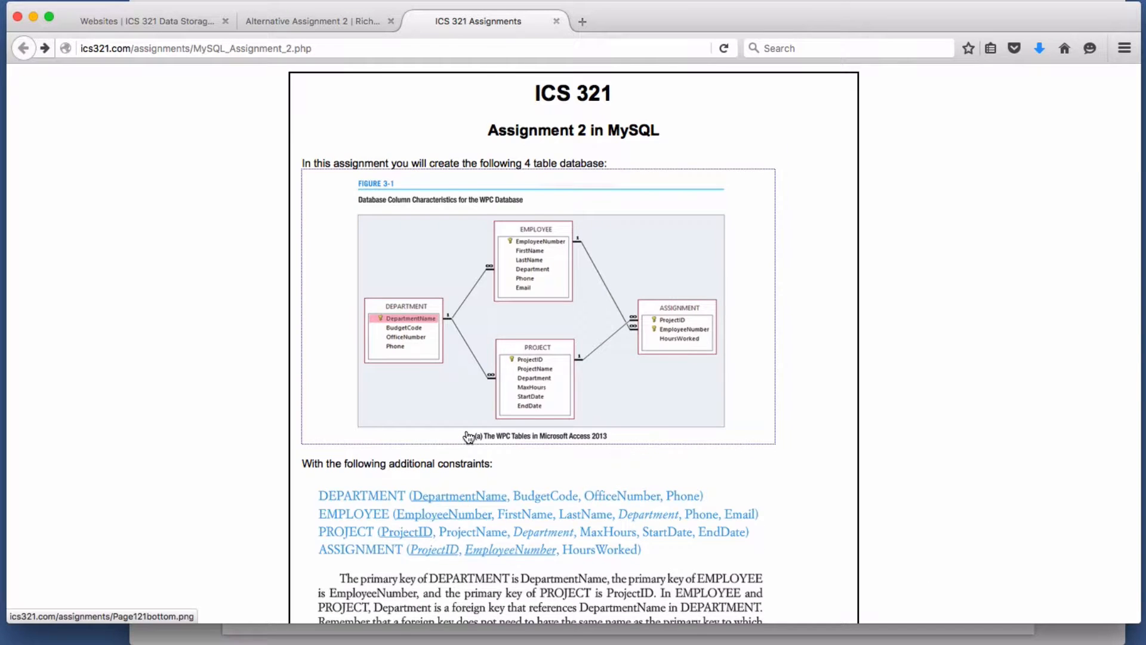
{"action": "scroll", "coordinate": [468, 438], "scroll_direction": "down", "scroll_amount": 10}
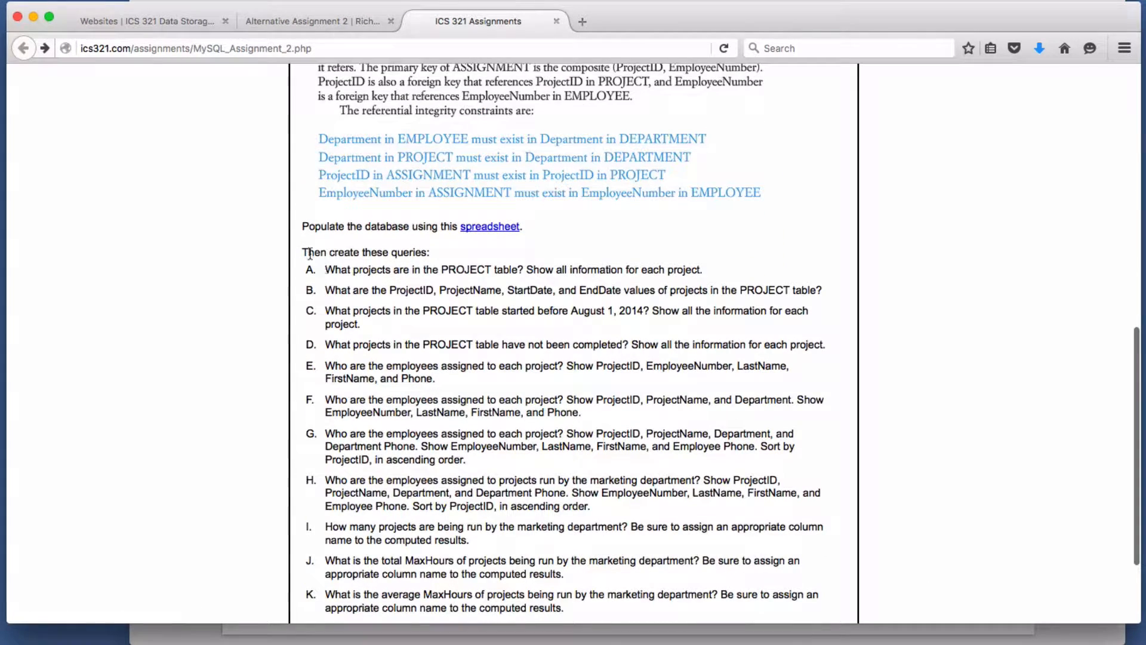
{"action": "left_click_drag", "start_coordinate": [304, 252], "coordinate": [619, 519]}
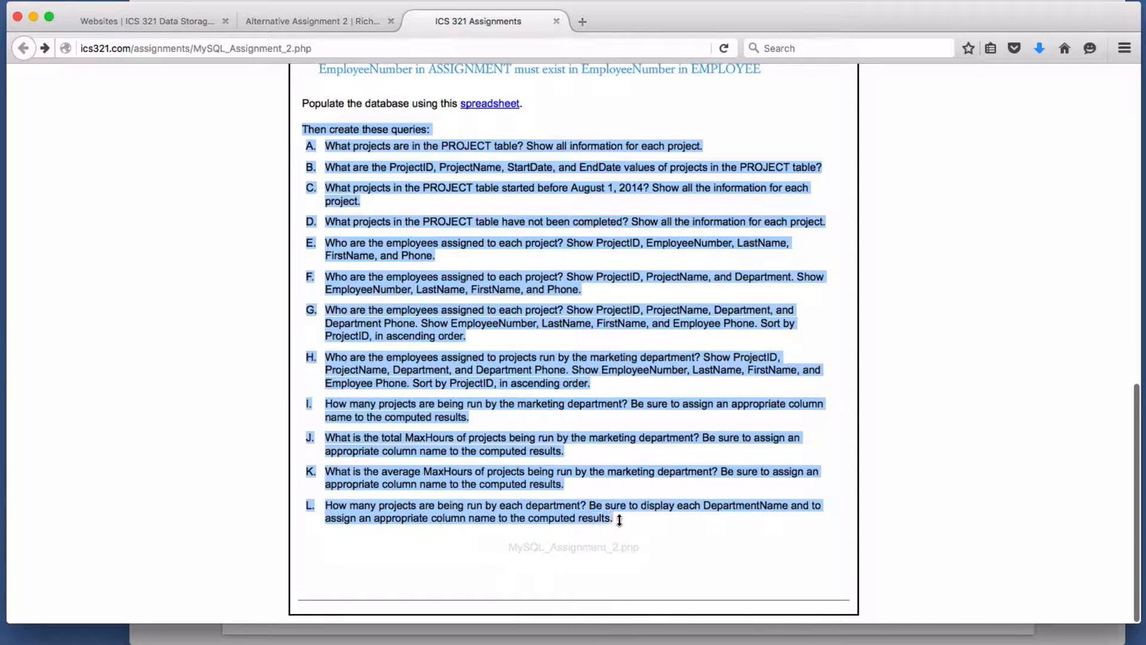
{"action": "right_click", "coordinate": [442, 385]}
{"action": "left_click", "coordinate": [450, 375]}
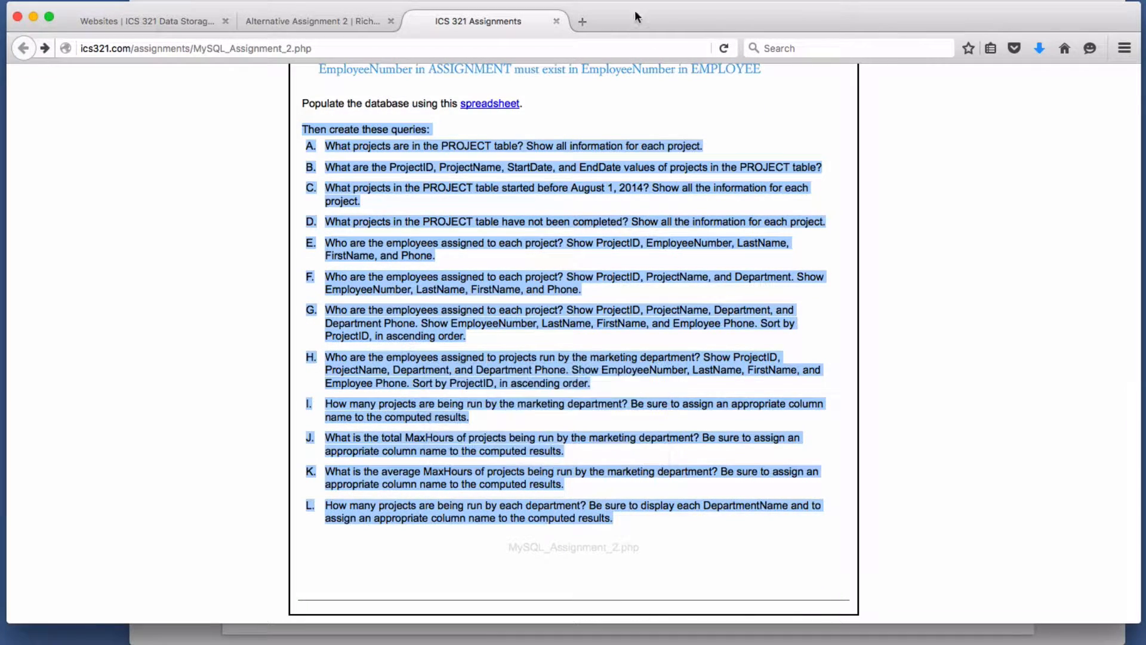
{"action": "left_click", "coordinate": [292, 21]}
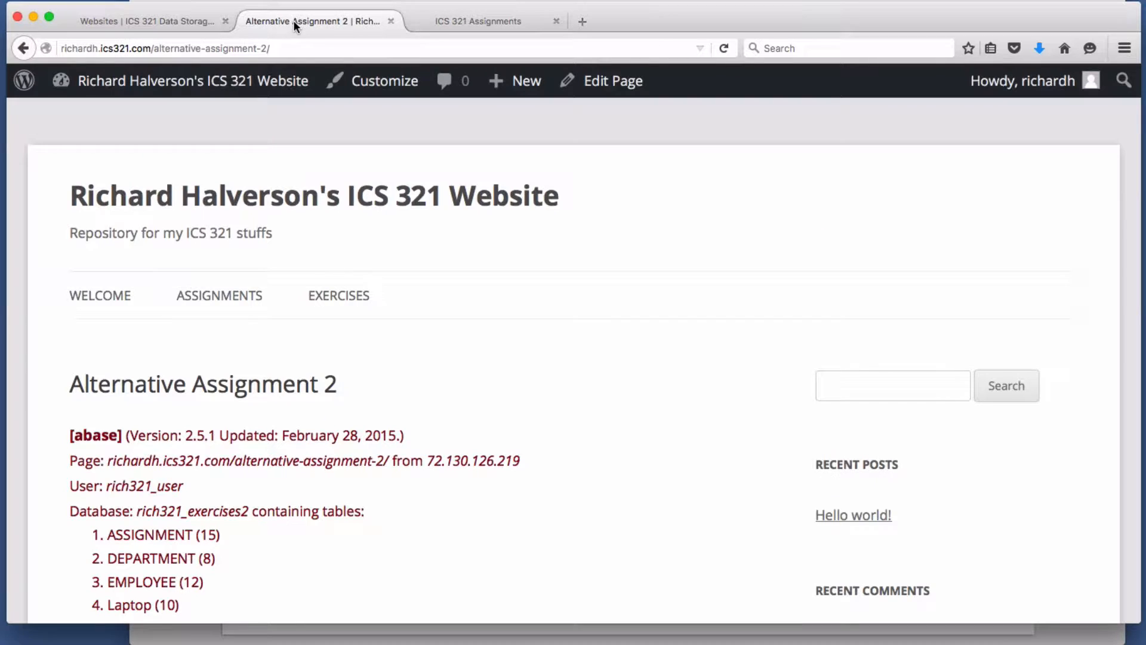
- In the page editor, paste the copied queries table on a new line below [abase]
{"action": "left_click", "coordinate": [607, 92]}
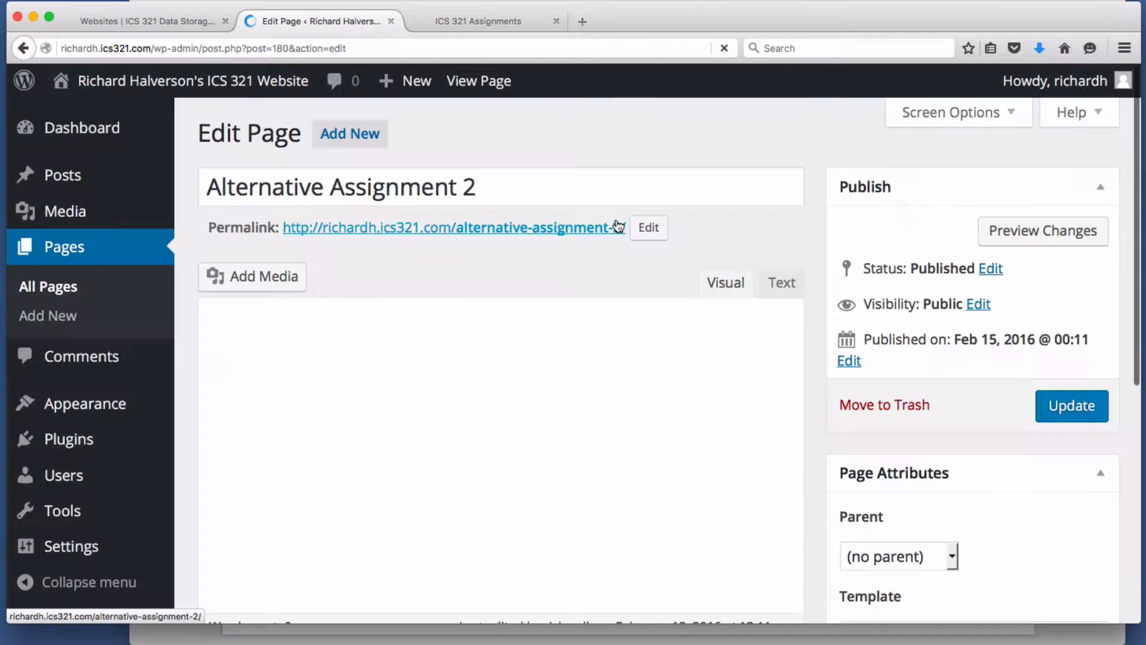
{"action": "left_click", "coordinate": [344, 445]}
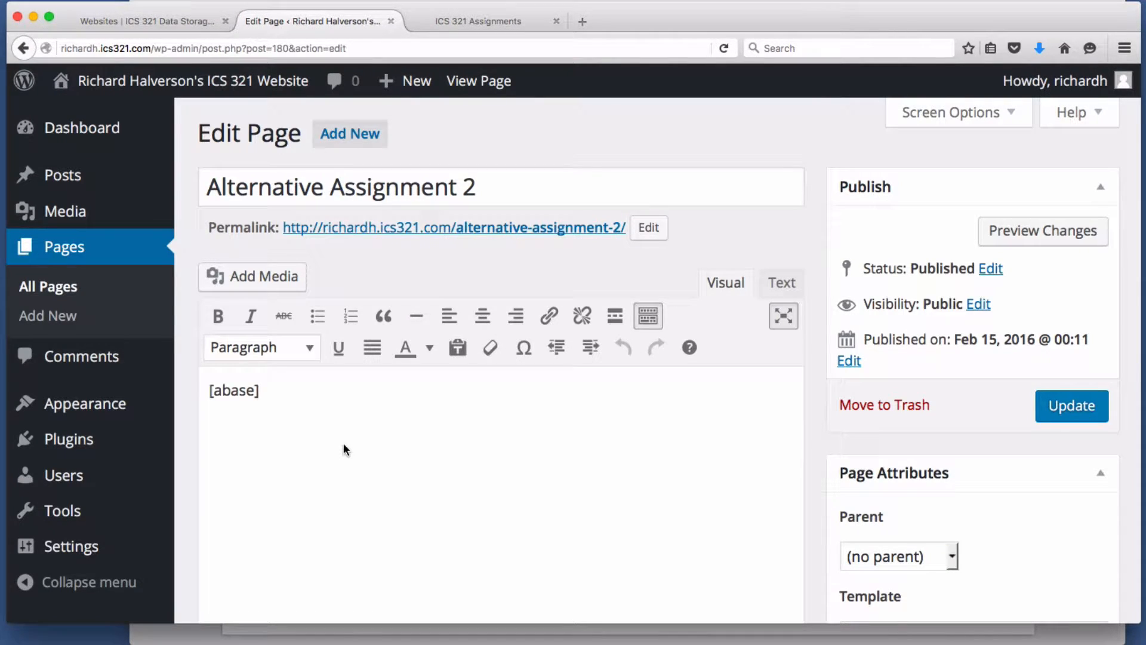
{"action": "key", "text": "Return"}
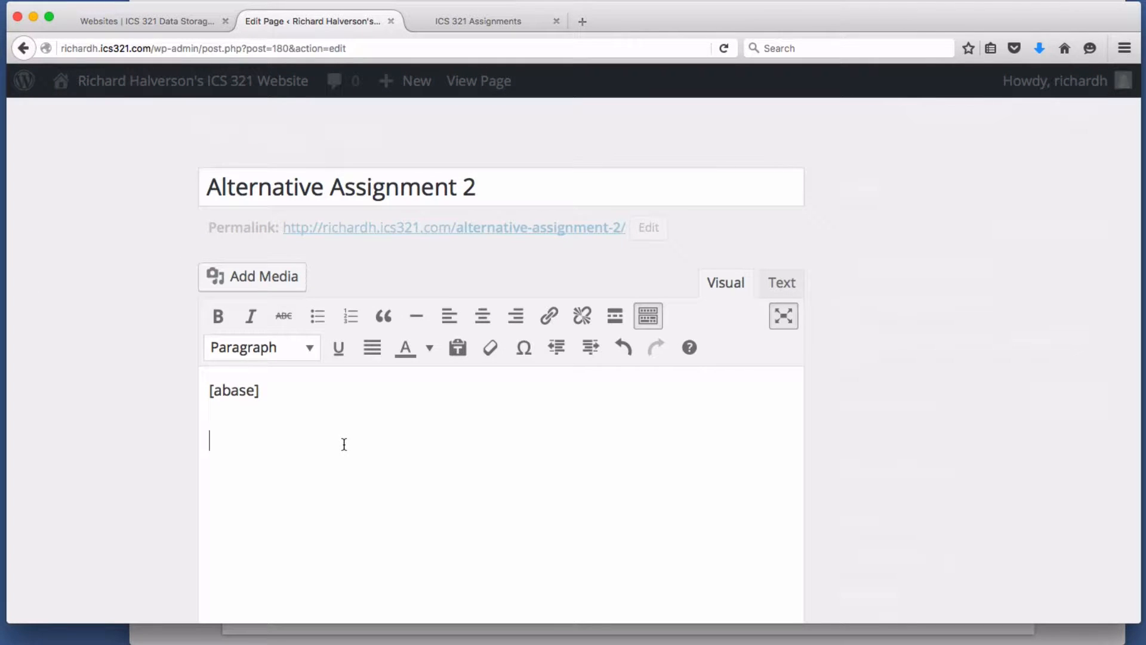
{"action": "right_click", "coordinate": [344, 444]}
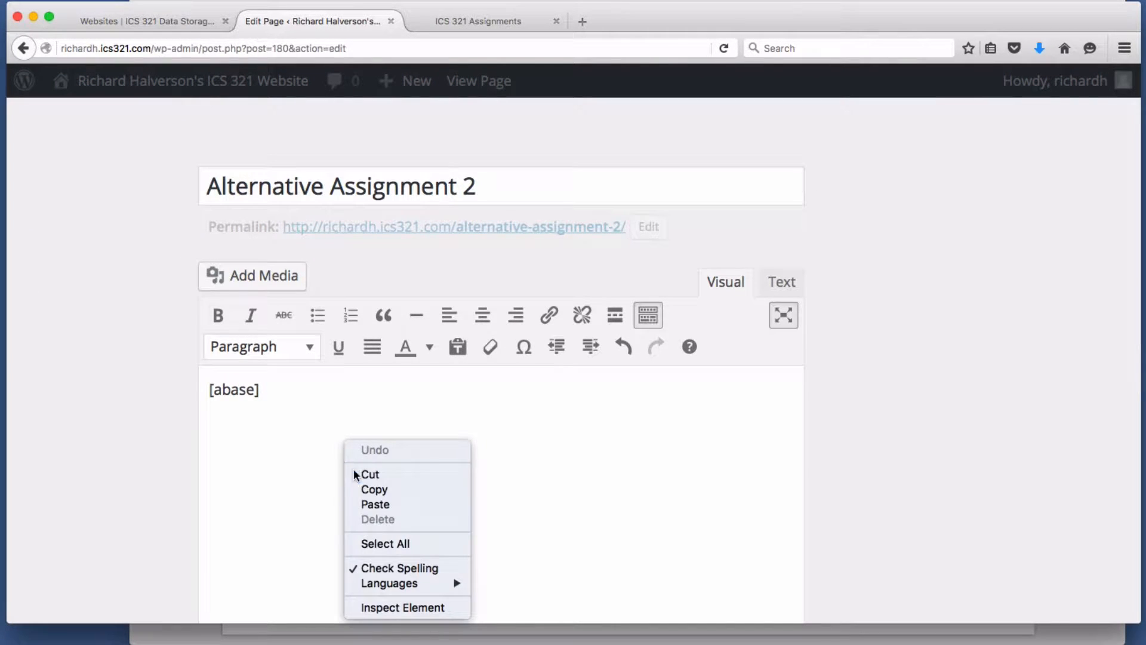
{"action": "left_click", "coordinate": [358, 501]}
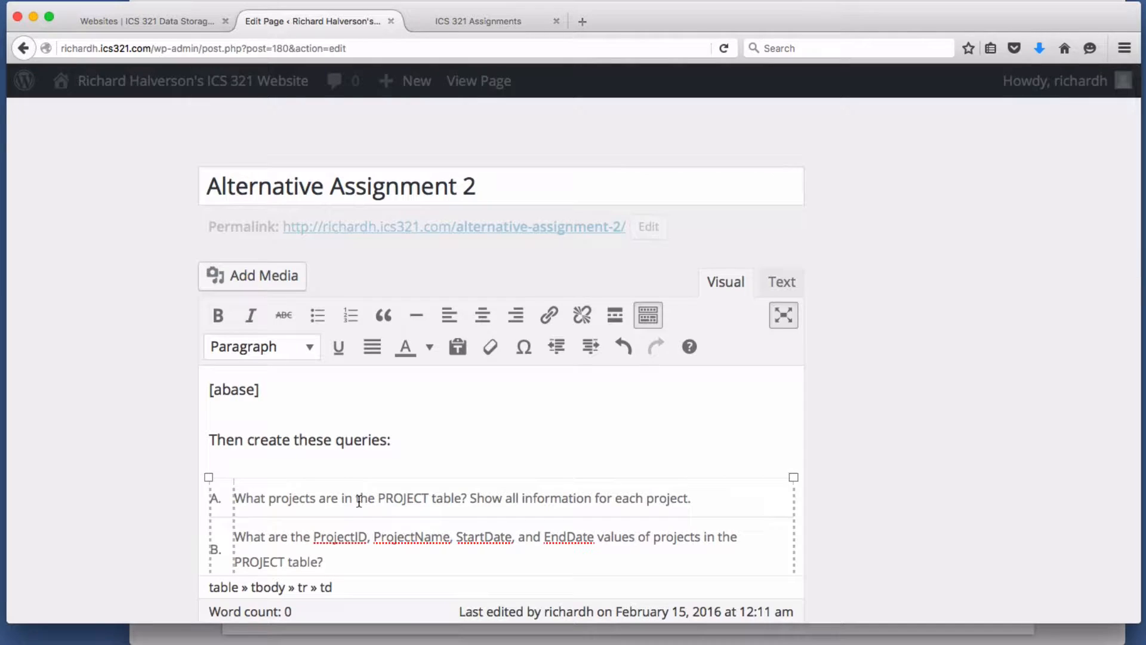
{"action": "scroll", "coordinate": [359, 500], "scroll_direction": "down", "scroll_amount": 3}
{"action": "scroll", "coordinate": [359, 501], "scroll_direction": "down", "scroll_amount": 7}
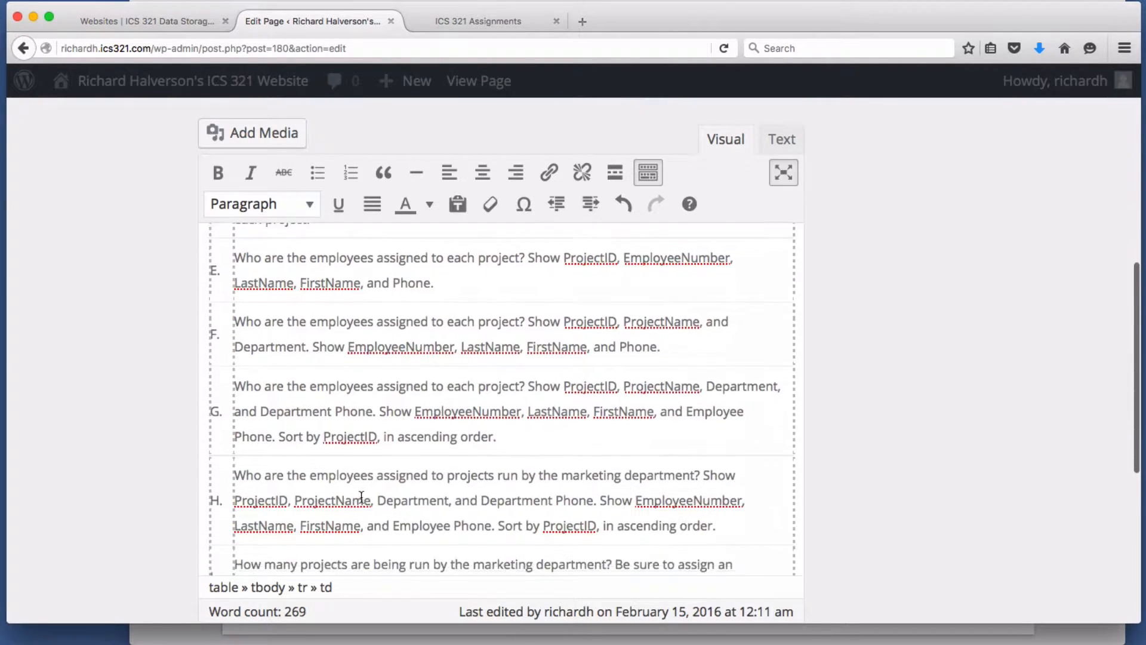
{"action": "scroll", "coordinate": [384, 493], "scroll_direction": "up", "scroll_amount": 3}
{"action": "scroll", "coordinate": [384, 493], "scroll_direction": "up", "scroll_amount": 6}
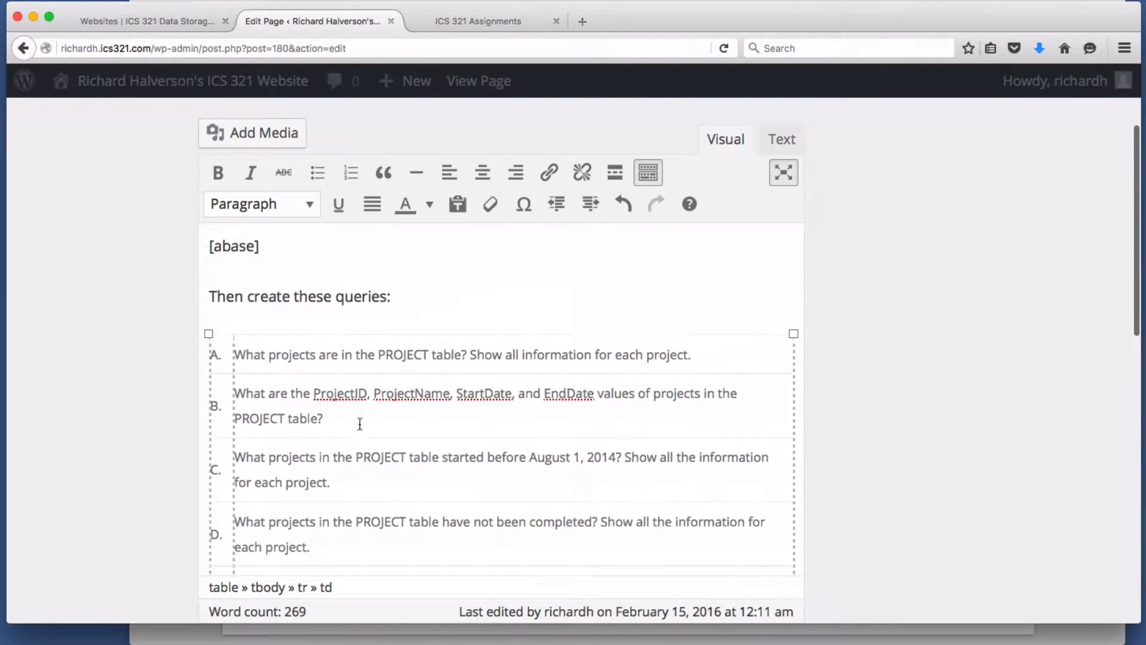
{"action": "scroll", "coordinate": [497, 442], "scroll_direction": "down", "scroll_amount": 2}
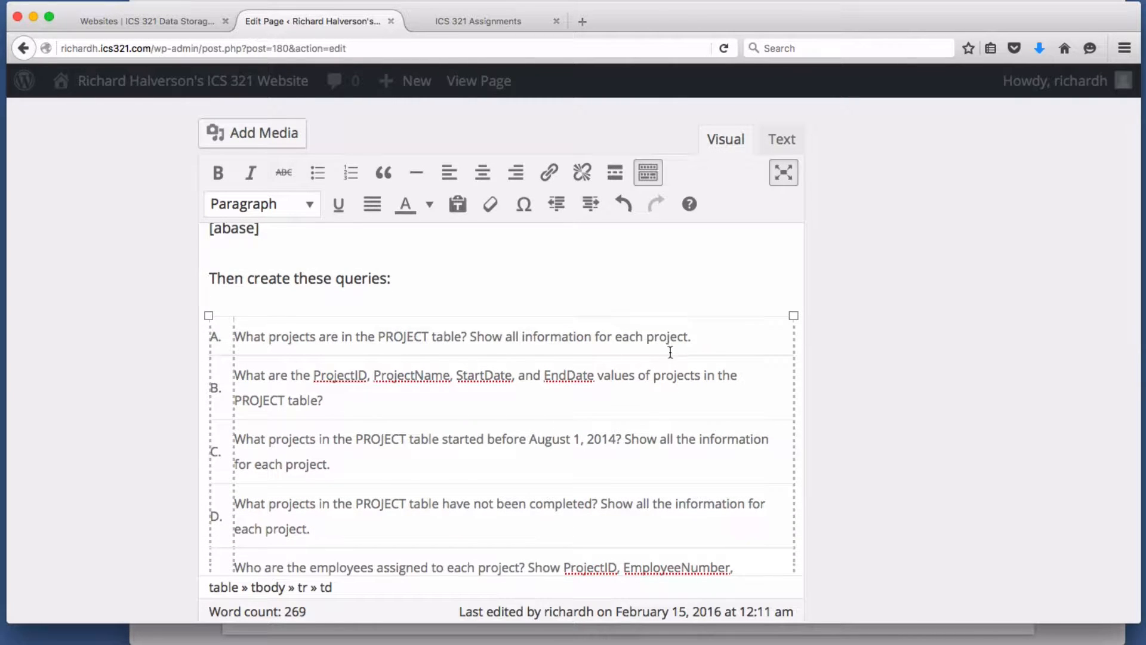
{"action": "scroll", "coordinate": [747, 313], "scroll_direction": "up", "scroll_amount": 3}
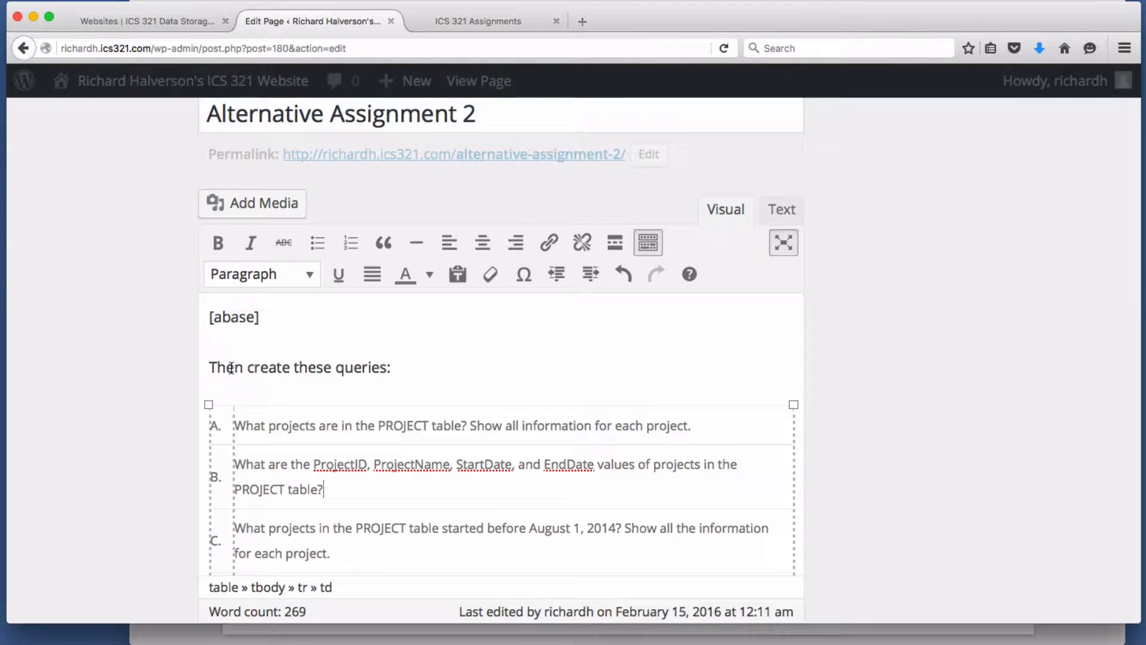
- Reword the intro line to 'These are the queries:'
{"action": "left_click_drag", "start_coordinate": [246, 367], "coordinate": [273, 367]}
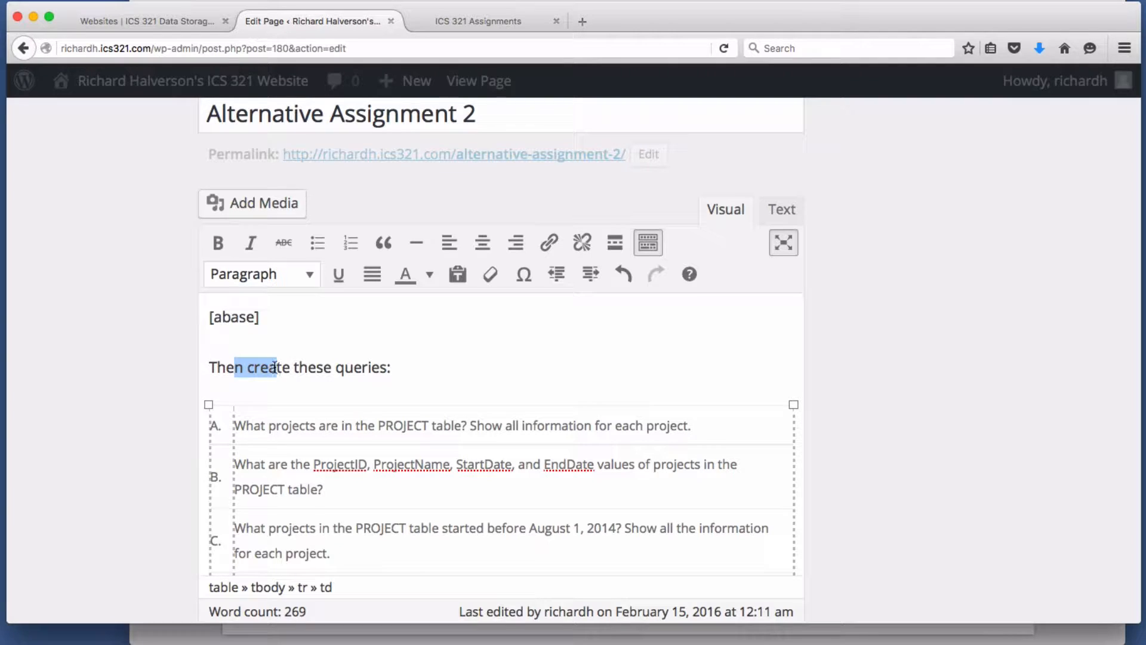
{"action": "left_click", "coordinate": [261, 367]}
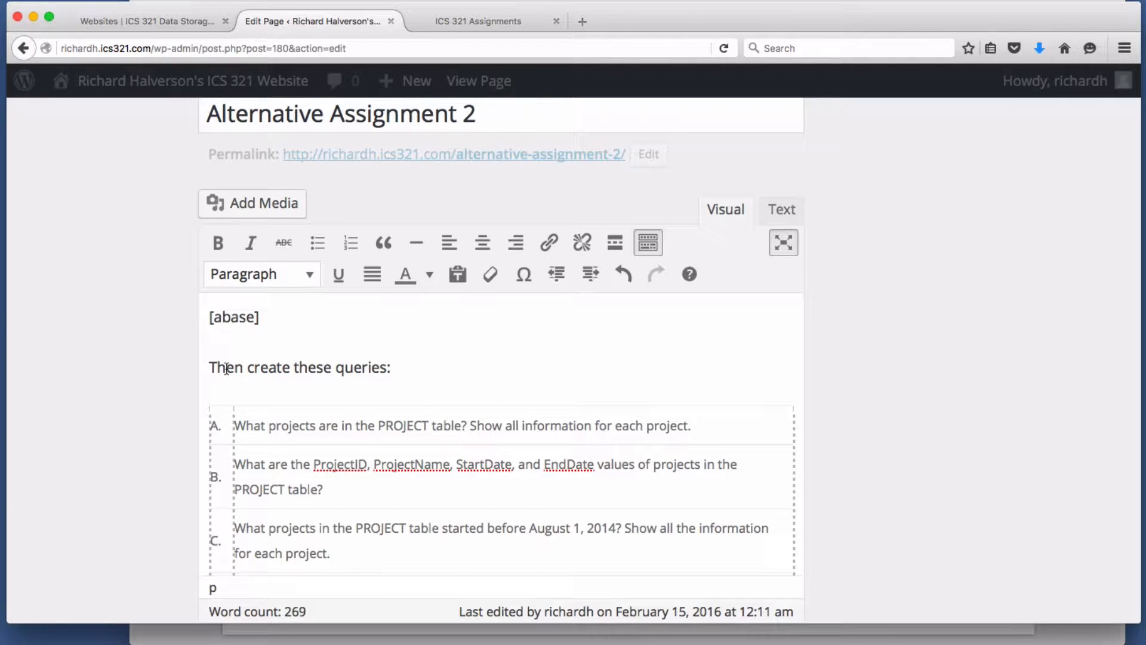
{"action": "left_click_drag", "start_coordinate": [227, 367], "coordinate": [297, 367]}
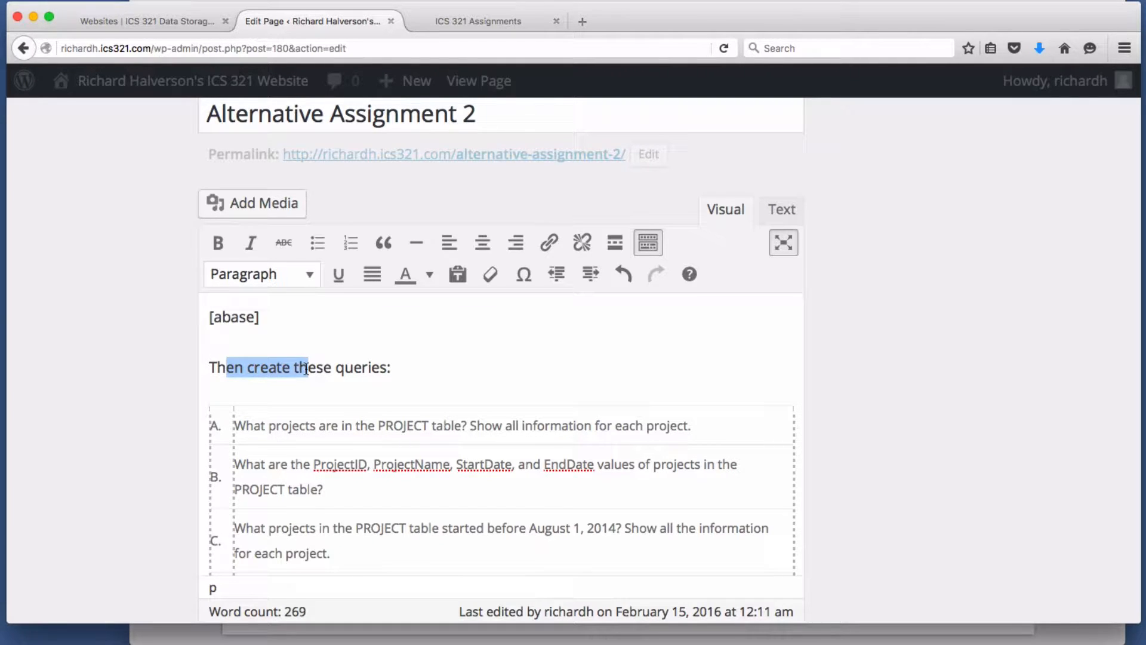
{"action": "key", "text": "BackSpace"}
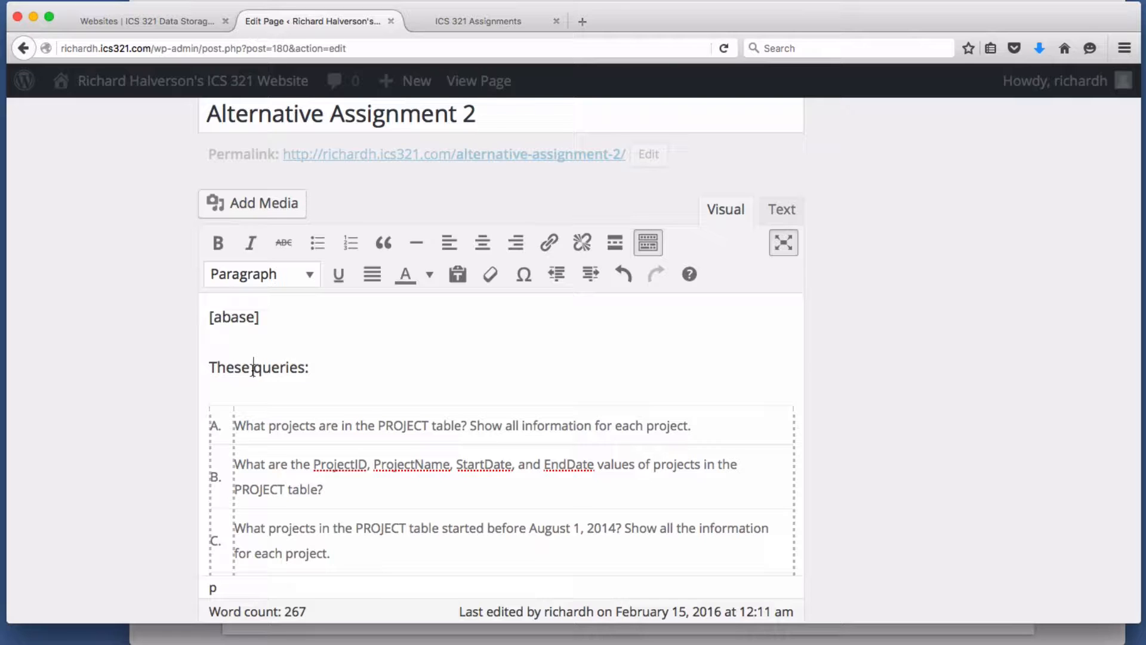
{"action": "left_click", "coordinate": [253, 367]}
{"action": "type", "text": "are the"}
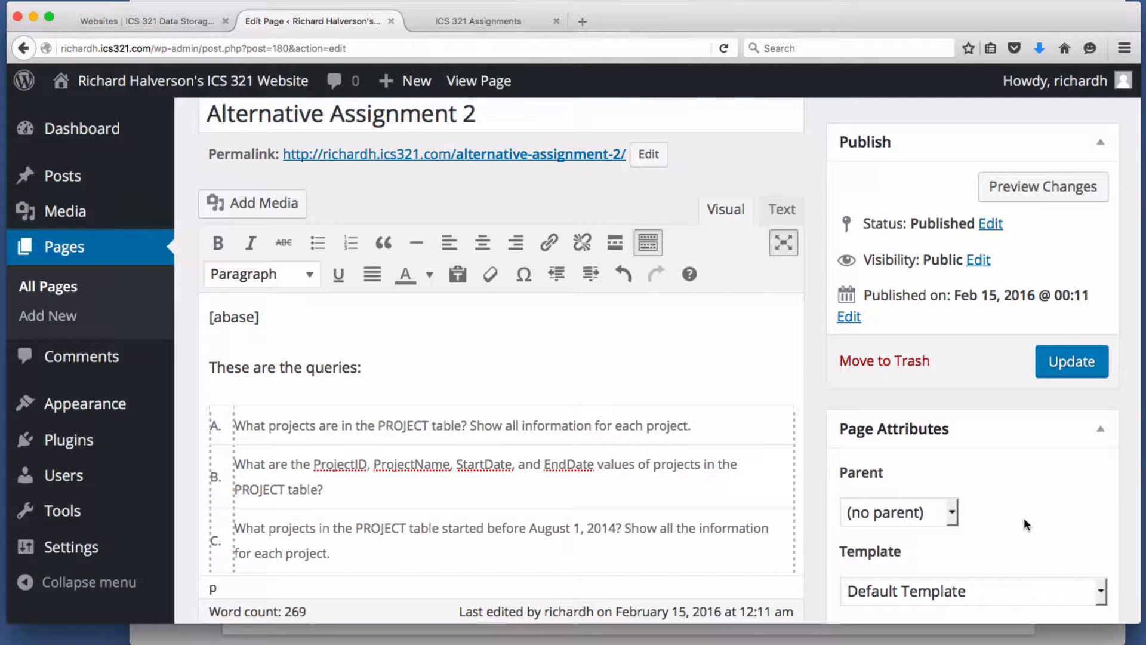
- Set the template to Full-width Page Template, No Sidebar and update the page
{"action": "scroll", "coordinate": [1023, 526], "scroll_direction": "down", "scroll_amount": 1}
{"action": "left_click", "coordinate": [1023, 524]}
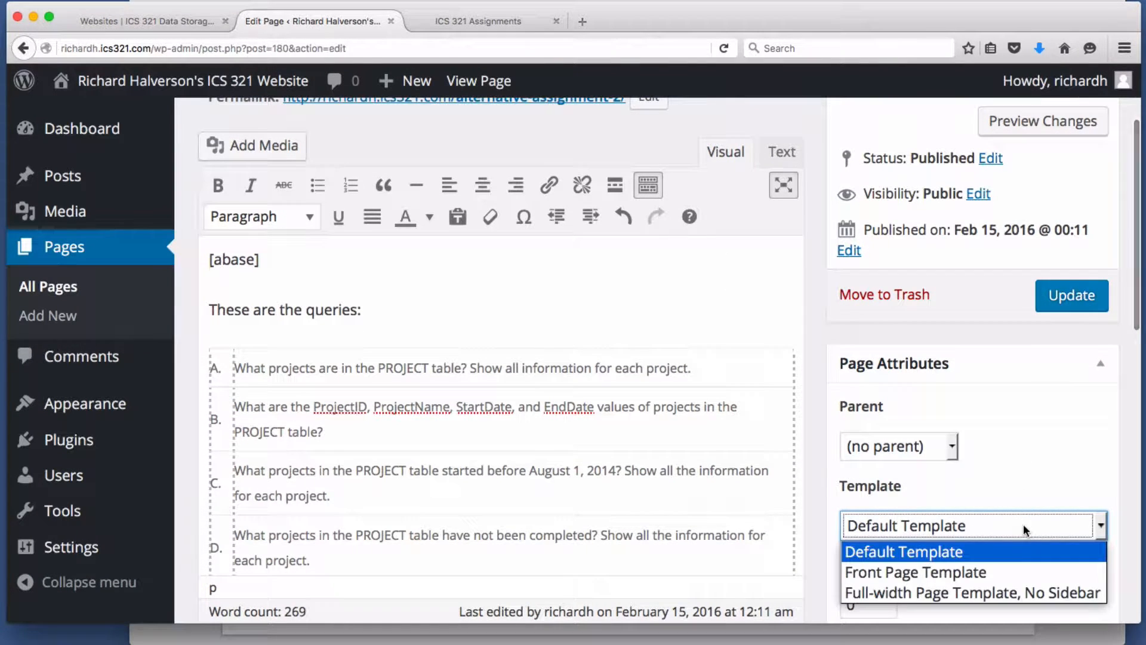
{"action": "left_click", "coordinate": [983, 593]}
{"action": "left_click", "coordinate": [1058, 295]}
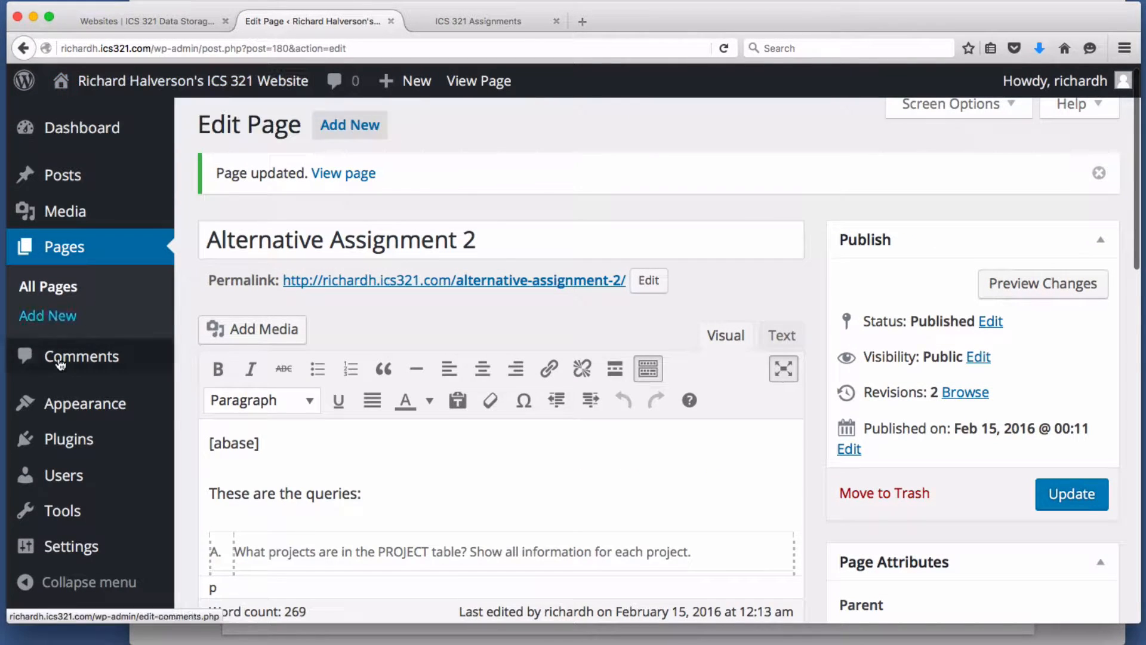
- Add the Alternative Assignment 2 page to Menu 1 in Appearance > Menus
{"action": "mouse_move", "coordinate": [57, 424]}
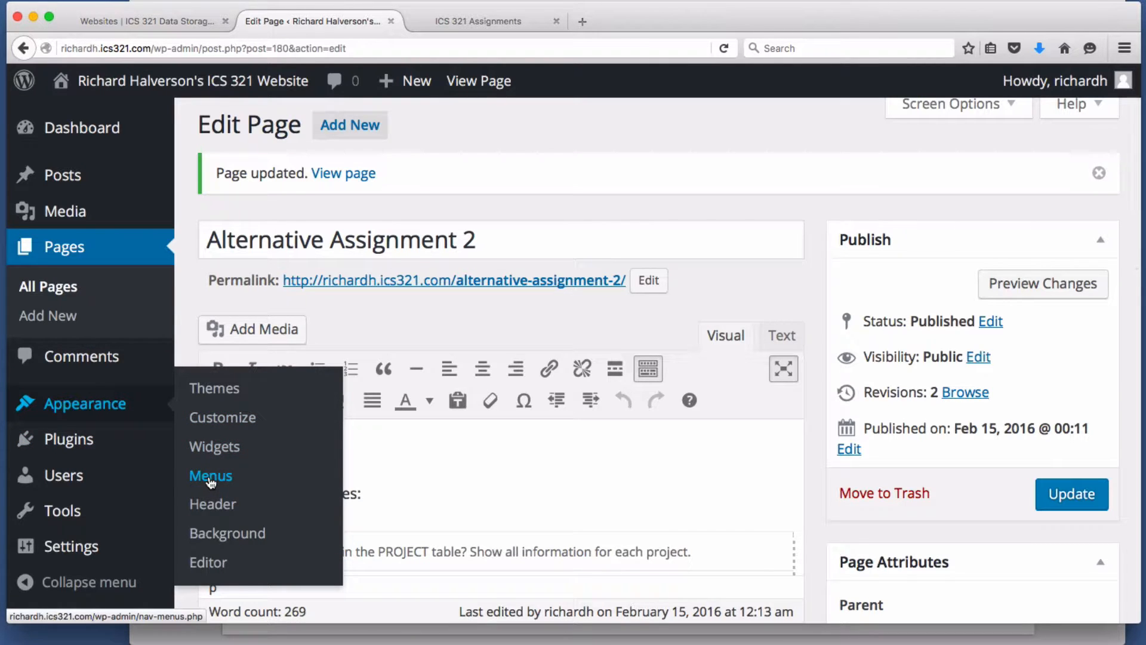
{"action": "left_click", "coordinate": [210, 478]}
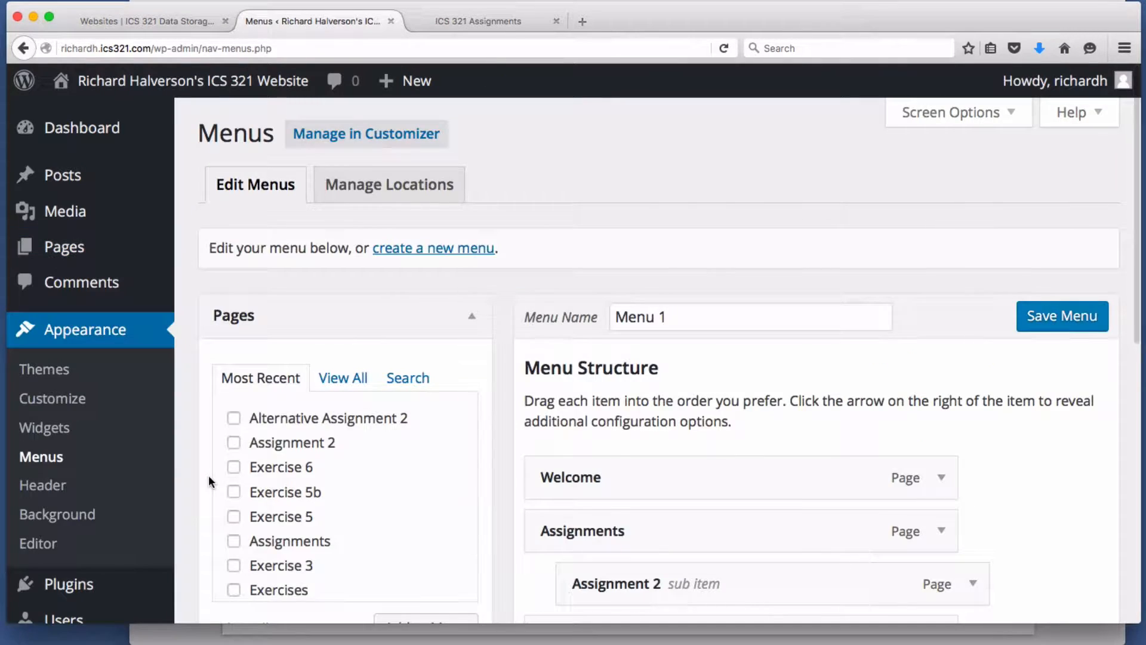
{"action": "scroll", "coordinate": [377, 464], "scroll_direction": "down", "scroll_amount": 1}
{"action": "scroll", "coordinate": [385, 469], "scroll_direction": "up", "scroll_amount": 1}
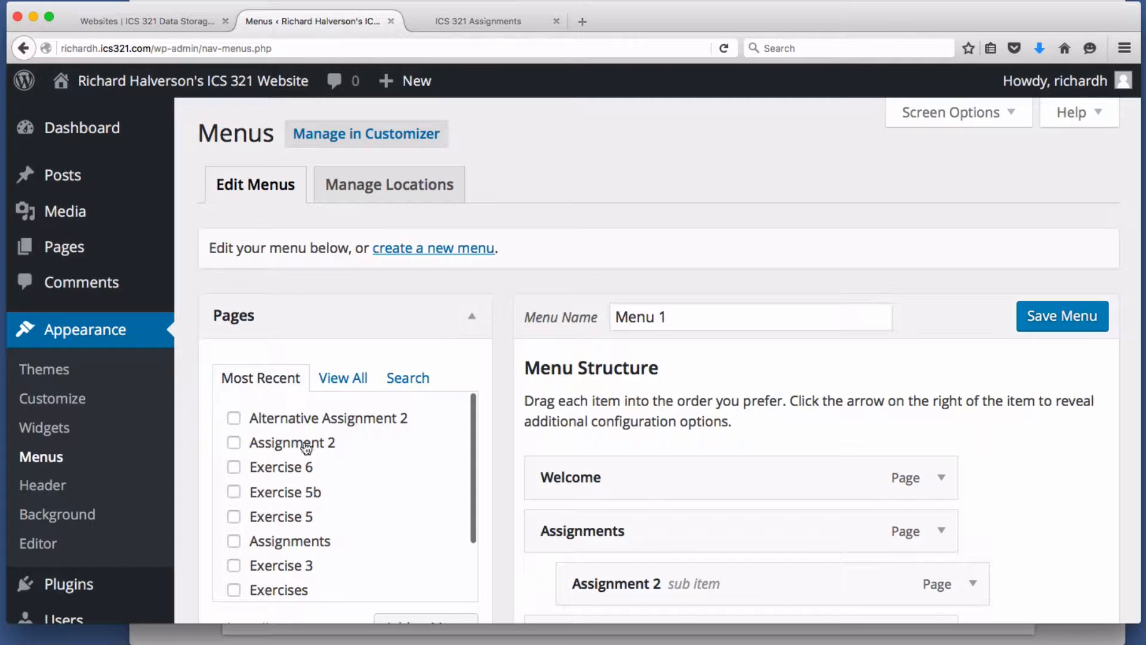
{"action": "left_click", "coordinate": [235, 420]}
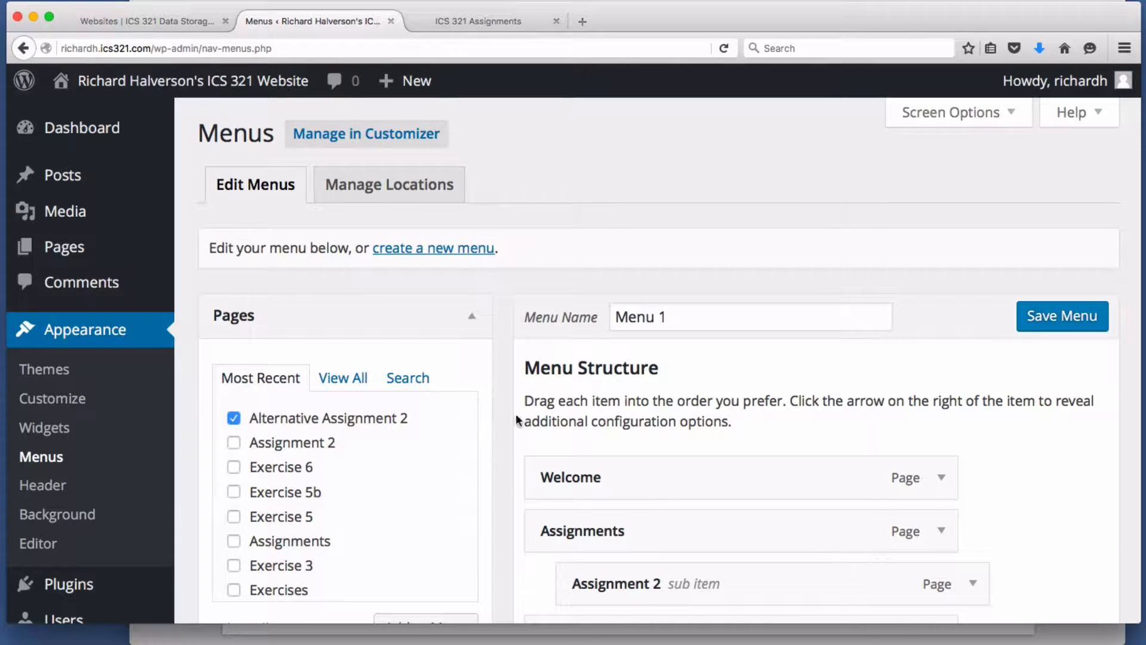
{"action": "scroll", "coordinate": [1012, 333], "scroll_direction": "down", "scroll_amount": 5}
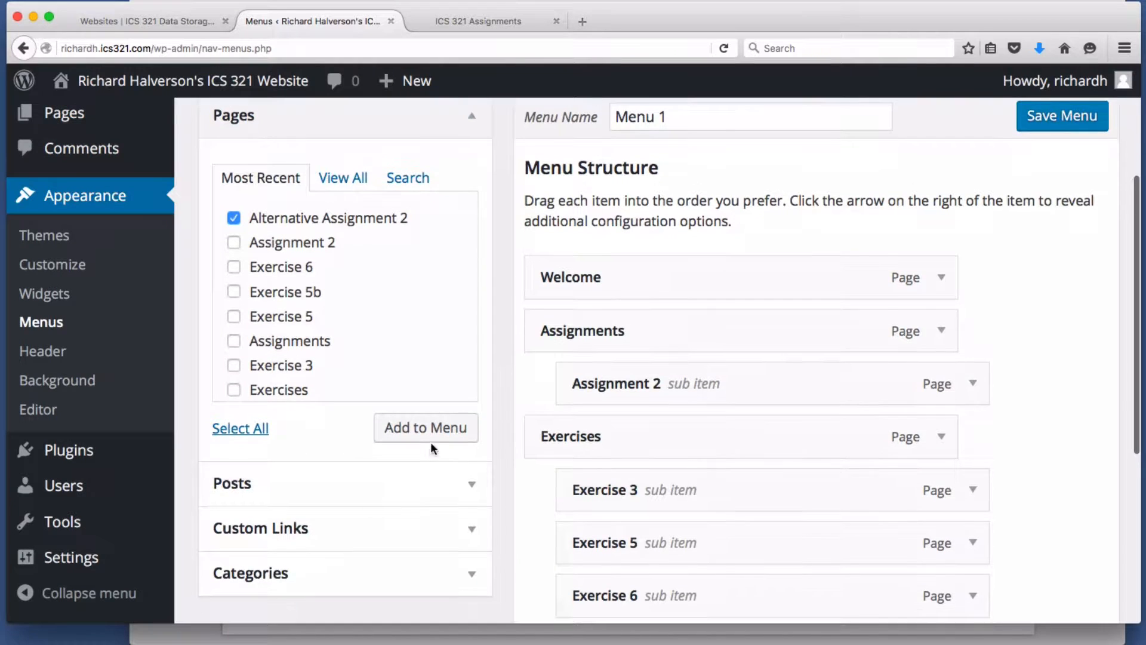
{"action": "left_click", "coordinate": [433, 440]}
- Nest it under Assignments above Assignment 2 and save the menu
{"action": "scroll", "coordinate": [754, 462], "scroll_direction": "down", "scroll_amount": 5}
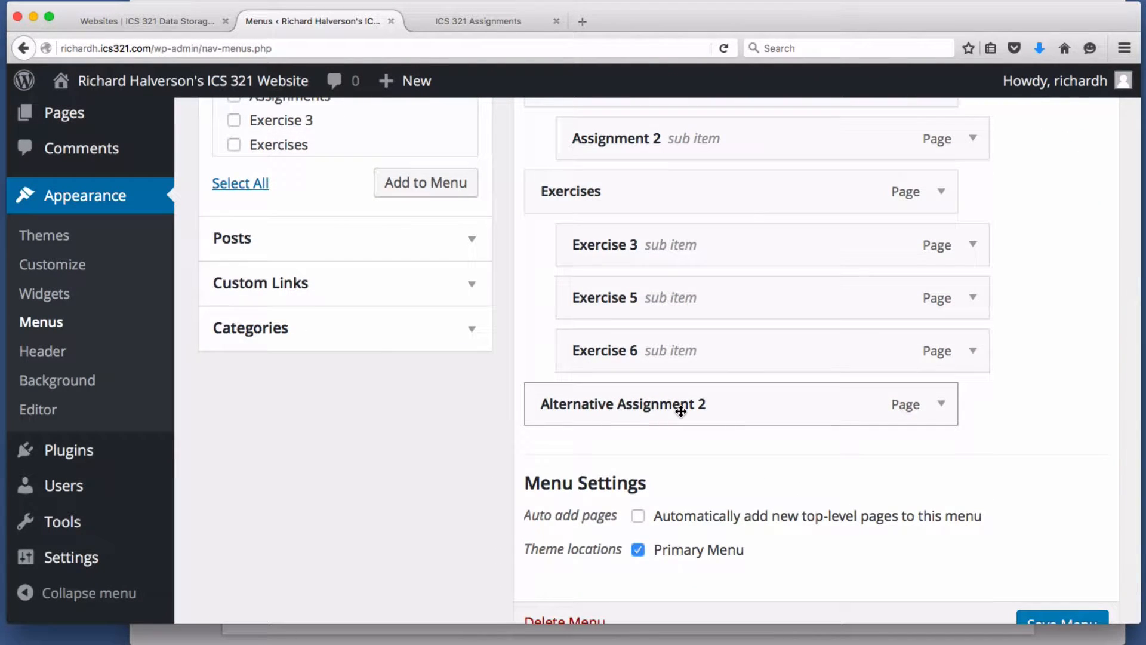
{"action": "left_click_drag", "start_coordinate": [681, 411], "coordinate": [710, 203]}
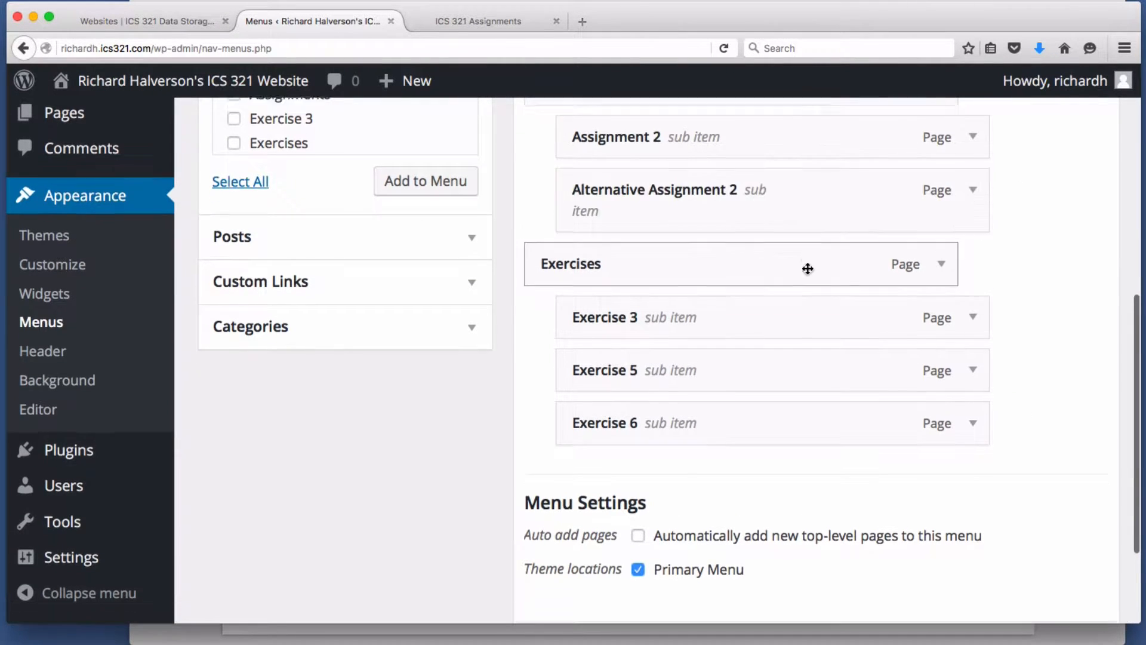
{"action": "scroll", "coordinate": [776, 299], "scroll_direction": "up", "scroll_amount": 3}
{"action": "left_click_drag", "start_coordinate": [703, 297], "coordinate": [706, 257]}
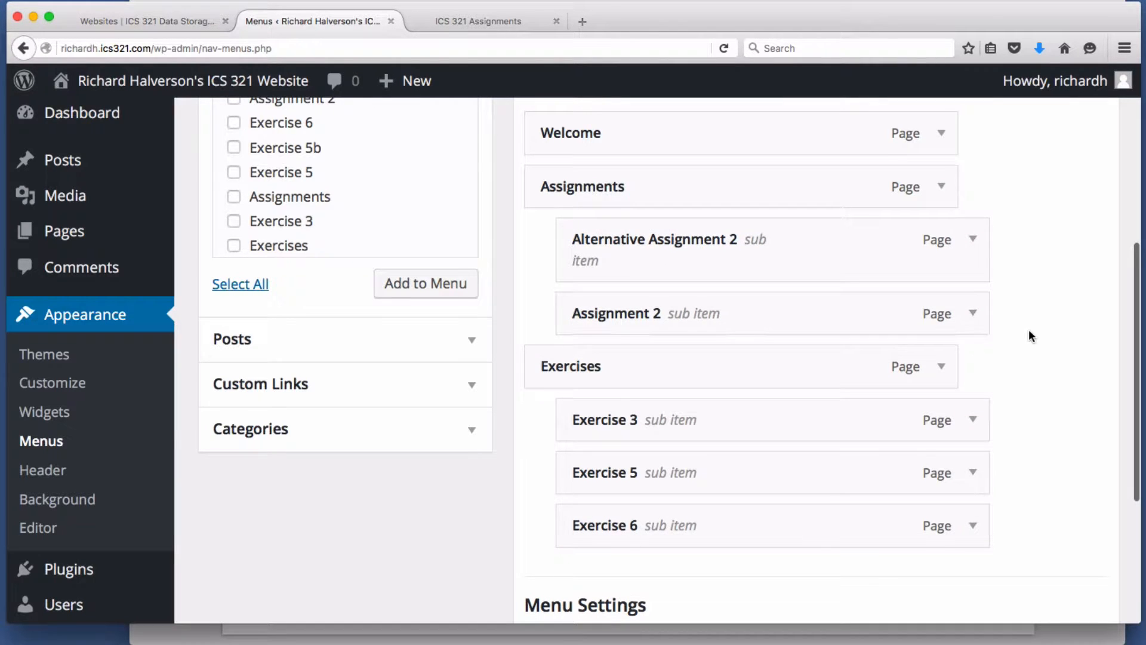
{"action": "scroll", "coordinate": [1029, 331], "scroll_direction": "up", "scroll_amount": 1}
{"action": "scroll", "coordinate": [1029, 334], "scroll_direction": "down", "scroll_amount": 2}
{"action": "scroll", "coordinate": [1029, 334], "scroll_direction": "up", "scroll_amount": 5}
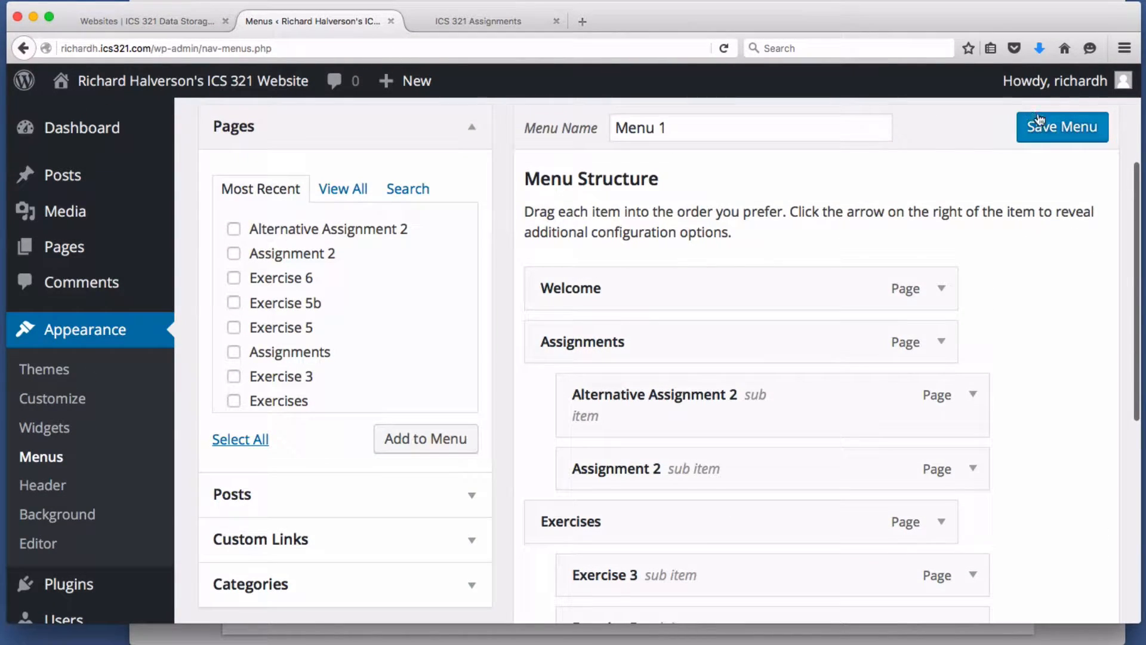
{"action": "left_click", "coordinate": [1059, 130]}
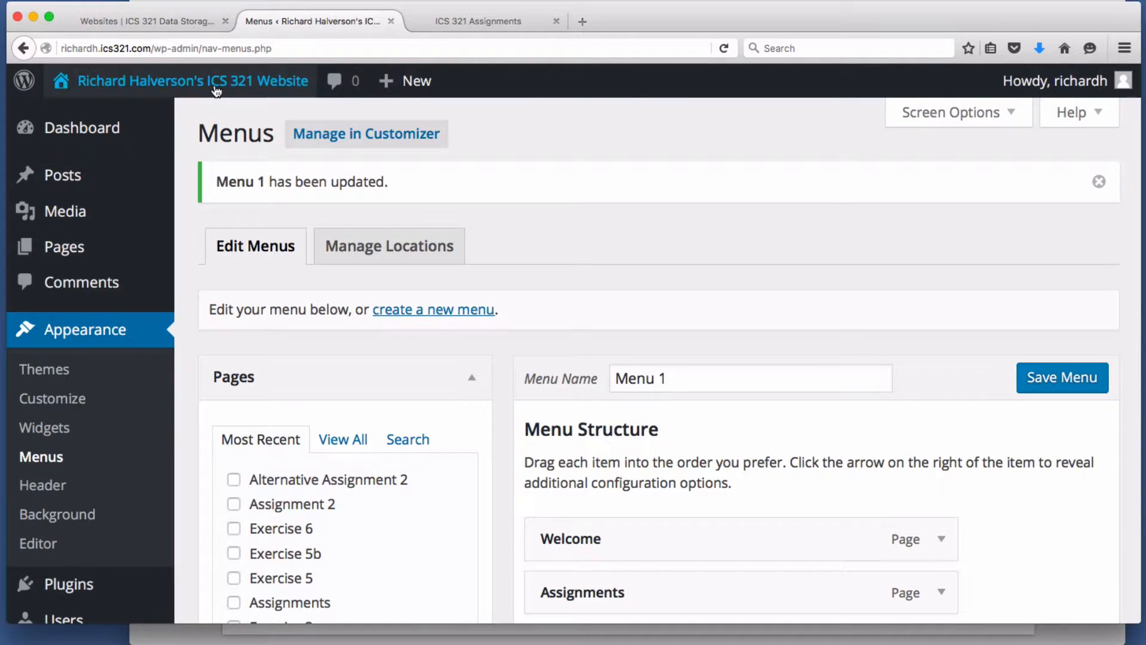
- Open Alternative Assignment 2 from the live site's Assignments menu
{"action": "left_click", "coordinate": [191, 81]}
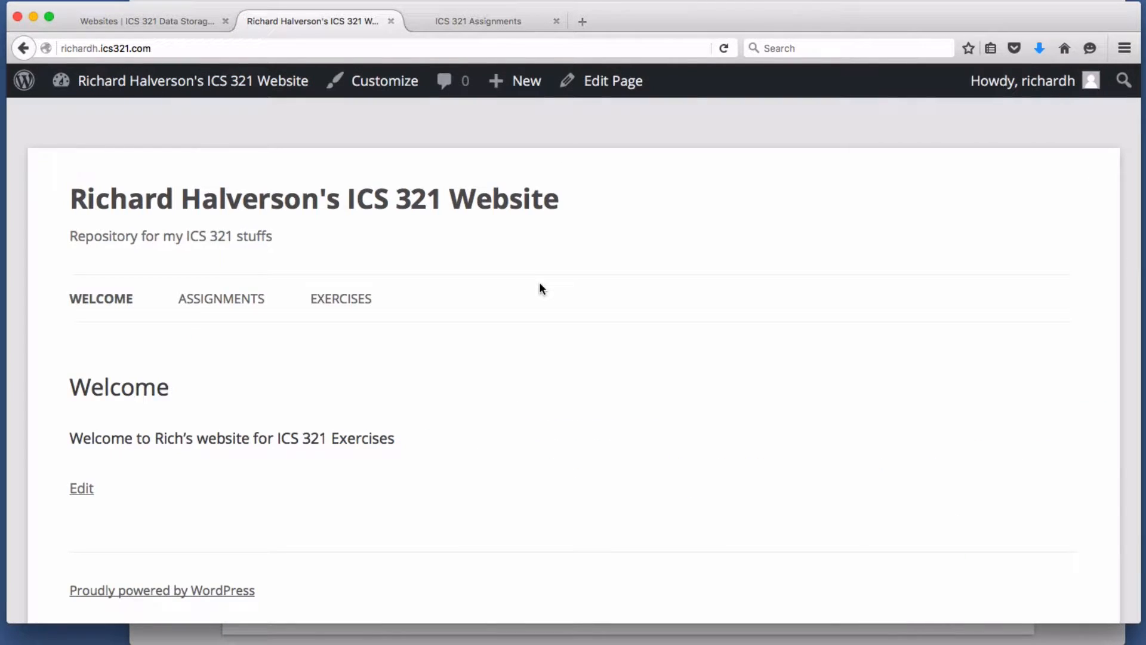
{"action": "mouse_move", "coordinate": [206, 296]}
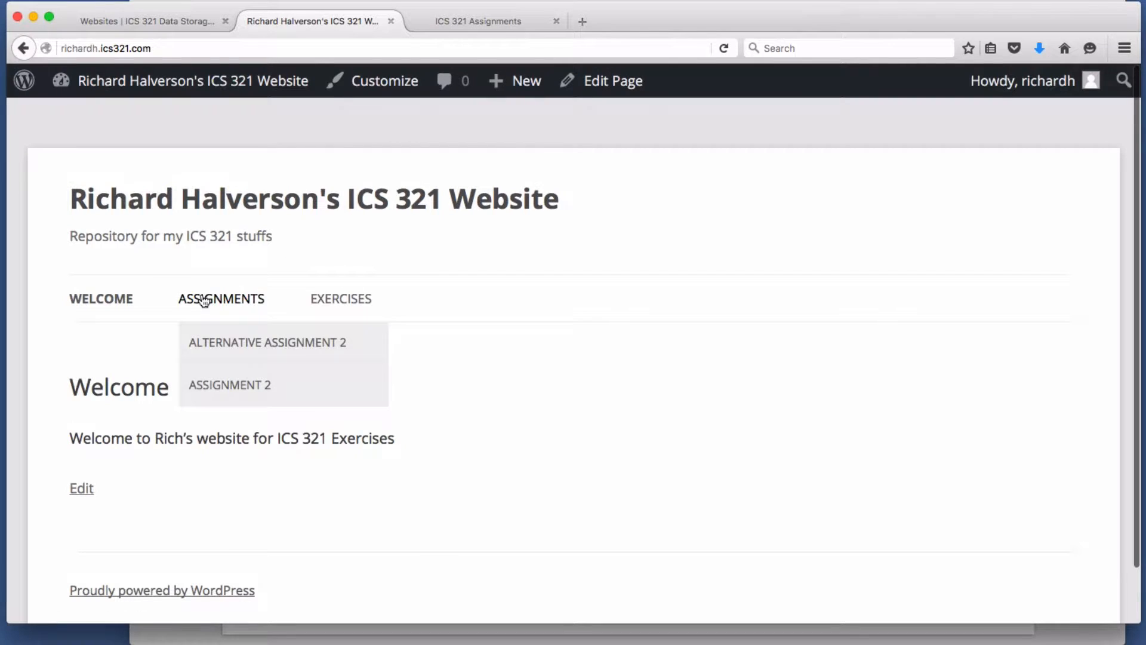
{"action": "left_click", "coordinate": [245, 348]}
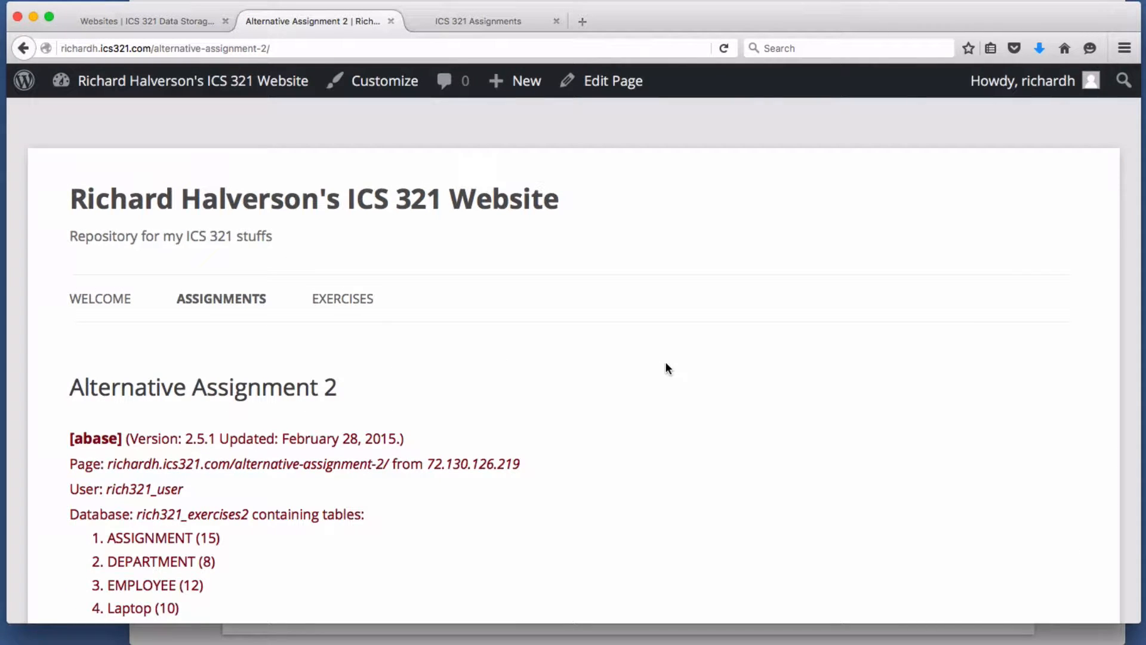
- Review the live page's database table list, then bring the Preview steps slide forward
{"action": "scroll", "coordinate": [665, 364], "scroll_direction": "down", "scroll_amount": 5}
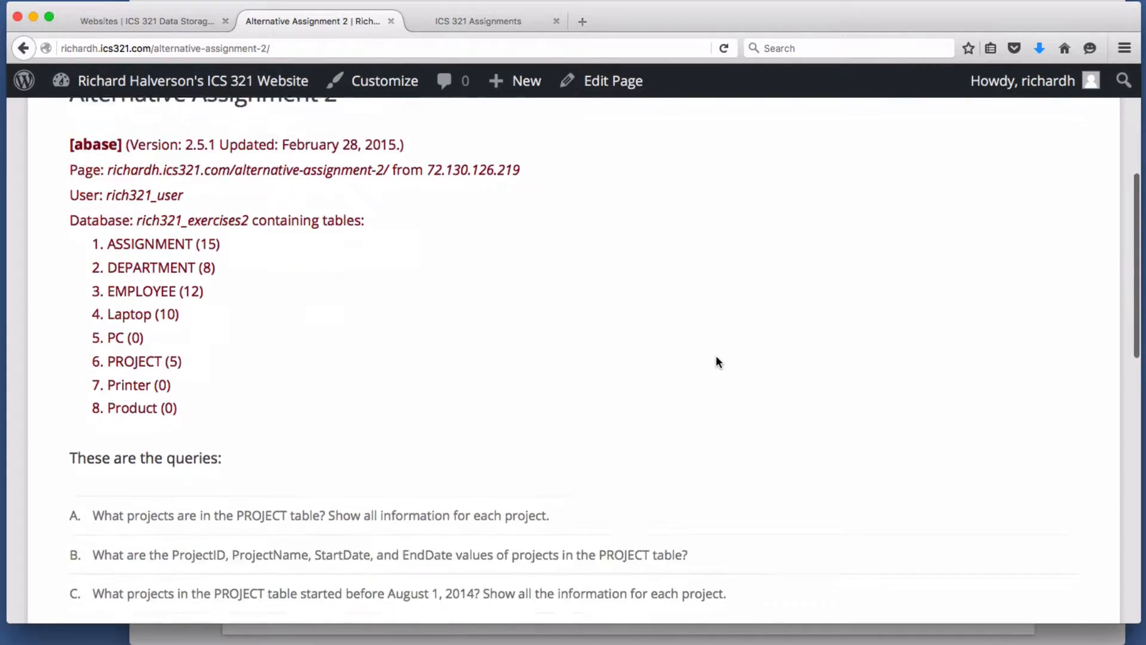
{"action": "scroll", "coordinate": [719, 352], "scroll_direction": "down", "scroll_amount": 5}
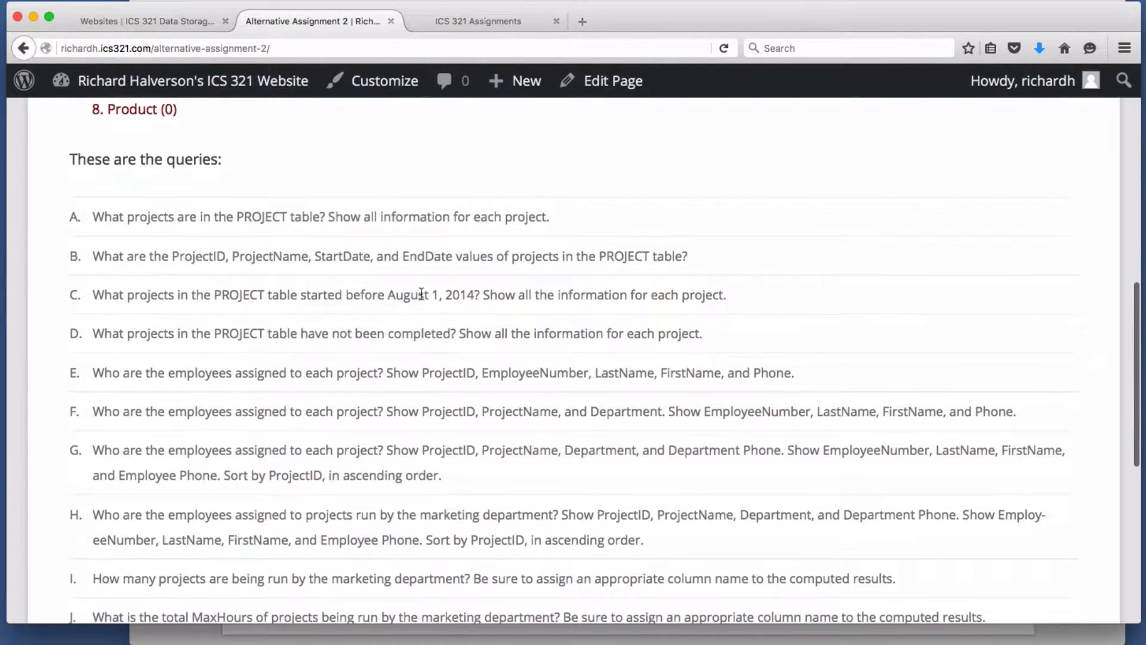
{"action": "scroll", "coordinate": [312, 371], "scroll_direction": "down", "scroll_amount": 1}
{"action": "scroll", "coordinate": [324, 371], "scroll_direction": "up", "scroll_amount": 8}
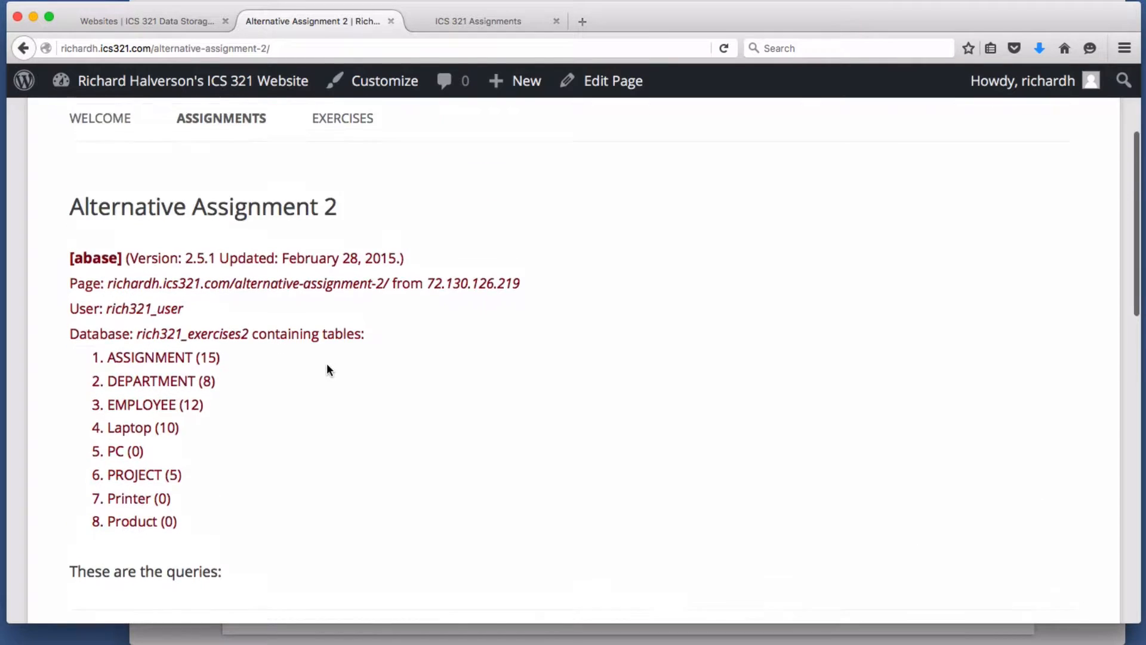
{"action": "scroll", "coordinate": [327, 366], "scroll_direction": "up", "scroll_amount": 1}
{"action": "scroll", "coordinate": [327, 369], "scroll_direction": "down", "scroll_amount": 1}
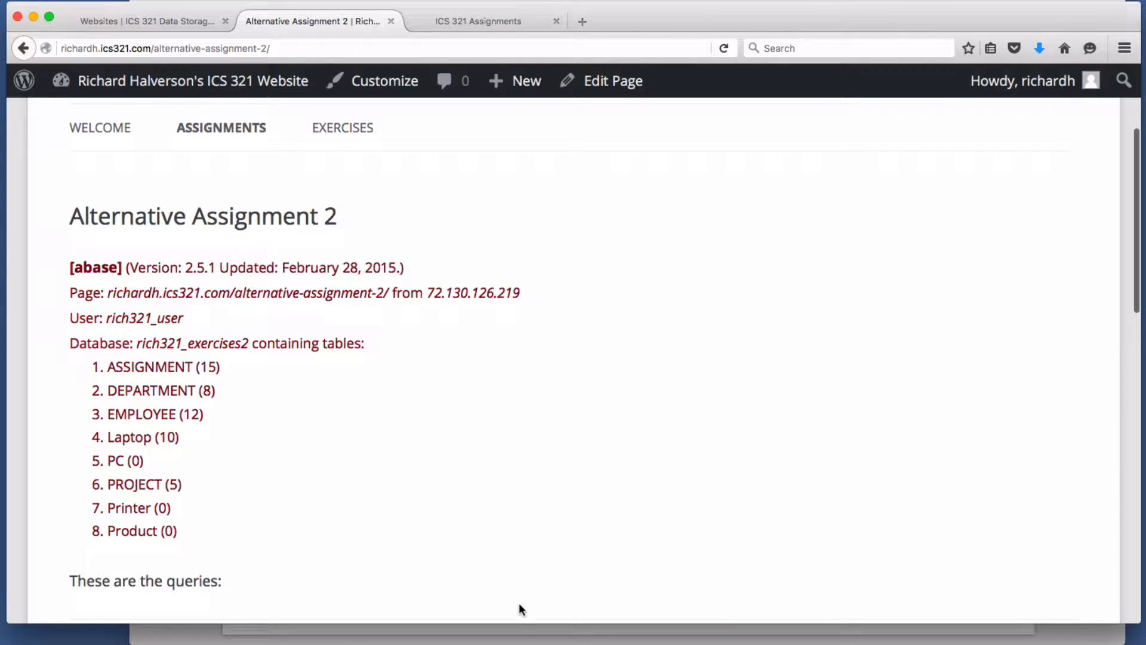
{"action": "left_click", "coordinate": [525, 638]}
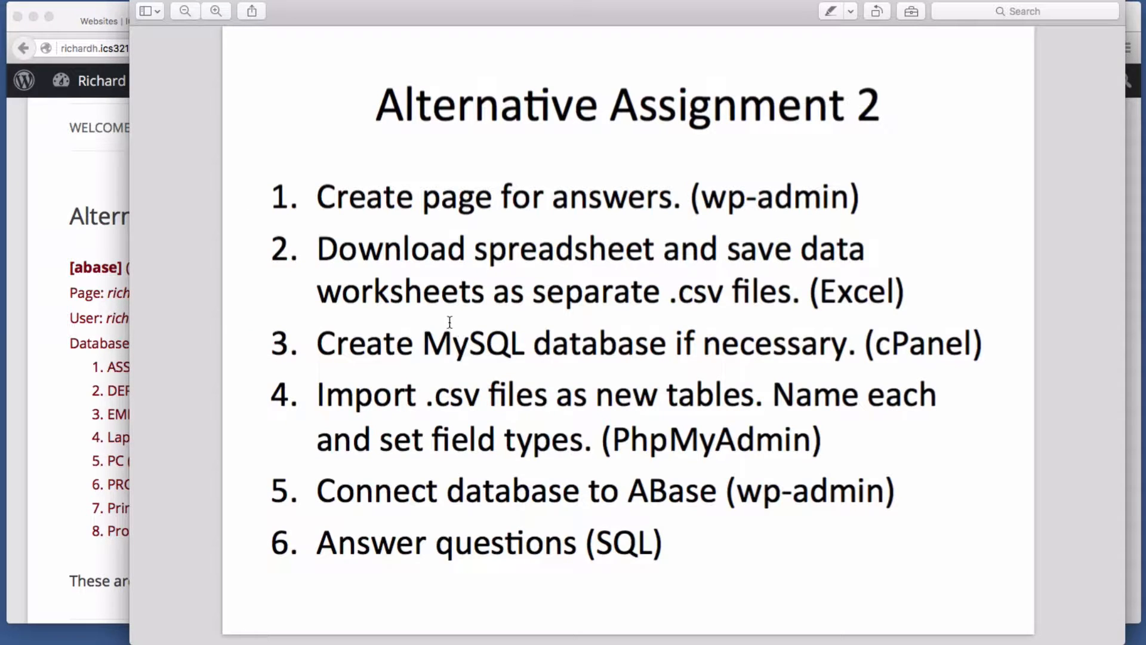
- Scroll through the slide's six assignment steps, then bring Firefox back to the front
{"action": "scroll", "coordinate": [442, 234], "scroll_direction": "up", "scroll_amount": 1}
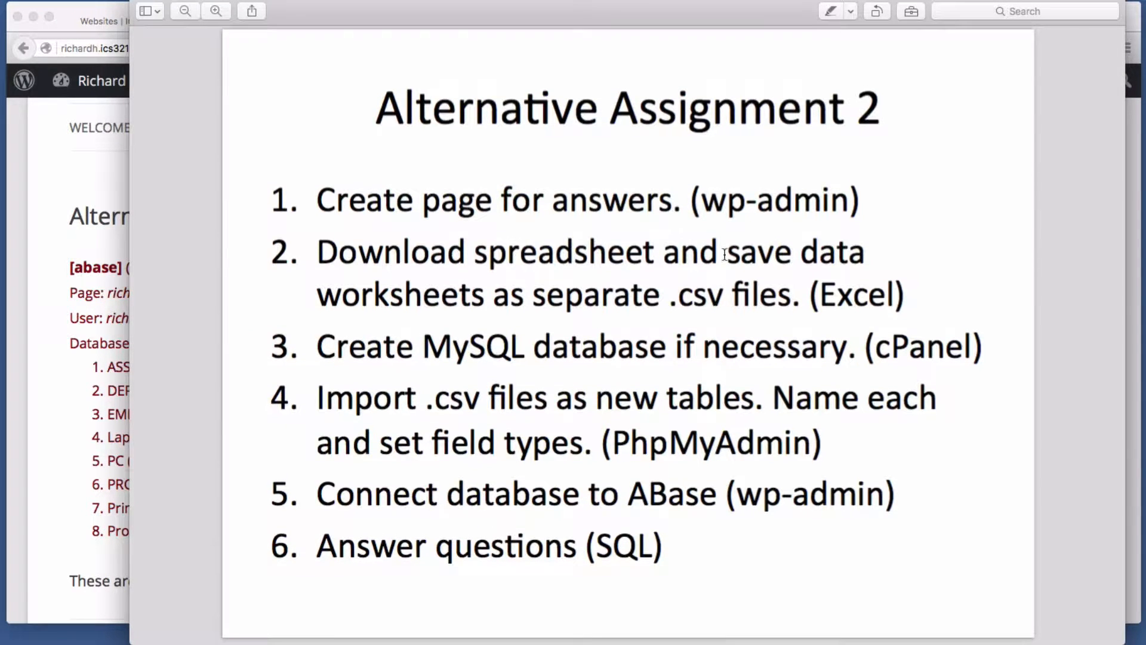
{"action": "scroll", "coordinate": [765, 253], "scroll_direction": "up", "scroll_amount": 1}
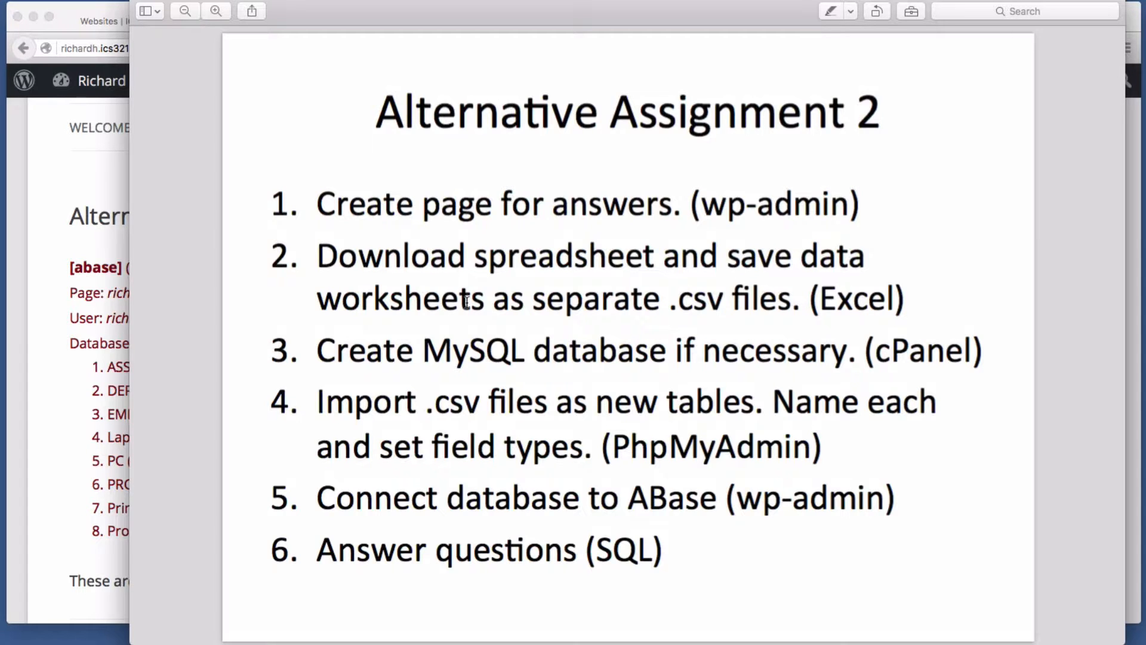
{"action": "scroll", "coordinate": [564, 308], "scroll_direction": "up", "scroll_amount": 1}
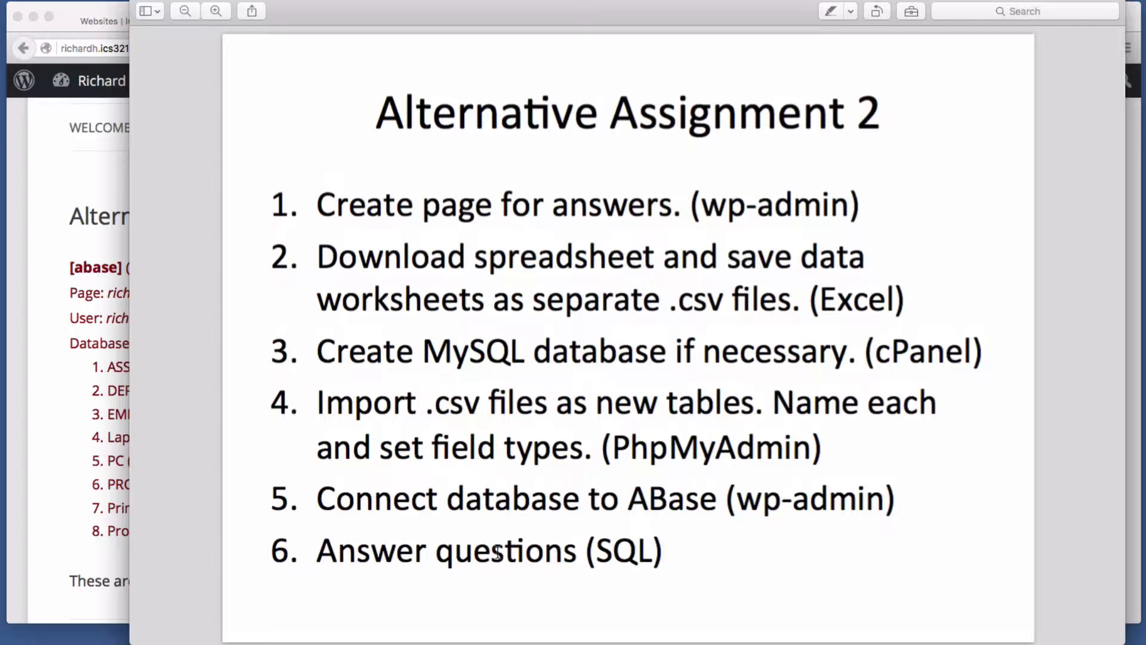
{"action": "left_click", "coordinate": [55, 404]}
- Download WPC.xlsx from the ICS 321 Assignments page, set to open in Microsoft Excel
{"action": "left_click", "coordinate": [428, 21]}
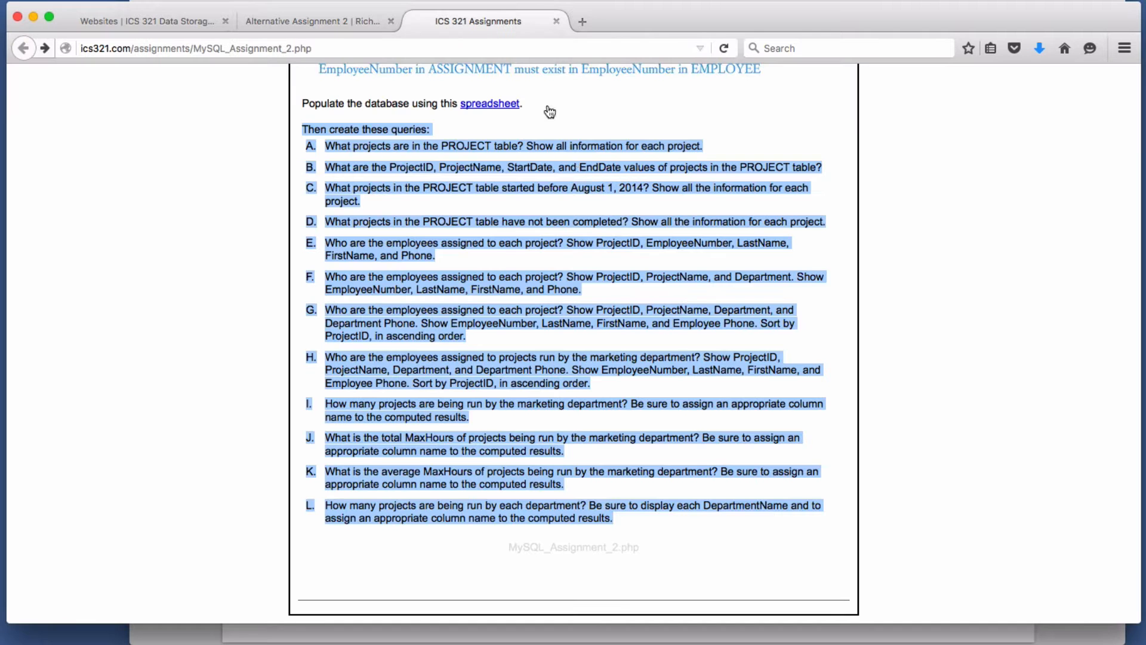
{"action": "left_click", "coordinate": [539, 292]}
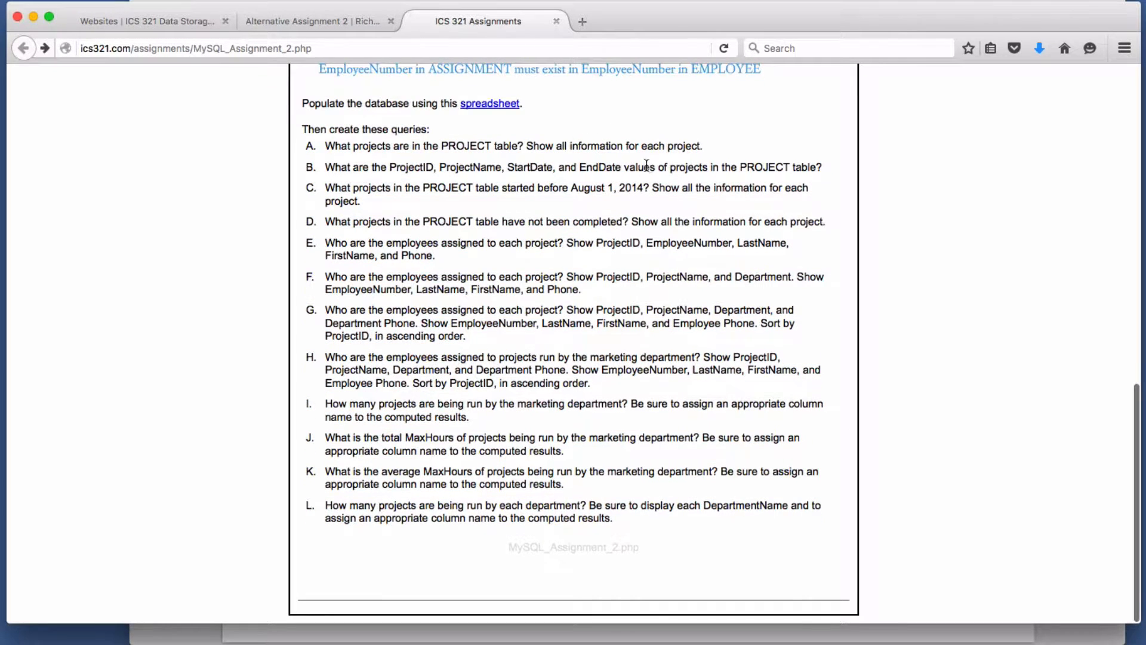
{"action": "scroll", "coordinate": [646, 163], "scroll_direction": "up", "scroll_amount": 15}
{"action": "scroll", "coordinate": [653, 501], "scroll_direction": "down", "scroll_amount": 12}
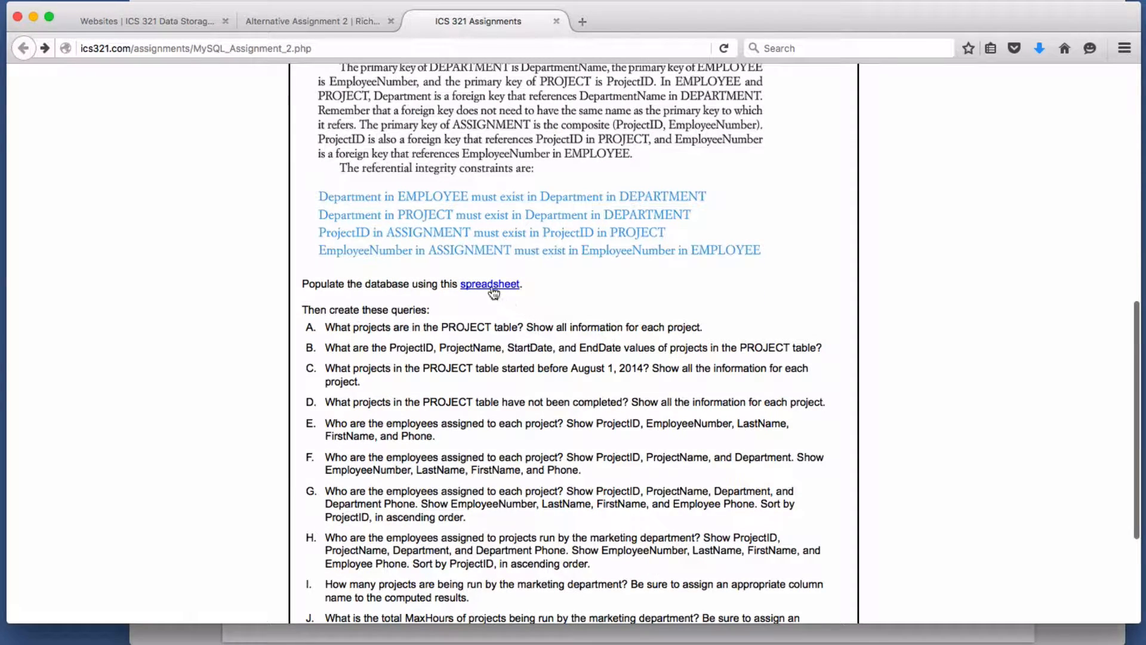
{"action": "left_click", "coordinate": [491, 288]}
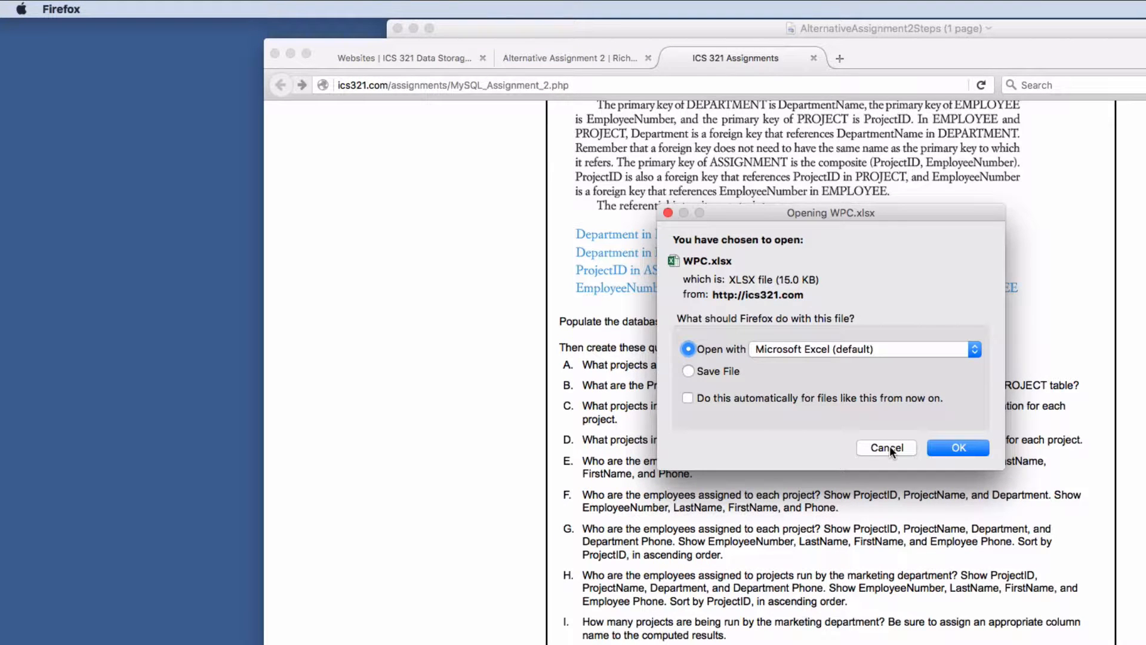
- Open WPC.xlsx in Excel and view each DEF and DAT sheet, ending on EMP DAT
{"action": "left_click", "coordinate": [973, 448]}
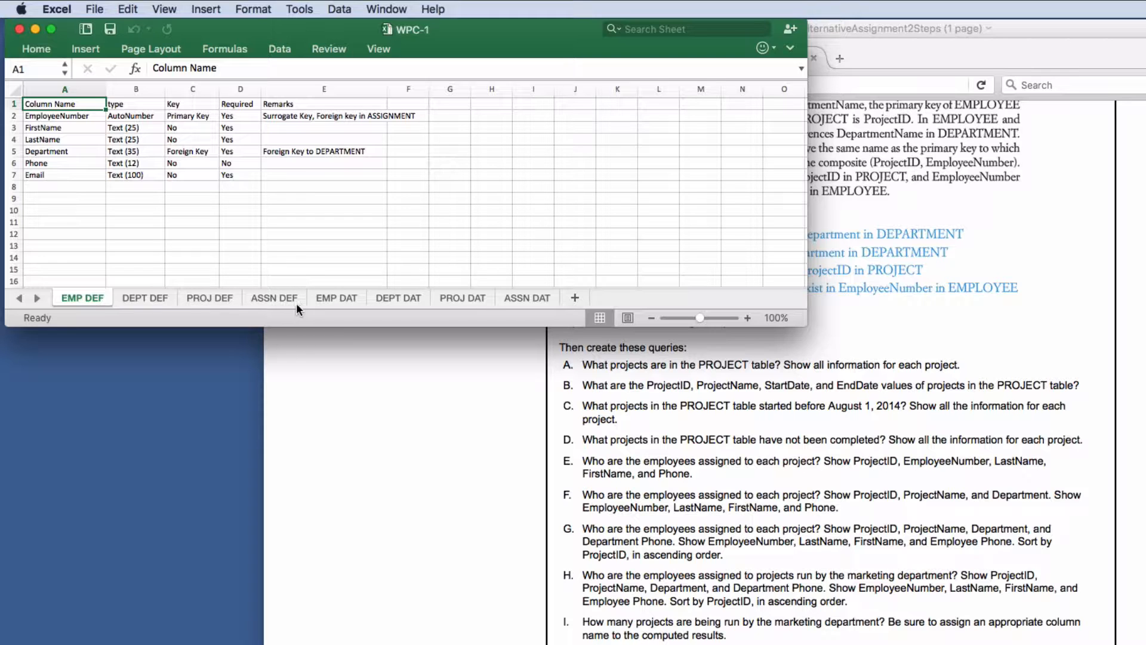
{"action": "left_click", "coordinate": [134, 297]}
{"action": "left_click", "coordinate": [210, 299]}
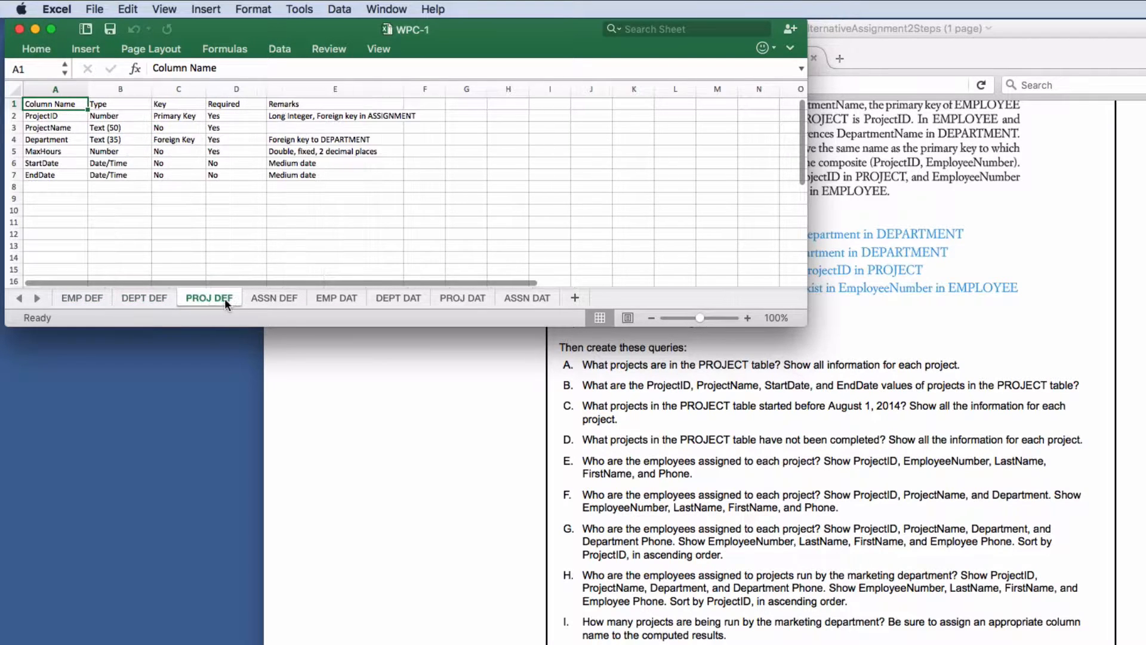
{"action": "left_click", "coordinate": [271, 298]}
{"action": "left_click", "coordinate": [332, 298]}
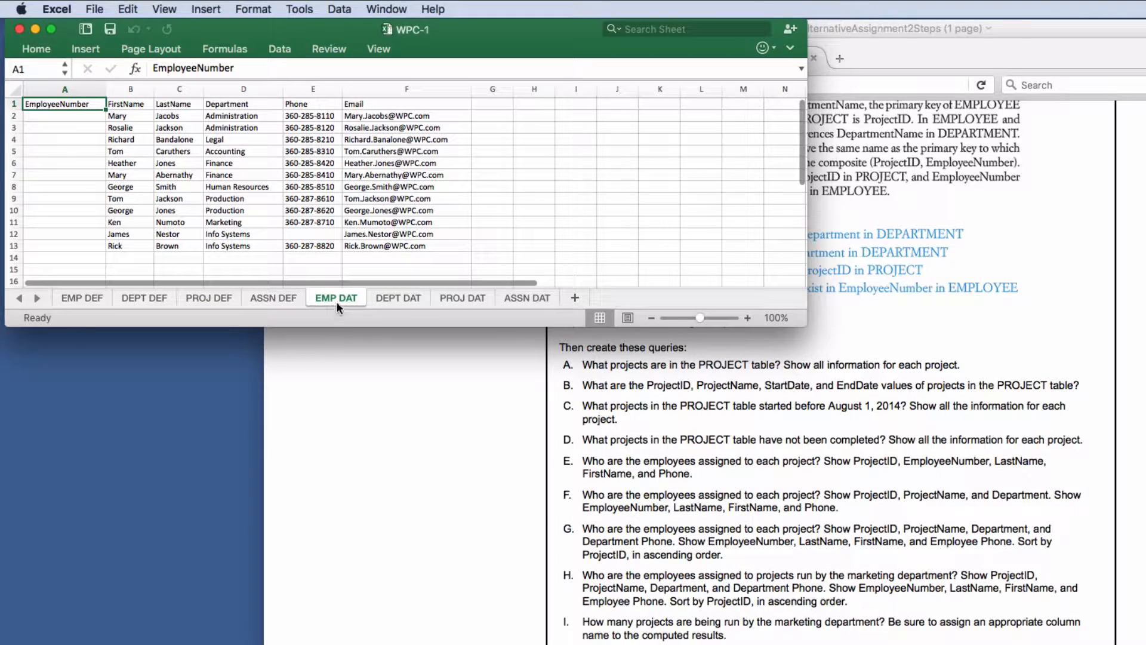
{"action": "left_click", "coordinate": [376, 297]}
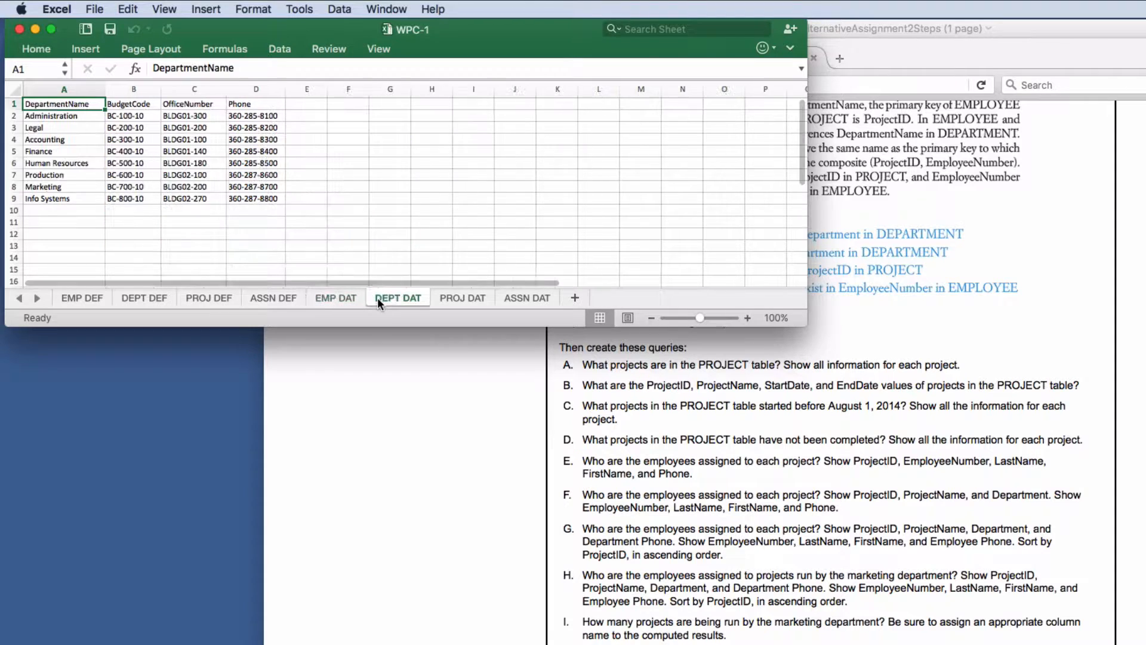
{"action": "left_click", "coordinate": [464, 296]}
{"action": "left_click", "coordinate": [503, 296]}
{"action": "left_click", "coordinate": [462, 297]}
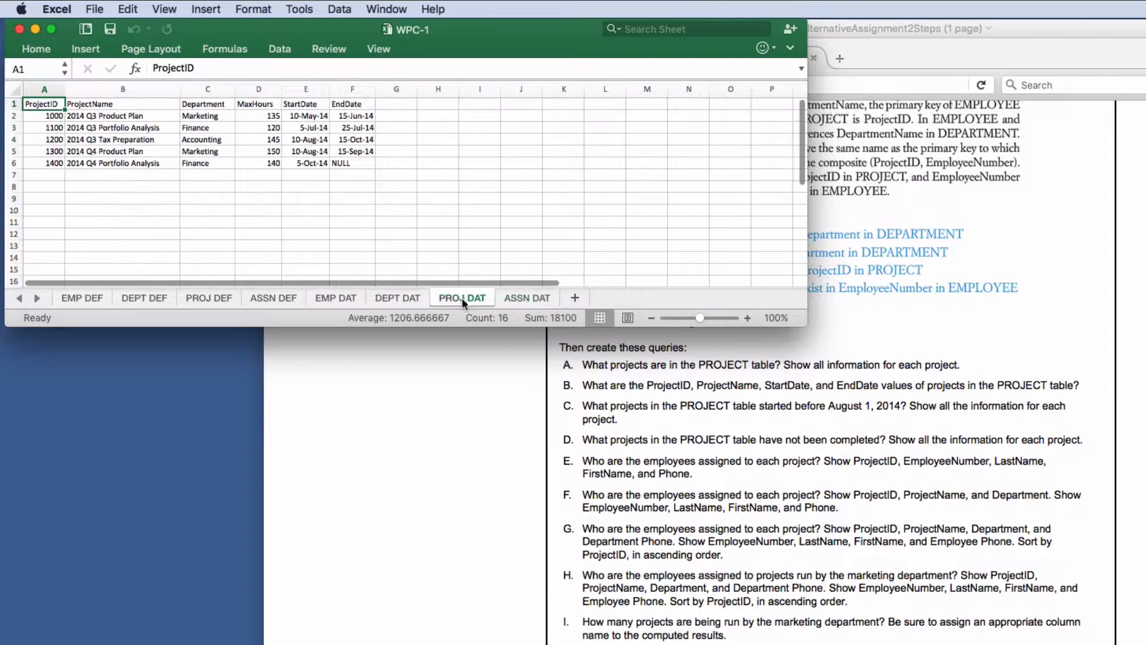
{"action": "left_click", "coordinate": [387, 296]}
{"action": "left_click", "coordinate": [332, 296]}
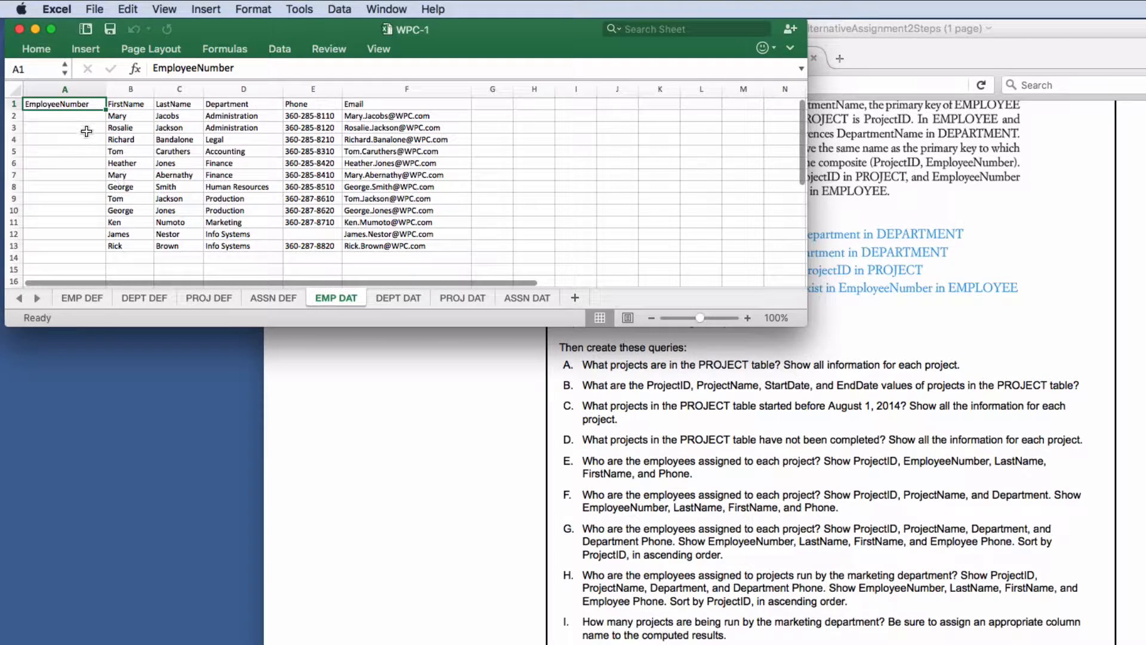
- Fill EmployeeNumber cells A2:A13 with 1 through 12 and narrow column A to fit
{"action": "left_click", "coordinate": [72, 116]}
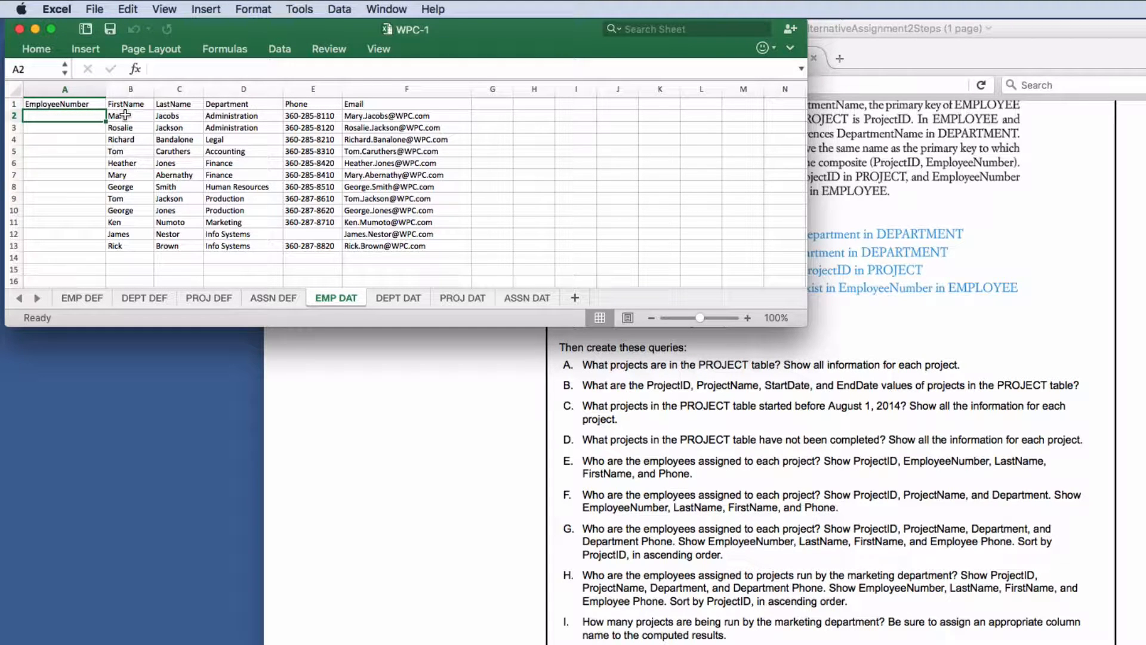
{"action": "type", "text": "1"}
{"action": "key", "text": "Return"}
{"action": "type", "text": "2"}
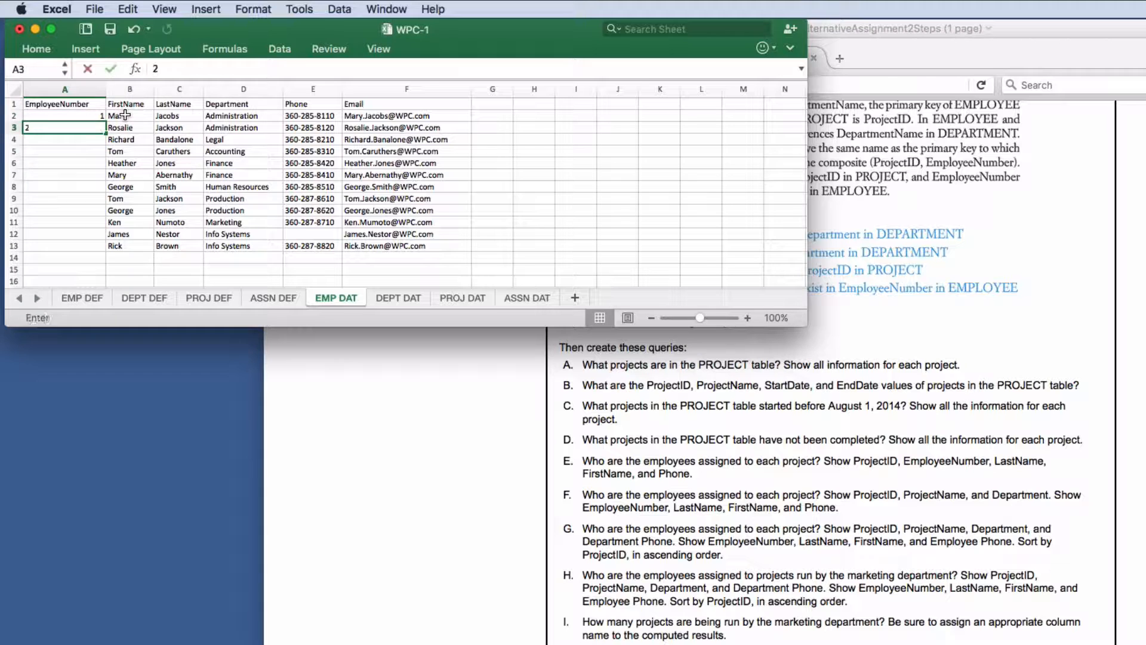
{"action": "key", "text": "Return"}
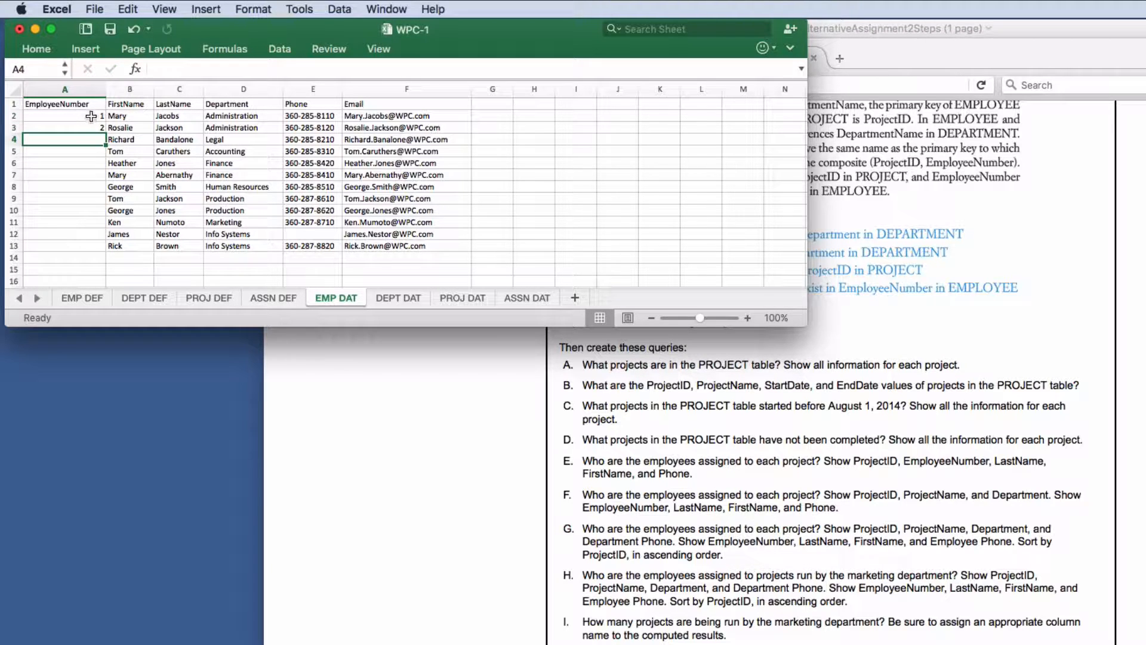
{"action": "left_click_drag", "start_coordinate": [91, 116], "coordinate": [91, 128]}
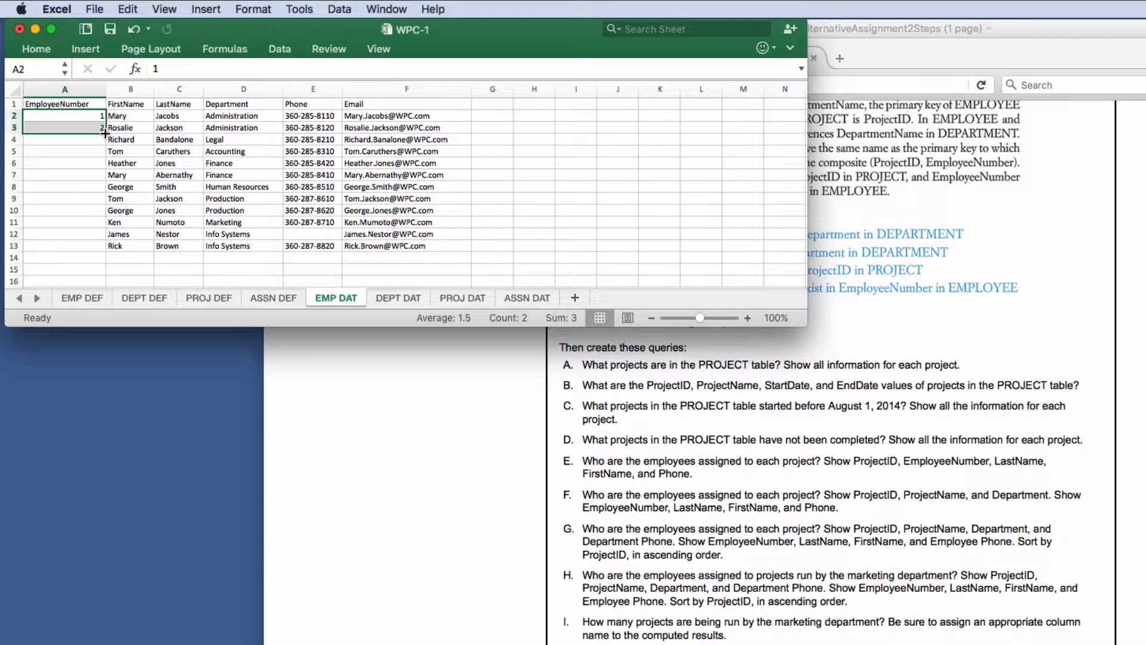
{"action": "left_click_drag", "start_coordinate": [105, 134], "coordinate": [101, 246]}
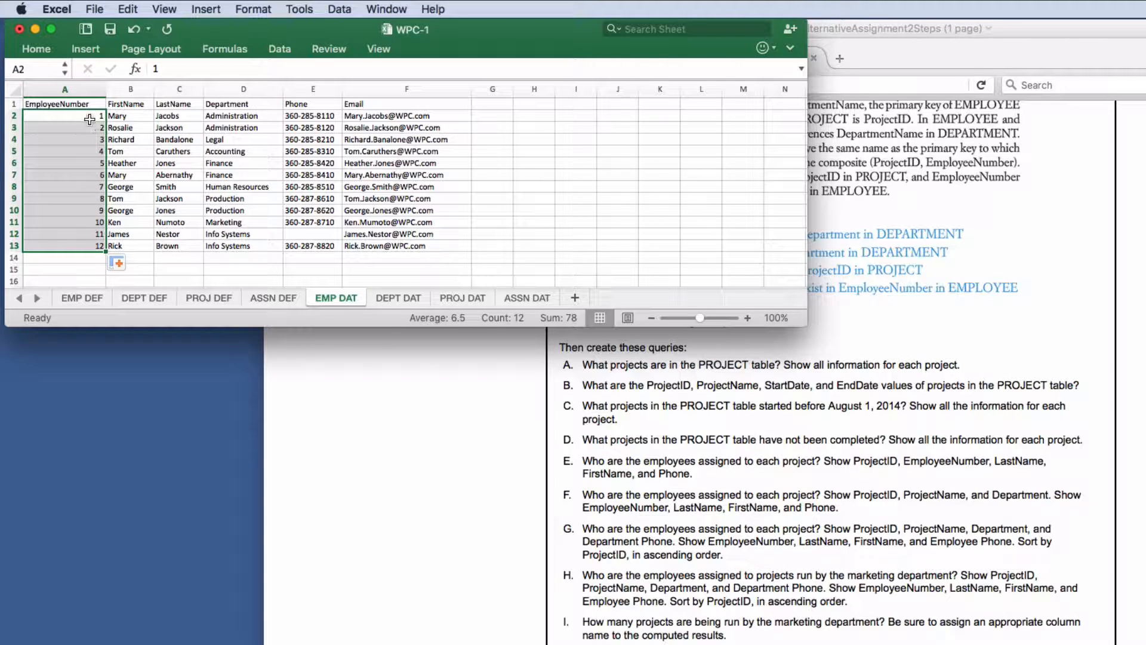
{"action": "left_click_drag", "start_coordinate": [103, 95], "coordinate": [91, 95]}
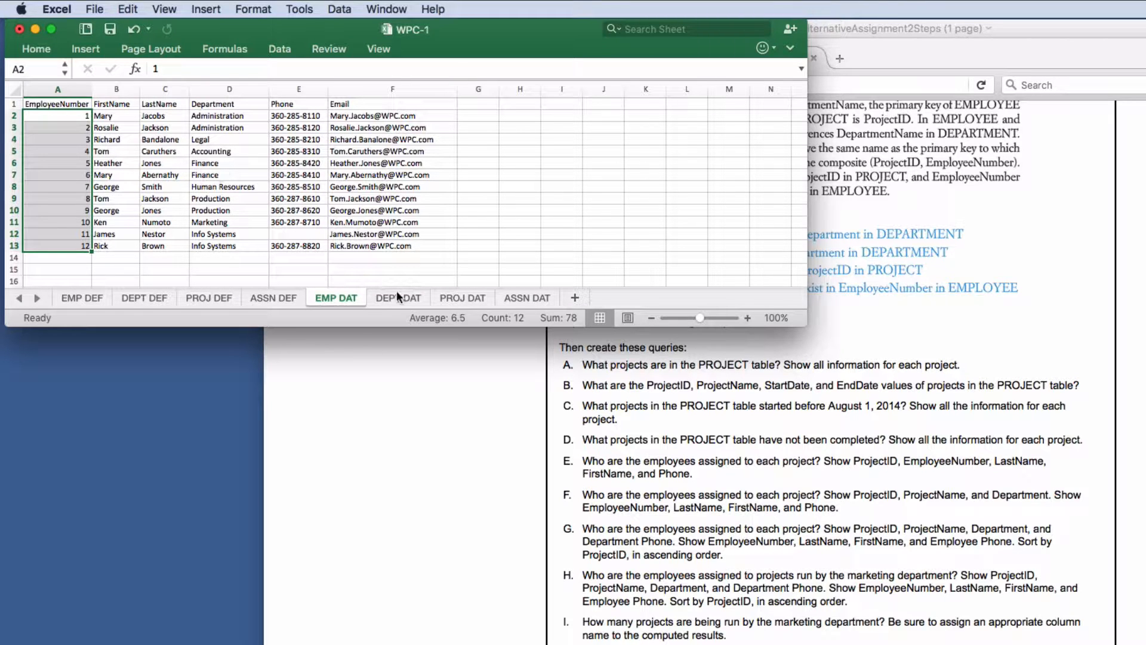
{"action": "left_click", "coordinate": [104, 127]}
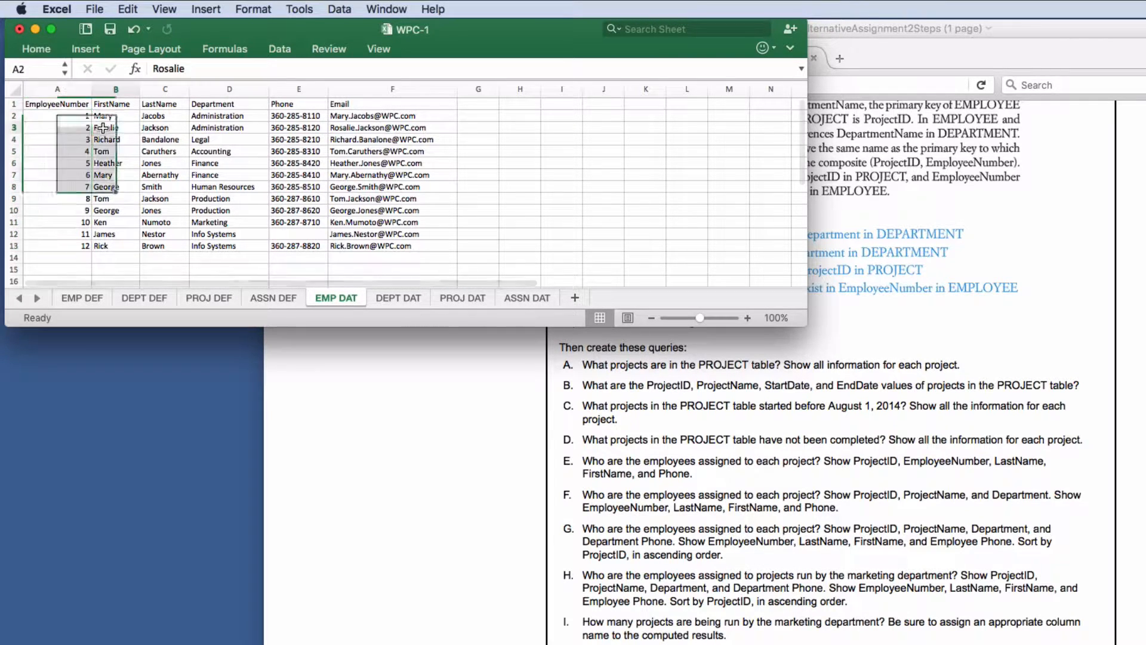
- Start a Save As into the Alternative Assignment 2 folder using Comma Separated Values format
{"action": "left_click", "coordinate": [95, 10]}
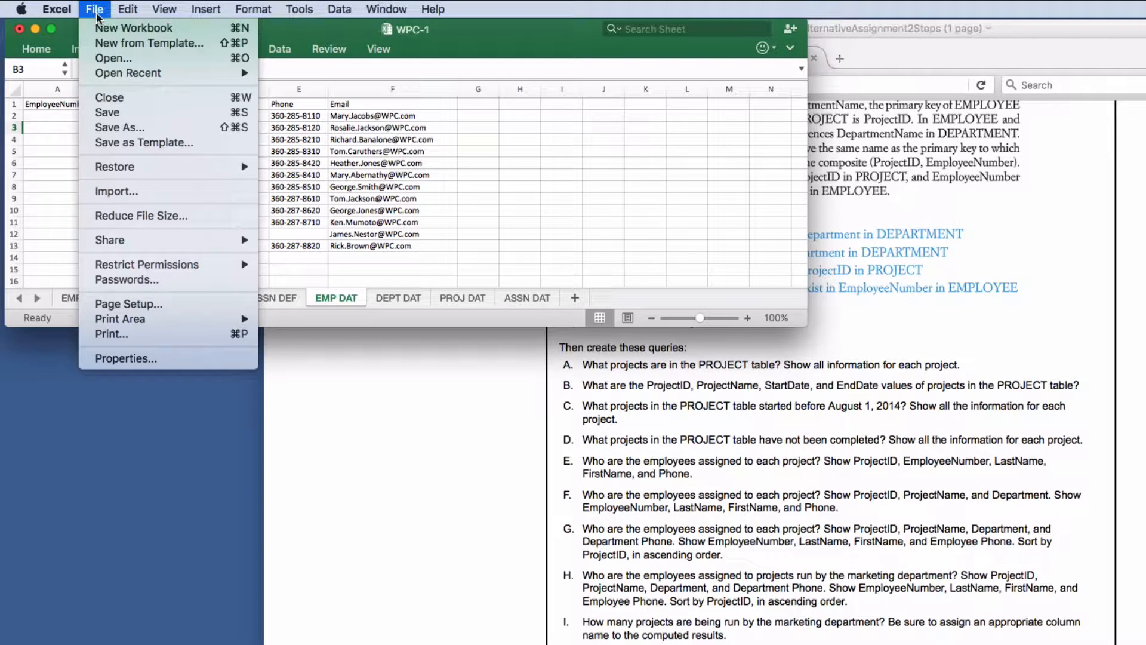
{"action": "left_click", "coordinate": [111, 129]}
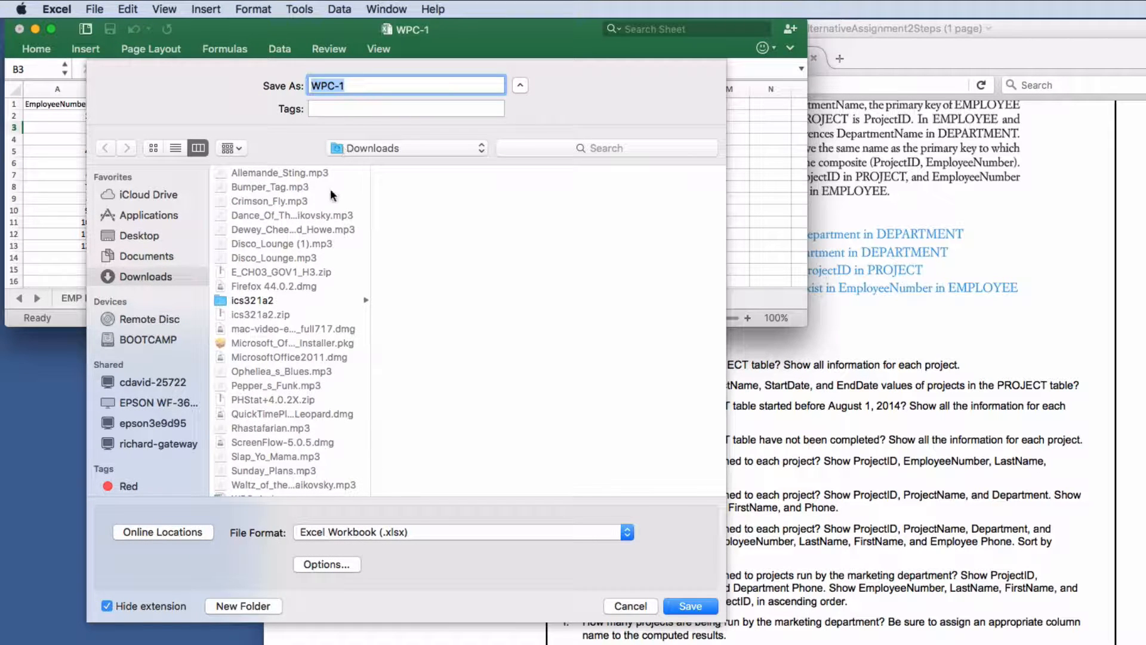
{"action": "left_click", "coordinate": [142, 236]}
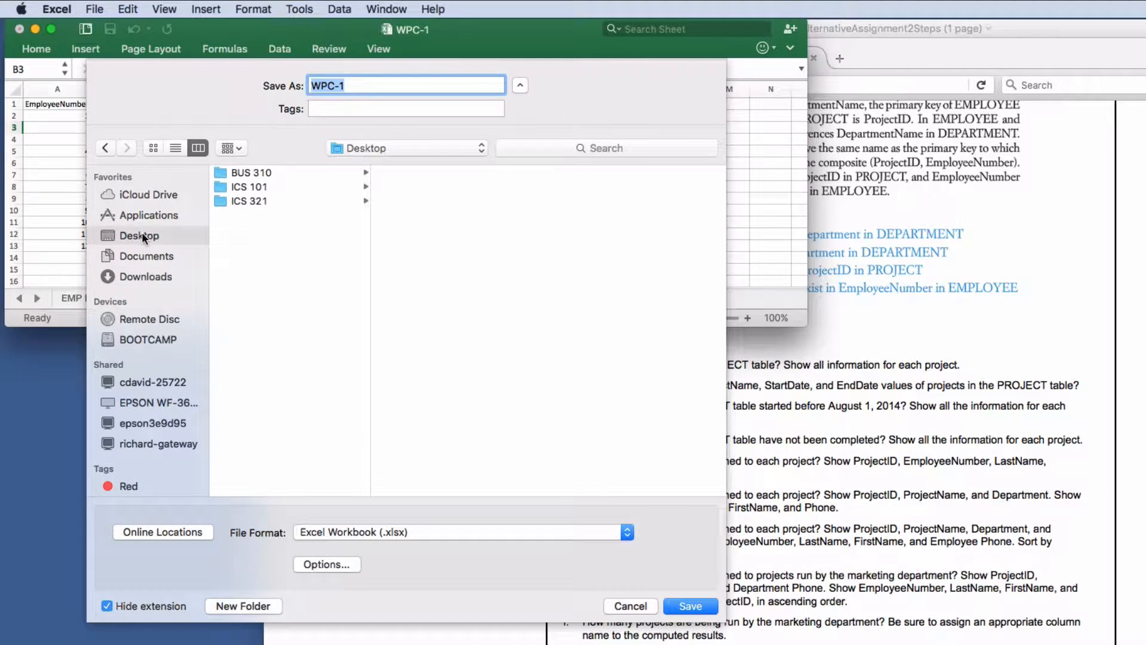
{"action": "left_click", "coordinate": [244, 202]}
{"action": "left_click", "coordinate": [463, 174]}
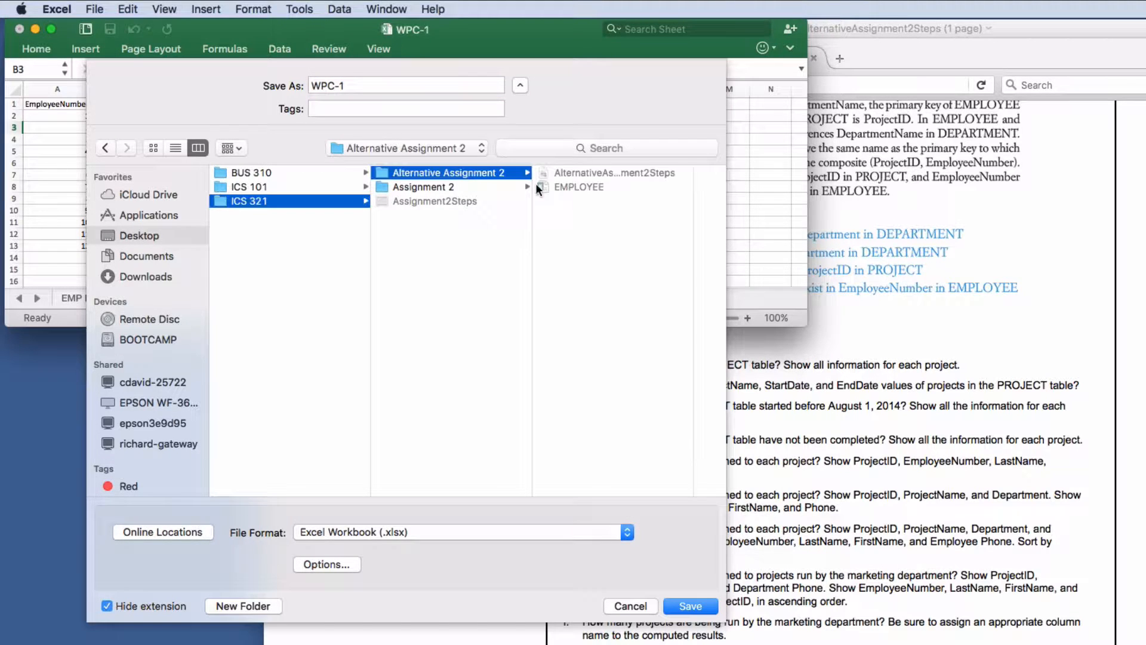
{"action": "left_click", "coordinate": [584, 189]}
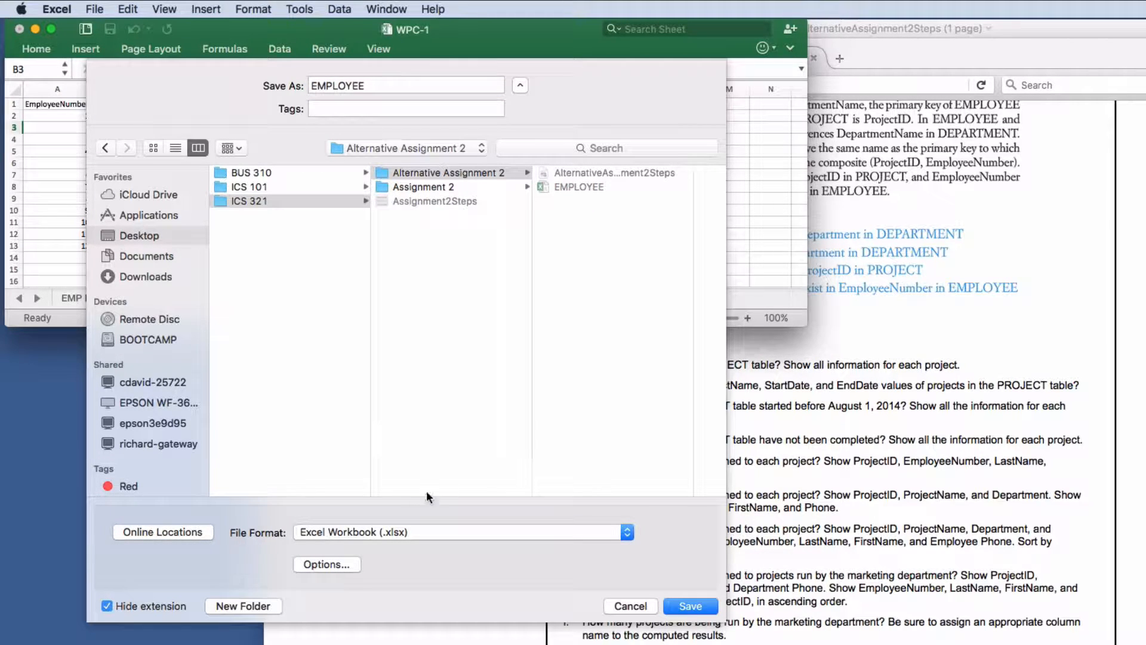
{"action": "left_click", "coordinate": [601, 530]}
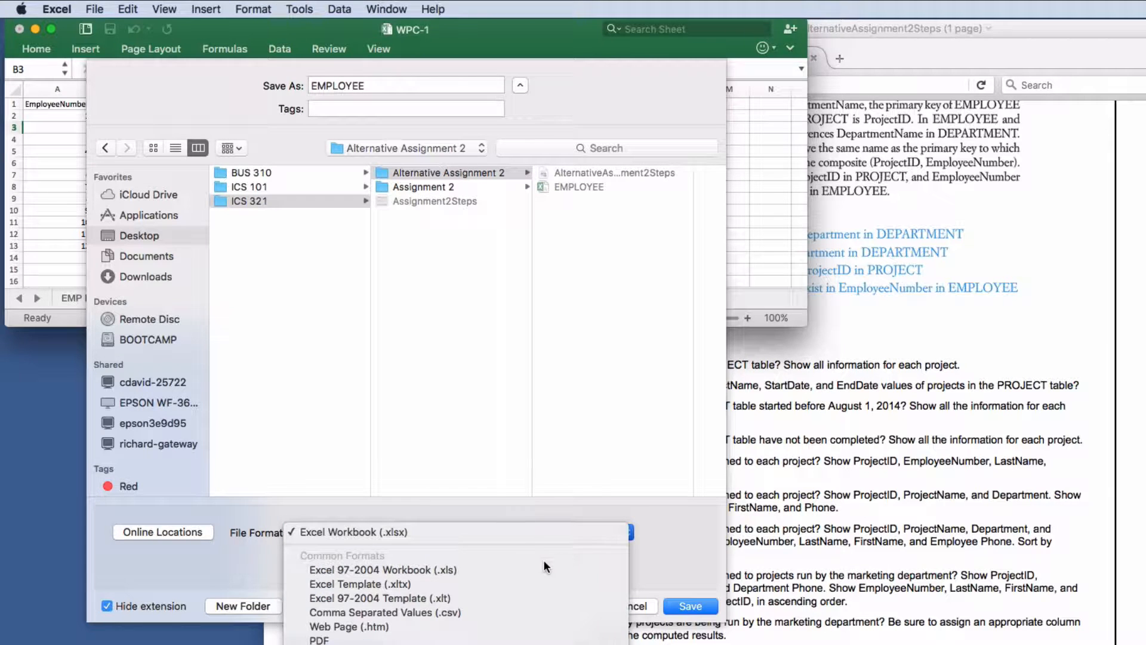
{"action": "left_click", "coordinate": [496, 613]}
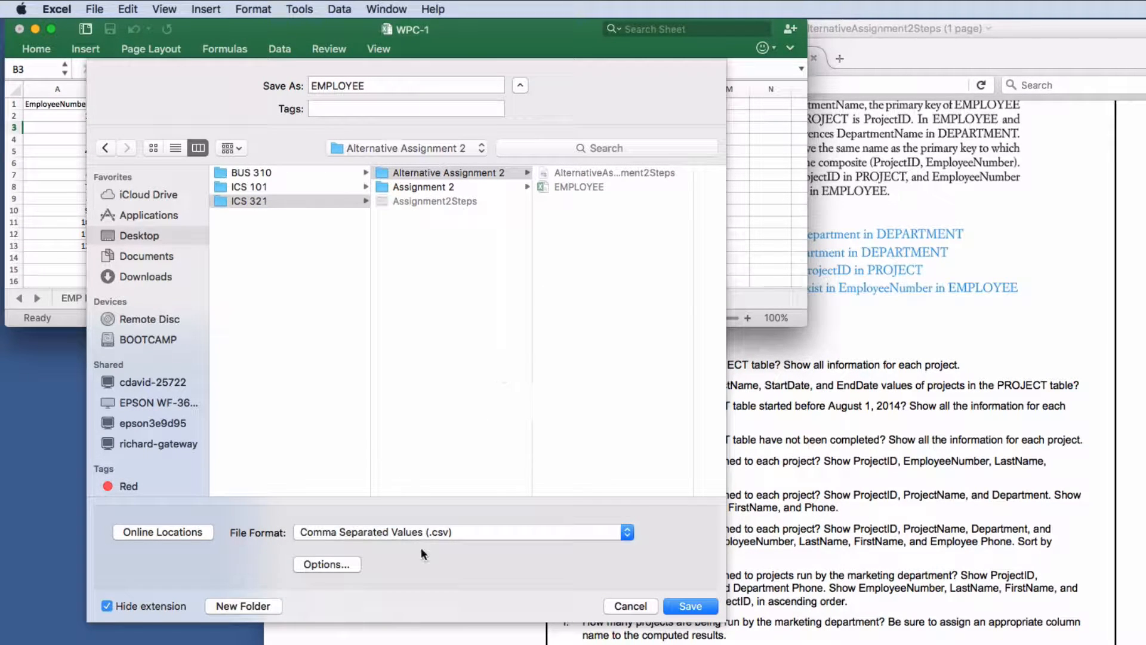
- Save as EMPLOYEE, replacing the existing file and keeping only the active sheet, then show DEPT DAT
{"action": "left_click", "coordinate": [381, 85]}
{"action": "key", "text": "BackSpace"}
{"action": "key", "text": "BackSpace"}
{"action": "key", "text": "BackSpace"}
{"action": "key", "text": "BackSpace"}
{"action": "key", "text": "BackSpace"}
{"action": "key", "text": "BackSpace"}
{"action": "key", "text": "BackSpace"}
{"action": "key", "text": "BackSpace"}
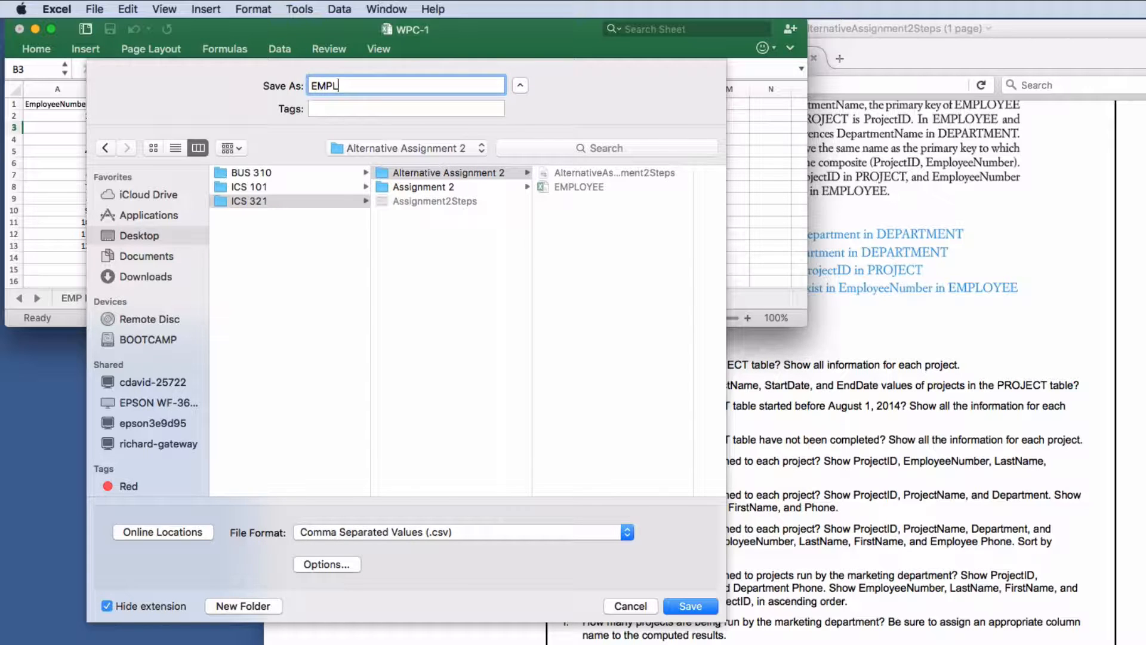
{"action": "type", "text": "EMPLOYEE"}
{"action": "left_click", "coordinate": [687, 607]}
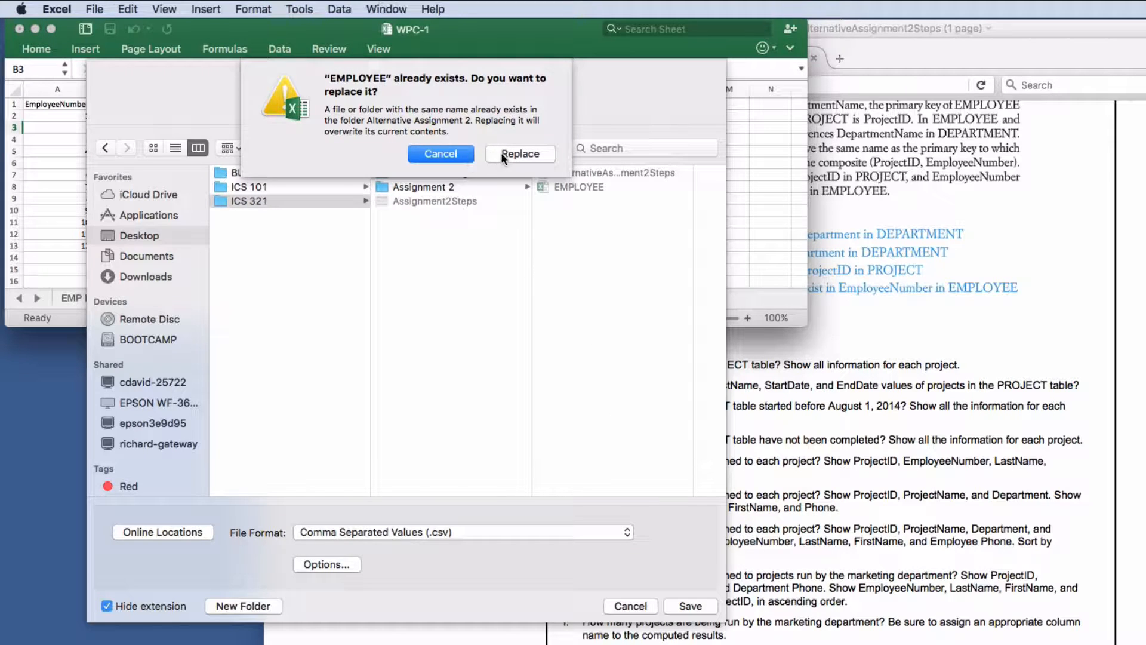
{"action": "left_click", "coordinate": [501, 154]}
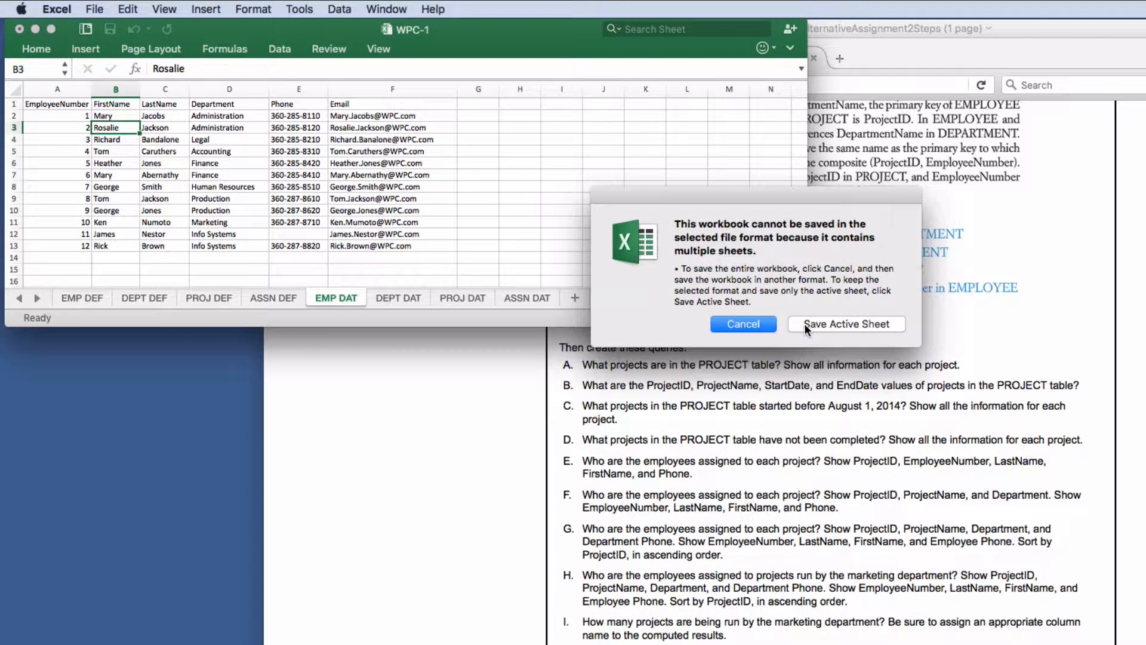
{"action": "left_click", "coordinate": [804, 323]}
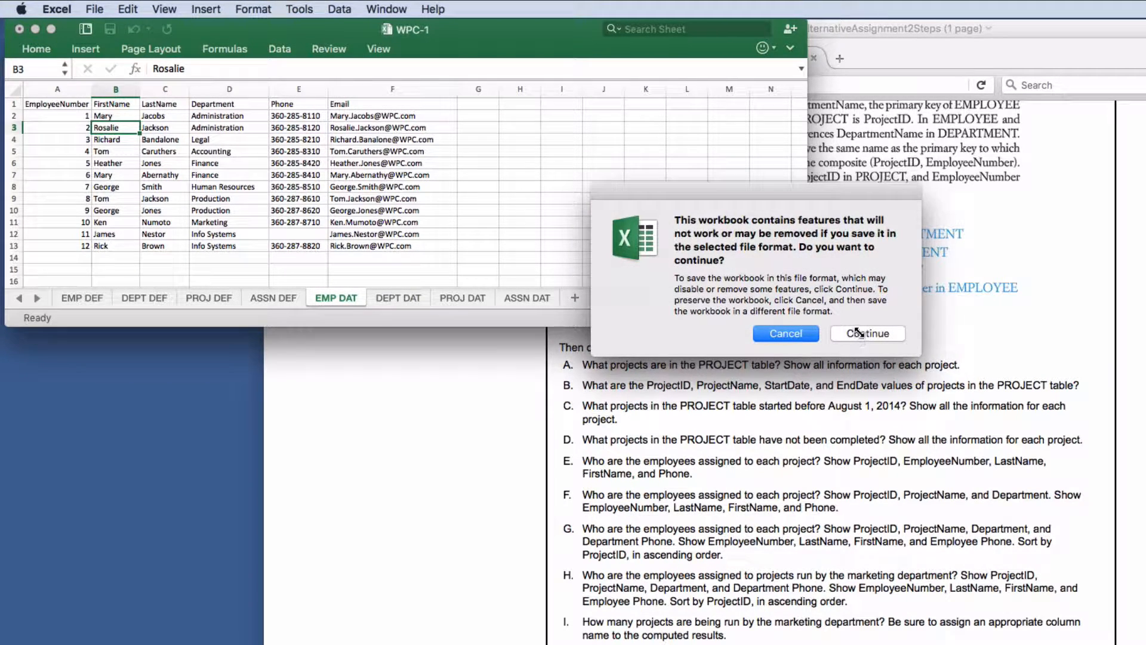
{"action": "left_click", "coordinate": [857, 332]}
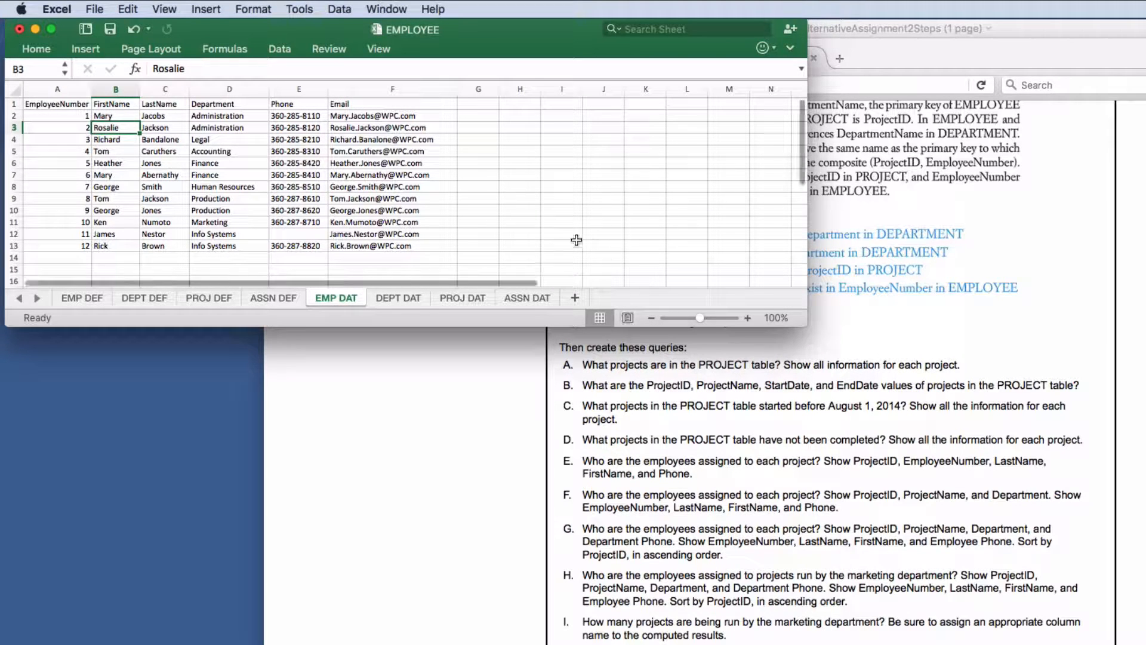
{"action": "left_click", "coordinate": [391, 293]}
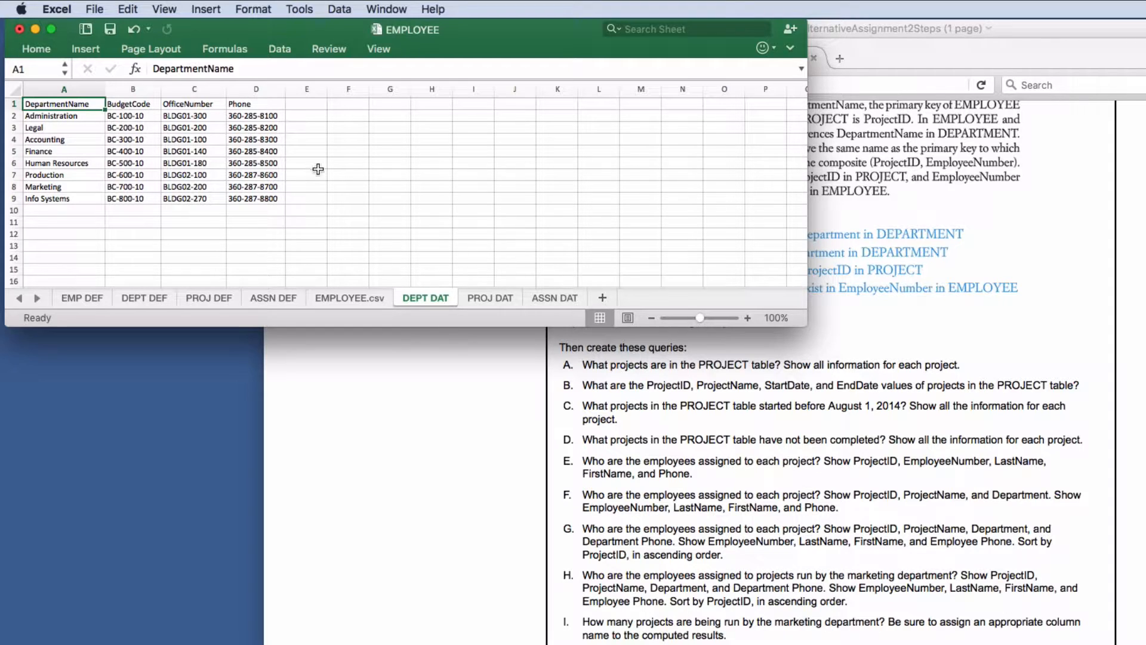
- Start a Save As into the Desktop > ICS 321 > Alternative Assignment 2 folder
{"action": "left_click", "coordinate": [93, 9]}
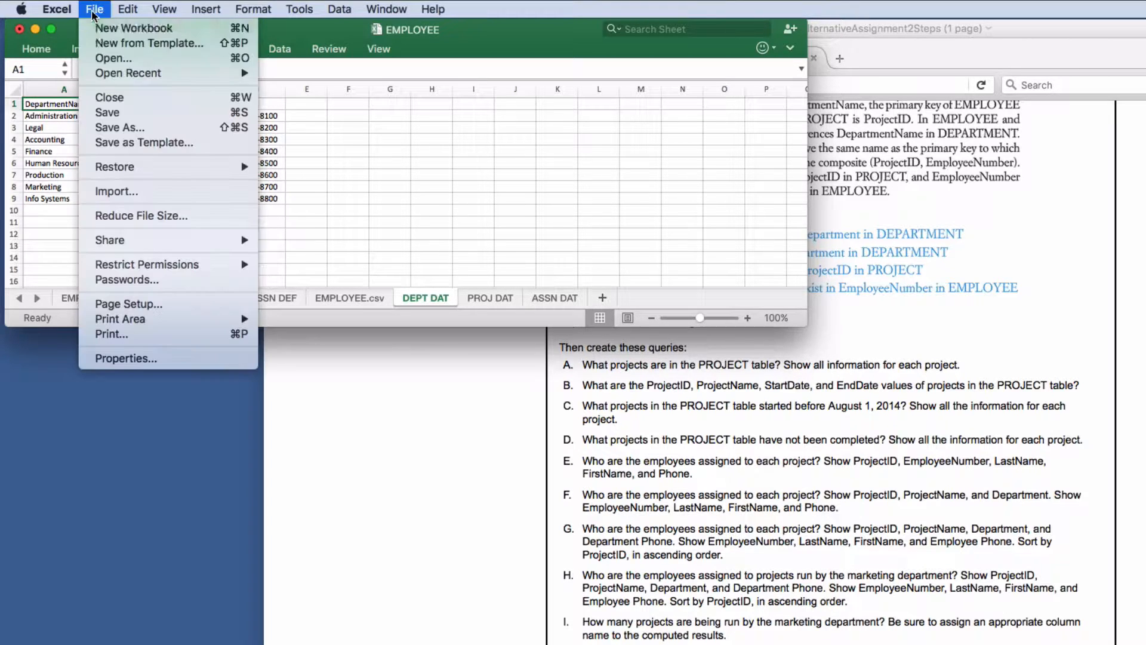
{"action": "left_click", "coordinate": [120, 127]}
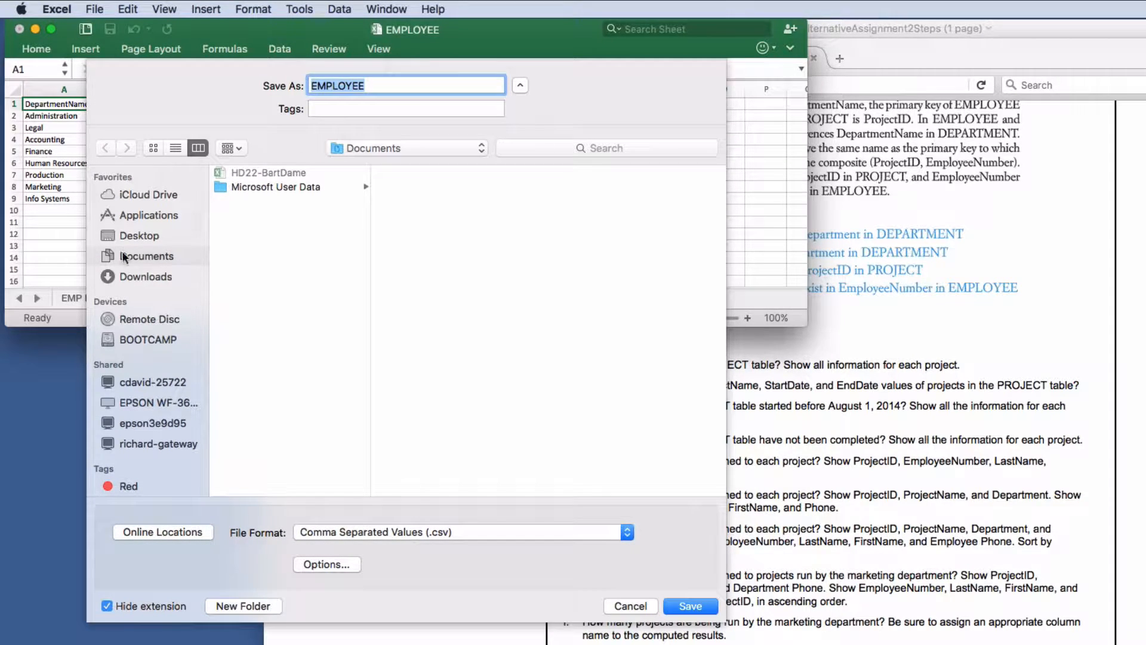
{"action": "left_click", "coordinate": [126, 235]}
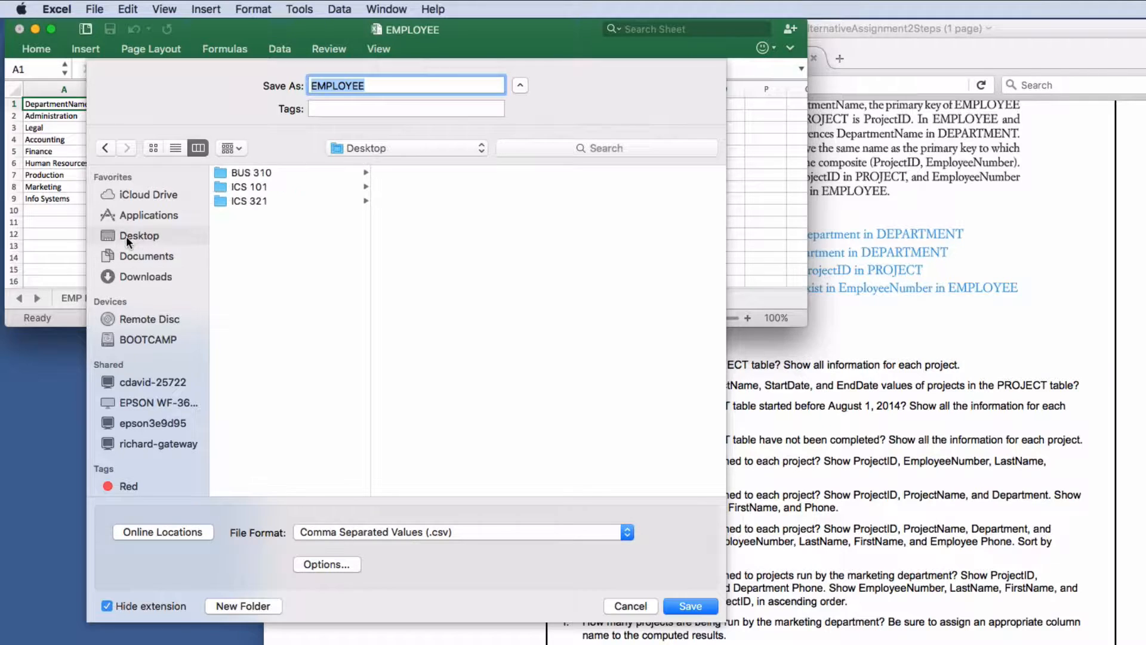
{"action": "left_click", "coordinate": [262, 202]}
{"action": "left_click", "coordinate": [420, 172]}
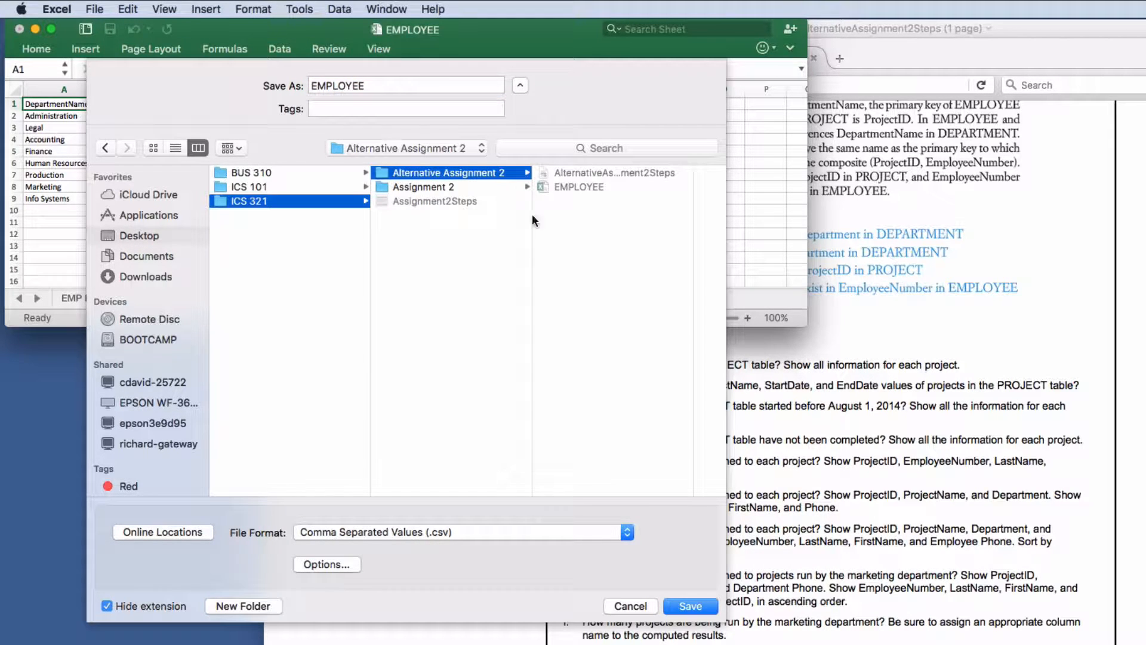
{"action": "left_click", "coordinate": [448, 175]}
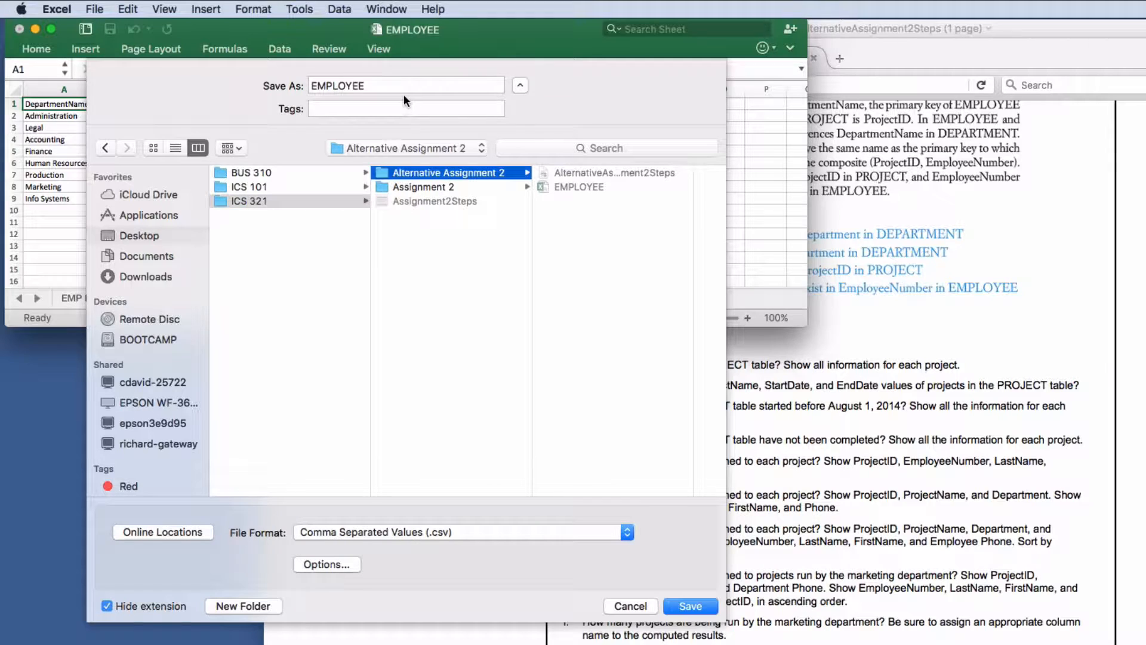
- Name the file DEPARTMENT and save only the active sheet as CSV
{"action": "left_click_drag", "start_coordinate": [402, 87], "coordinate": [231, 88]}
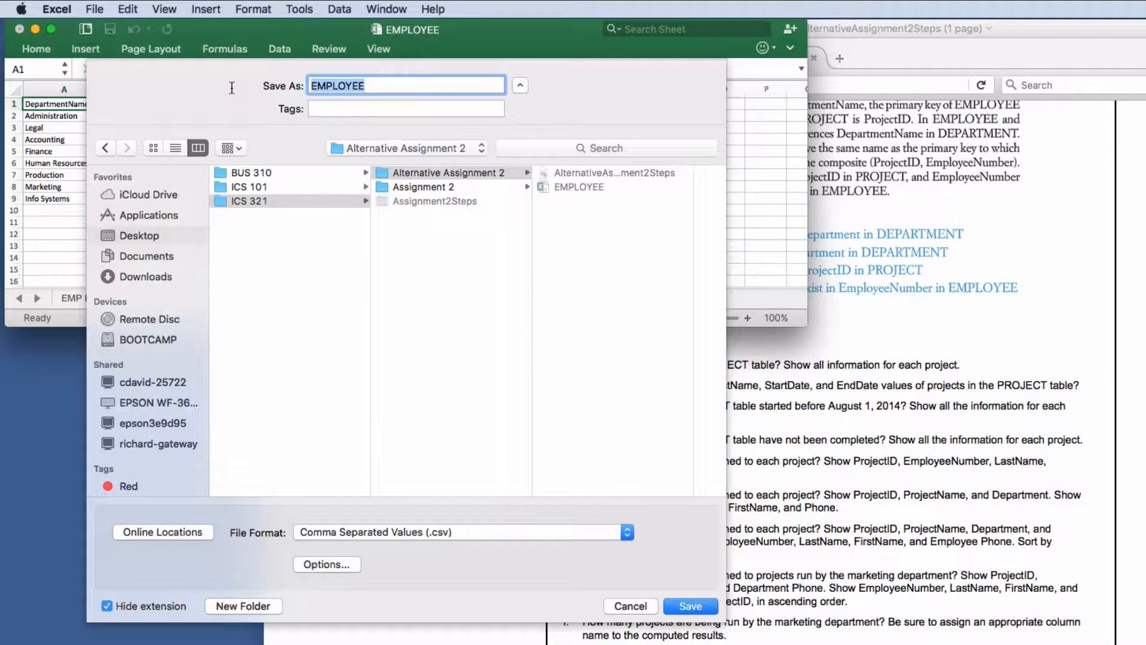
{"action": "type", "text": "DP"}
{"action": "key", "text": "BackSpace"}
{"action": "type", "text": "EP"}
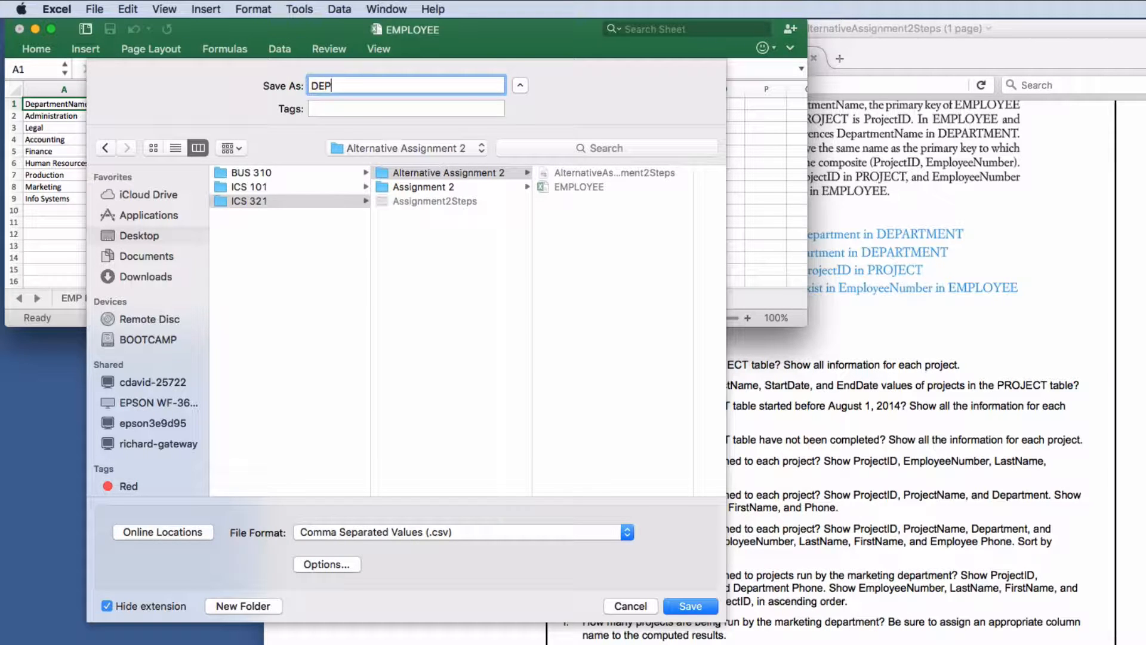
{"action": "type", "text": "ARRTM"}
{"action": "key", "text": "BackSpace"}
{"action": "key", "text": "BackSpace"}
{"action": "key", "text": "BackSpace"}
{"action": "type", "text": "TMENT"}
{"action": "left_click", "coordinate": [672, 607]}
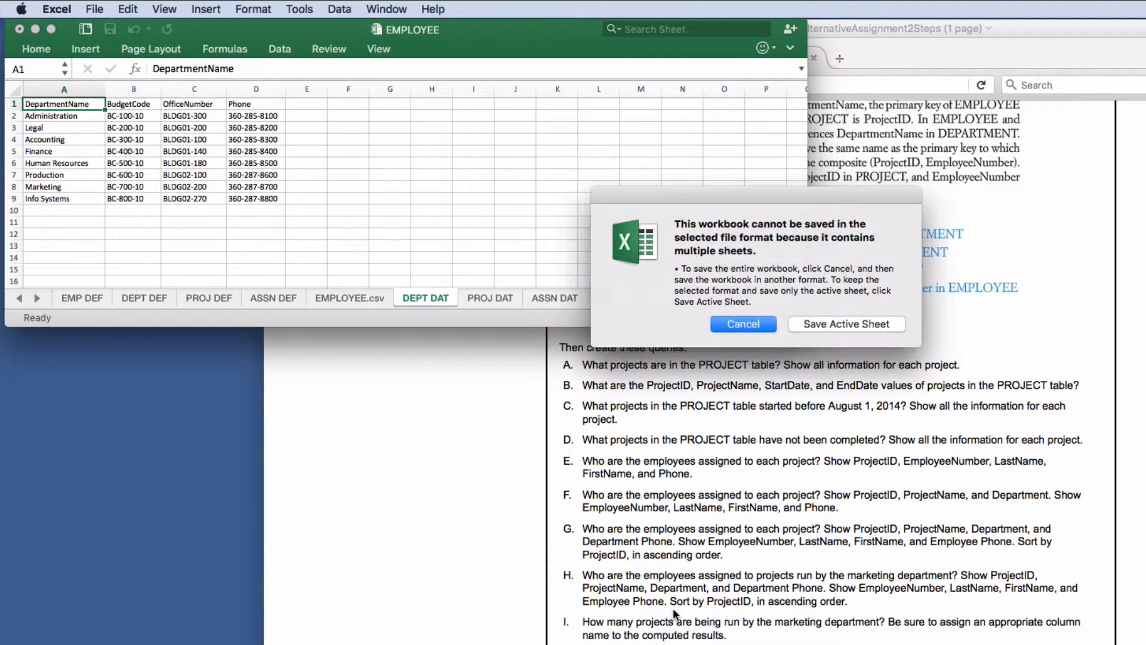
{"action": "left_click", "coordinate": [839, 326]}
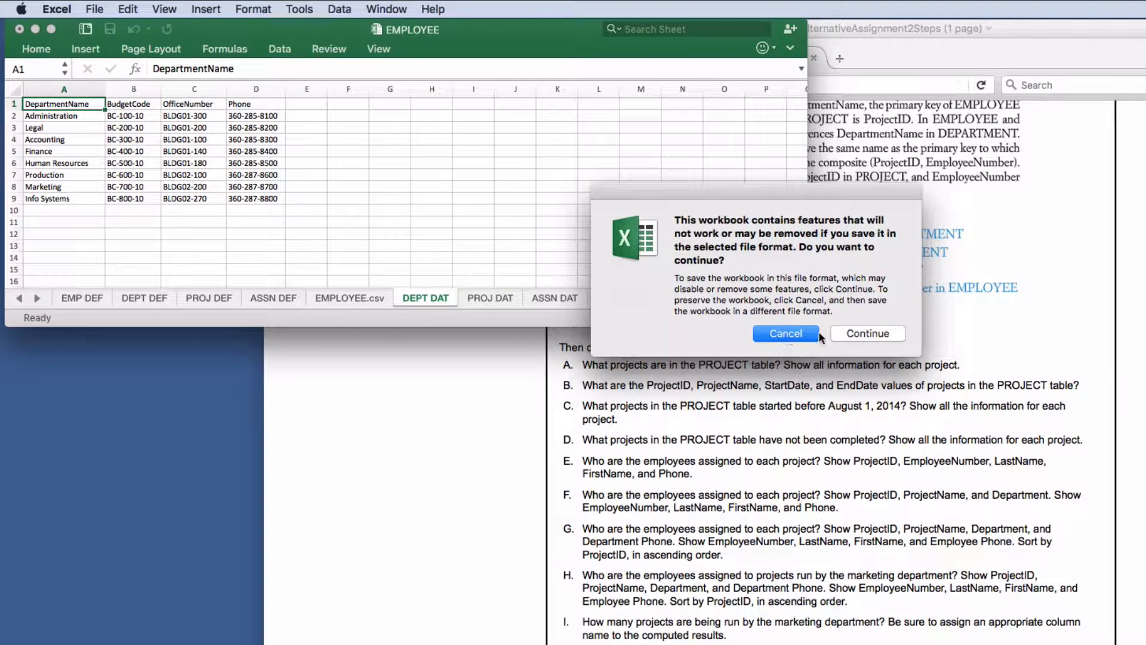
{"action": "left_click", "coordinate": [875, 334]}
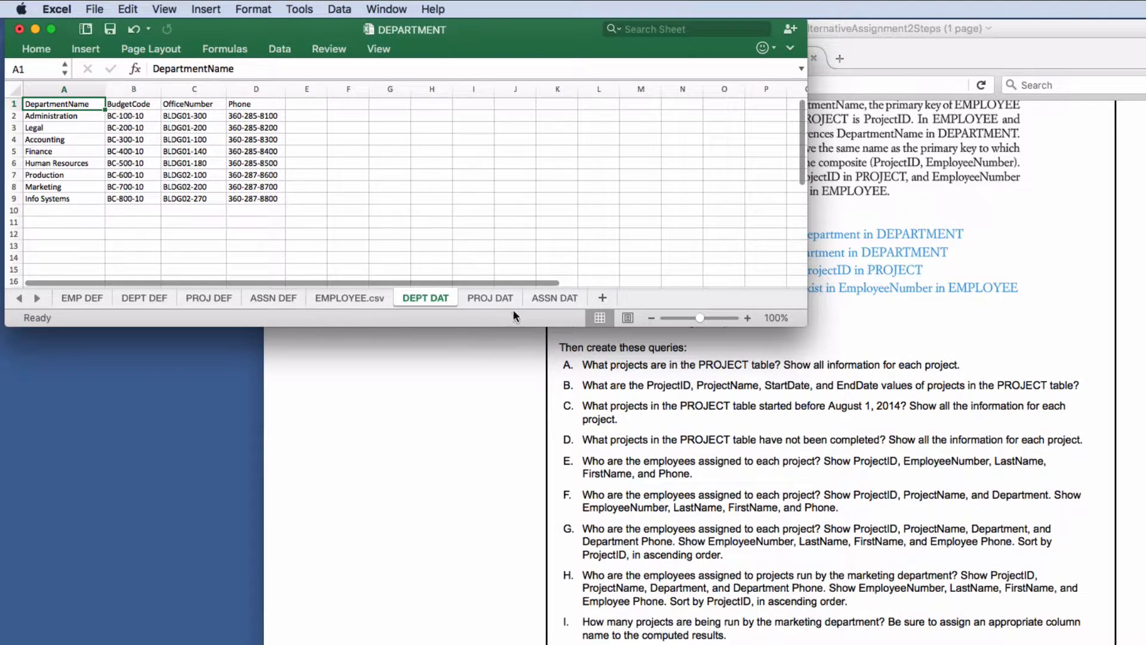
- On the PROJ DAT sheet, select the StartDate and EndDate columns for number formatting
{"action": "left_click", "coordinate": [499, 294]}
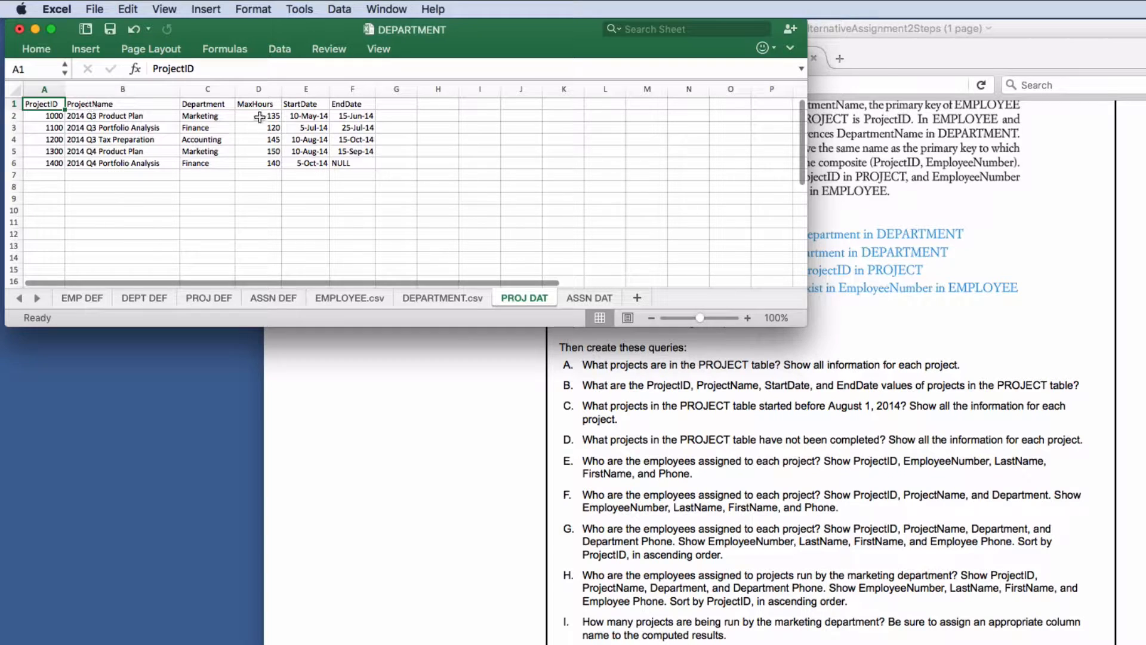
{"action": "scroll", "coordinate": [354, 145], "scroll_direction": "down", "scroll_amount": 1}
{"action": "scroll", "coordinate": [354, 145], "scroll_direction": "up", "scroll_amount": 1}
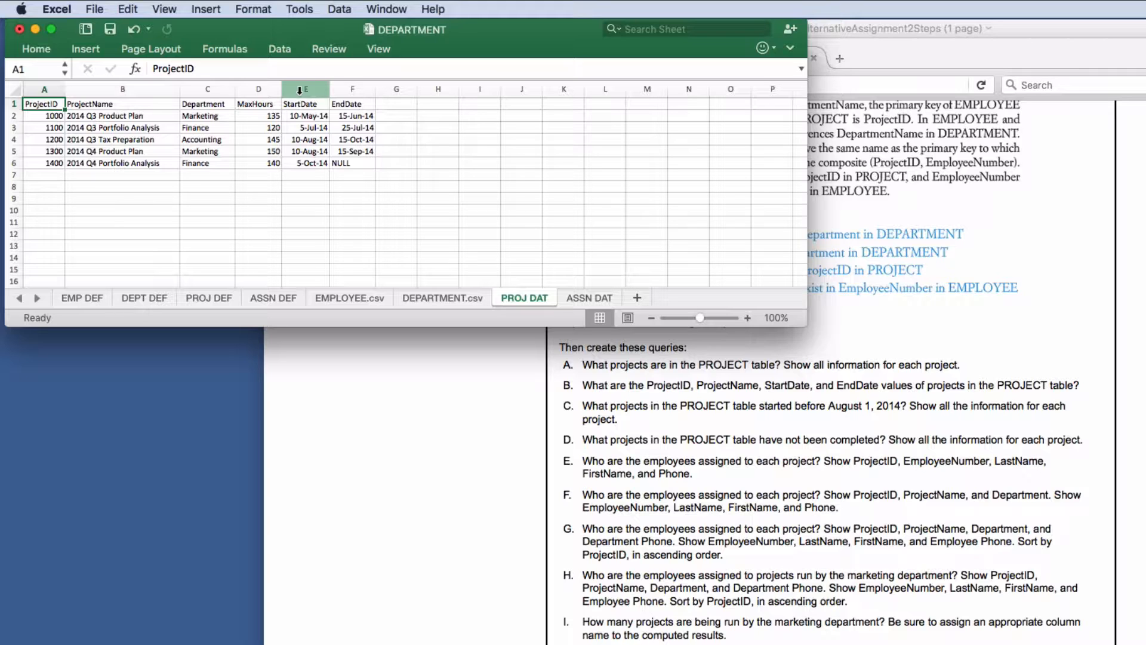
{"action": "left_click_drag", "start_coordinate": [300, 90], "coordinate": [342, 90]}
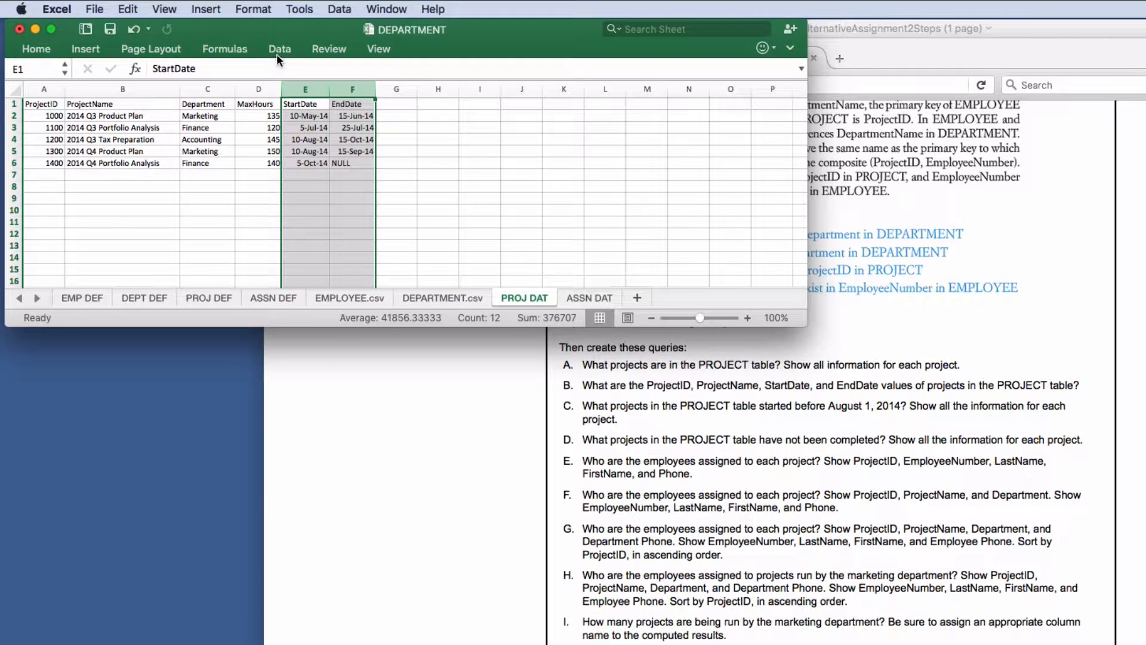
{"action": "left_click", "coordinate": [36, 49]}
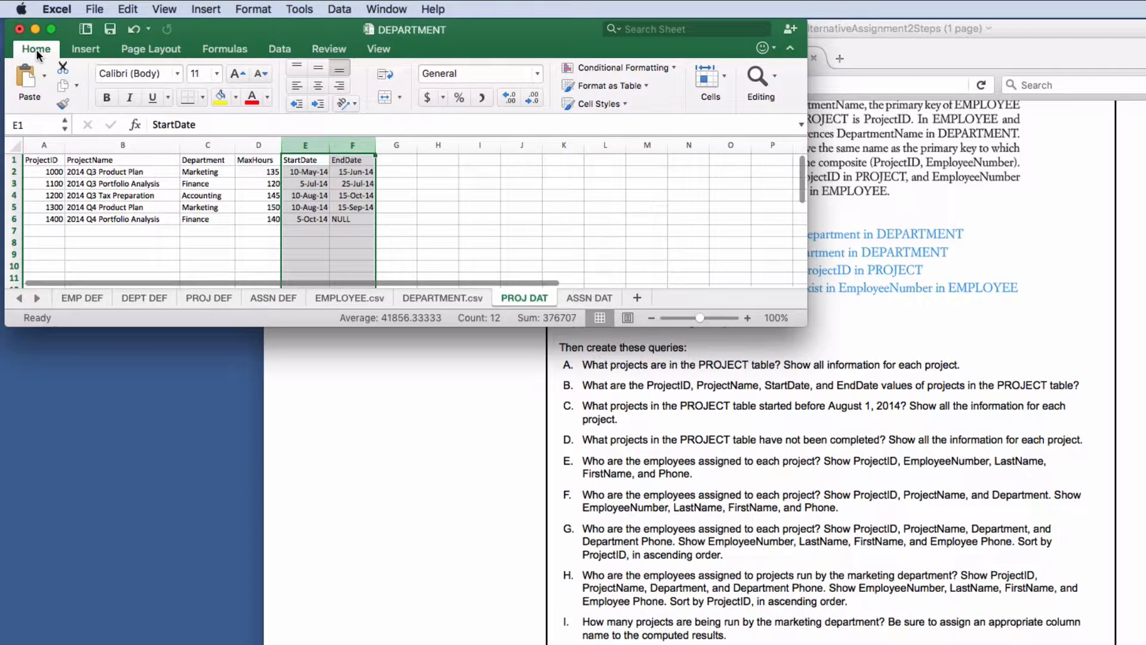
{"action": "left_click", "coordinate": [538, 74]}
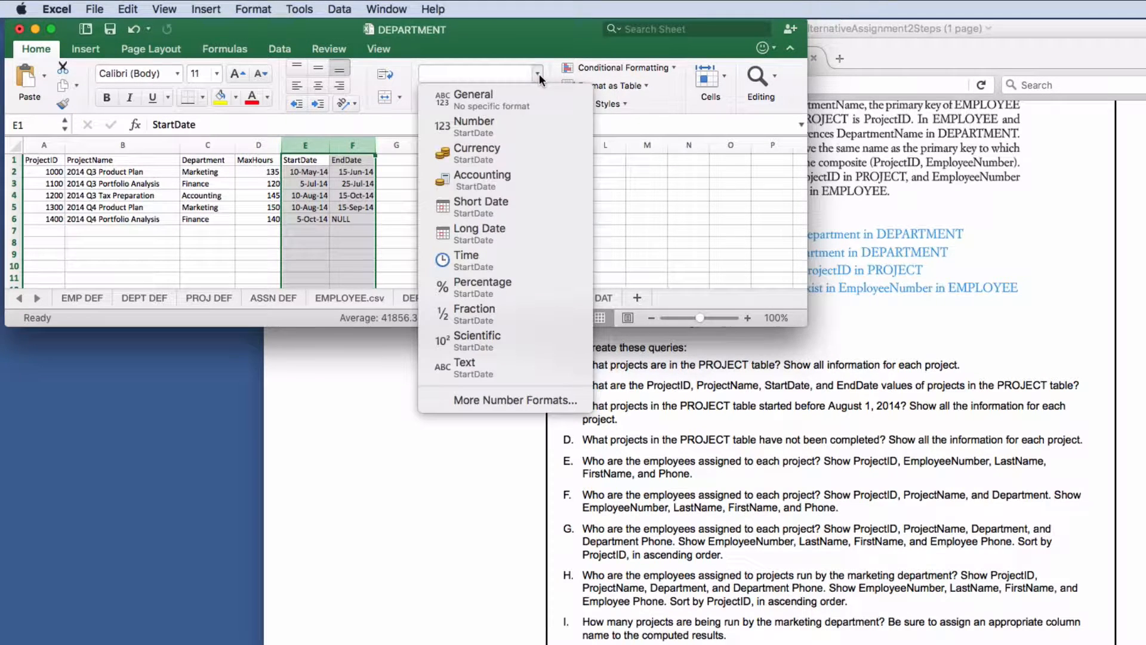
{"action": "left_click", "coordinate": [535, 399]}
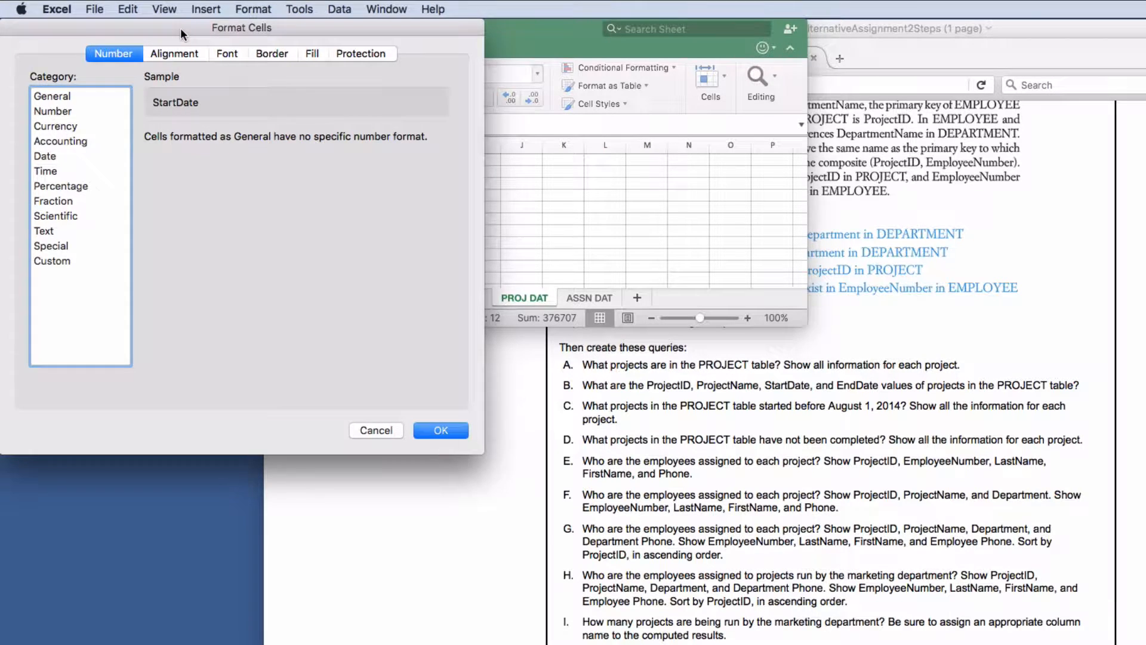
- Replace the General format with the custom code yyyy-mm-dd on both date columns
{"action": "left_click_drag", "start_coordinate": [181, 30], "coordinate": [204, 33]}
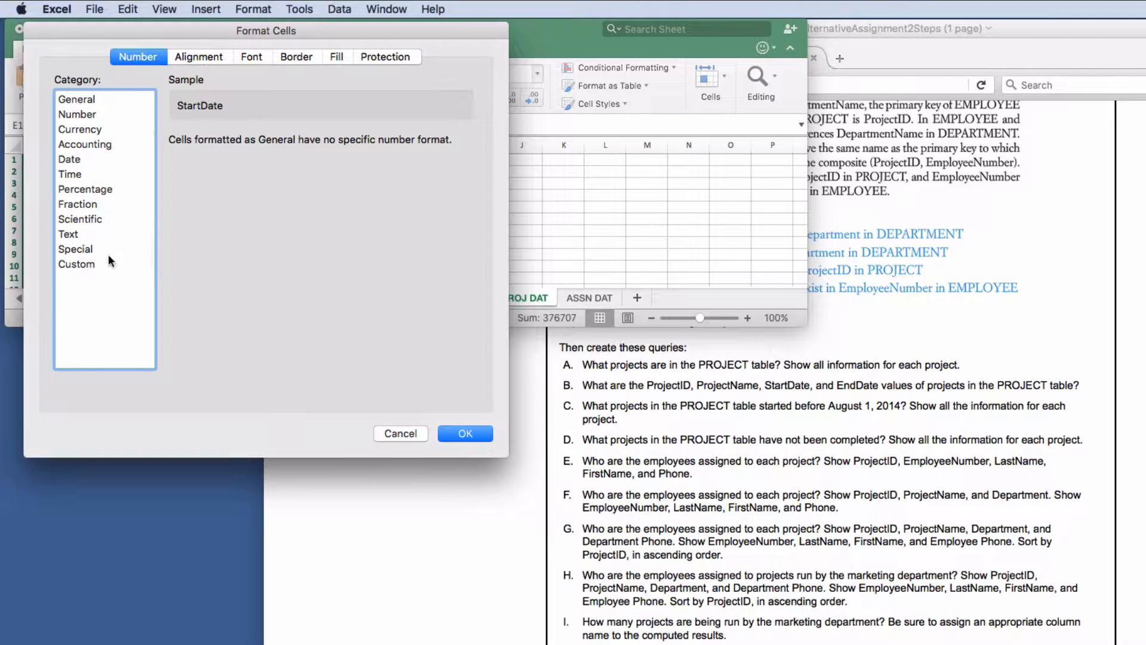
{"action": "left_click", "coordinate": [86, 263]}
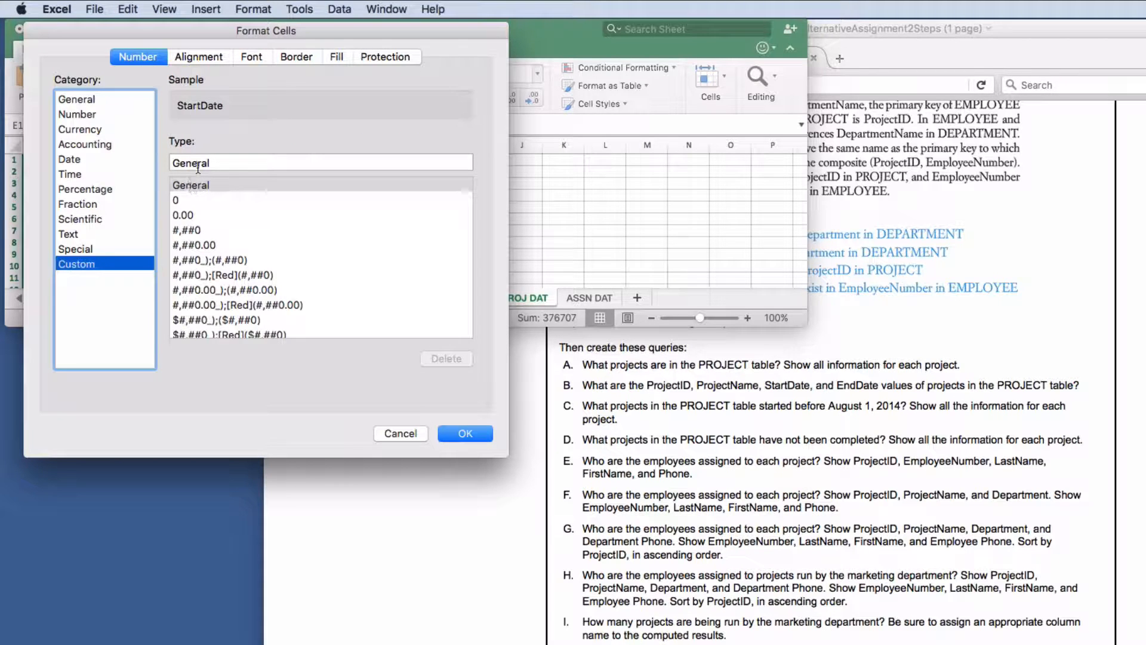
{"action": "left_click", "coordinate": [218, 161]}
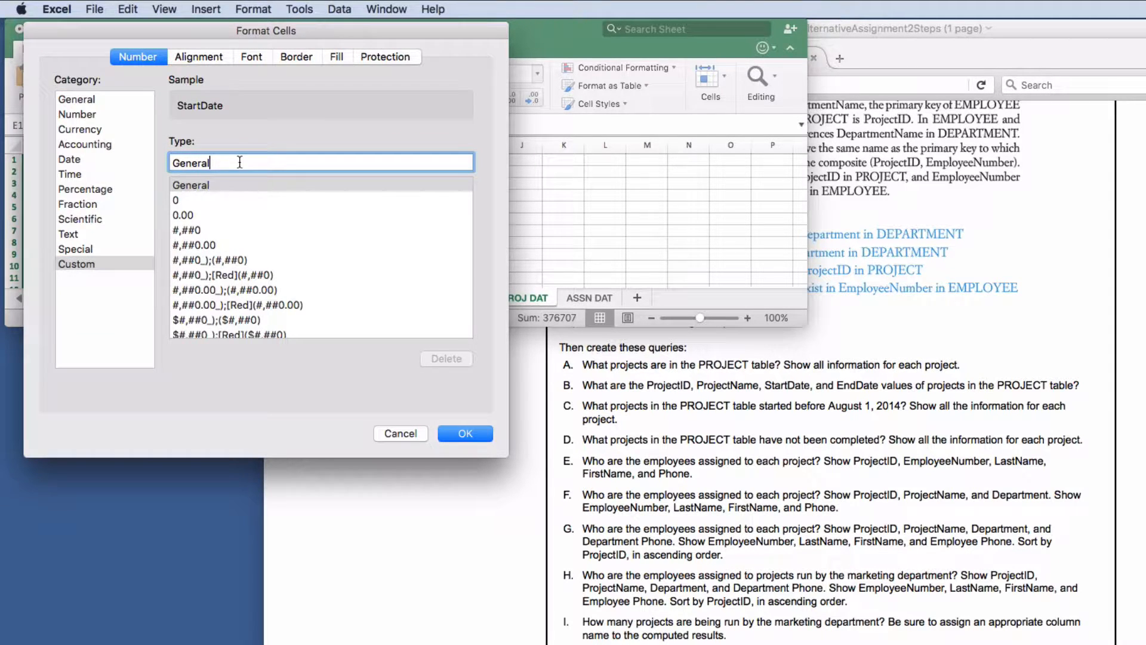
{"action": "left_click_drag", "start_coordinate": [239, 162], "coordinate": [111, 154]}
{"action": "key", "text": "BackSpace"}
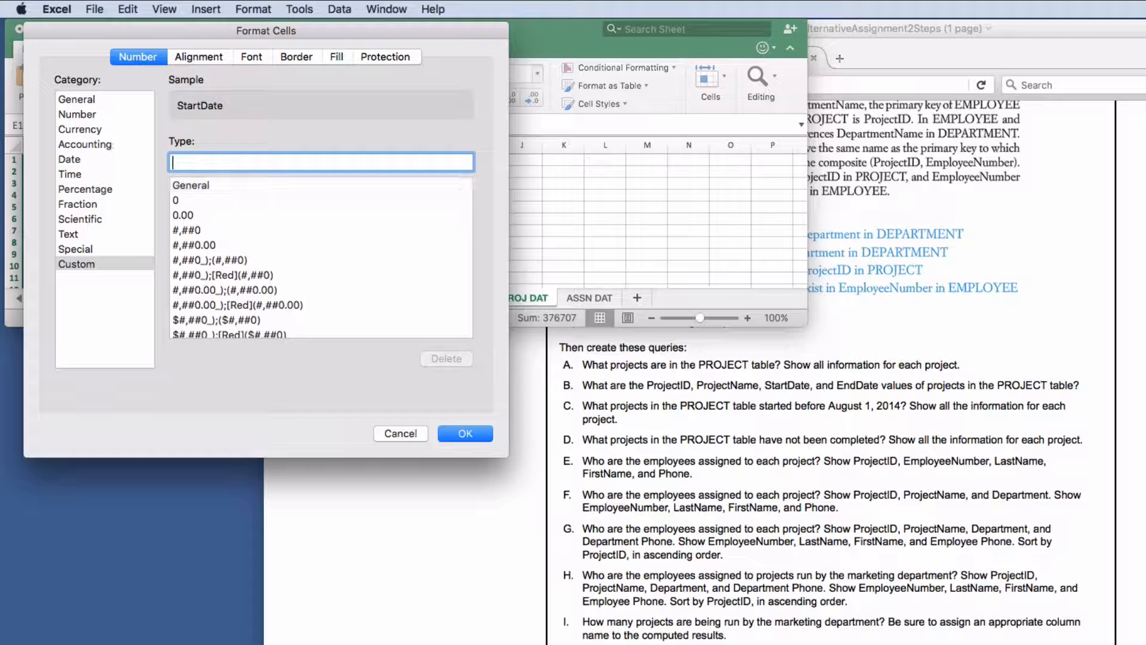
{"action": "type", "text": "yyyy-"}
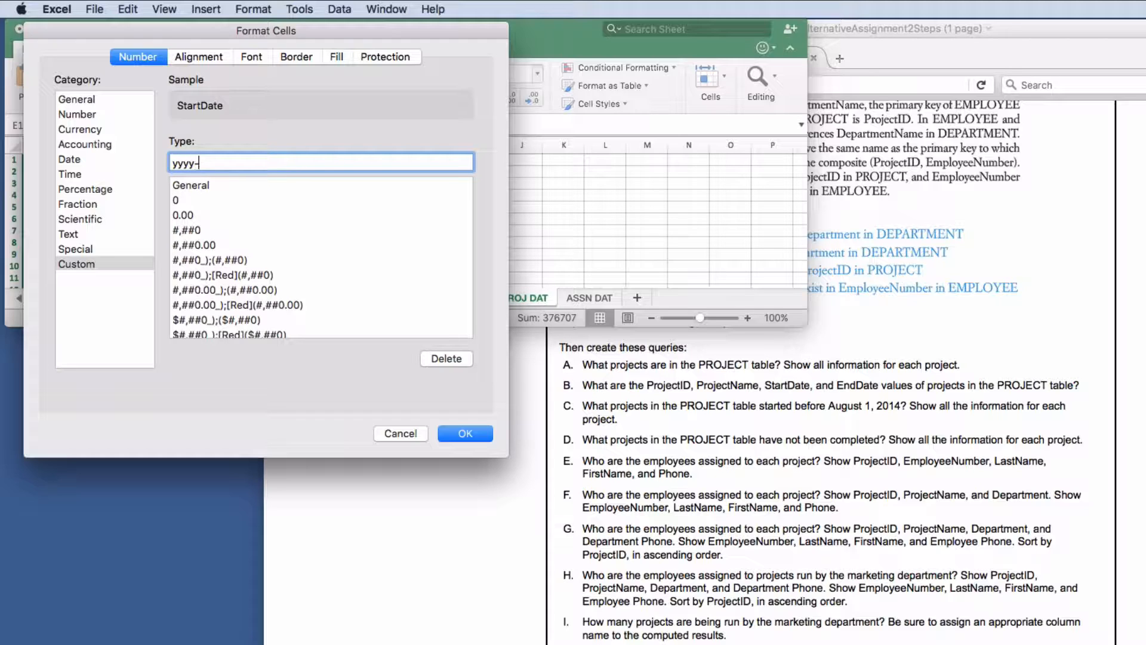
{"action": "type", "text": "mm-dd"}
{"action": "left_click", "coordinate": [479, 432]}
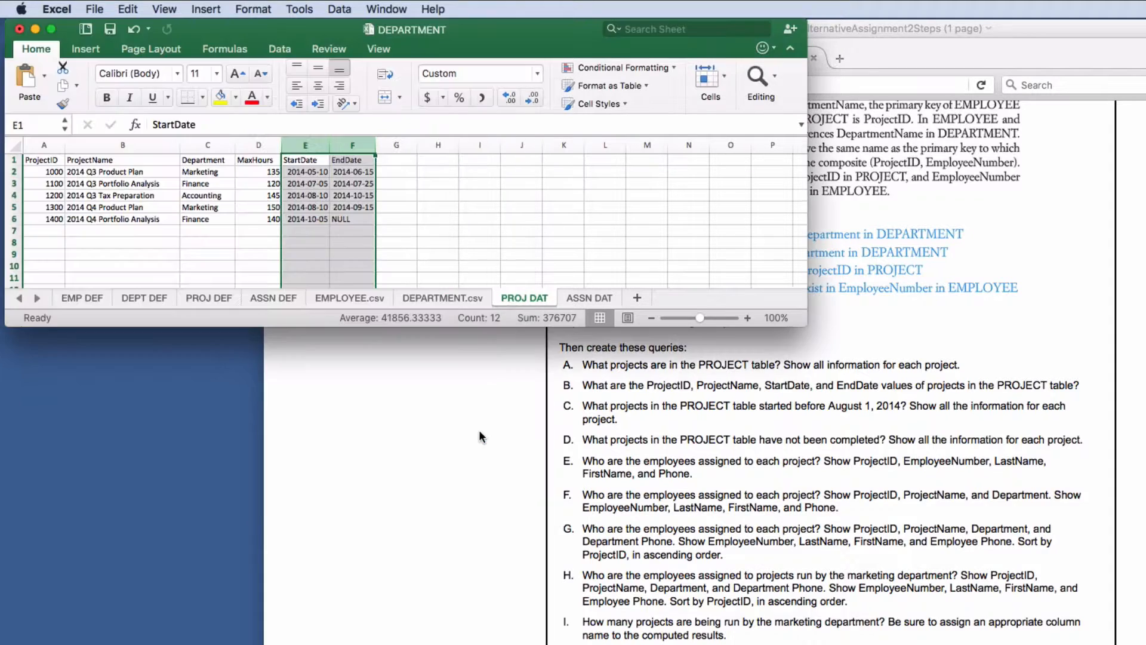
{"action": "left_click", "coordinate": [306, 172]}
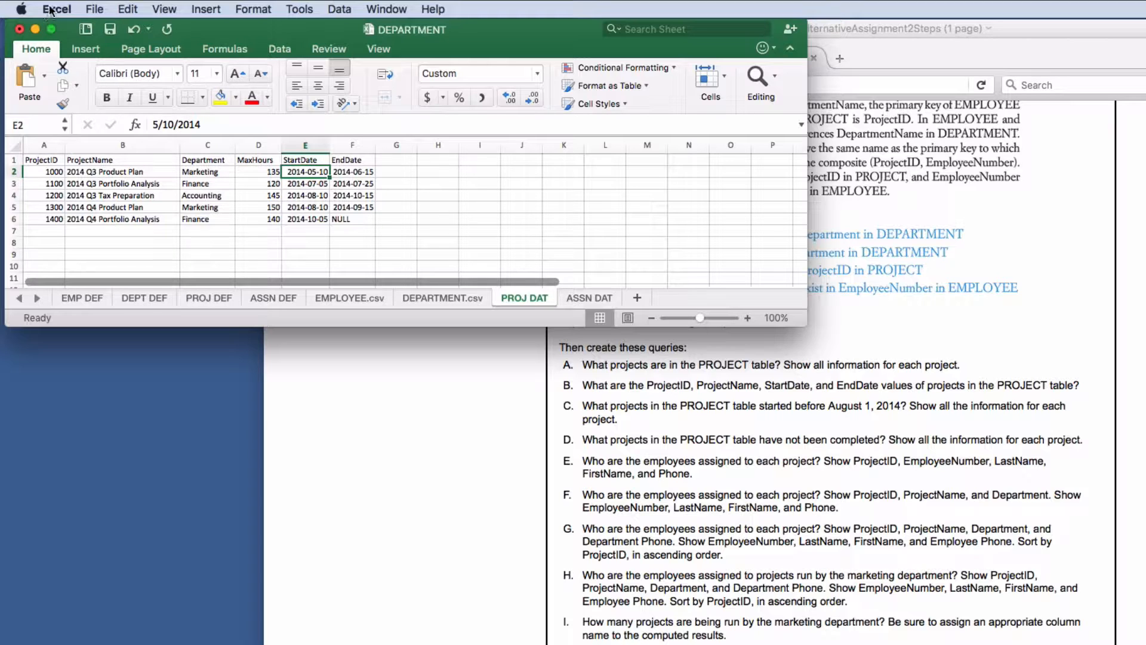
- Start a Save As into the Desktop > ICS 321 > Alternative Assignment 2 folder
{"action": "left_click", "coordinate": [95, 10]}
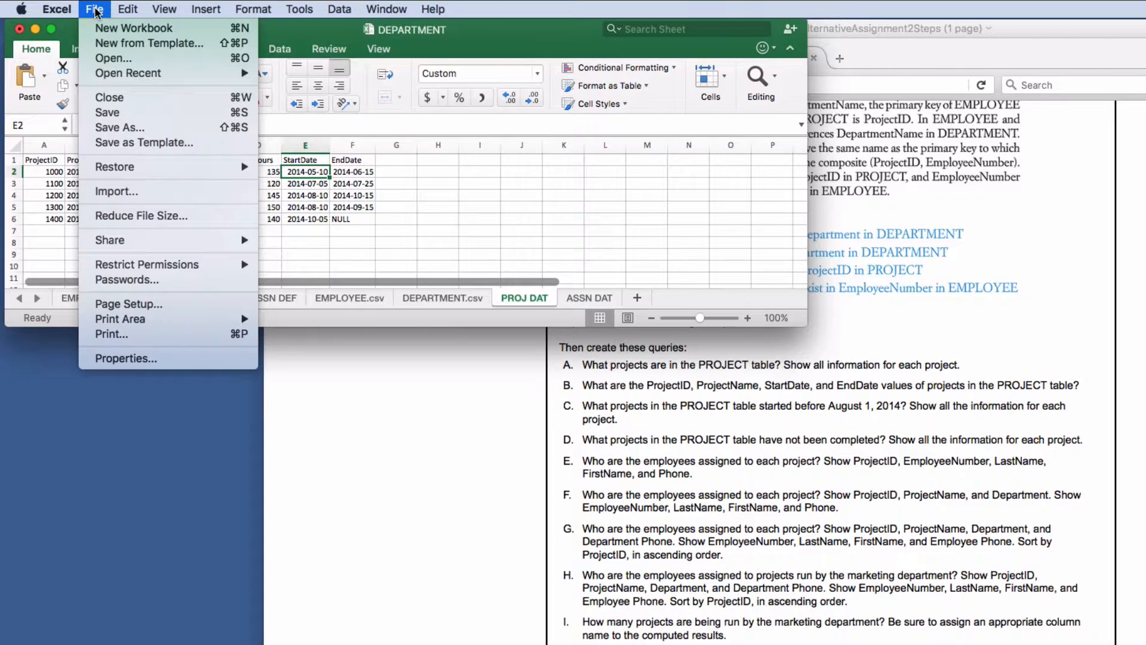
{"action": "left_click", "coordinate": [108, 128]}
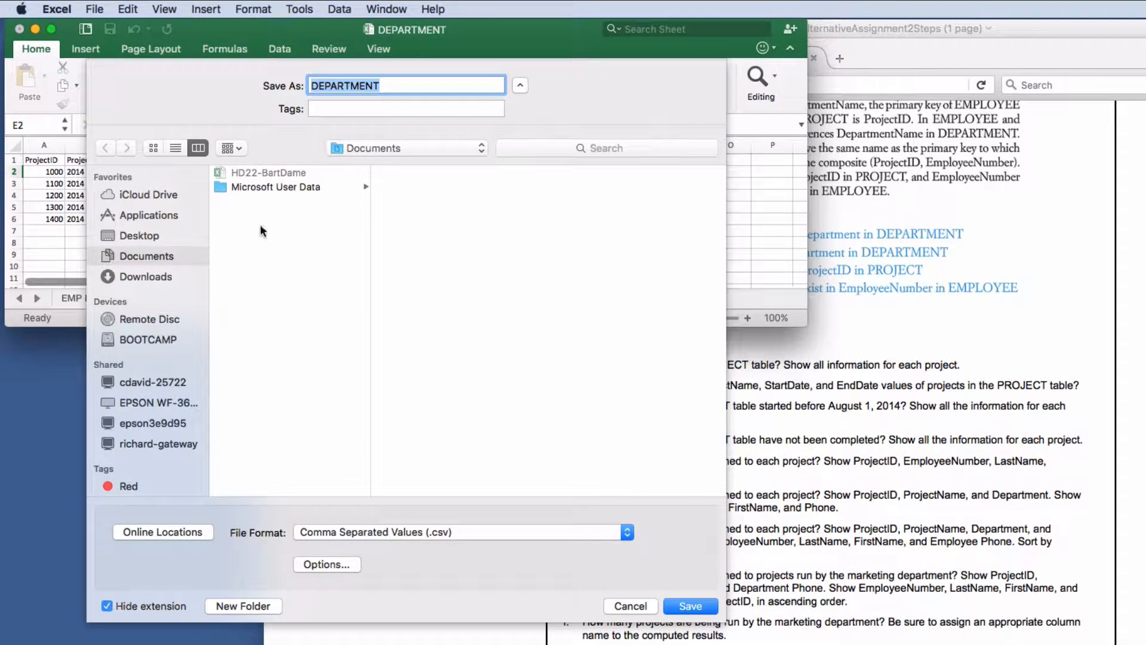
{"action": "left_click", "coordinate": [137, 235]}
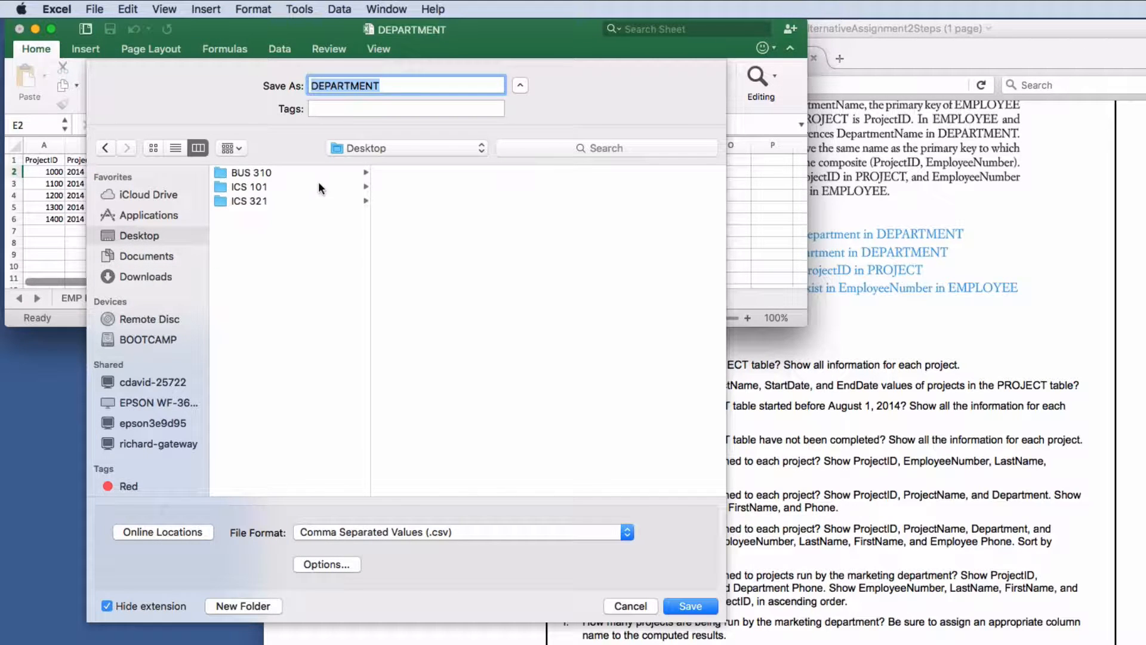
{"action": "left_click", "coordinate": [255, 204]}
{"action": "left_click", "coordinate": [453, 175]}
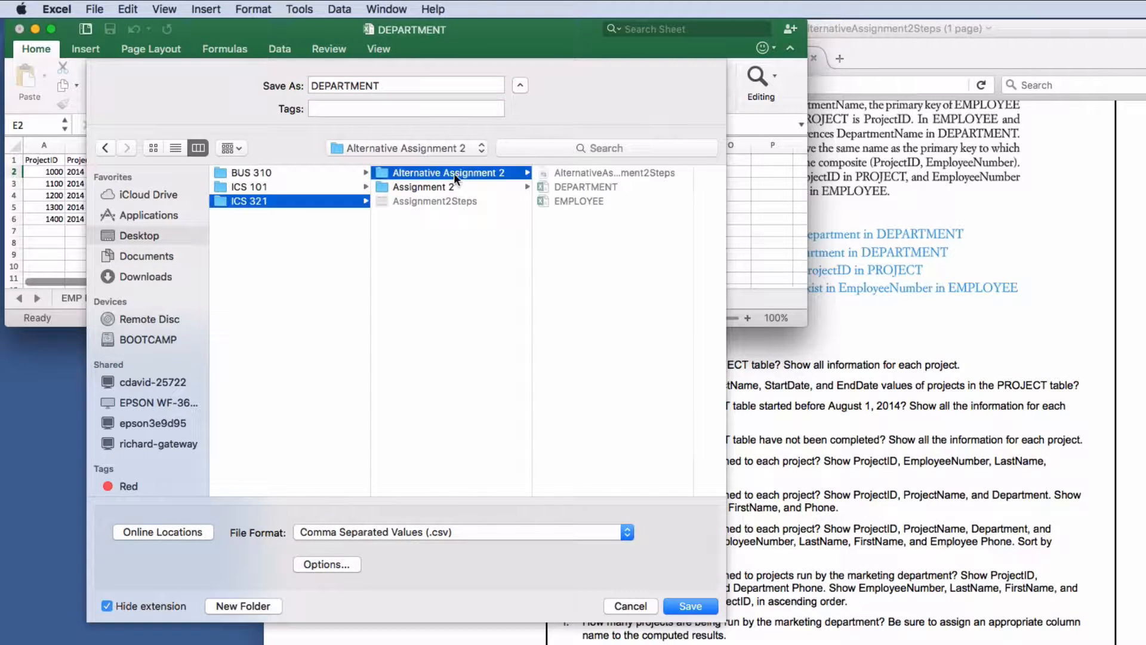
- Name the file PROJECT and save only the active sheet as CSV
{"action": "double_click", "coordinate": [394, 88]}
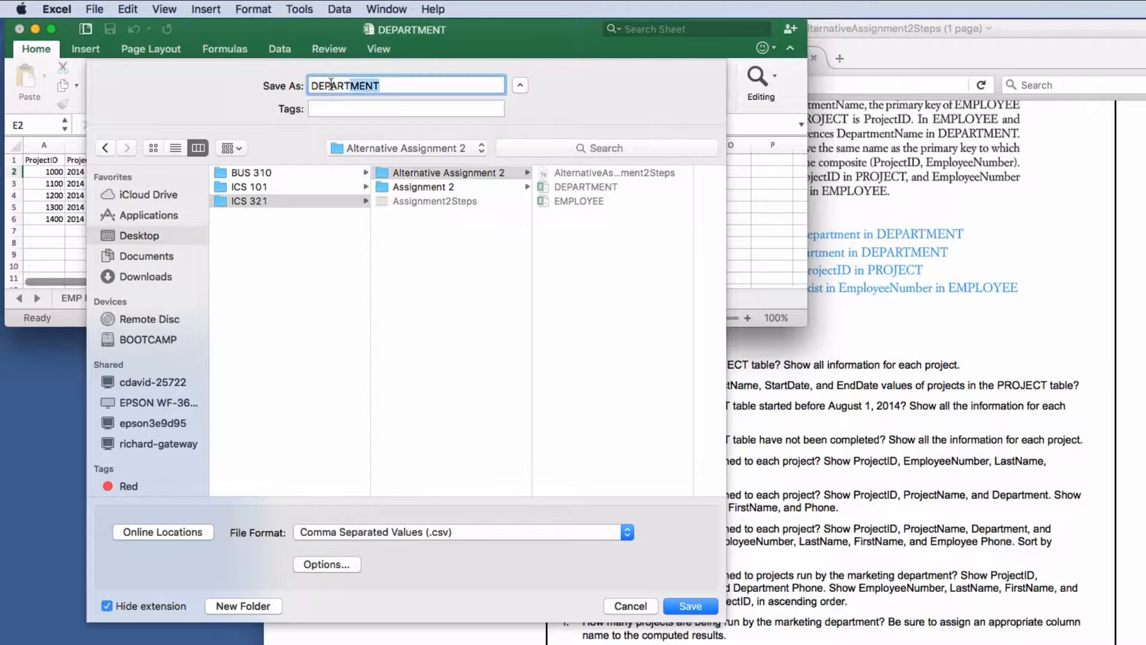
{"action": "type", "text": "proj"}
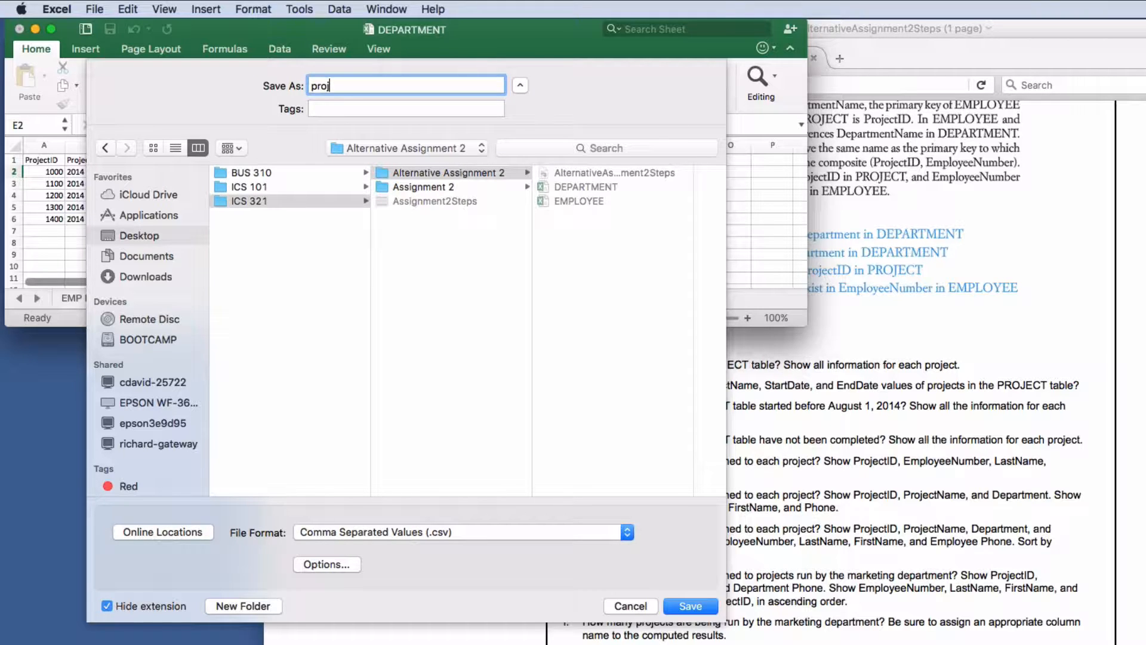
{"action": "key", "text": "BackSpace"}
{"action": "type", "text": "PROJECT"}
{"action": "left_click", "coordinate": [691, 606]}
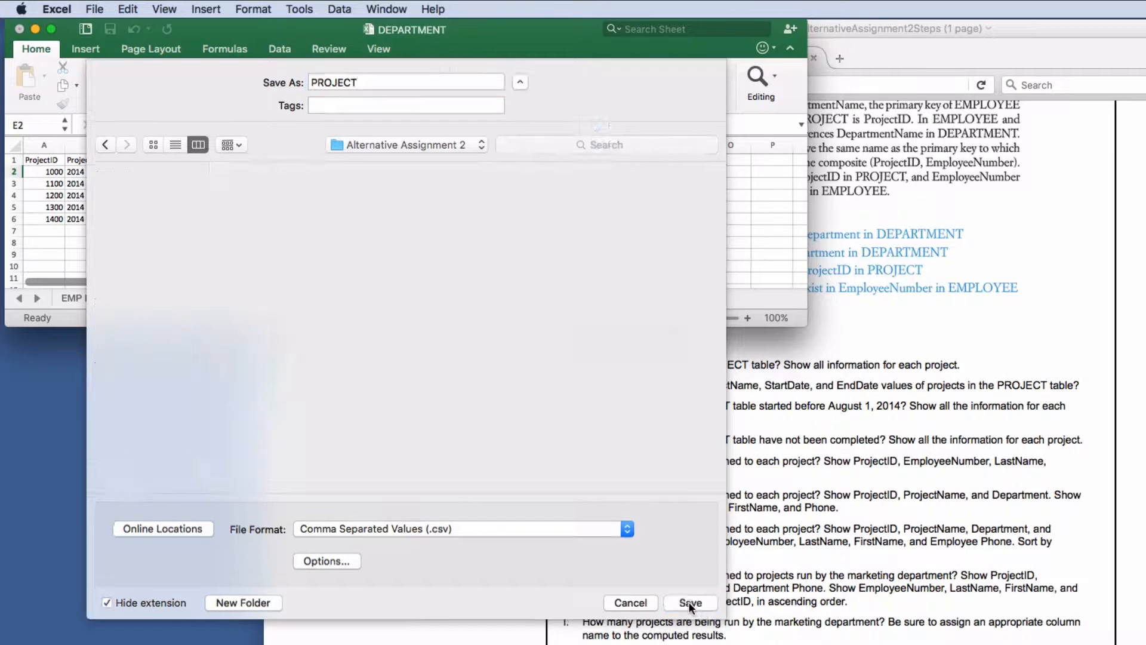
{"action": "left_click", "coordinate": [864, 325]}
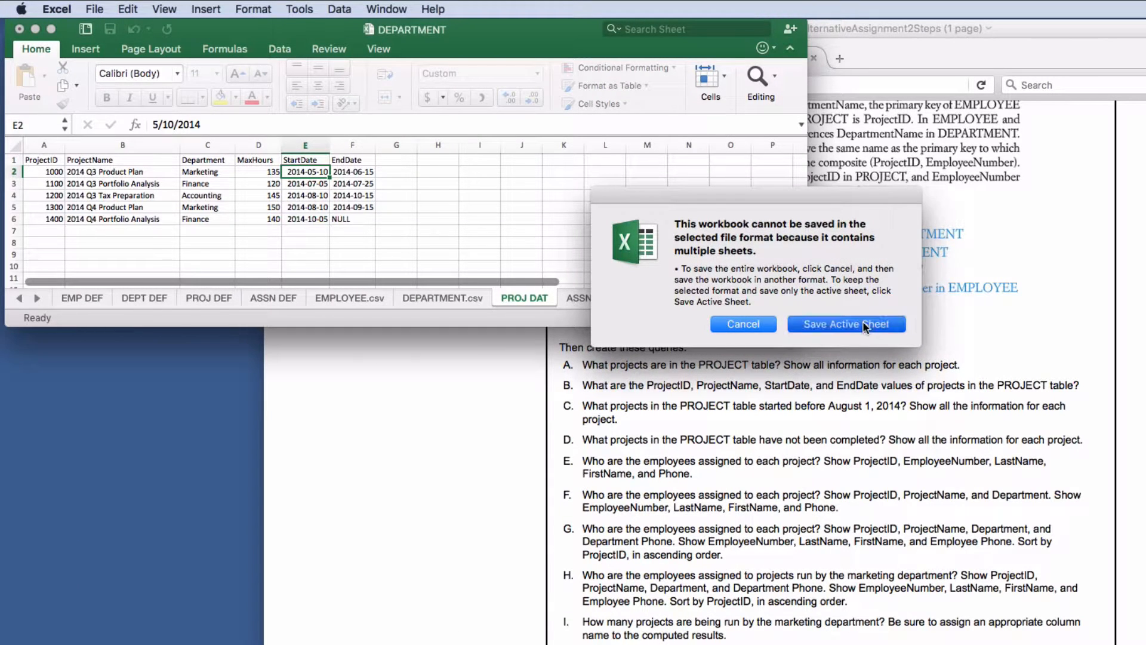
{"action": "left_click", "coordinate": [859, 333]}
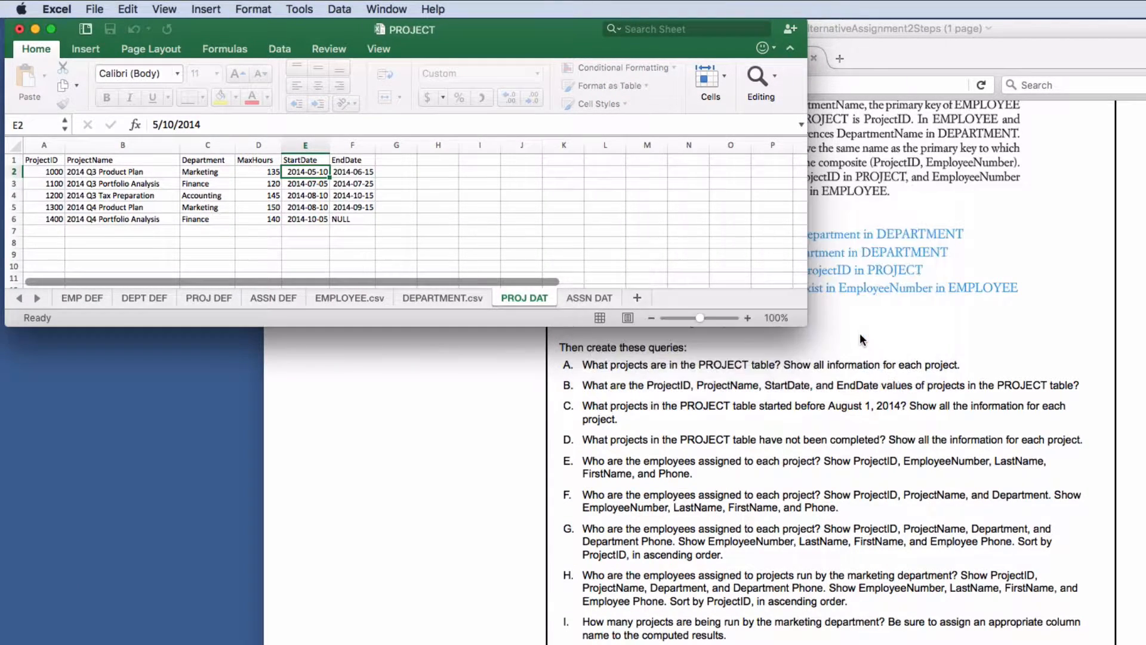
- Switch to the ASSN DAT sheet and look over its assignment rows
{"action": "left_click", "coordinate": [583, 296]}
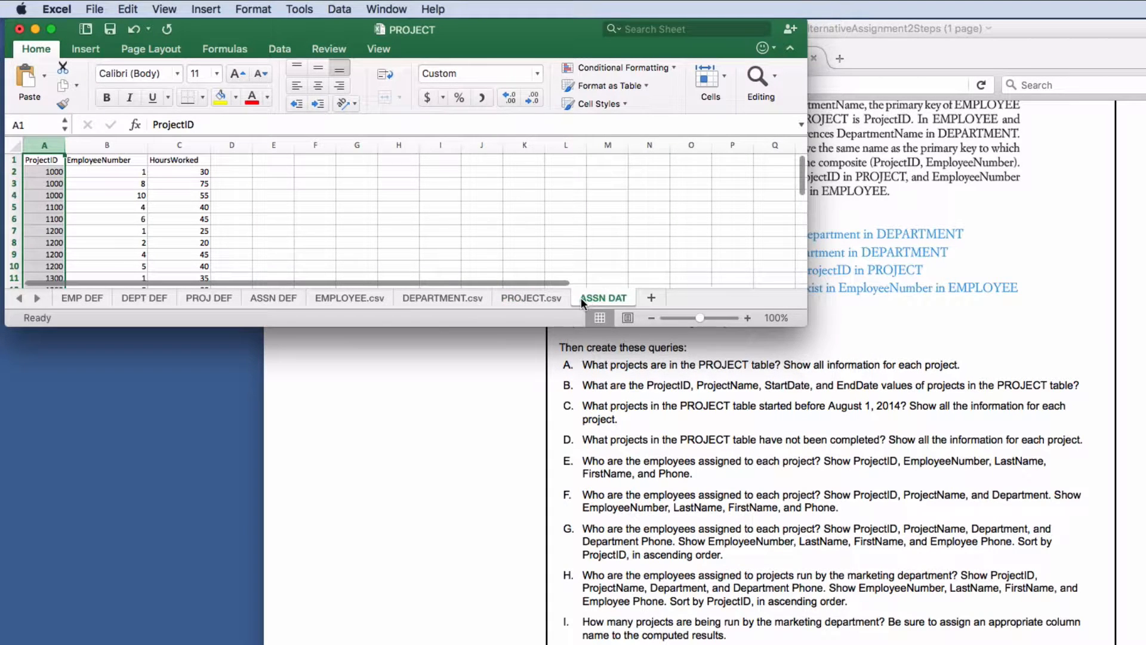
{"action": "left_click", "coordinate": [77, 203]}
{"action": "scroll", "coordinate": [95, 201], "scroll_direction": "down", "scroll_amount": 5}
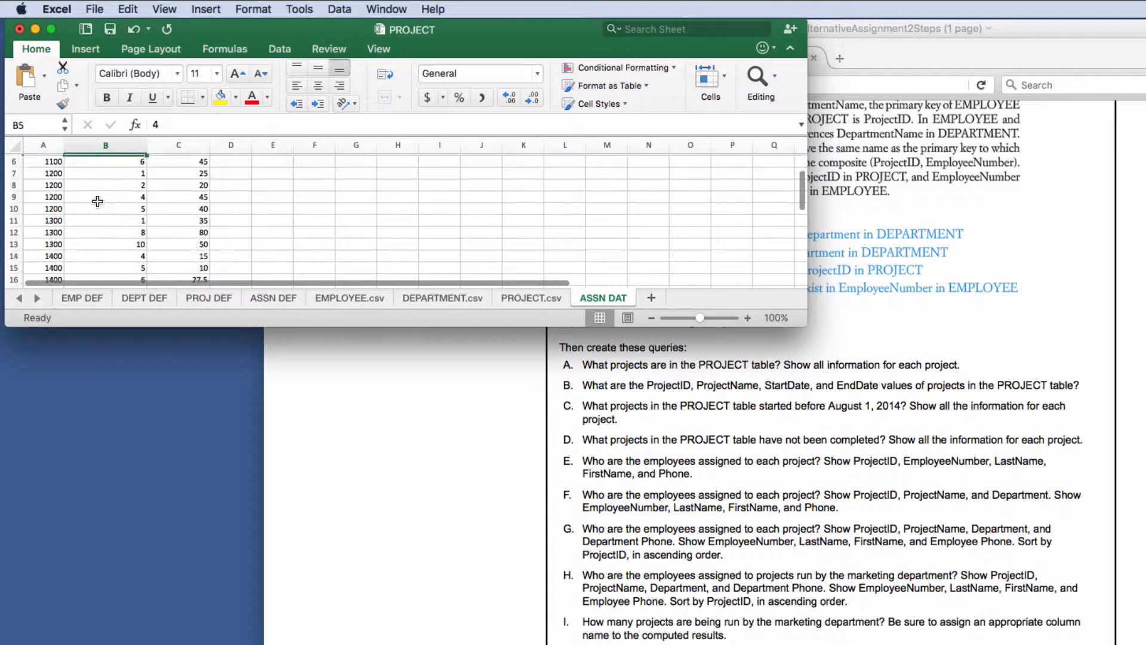
{"action": "scroll", "coordinate": [102, 201], "scroll_direction": "up", "scroll_amount": 5}
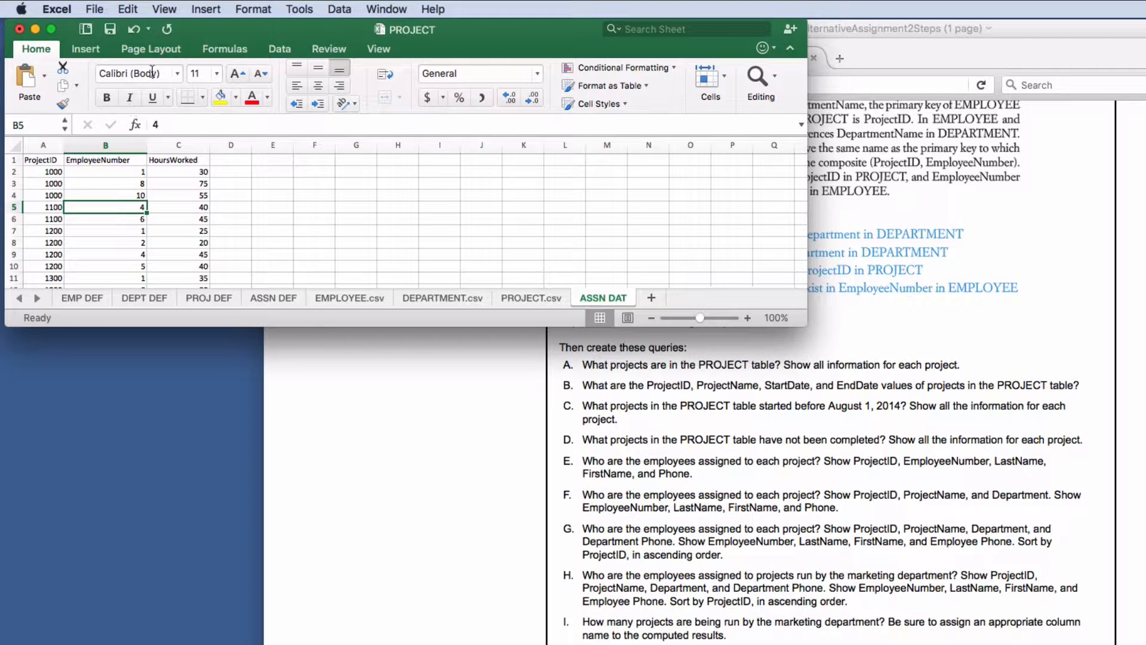
{"action": "left_click", "coordinate": [37, 47]}
- Start a Save As into the Desktop > ICS 321 > Alternative Assignment 2 folder
{"action": "left_click", "coordinate": [95, 9]}
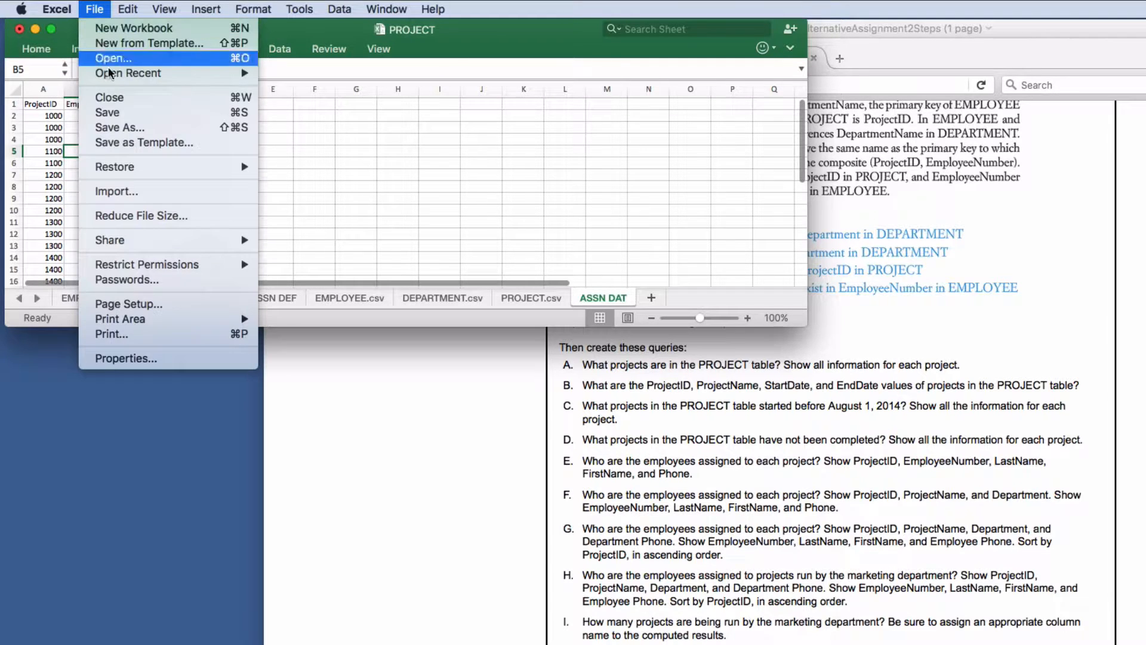
{"action": "left_click", "coordinate": [114, 127]}
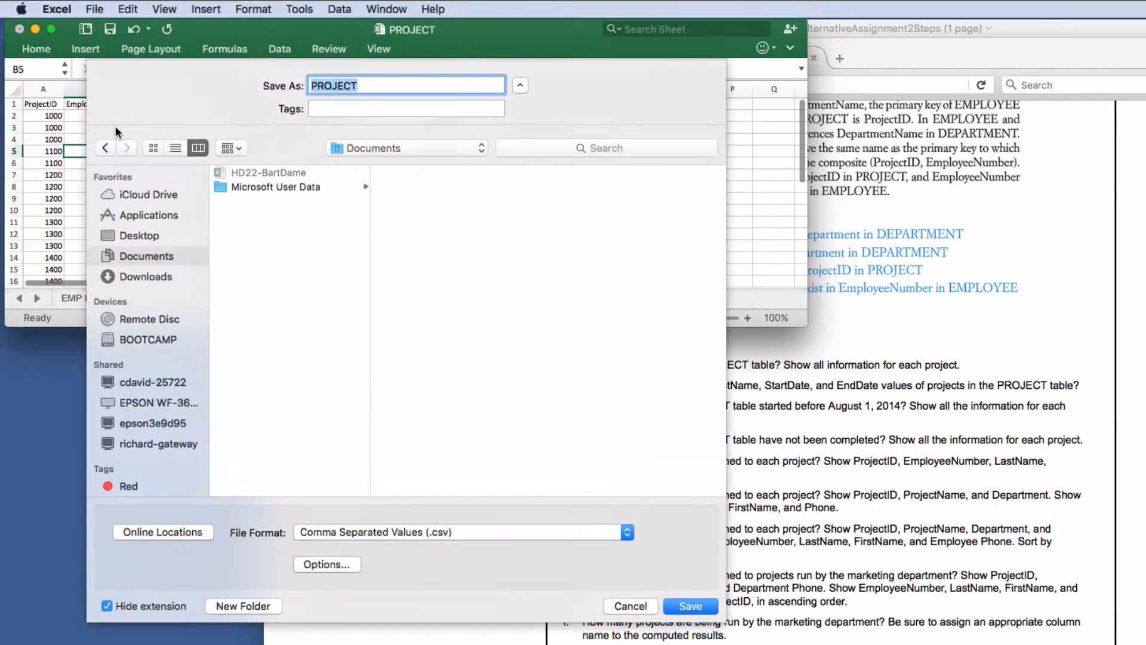
{"action": "left_click", "coordinate": [141, 236]}
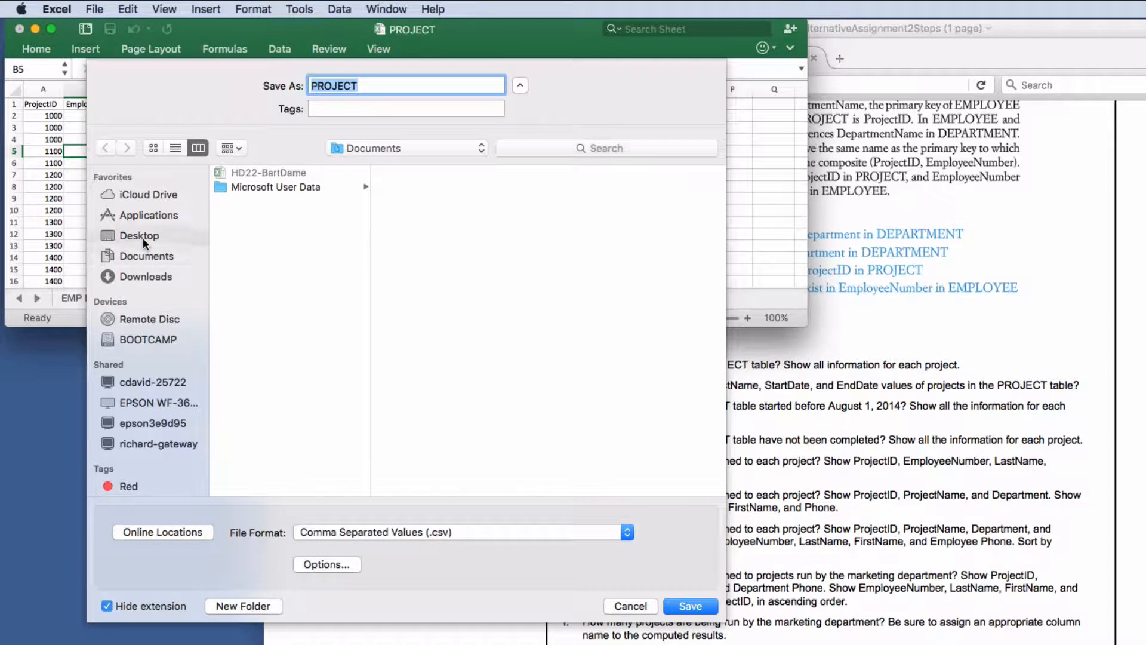
{"action": "left_click", "coordinate": [266, 200]}
{"action": "left_click", "coordinate": [434, 174]}
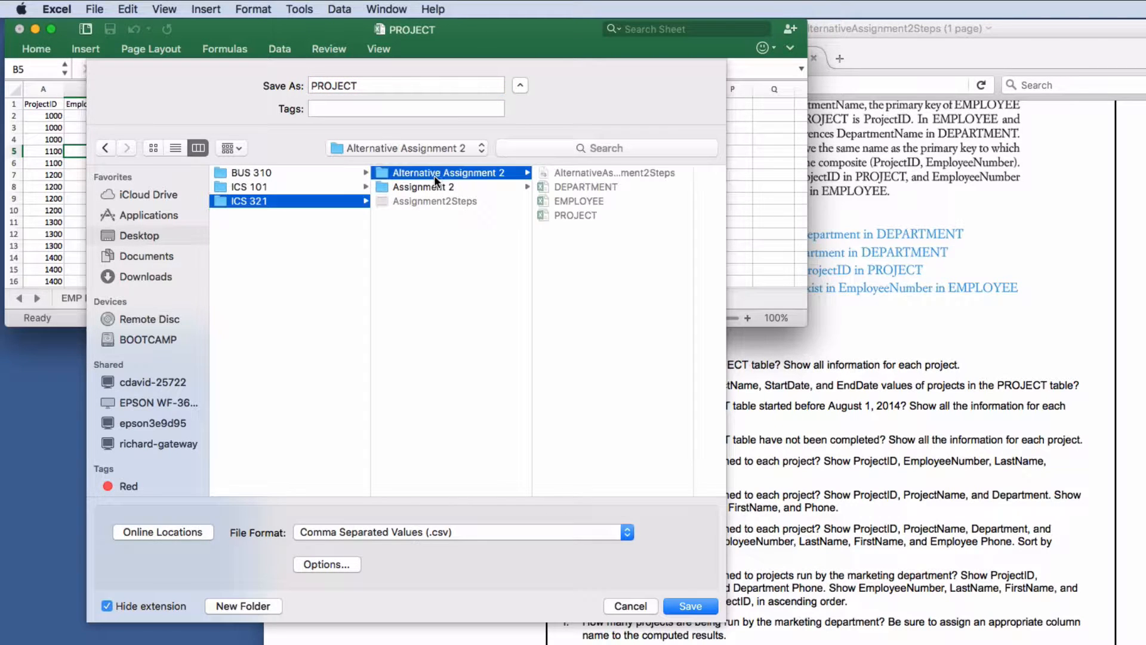
- Save only the active sheet as ASSIGNMENT CSV, then minimise the workbook
{"action": "left_click_drag", "start_coordinate": [359, 89], "coordinate": [286, 83]}
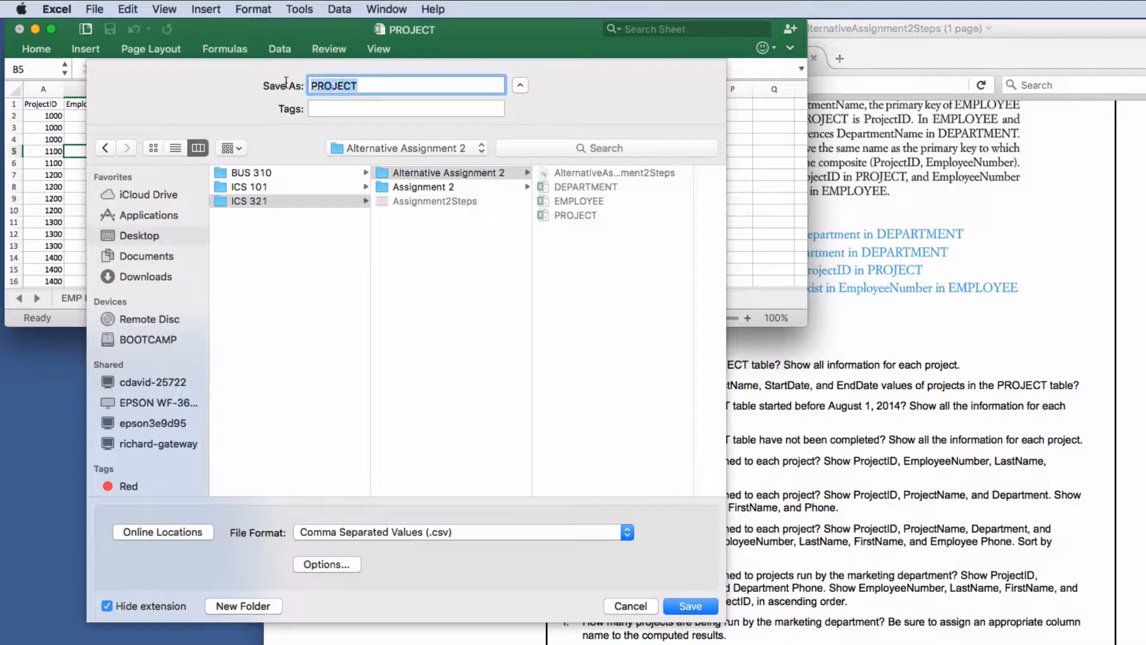
{"action": "type", "text": "ASSIGNMENT"}
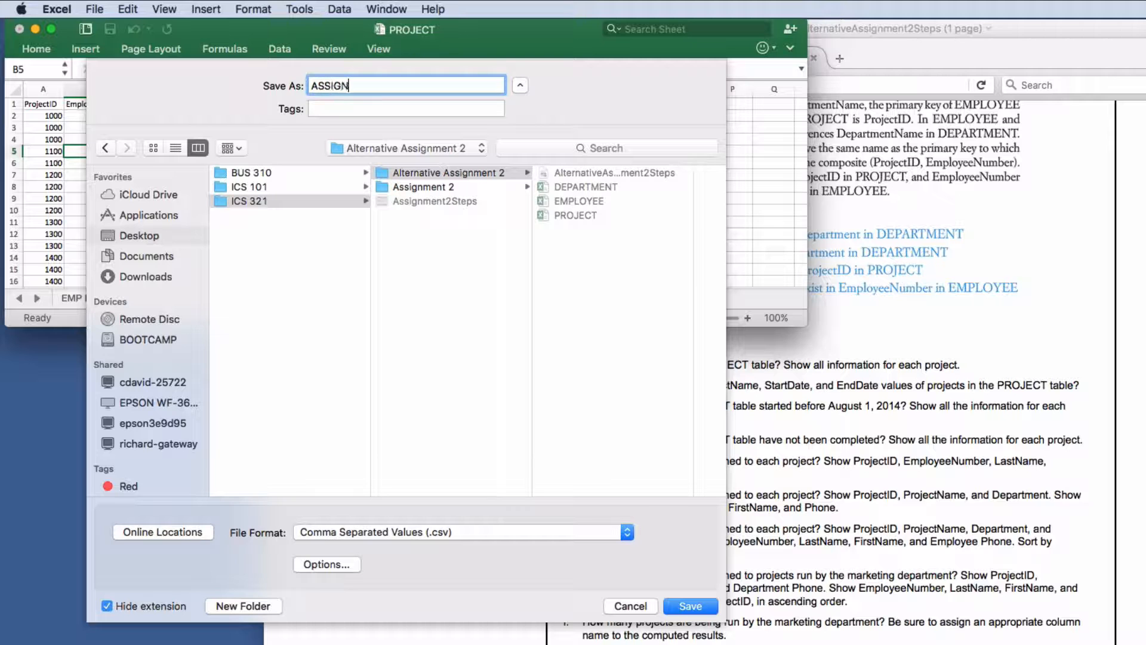
{"action": "left_click", "coordinate": [692, 605]}
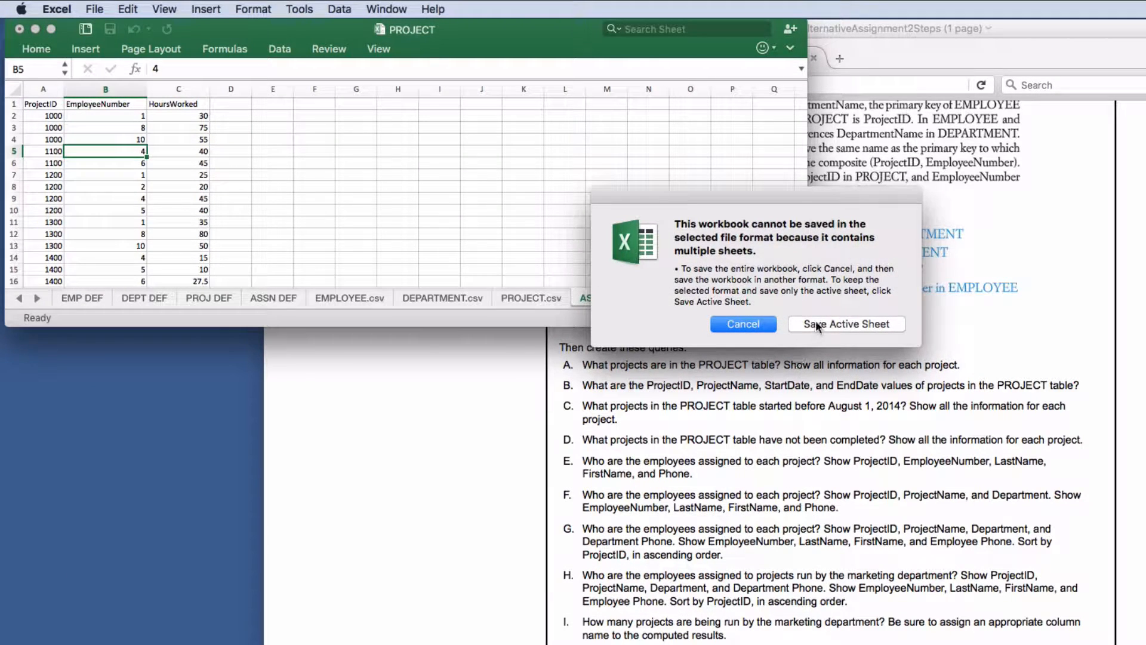
{"action": "left_click", "coordinate": [815, 326]}
{"action": "left_click", "coordinate": [858, 335]}
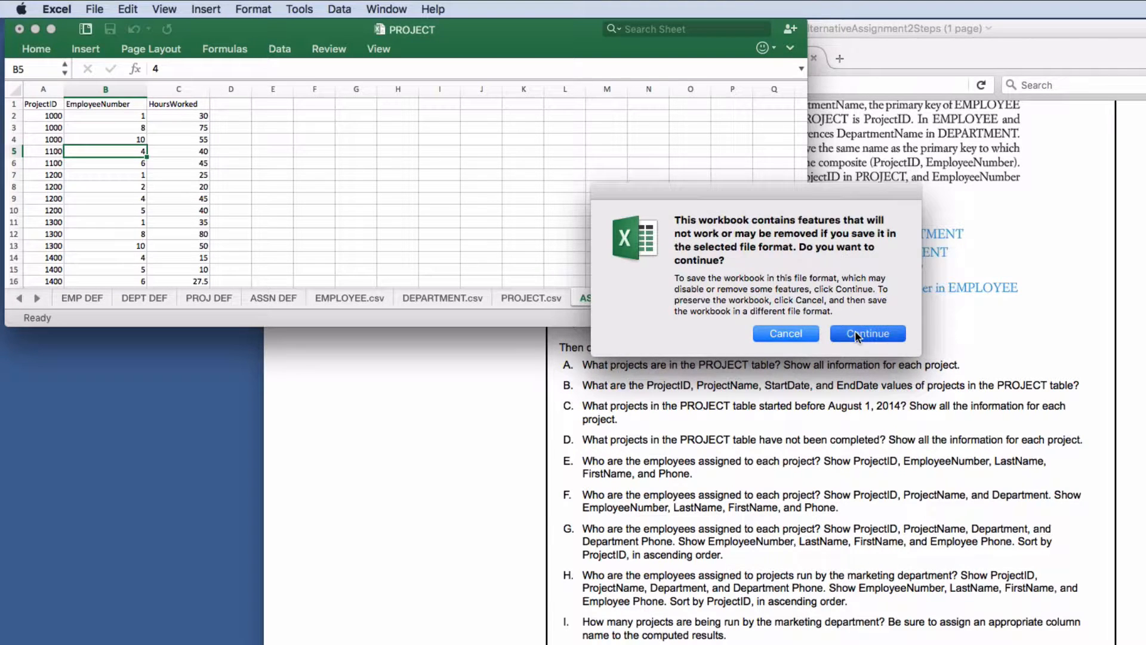
{"action": "left_click", "coordinate": [522, 234]}
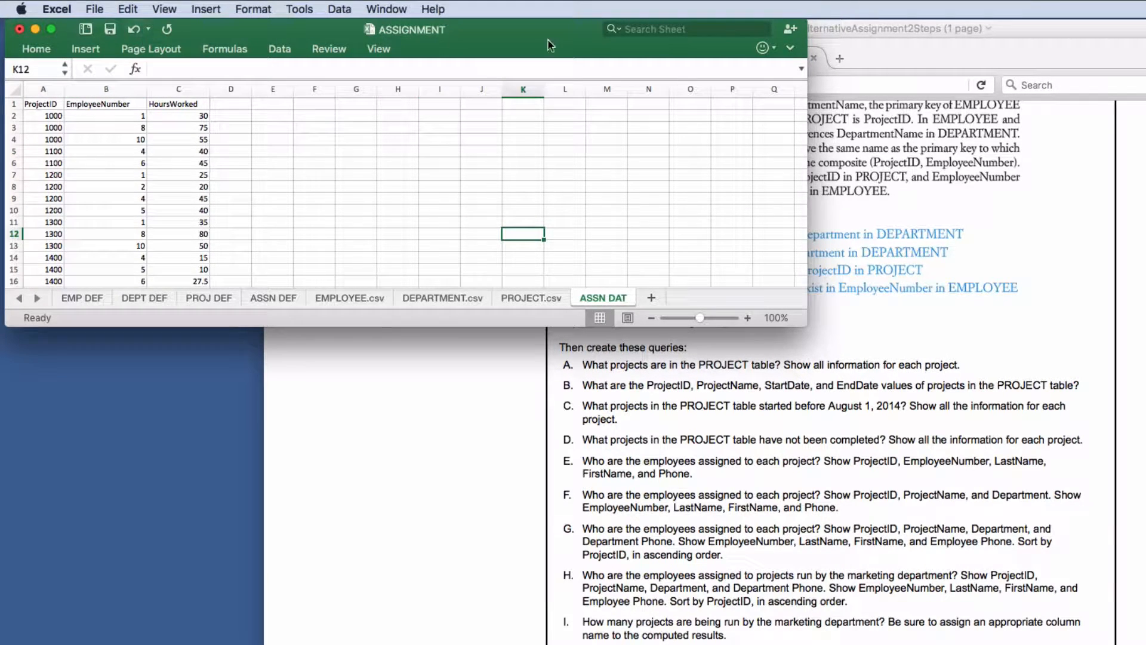
{"action": "left_click", "coordinate": [37, 33]}
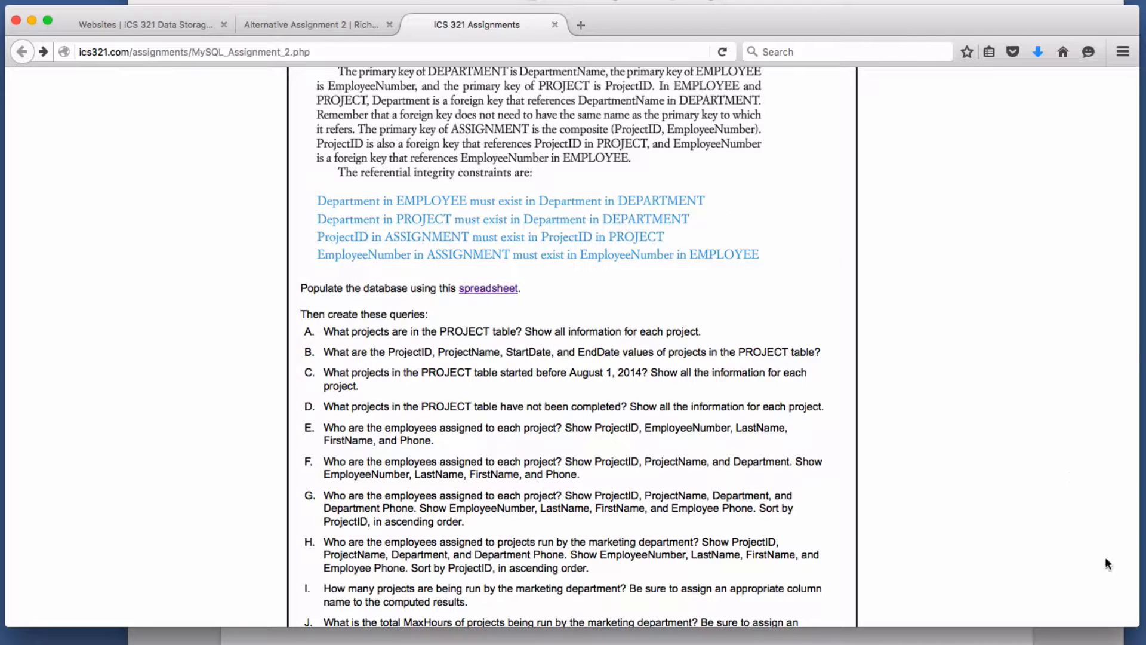
- Bring the ICS 321 Finder window forward and open its Alternative Assignment 2 folder
{"action": "key", "text": "super+Tab"}
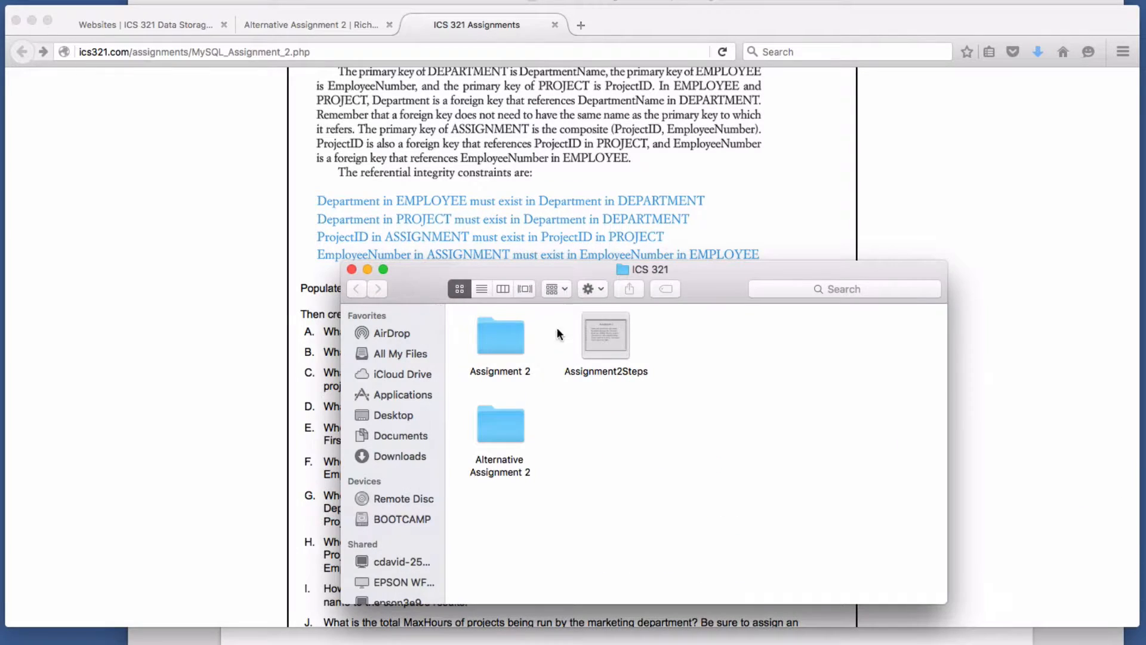
{"action": "double_click", "coordinate": [493, 427]}
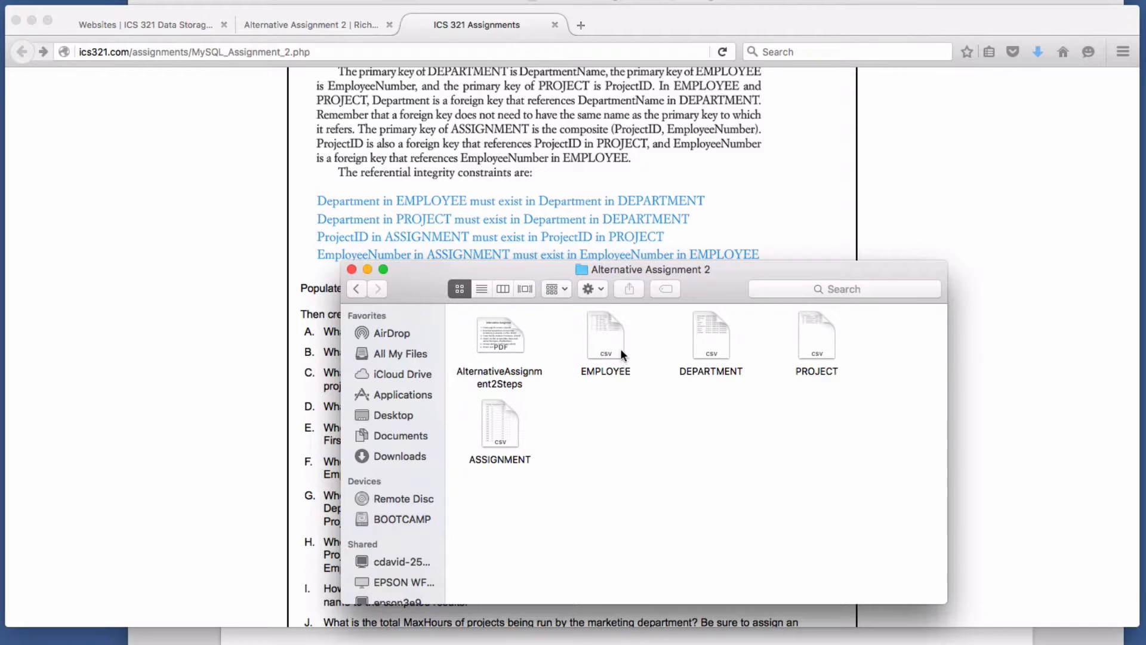
- Point out the EMPLOYEE, DEPARTMENT, PROJECT and ASSIGNMENT CSV files in the folder
{"action": "left_click", "coordinate": [620, 346]}
{"action": "left_click", "coordinate": [715, 346]}
{"action": "left_click", "coordinate": [821, 348]}
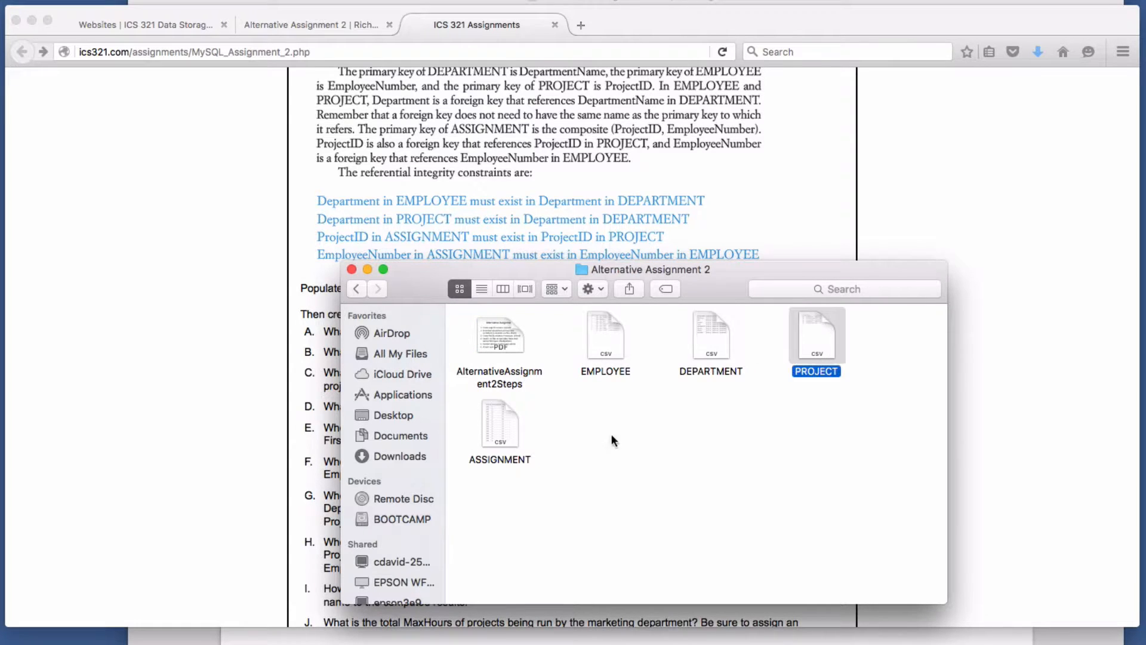
{"action": "left_click", "coordinate": [507, 436]}
- View EMPLOYEE.csv in TextEdit to check its comma-separated rows, then return to Firefox
{"action": "left_click", "coordinate": [604, 346]}
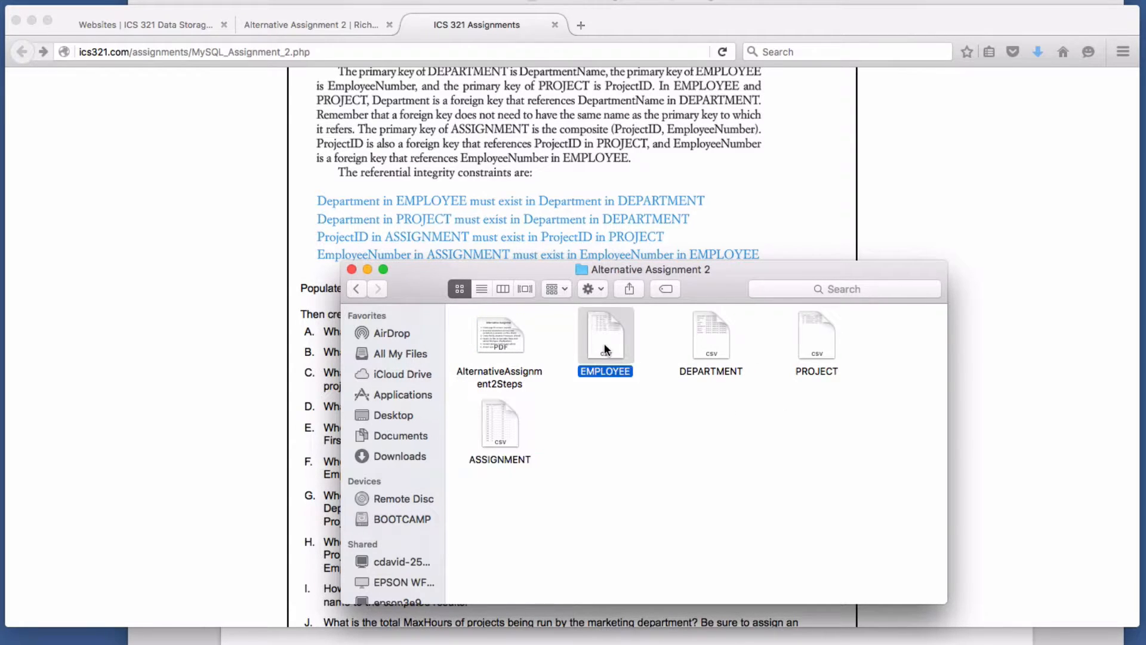
{"action": "right_click", "coordinate": [605, 344]}
{"action": "mouse_move", "coordinate": [700, 369]}
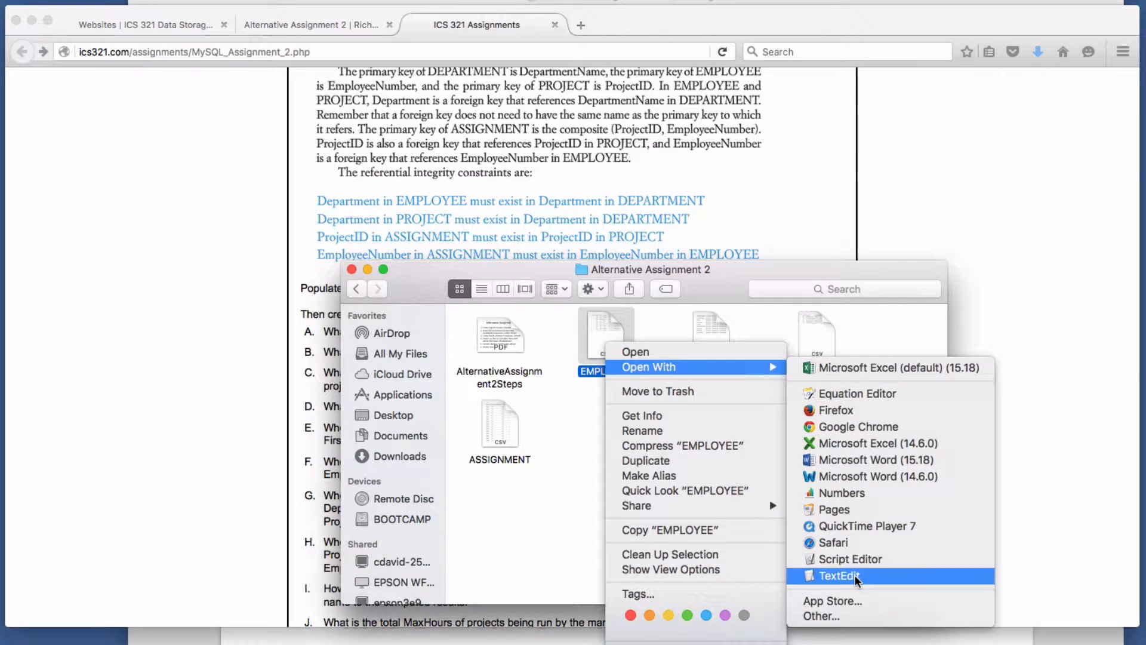
{"action": "left_click", "coordinate": [839, 575]}
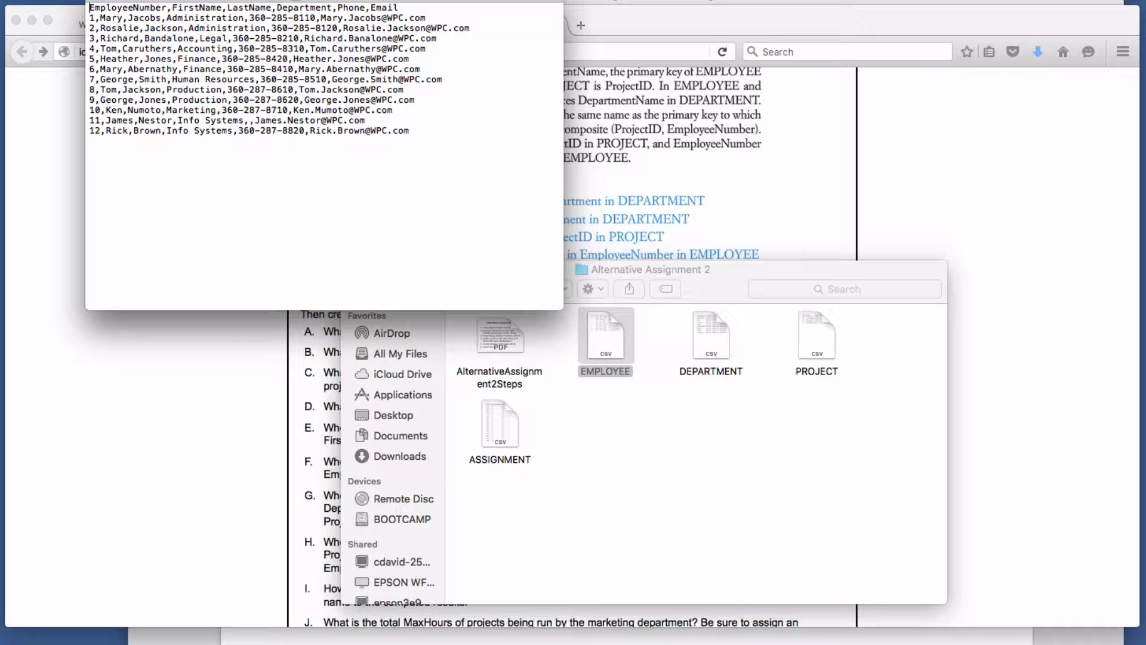
{"action": "left_click", "coordinate": [97, 1]}
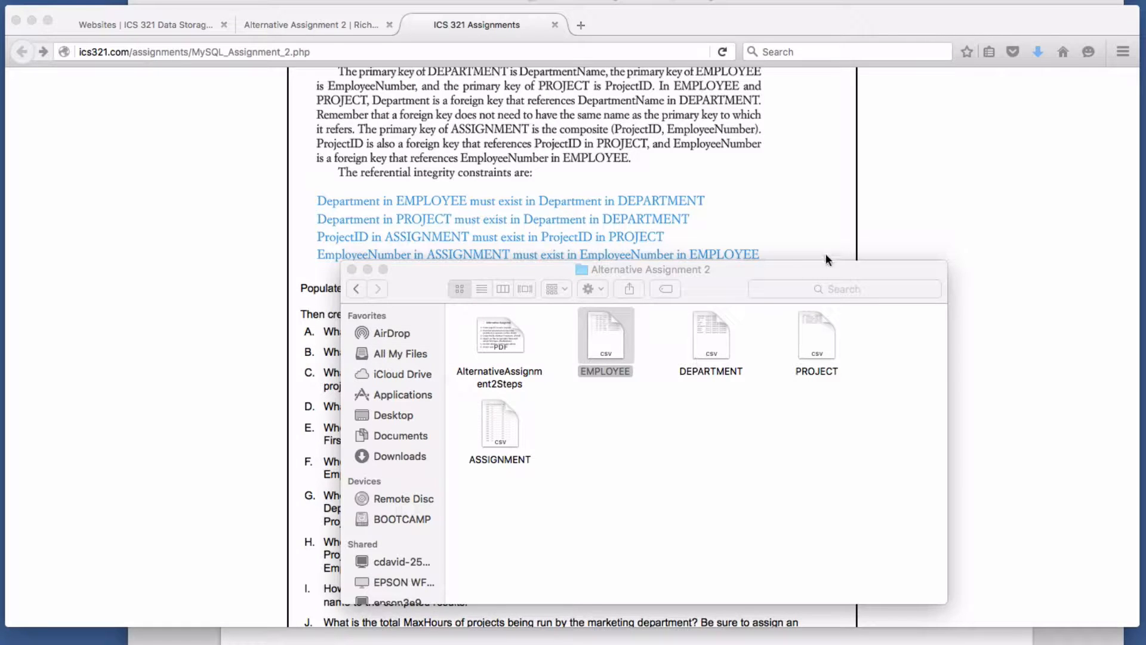
{"action": "left_click", "coordinate": [908, 236]}
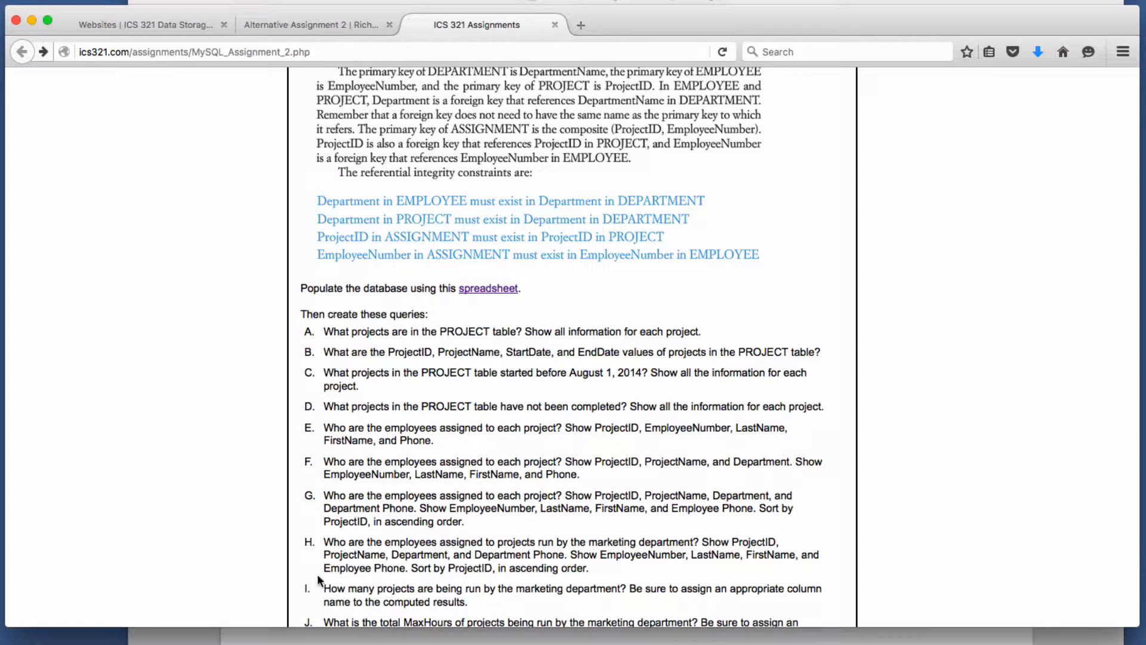
- Glance at the steps slide, then go back to the course Websites list and reload it
{"action": "left_click", "coordinate": [372, 637]}
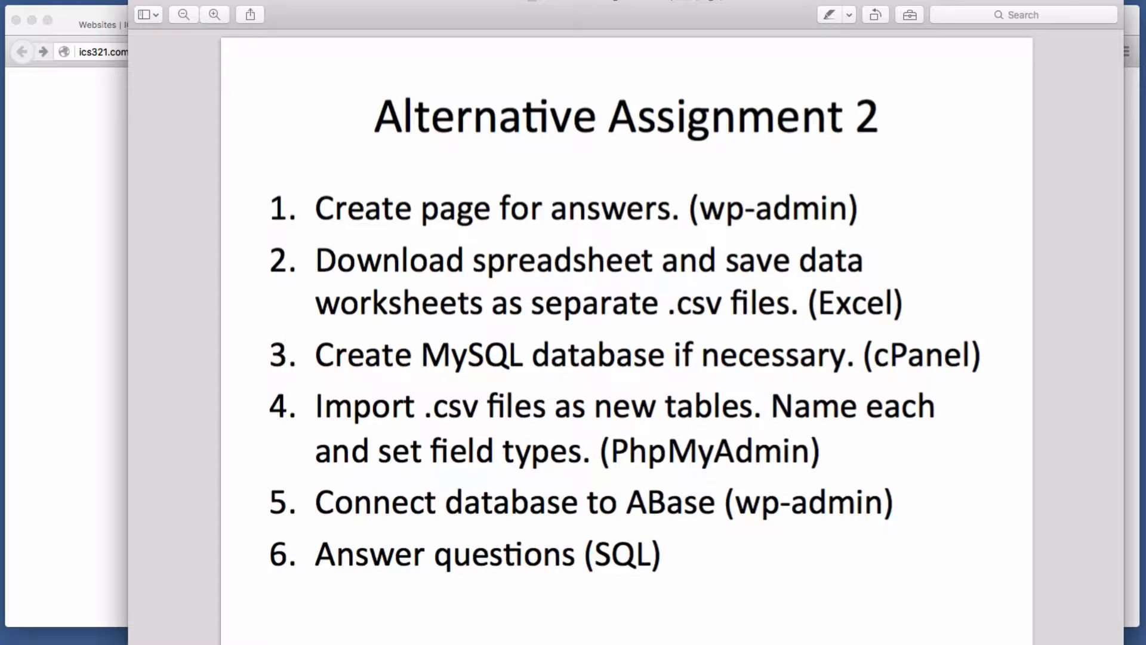
{"action": "left_click", "coordinate": [102, 424]}
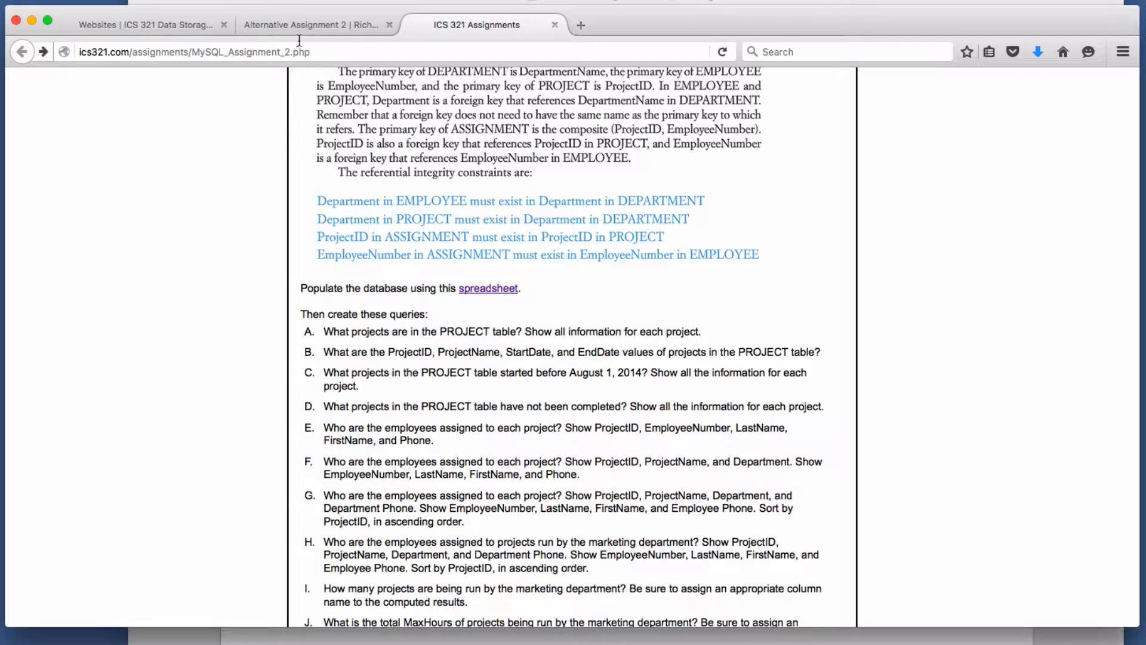
{"action": "left_click", "coordinate": [152, 24]}
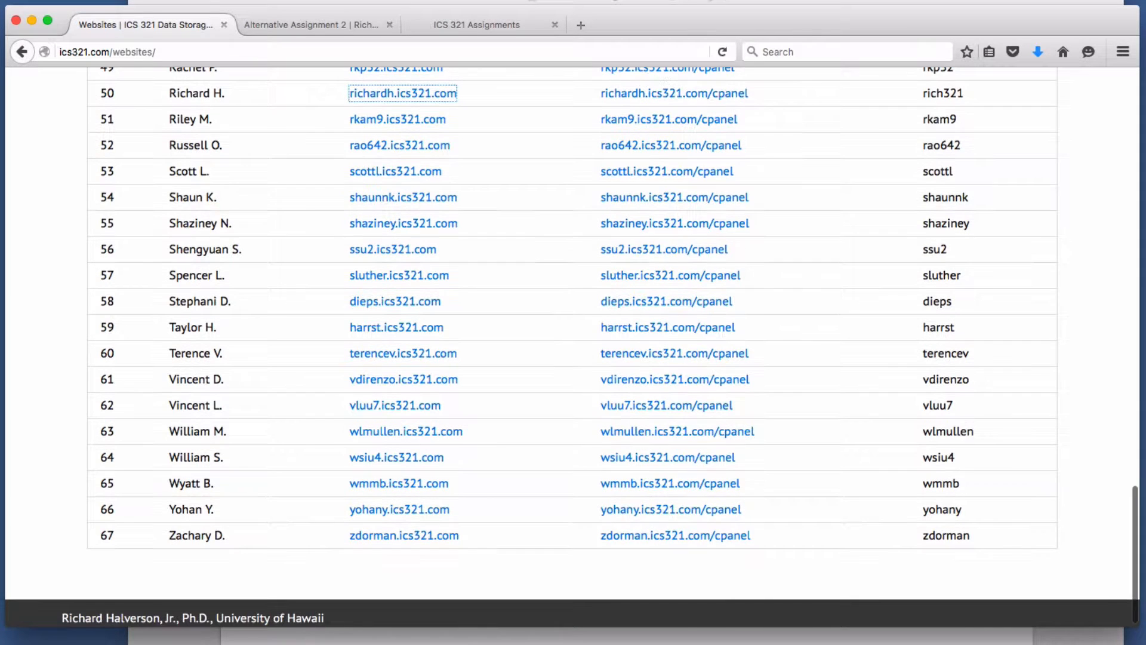
{"action": "scroll", "coordinate": [889, 310], "scroll_direction": "up", "scroll_amount": 5}
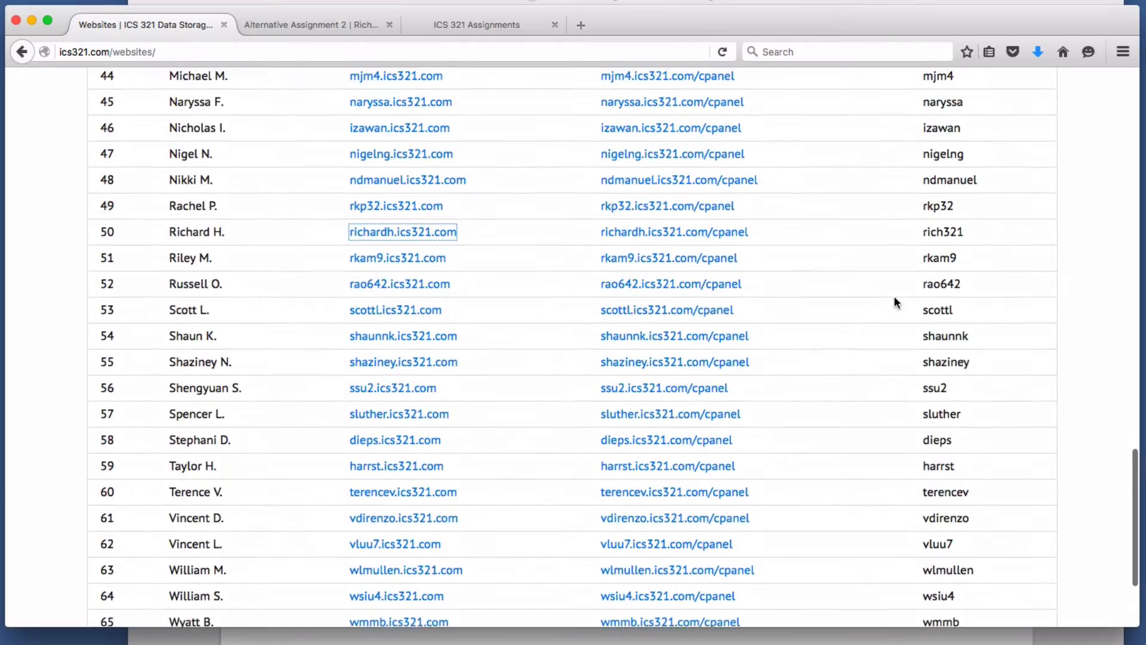
{"action": "scroll", "coordinate": [543, 263], "scroll_direction": "up", "scroll_amount": 15}
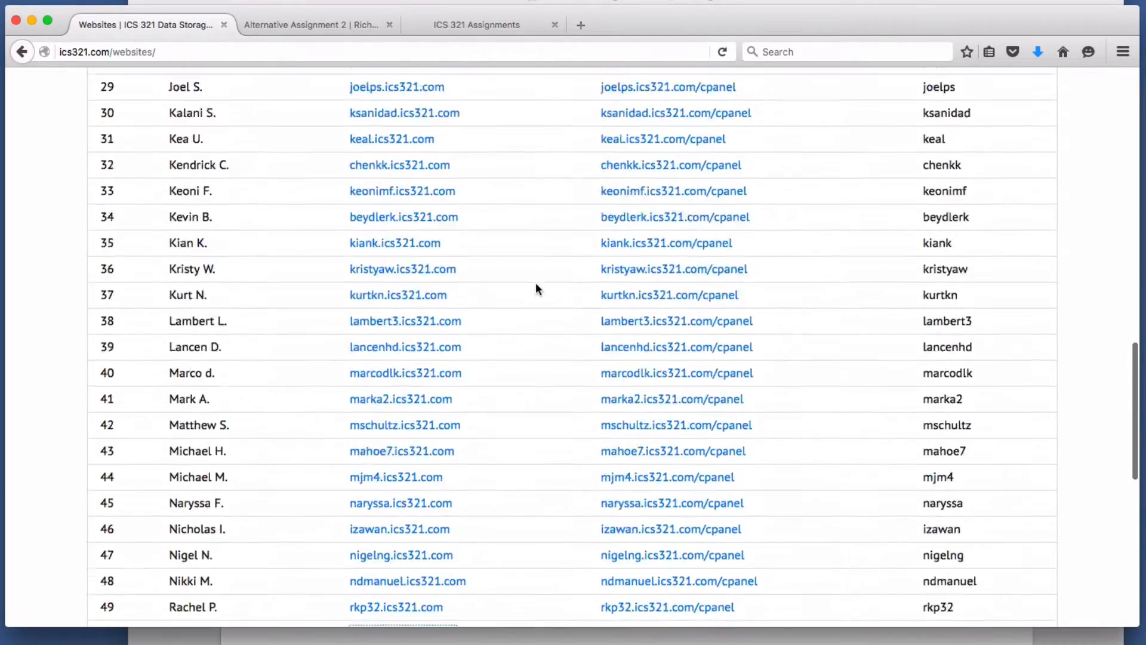
{"action": "left_click", "coordinate": [1043, 136]}
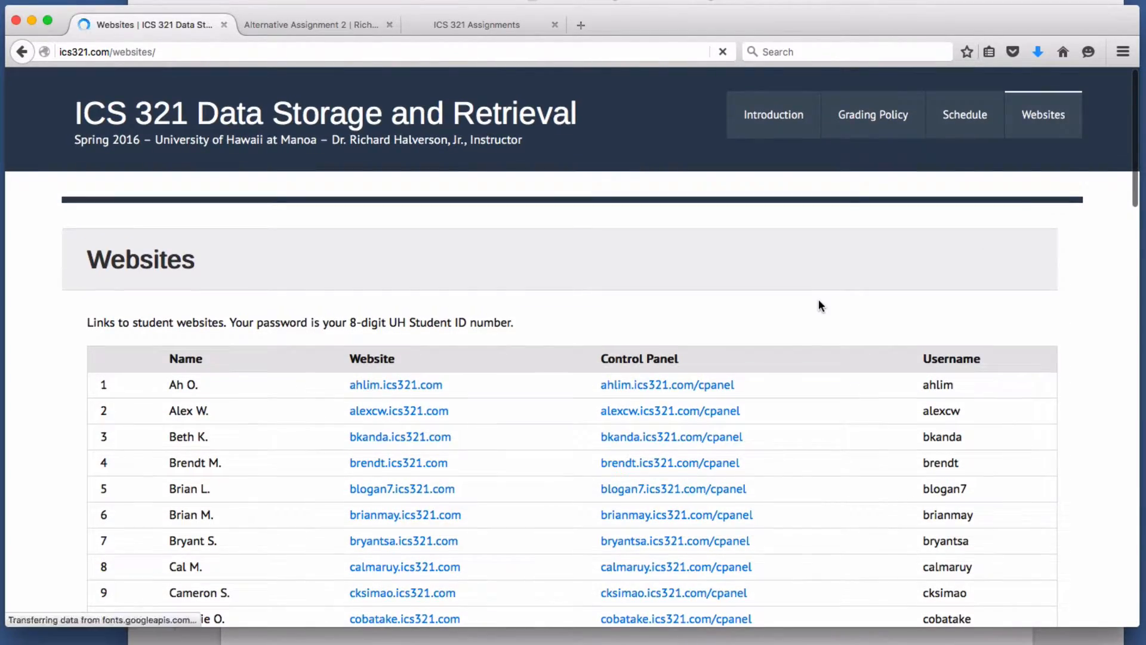
- Open the student's WordPress site, then its cPanel login page, in new tabs
{"action": "scroll", "coordinate": [781, 294], "scroll_direction": "down", "scroll_amount": 10}
{"action": "scroll", "coordinate": [782, 294], "scroll_direction": "down", "scroll_amount": 13}
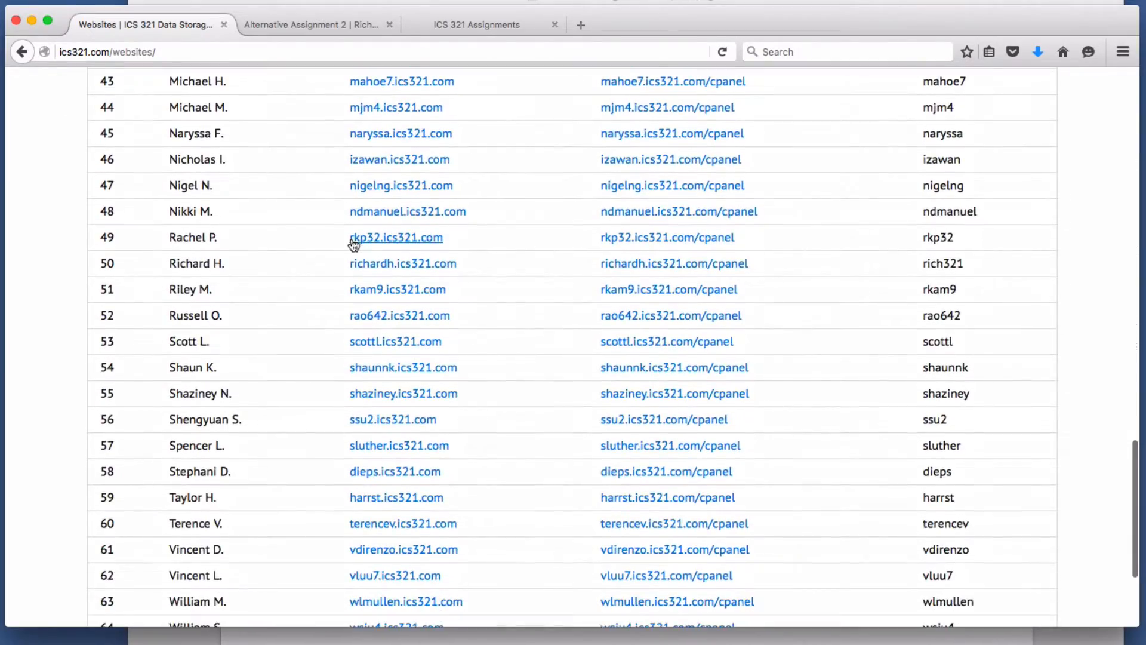
{"action": "left_click", "coordinate": [422, 264]}
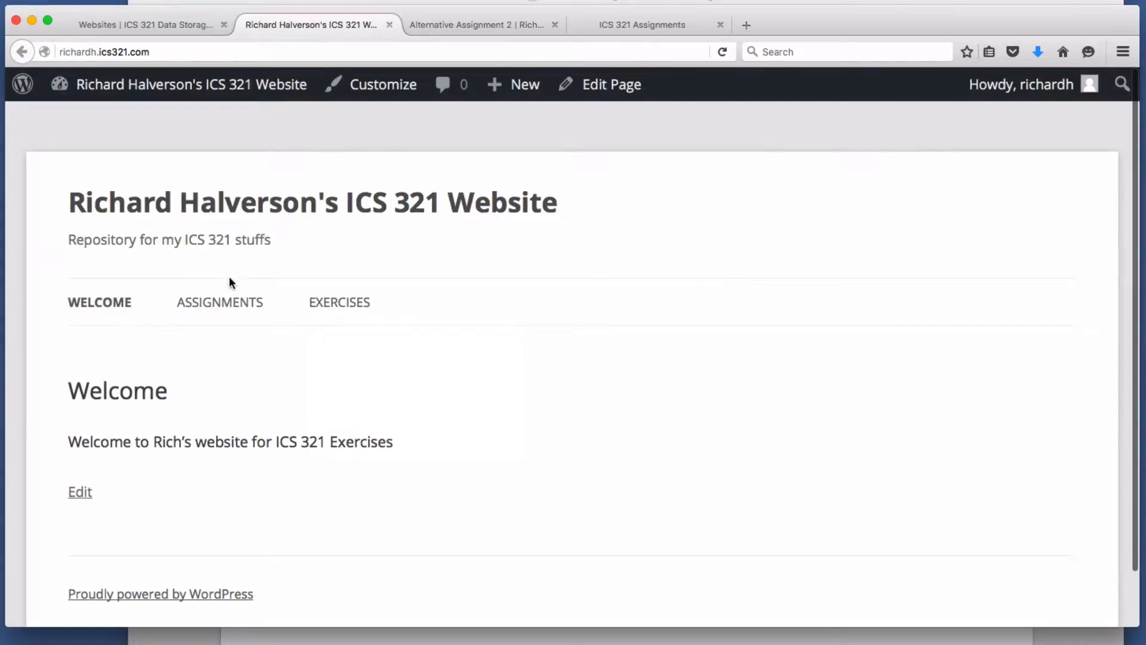
{"action": "mouse_move", "coordinate": [229, 303]}
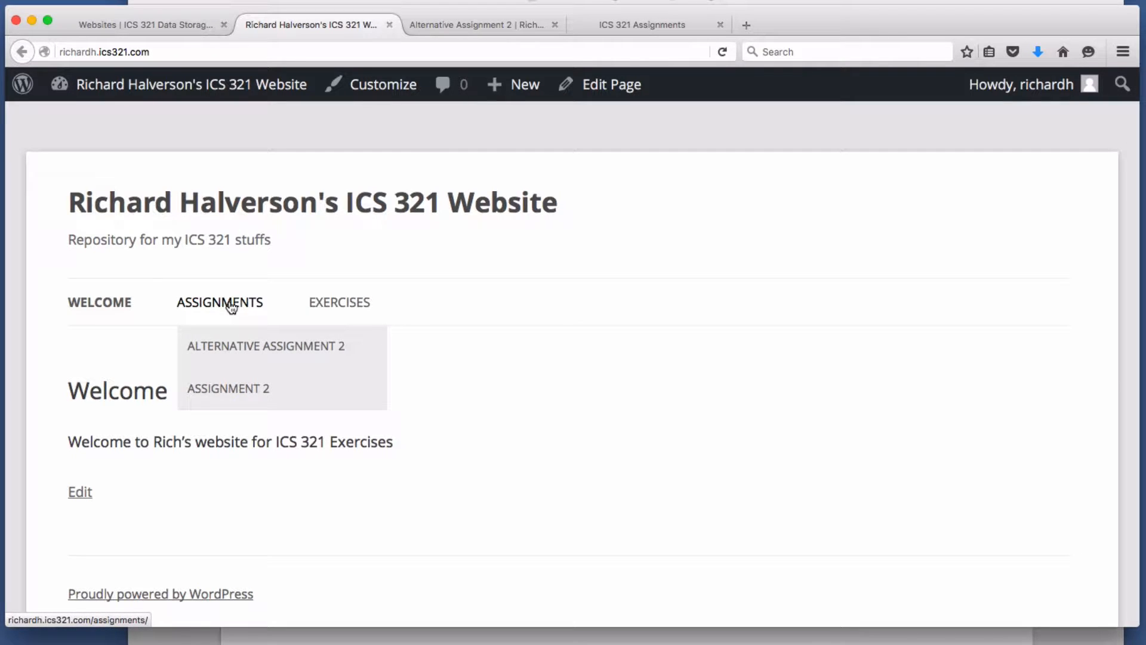
{"action": "left_click", "coordinate": [202, 26]}
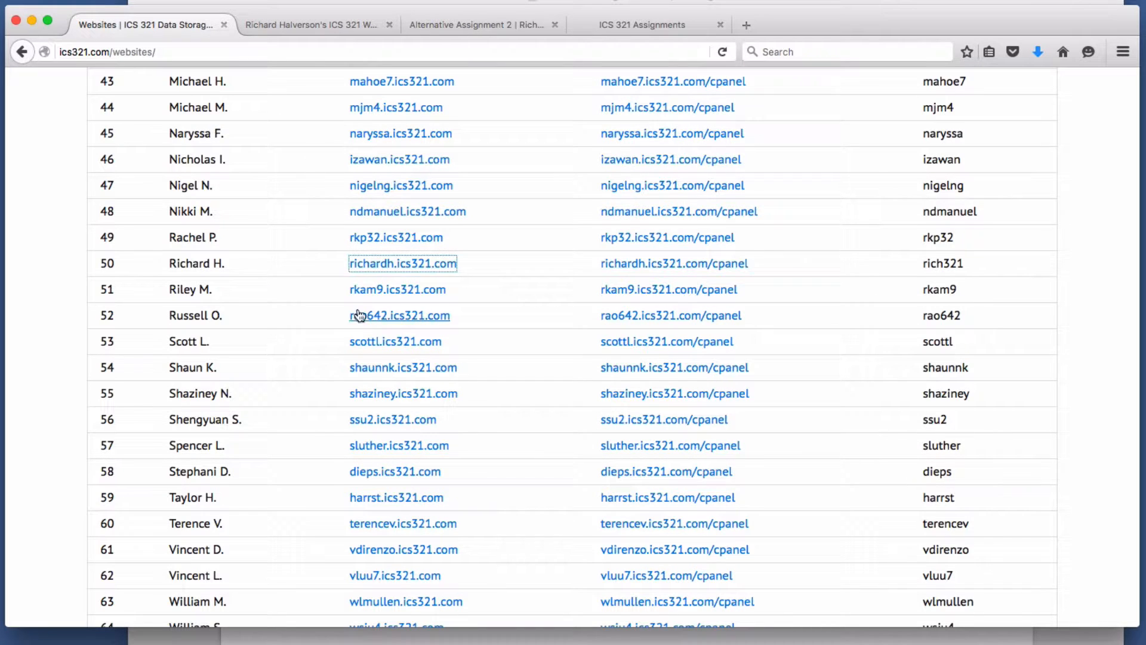
{"action": "left_click", "coordinate": [697, 267]}
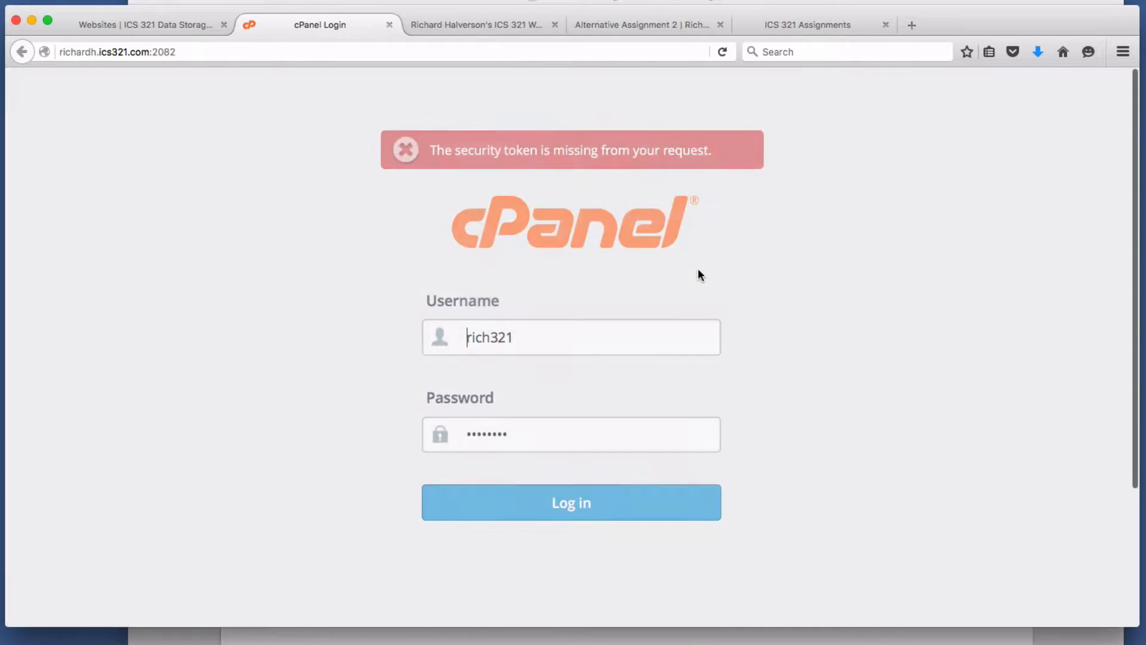
- Sign in to cPanel using the saved username and password
{"action": "left_click", "coordinate": [542, 330]}
{"action": "left_click", "coordinate": [525, 432]}
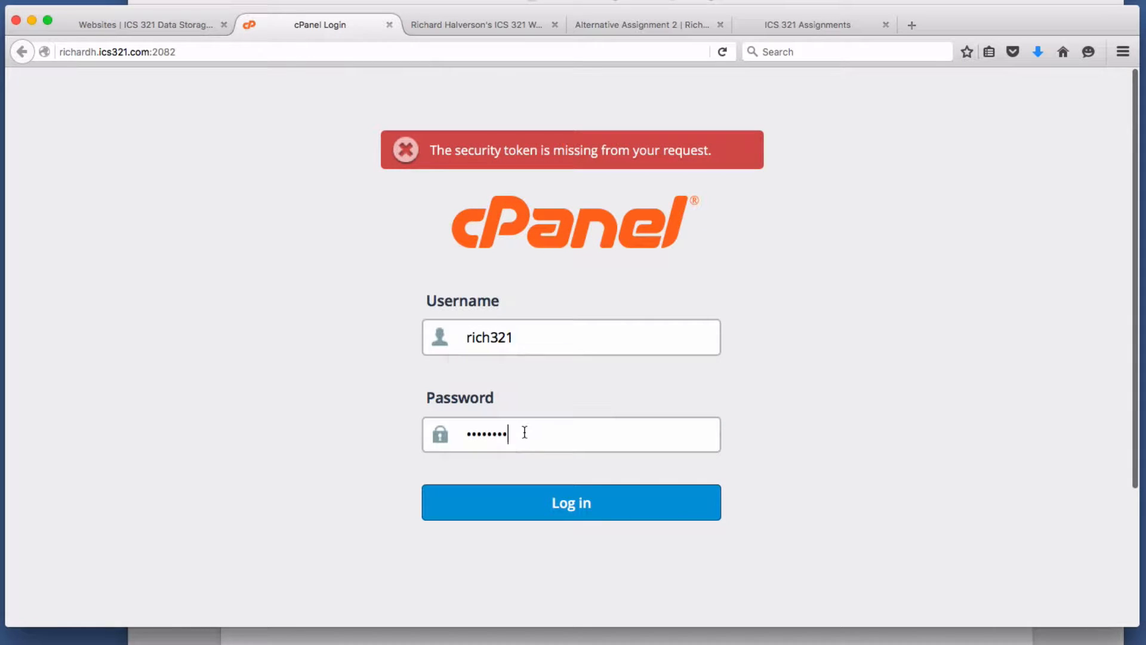
{"action": "left_click", "coordinate": [568, 517]}
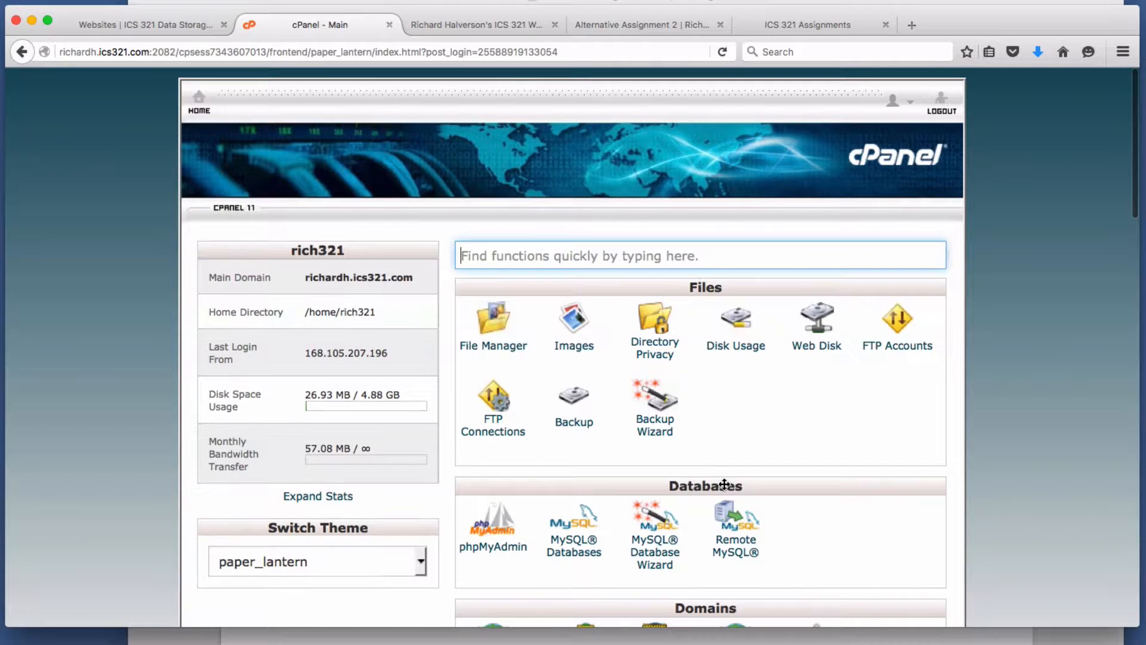
{"action": "scroll", "coordinate": [750, 455], "scroll_direction": "down", "scroll_amount": 3}
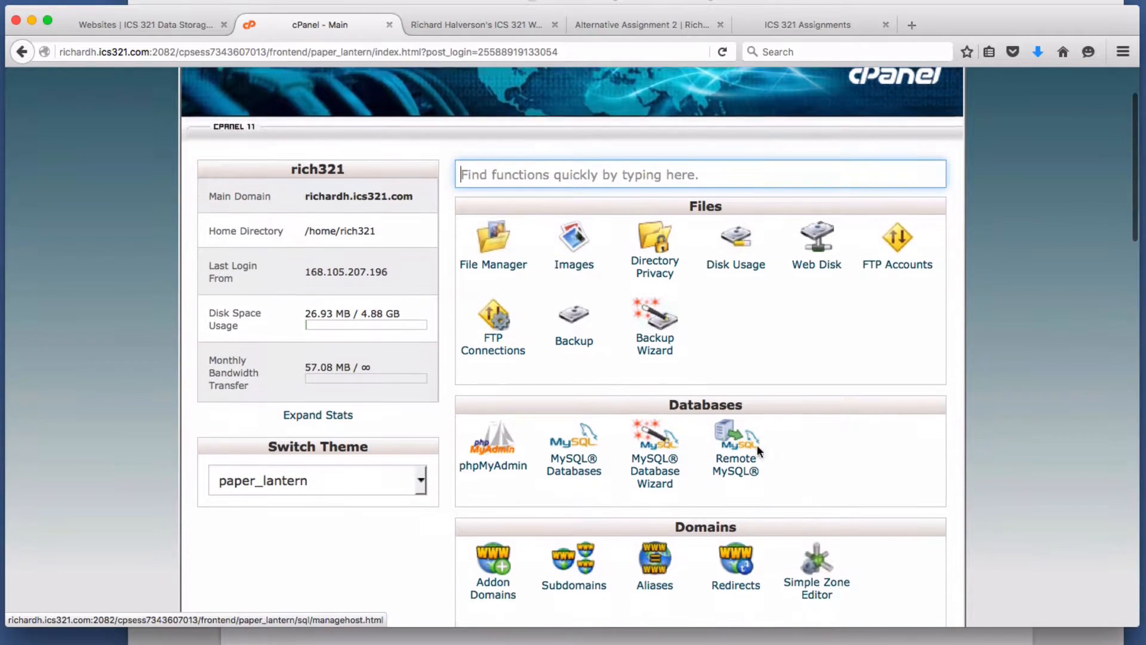
{"action": "scroll", "coordinate": [657, 400], "scroll_direction": "down", "scroll_amount": 4}
- Create a new MySQL database named Alternative2 on the MySQL Databases page
{"action": "left_click", "coordinate": [580, 337]}
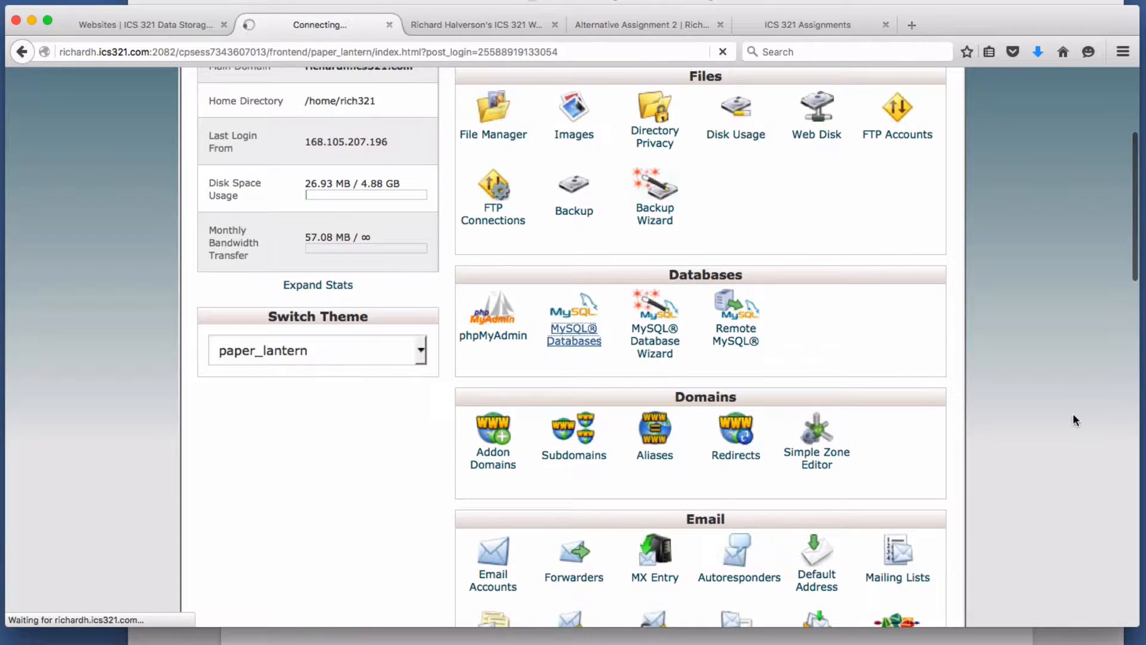
{"action": "scroll", "coordinate": [693, 436], "scroll_direction": "down", "scroll_amount": 10}
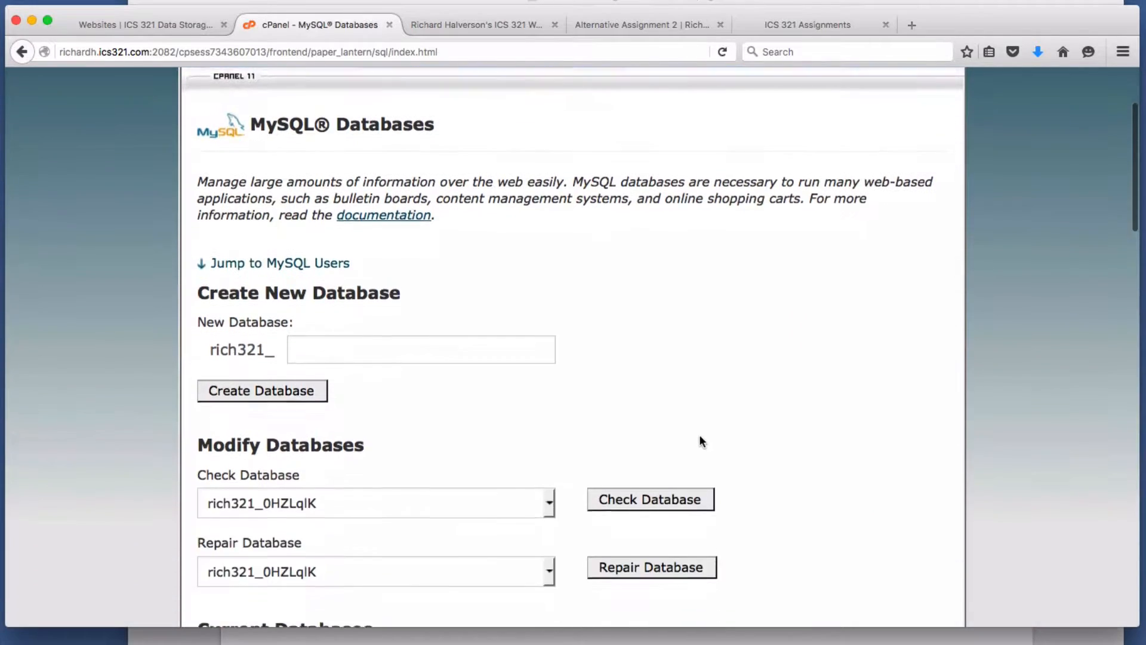
{"action": "scroll", "coordinate": [713, 434], "scroll_direction": "up", "scroll_amount": 14}
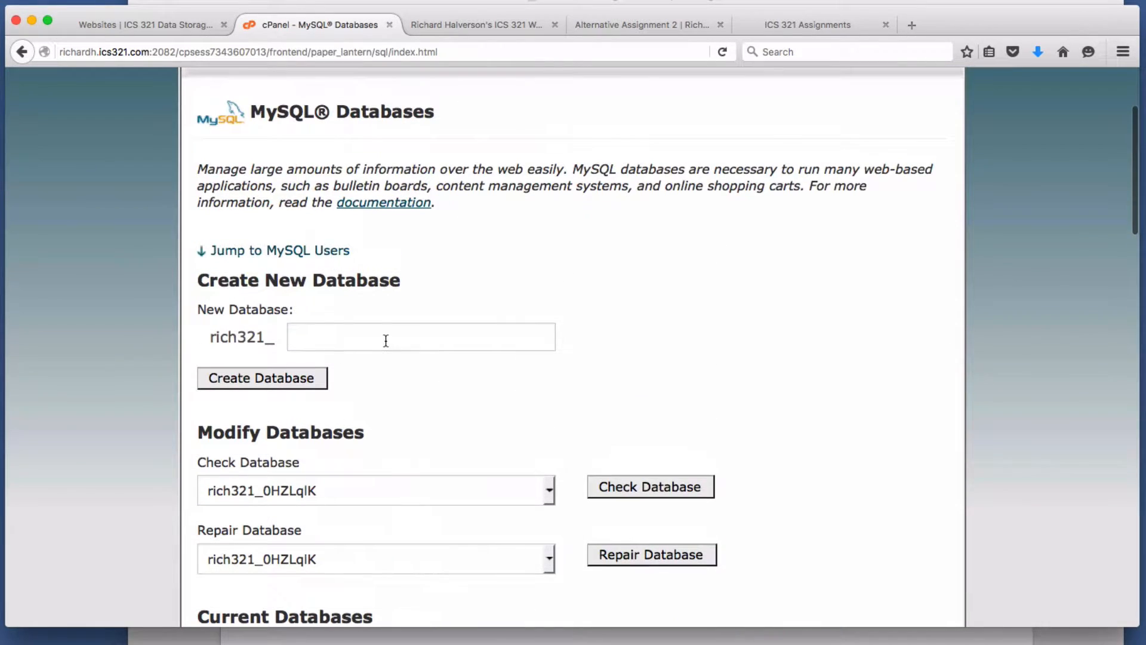
{"action": "left_click", "coordinate": [387, 340]}
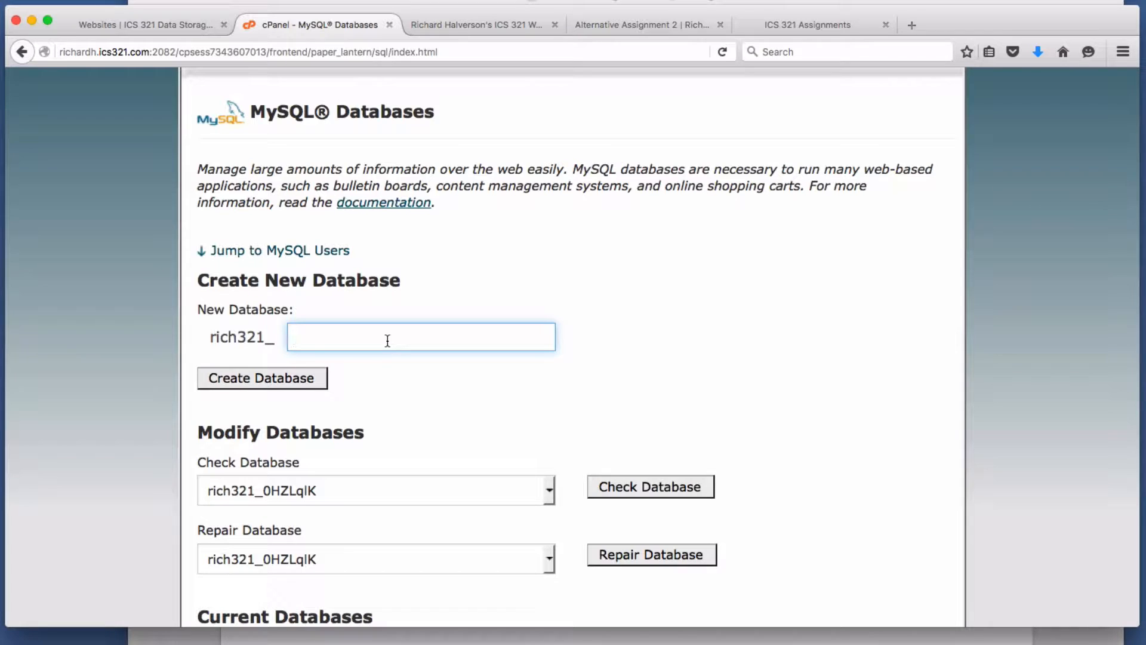
{"action": "type", "text": "Alternative2"}
{"action": "left_click", "coordinate": [275, 379]}
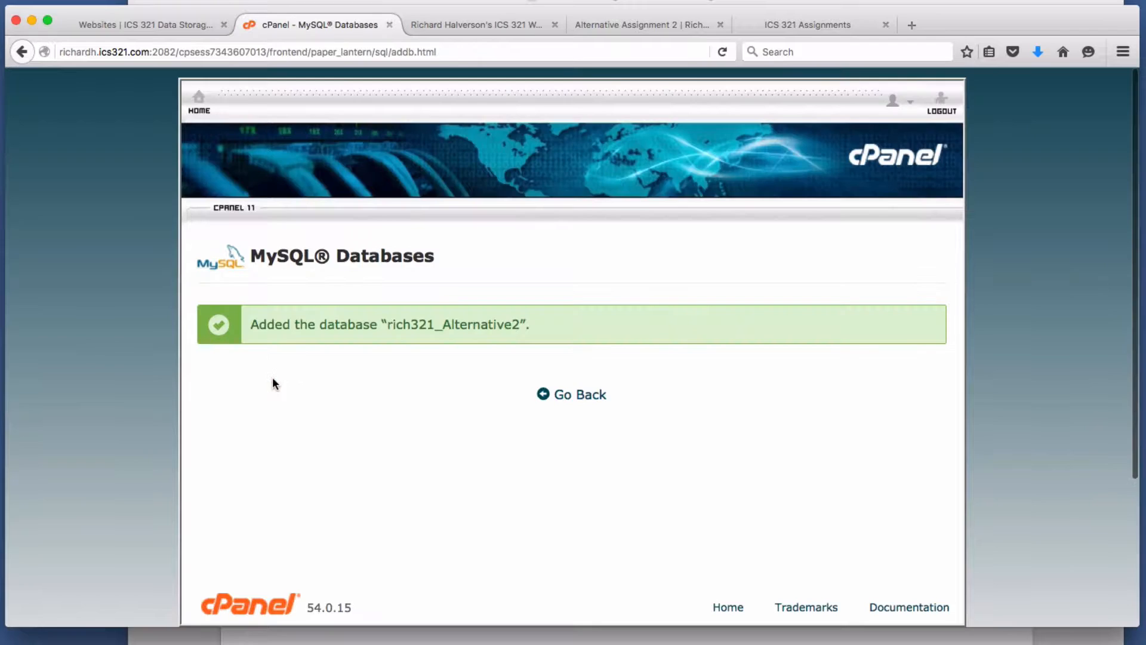
- Add the existing database user to the rich321_Alternative2 database
{"action": "left_click", "coordinate": [562, 394]}
{"action": "scroll", "coordinate": [561, 394], "scroll_direction": "down", "scroll_amount": 10}
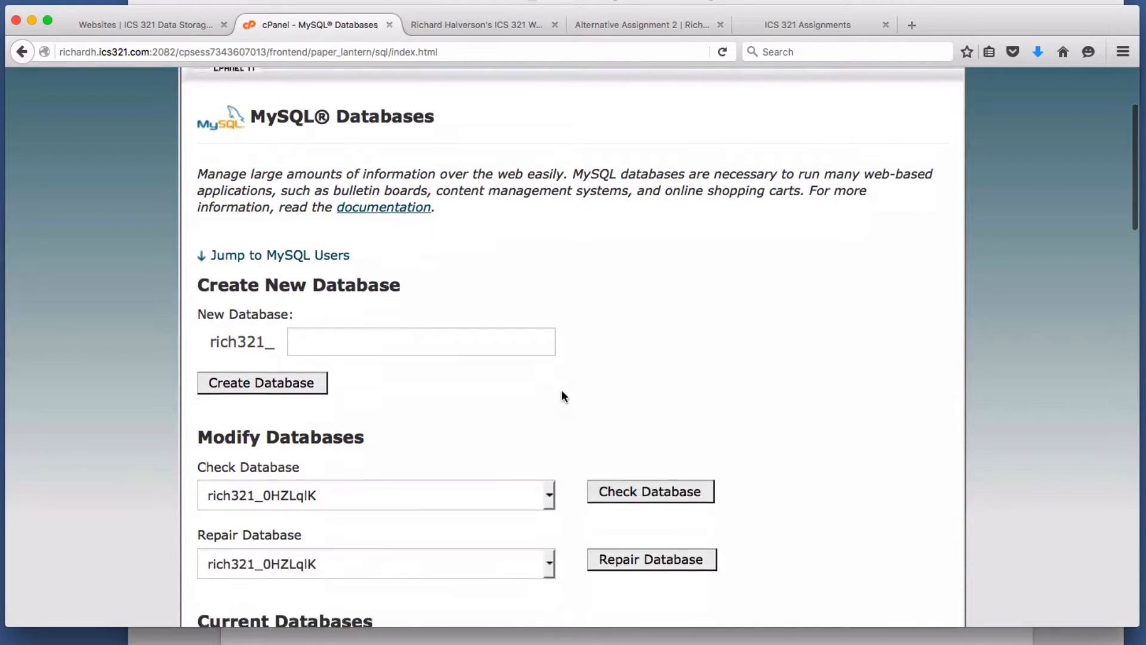
{"action": "scroll", "coordinate": [560, 395], "scroll_direction": "down", "scroll_amount": 4}
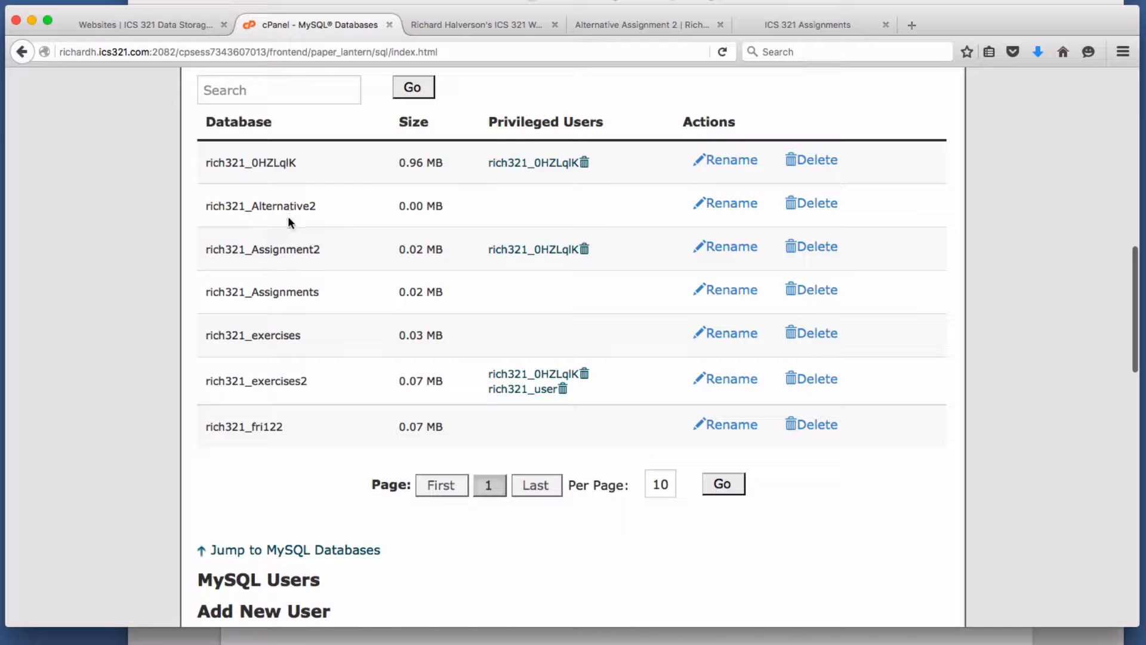
{"action": "scroll", "coordinate": [518, 292], "scroll_direction": "down", "scroll_amount": 9}
{"action": "scroll", "coordinate": [518, 292], "scroll_direction": "down", "scroll_amount": 5}
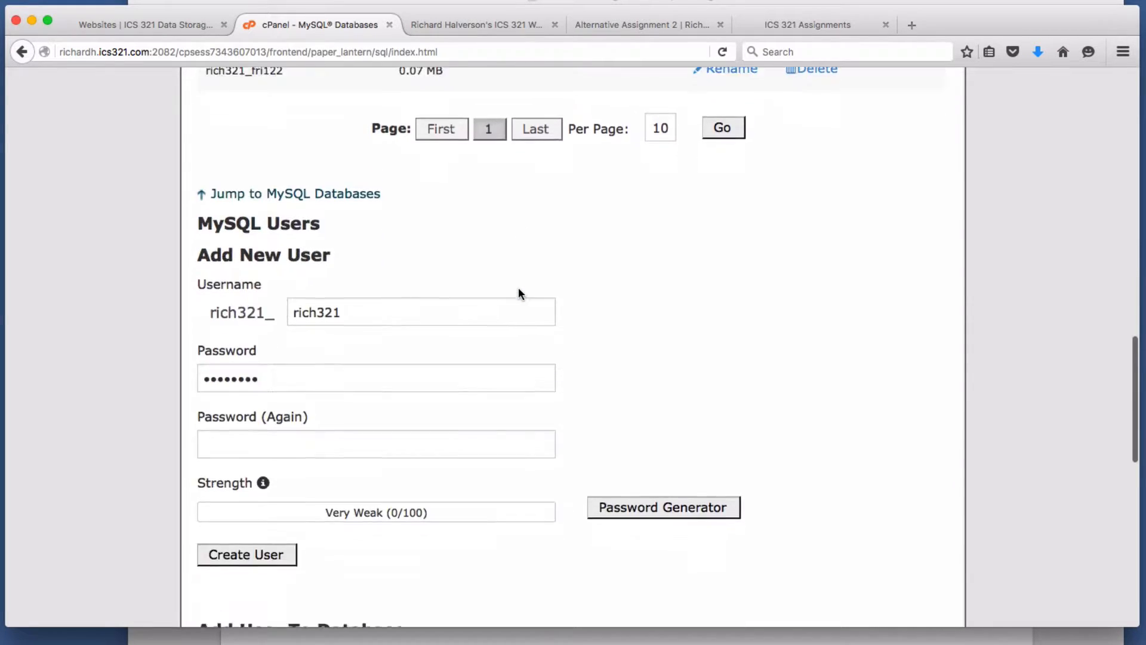
{"action": "scroll", "coordinate": [555, 328], "scroll_direction": "down", "scroll_amount": 2}
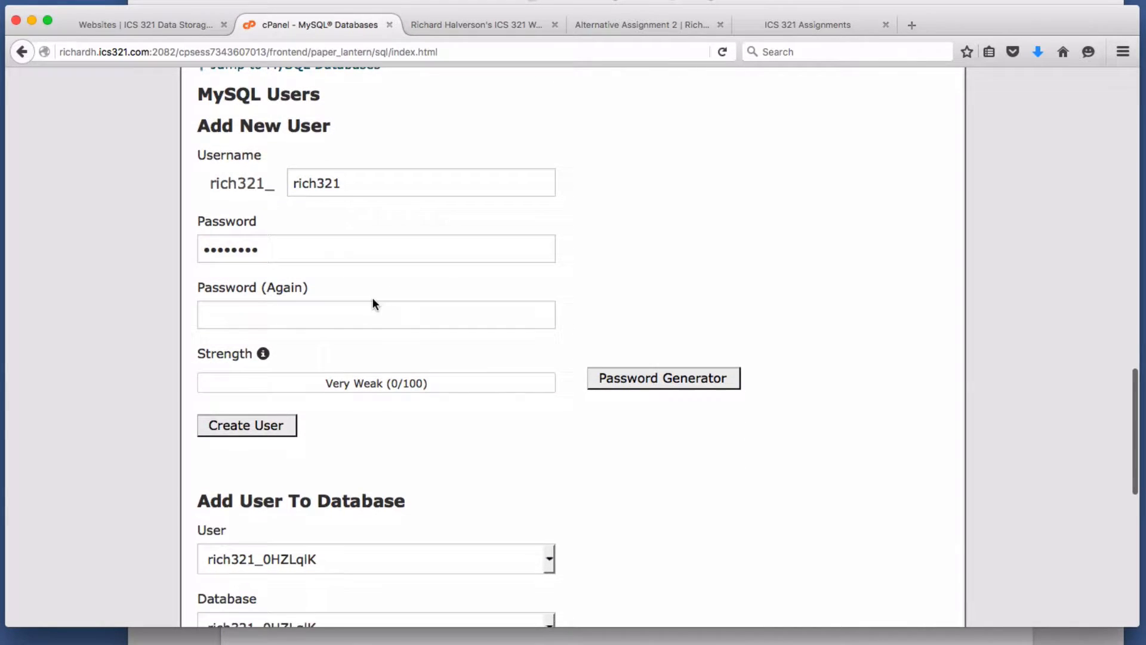
{"action": "scroll", "coordinate": [374, 301], "scroll_direction": "down", "scroll_amount": 6}
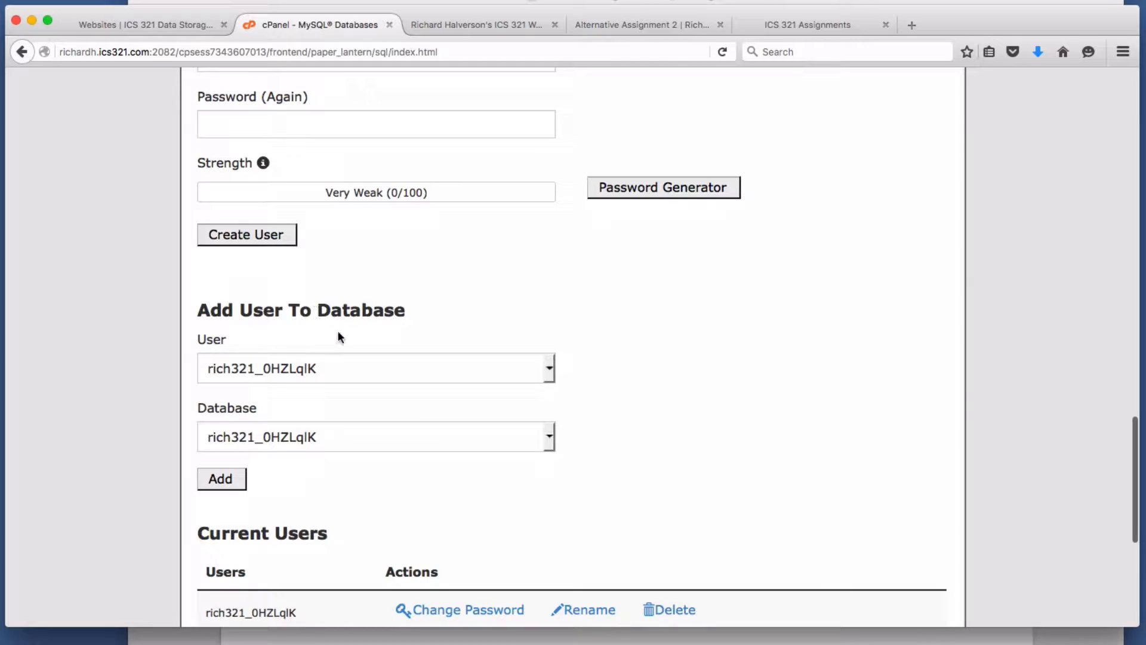
{"action": "left_click", "coordinate": [352, 372]}
{"action": "left_click", "coordinate": [225, 368]}
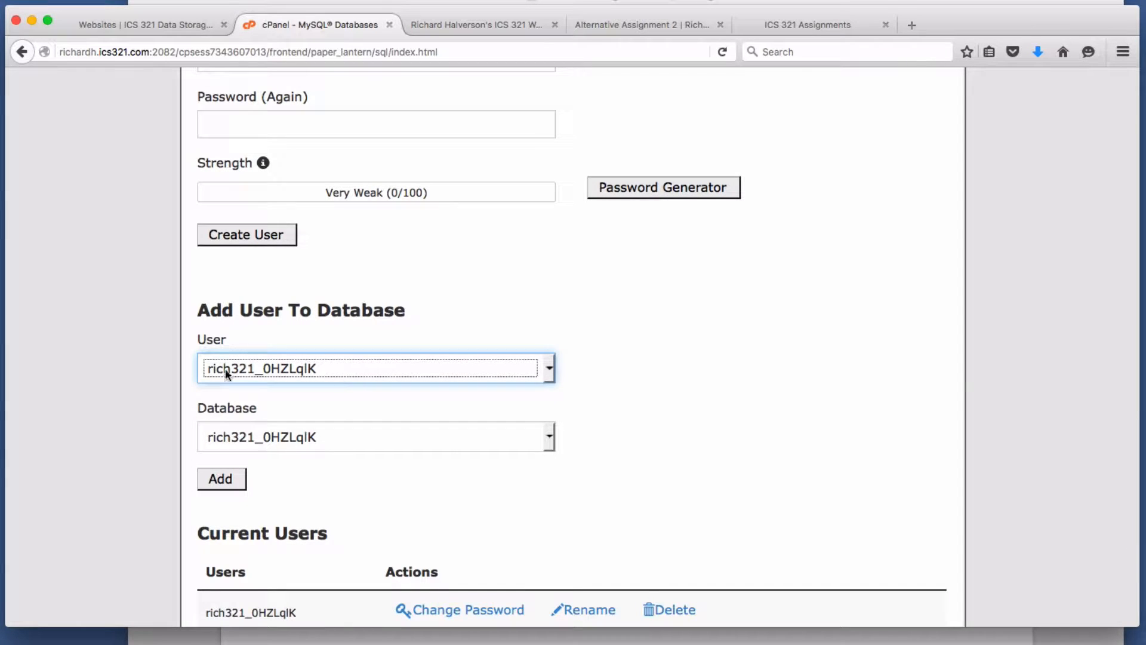
{"action": "left_click", "coordinate": [376, 439]}
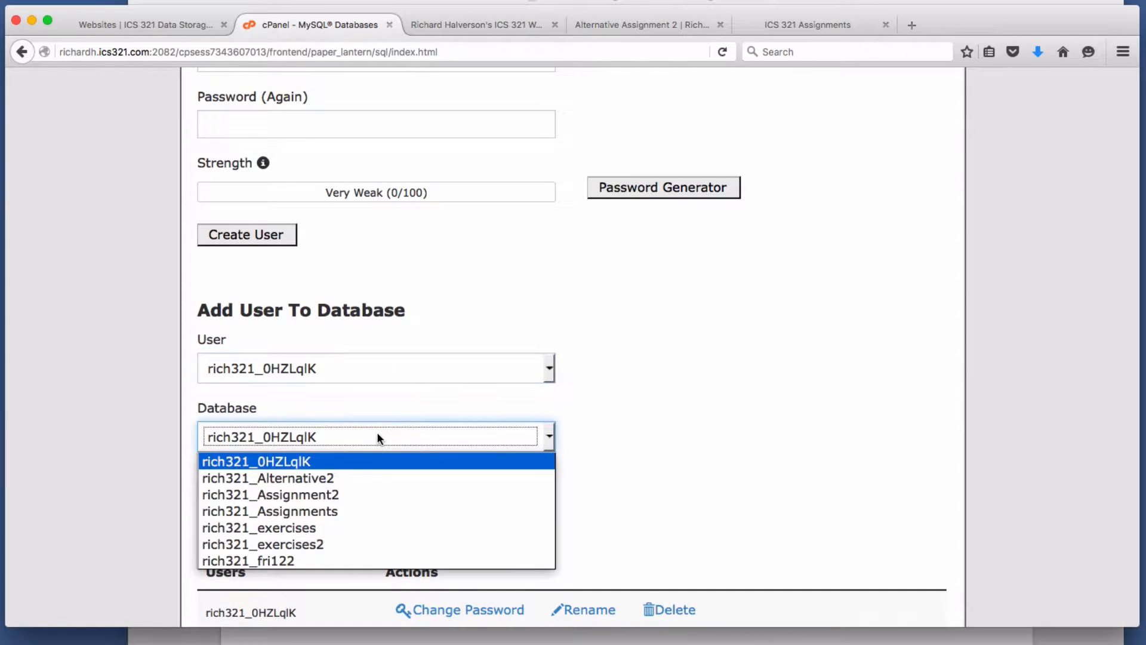
{"action": "left_click", "coordinate": [327, 482]}
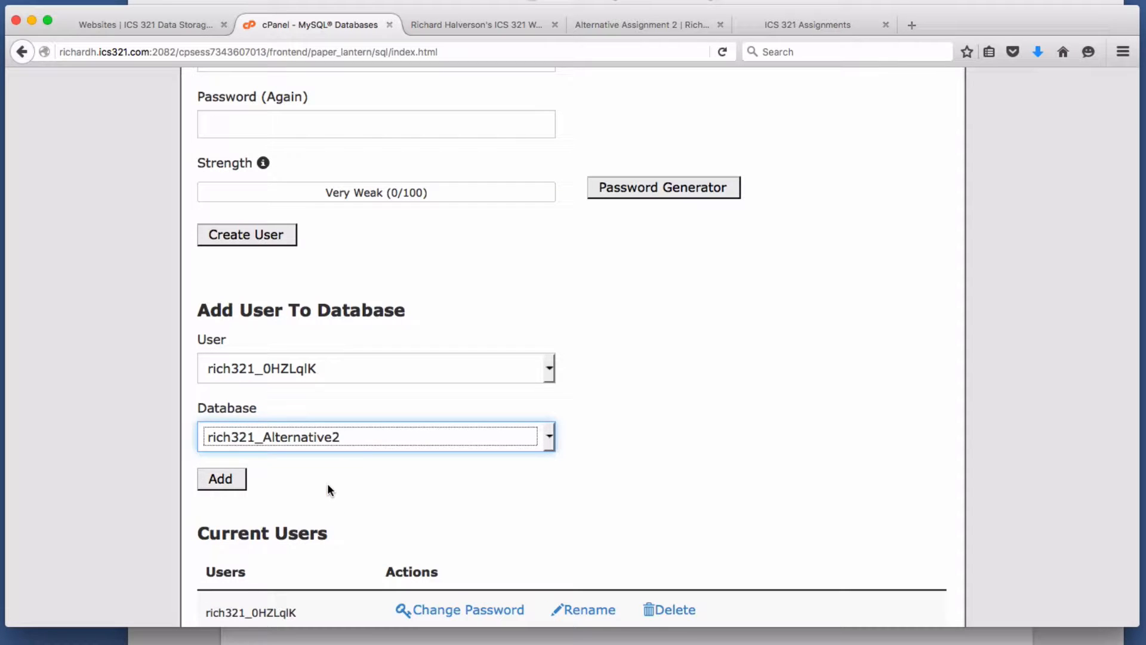
{"action": "left_click", "coordinate": [225, 484]}
{"action": "left_click", "coordinate": [225, 481]}
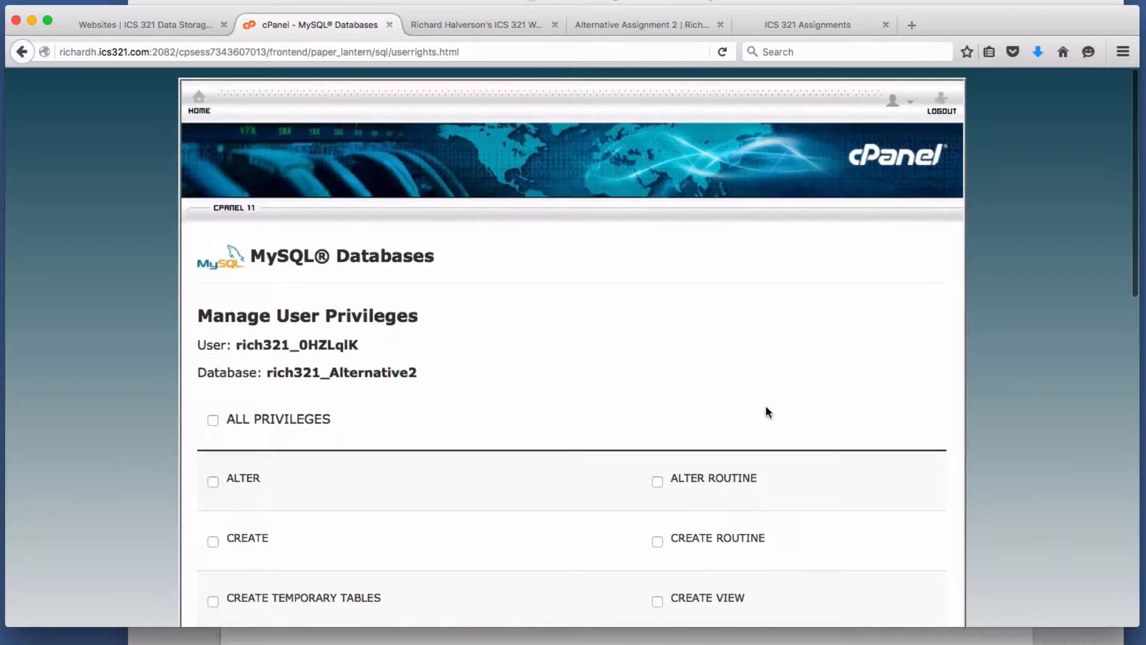
- Grant the user ALL PRIVILEGES, save the changes, and return to MySQL Databases
{"action": "scroll", "coordinate": [765, 405], "scroll_direction": "down", "scroll_amount": 1}
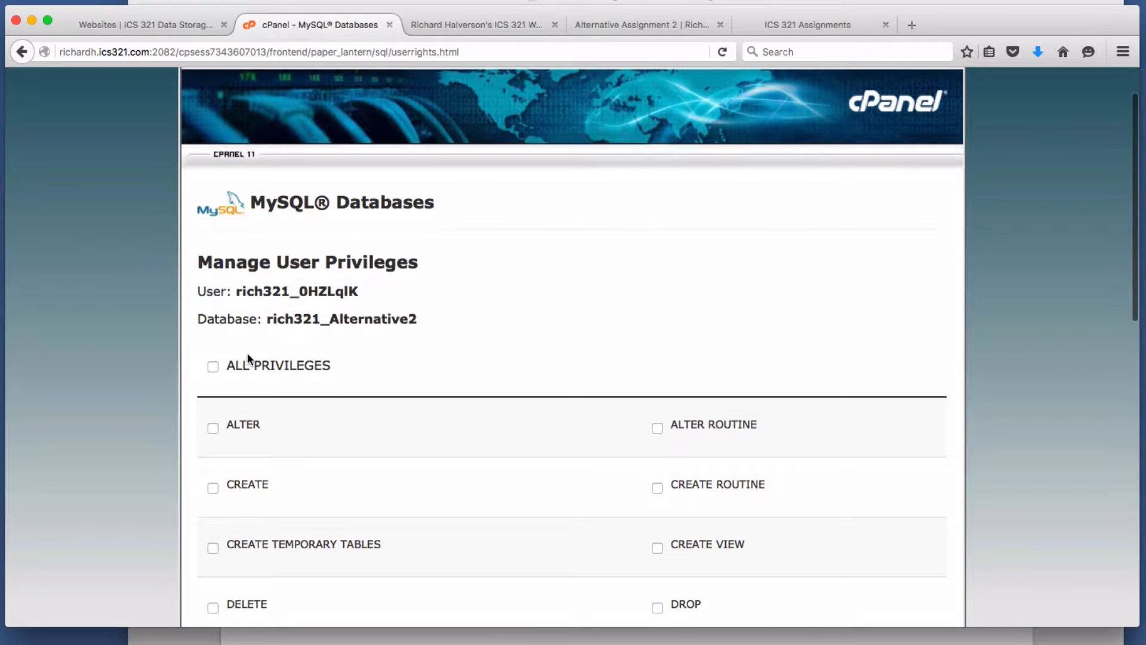
{"action": "left_click", "coordinate": [213, 367]}
{"action": "scroll", "coordinate": [590, 360], "scroll_direction": "down", "scroll_amount": 10}
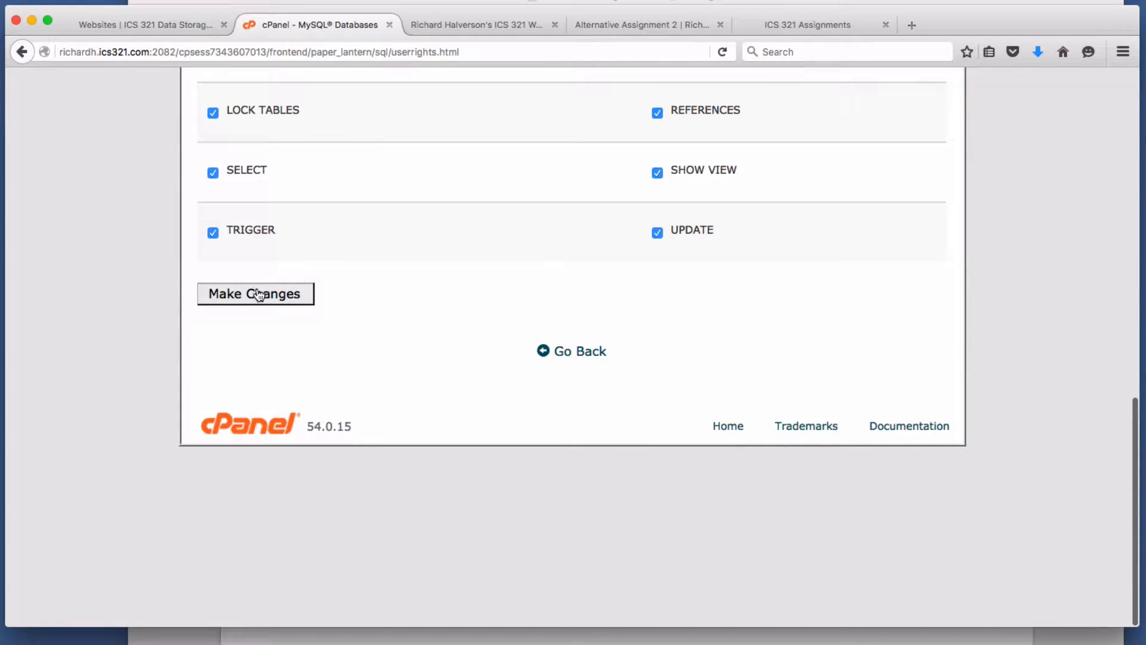
{"action": "left_click", "coordinate": [258, 294]}
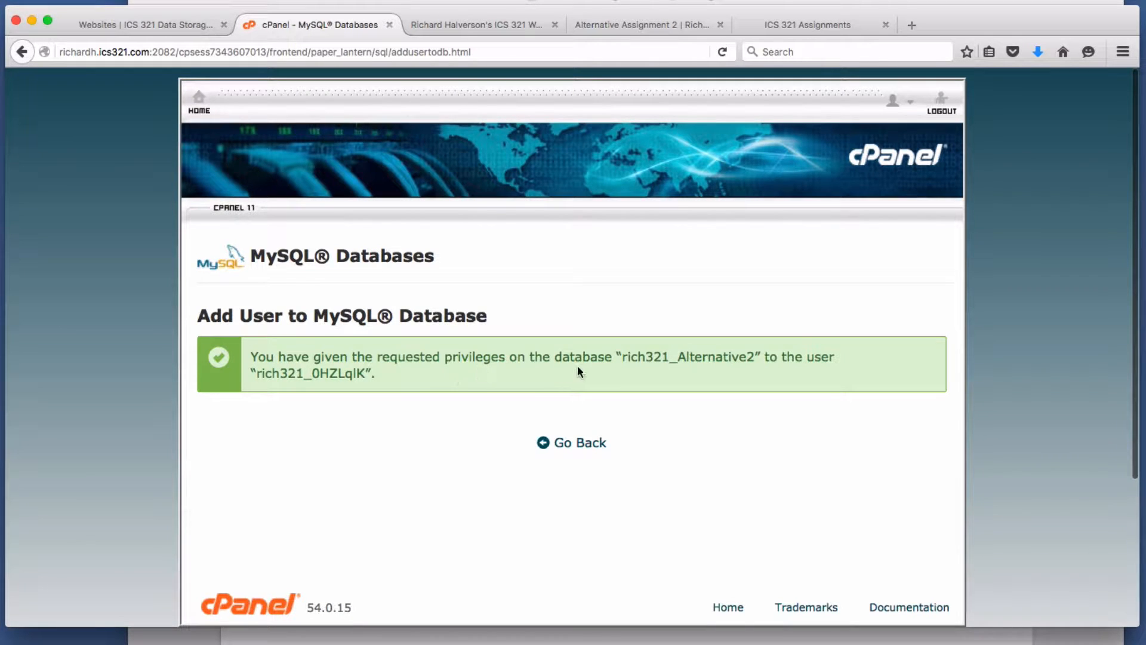
{"action": "double_click", "coordinate": [328, 375]}
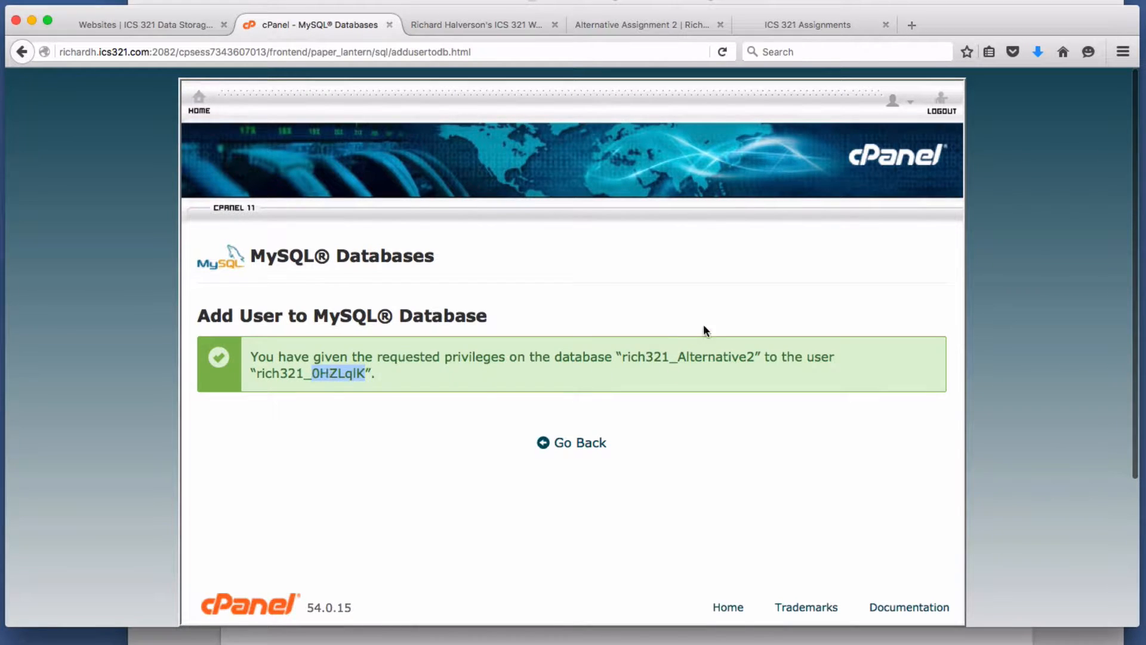
{"action": "double_click", "coordinate": [689, 361]}
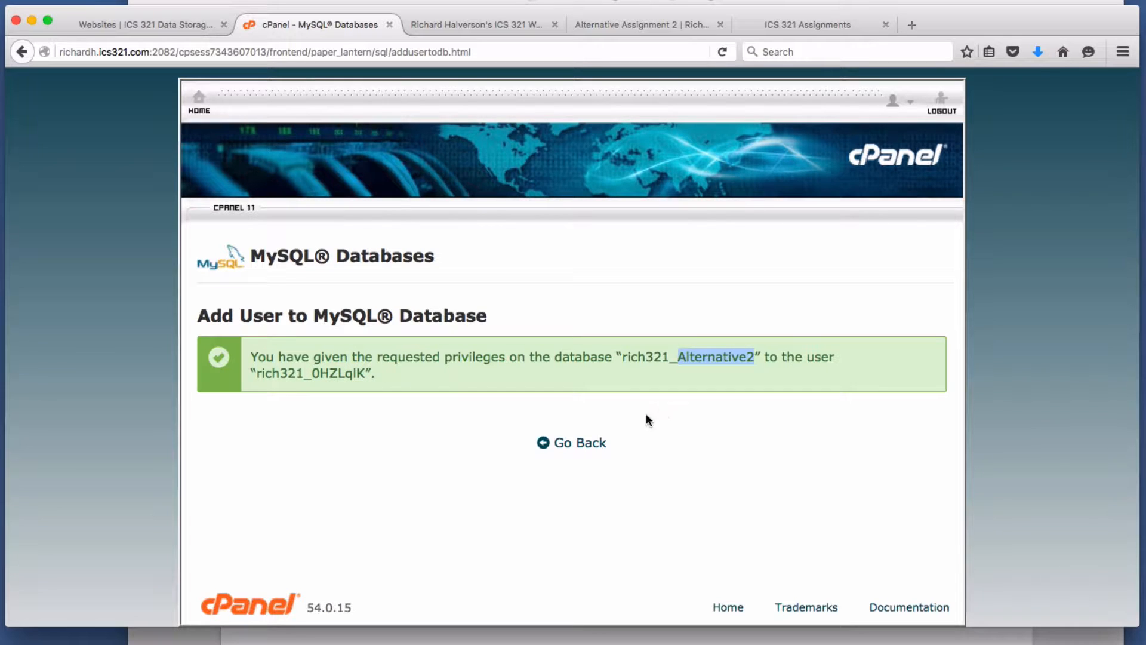
{"action": "left_click", "coordinate": [568, 446]}
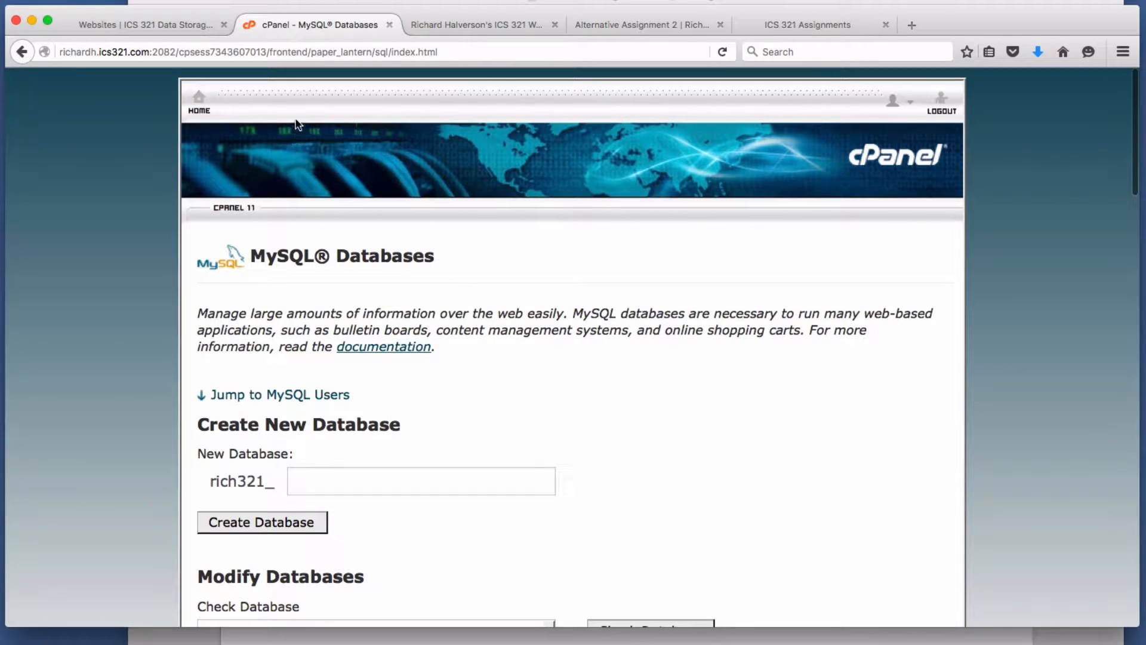
- Review the assignment steps slide, then launch phpMyAdmin from the cPanel home Databases section
{"action": "left_click", "coordinate": [305, 6]}
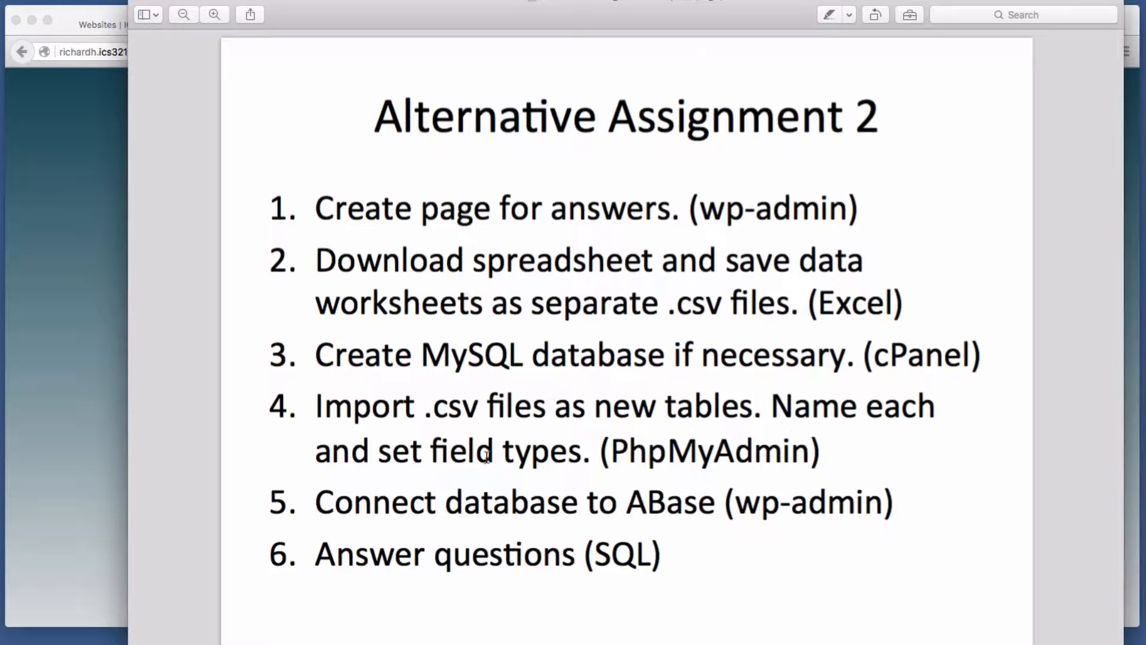
{"action": "left_click", "coordinate": [124, 231]}
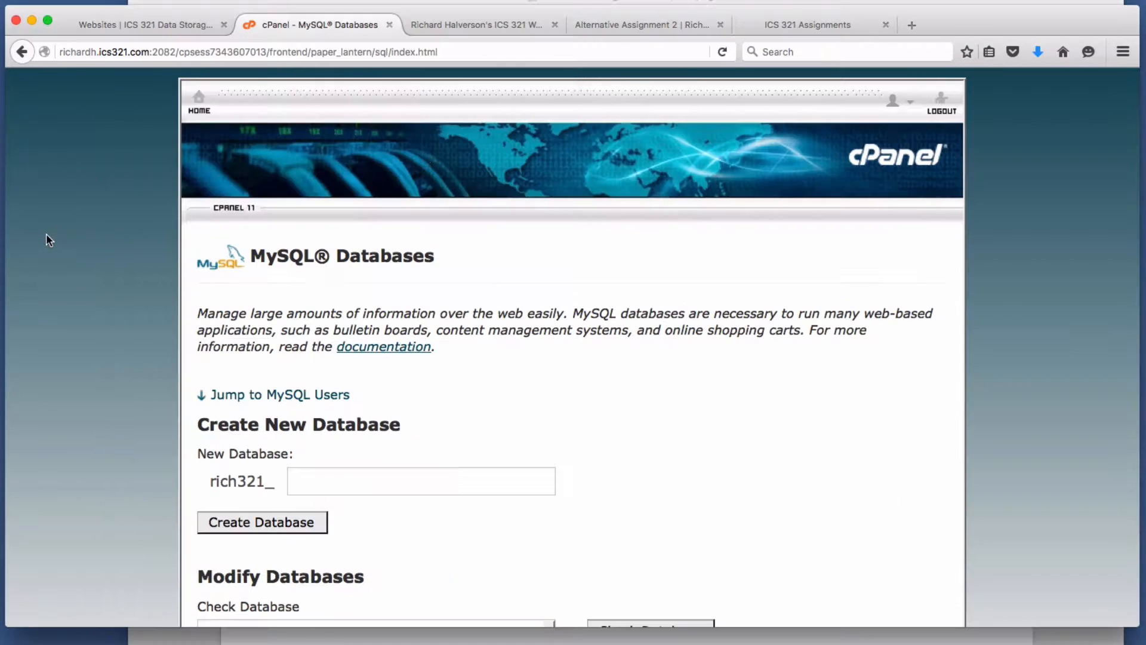
{"action": "left_click", "coordinate": [199, 102]}
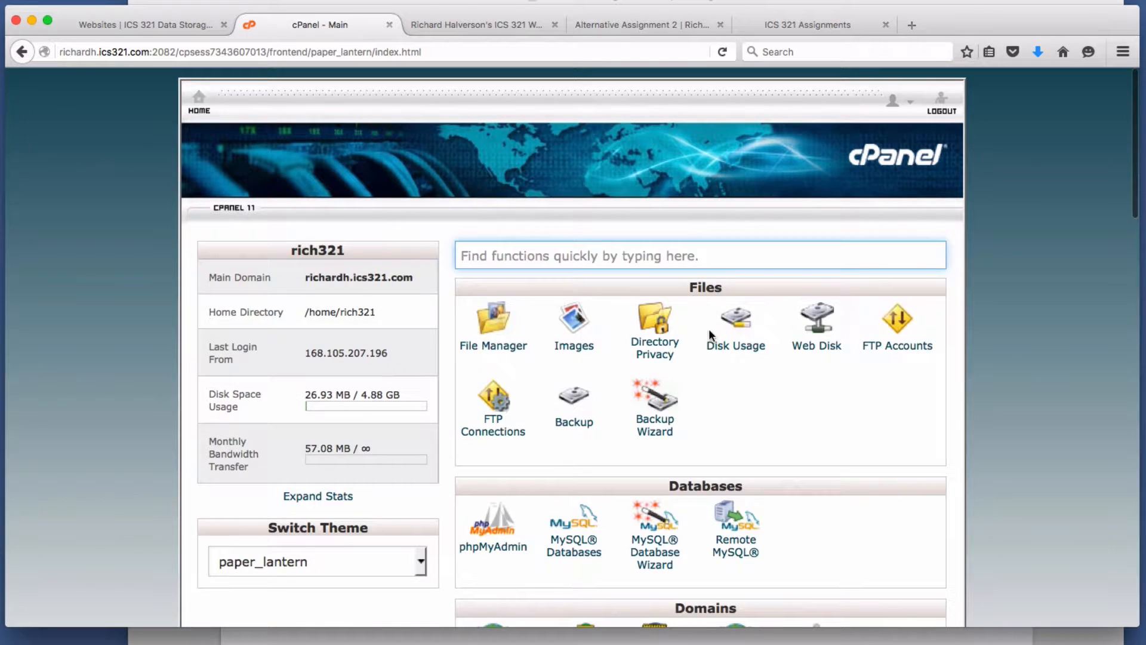
{"action": "scroll", "coordinate": [711, 325], "scroll_direction": "down", "scroll_amount": 3}
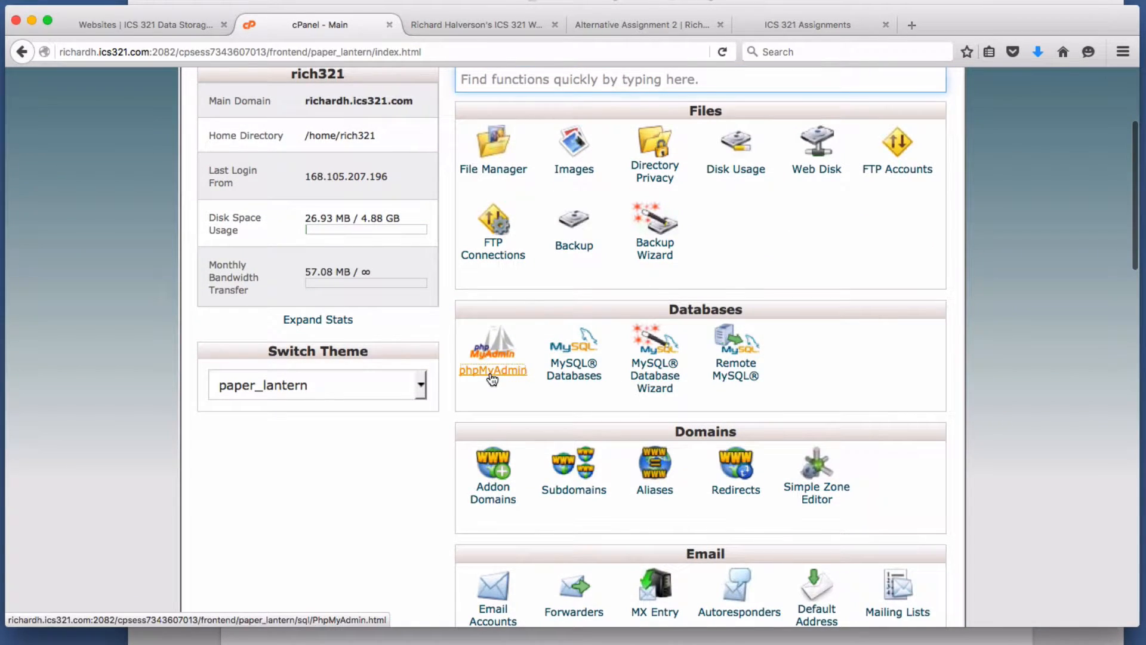
{"action": "left_click", "coordinate": [491, 373]}
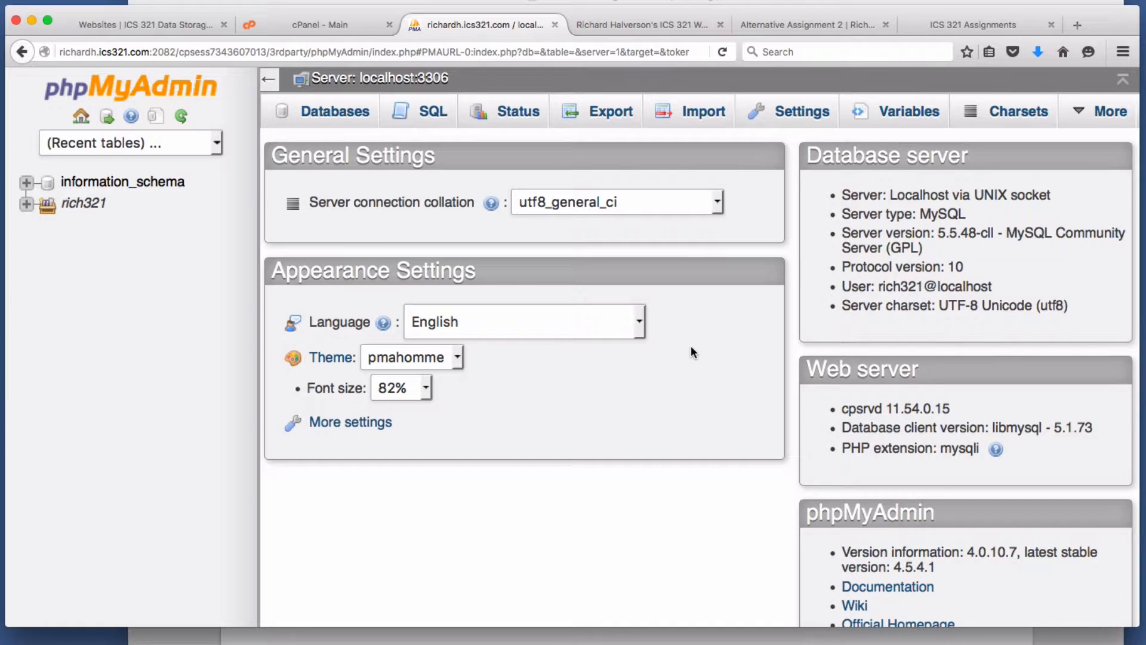
- Expand the account's databases, select rich321_Alternative2, and go to its Import page
{"action": "left_click", "coordinate": [26, 205]}
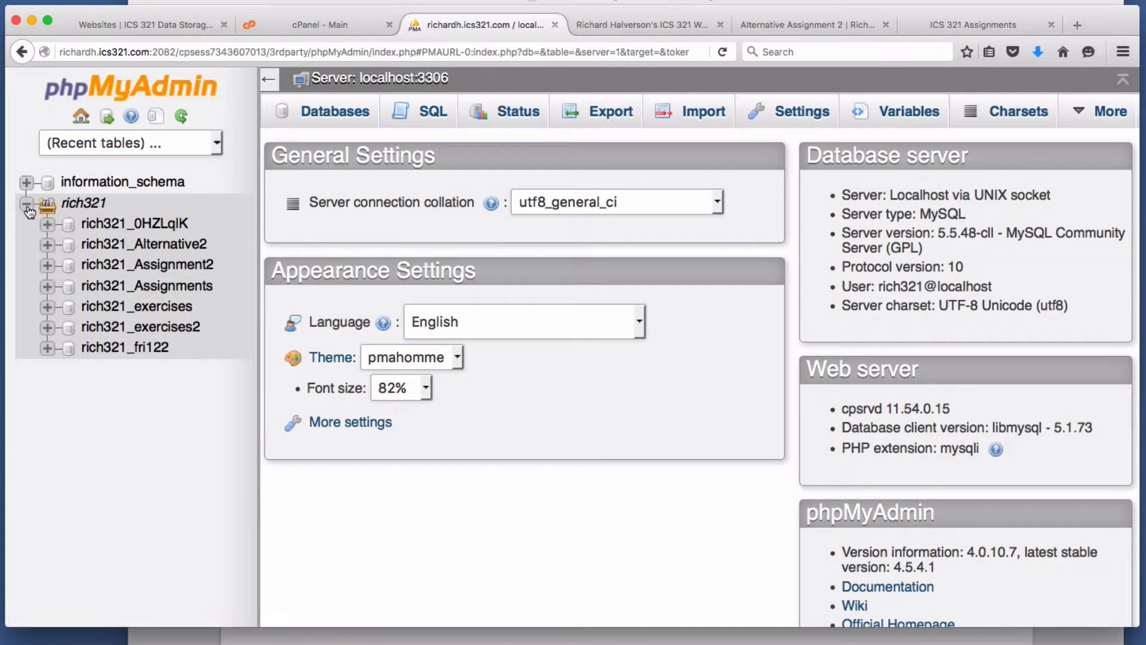
{"action": "left_click", "coordinate": [165, 251]}
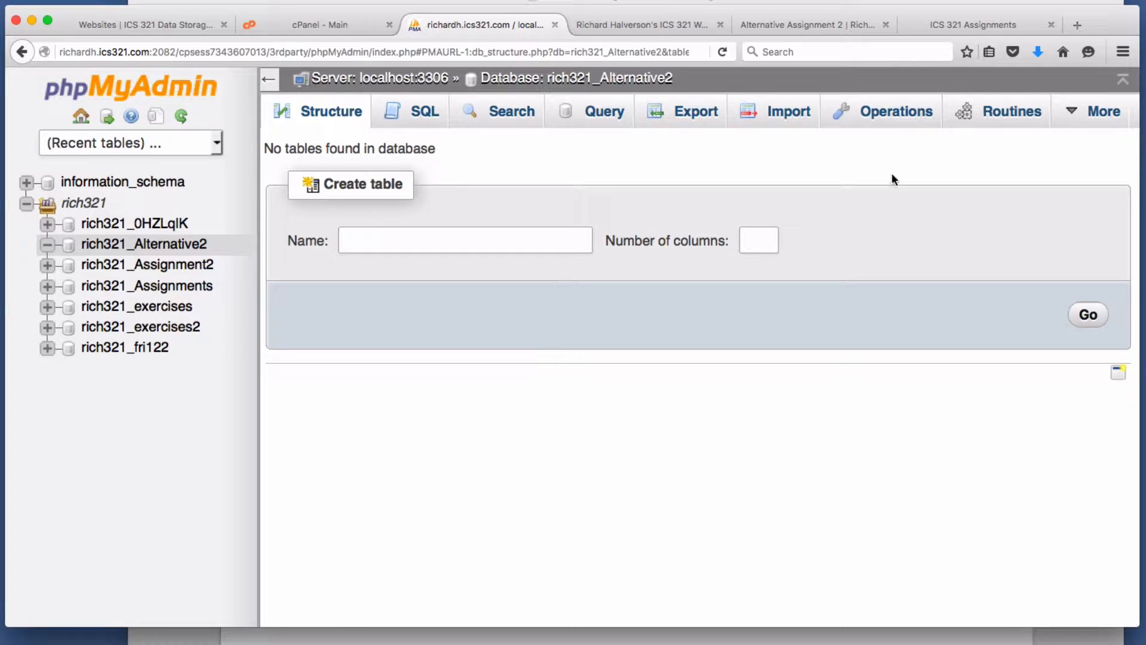
{"action": "left_click", "coordinate": [788, 116]}
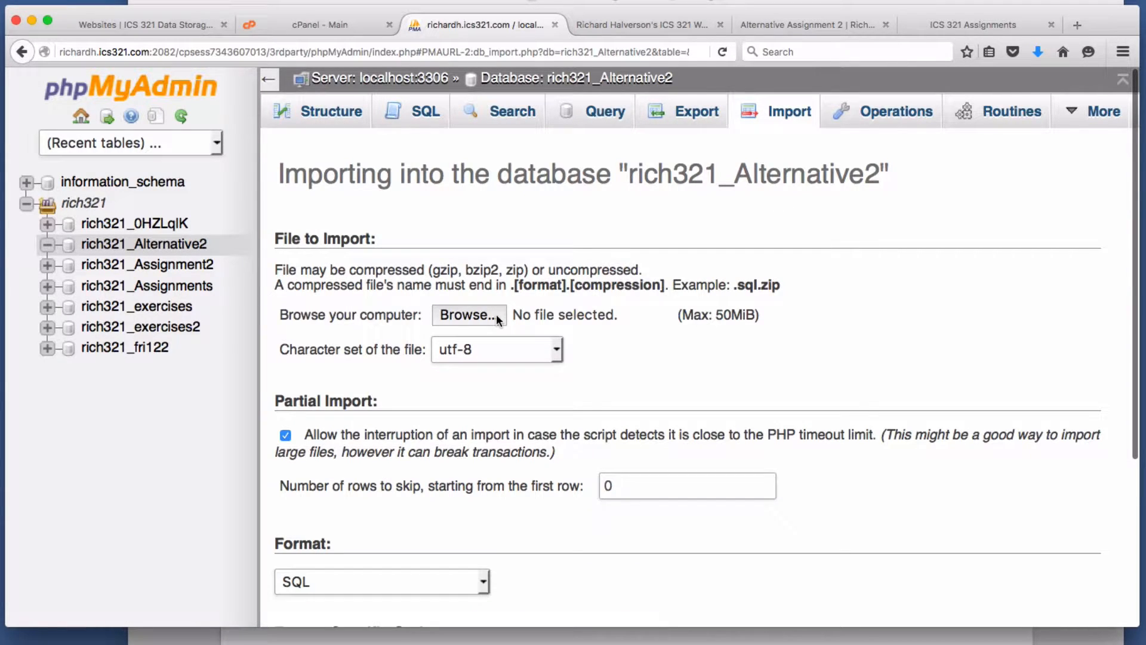
- Import Desktop/ICS 321/Alternative Assignment 2/EMPLOYEE.csv with the first line as column names
{"action": "left_click", "coordinate": [468, 315]}
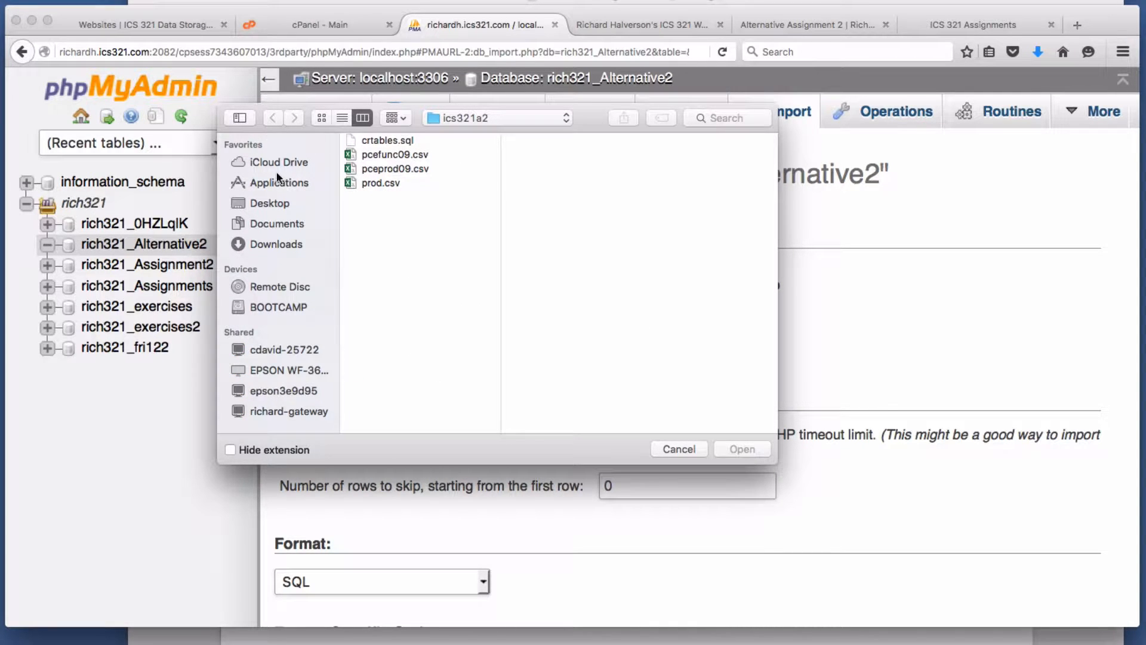
{"action": "left_click", "coordinate": [270, 203]}
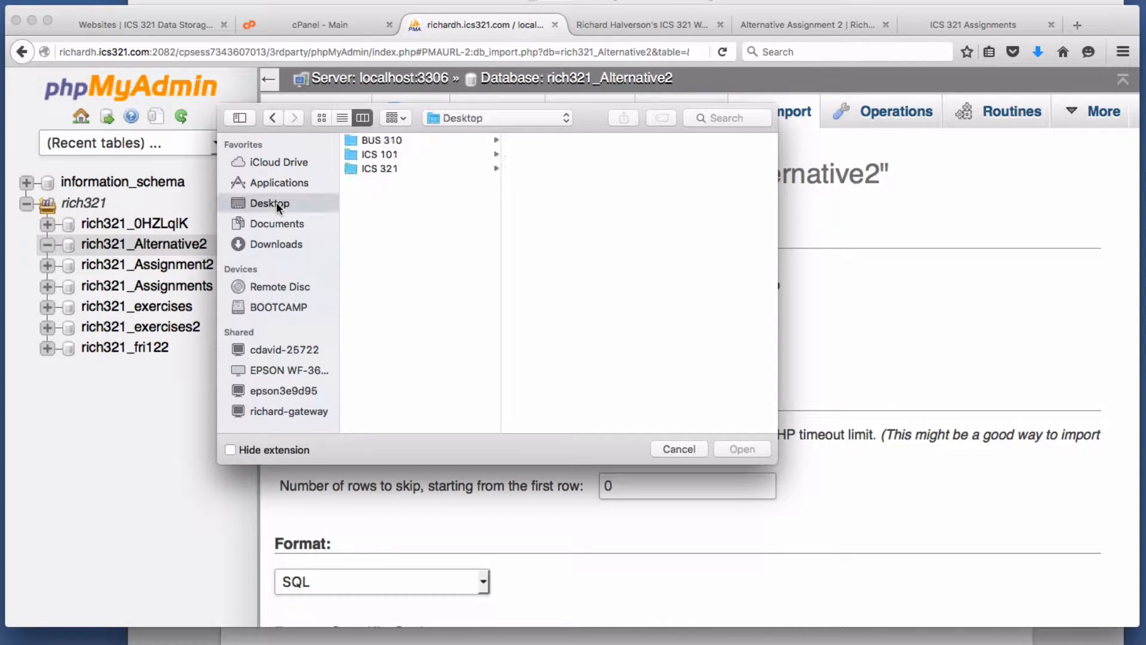
{"action": "left_click", "coordinate": [383, 170]}
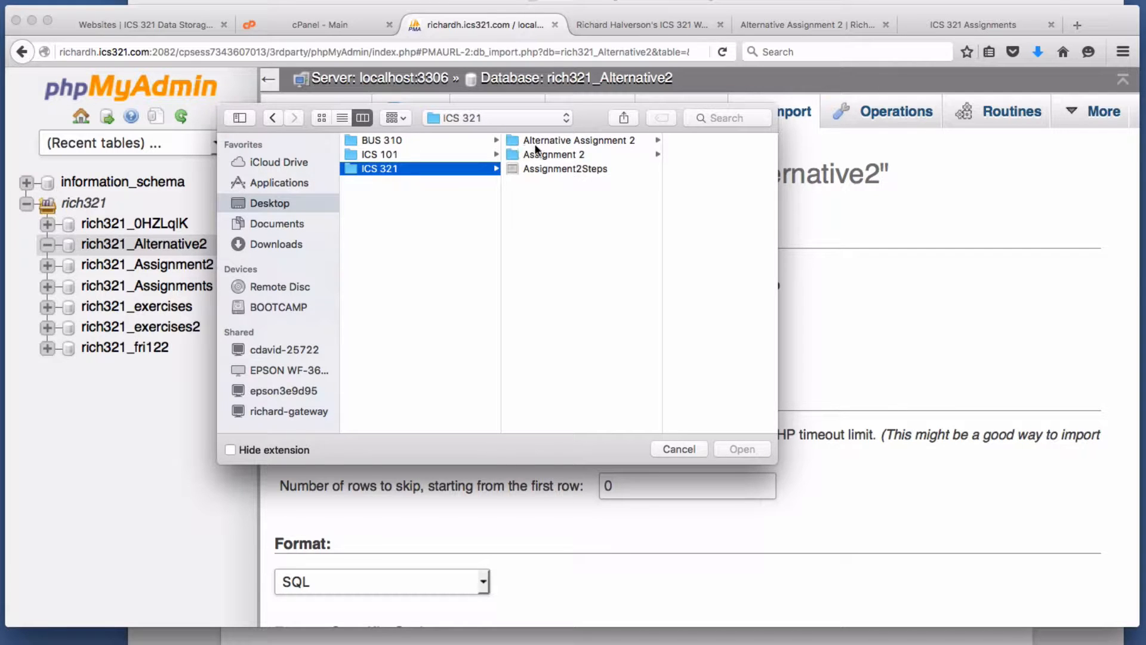
{"action": "left_click", "coordinate": [535, 143]}
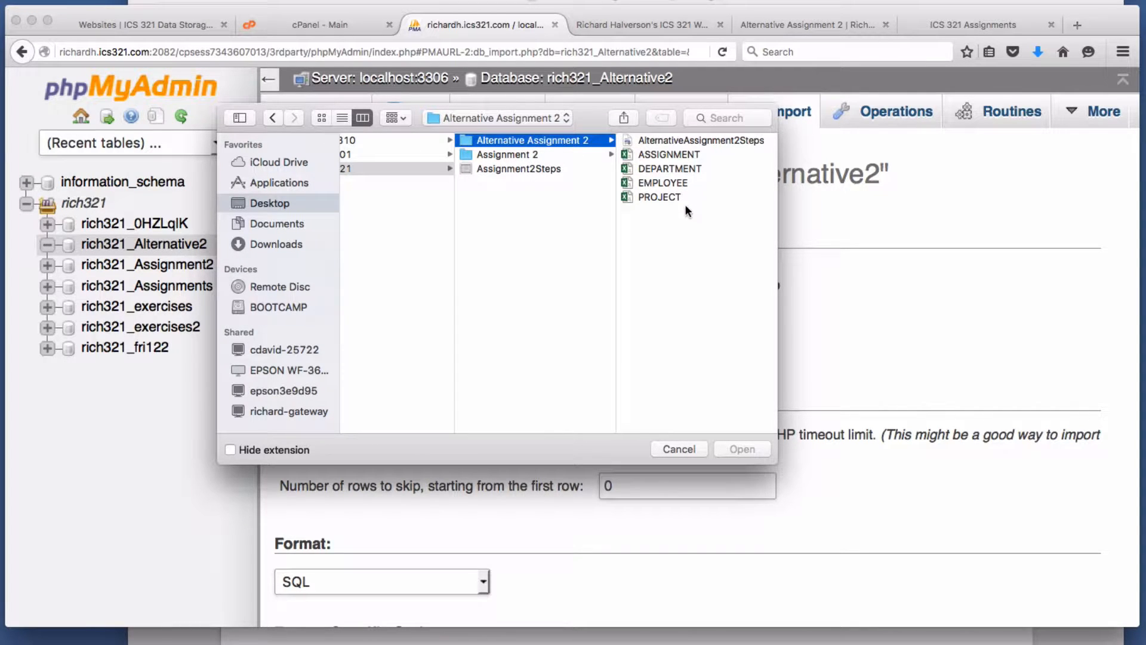
{"action": "left_click", "coordinate": [656, 183]}
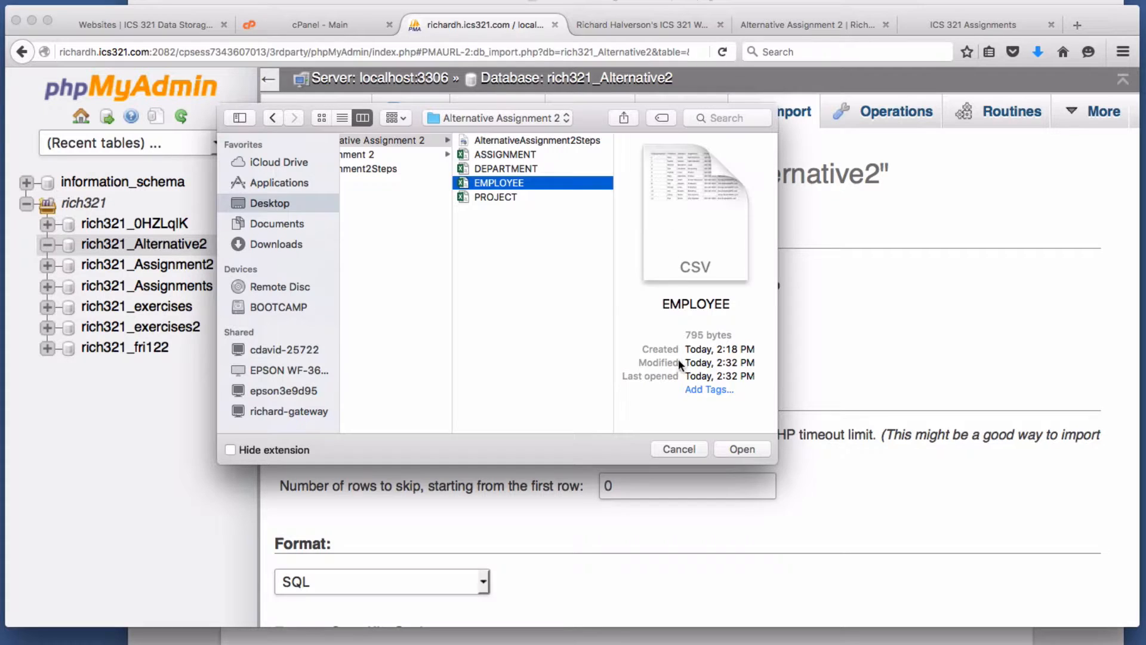
{"action": "left_click", "coordinate": [750, 447]}
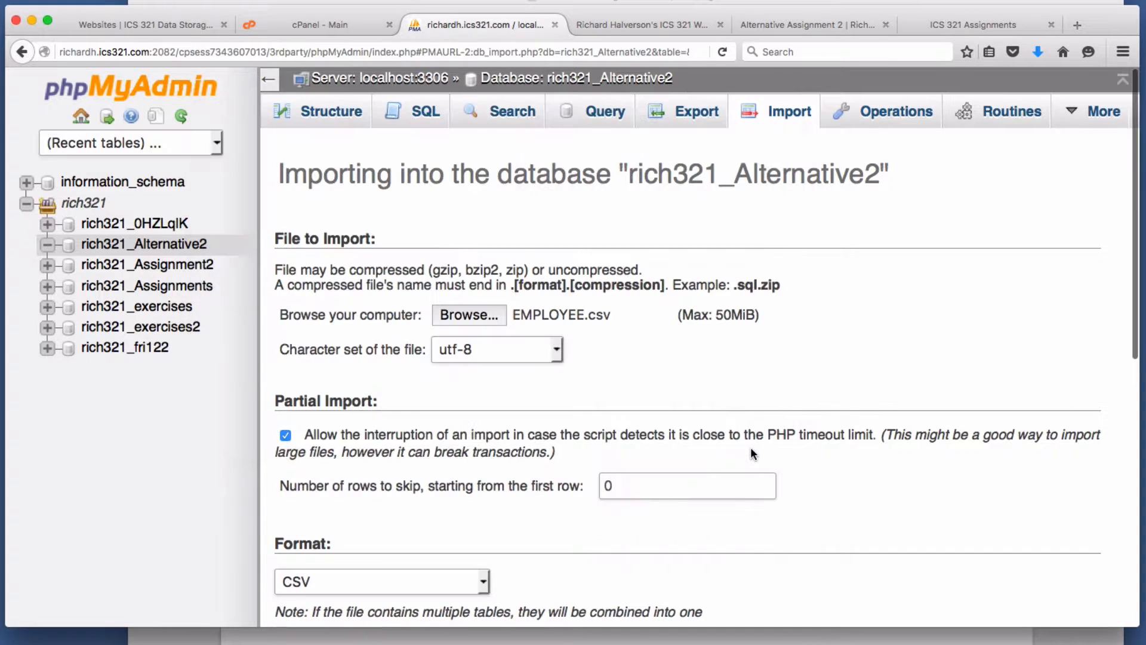
{"action": "scroll", "coordinate": [750, 446], "scroll_direction": "down", "scroll_amount": 3}
{"action": "scroll", "coordinate": [751, 440], "scroll_direction": "down", "scroll_amount": 5}
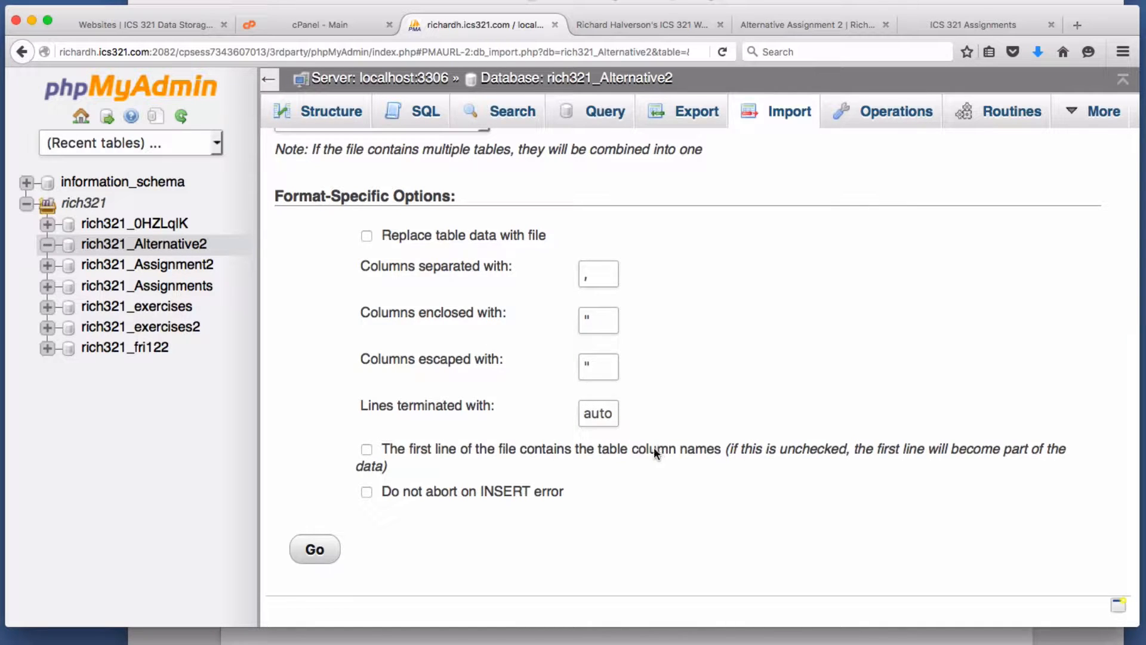
{"action": "left_click", "coordinate": [368, 449]}
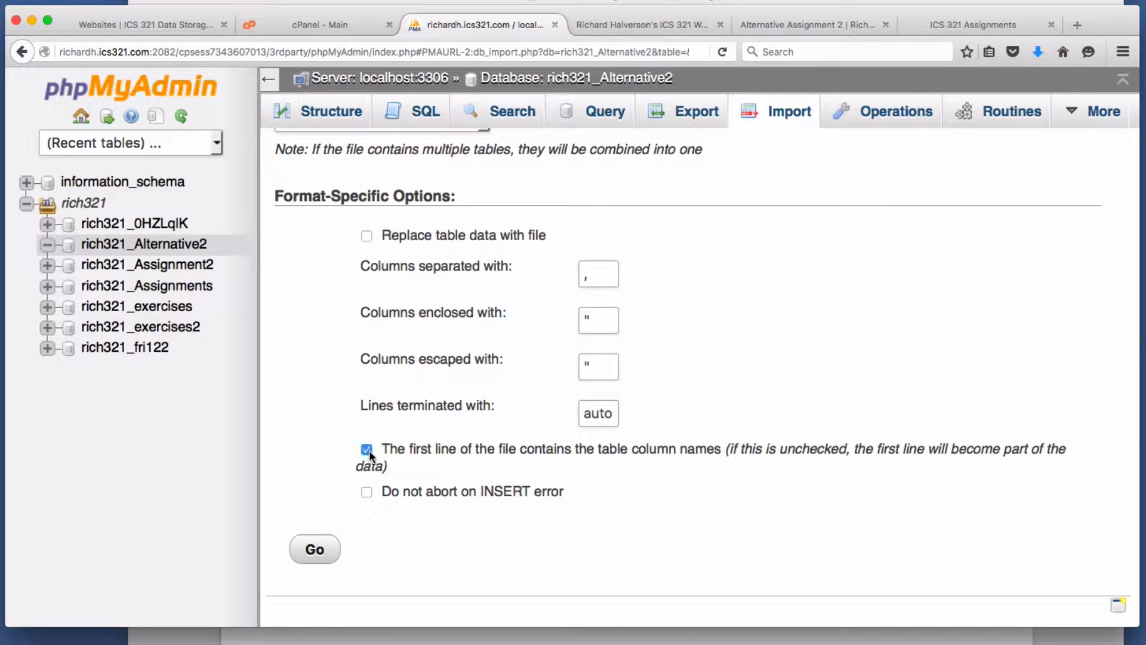
{"action": "left_click", "coordinate": [316, 550]}
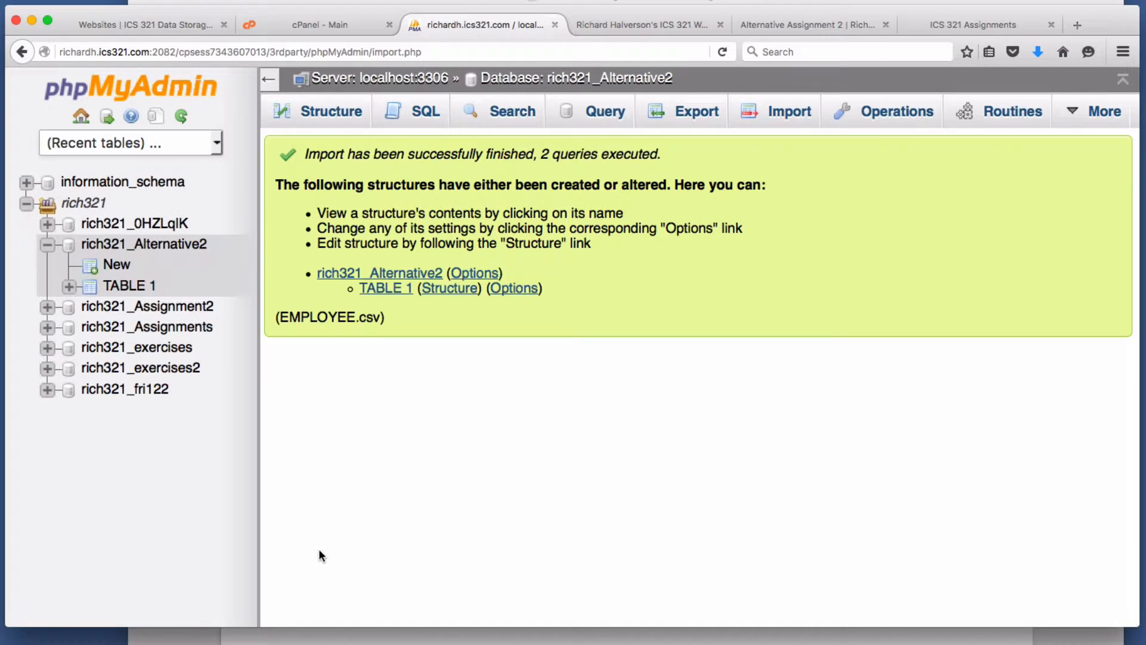
- Browse the rows of the newly imported TABLE 1
{"action": "left_click", "coordinate": [126, 286]}
{"action": "scroll", "coordinate": [639, 433], "scroll_direction": "down", "scroll_amount": 5}
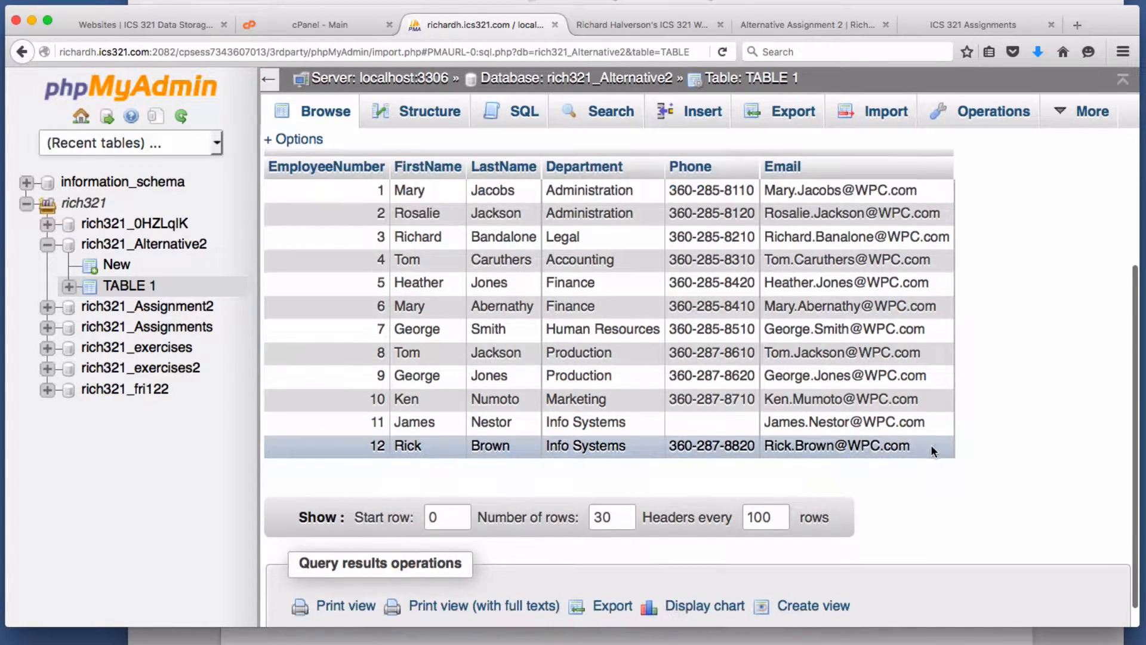
{"action": "scroll", "coordinate": [929, 446], "scroll_direction": "up", "scroll_amount": 5}
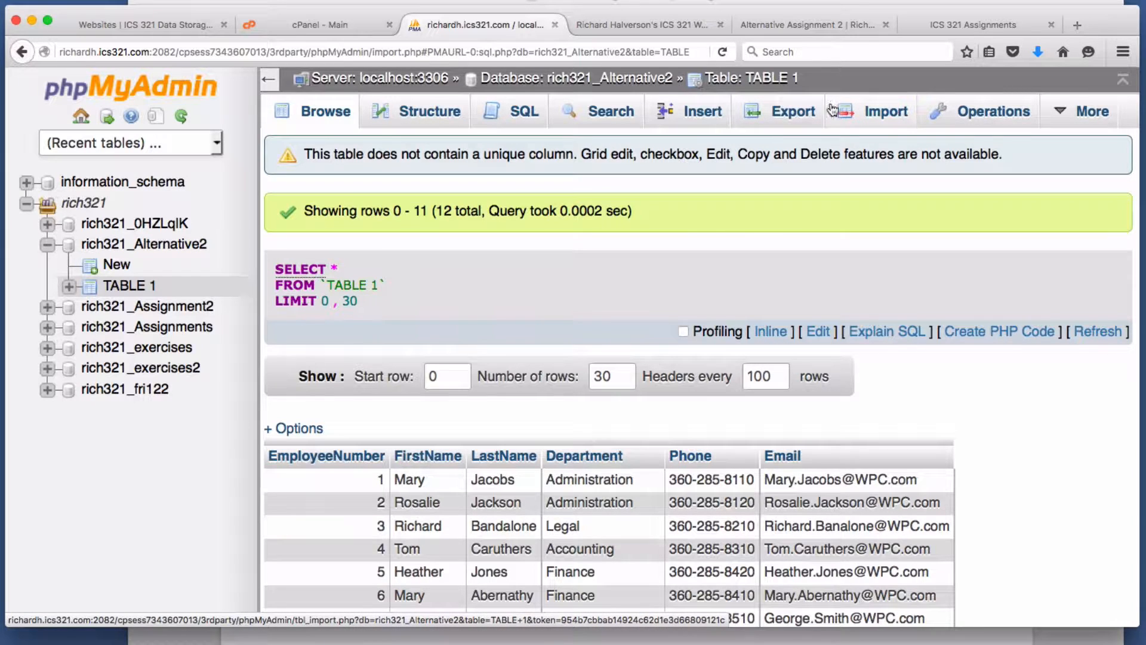
{"action": "left_click", "coordinate": [759, 80]}
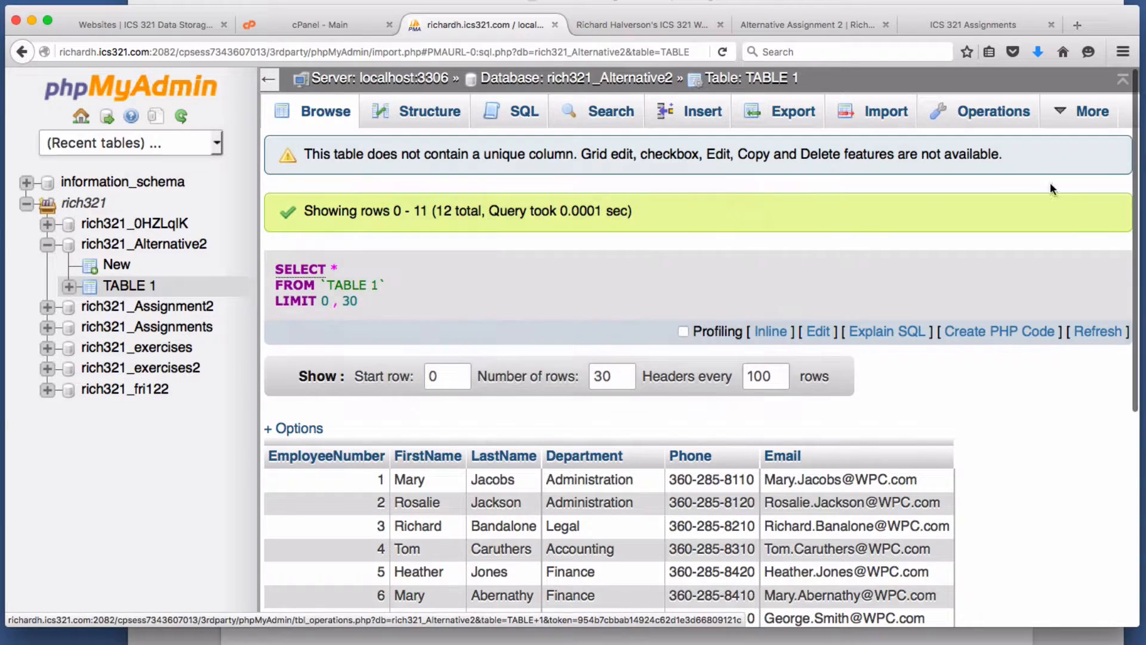
- In Operations, rename TABLE 1 to EMPLOYEE with the InnoDB engine, then return to the database
{"action": "left_click", "coordinate": [988, 113]}
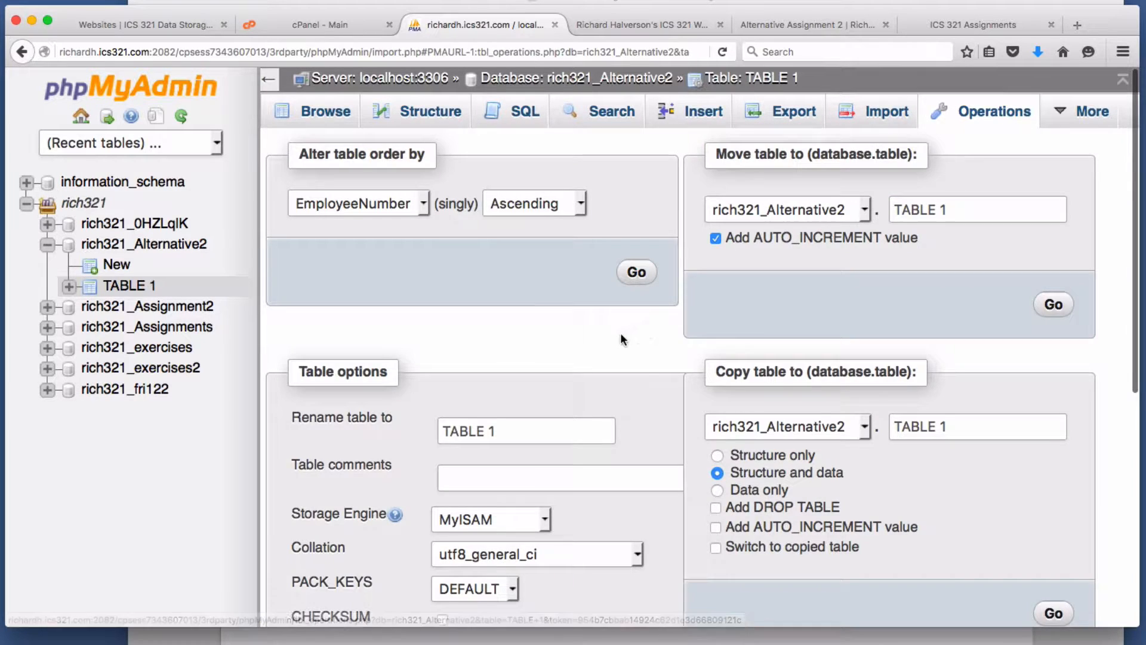
{"action": "scroll", "coordinate": [609, 340], "scroll_direction": "down", "scroll_amount": 2}
{"action": "triple_click", "coordinate": [531, 363]}
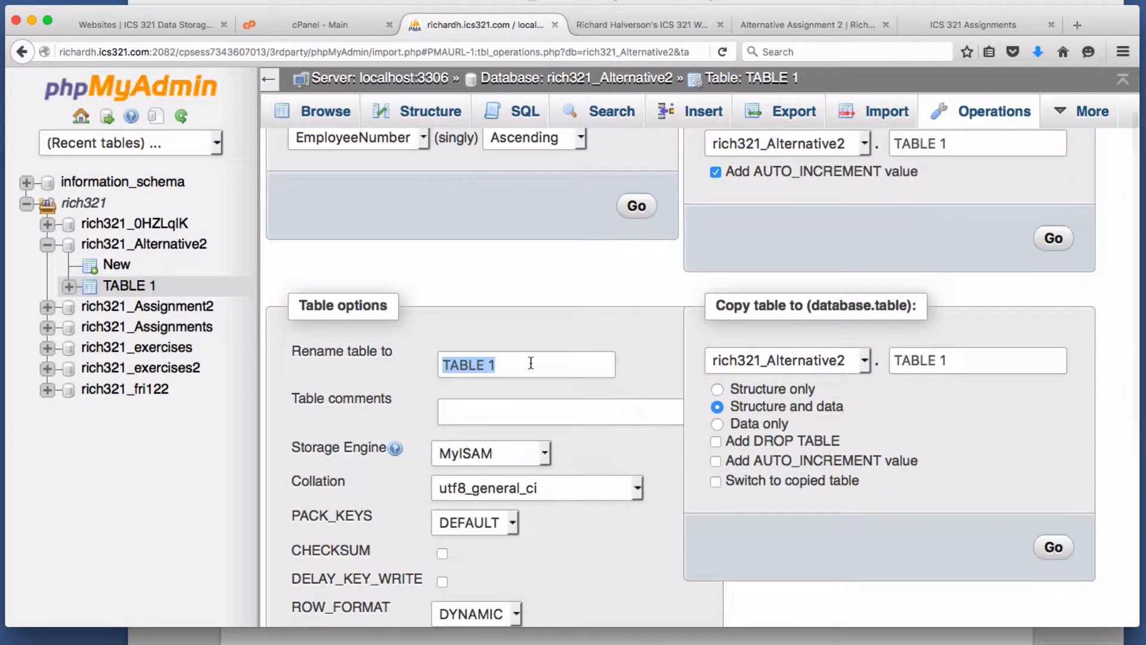
{"action": "type", "text": "e"}
{"action": "key", "text": "BackSpace"}
{"action": "type", "text": "EMP"}
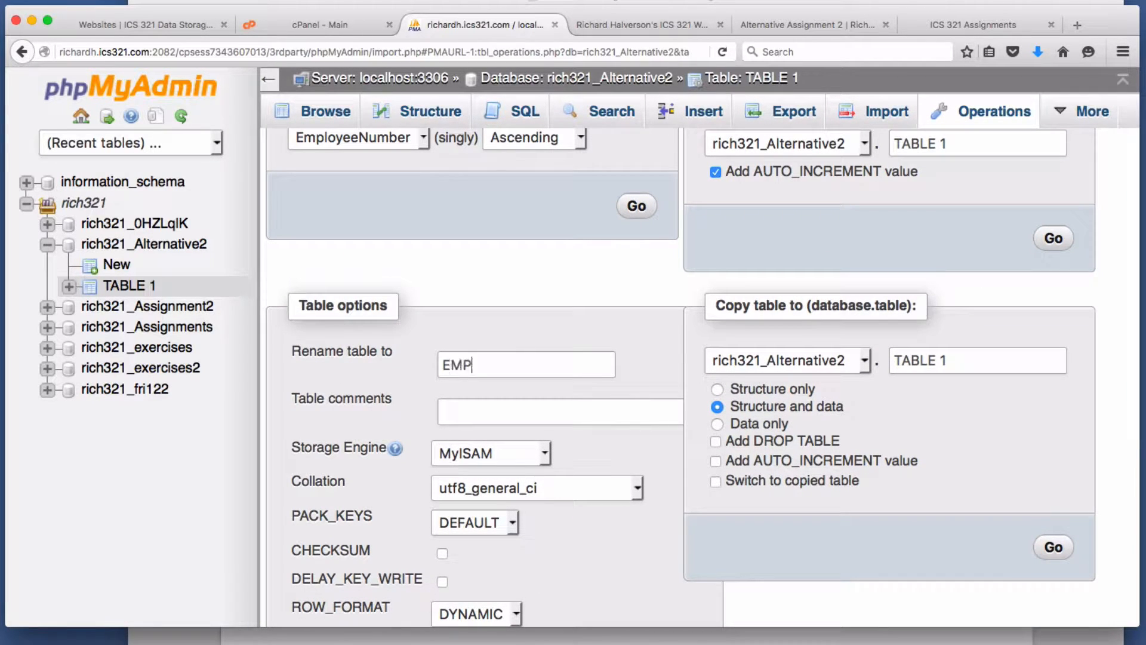
{"action": "type", "text": "LOYEE"}
{"action": "scroll", "coordinate": [617, 315], "scroll_direction": "down", "scroll_amount": 5}
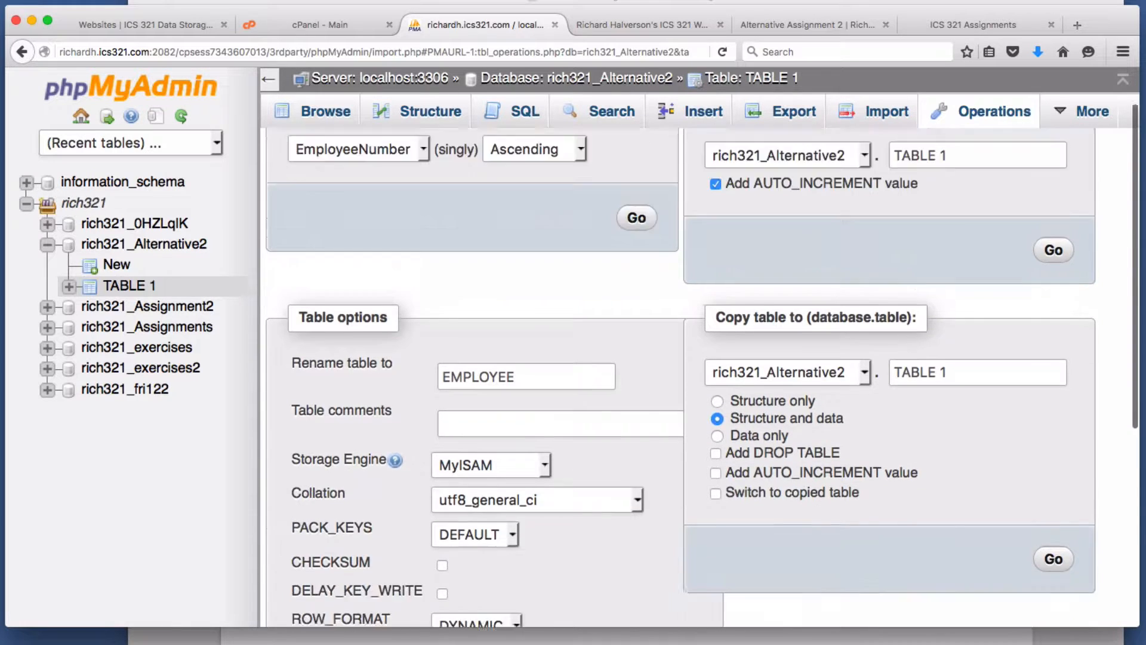
{"action": "left_click", "coordinate": [546, 266]}
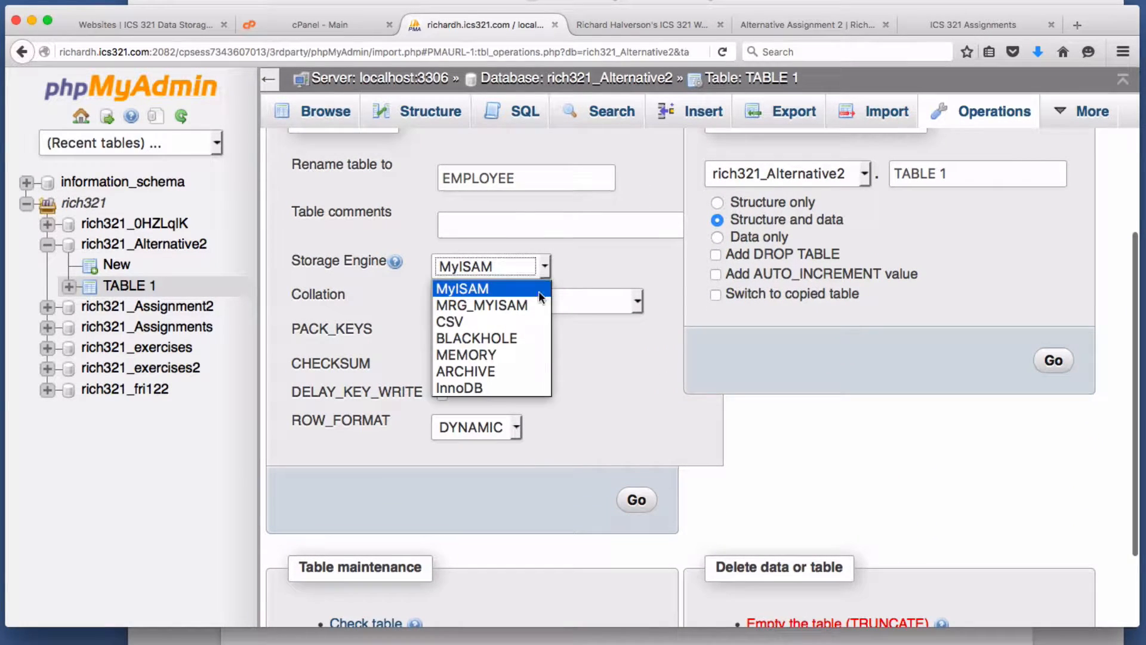
{"action": "left_click", "coordinate": [500, 389]}
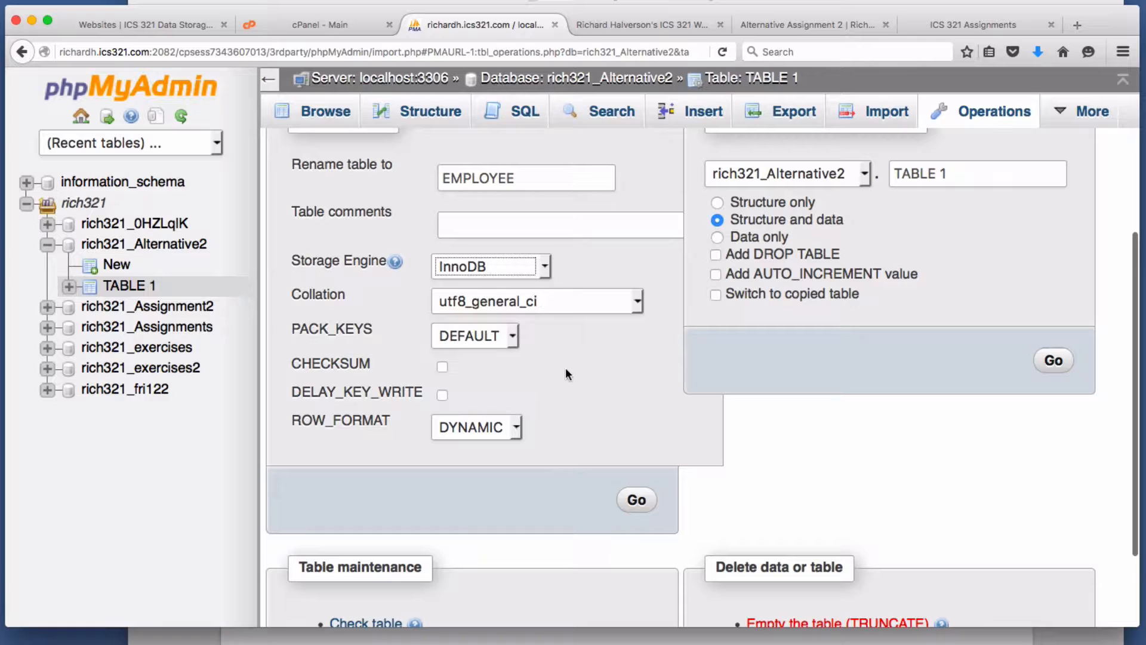
{"action": "left_click", "coordinate": [642, 501]}
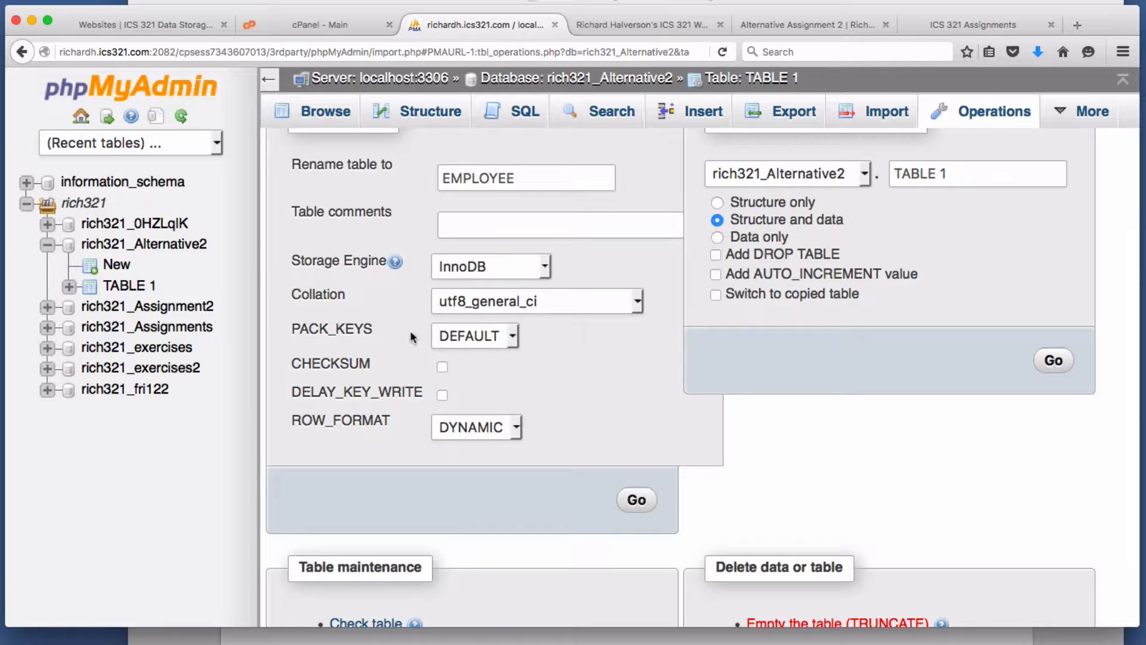
{"action": "left_click", "coordinate": [608, 82]}
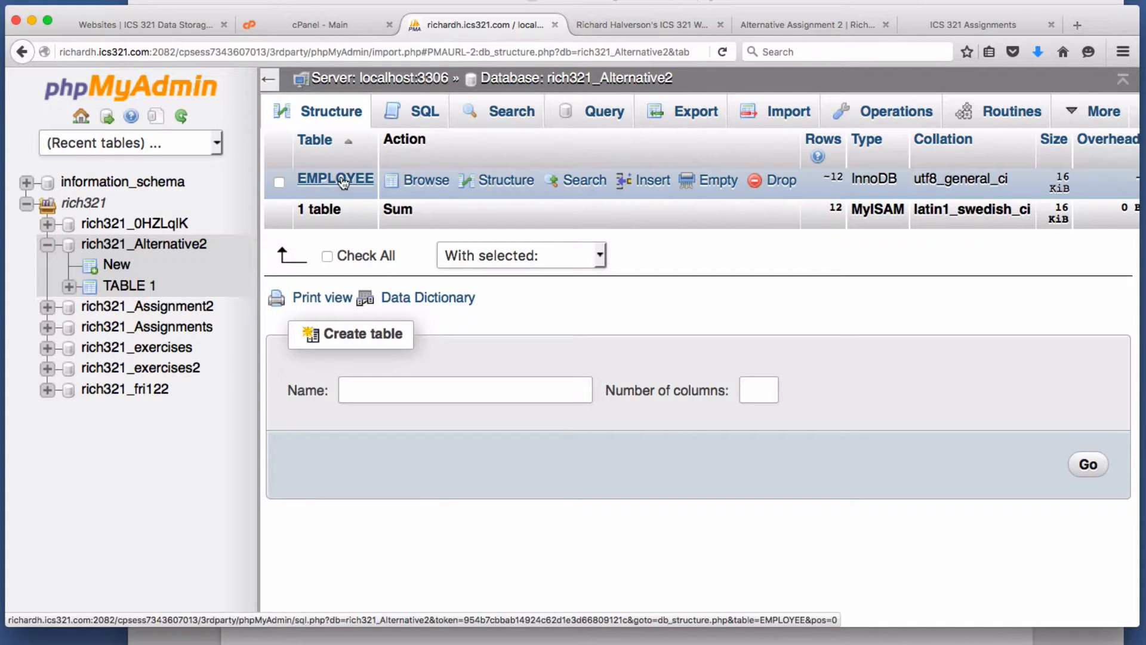
- Import DEPARTMENT.csv with the first line as column names
{"action": "left_click", "coordinate": [787, 118]}
{"action": "left_click", "coordinate": [481, 312]}
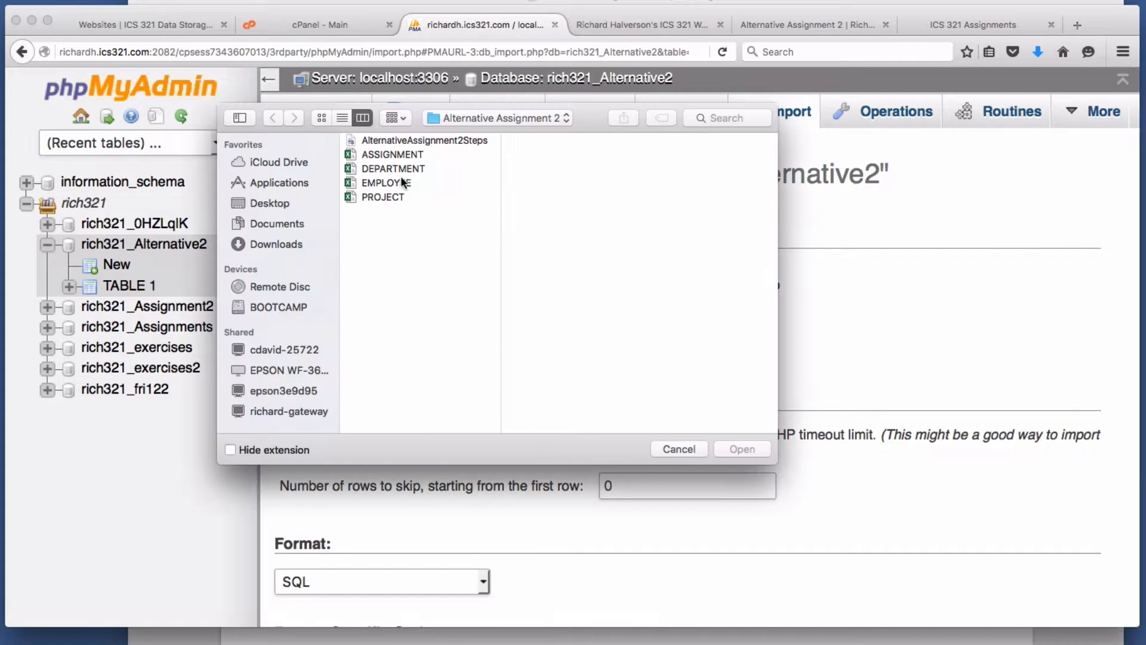
{"action": "left_click", "coordinate": [399, 169]}
{"action": "left_click", "coordinate": [742, 449]}
{"action": "scroll", "coordinate": [506, 362], "scroll_direction": "down", "scroll_amount": 10}
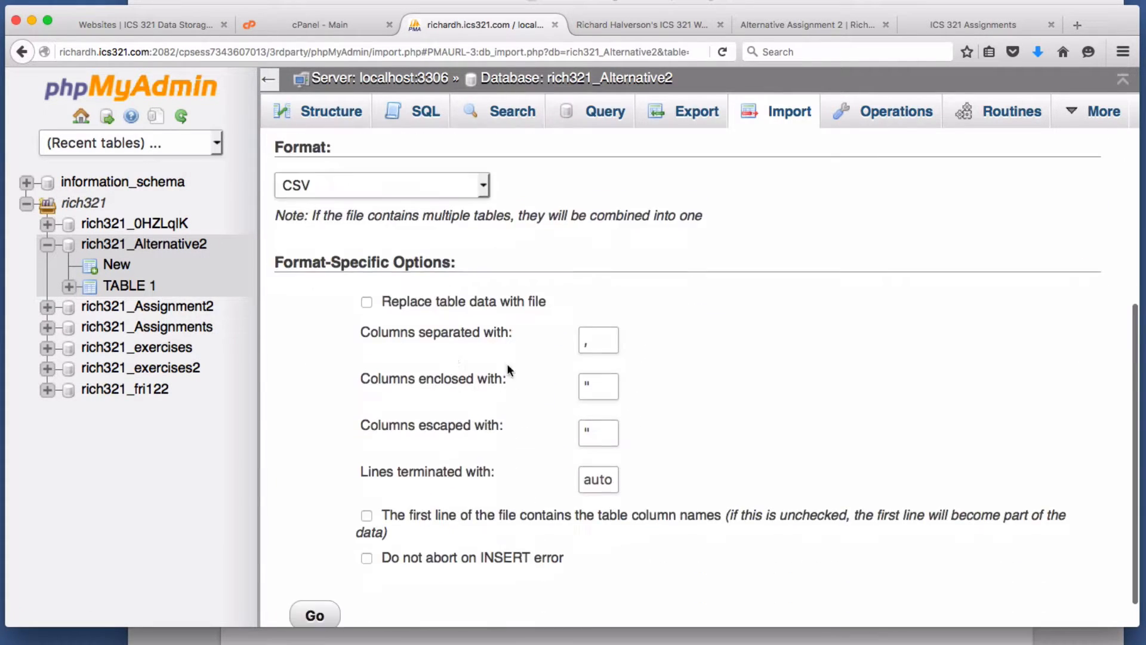
{"action": "left_click", "coordinate": [366, 481]}
{"action": "left_click", "coordinate": [315, 579]}
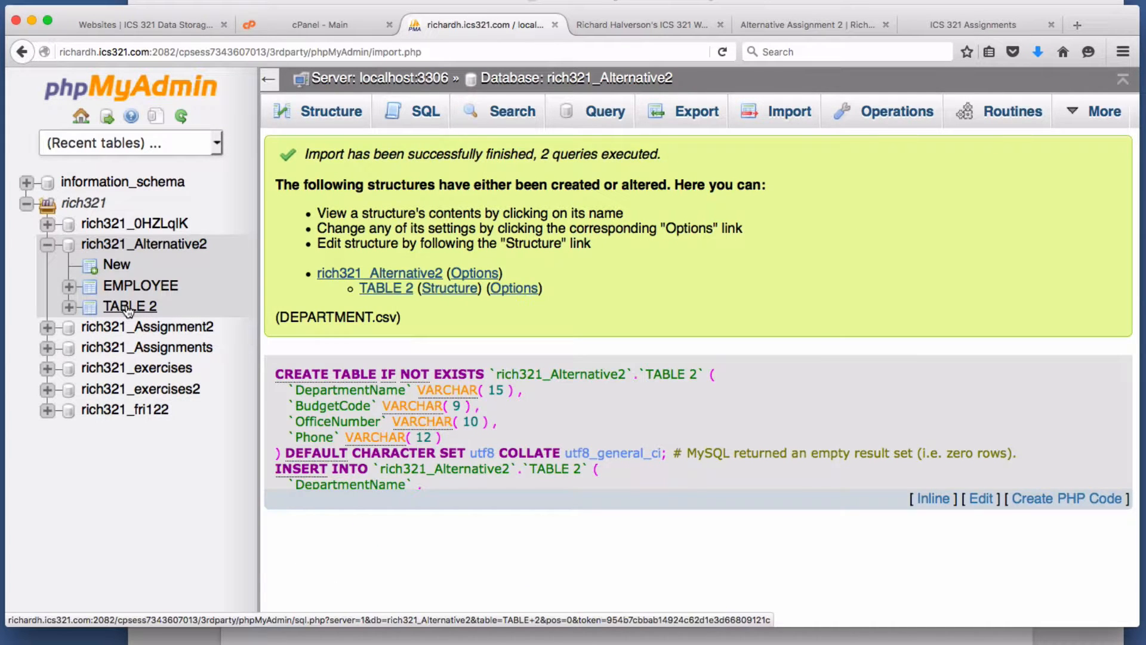
- Rename TABLE 2 to DEPARTMENT and set its storage engine to InnoDB
{"action": "left_click", "coordinate": [129, 305]}
{"action": "left_click", "coordinate": [979, 112]}
{"action": "triple_click", "coordinate": [471, 431]}
{"action": "type", "text": "DEPARTMENT"}
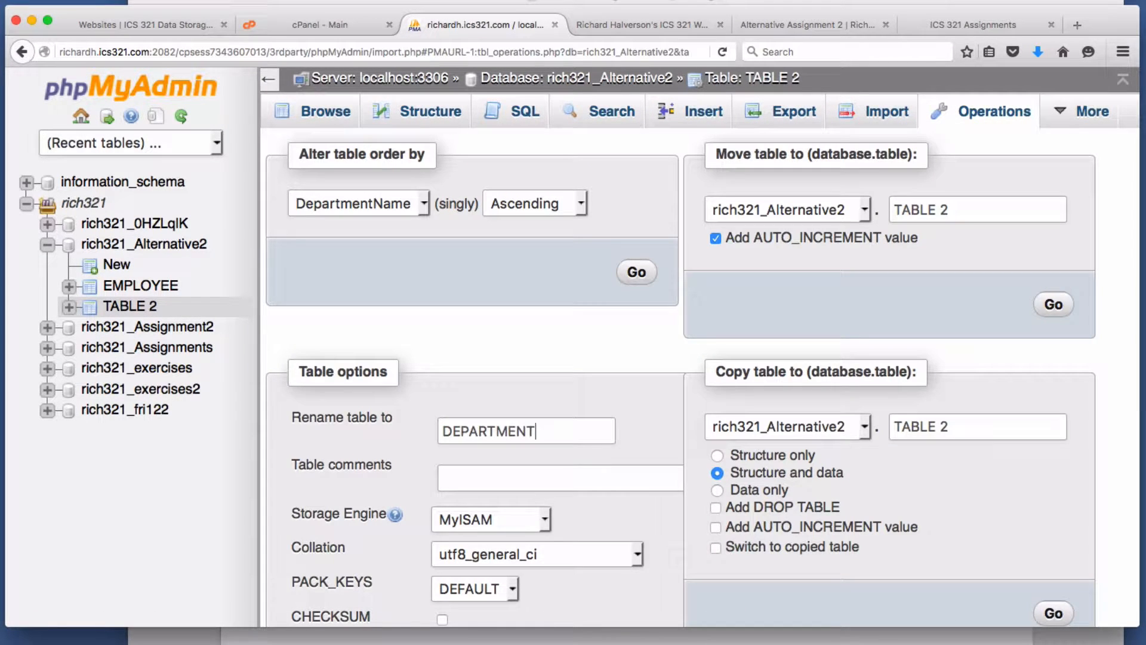
{"action": "left_click", "coordinate": [530, 519]}
{"action": "left_click", "coordinate": [462, 638]}
{"action": "scroll", "coordinate": [621, 549], "scroll_direction": "down", "scroll_amount": 5}
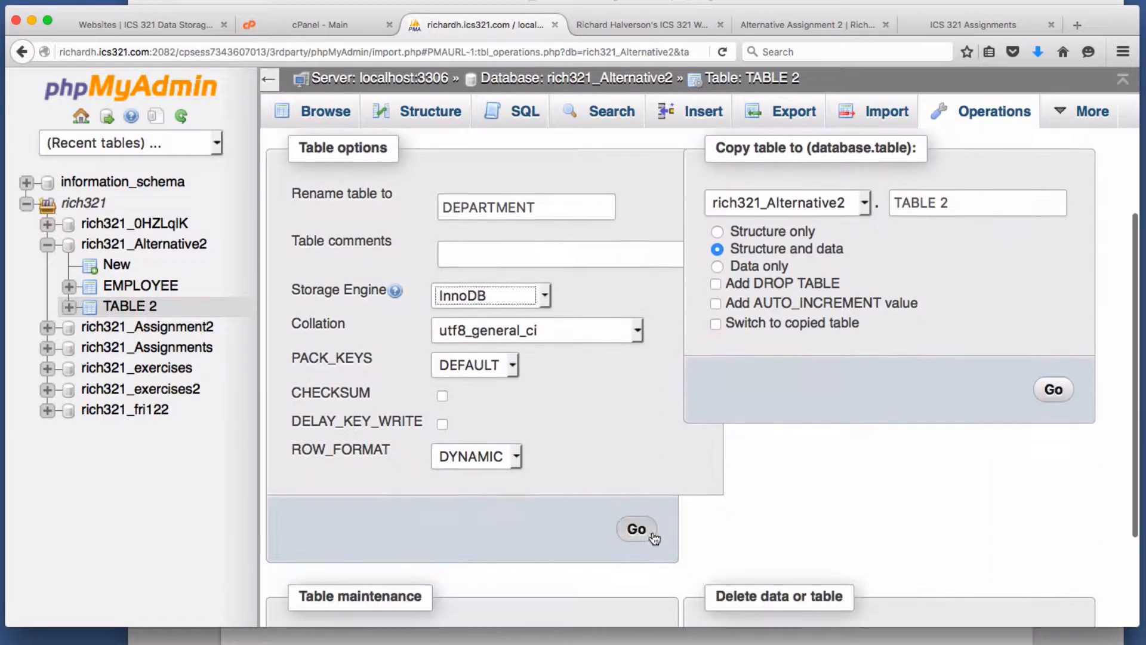
{"action": "left_click", "coordinate": [636, 510]}
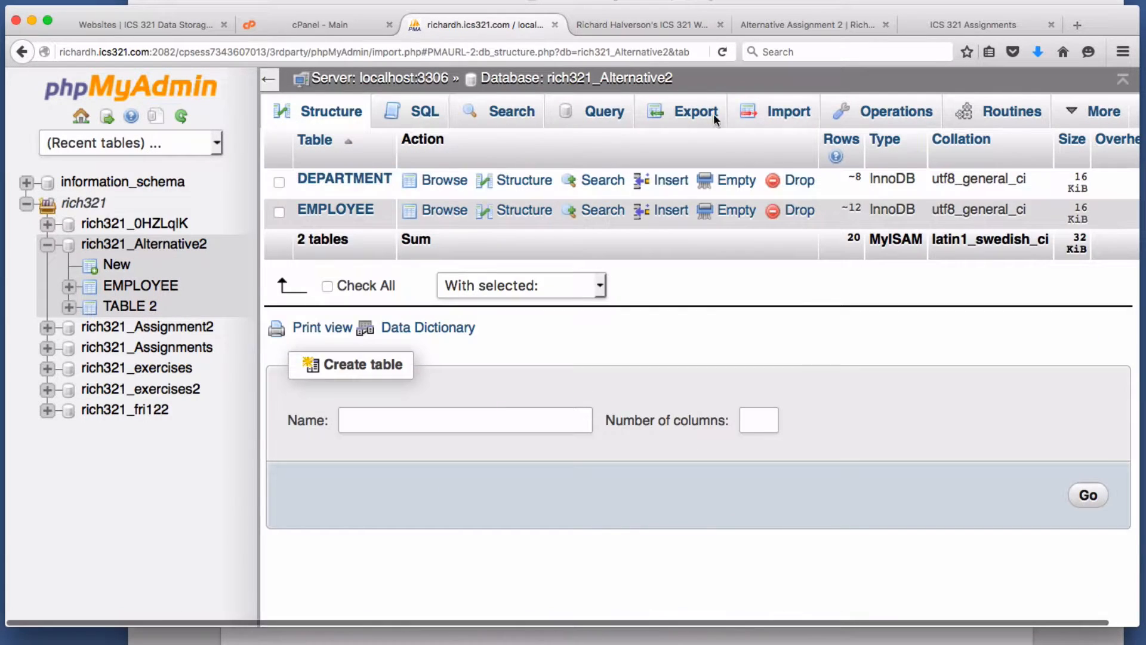
- Import PROJECT.csv with the first line as column names
{"action": "left_click", "coordinate": [740, 113]}
{"action": "left_click", "coordinate": [495, 312]}
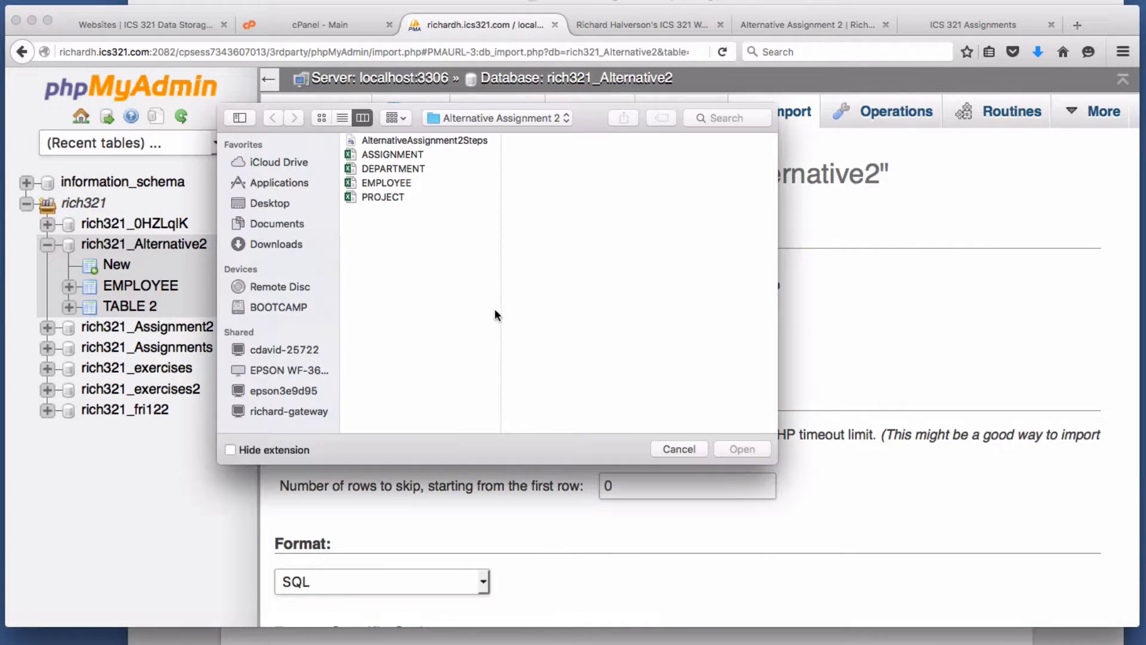
{"action": "left_click", "coordinate": [385, 197]}
{"action": "left_click", "coordinate": [740, 448]}
{"action": "scroll", "coordinate": [378, 481], "scroll_direction": "down", "scroll_amount": 10}
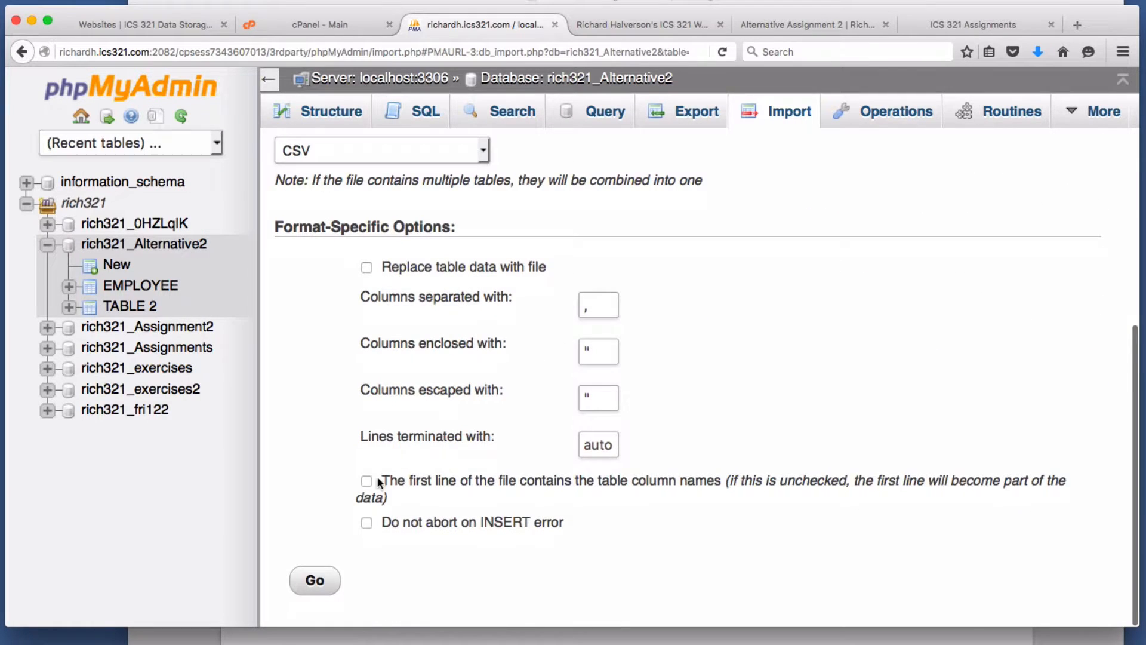
{"action": "left_click", "coordinate": [367, 481]}
{"action": "left_click", "coordinate": [316, 583]}
- Rename TABLE 3 to PROJECT on InnoDB, then return to the database's Import page
{"action": "left_click", "coordinate": [113, 327]}
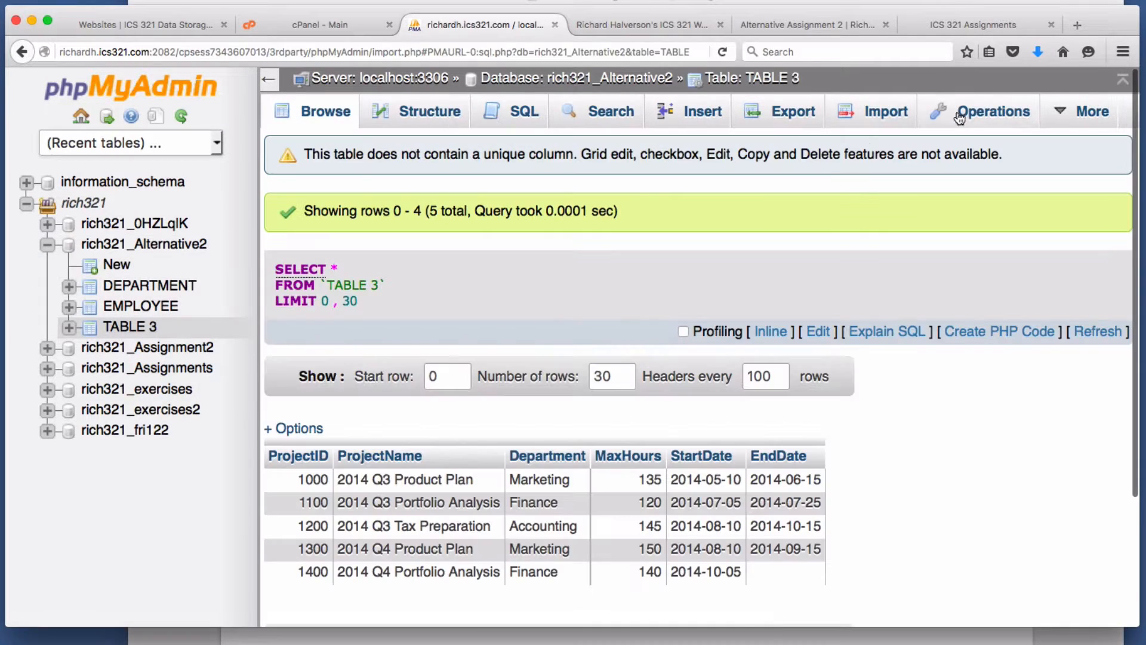
{"action": "left_click", "coordinate": [959, 114]}
{"action": "scroll", "coordinate": [520, 457], "scroll_direction": "down", "scroll_amount": 3}
{"action": "triple_click", "coordinate": [522, 182]}
{"action": "type", "text": "PROJE"}
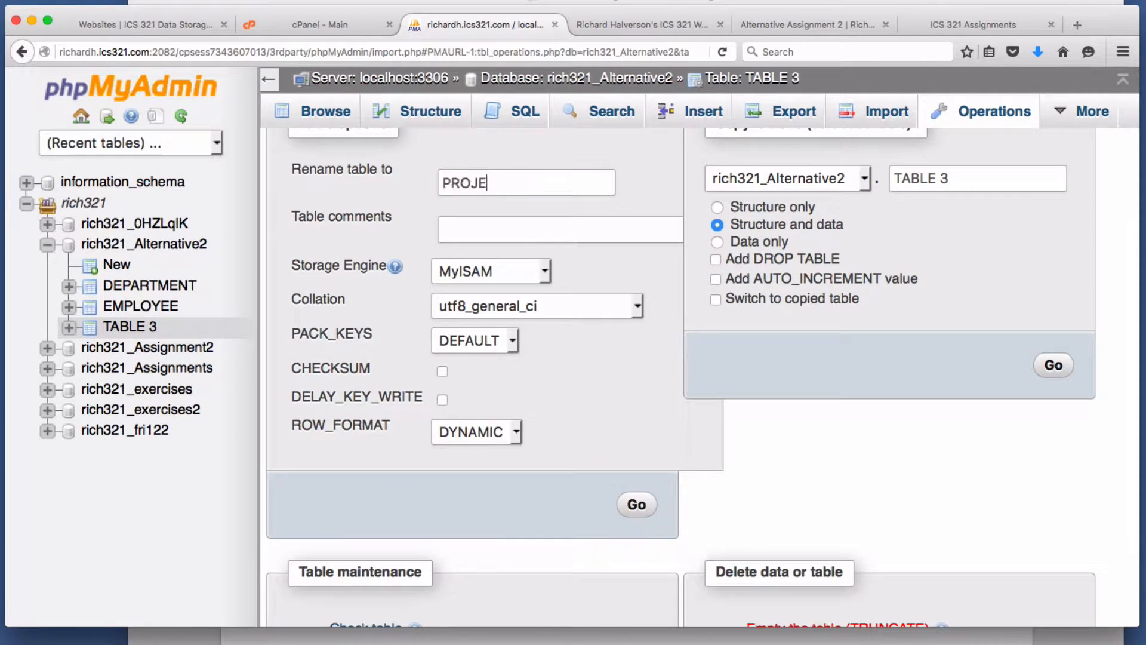
{"action": "type", "text": "CT"}
{"action": "left_click", "coordinate": [510, 270]}
{"action": "left_click", "coordinate": [472, 398]}
{"action": "left_click", "coordinate": [637, 504]}
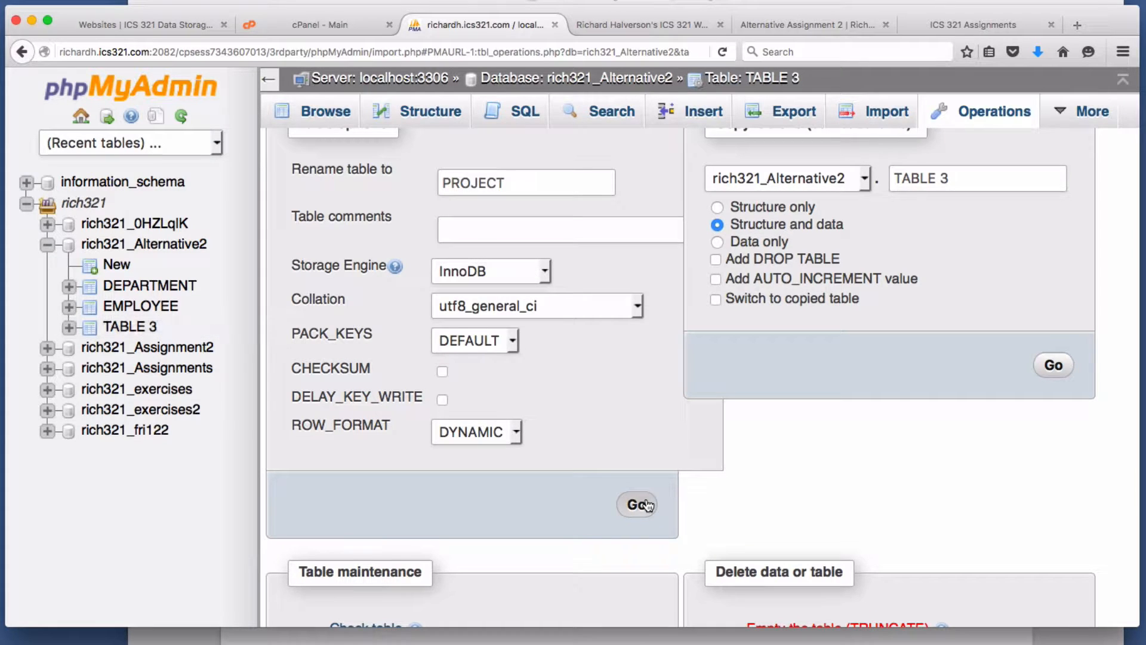
{"action": "left_click", "coordinate": [588, 84]}
{"action": "left_click", "coordinate": [776, 111]}
- Import ASSIGNMENT.csv with the first line as column names
{"action": "left_click", "coordinate": [504, 450]}
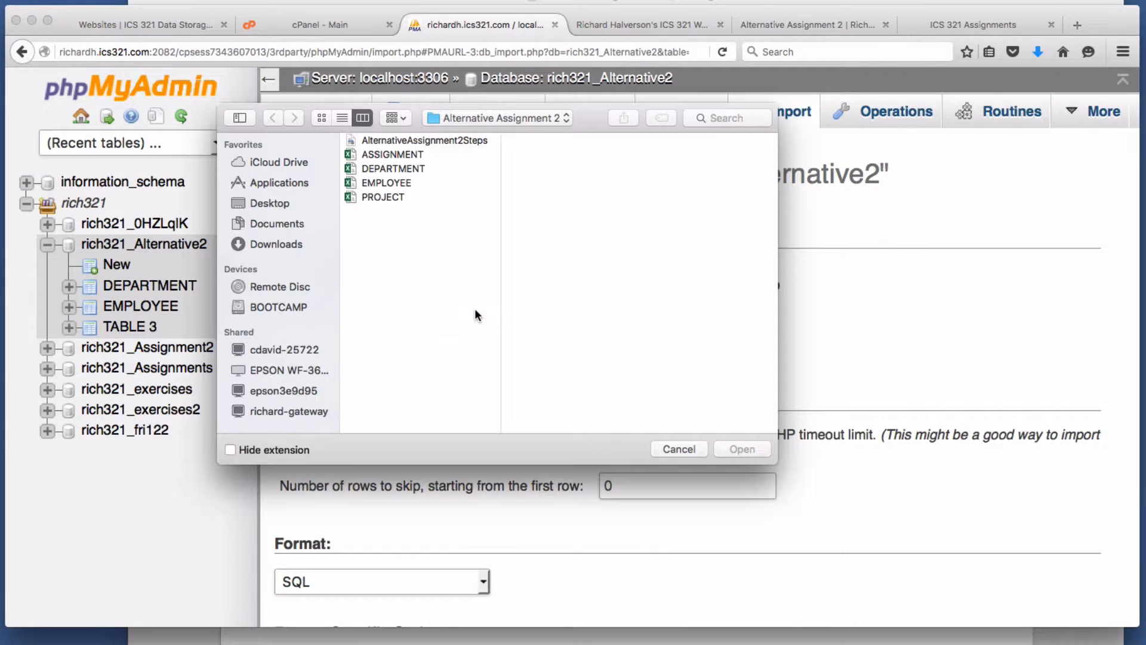
{"action": "left_click", "coordinate": [403, 154]}
{"action": "left_click", "coordinate": [742, 449]}
{"action": "scroll", "coordinate": [425, 385], "scroll_direction": "down", "scroll_amount": 5}
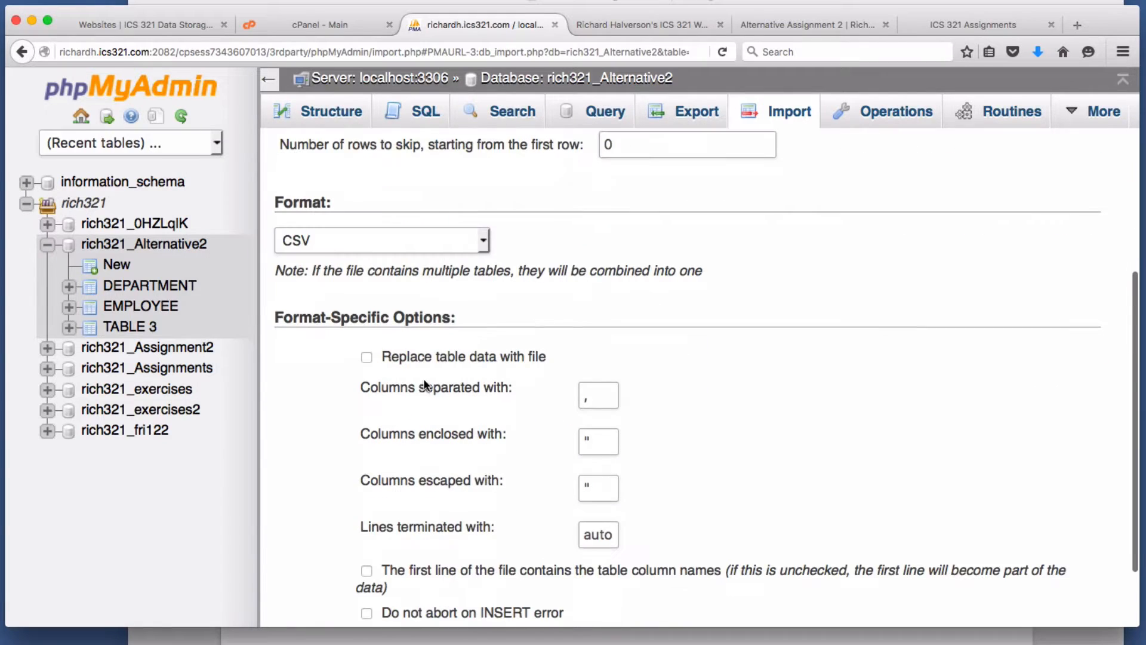
{"action": "left_click", "coordinate": [427, 366]}
{"action": "left_click", "coordinate": [427, 369]}
{"action": "scroll", "coordinate": [426, 382], "scroll_direction": "down", "scroll_amount": 3}
{"action": "left_click", "coordinate": [312, 580]}
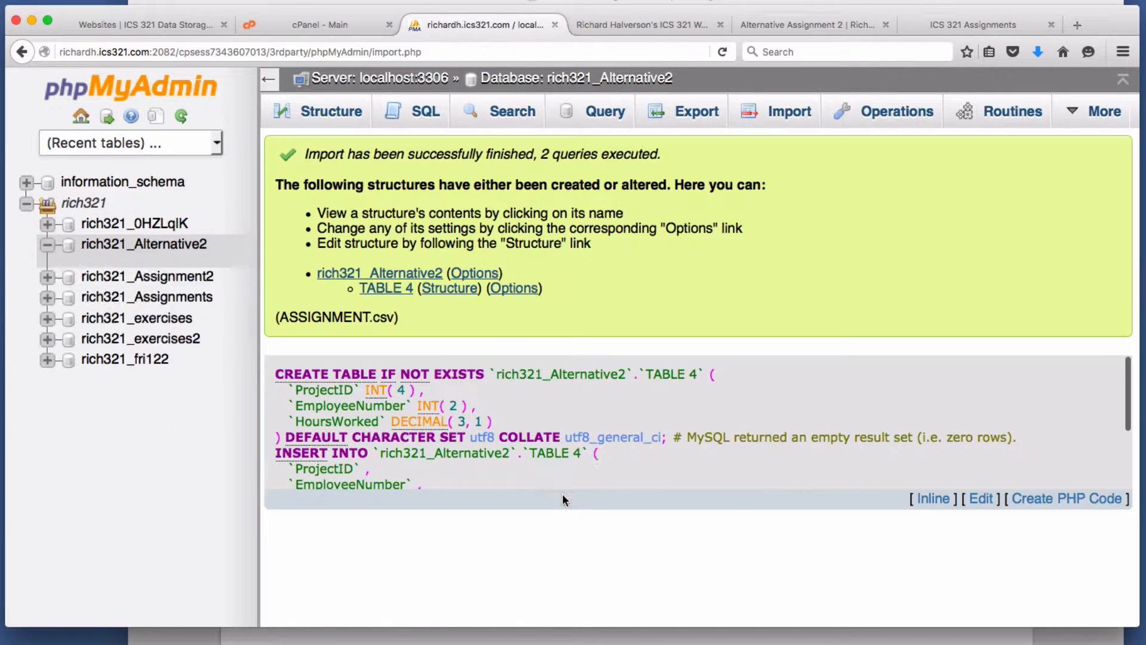
- Rename TABLE 4 to ASSIGNMENT and set its storage engine to InnoDB
{"action": "left_click", "coordinate": [144, 347]}
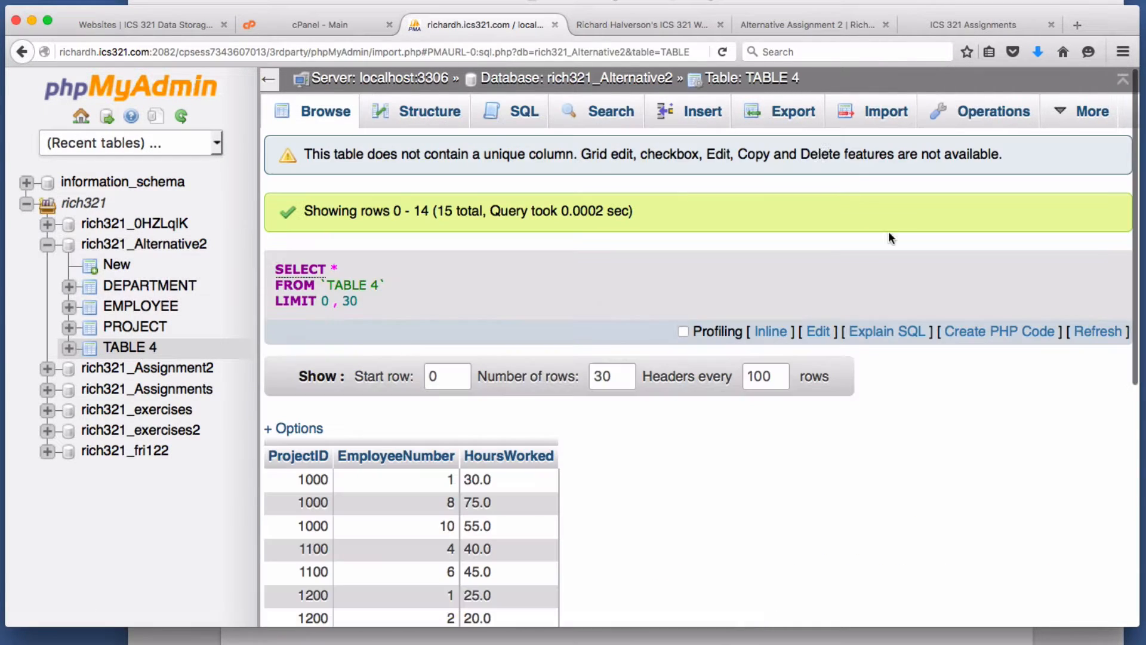
{"action": "left_click", "coordinate": [998, 111]}
{"action": "triple_click", "coordinate": [472, 432]}
{"action": "scroll", "coordinate": [599, 413], "scroll_direction": "down", "scroll_amount": 3}
{"action": "type", "text": "ASSIGNMENT"}
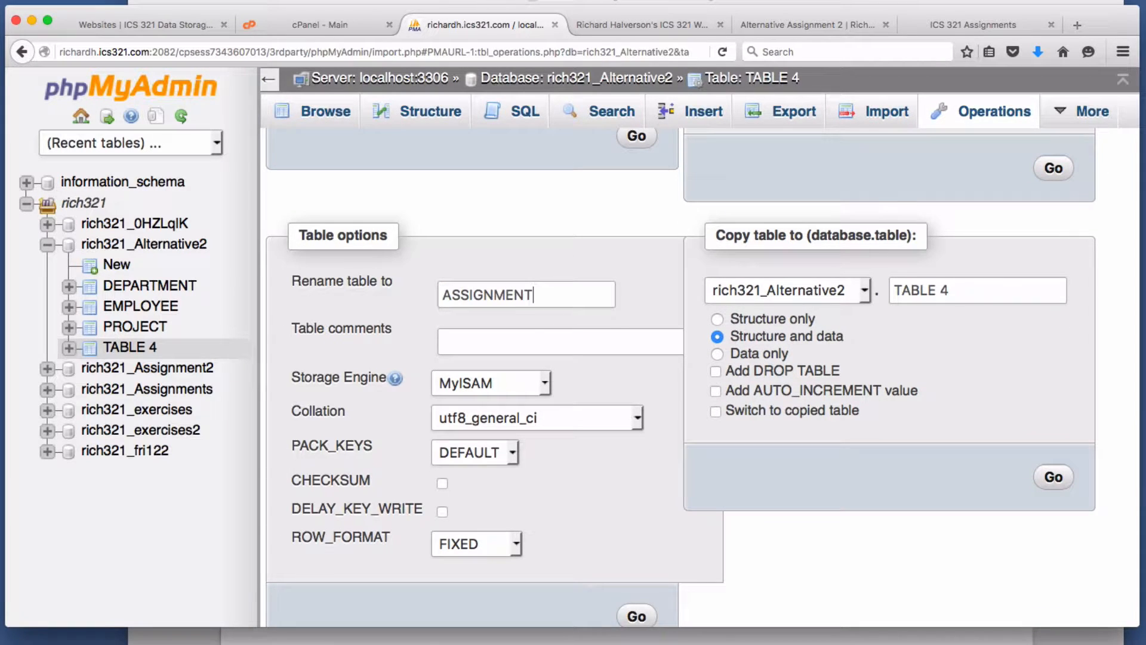
{"action": "left_click", "coordinate": [525, 383]}
{"action": "left_click", "coordinate": [555, 497]}
{"action": "scroll", "coordinate": [559, 493], "scroll_direction": "down", "scroll_amount": 2}
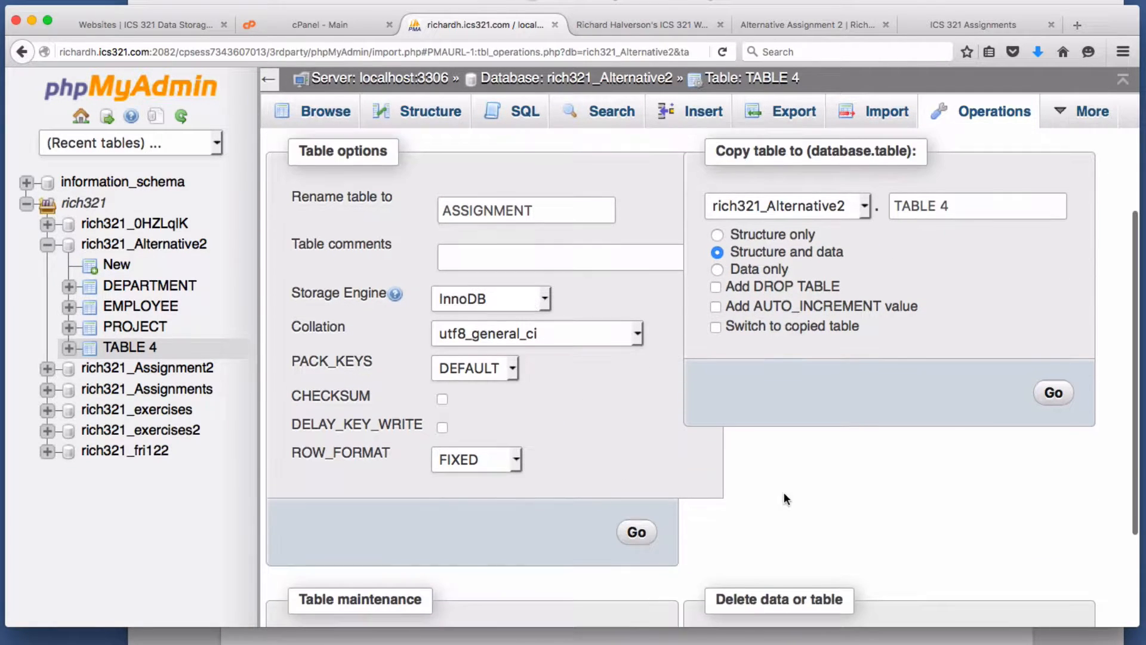
{"action": "left_click", "coordinate": [635, 529]}
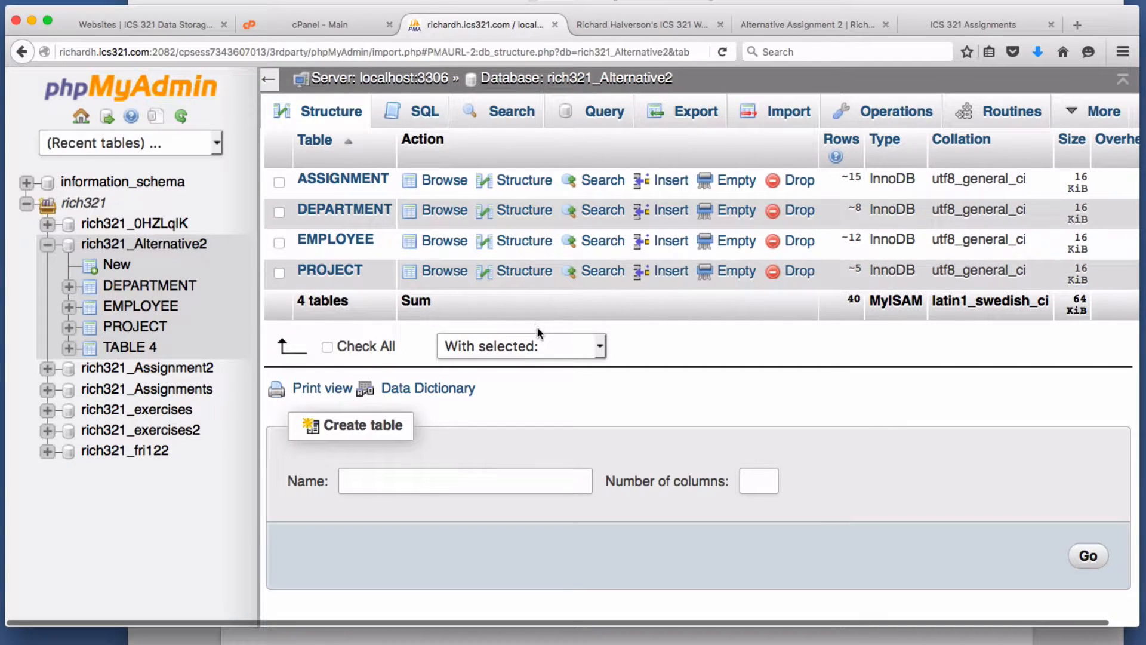
{"action": "scroll", "coordinate": [502, 412], "scroll_direction": "right", "scroll_amount": 2}
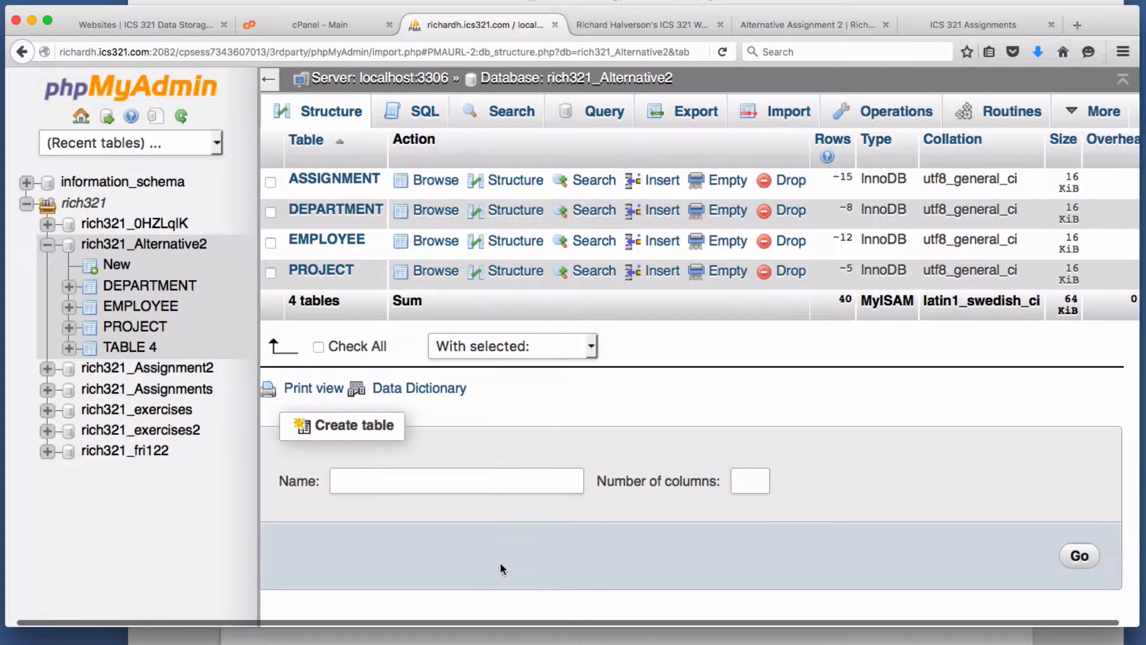
- Bring the Preview slide forward and scroll through its six numbered assignment steps
{"action": "left_click", "coordinate": [358, 637]}
{"action": "scroll", "coordinate": [646, 407], "scroll_direction": "down", "scroll_amount": 3}
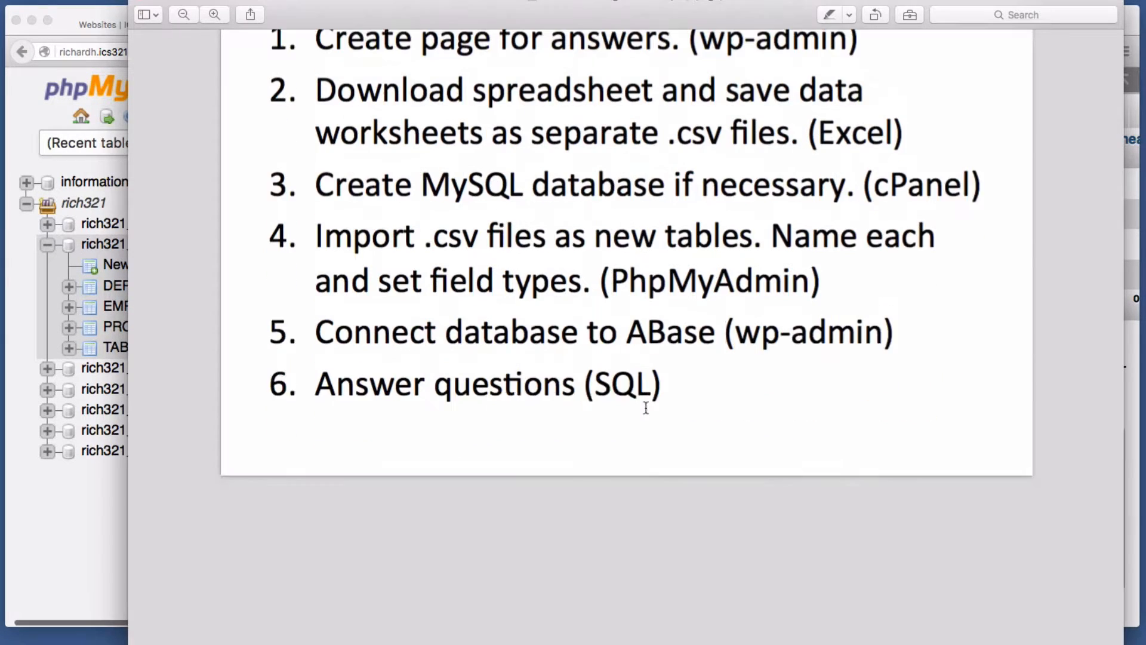
{"action": "scroll", "coordinate": [646, 408], "scroll_direction": "up", "scroll_amount": 3}
{"action": "scroll", "coordinate": [436, 431], "scroll_direction": "up", "scroll_amount": 1}
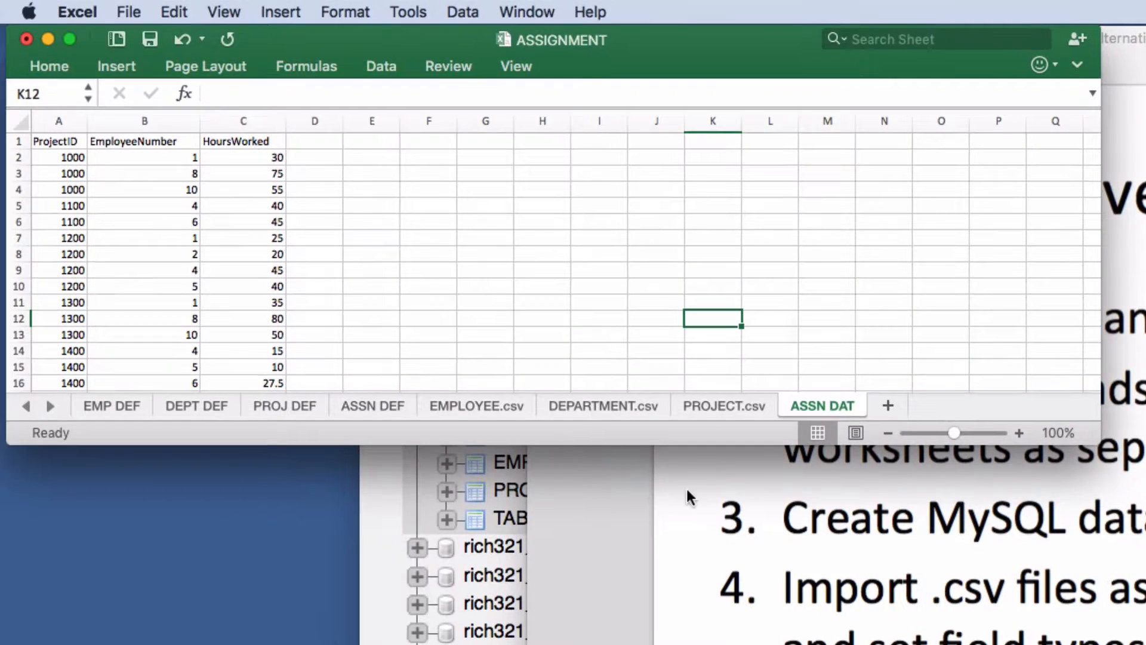
- Open the EMP DEF sheet and check EmployeeNumber's AutoNumber type in cell B2
{"action": "left_click", "coordinate": [117, 404]}
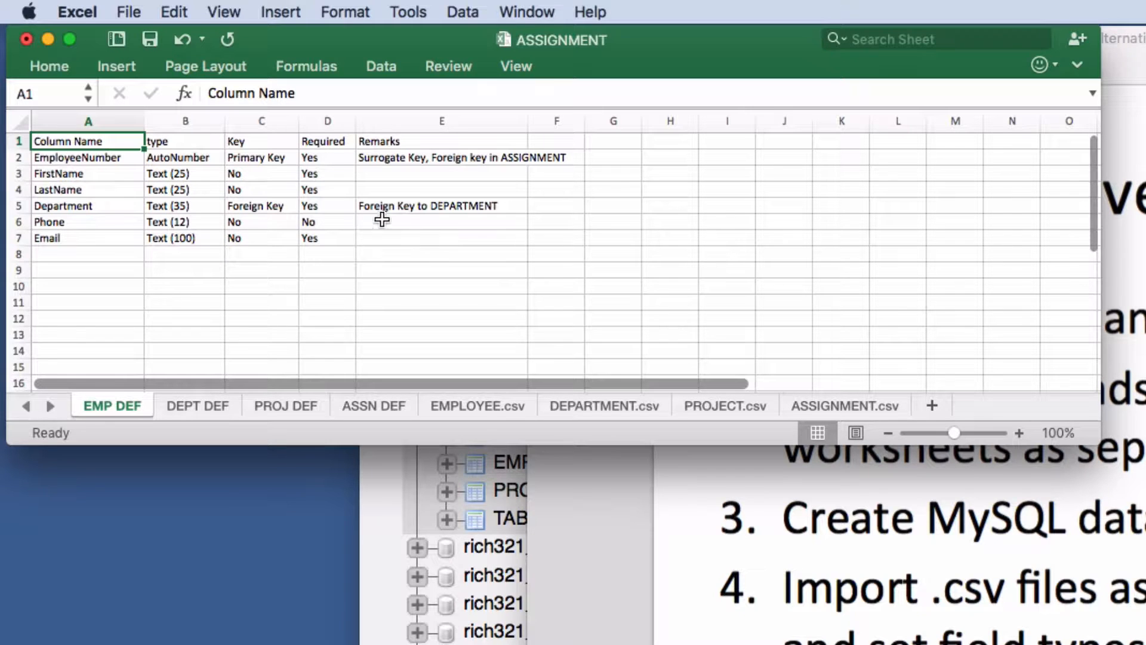
{"action": "left_click", "coordinate": [203, 158]}
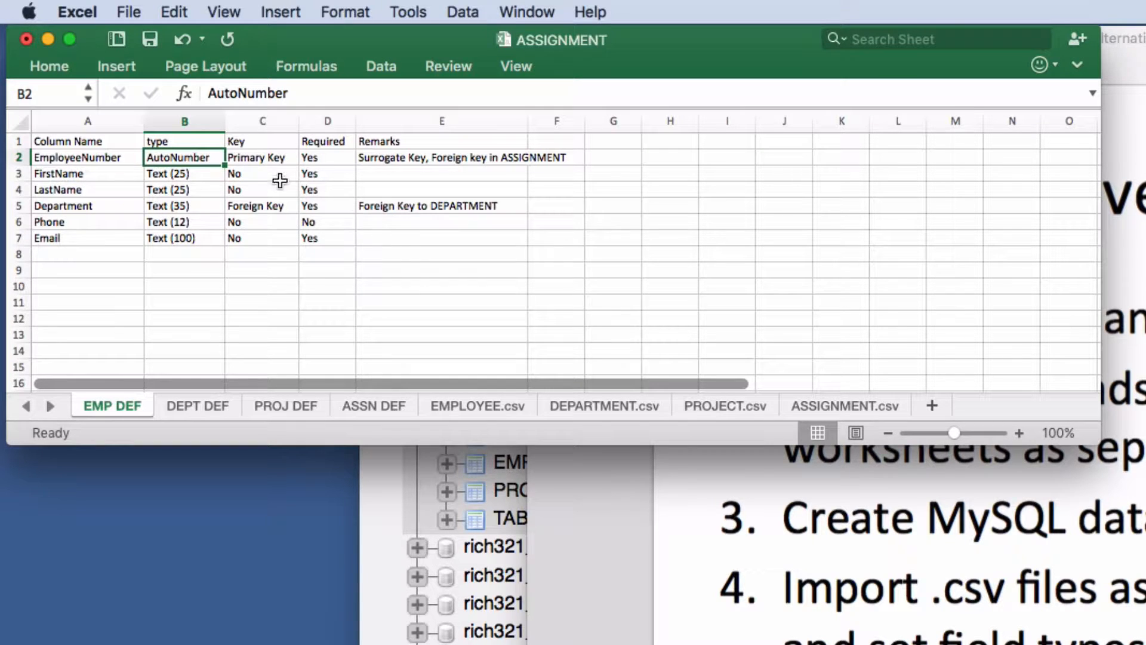
- Review EmployeeNumber's column name, primary key and remarks on the EMP DEF sheet
{"action": "left_click", "coordinate": [256, 157]}
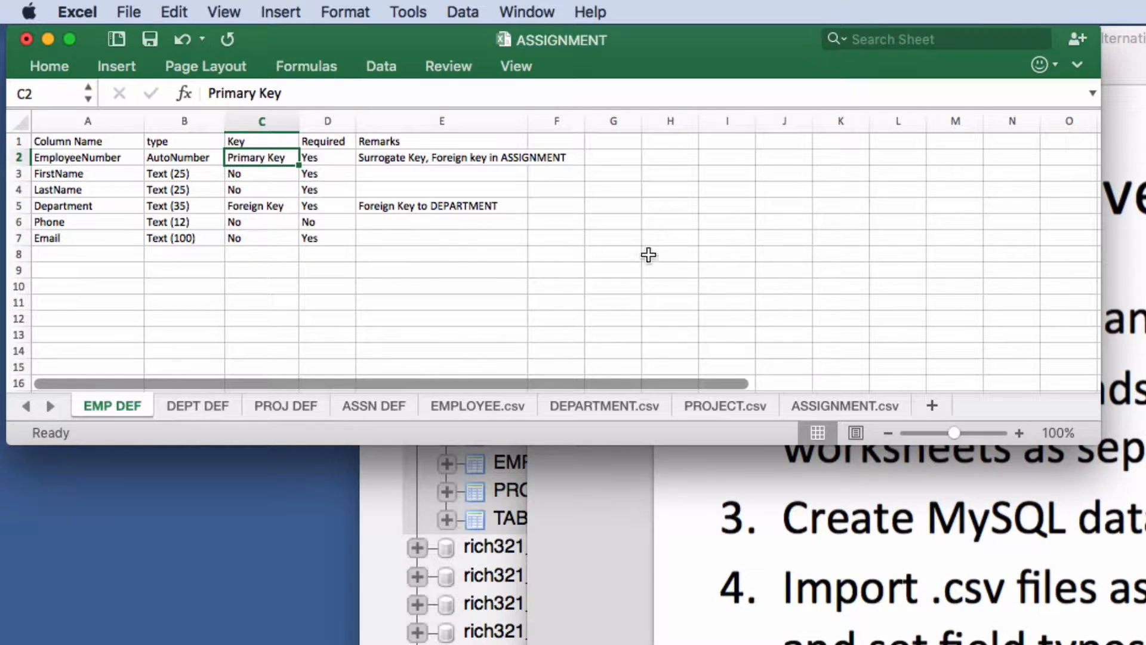
{"action": "left_click", "coordinate": [400, 160]}
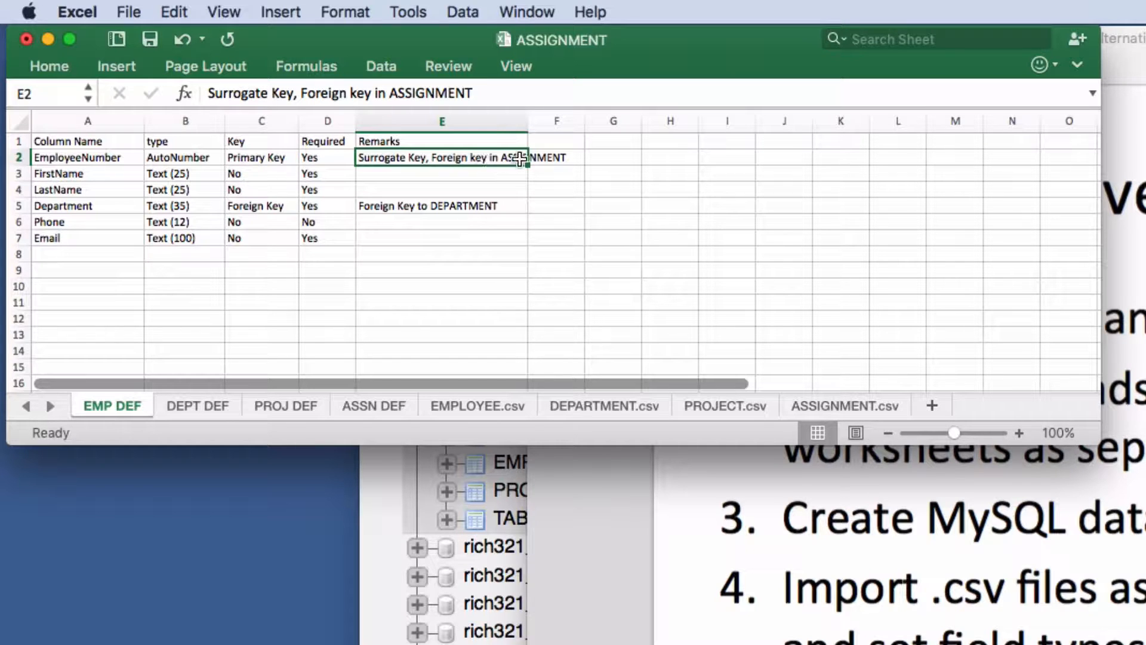
{"action": "left_click", "coordinate": [53, 158]}
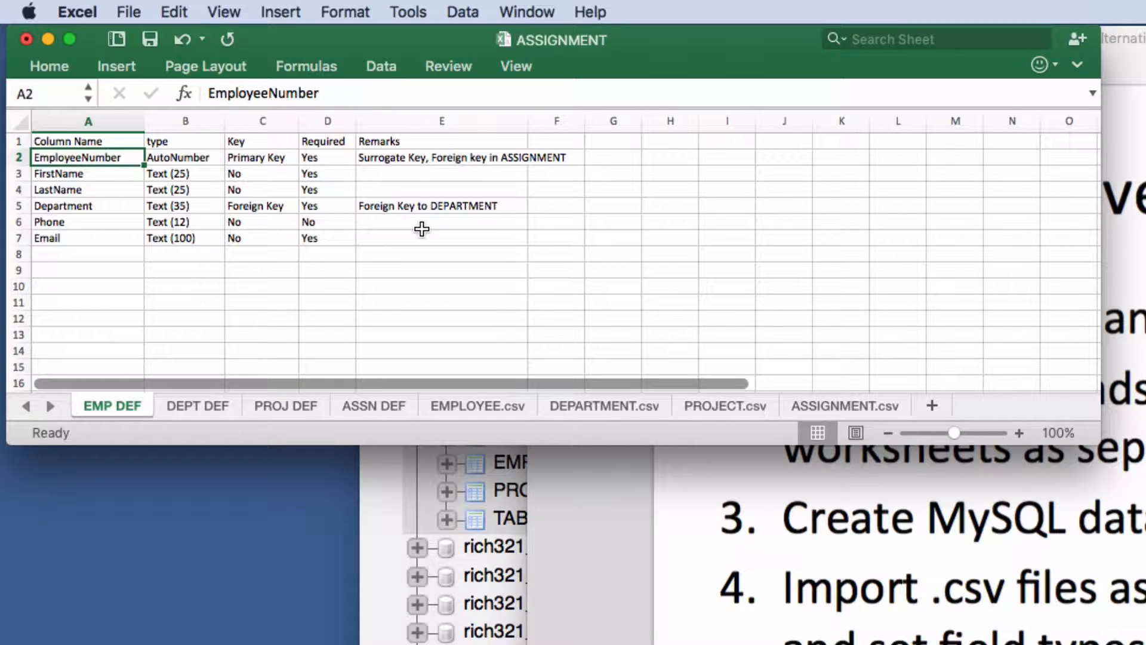
{"action": "left_click", "coordinate": [399, 160]}
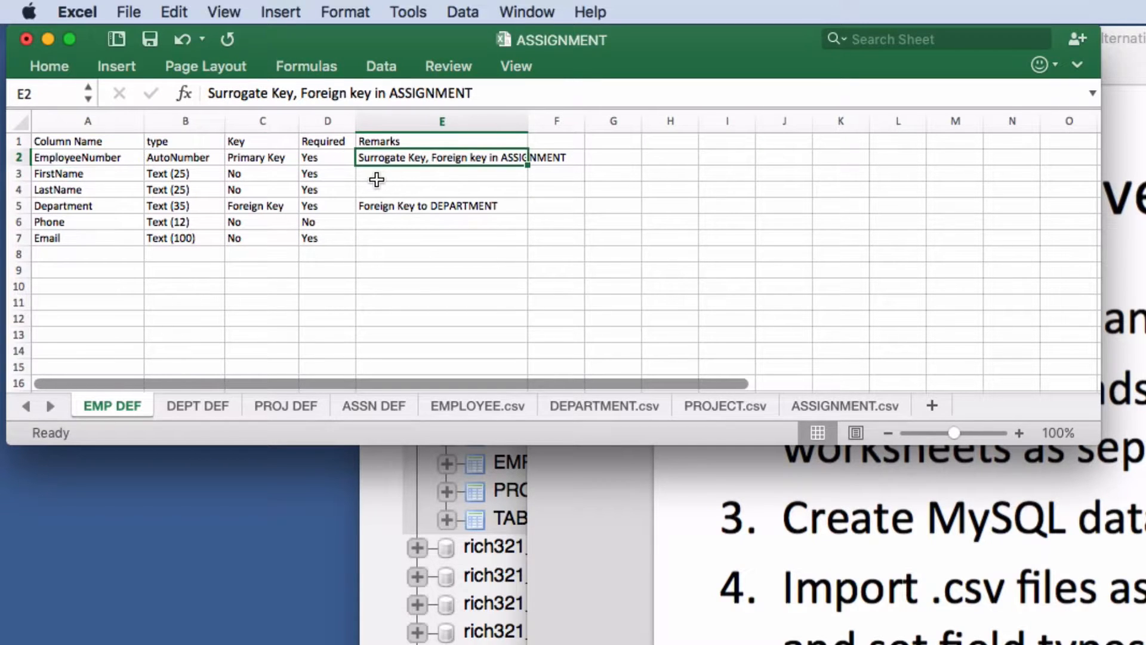
{"action": "left_click", "coordinate": [89, 154]}
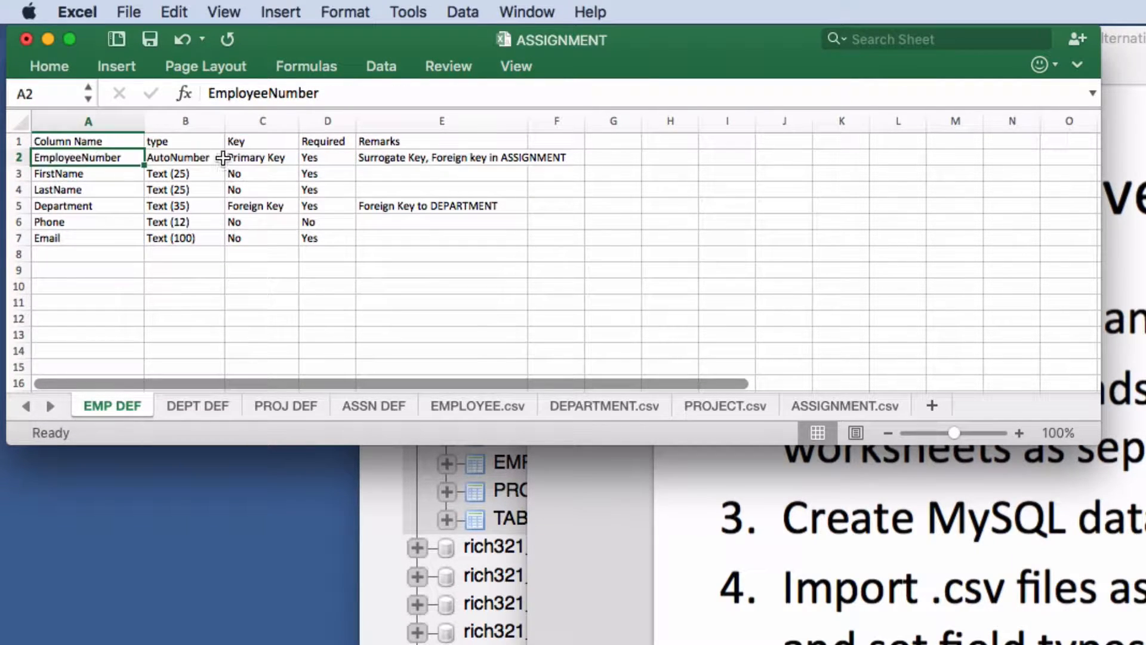
{"action": "left_click", "coordinate": [265, 158]}
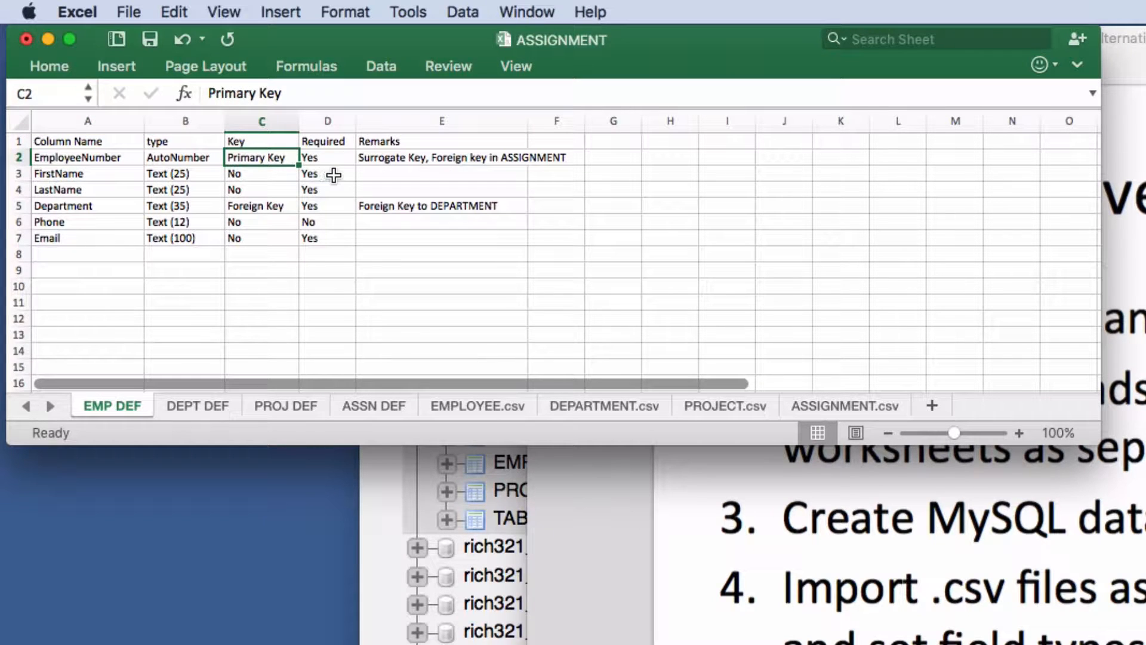
{"action": "left_click", "coordinate": [373, 158]}
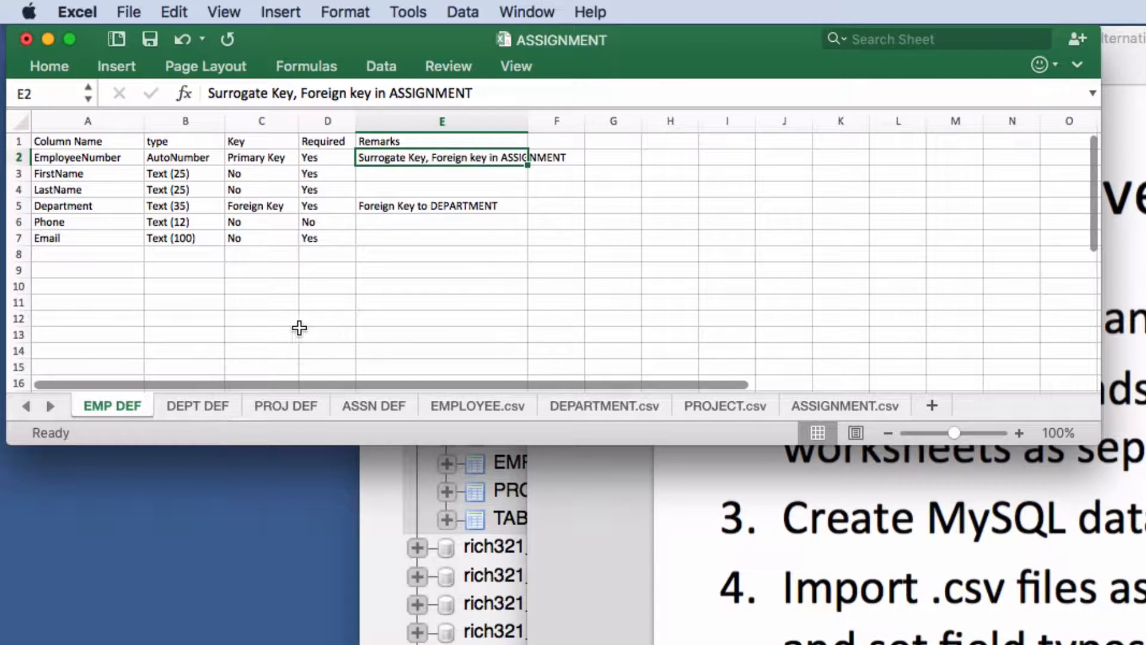
- Check DepartmentName's key spec on DEPT DEF, return to EMP DEF, then bring phpMyAdmin forward
{"action": "left_click", "coordinate": [188, 405]}
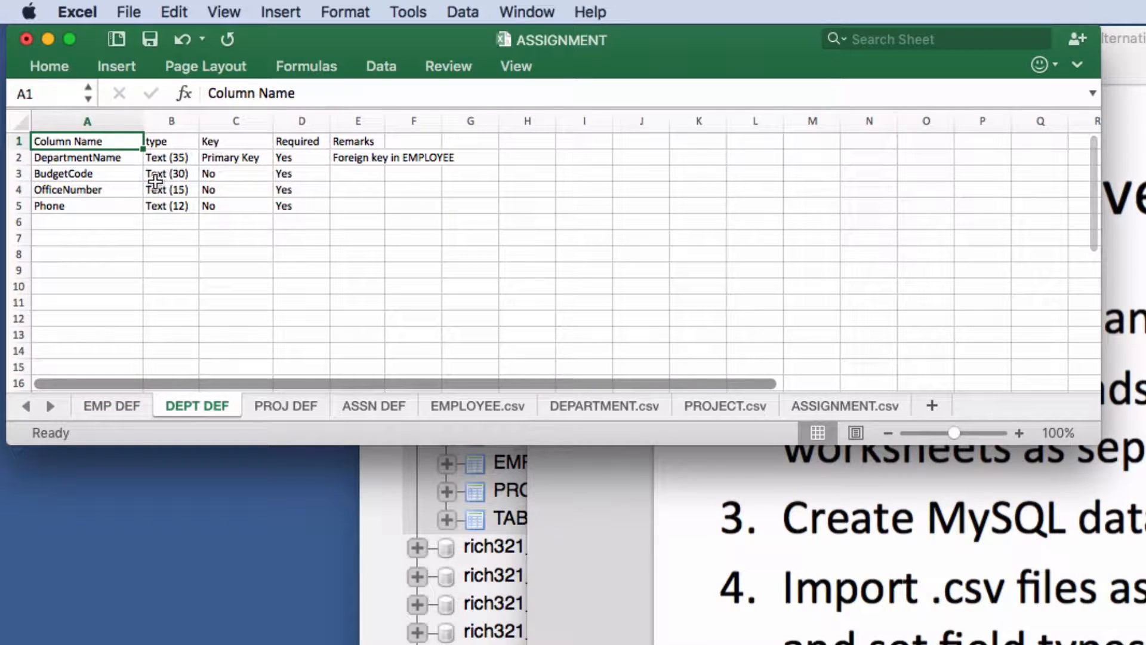
{"action": "left_click", "coordinate": [95, 158]}
{"action": "left_click", "coordinate": [250, 157]}
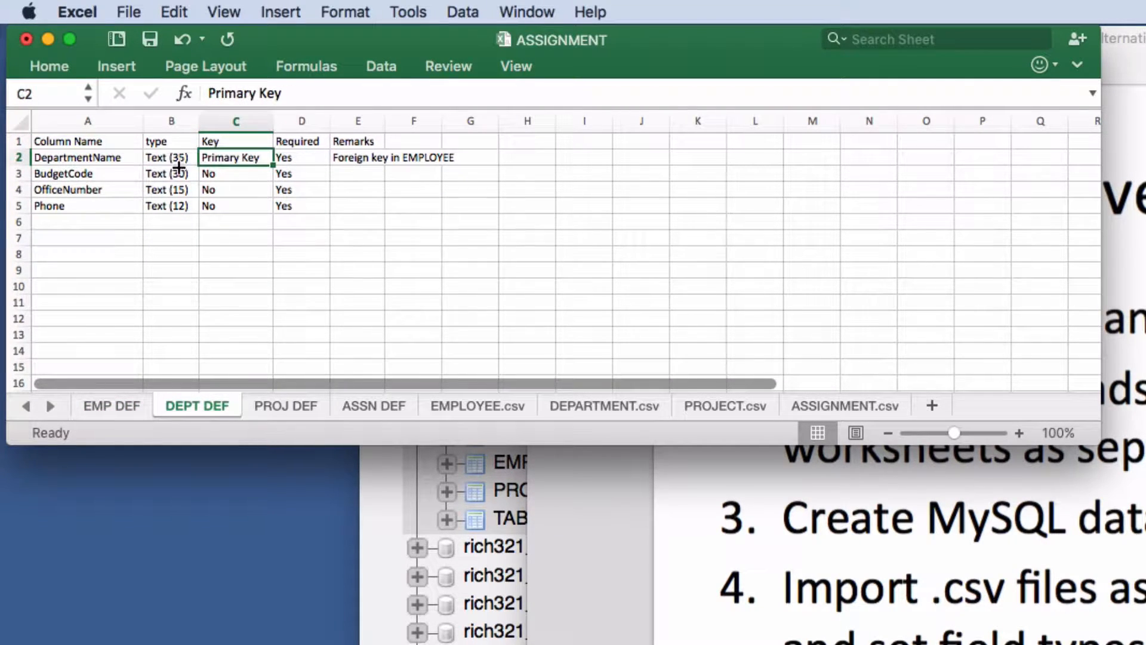
{"action": "left_click", "coordinate": [97, 158]}
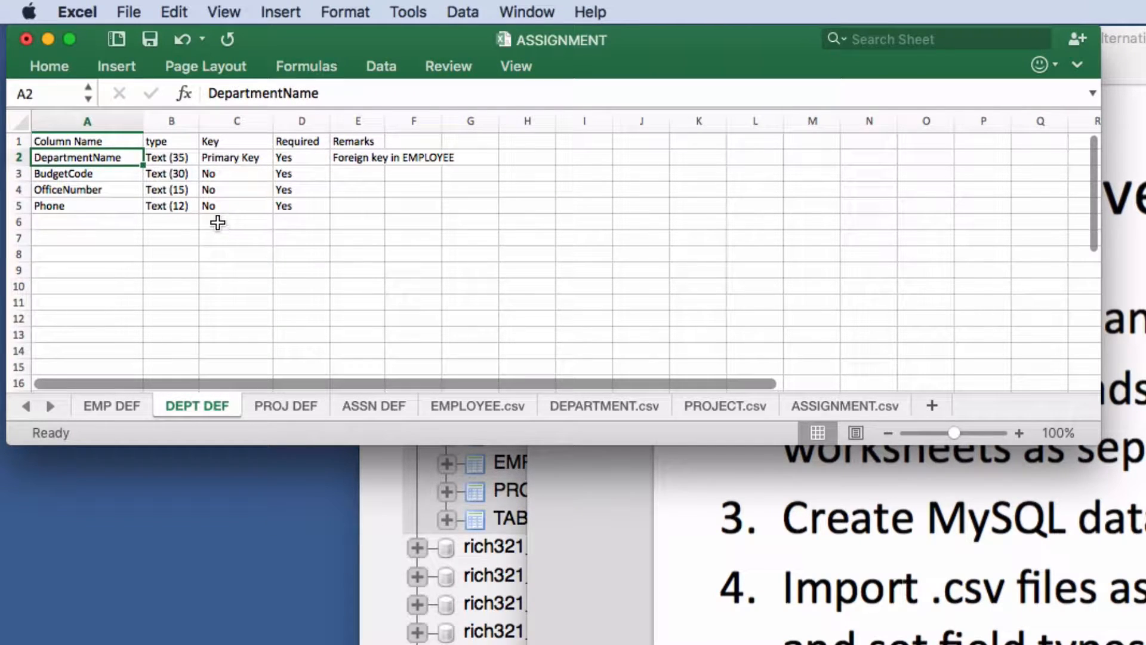
{"action": "left_click", "coordinate": [113, 406]}
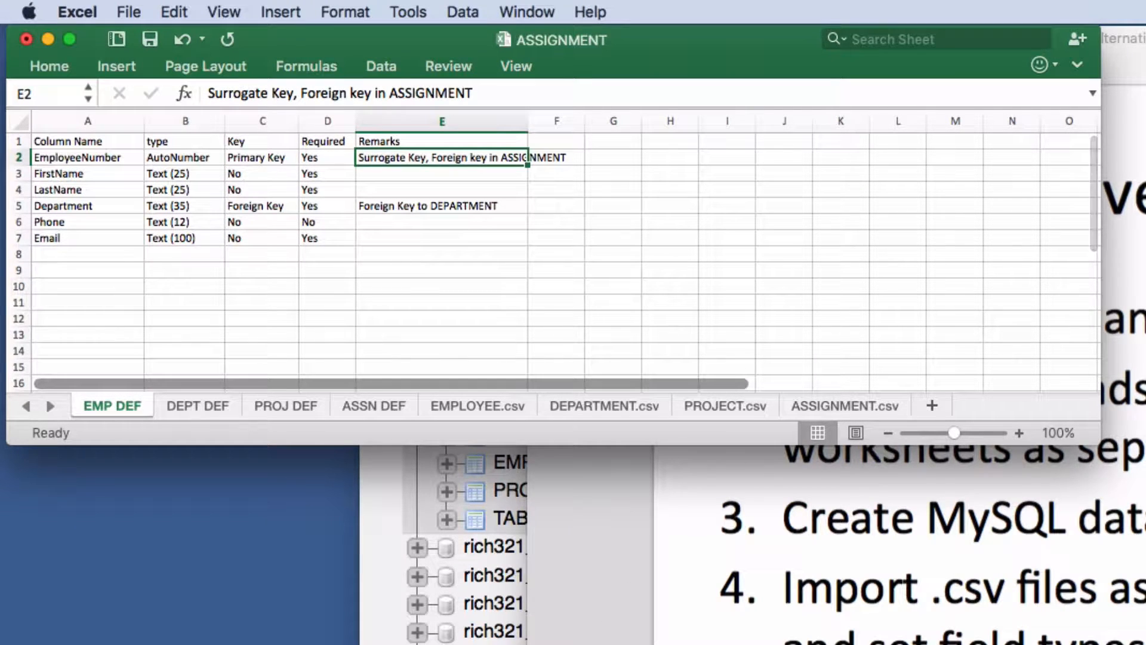
{"action": "left_click", "coordinate": [501, 639]}
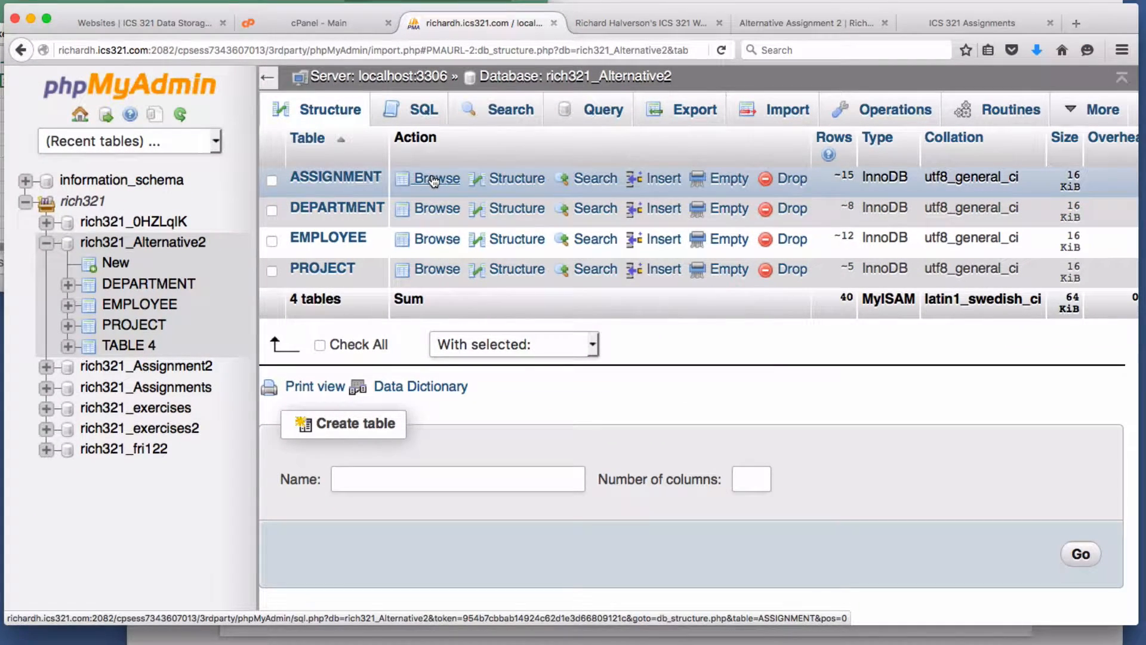
- Edit EMPLOYEE's EmployeeNumber column, clearing its length and setting its default to None
{"action": "left_click", "coordinate": [504, 246]}
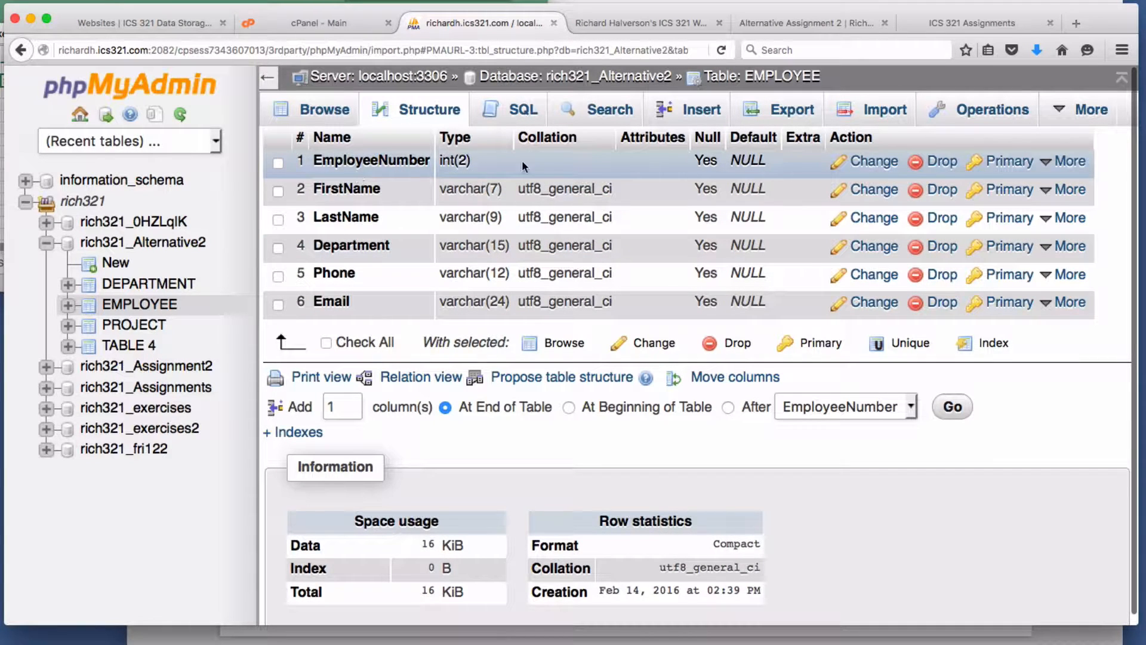
{"action": "left_click", "coordinate": [872, 163]}
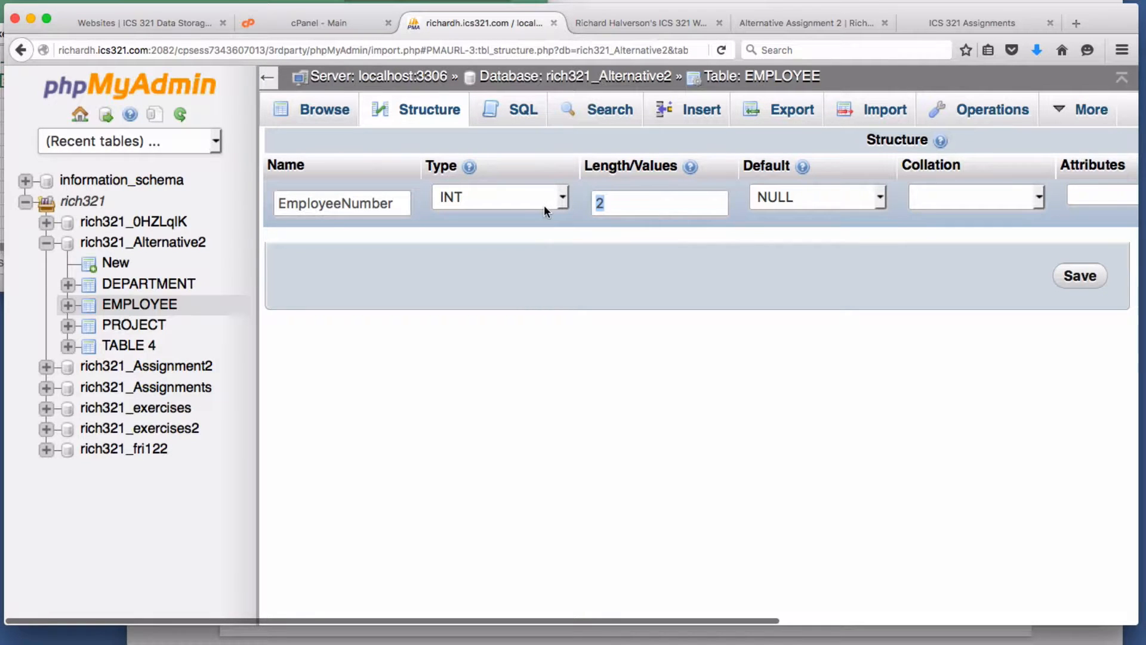
{"action": "key", "text": "BackSpace"}
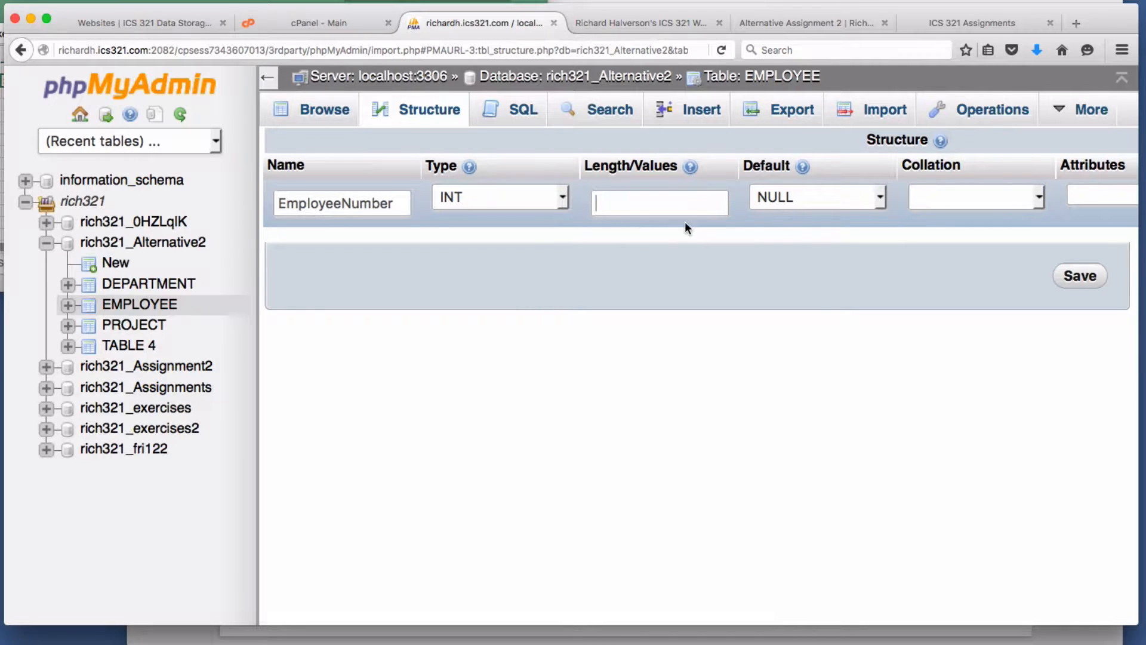
{"action": "key", "text": "Tab"}
{"action": "left_click", "coordinate": [875, 200]}
{"action": "left_click", "coordinate": [872, 218]}
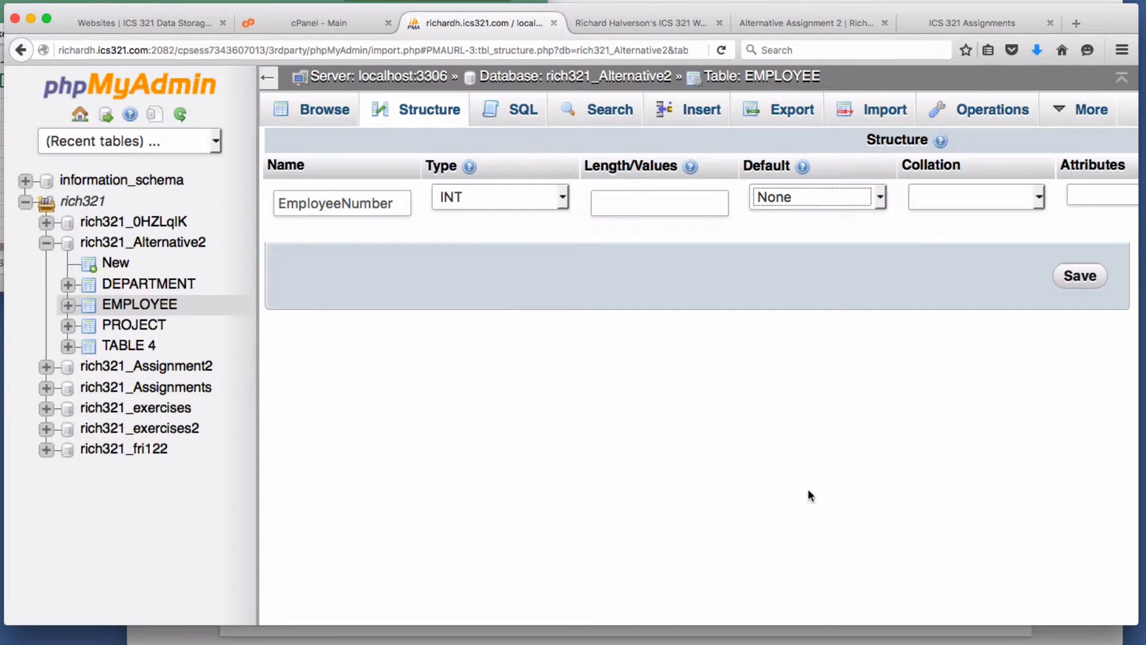
{"action": "left_click", "coordinate": [995, 256]}
- Save EmployeeNumber as auto-increment and NOT NULL, which fails with error #1075
{"action": "left_click", "coordinate": [266, 78]}
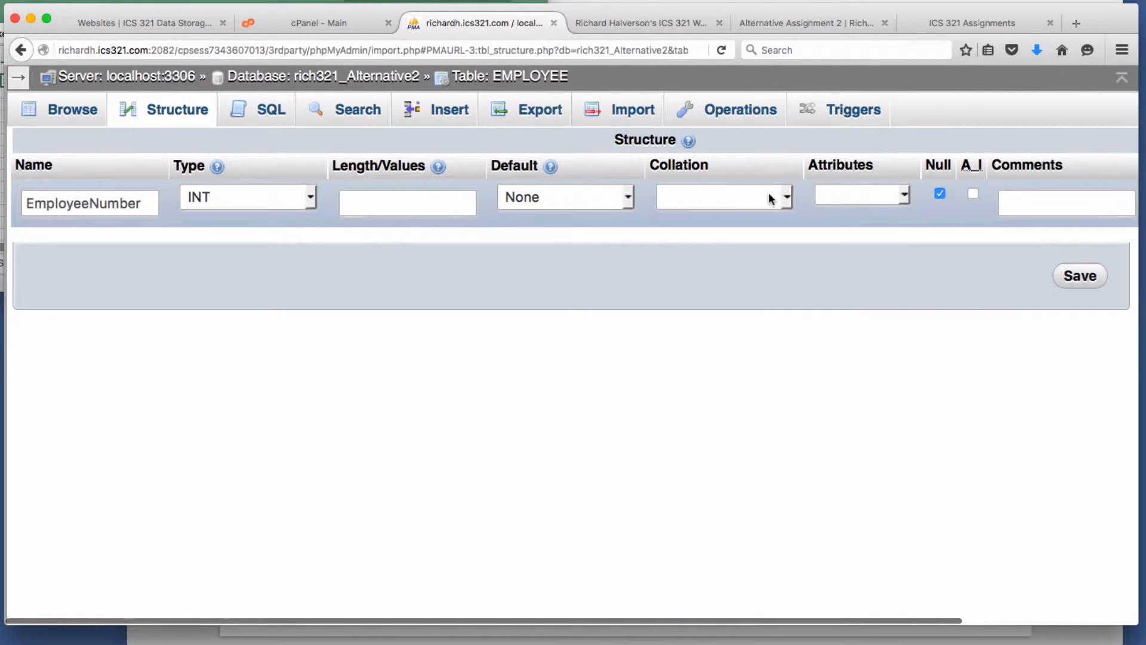
{"action": "left_click", "coordinate": [904, 196]}
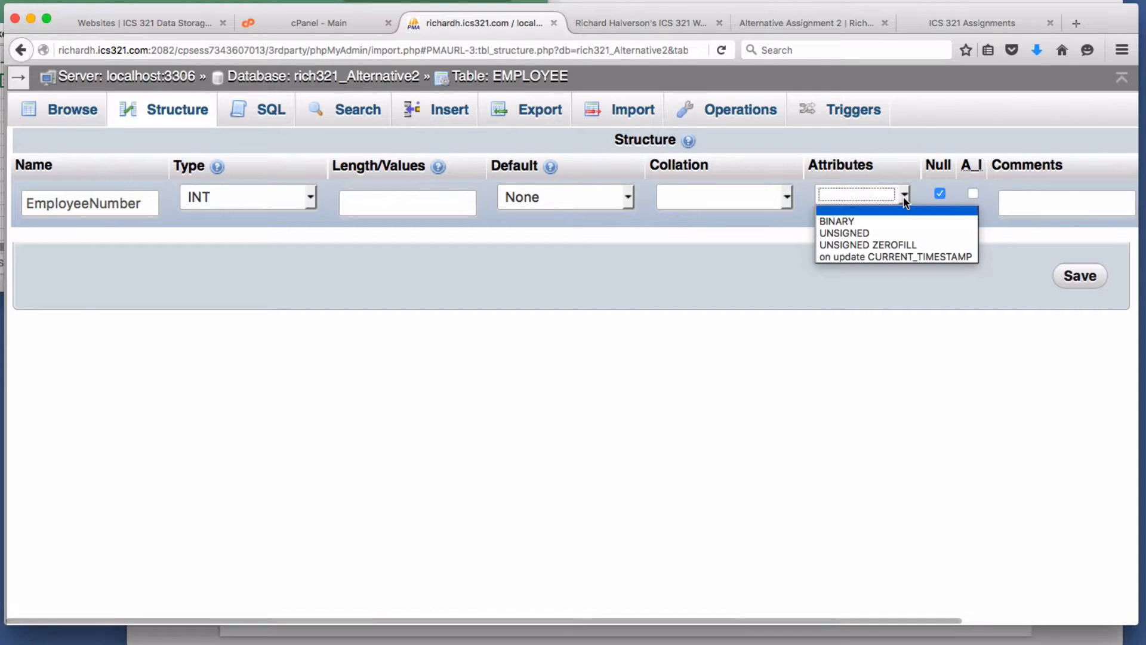
{"action": "left_click", "coordinate": [928, 199]}
{"action": "left_click", "coordinate": [973, 192]}
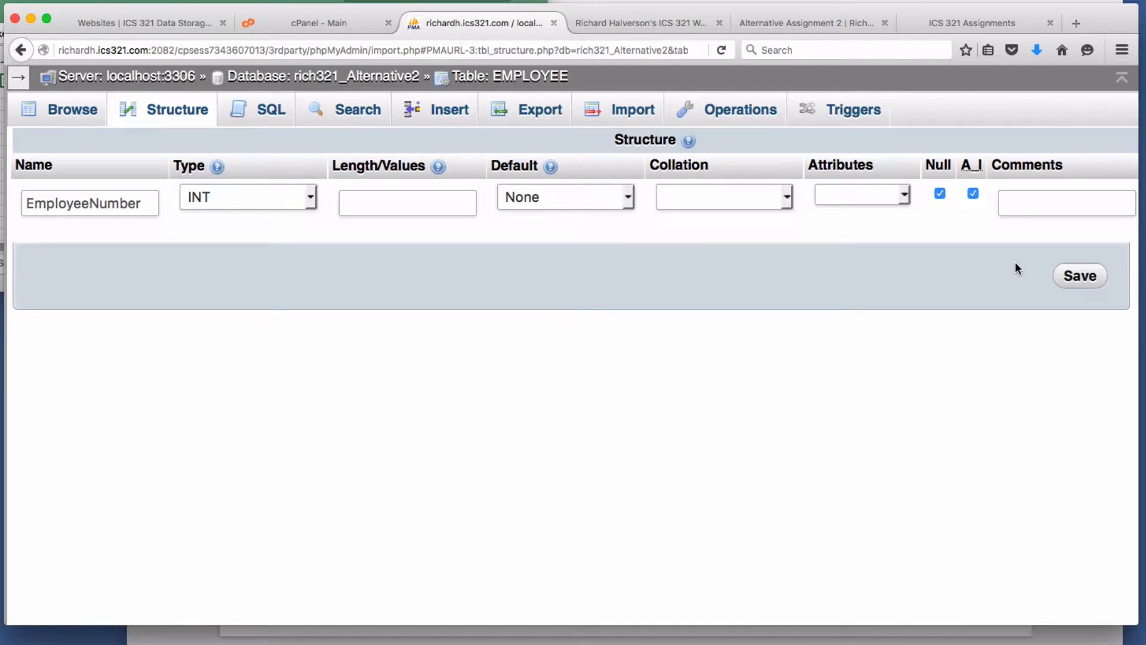
{"action": "left_click", "coordinate": [940, 194]}
{"action": "left_click", "coordinate": [1086, 278]}
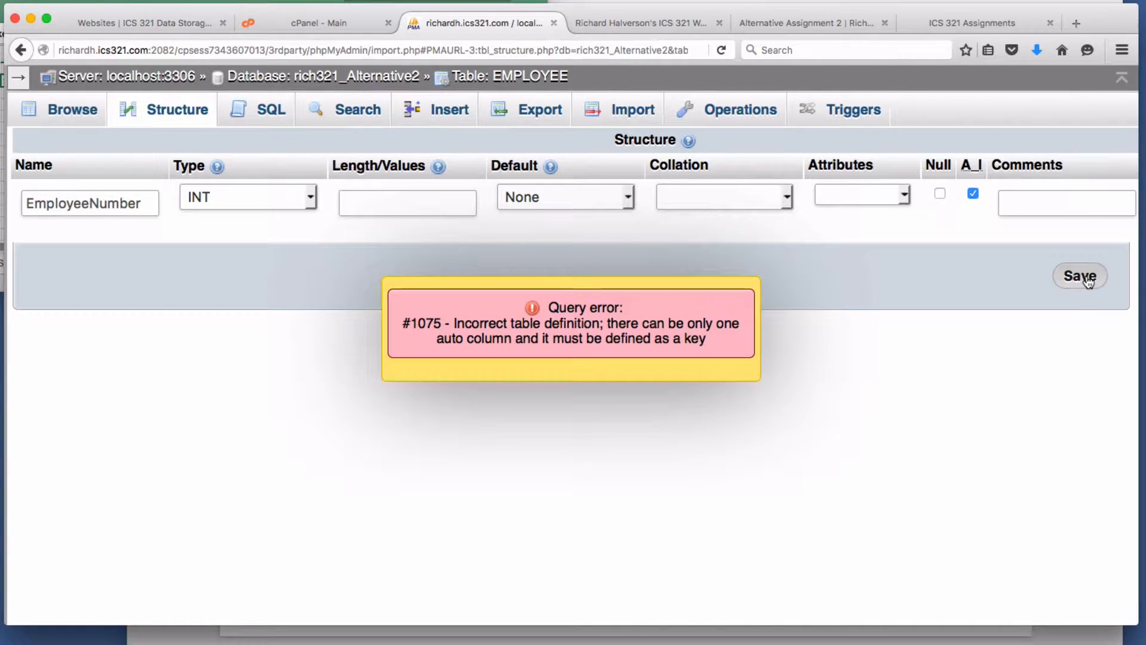
{"action": "left_click", "coordinate": [156, 115]}
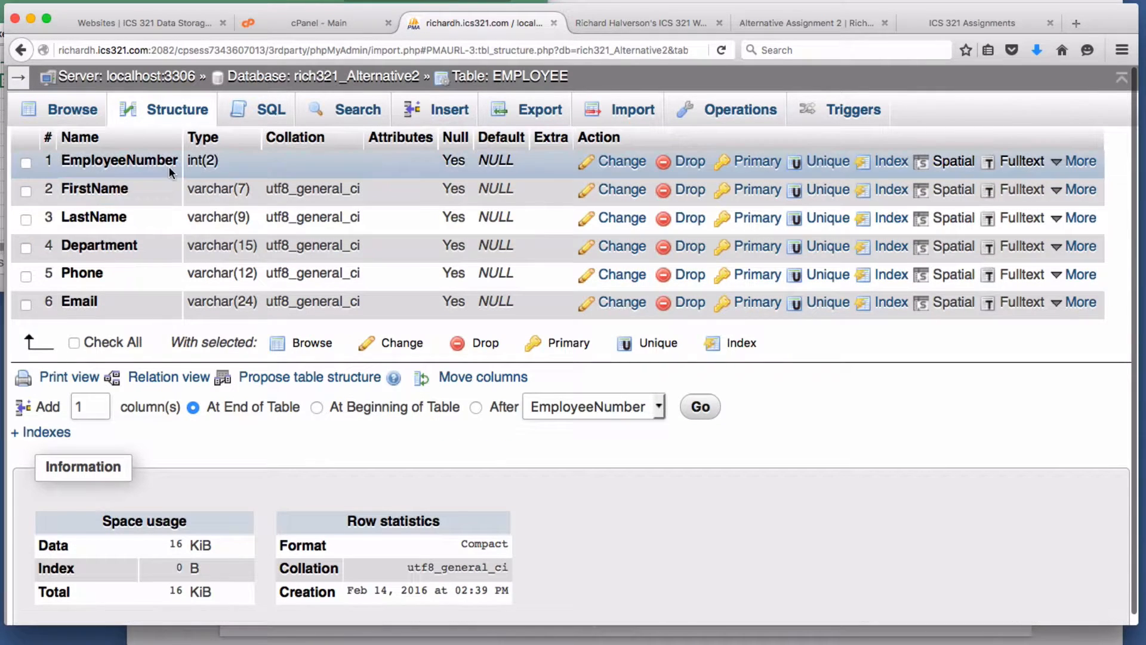
- Make EmployeeNumber the primary key, then save it as AUTO_INCREMENT with no length or default
{"action": "left_click", "coordinate": [756, 162]}
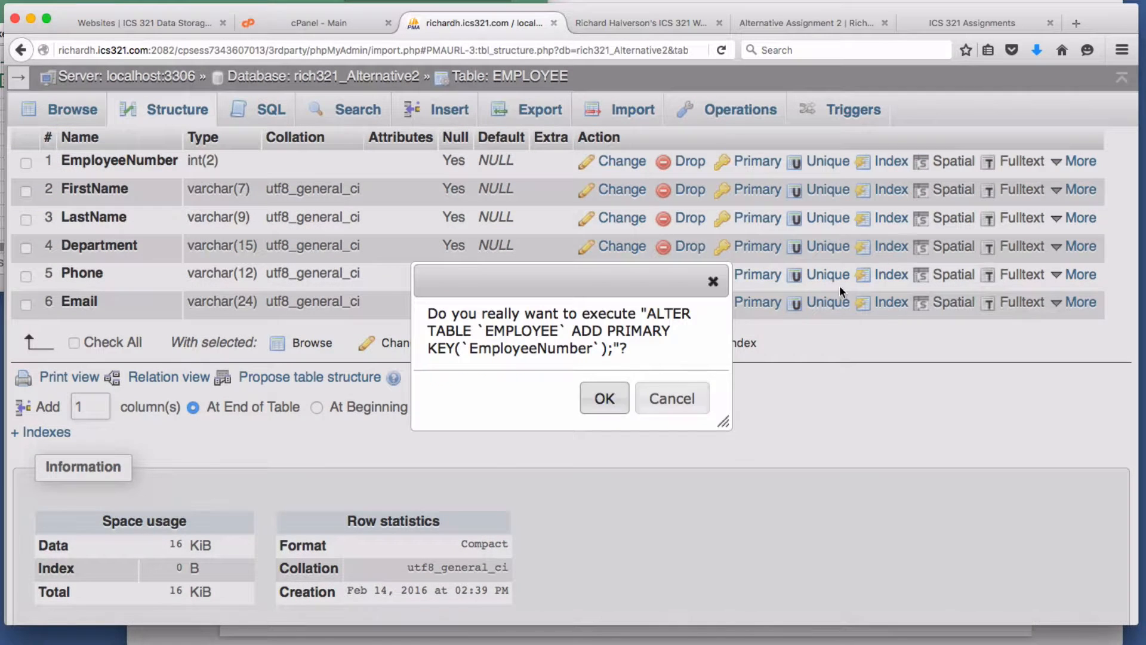
{"action": "left_click", "coordinate": [615, 401]}
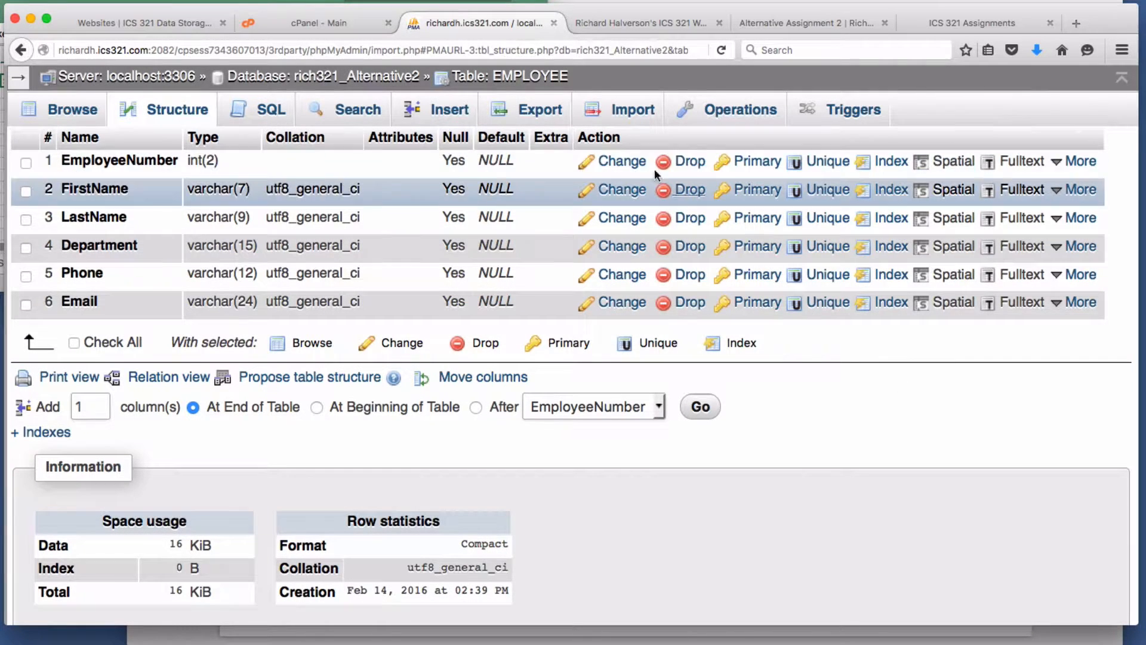
{"action": "left_click", "coordinate": [619, 162]}
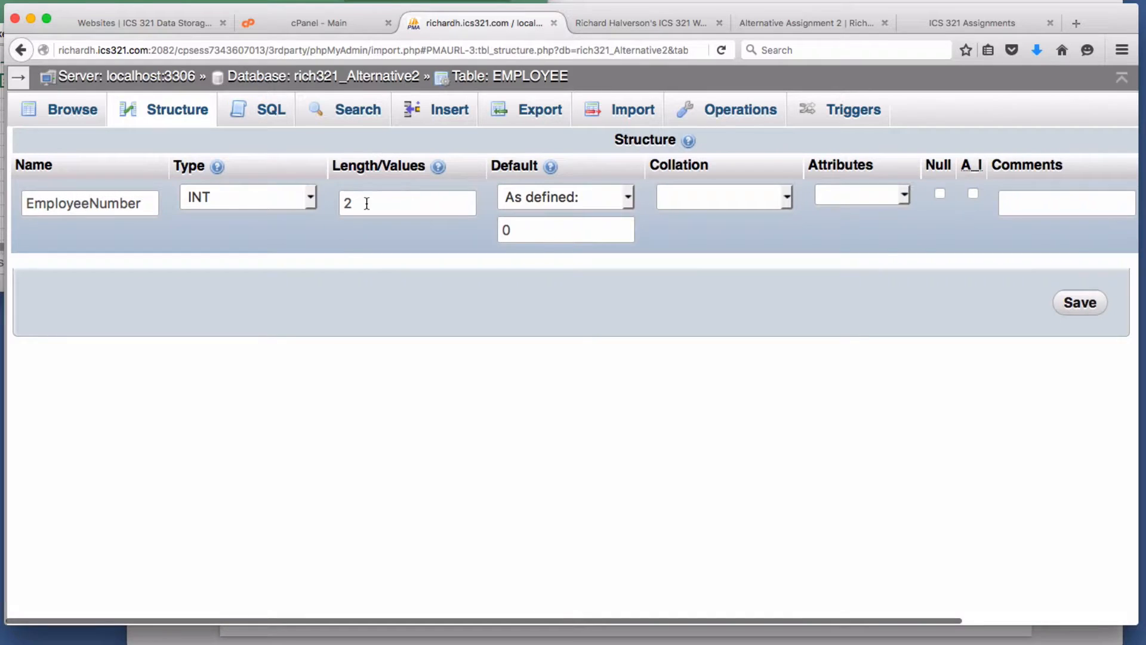
{"action": "key", "text": "BackSpace"}
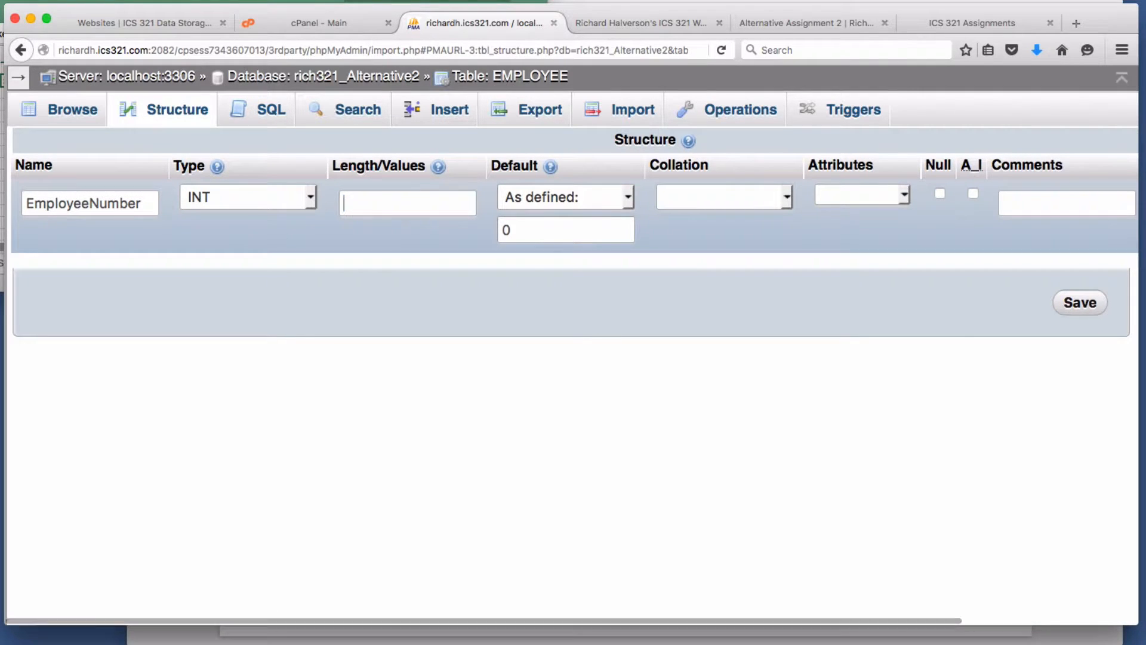
{"action": "left_click", "coordinate": [599, 197]}
{"action": "left_click", "coordinate": [589, 220]}
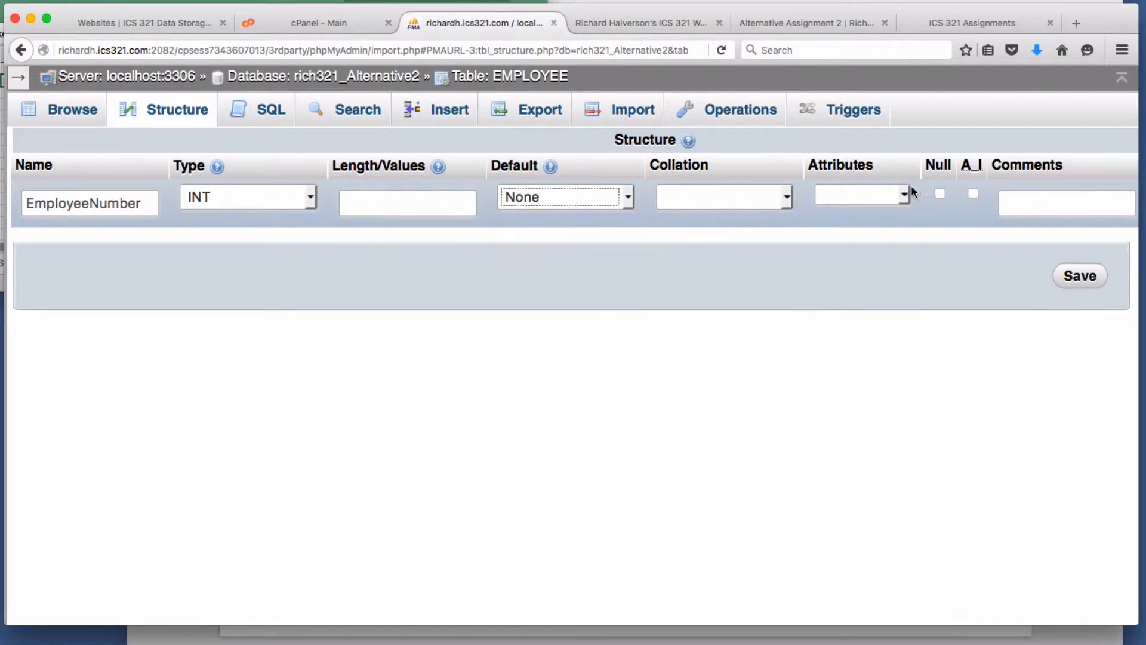
{"action": "left_click", "coordinate": [973, 193]}
{"action": "left_click", "coordinate": [1073, 277]}
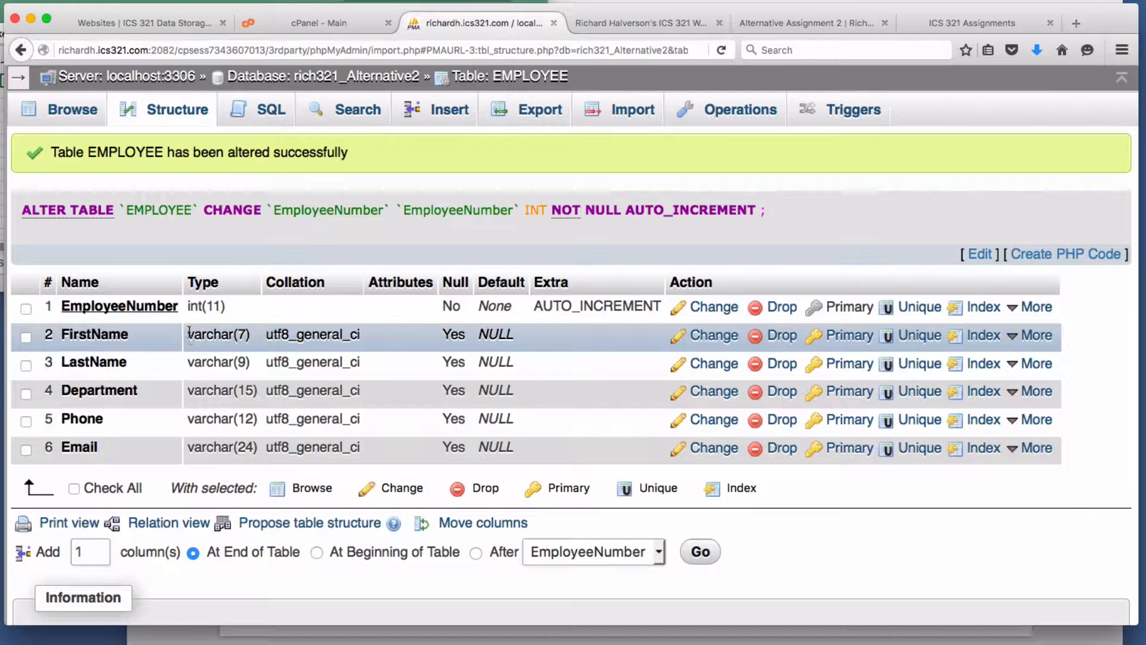
{"action": "double_click", "coordinate": [209, 363]}
{"action": "left_click", "coordinate": [709, 338]}
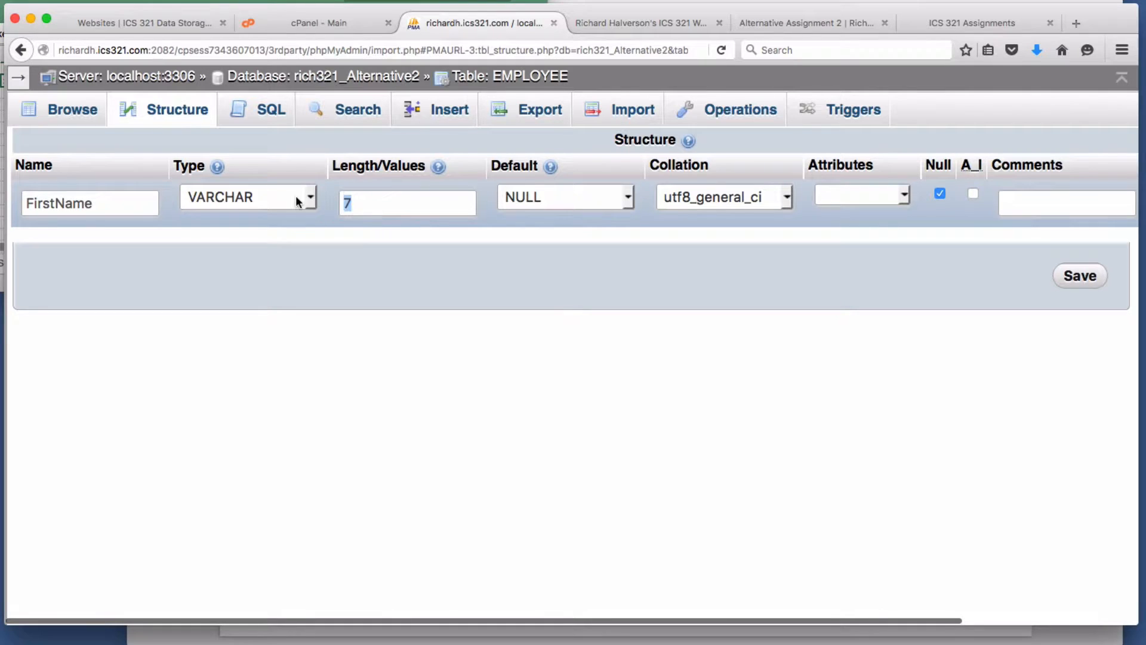
{"action": "type", "text": "25"}
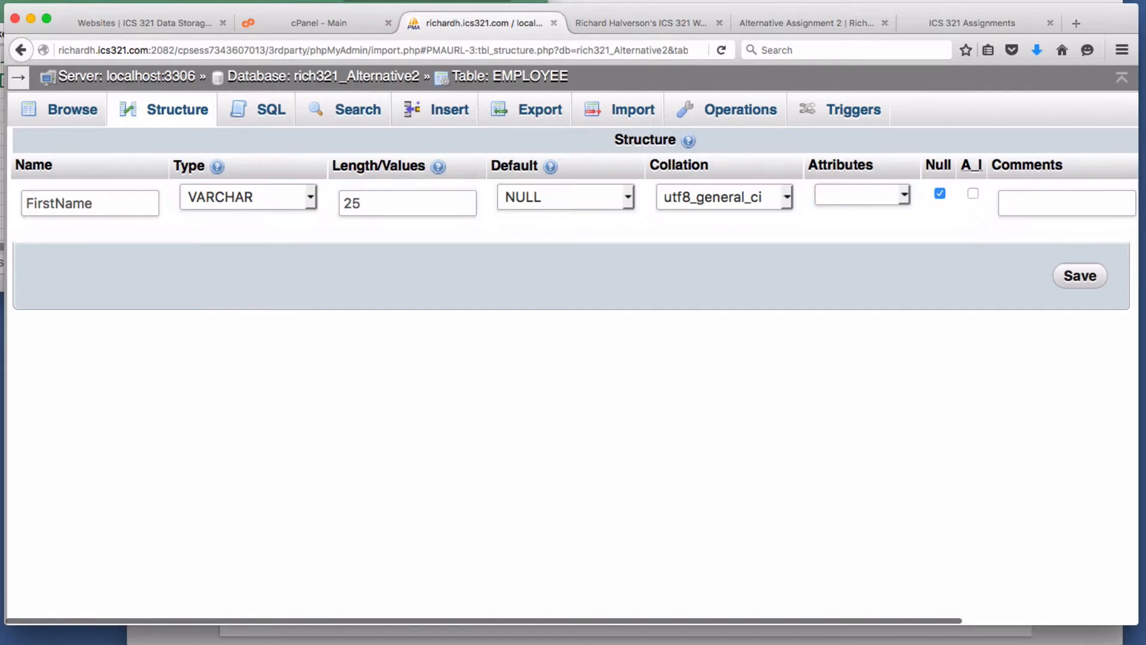
{"action": "left_click", "coordinate": [1086, 278]}
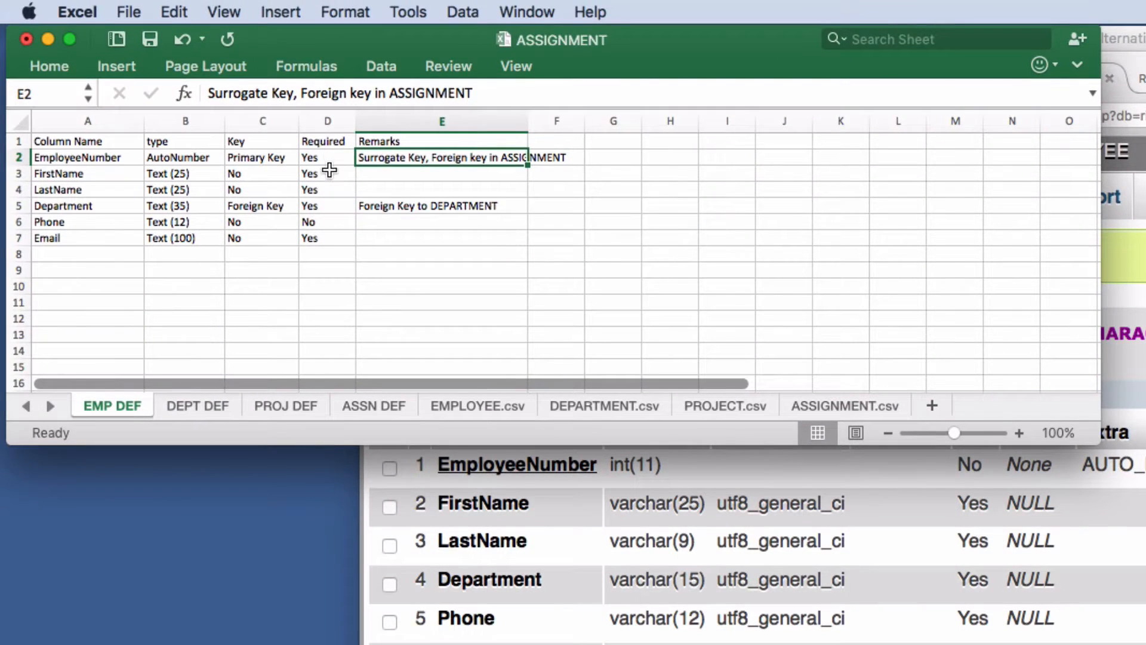
{"action": "left_click", "coordinate": [330, 158]}
{"action": "left_click", "coordinate": [333, 175]}
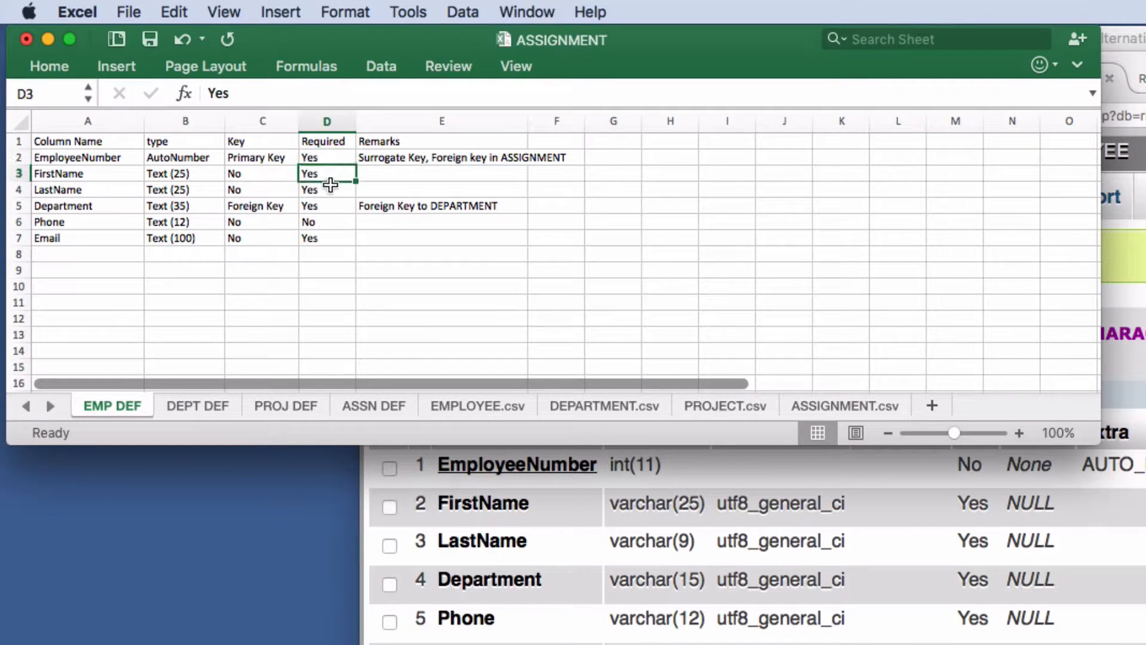
{"action": "left_click", "coordinate": [327, 187]}
{"action": "left_click", "coordinate": [339, 205]}
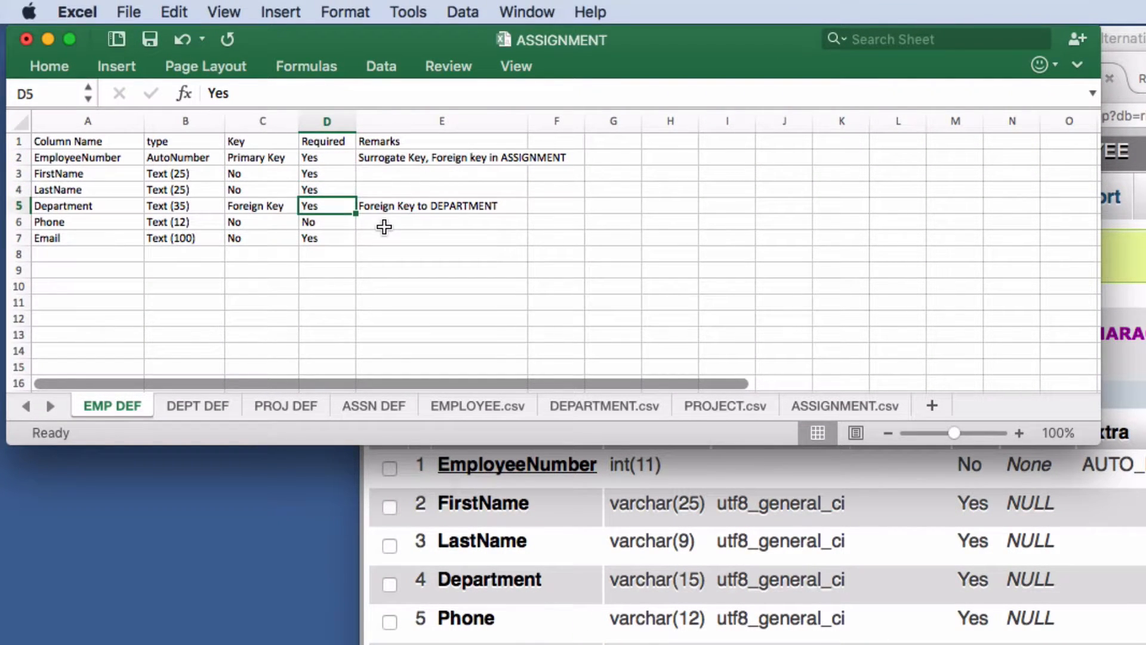
{"action": "left_click", "coordinate": [330, 223]}
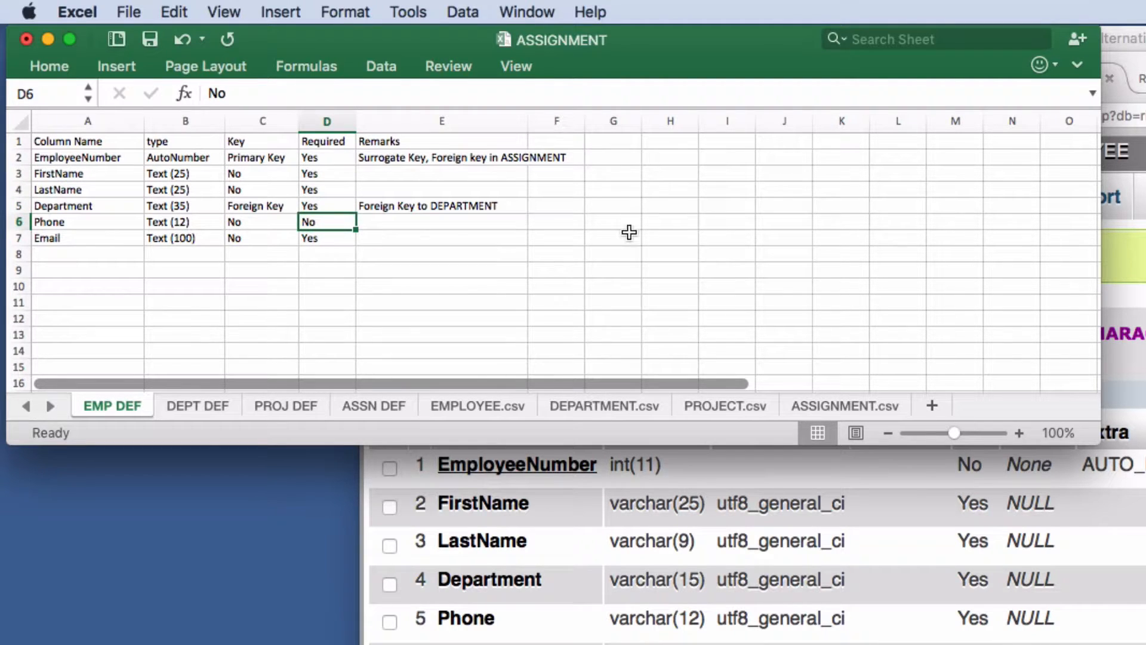
{"action": "left_click", "coordinate": [895, 545]}
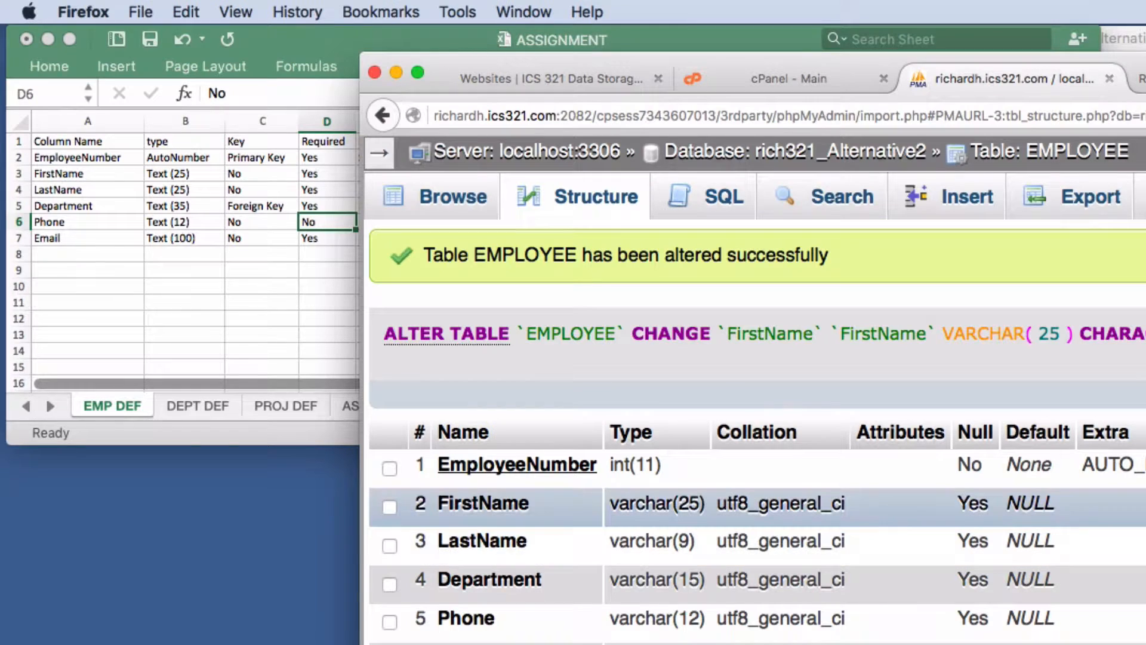
- Make FirstName and LastName required VARCHAR(25) columns
{"action": "left_click", "coordinate": [1141, 506]}
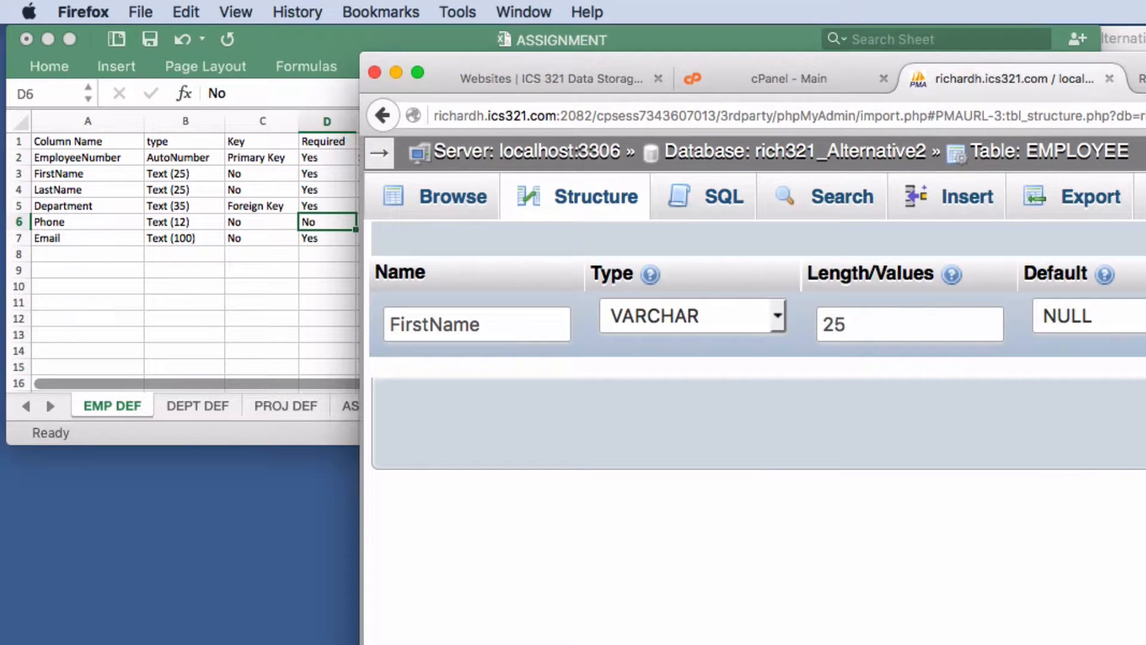
{"action": "left_click", "coordinate": [1141, 317]}
{"action": "left_click", "coordinate": [1141, 424]}
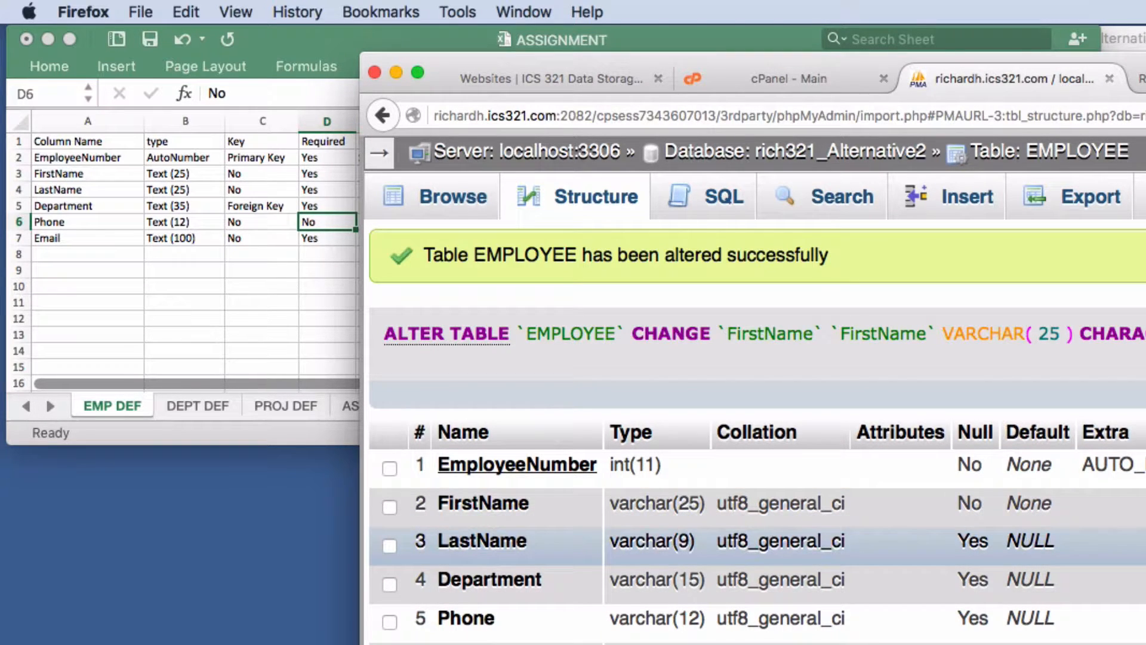
{"action": "left_click", "coordinate": [1141, 544]}
{"action": "double_click", "coordinate": [919, 327]}
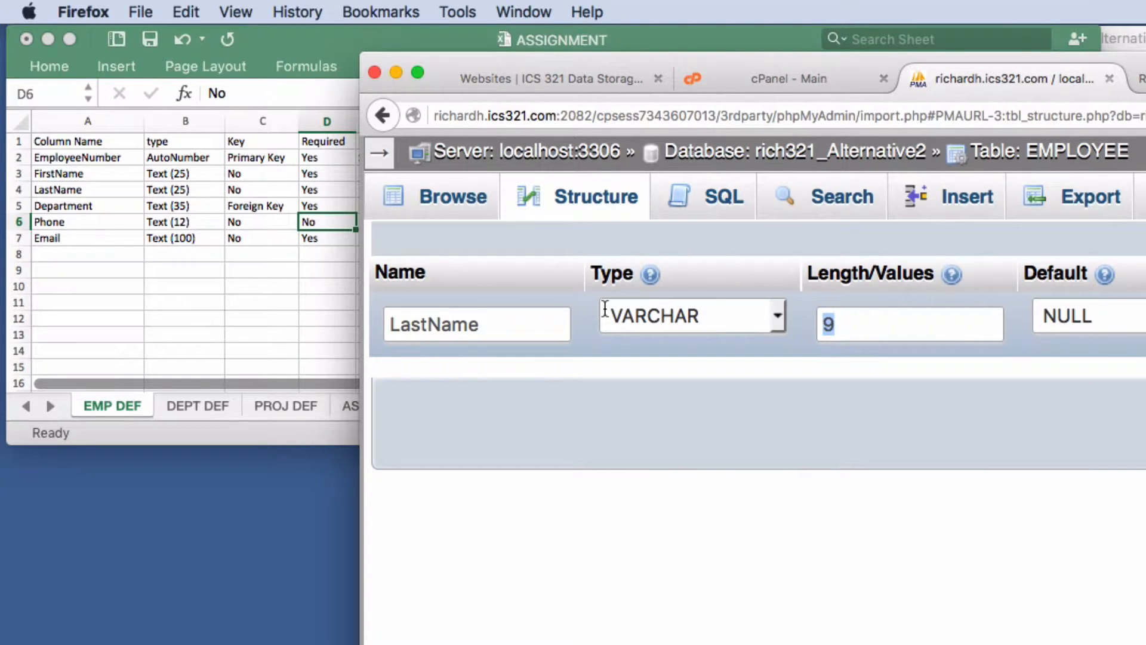
{"action": "type", "text": "25"}
{"action": "left_click", "coordinate": [1066, 404]}
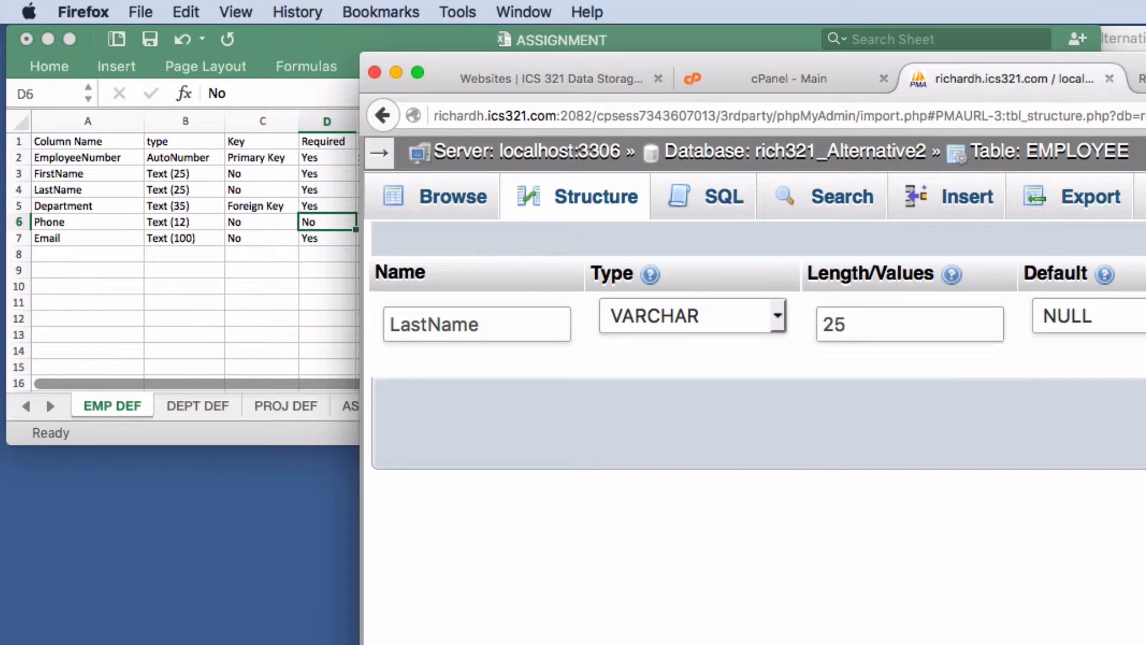
{"action": "left_click", "coordinate": [1143, 324]}
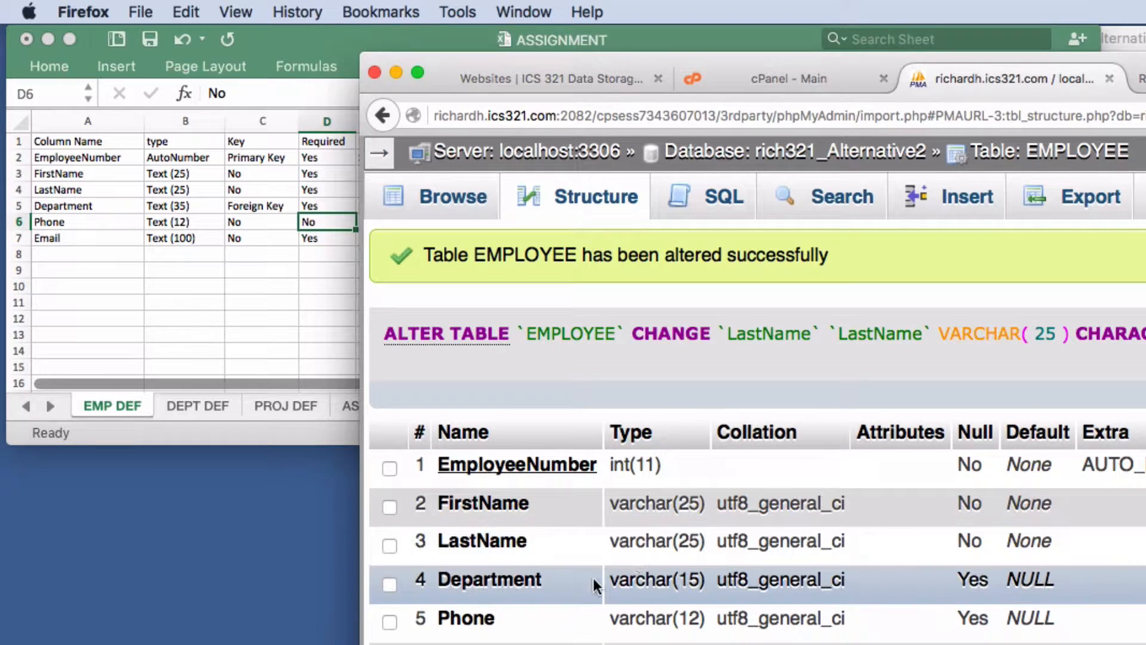
- Set Department to a required VARCHAR(35) and widen Email to 100 characters
{"action": "left_click", "coordinate": [1144, 580]}
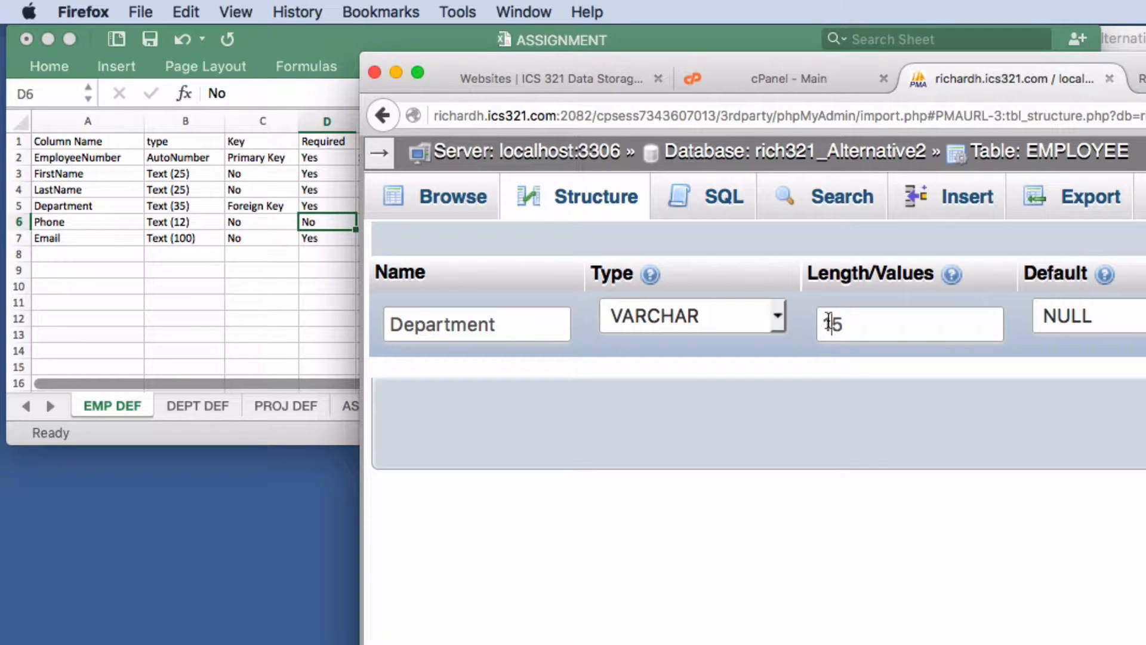
{"action": "left_click_drag", "start_coordinate": [830, 322], "coordinate": [798, 321]}
{"action": "type", "text": "3"}
{"action": "left_click", "coordinate": [1144, 323]}
{"action": "left_click", "coordinate": [1144, 423]}
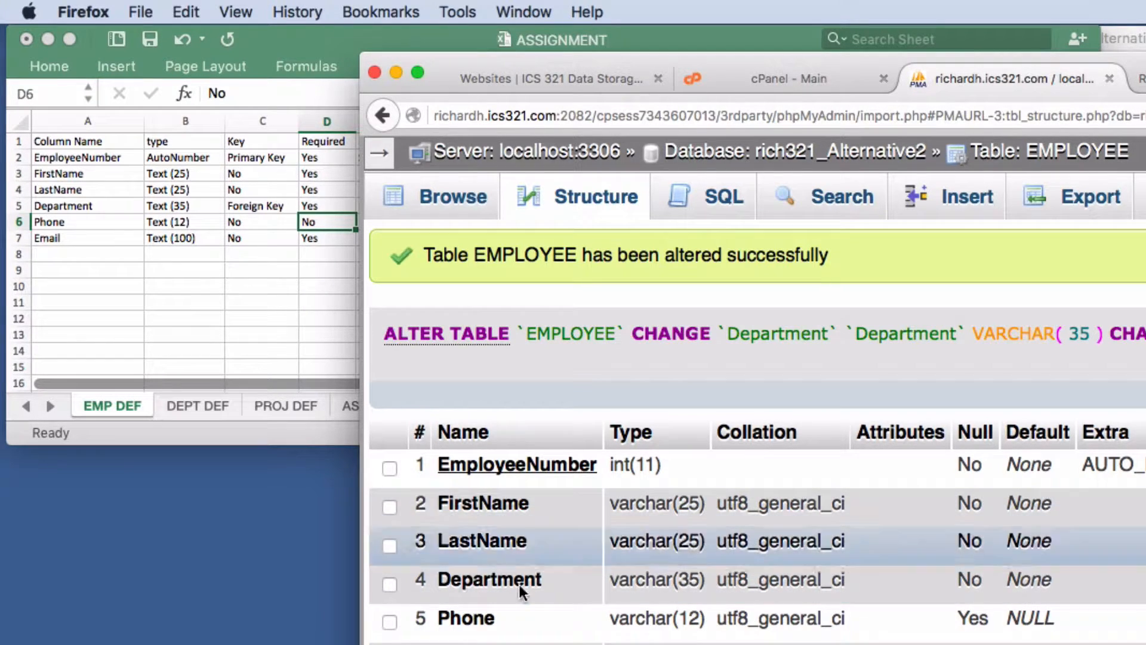
{"action": "left_click", "coordinate": [1145, 644]}
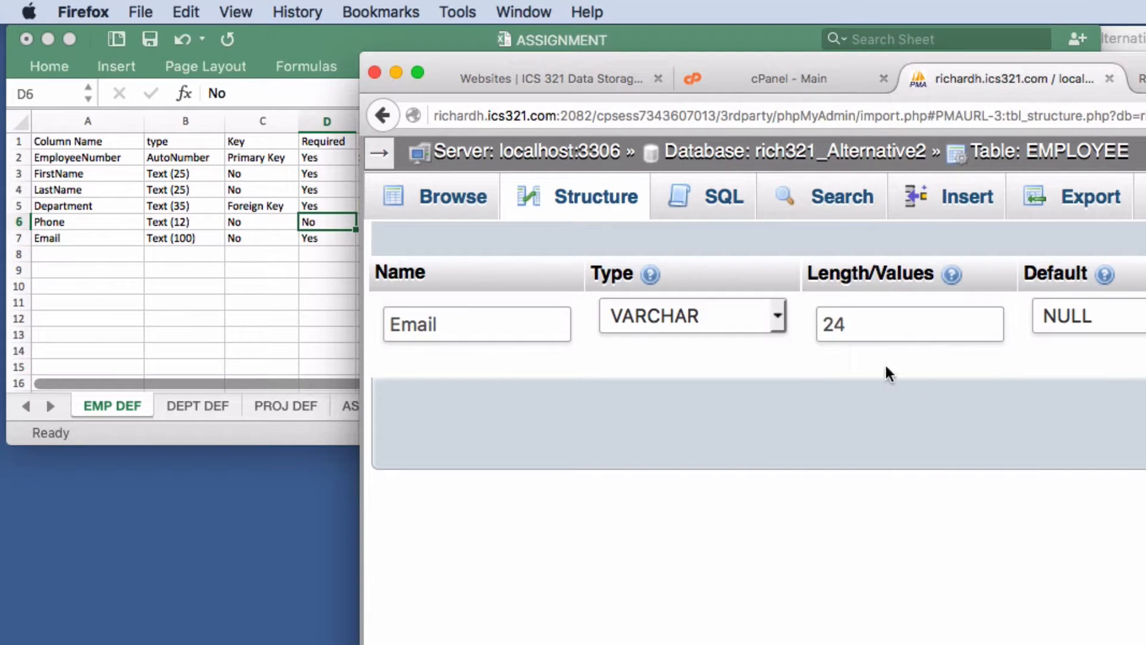
{"action": "left_click_drag", "start_coordinate": [869, 332], "coordinate": [724, 327]}
{"action": "type", "text": "1"}
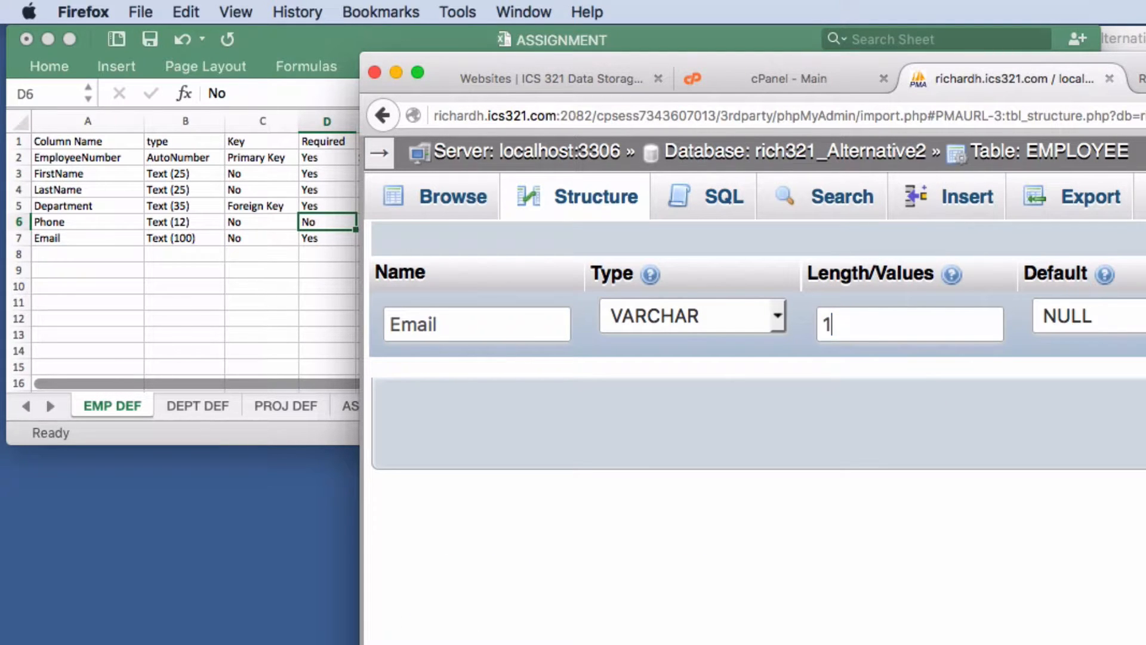
{"action": "type", "text": "00"}
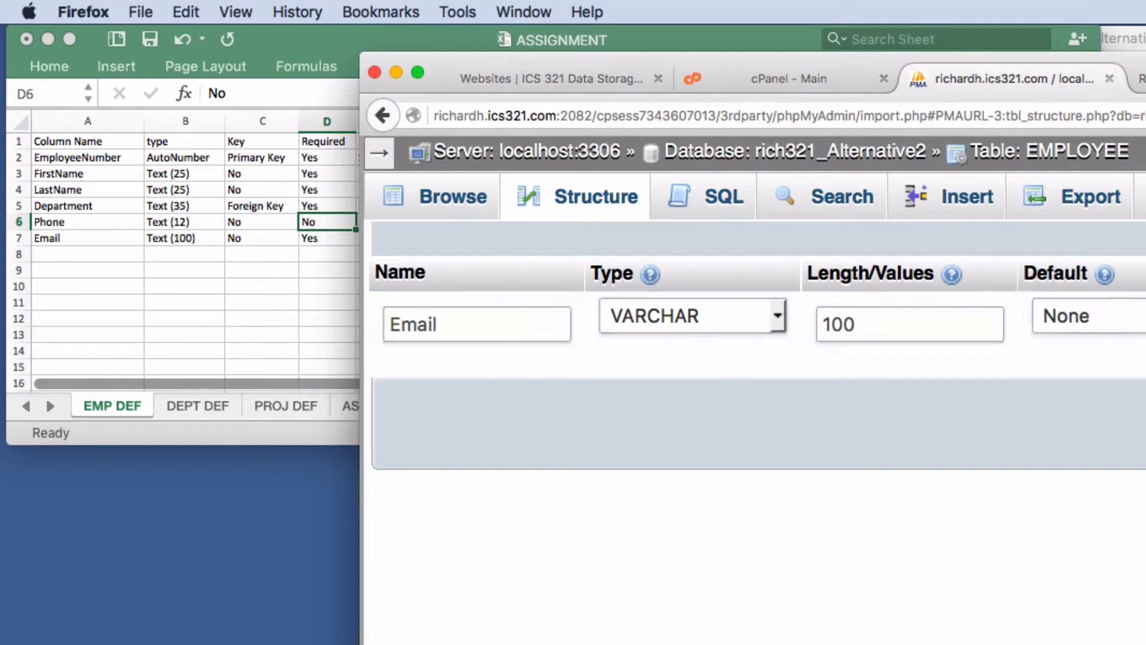
{"action": "key", "text": "Return"}
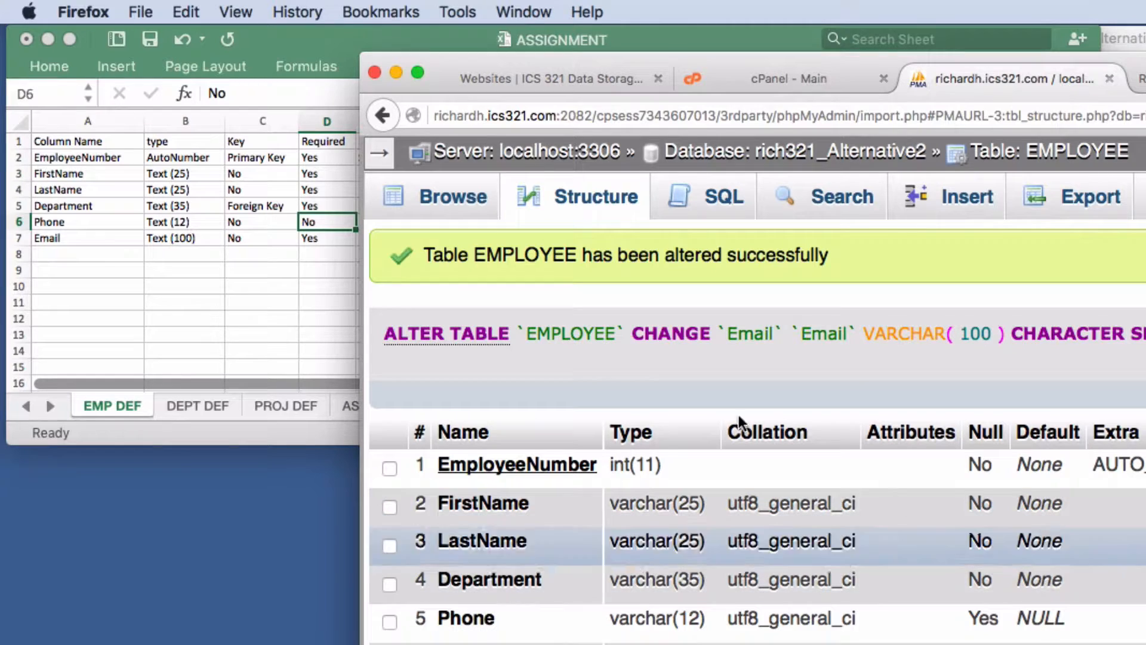
- Check the DEPT DEF sheet in Excel, then return to phpMyAdmin
{"action": "left_click", "coordinate": [183, 327]}
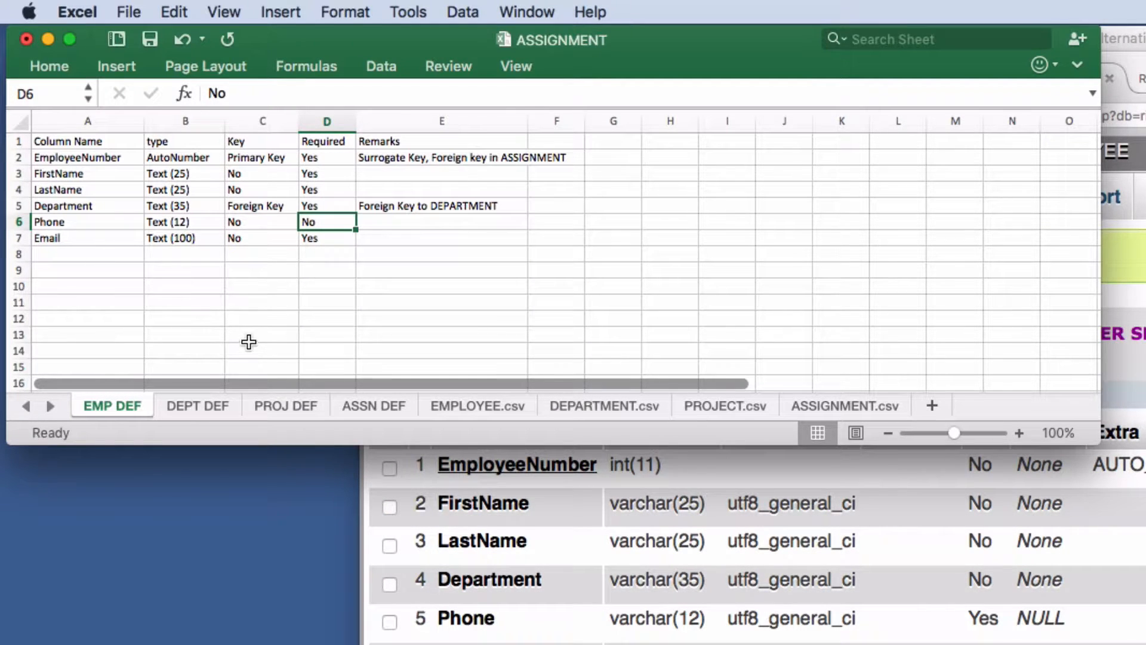
{"action": "left_click", "coordinate": [202, 406]}
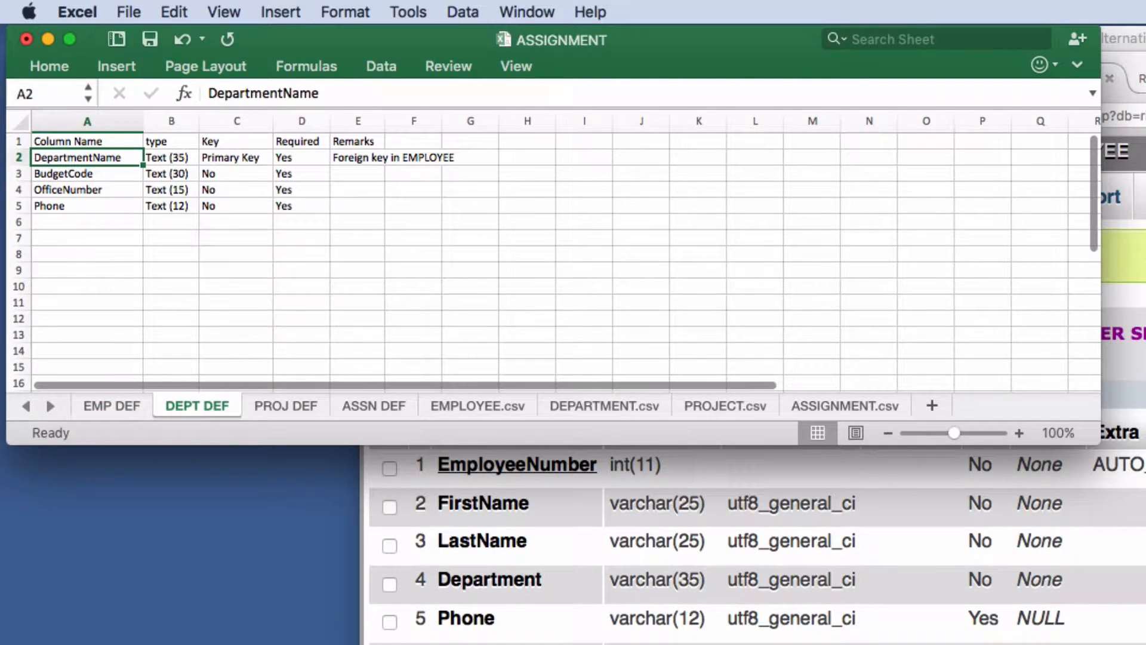
{"action": "left_click", "coordinate": [1016, 172]}
- In DEPARTMENT, make DepartmentName the primary key and change its length from 15 to 35
{"action": "left_click", "coordinate": [373, 77]}
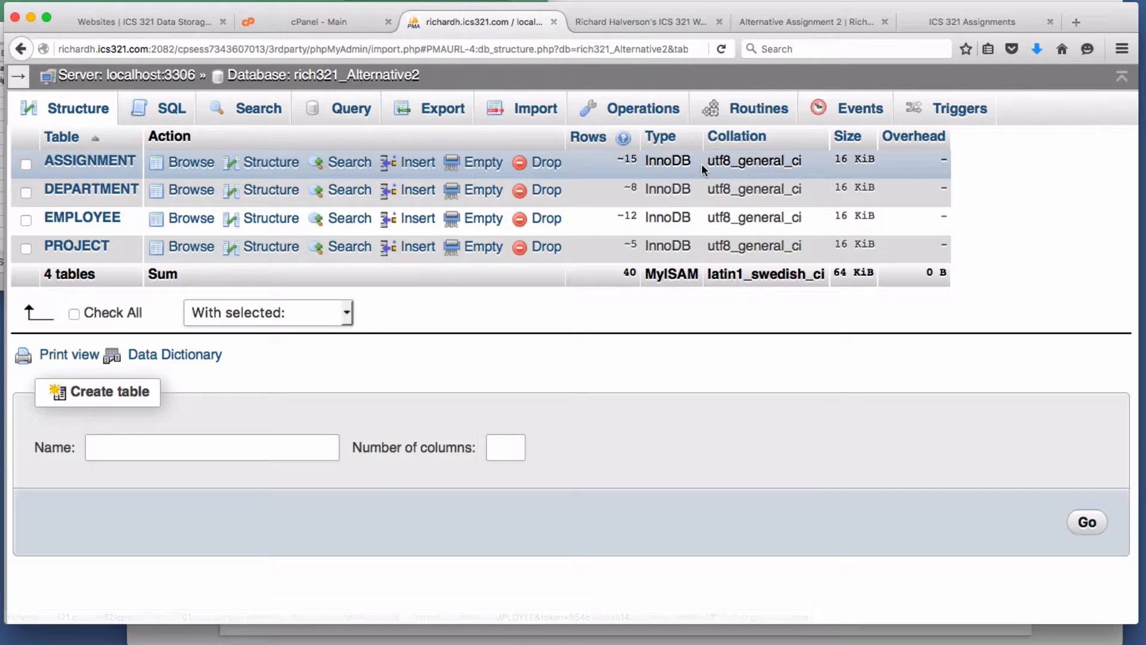
{"action": "left_click", "coordinate": [269, 191]}
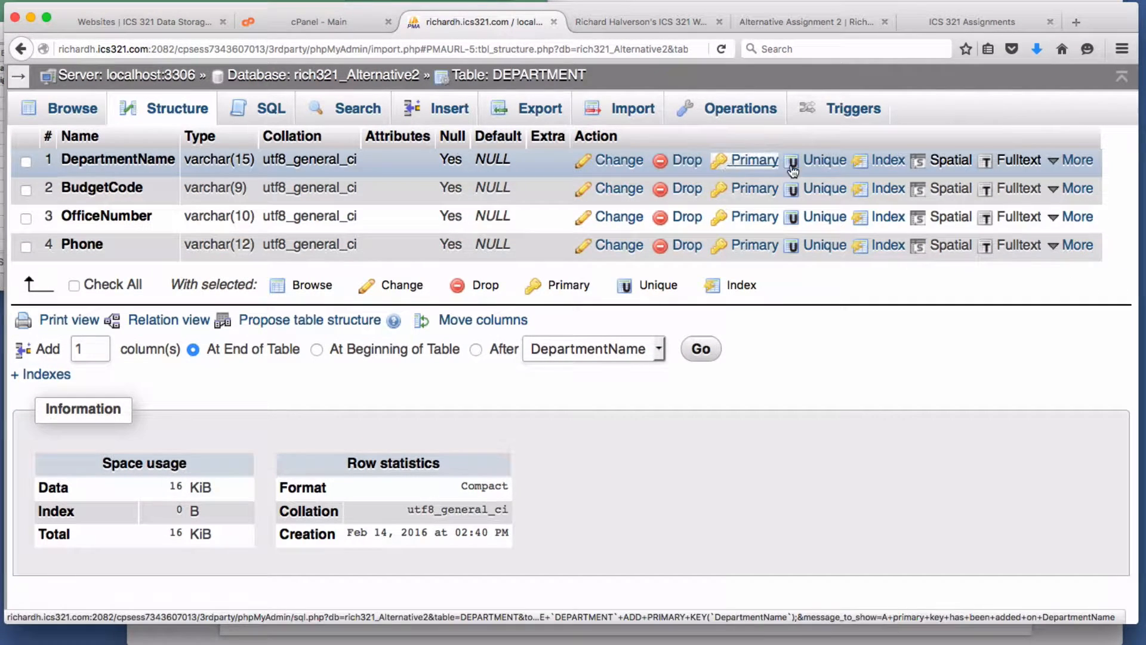
{"action": "left_click", "coordinate": [763, 171]}
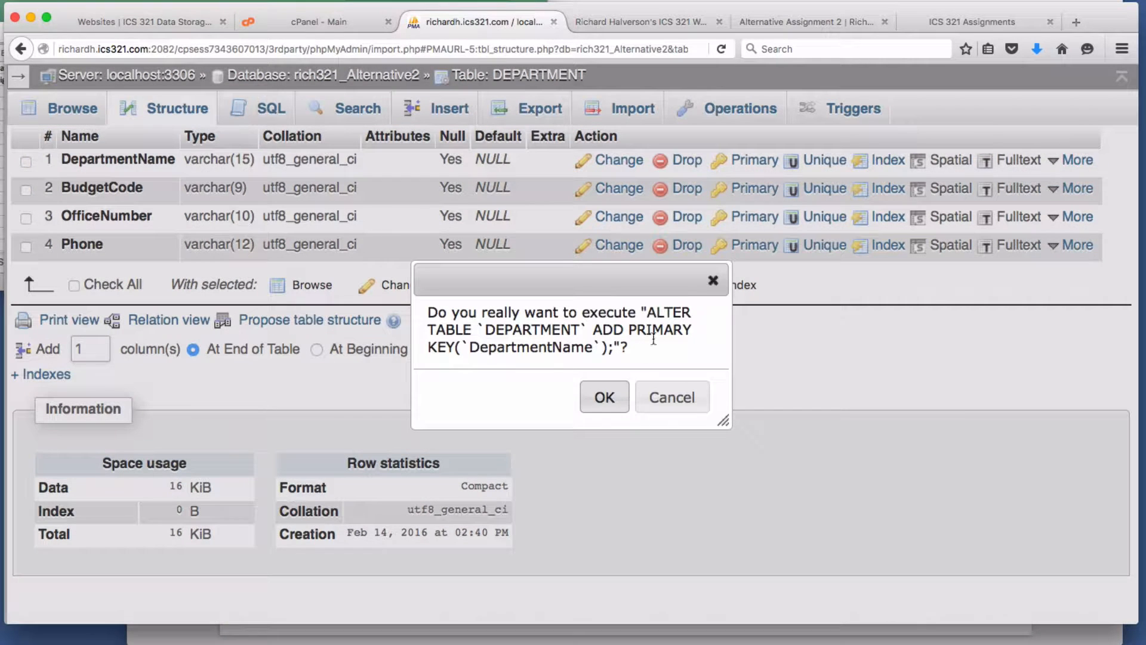
{"action": "left_click", "coordinate": [607, 396]}
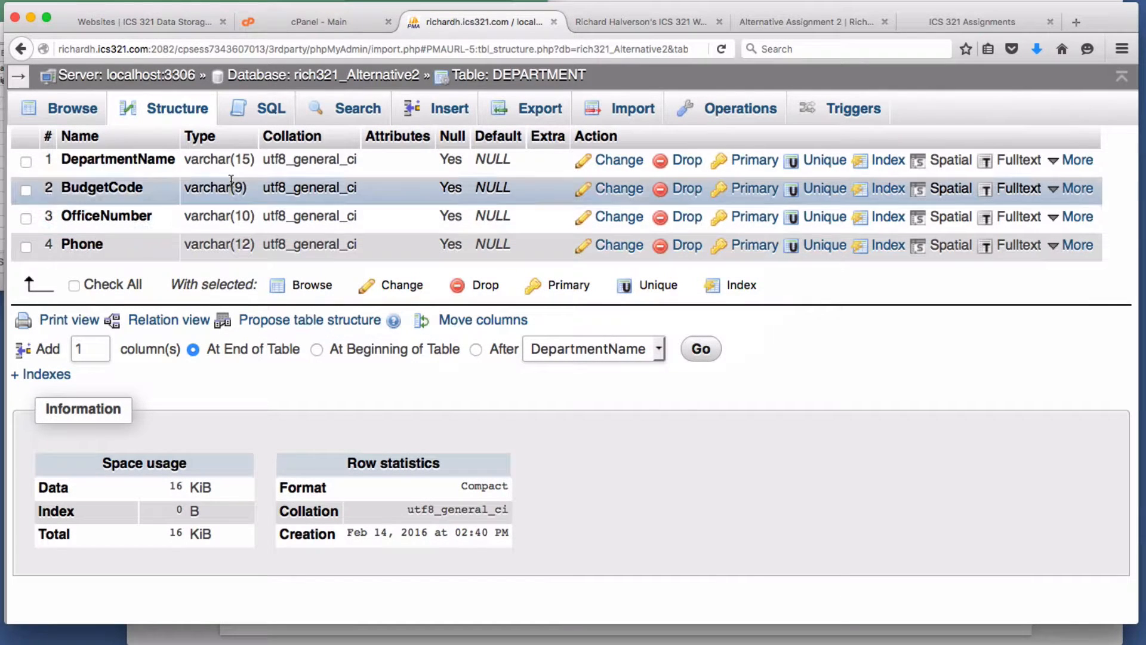
{"action": "left_click", "coordinate": [628, 168]}
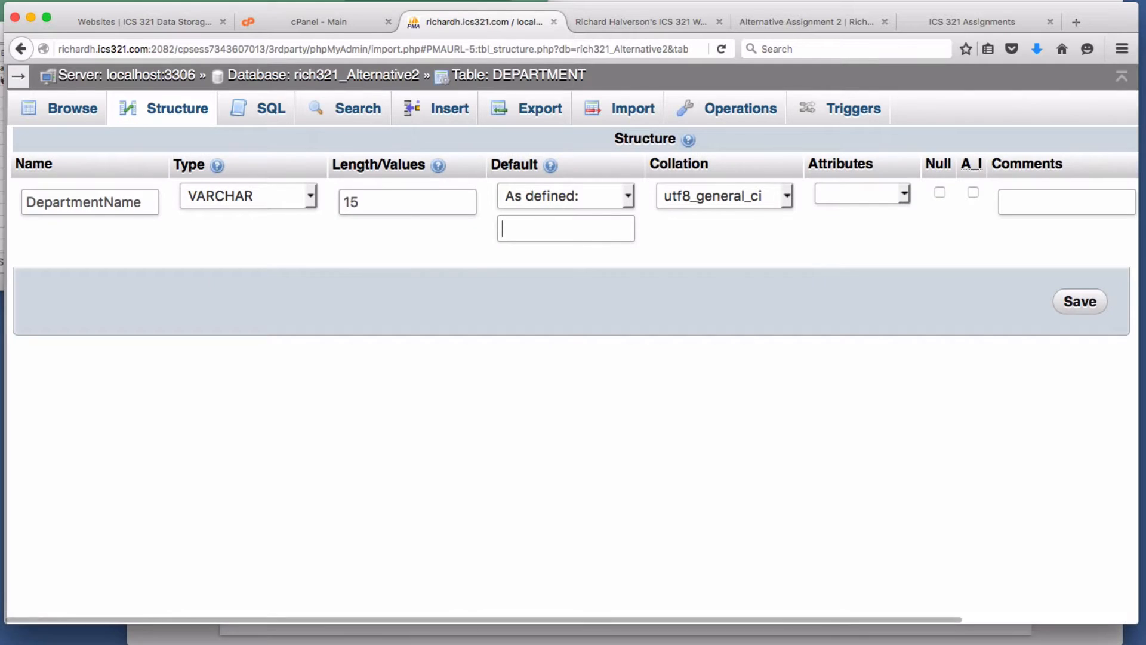
{"action": "double_click", "coordinate": [354, 203]}
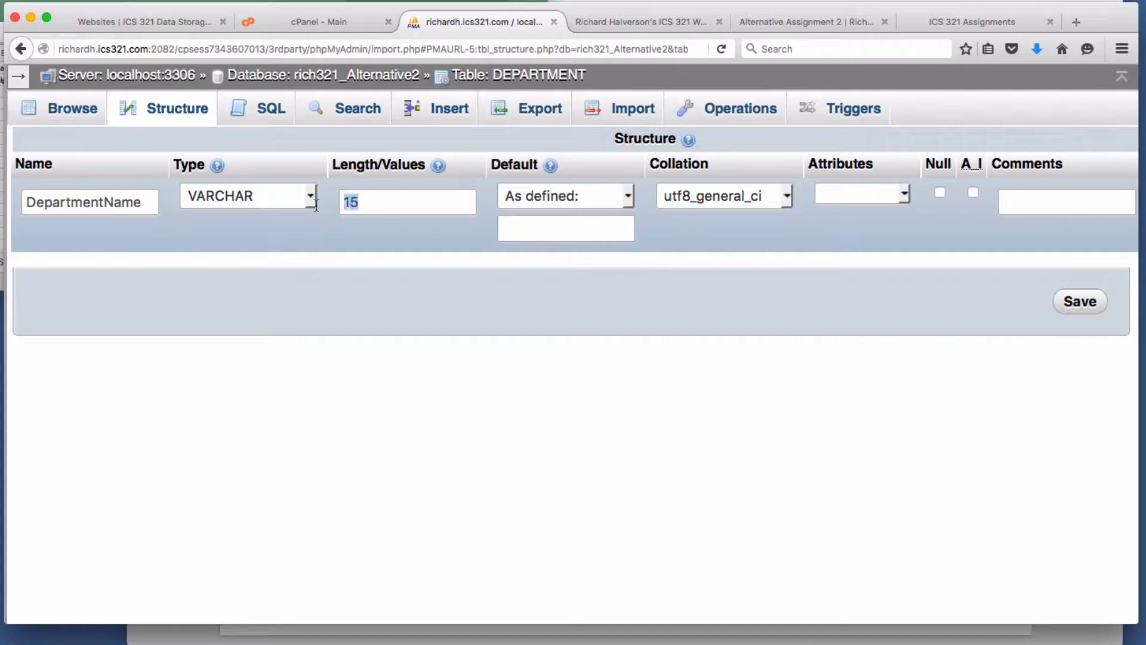
{"action": "type", "text": "35"}
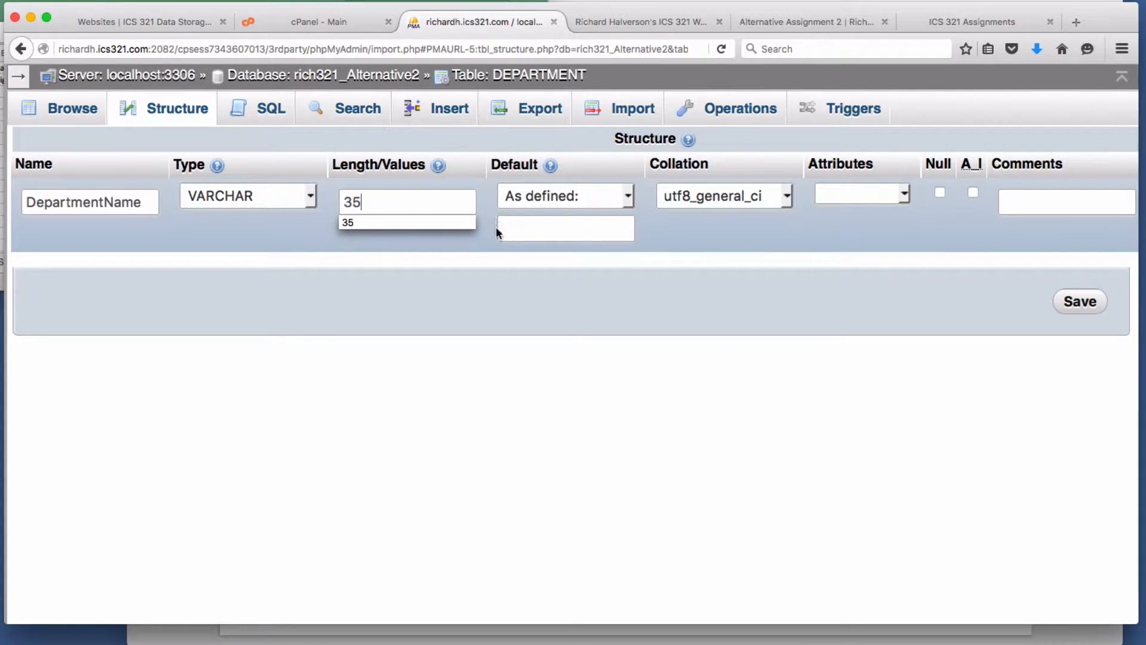
{"action": "left_click", "coordinate": [468, 246]}
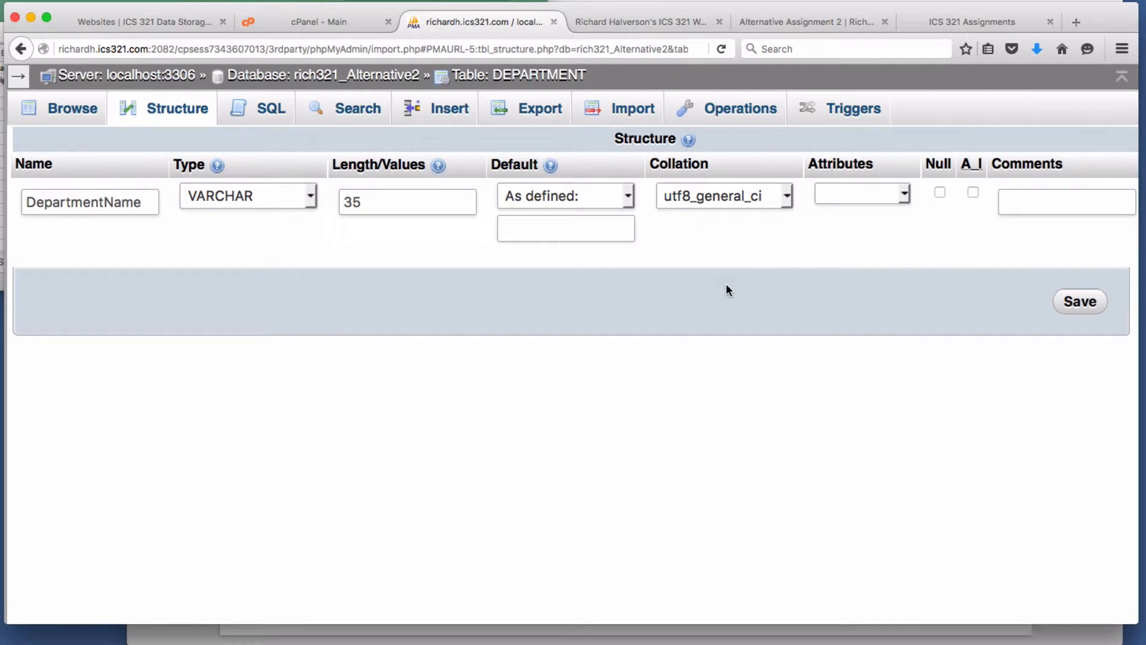
{"action": "left_click", "coordinate": [1081, 303]}
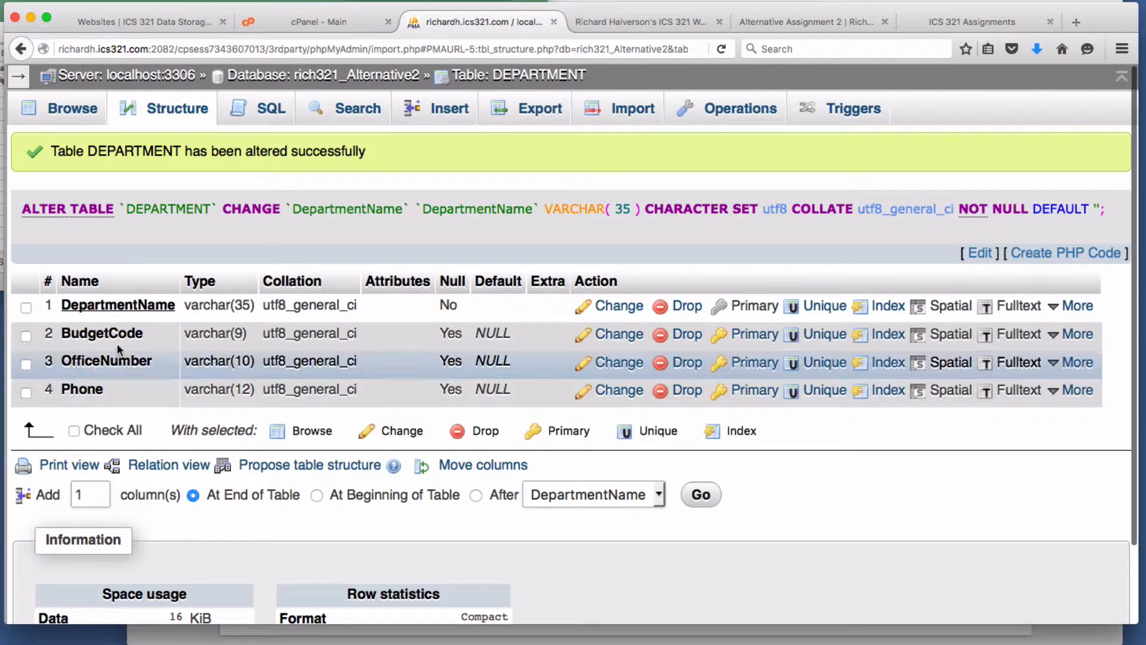
- Make BudgetCode a required column with length 30
{"action": "left_click", "coordinate": [619, 338]}
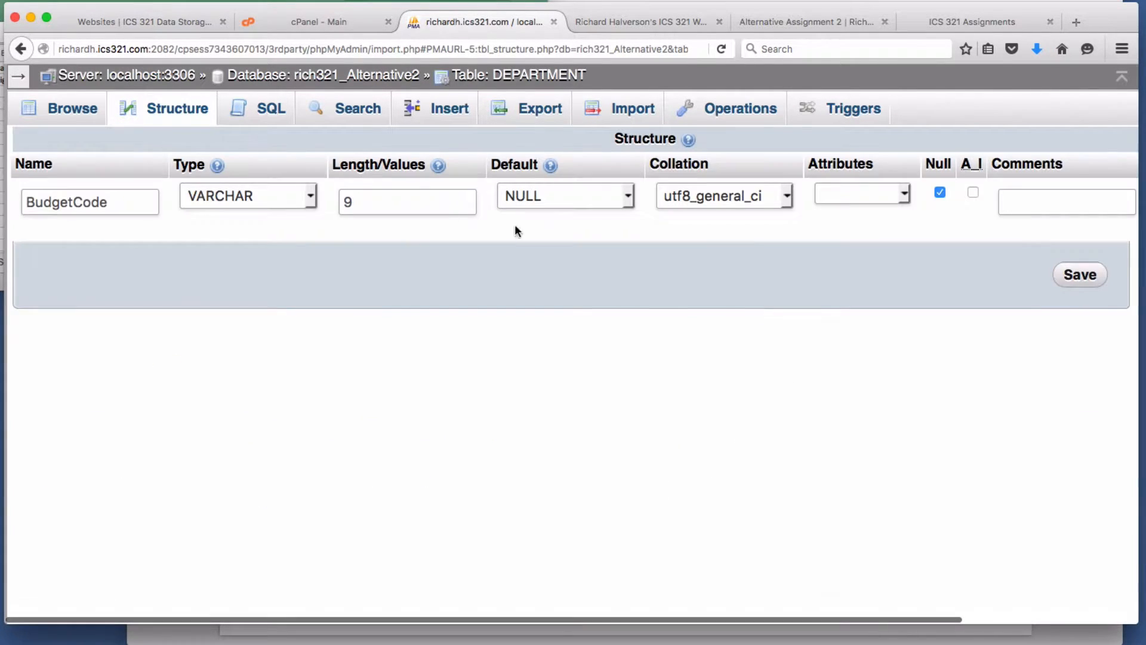
{"action": "left_click_drag", "start_coordinate": [369, 202], "coordinate": [305, 202]}
{"action": "type", "text": "30"}
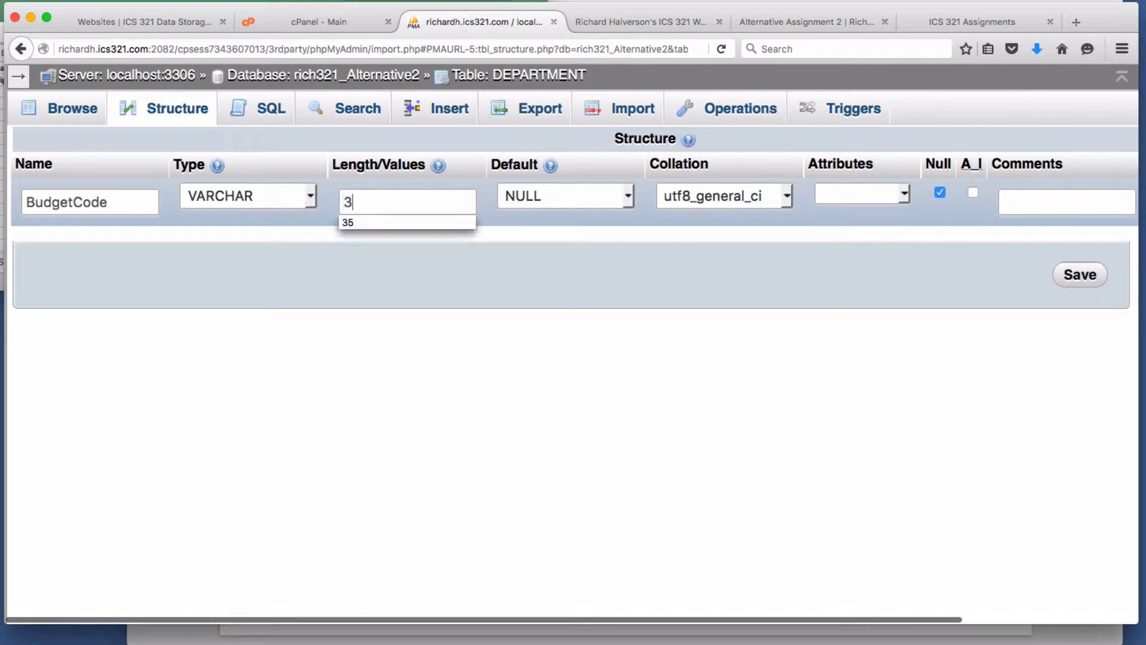
{"action": "left_click", "coordinate": [939, 194]}
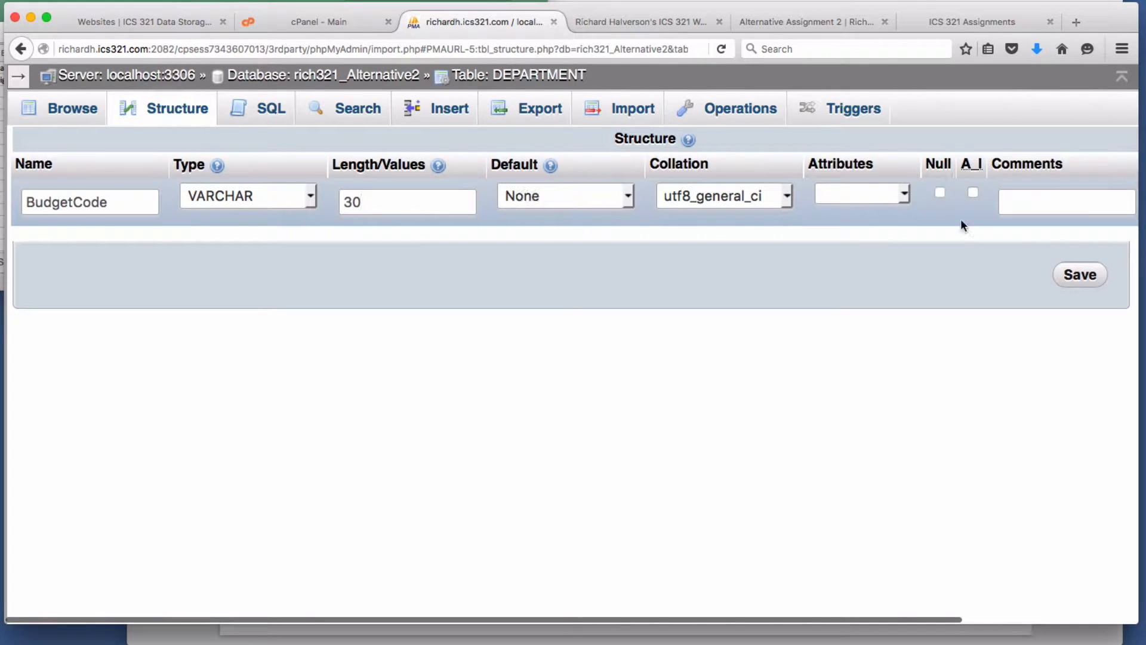
{"action": "left_click", "coordinate": [1079, 277]}
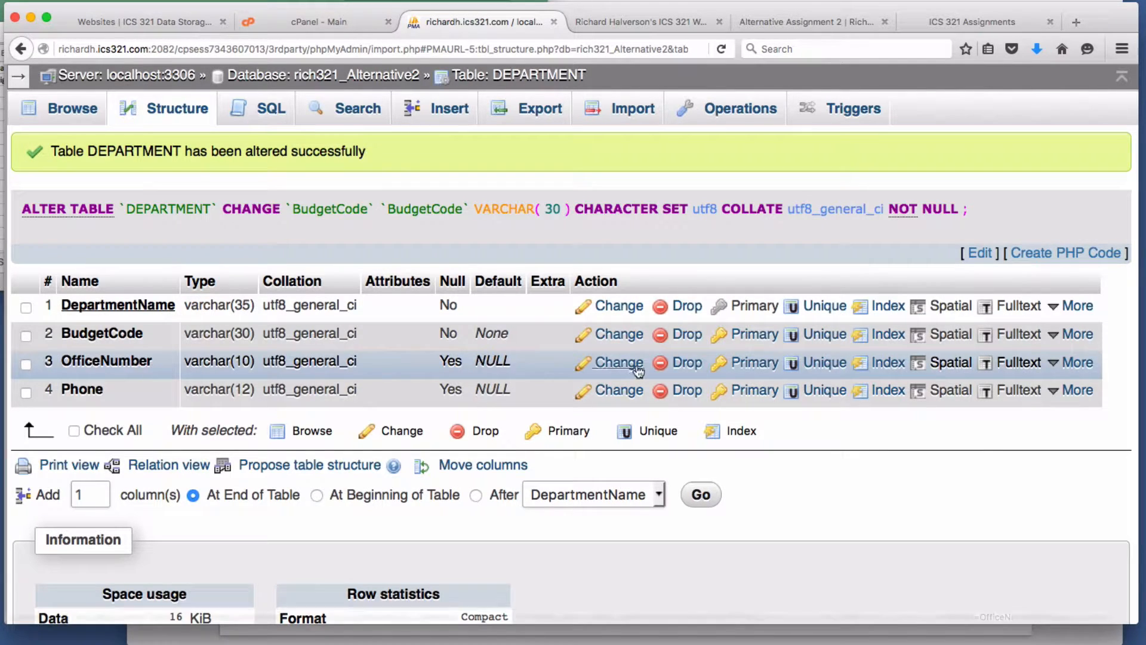
- Make OfficeNumber required with length 15, and make Phone required with no default
{"action": "left_click", "coordinate": [619, 363]}
{"action": "left_click_drag", "start_coordinate": [376, 202], "coordinate": [270, 197]}
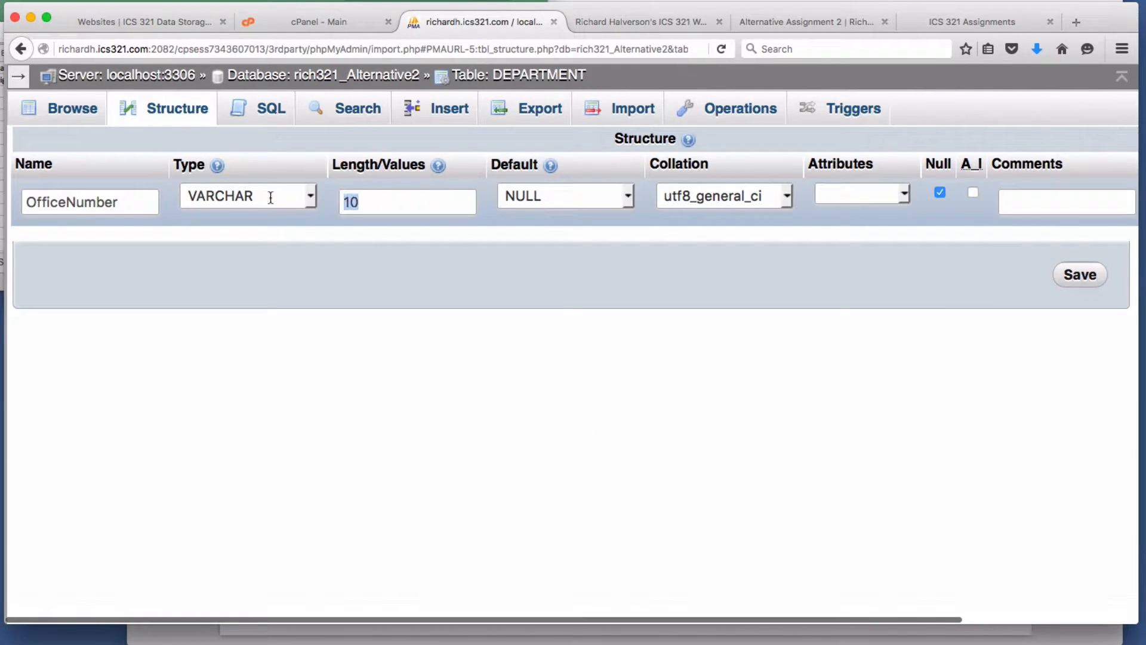
{"action": "type", "text": "15"}
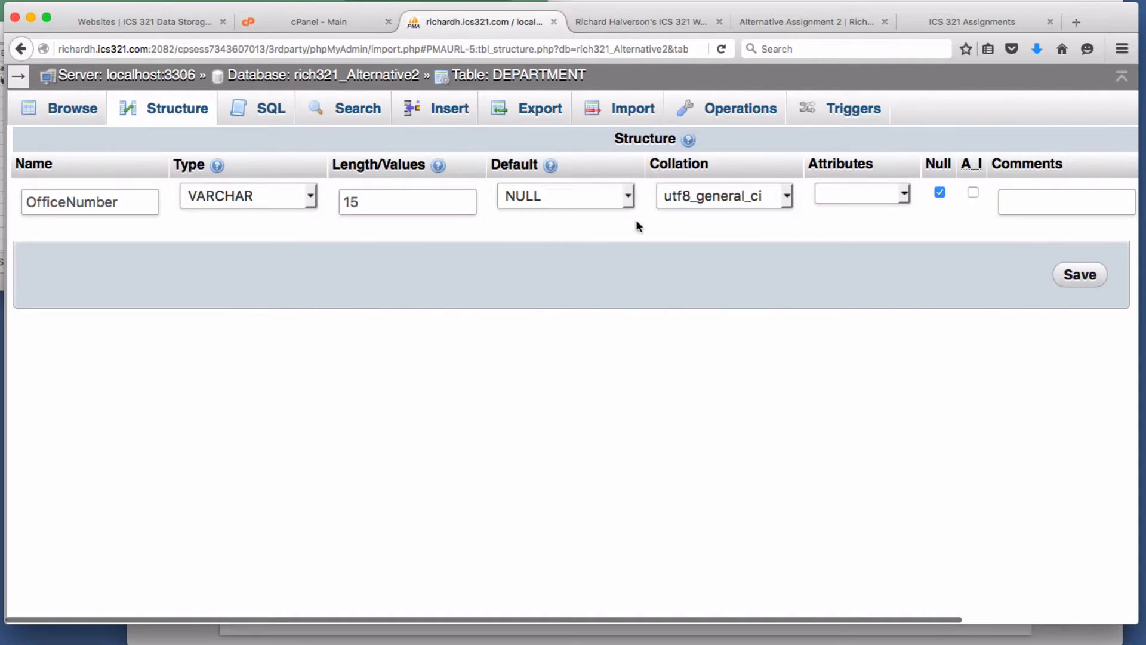
{"action": "left_click", "coordinate": [942, 192]}
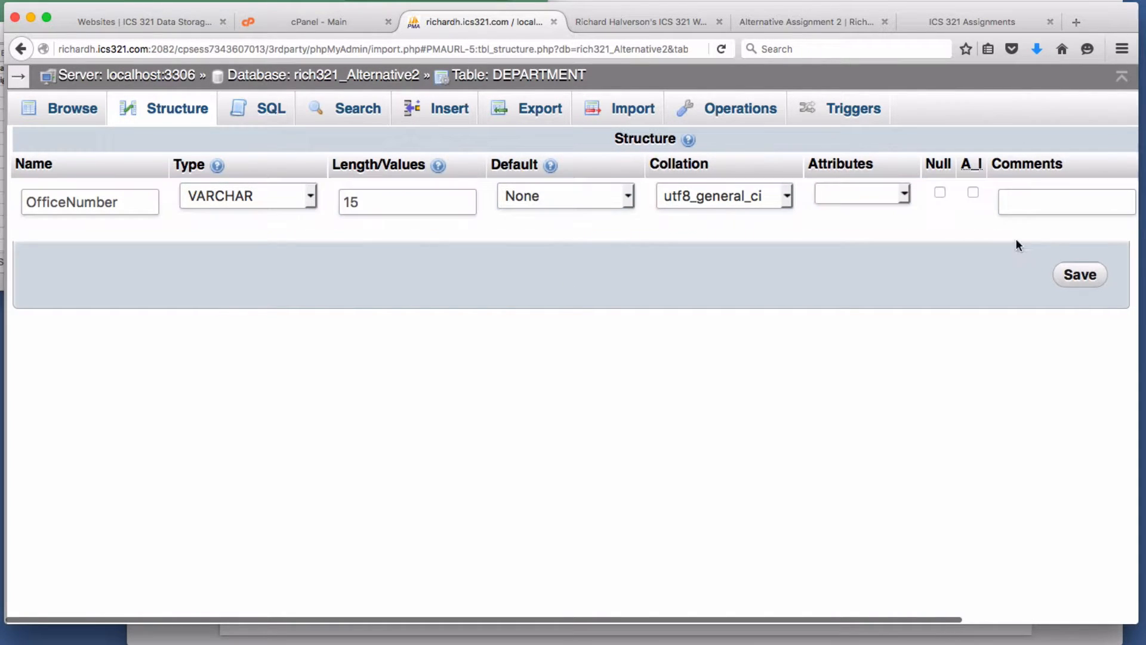
{"action": "left_click", "coordinate": [1080, 274]}
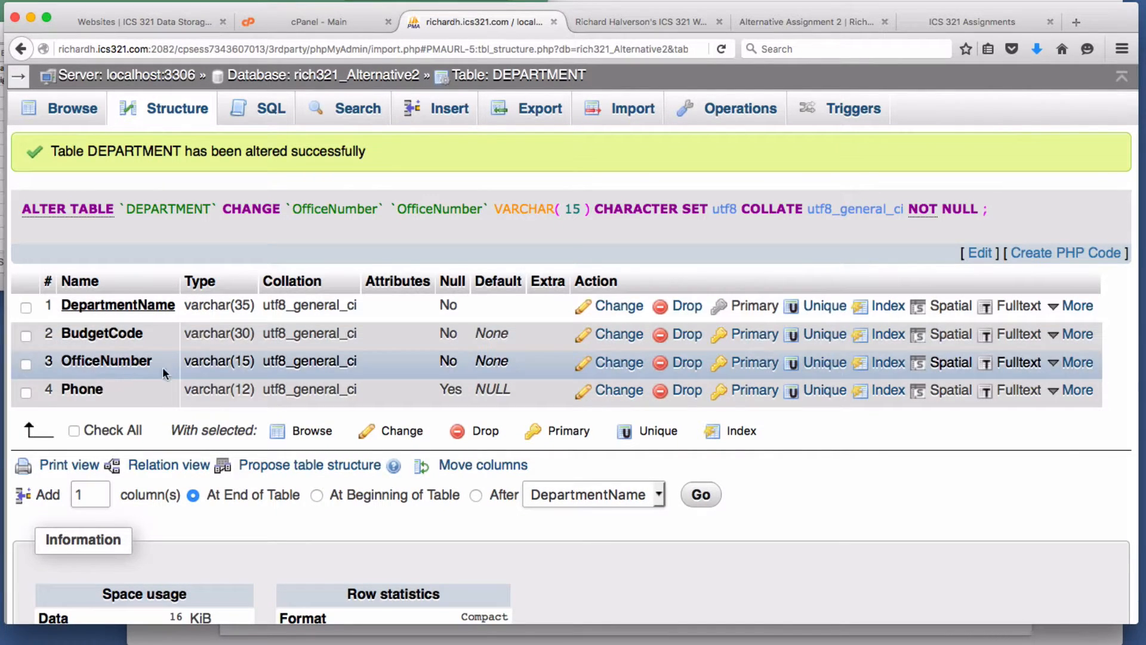
{"action": "left_click", "coordinate": [606, 393]}
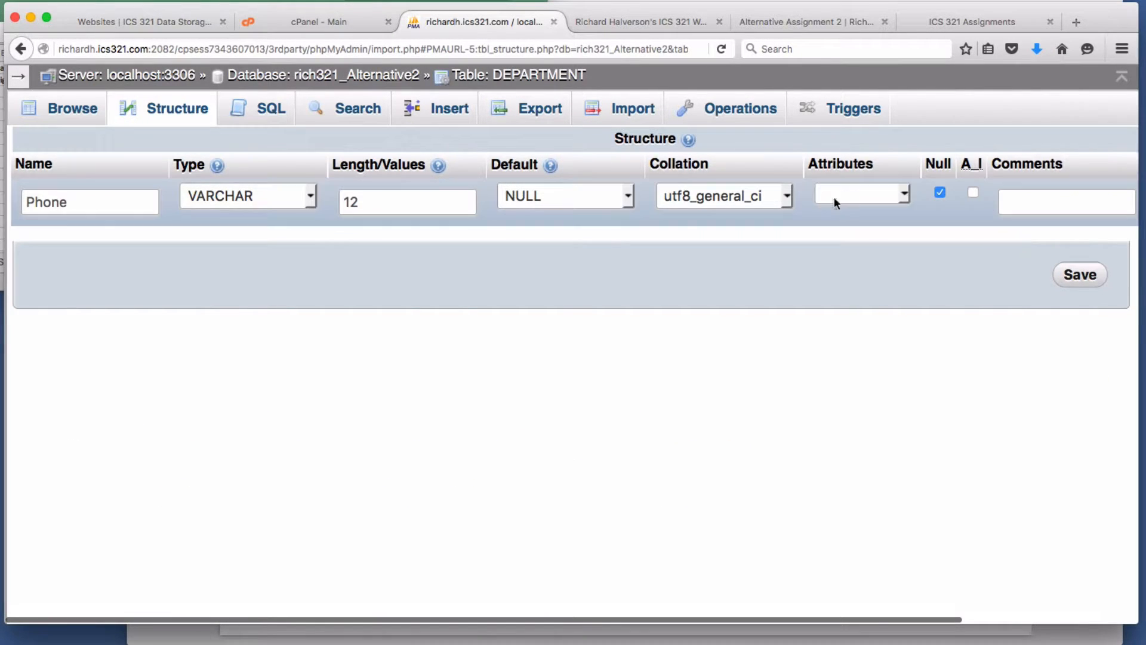
{"action": "left_click", "coordinate": [941, 192]}
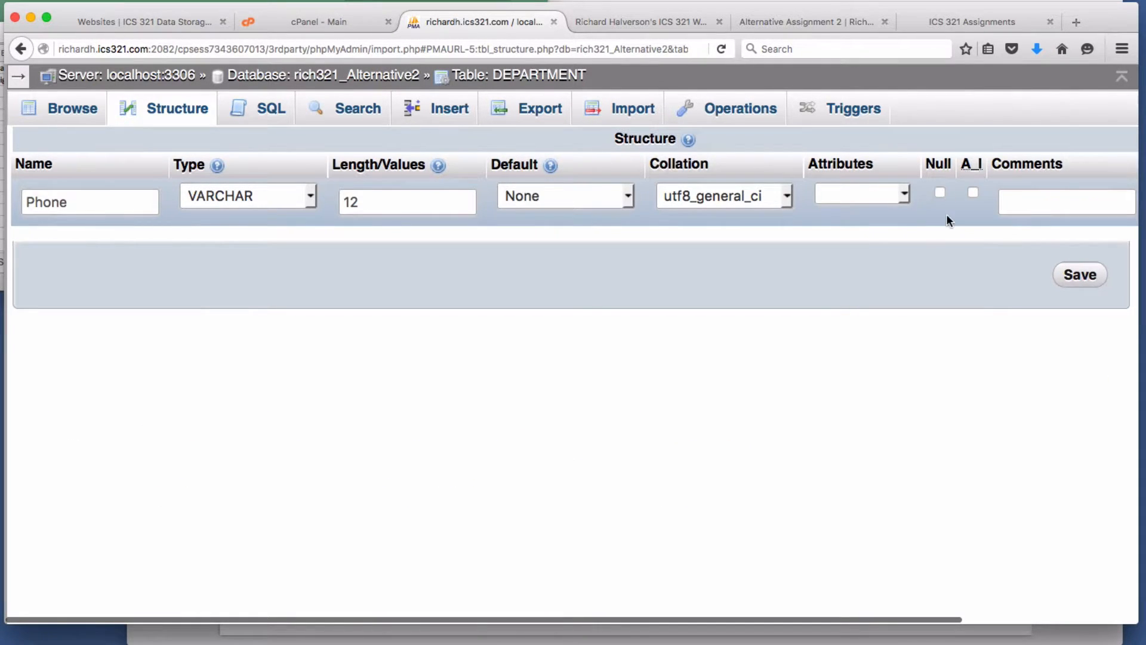
{"action": "left_click", "coordinate": [1080, 274]}
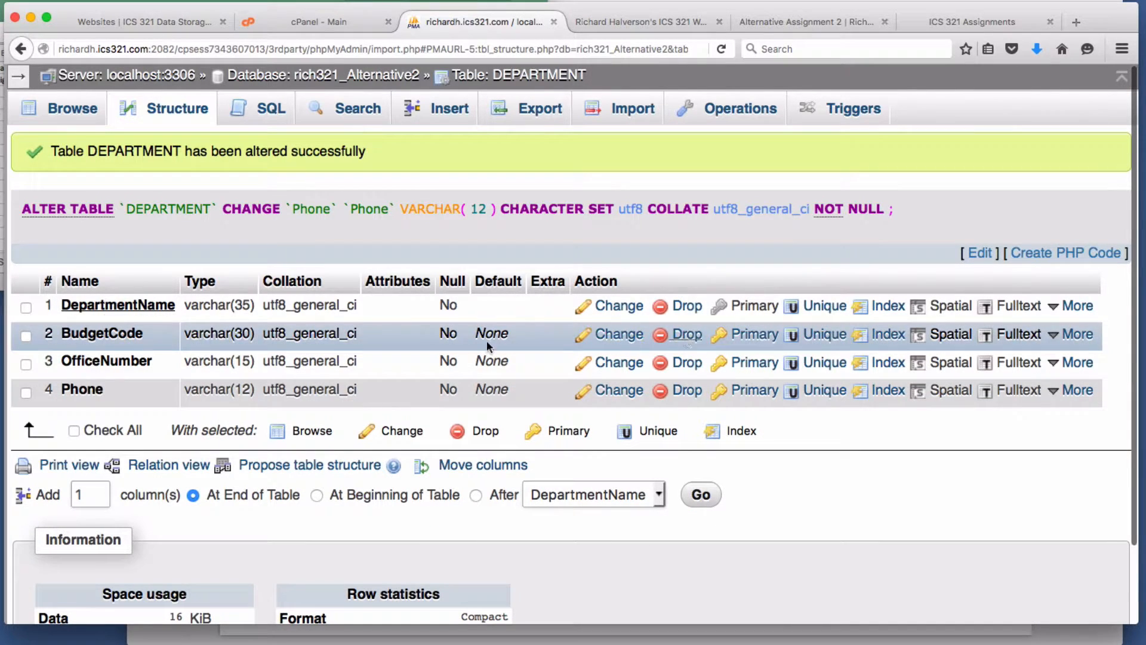
- Read the PROJ DEF spec in Excel and open PROJECT's structure in phpMyAdmin beside it
{"action": "left_click", "coordinate": [43, 309]}
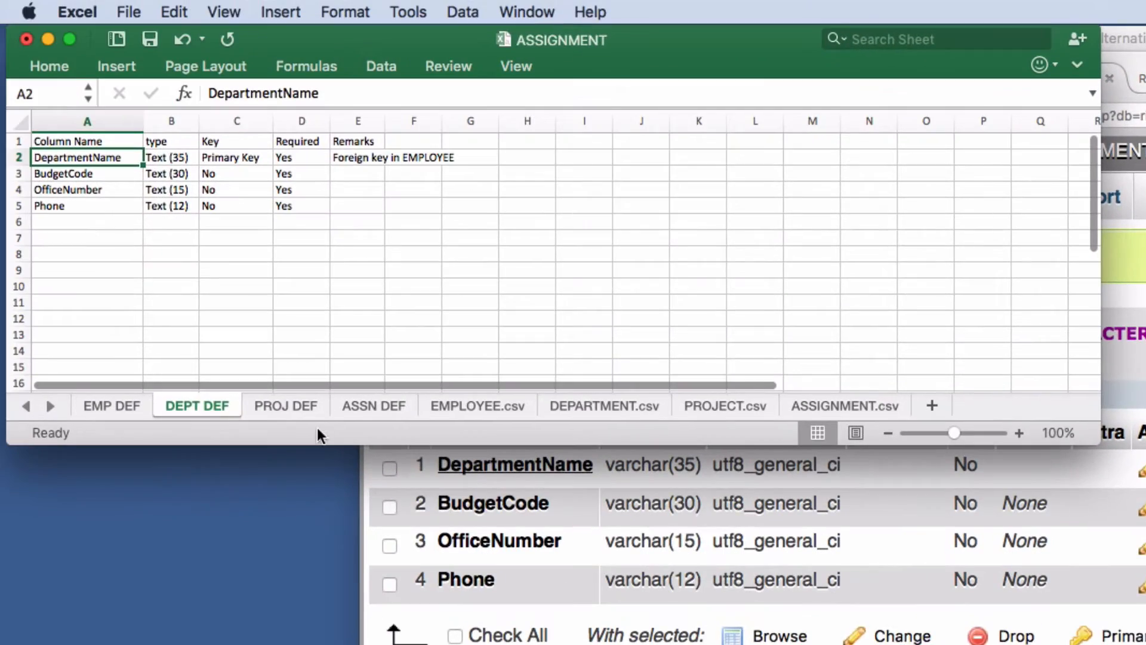
{"action": "left_click", "coordinate": [290, 403]}
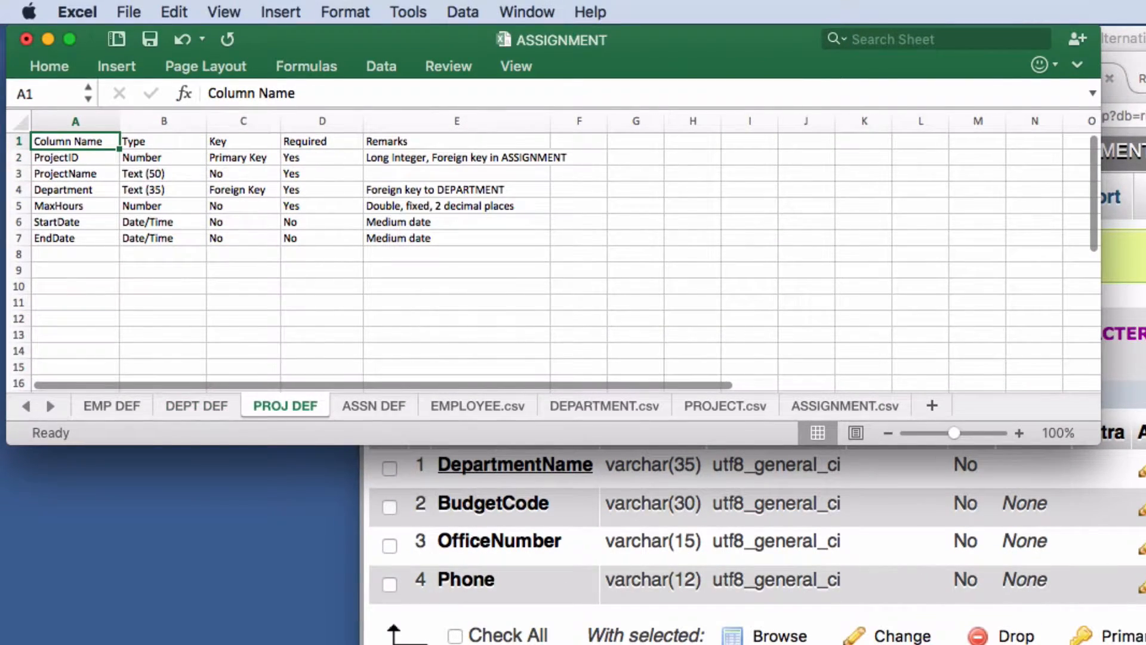
{"action": "left_click", "coordinate": [895, 509]}
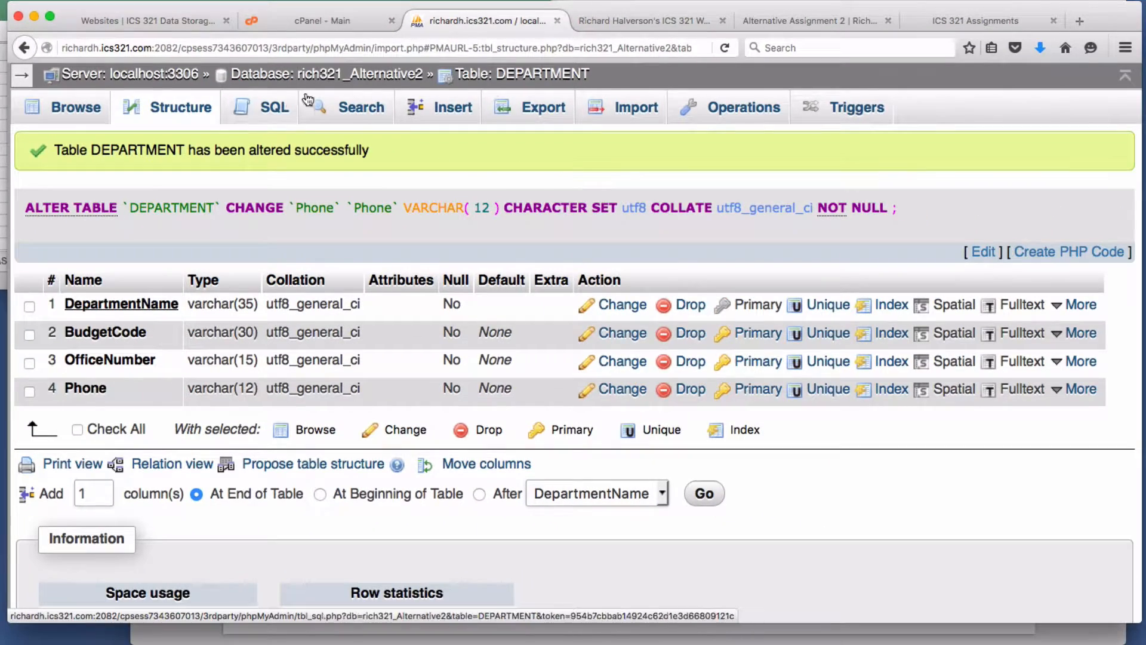
{"action": "left_click", "coordinate": [398, 81]}
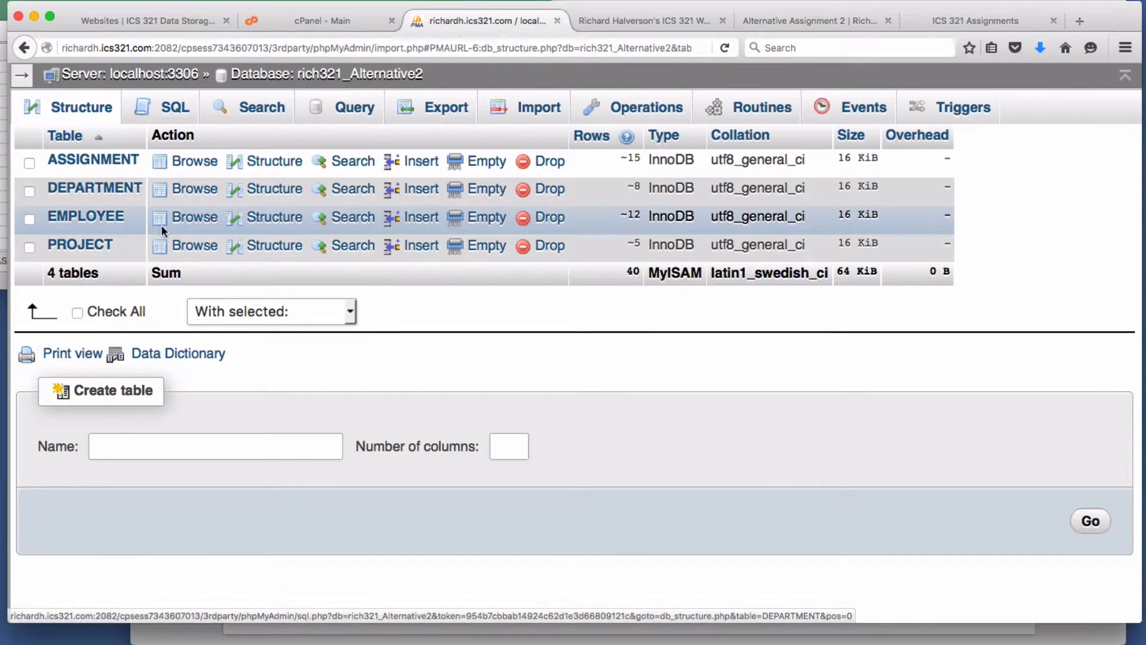
{"action": "left_click", "coordinate": [258, 246]}
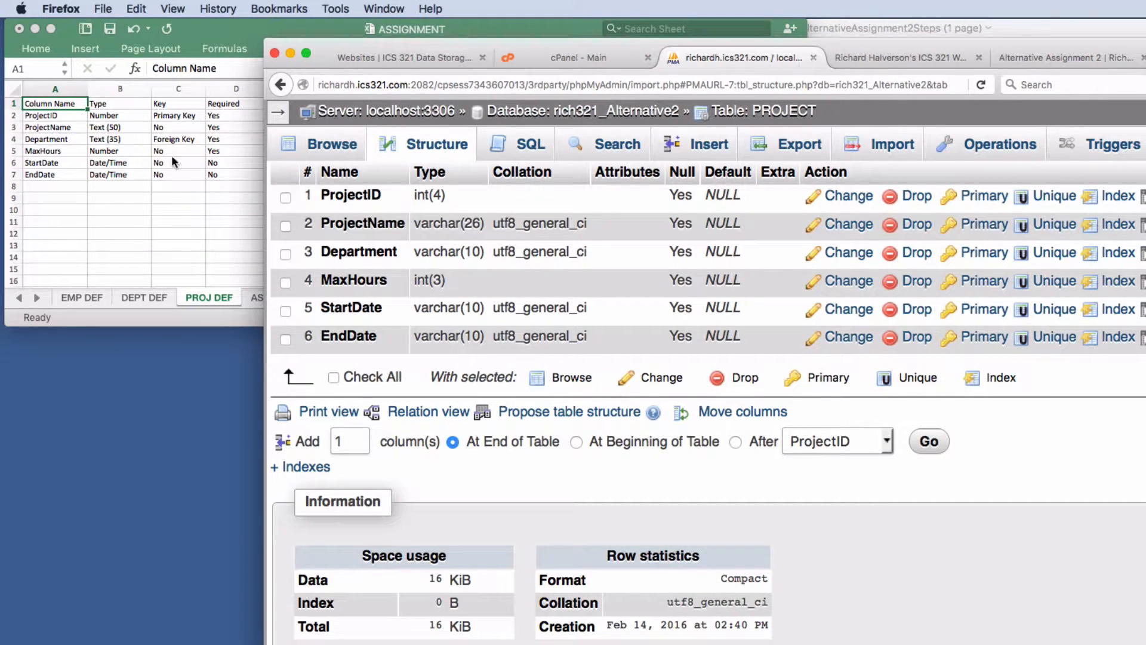
{"action": "left_click", "coordinate": [204, 244]}
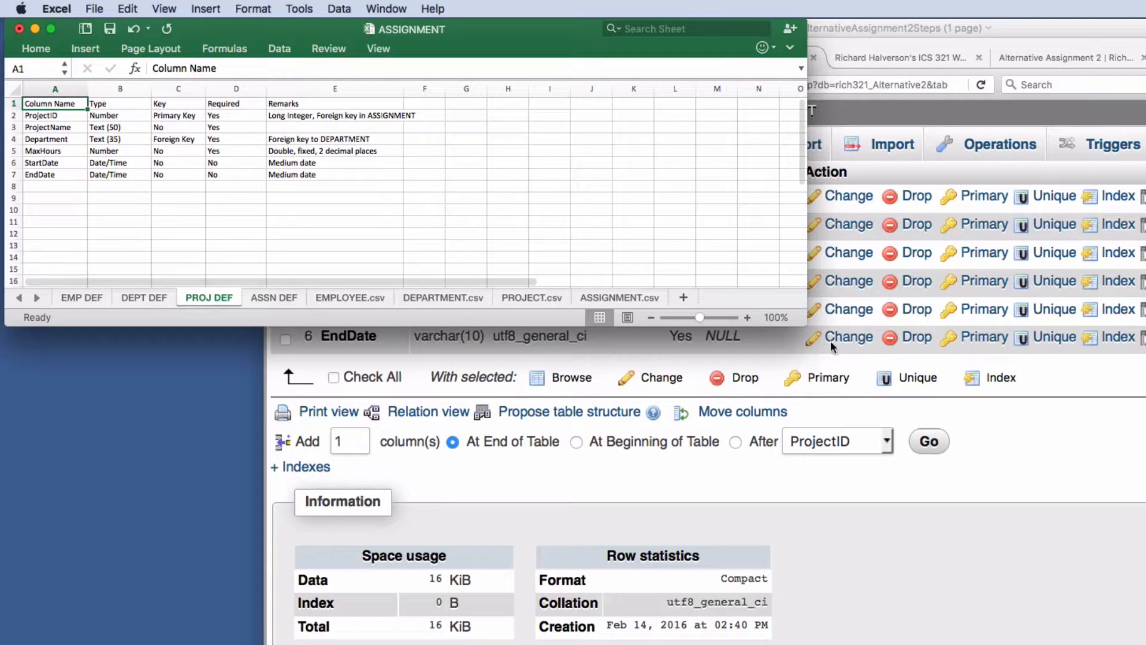
{"action": "left_click", "coordinate": [1072, 414]}
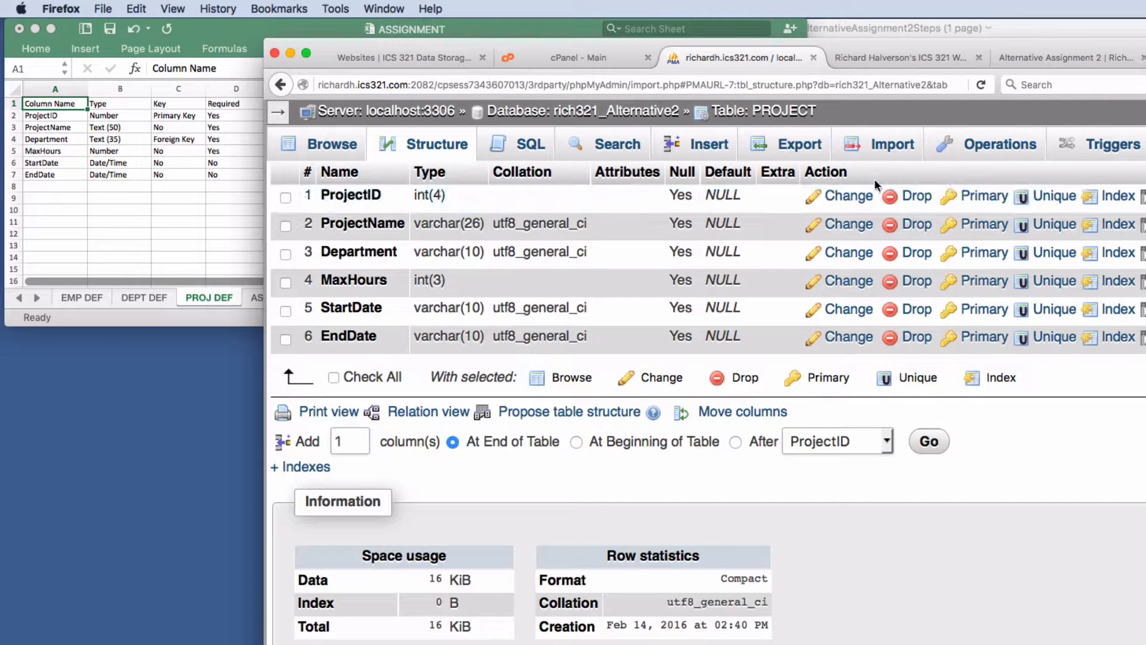
- Change ProjectID's type to BIGINT and clear its length of 4
{"action": "left_click", "coordinate": [848, 195]}
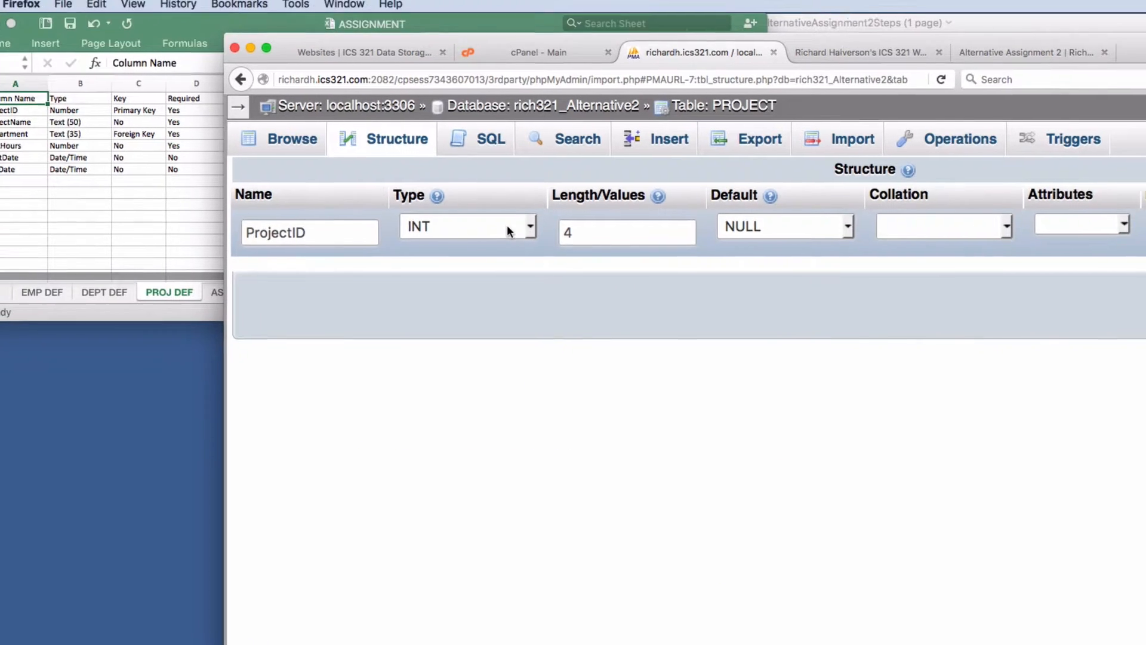
{"action": "left_click", "coordinate": [539, 230]}
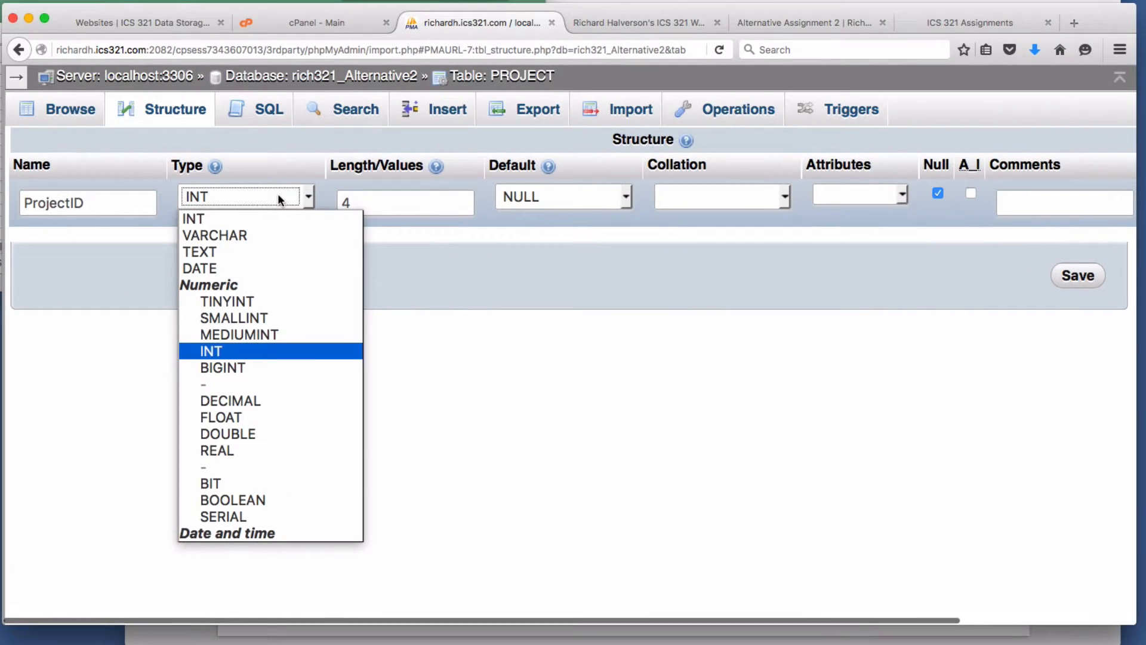
{"action": "left_click", "coordinate": [251, 365]}
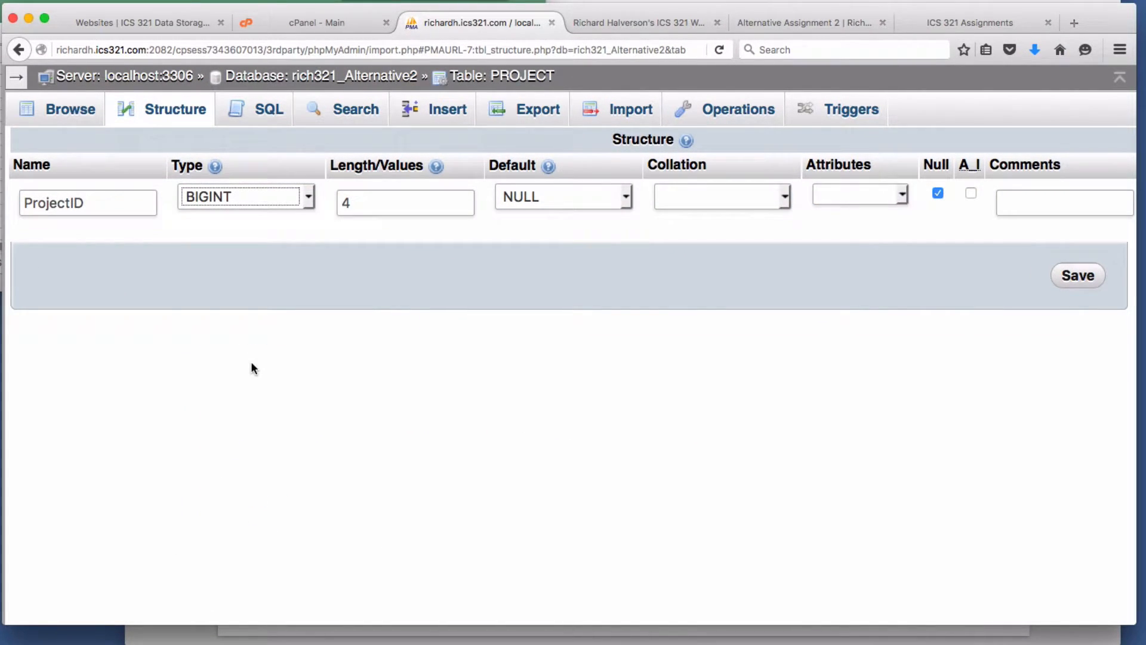
{"action": "left_click", "coordinate": [340, 202]}
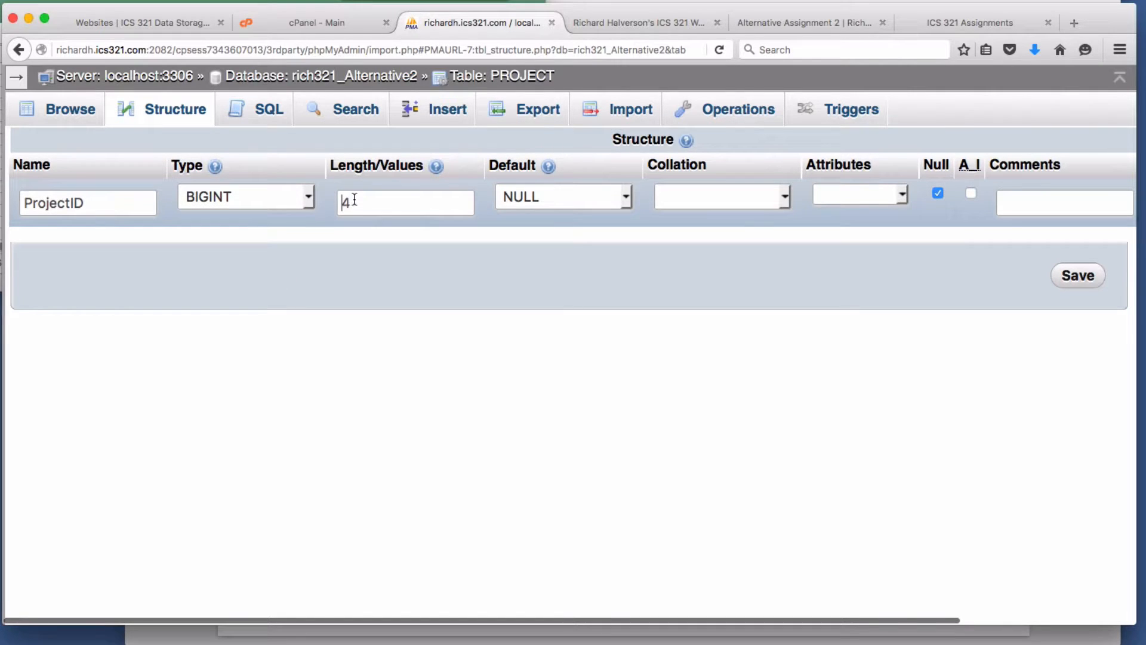
{"action": "left_click_drag", "start_coordinate": [354, 199], "coordinate": [335, 201]}
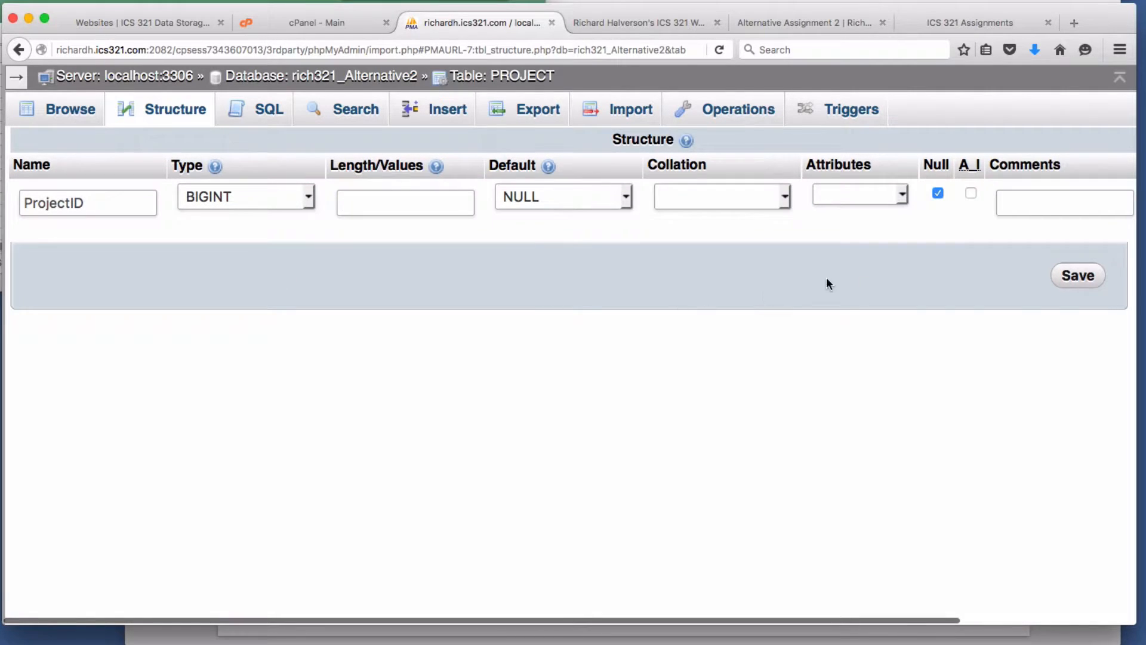
{"action": "left_click", "coordinate": [1079, 276]}
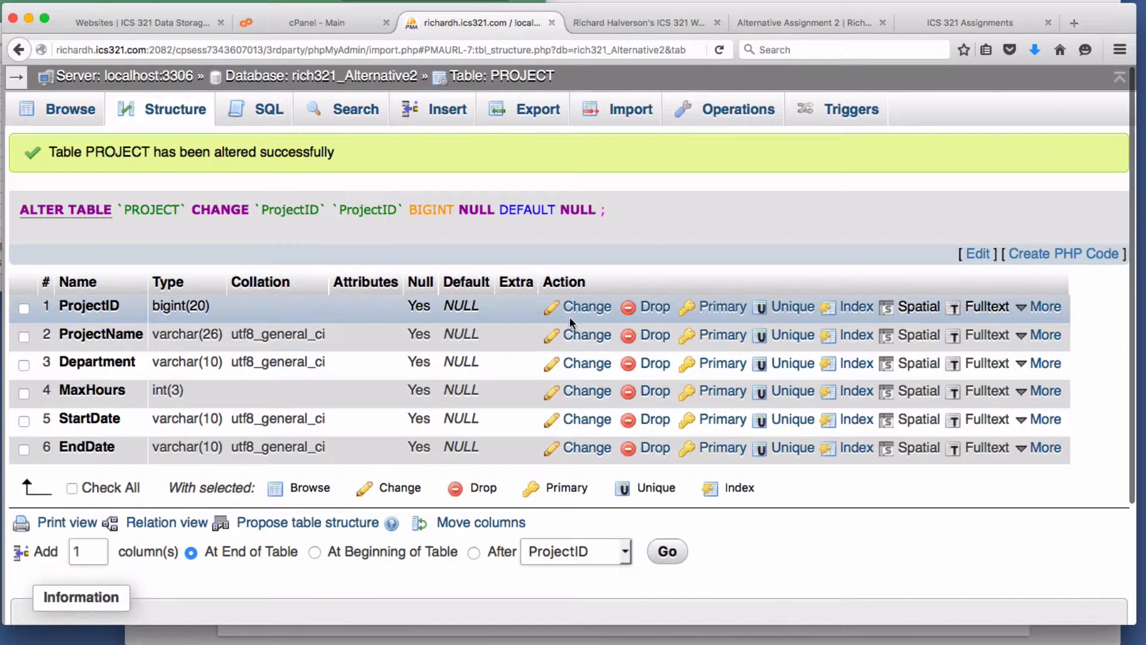
- Make ProjectID the primary key and set its default to None
{"action": "left_click", "coordinate": [720, 307]}
{"action": "left_click", "coordinate": [624, 399]}
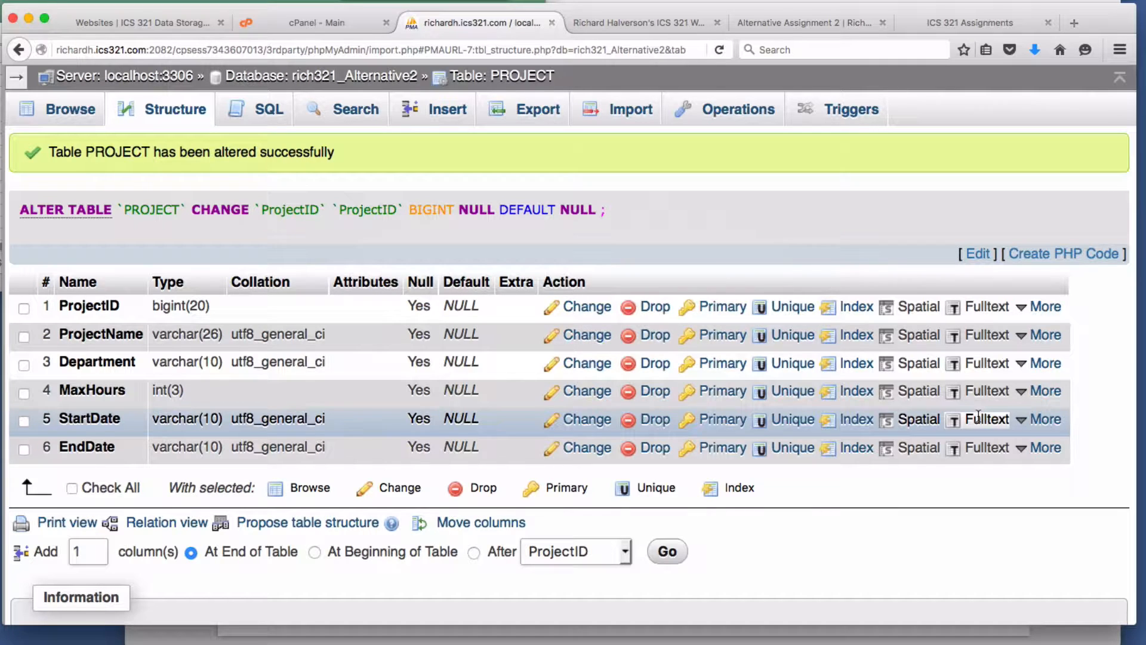
{"action": "left_click", "coordinate": [588, 307]}
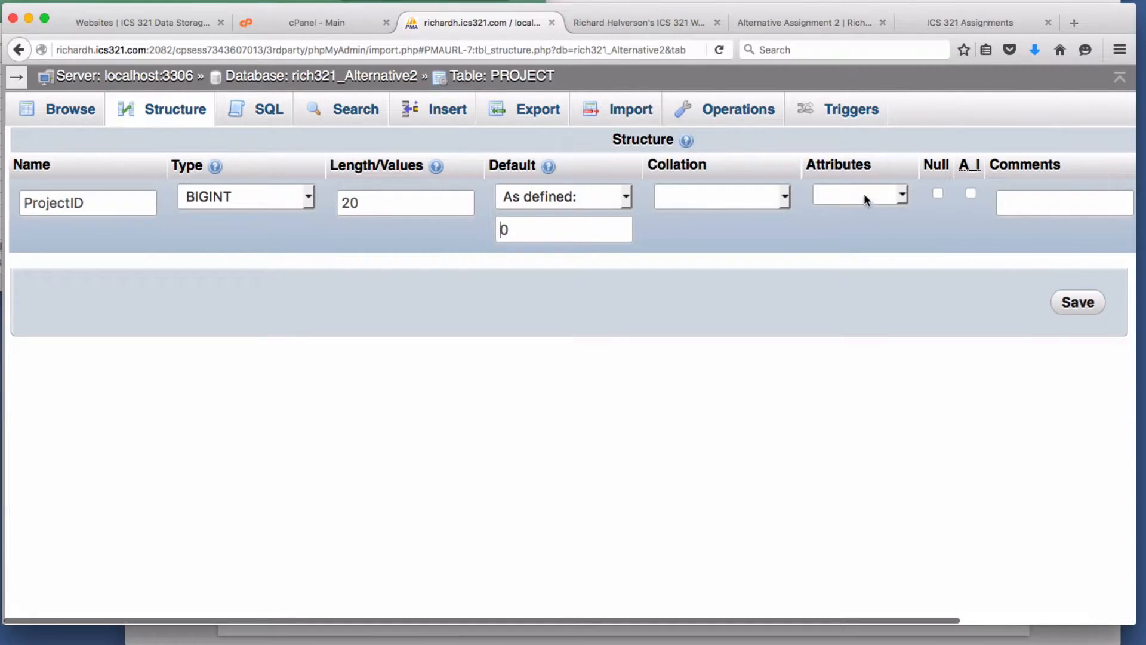
{"action": "left_click", "coordinate": [598, 198]}
{"action": "left_click", "coordinate": [579, 216]}
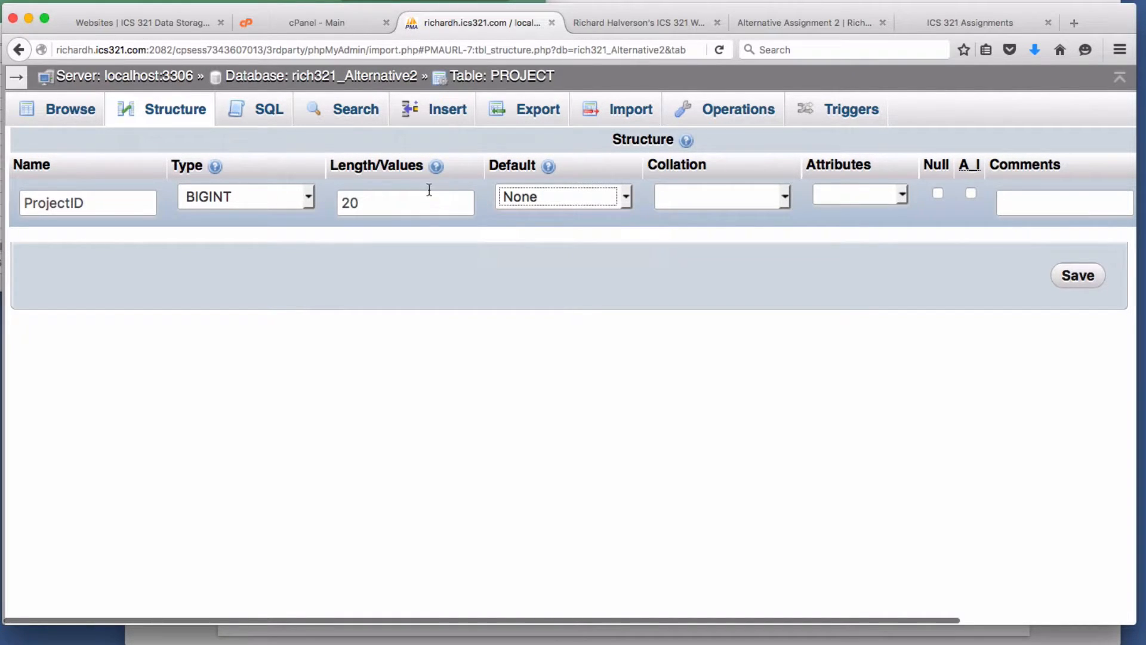
{"action": "left_click", "coordinate": [1077, 275]}
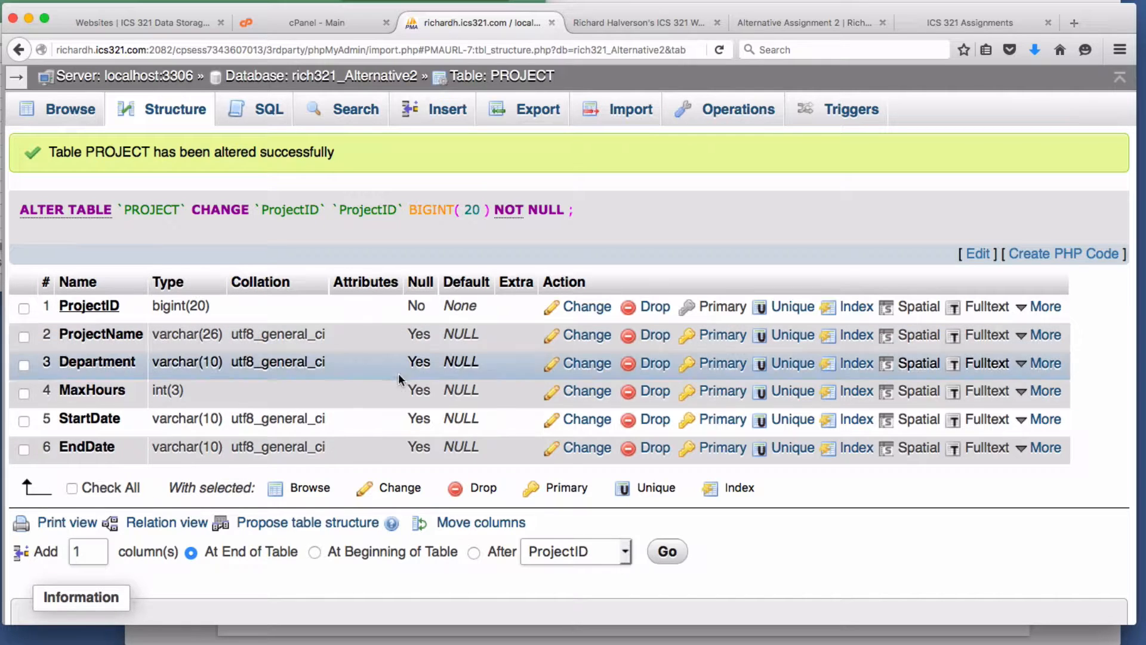
- Make PROJECT's Department a required VARCHAR(35) with no default
{"action": "left_click", "coordinate": [578, 364]}
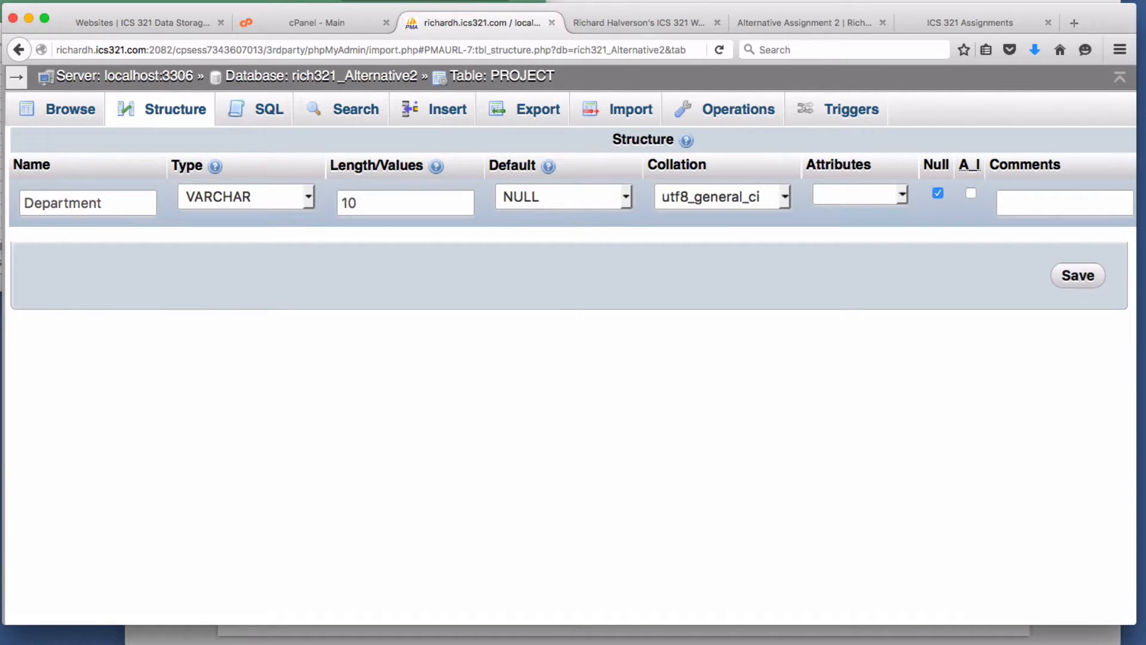
{"action": "left_click_drag", "start_coordinate": [375, 202], "coordinate": [275, 193]}
{"action": "type", "text": "35"}
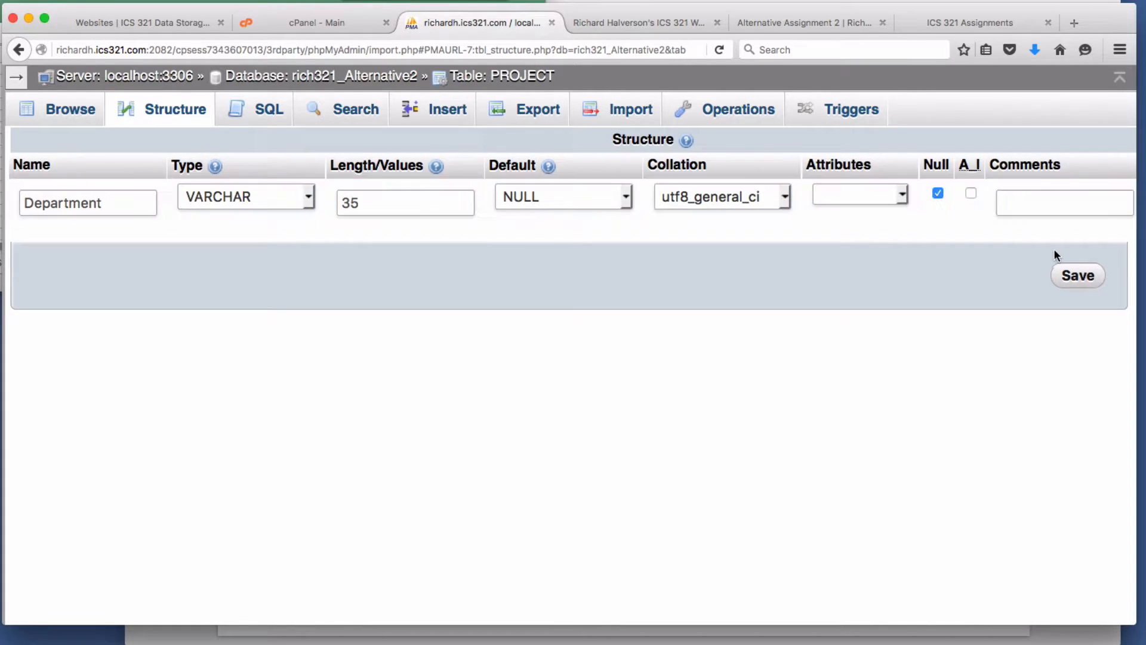
{"action": "left_click", "coordinate": [938, 193]}
{"action": "left_click", "coordinate": [1069, 277]}
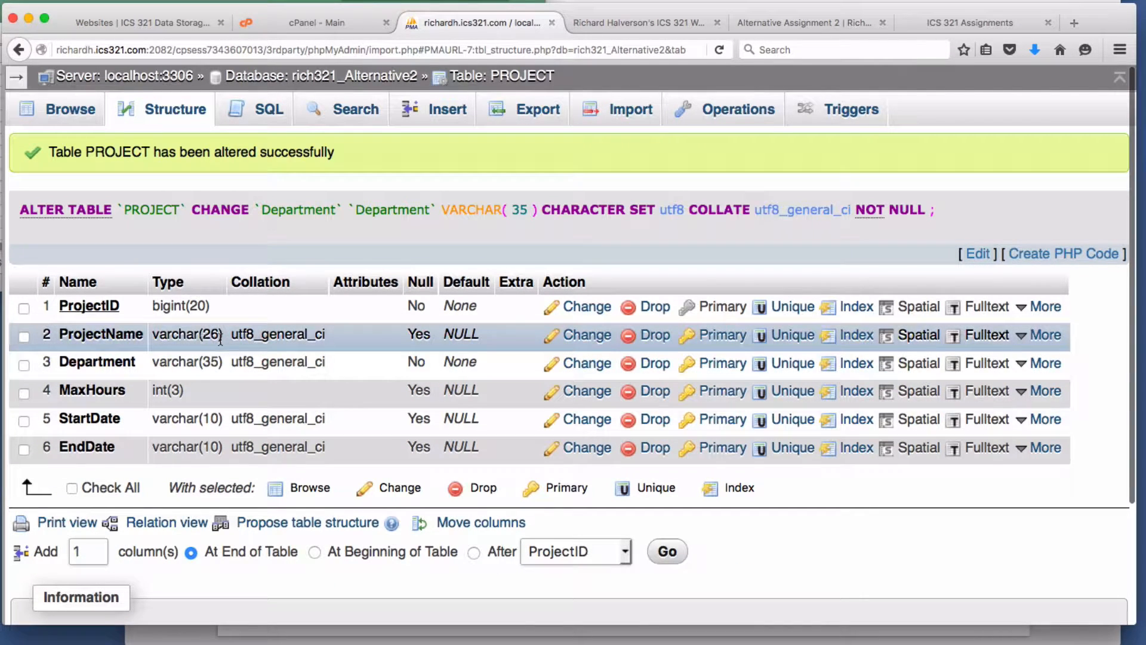
- Change ProjectName's length from 26 to 50 and make it NOT NULL
{"action": "left_click", "coordinate": [584, 339]}
{"action": "left_click_drag", "start_coordinate": [372, 198], "coordinate": [315, 204]}
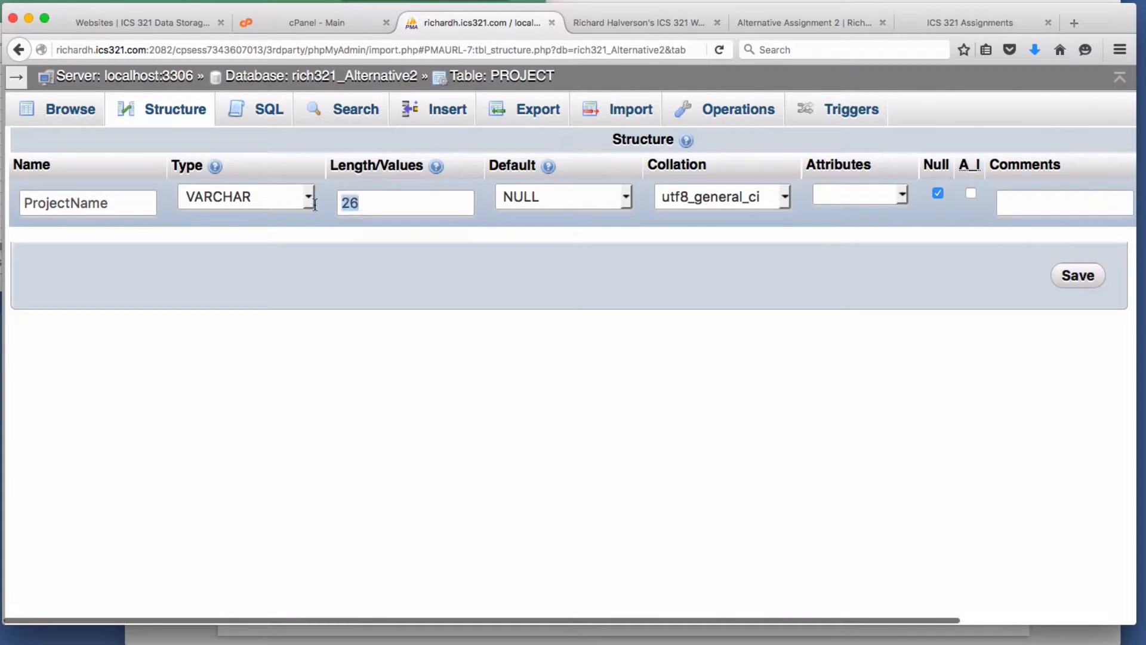
{"action": "type", "text": "50"}
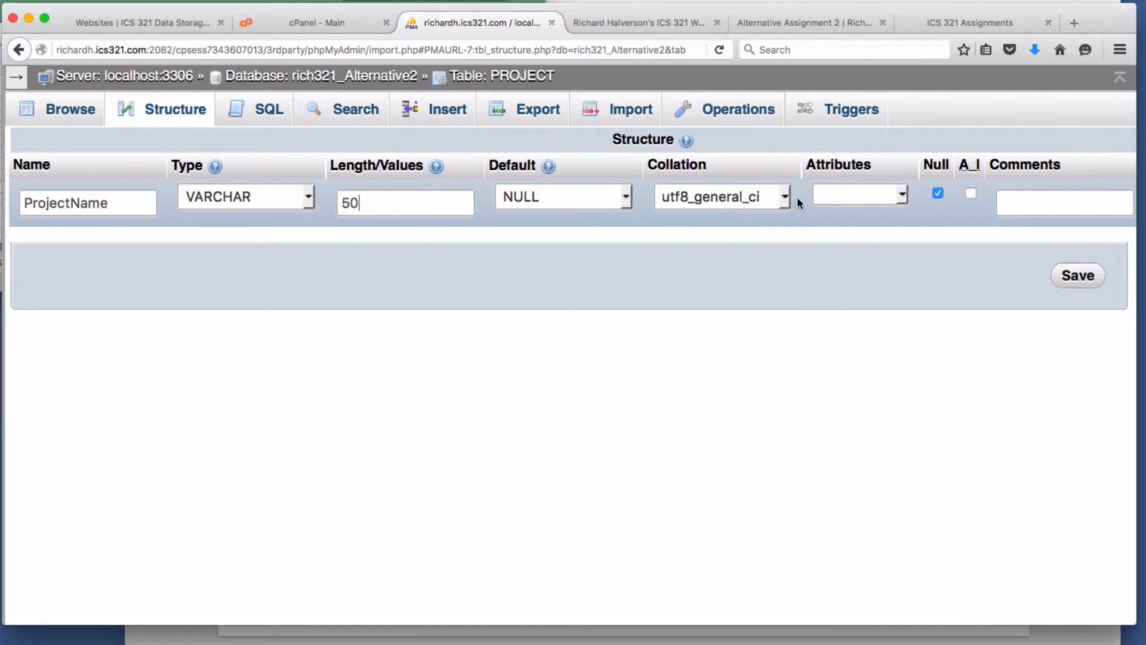
{"action": "left_click", "coordinate": [936, 192]}
{"action": "left_click", "coordinate": [1092, 276]}
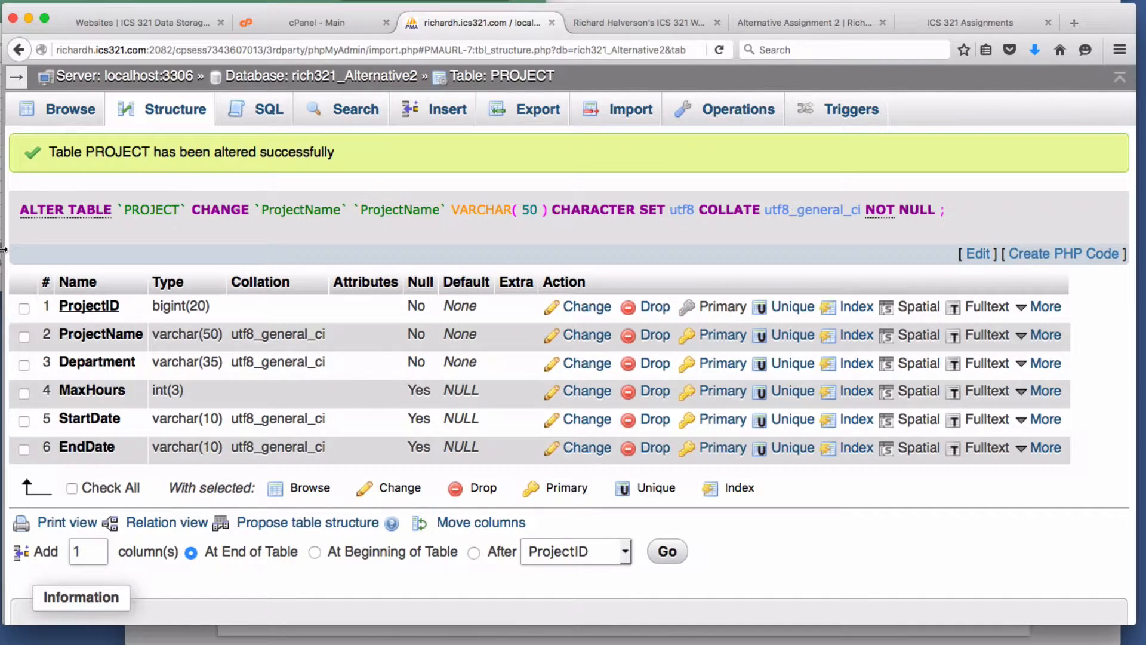
- Set MaxHours to INT with its length 3 removed, then make it NOT NULL
{"action": "left_click", "coordinate": [579, 394]}
{"action": "left_click", "coordinate": [285, 197]}
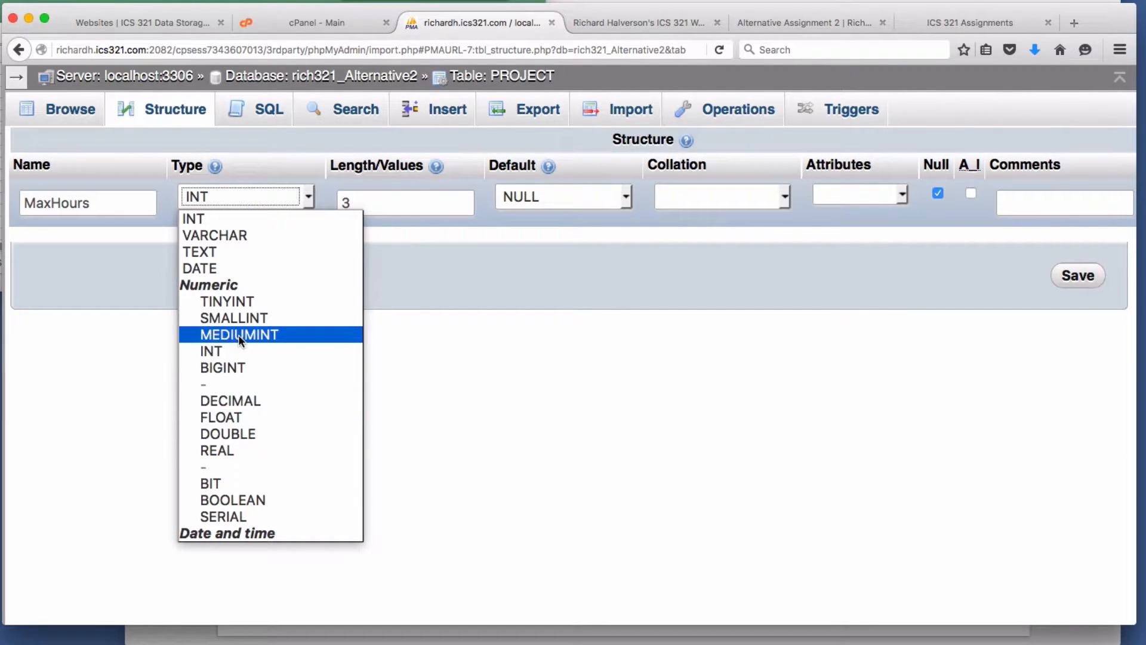
{"action": "left_click", "coordinate": [233, 348]}
{"action": "left_click", "coordinate": [365, 206]}
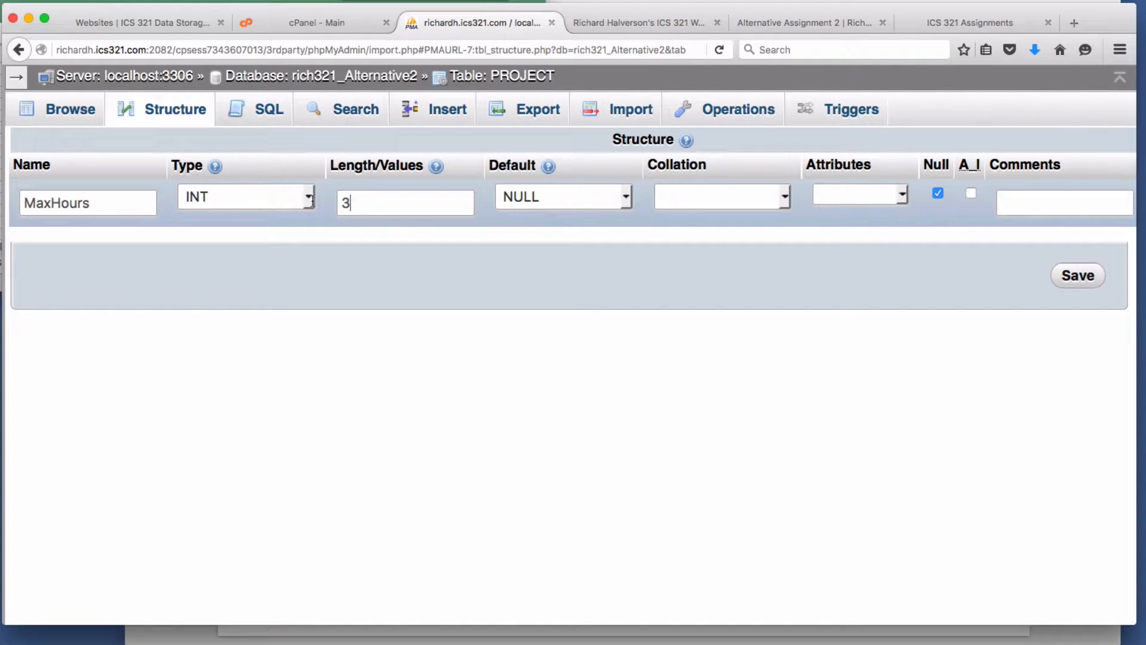
{"action": "key", "text": "super+a"}
{"action": "key", "text": "BackSpace"}
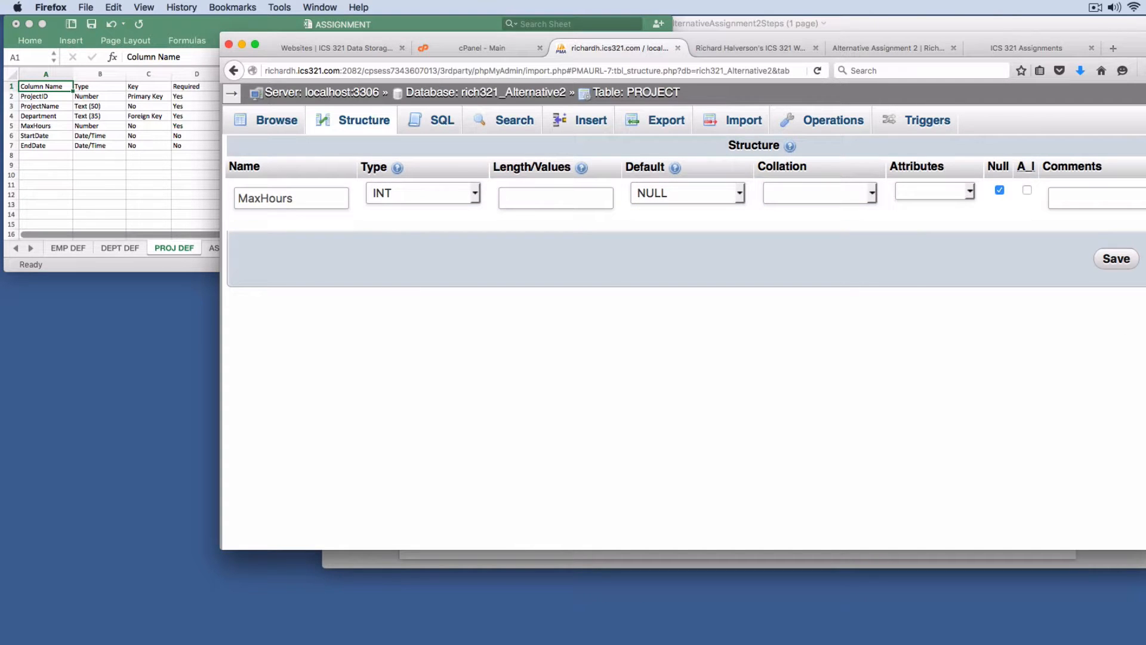
{"action": "left_click", "coordinate": [1116, 258]}
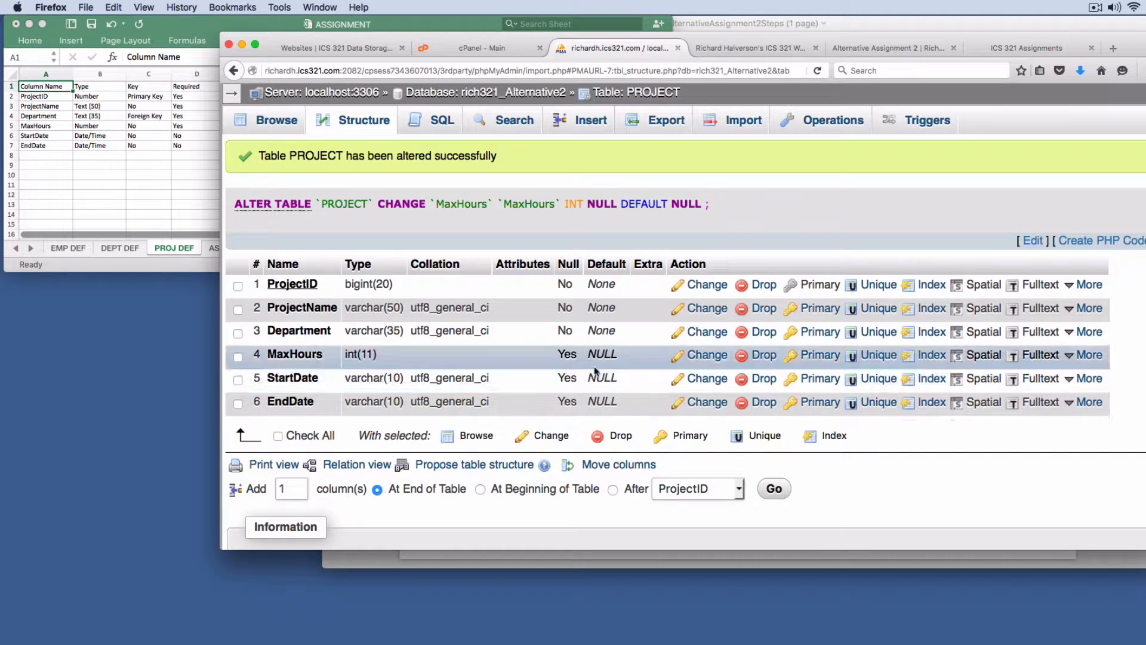
{"action": "left_click", "coordinate": [706, 355]}
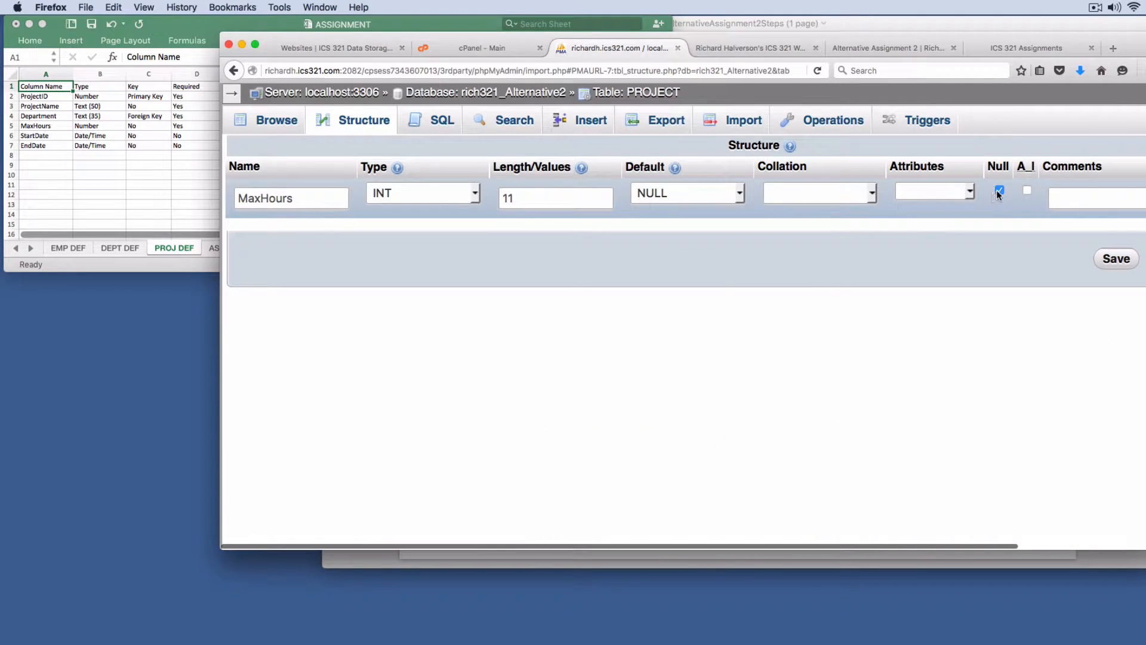
{"action": "left_click", "coordinate": [998, 190]}
- Save MaxHours as a NOT NULL int(11) column and check its two-decimal remark in the PROJECT spec
{"action": "left_click", "coordinate": [1115, 259]}
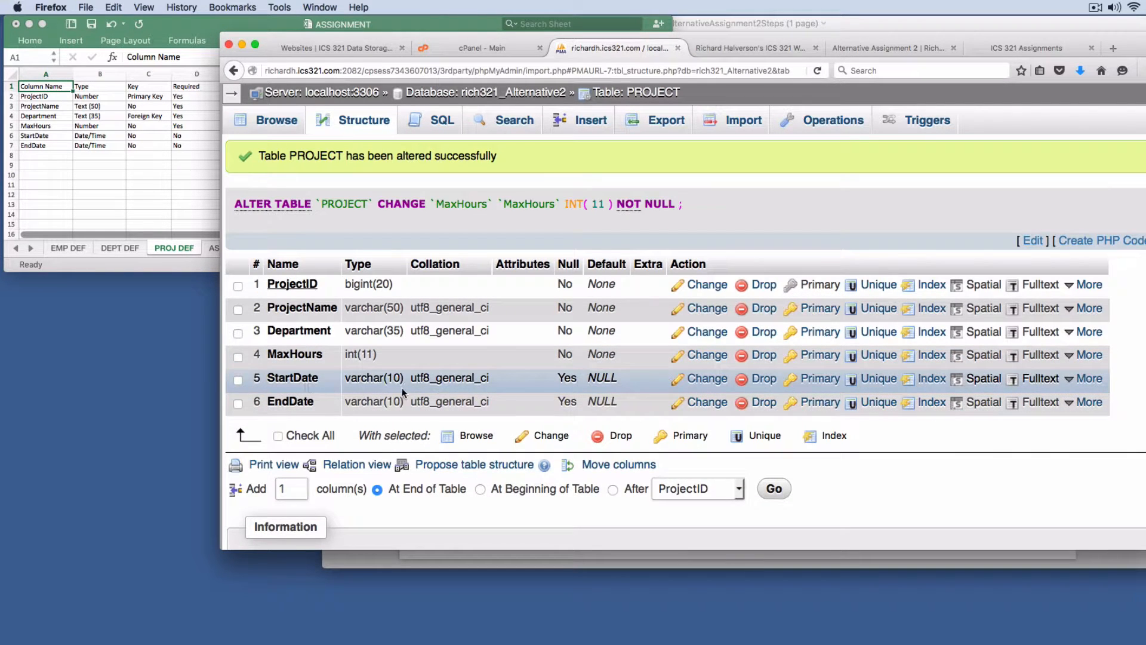
{"action": "left_click", "coordinate": [163, 260]}
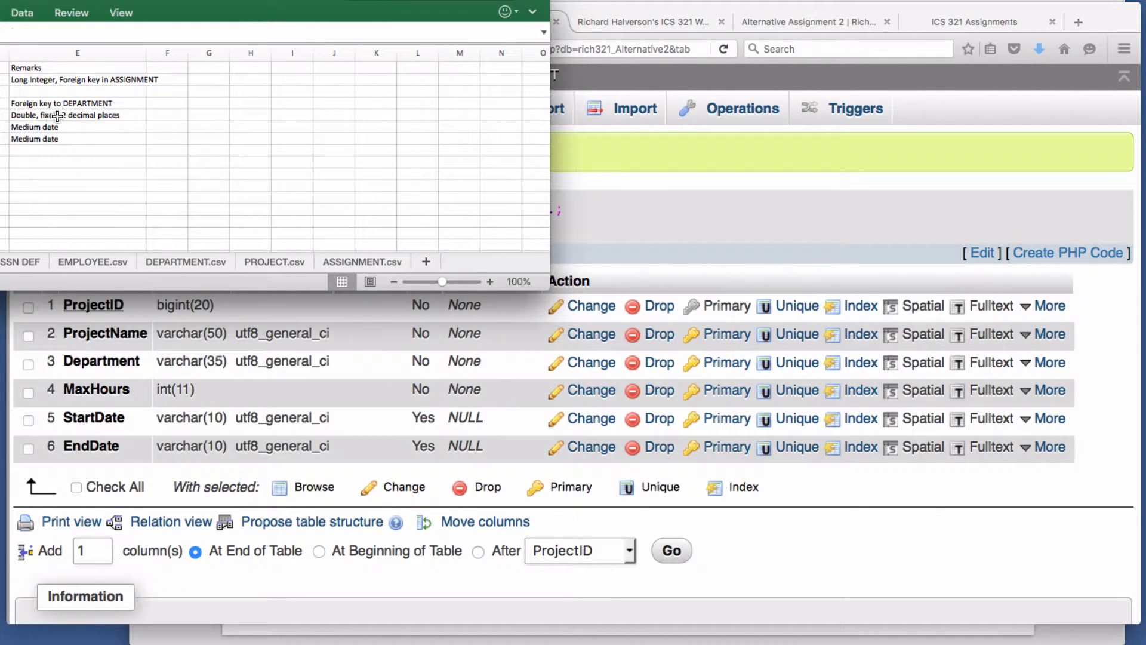
{"action": "left_click", "coordinate": [57, 117]}
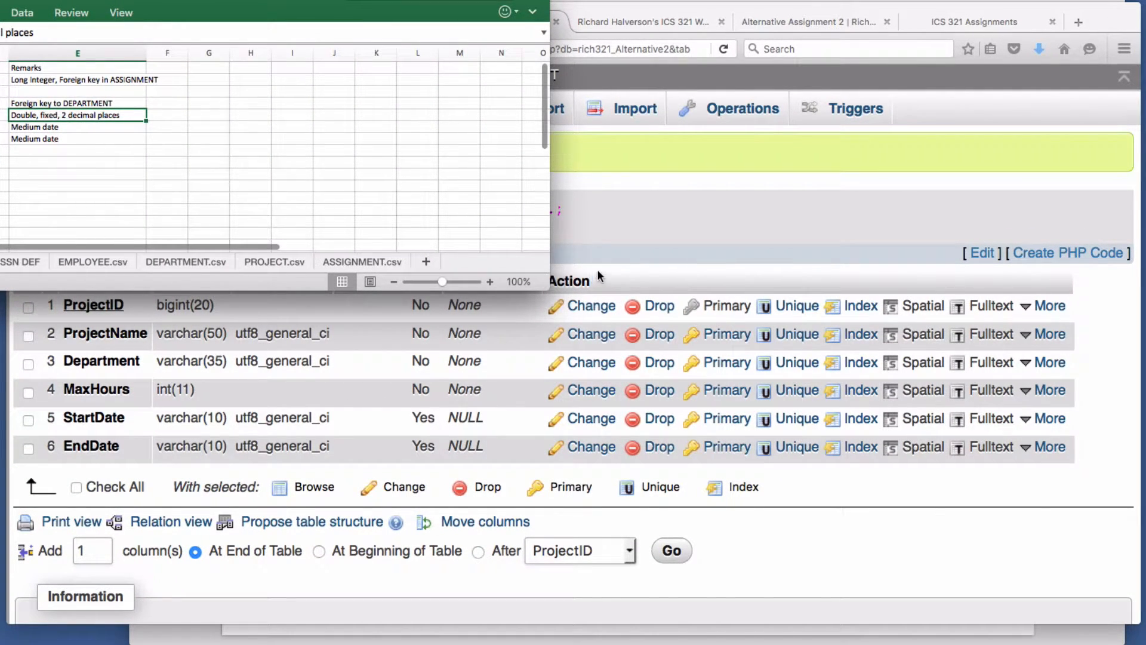
{"action": "left_click", "coordinate": [671, 238]}
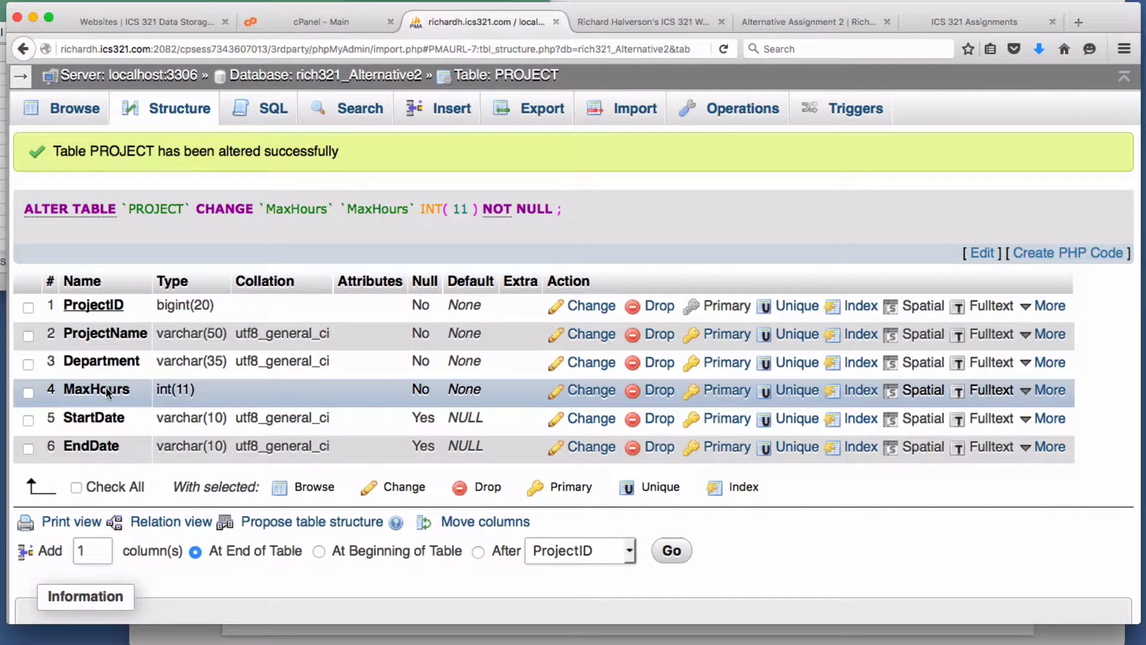
- Begin editing MaxHours, briefly choosing DOUBLE and rechecking the spec sheet's remark
{"action": "left_click", "coordinate": [592, 391]}
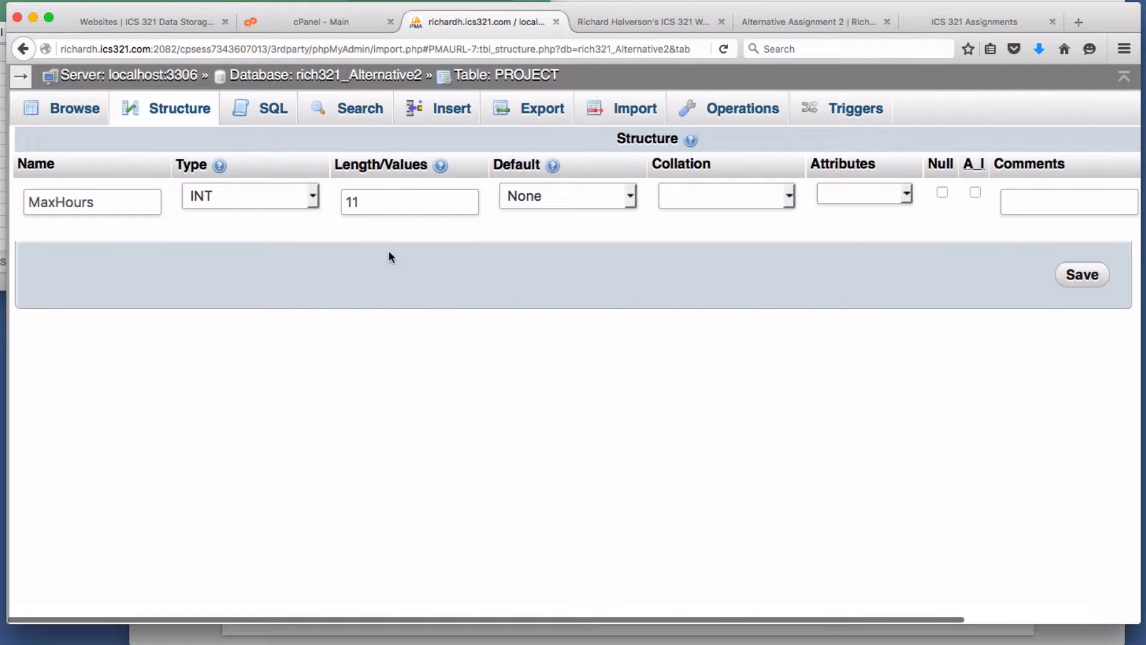
{"action": "left_click", "coordinate": [312, 197]}
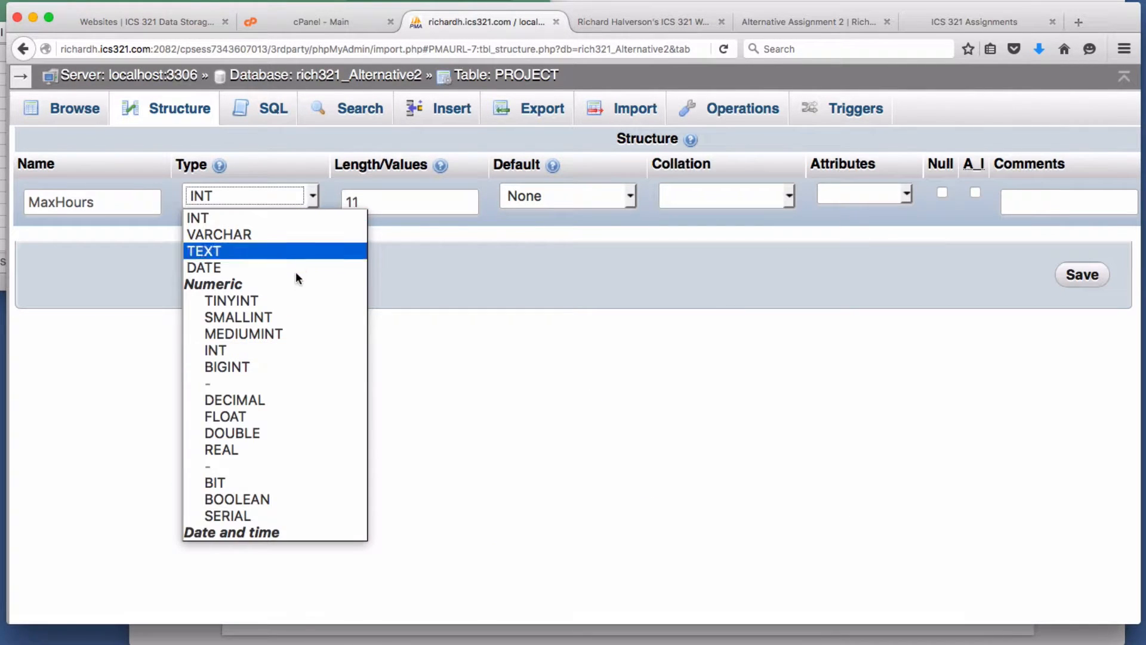
{"action": "left_click", "coordinate": [272, 435]}
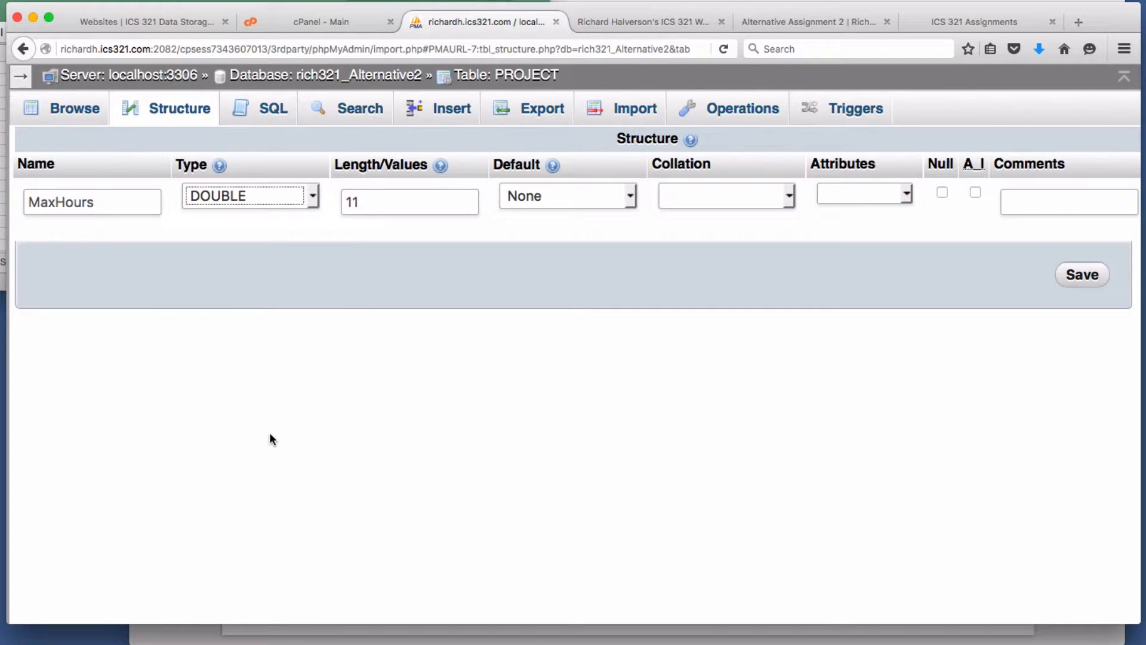
{"action": "left_click_drag", "start_coordinate": [387, 205], "coordinate": [326, 206]}
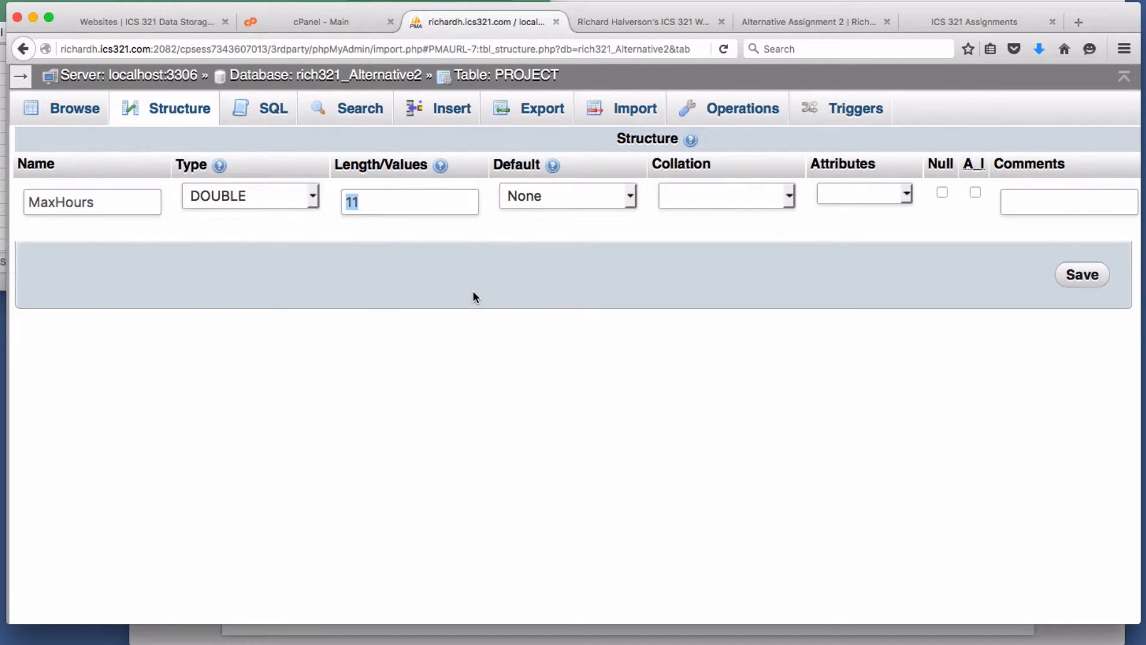
{"action": "left_click", "coordinate": [2, 156]}
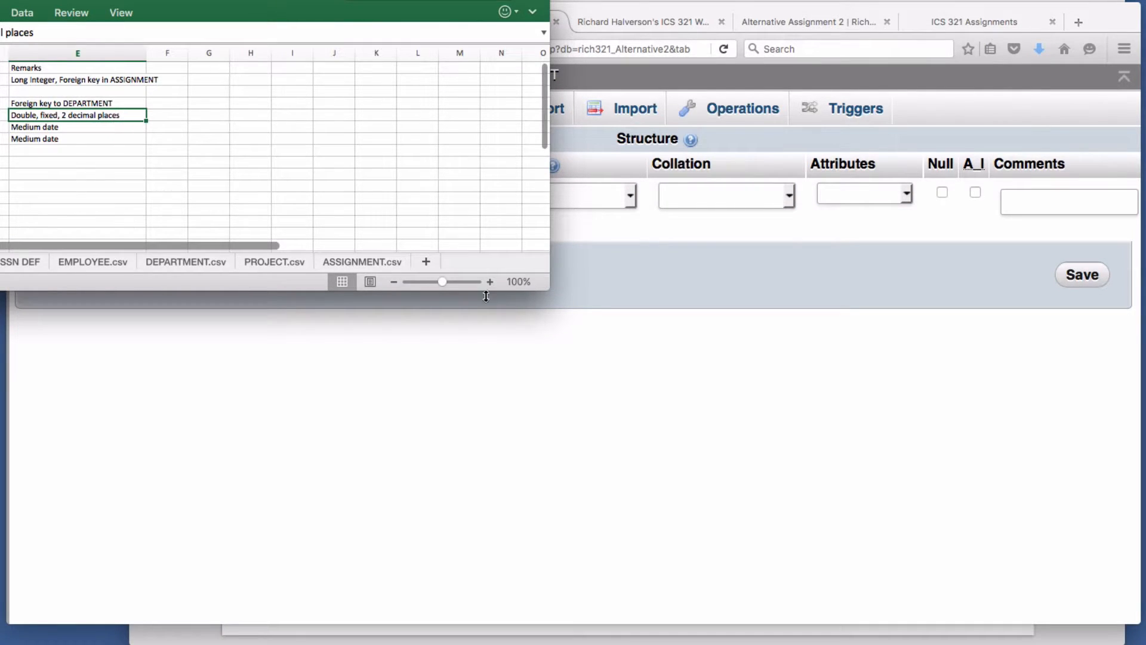
{"action": "left_click", "coordinate": [644, 321]}
- Set MaxHours to DECIMAL with length 9,2 and save the change
{"action": "left_click", "coordinate": [312, 196]}
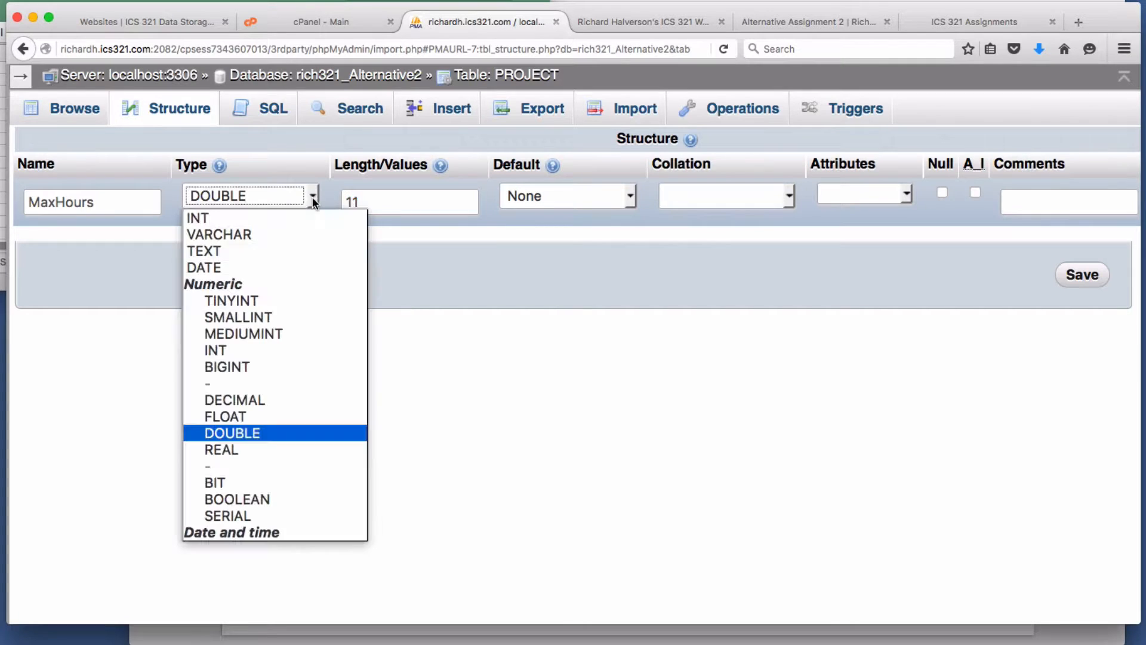
{"action": "key", "text": "d"}
{"action": "key", "text": "d"}
{"action": "key", "text": "d"}
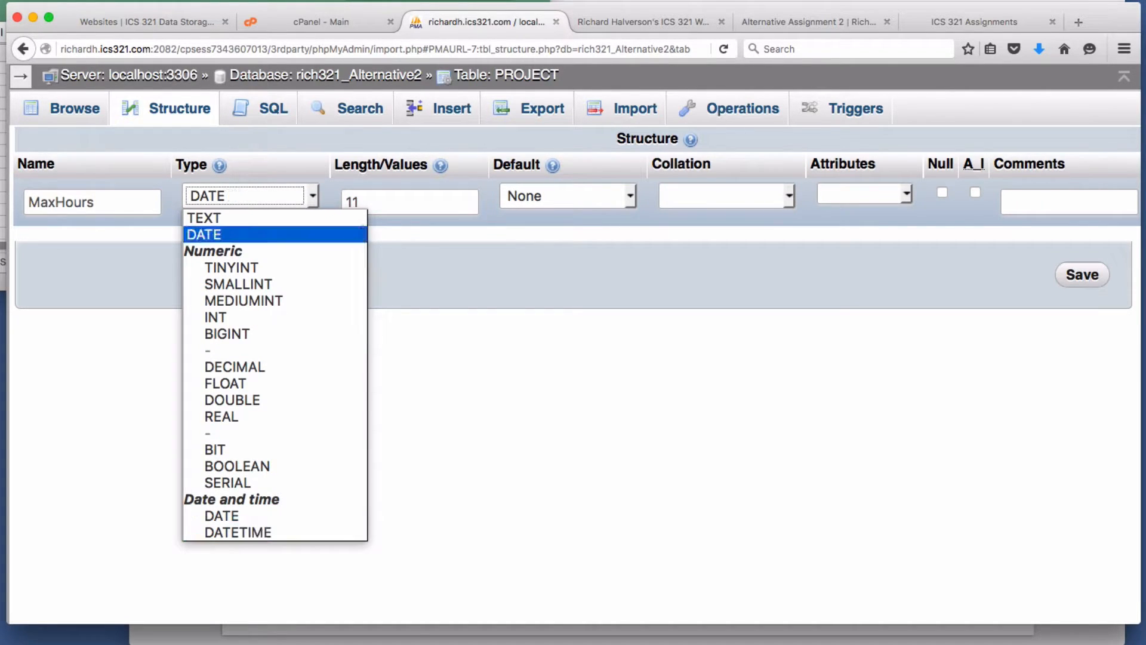
{"action": "key", "text": "d"}
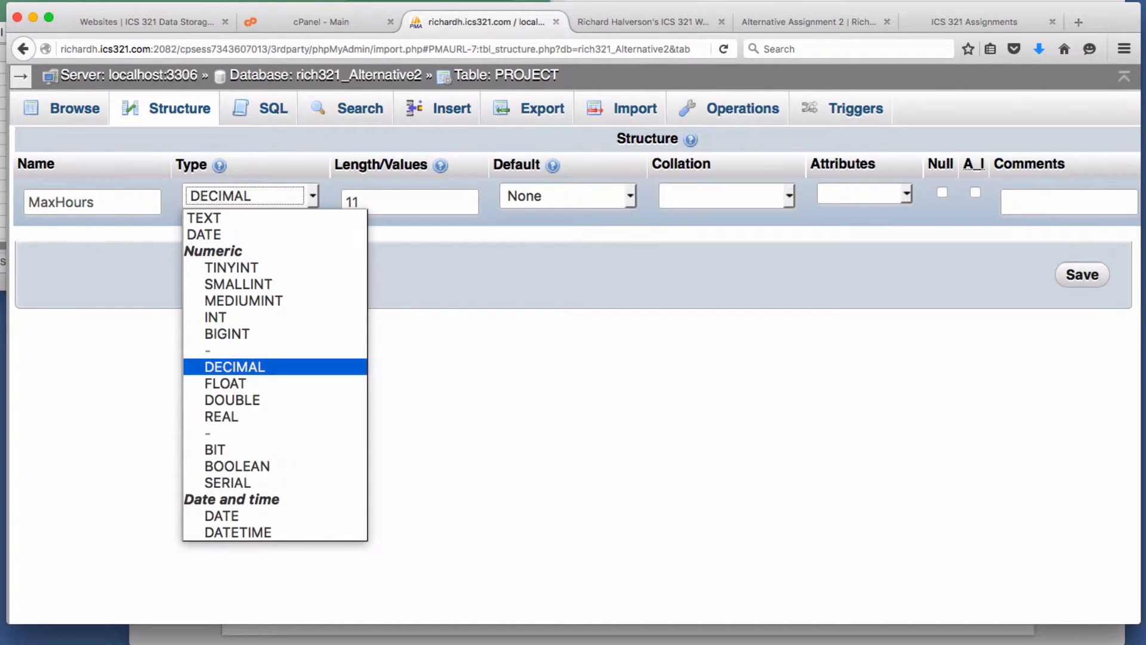
{"action": "key", "text": "Tab"}
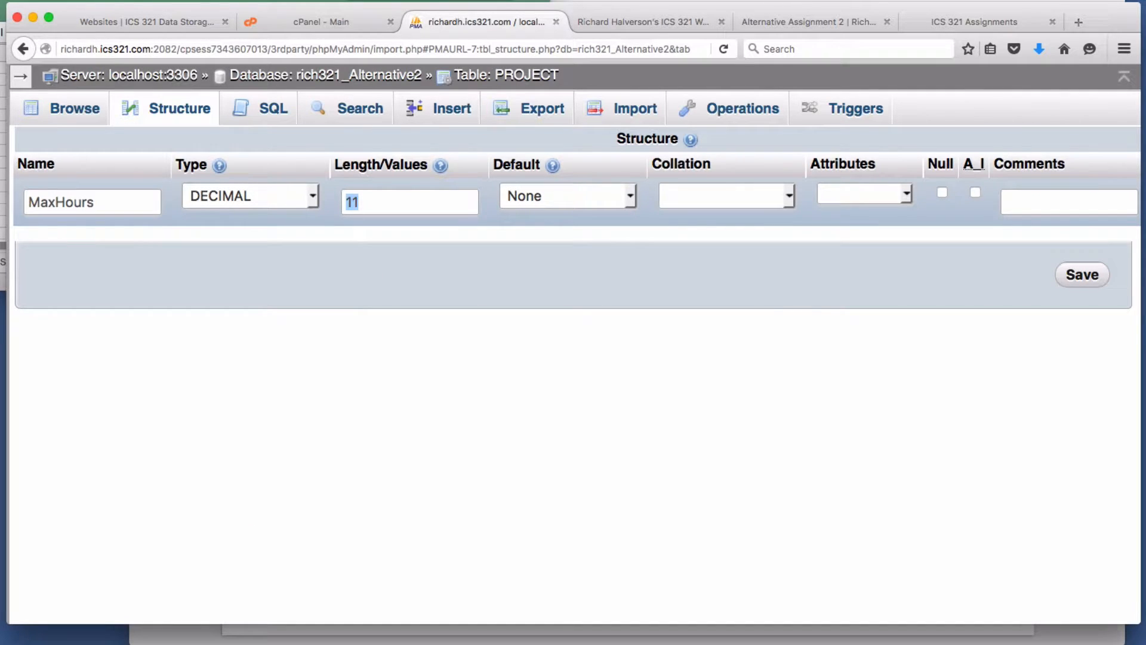
{"action": "type", "text": "9,2"}
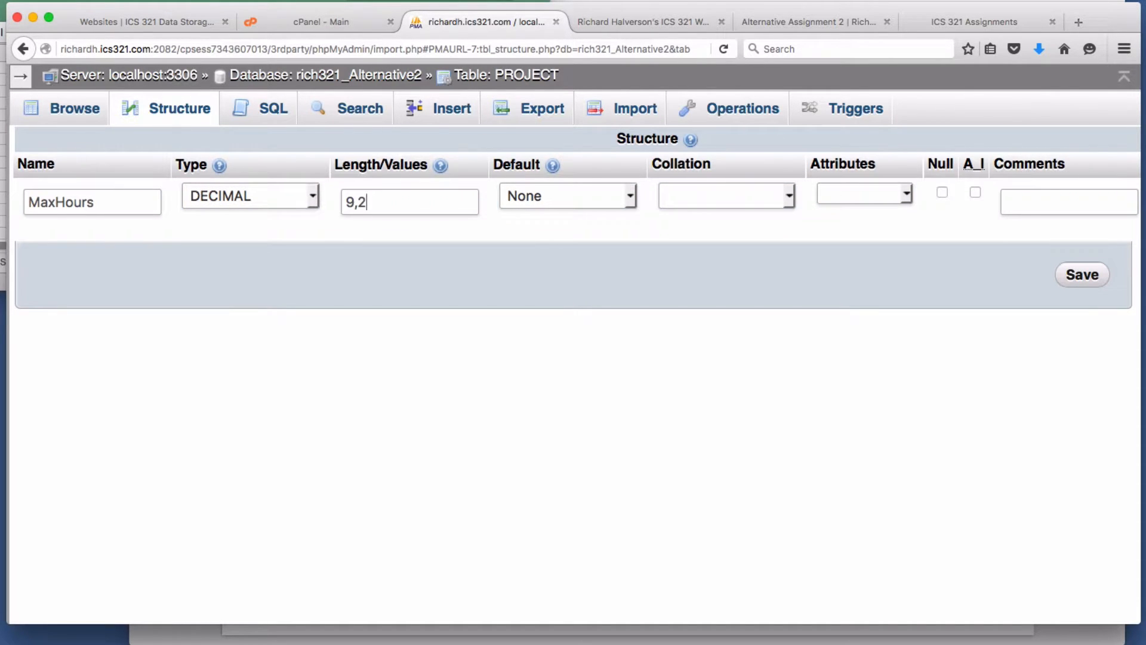
{"action": "left_click", "coordinate": [1094, 274]}
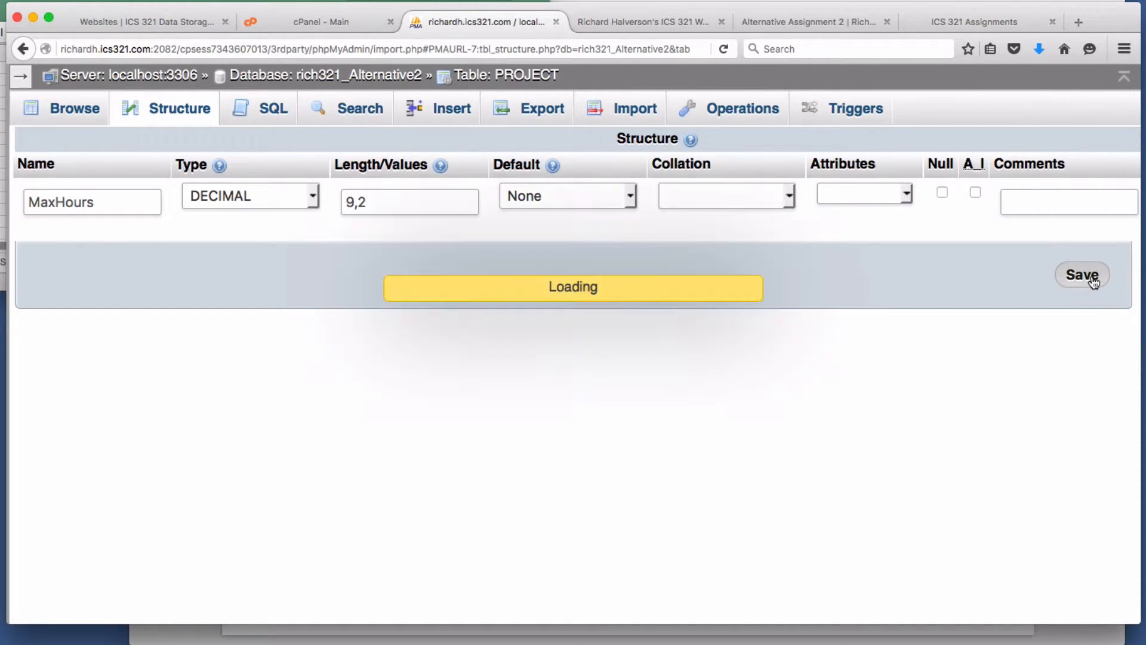
{"action": "key", "text": "super+Tab"}
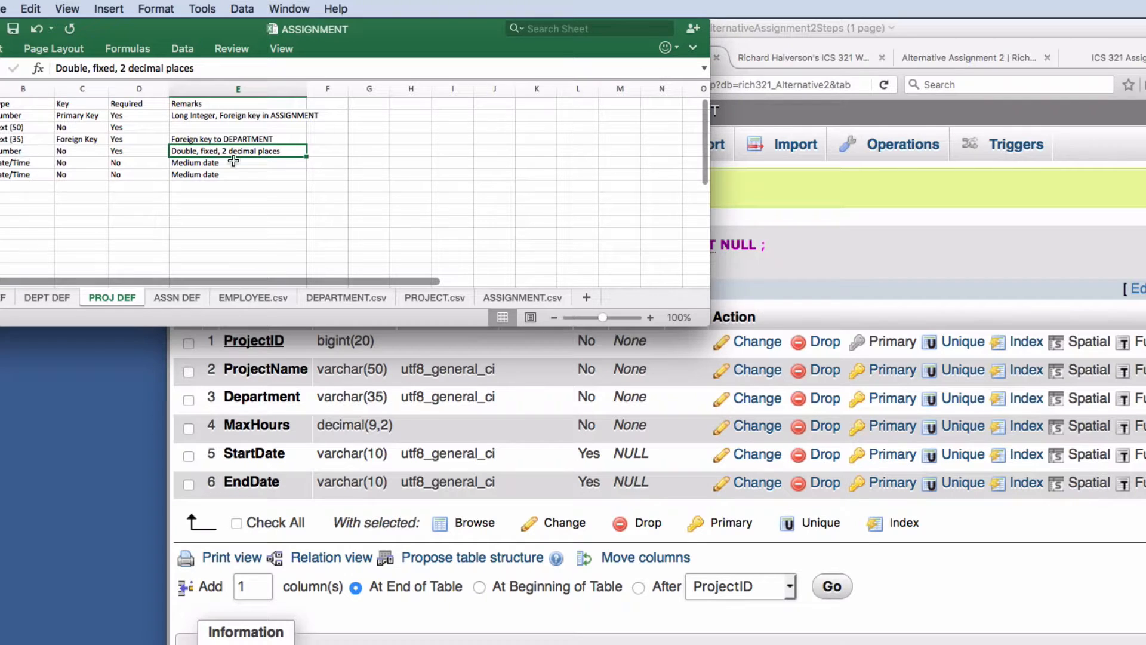
- Change StartDate to a DATE column with an empty length and save
{"action": "left_click", "coordinate": [856, 262]}
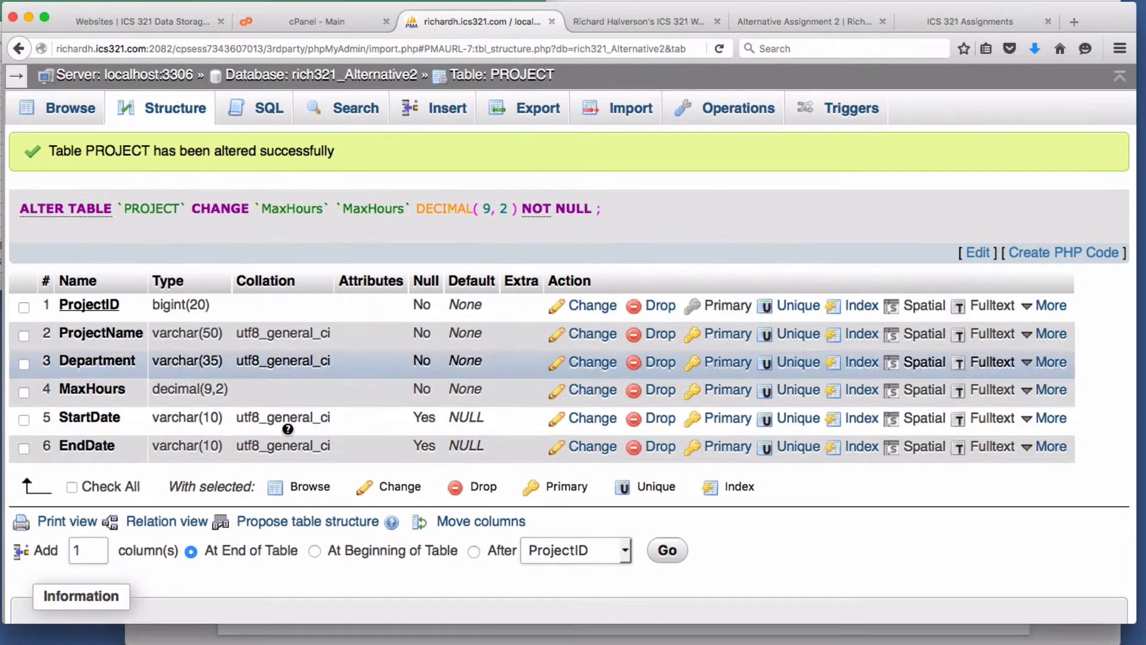
{"action": "left_click", "coordinate": [589, 423]}
{"action": "left_click", "coordinate": [296, 197]}
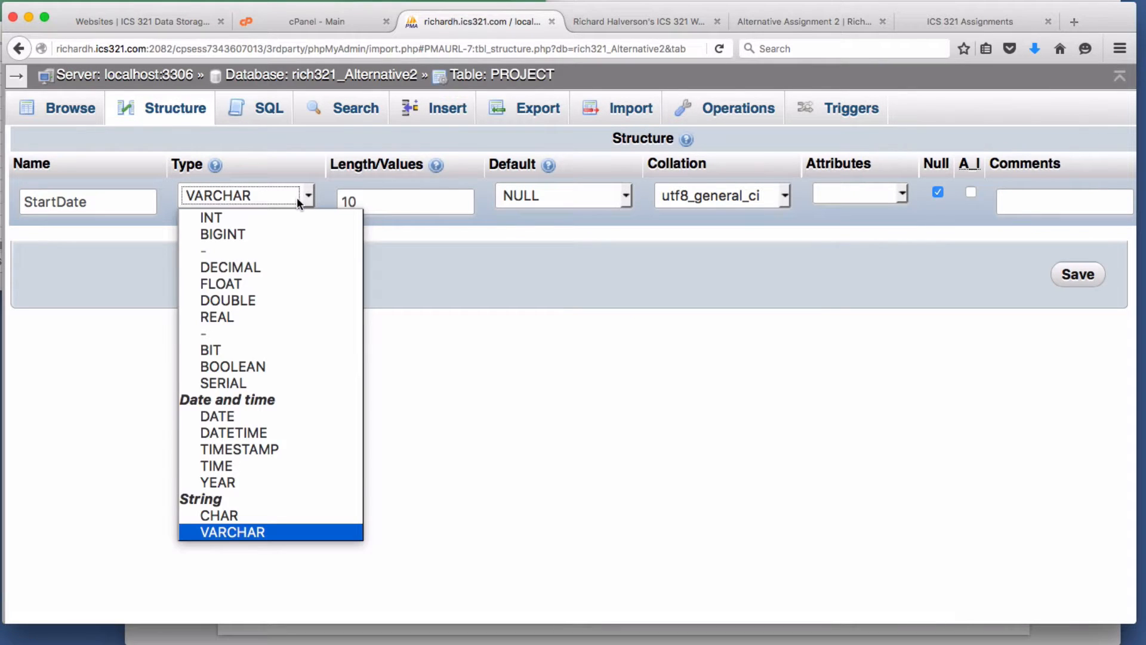
{"action": "key", "text": "d"}
{"action": "key", "text": "Tab"}
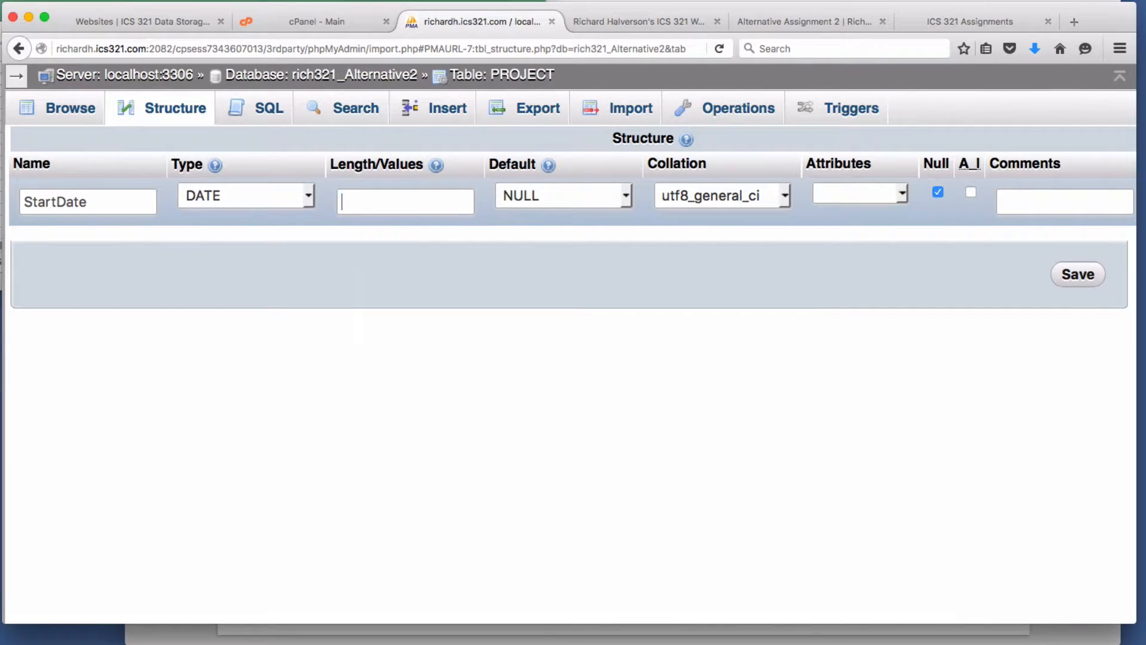
{"action": "key", "text": "Tab"}
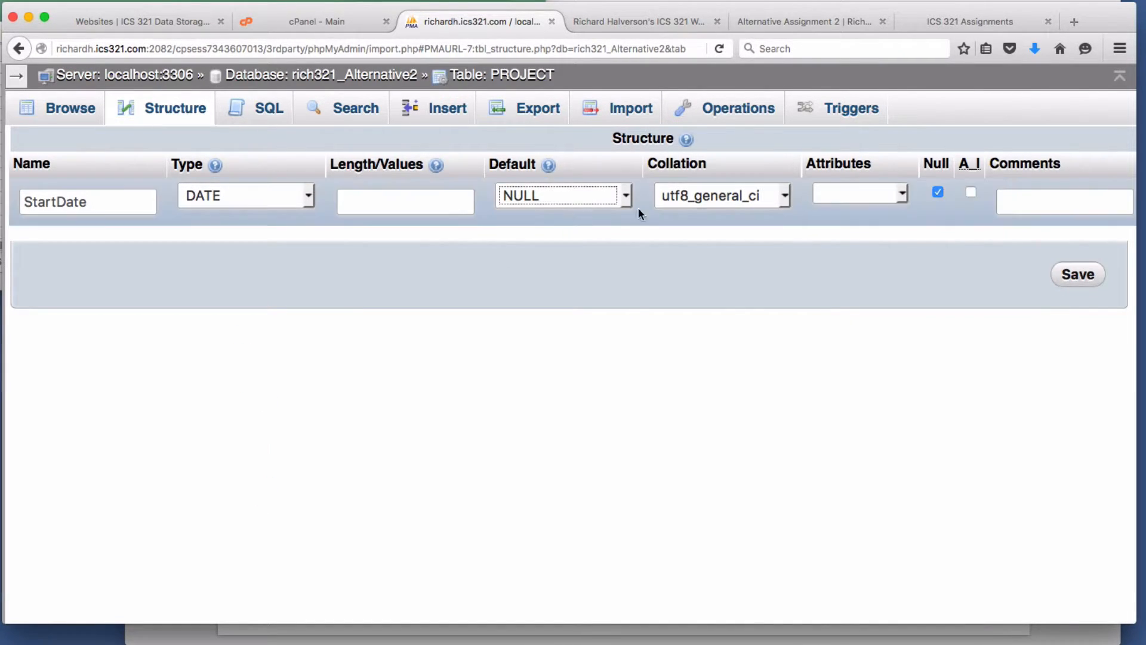
{"action": "left_click", "coordinate": [1093, 274]}
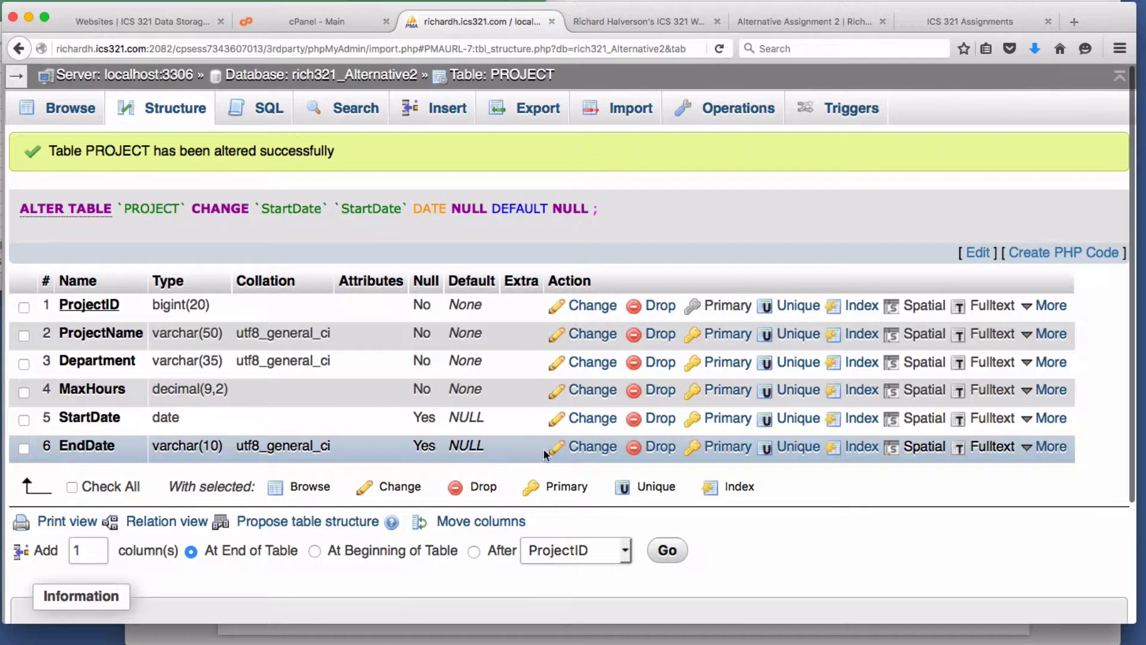
- Change EndDate to DATE as well, then bring the PROJECT spec sheet back up
{"action": "left_click", "coordinate": [583, 446]}
{"action": "left_click", "coordinate": [287, 207]}
{"action": "type", "text": "date"}
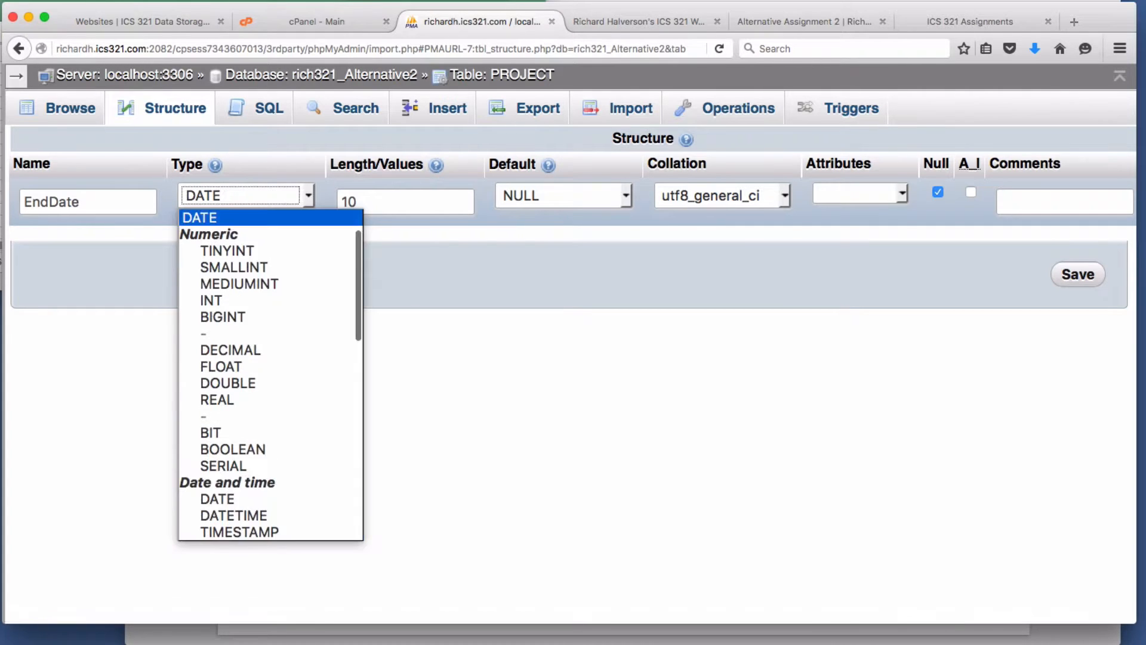
{"action": "key", "text": "Tab"}
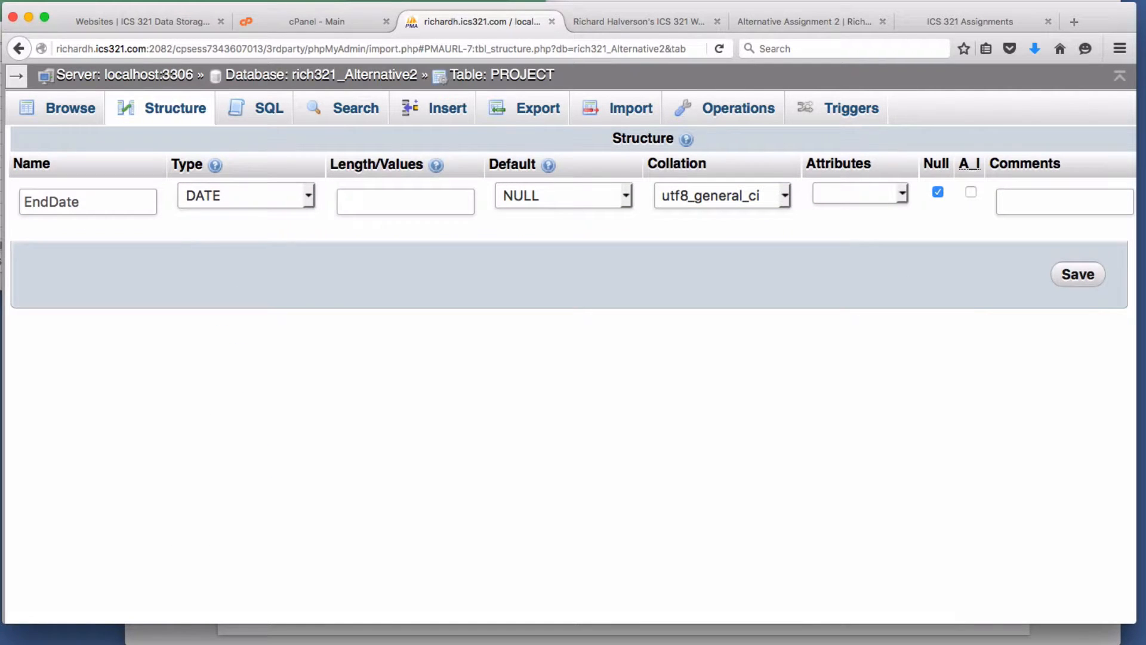
{"action": "left_click", "coordinate": [1077, 275]}
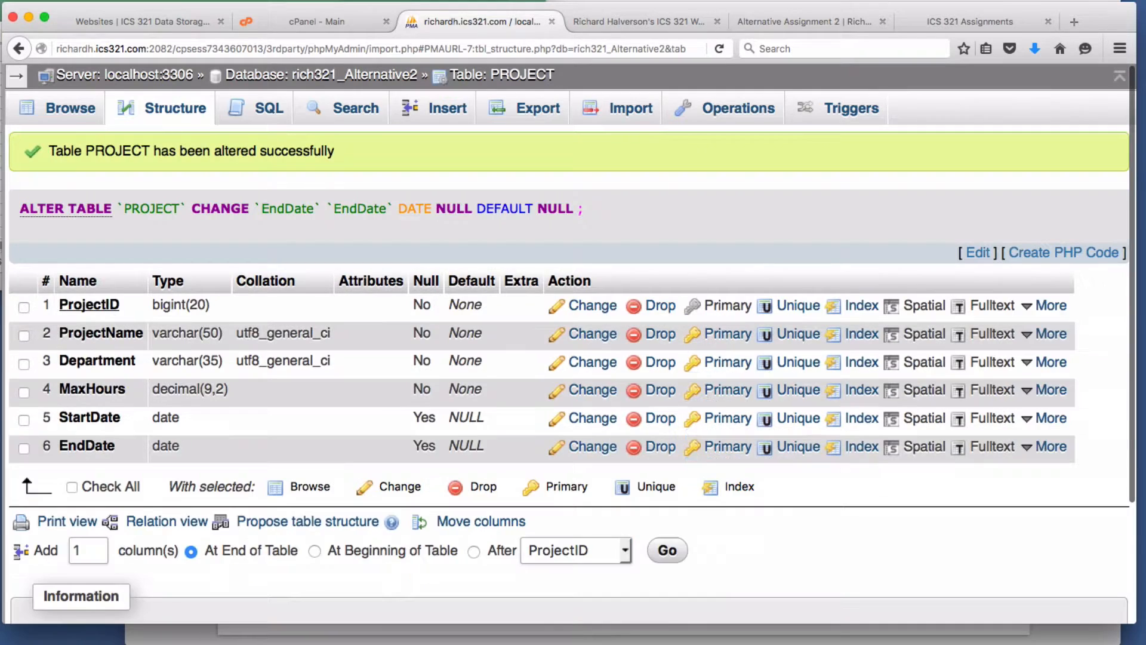
{"action": "left_click", "coordinate": [312, 338]}
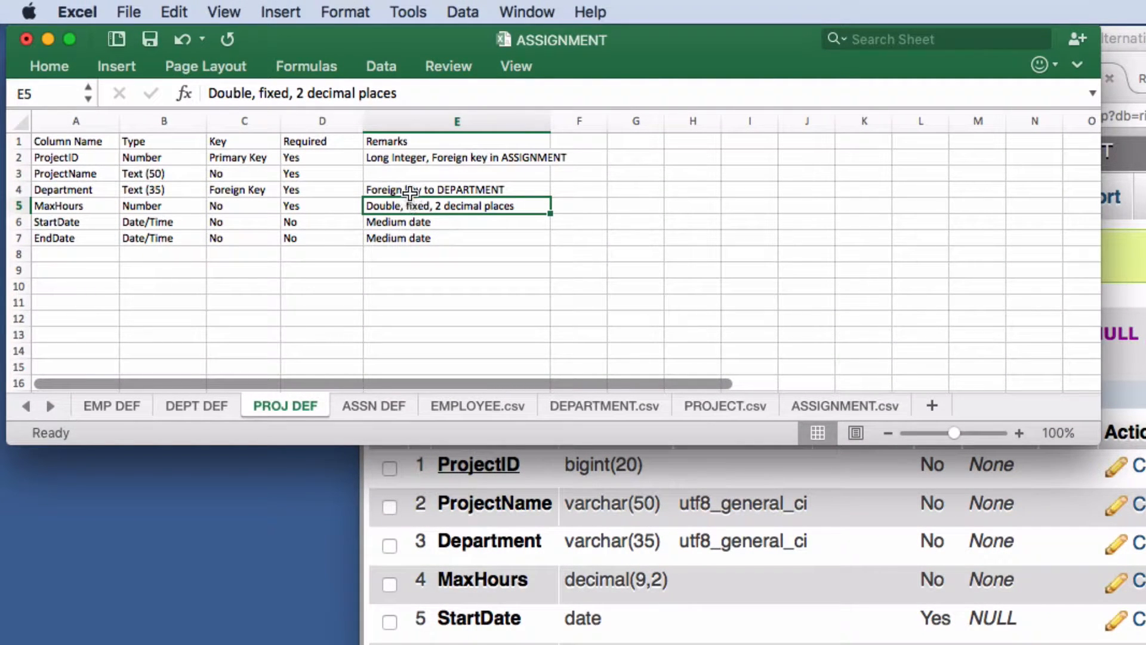
{"action": "left_click", "coordinate": [410, 192]}
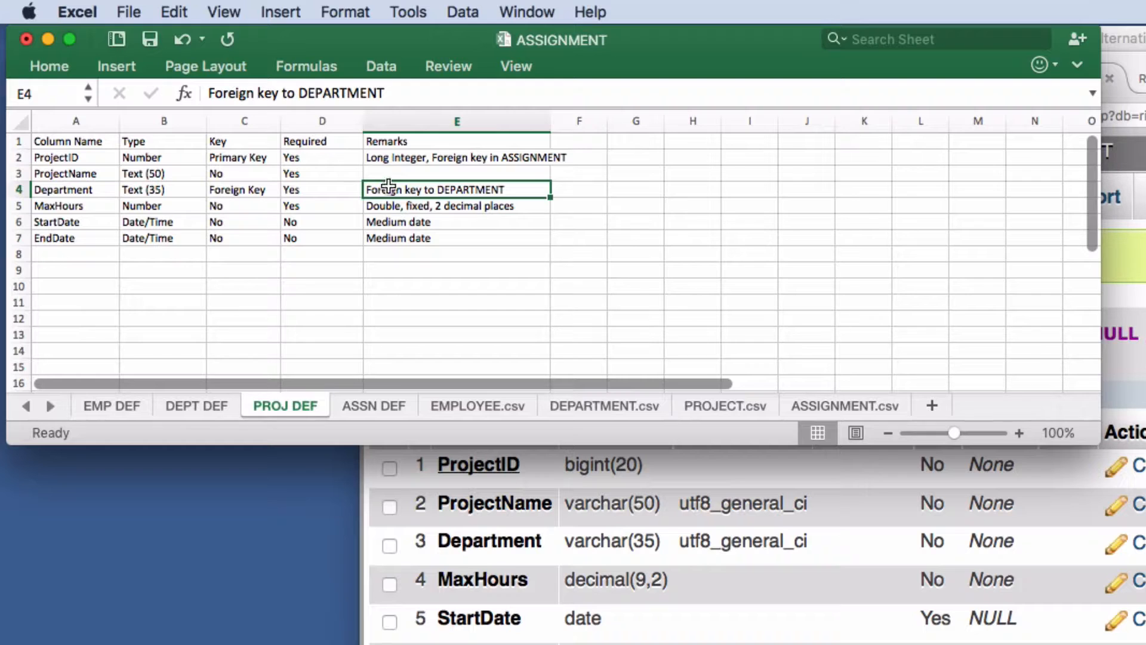
{"action": "left_click", "coordinate": [1135, 350]}
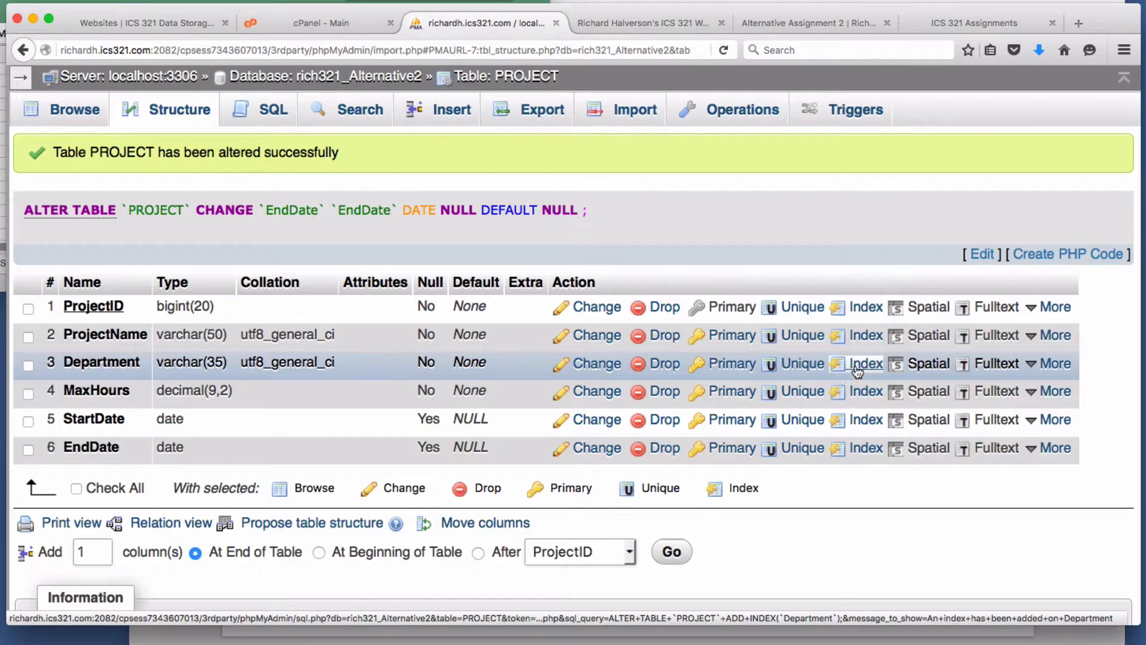
- Index PROJECT's Department column and verify the new BTREE index beside the ProjectID primary key
{"action": "left_click", "coordinate": [2, 203]}
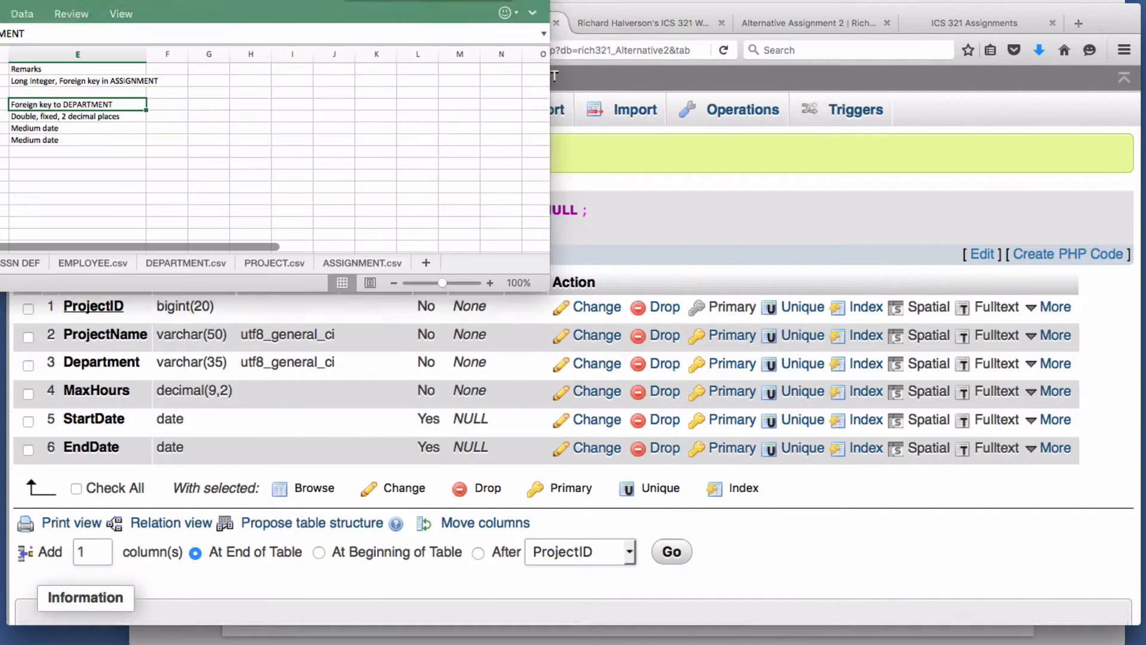
{"action": "left_click", "coordinate": [718, 222]}
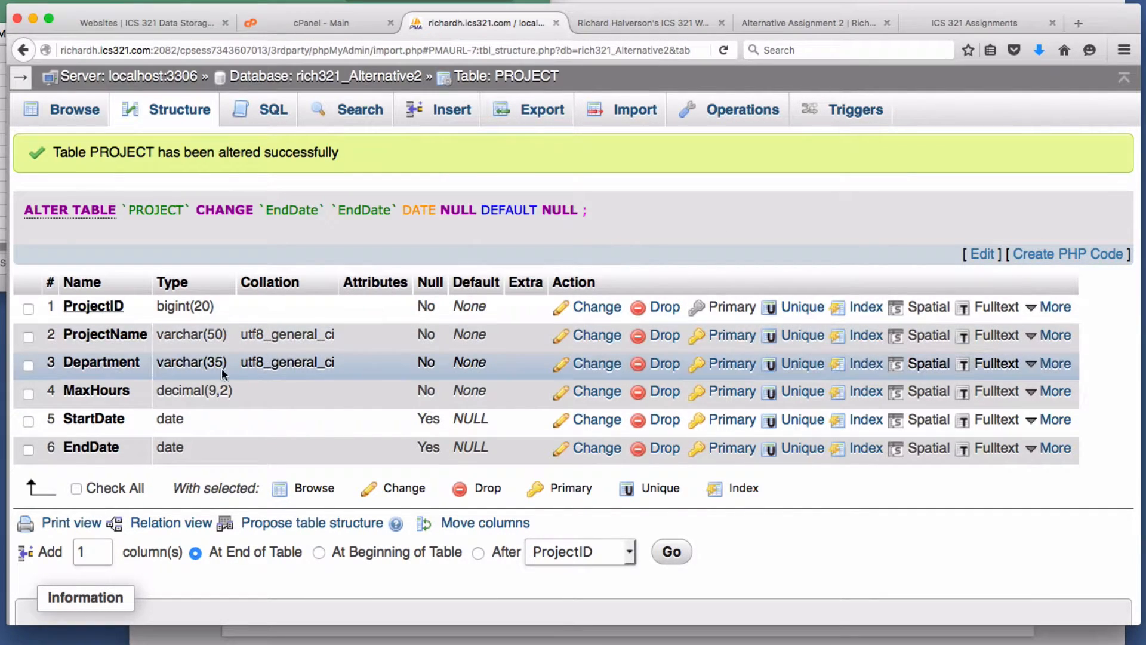
{"action": "left_click", "coordinate": [865, 364]}
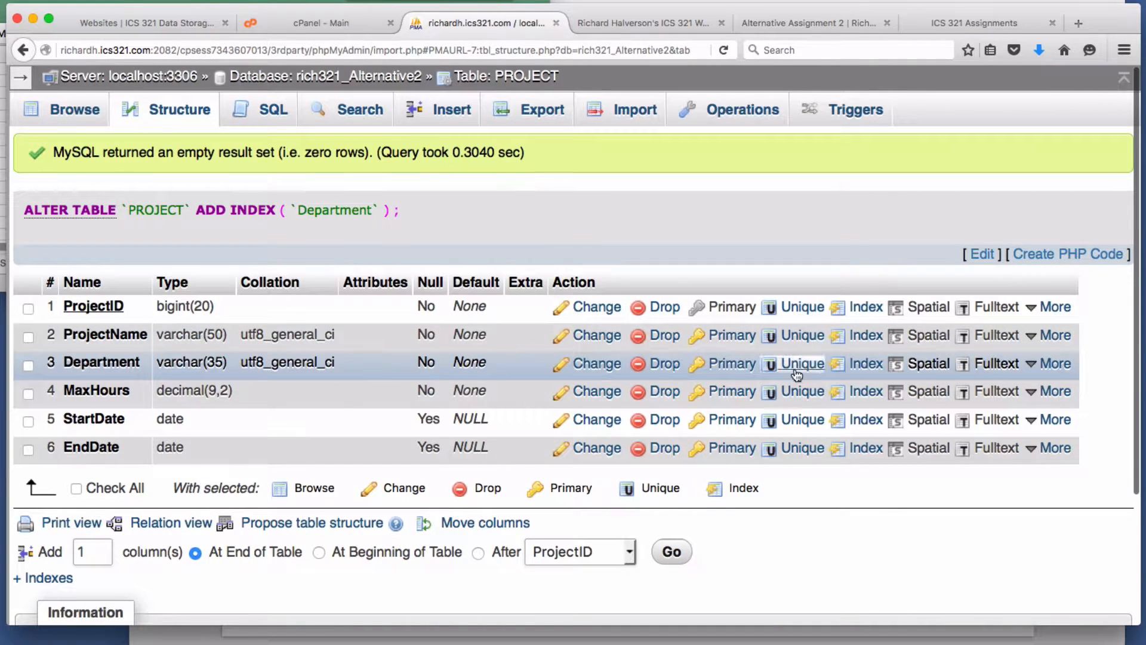
{"action": "scroll", "coordinate": [824, 447], "scroll_direction": "down", "scroll_amount": 4}
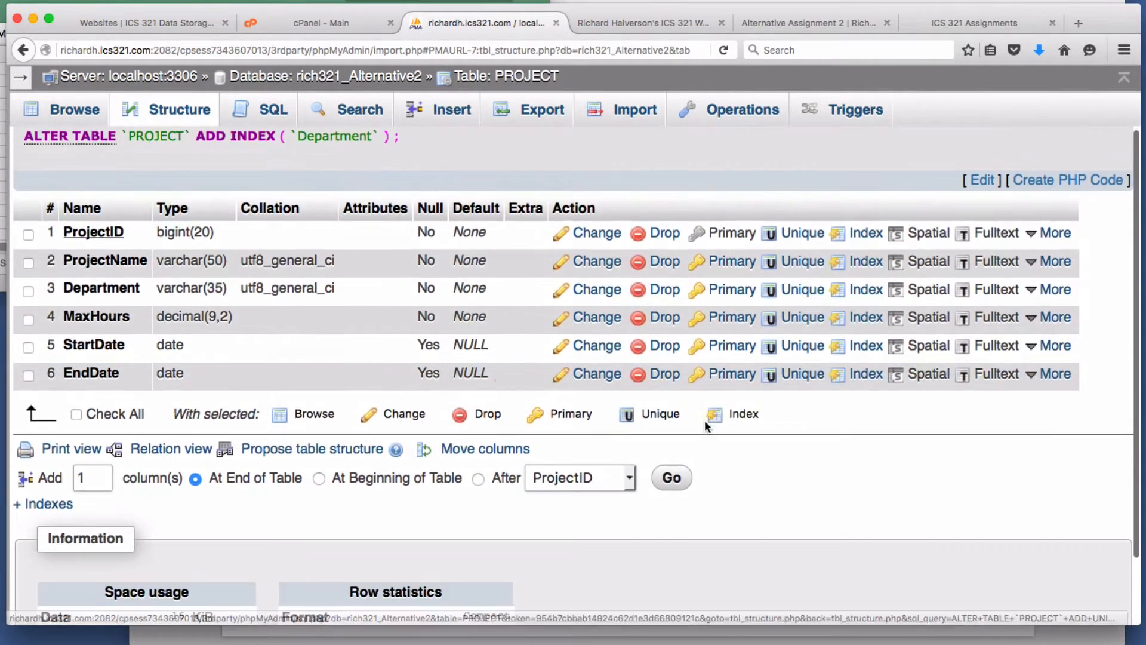
{"action": "scroll", "coordinate": [806, 562], "scroll_direction": "down", "scroll_amount": 2}
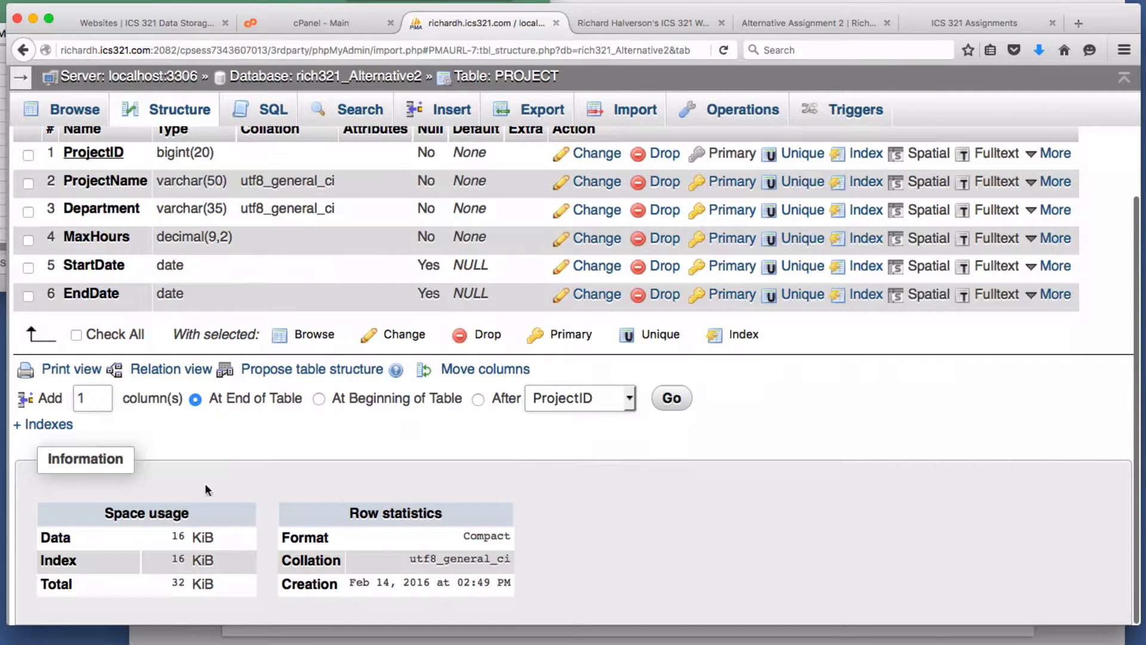
{"action": "left_click", "coordinate": [43, 426]}
{"action": "scroll", "coordinate": [411, 481], "scroll_direction": "down", "scroll_amount": 3}
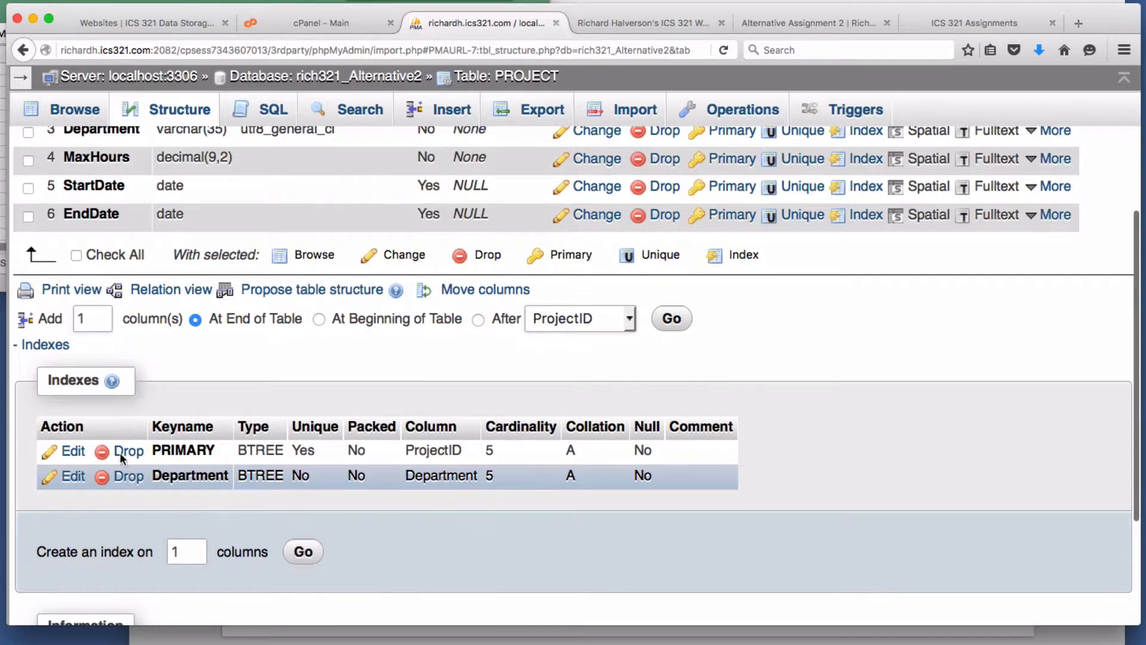
{"action": "scroll", "coordinate": [950, 481], "scroll_direction": "up", "scroll_amount": 5}
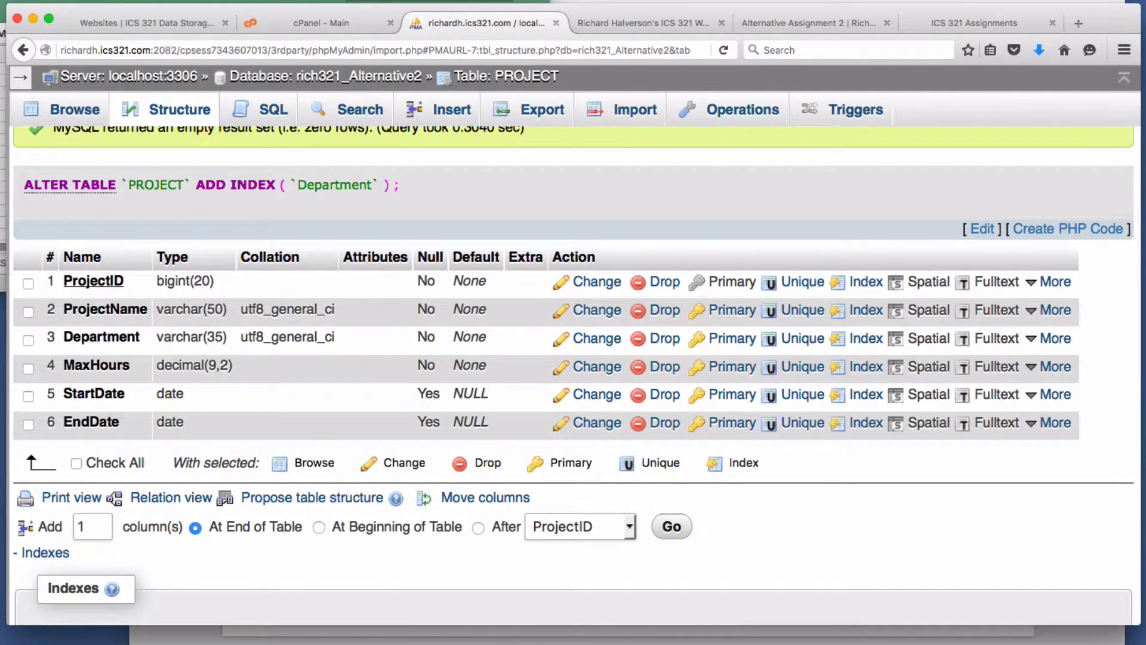
{"action": "left_click", "coordinate": [4, 262]}
- Check the DEPT DEF and EMP DEF sheets for Department as a foreign key, then return to phpMyAdmin
{"action": "left_click", "coordinate": [218, 408]}
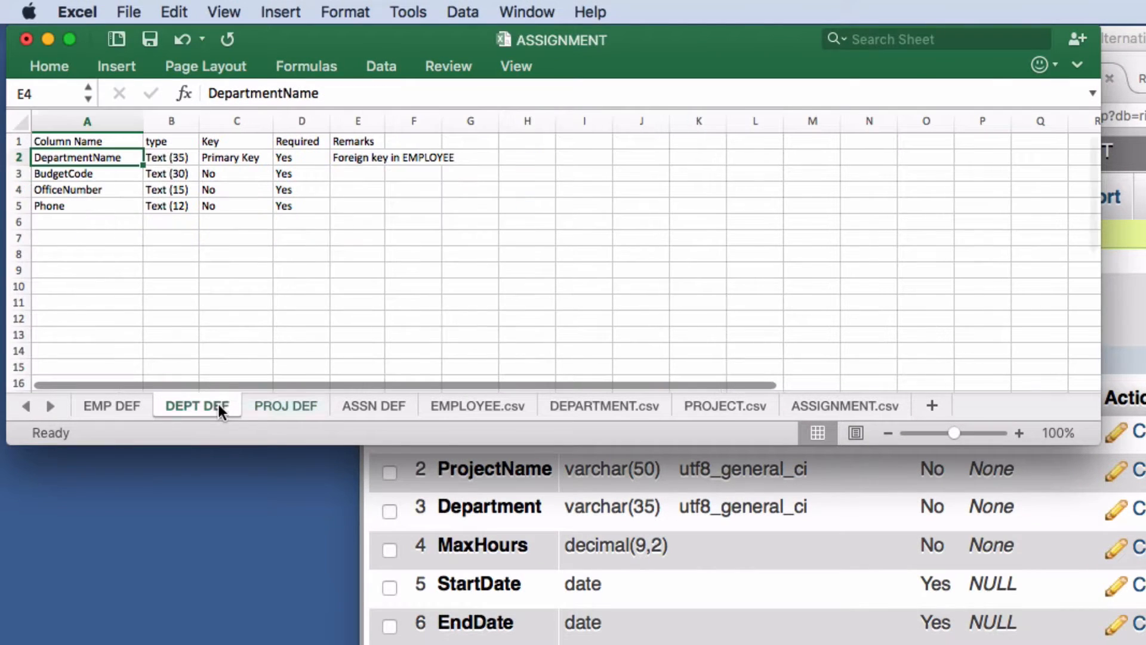
{"action": "left_click", "coordinate": [114, 408]}
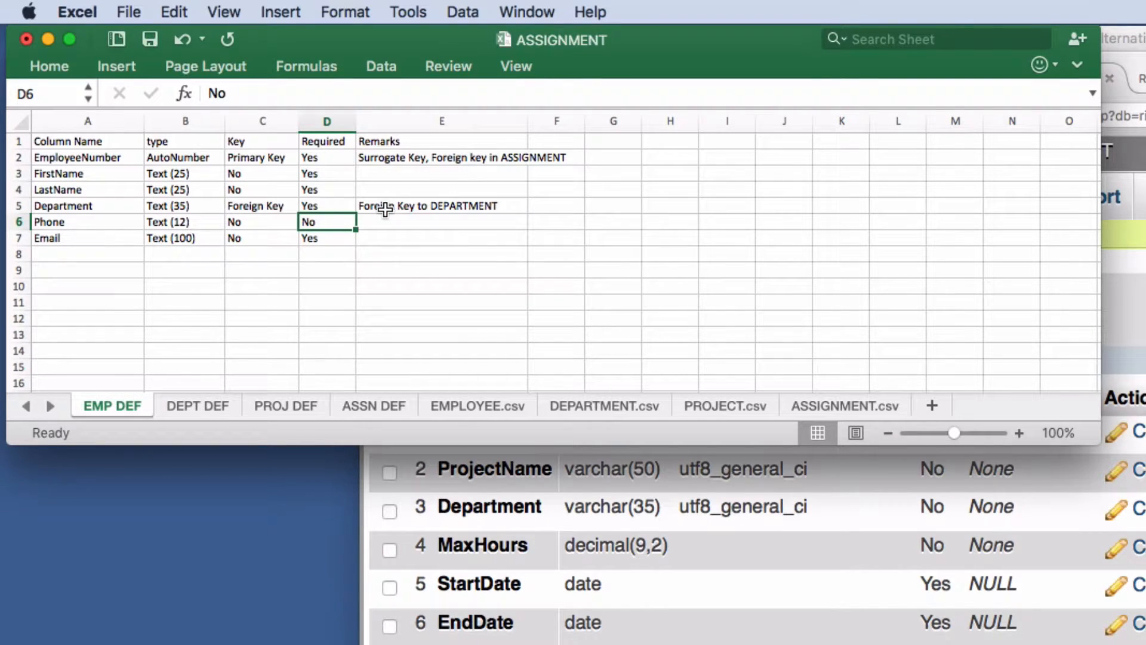
{"action": "left_click", "coordinate": [108, 210]}
{"action": "key", "text": "super+Tab"}
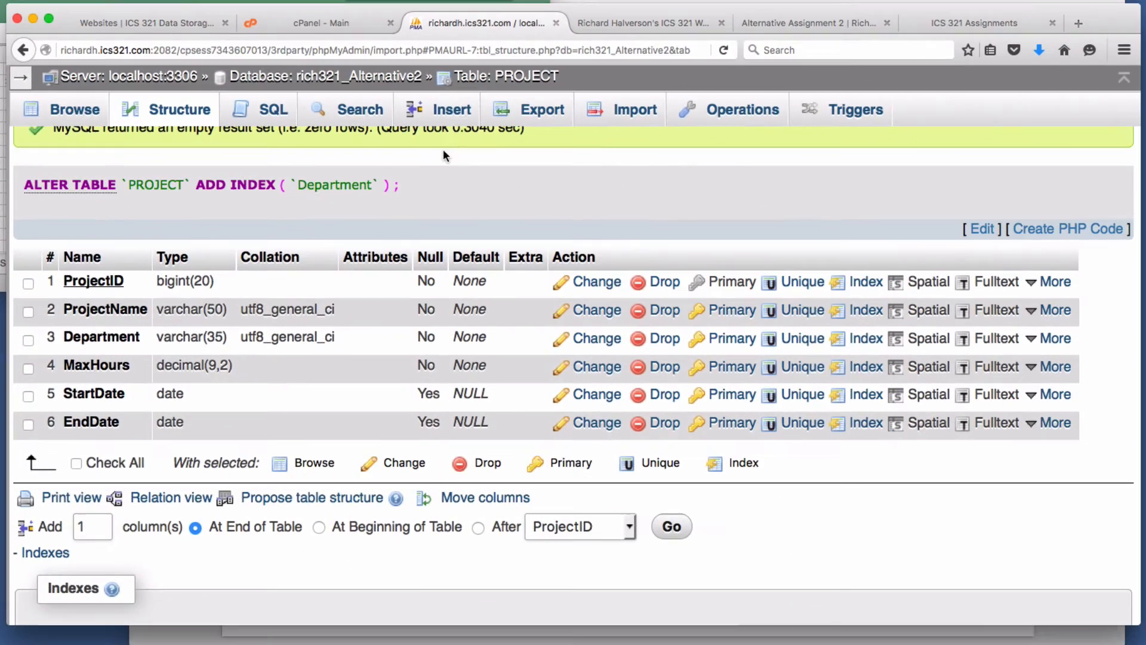
- Open EMPLOYEE's structure, index its Department column, and confirm it appears beside PRIMARY
{"action": "left_click", "coordinate": [370, 85]}
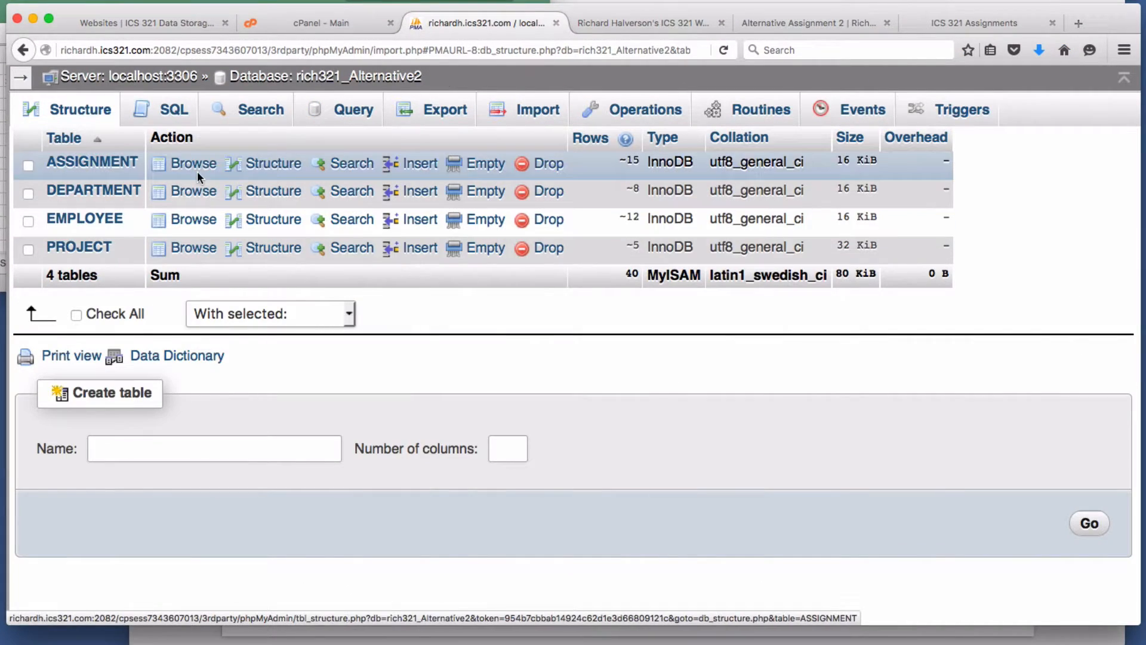
{"action": "left_click", "coordinate": [263, 220]}
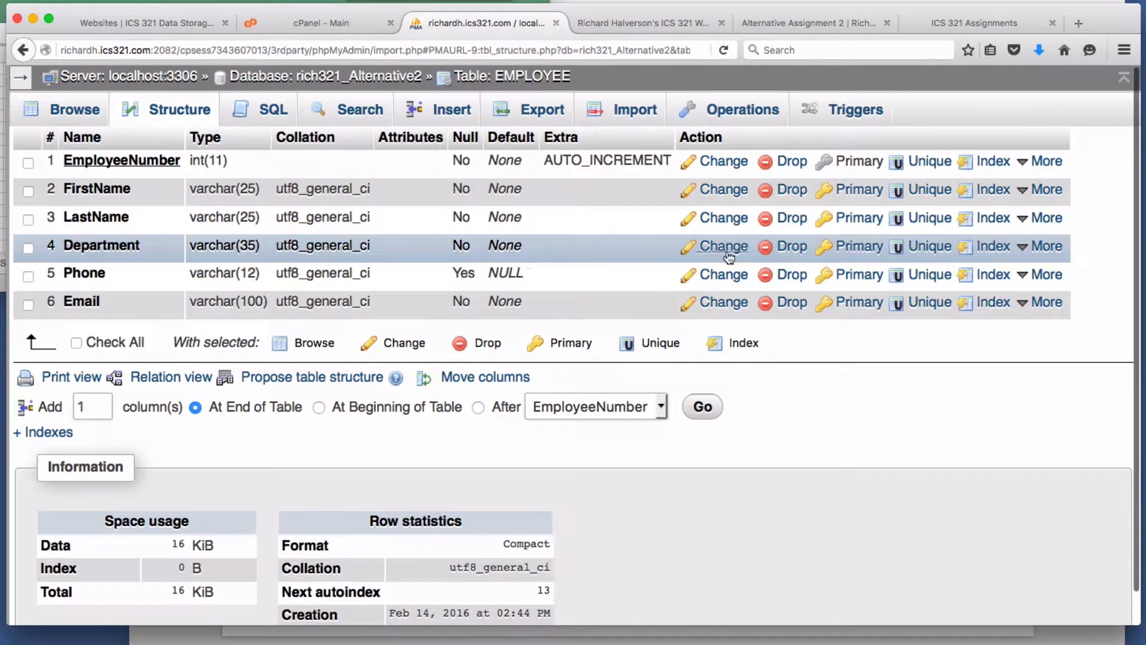
{"action": "scroll", "coordinate": [727, 421], "scroll_direction": "down", "scroll_amount": 1}
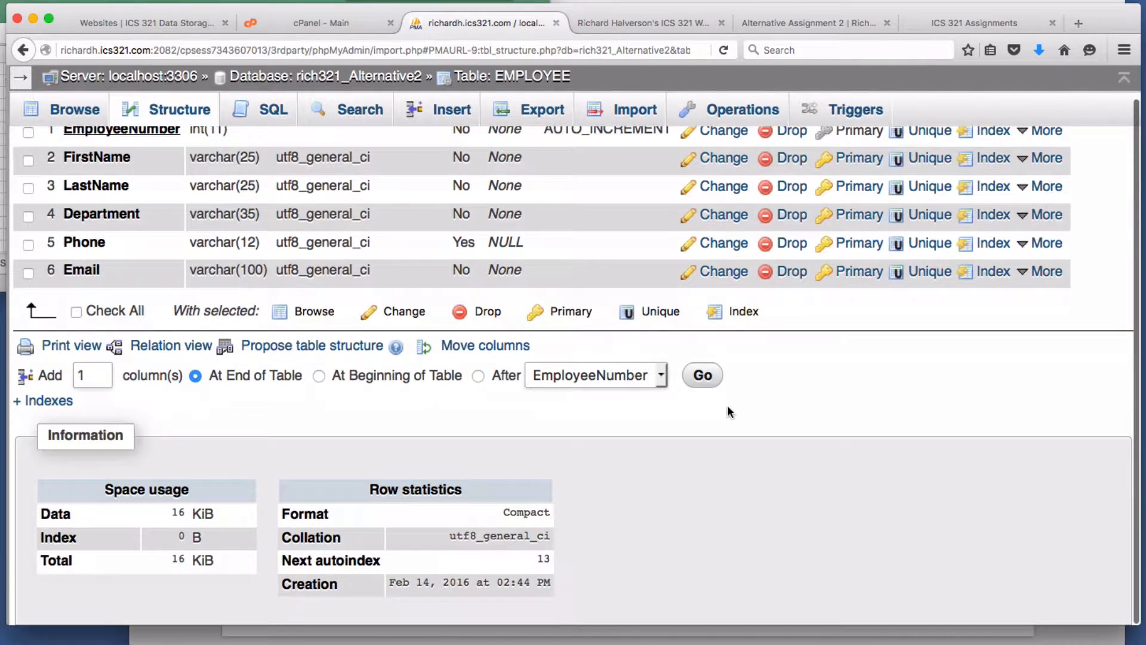
{"action": "left_click", "coordinate": [30, 400]}
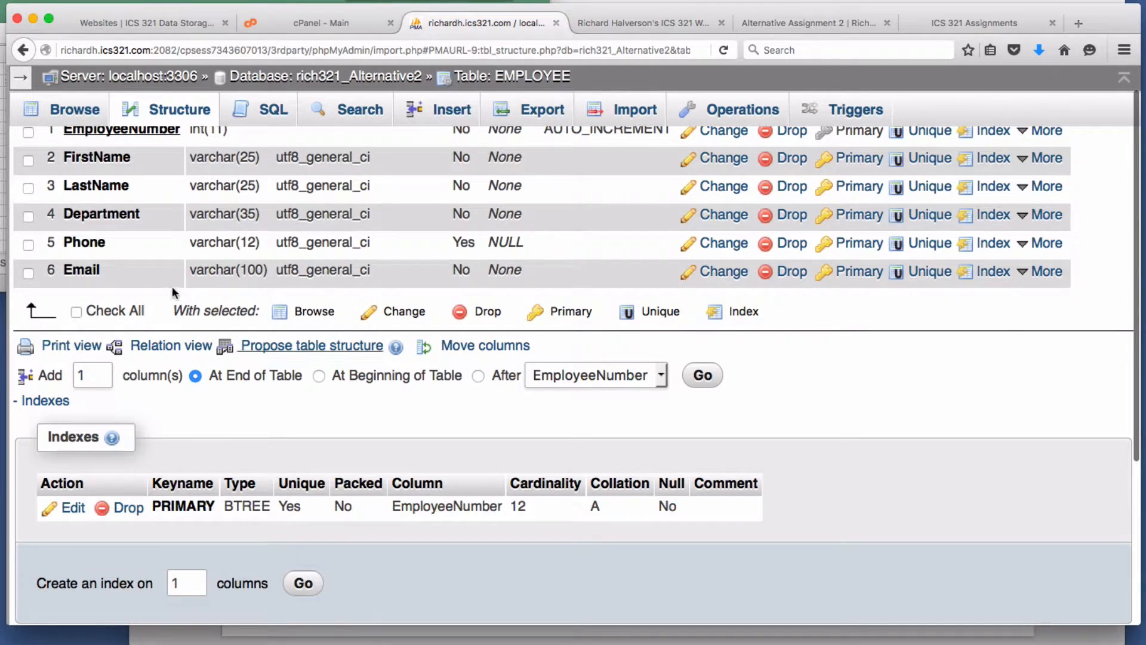
{"action": "scroll", "coordinate": [281, 220], "scroll_direction": "down", "scroll_amount": 1}
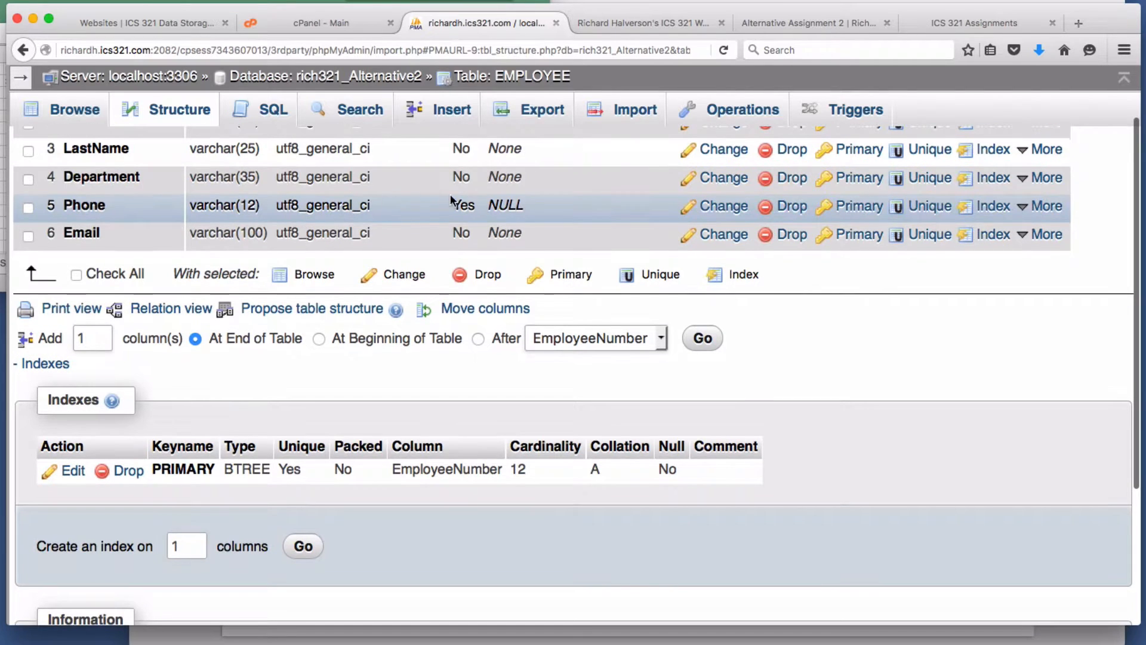
{"action": "left_click", "coordinate": [993, 179]}
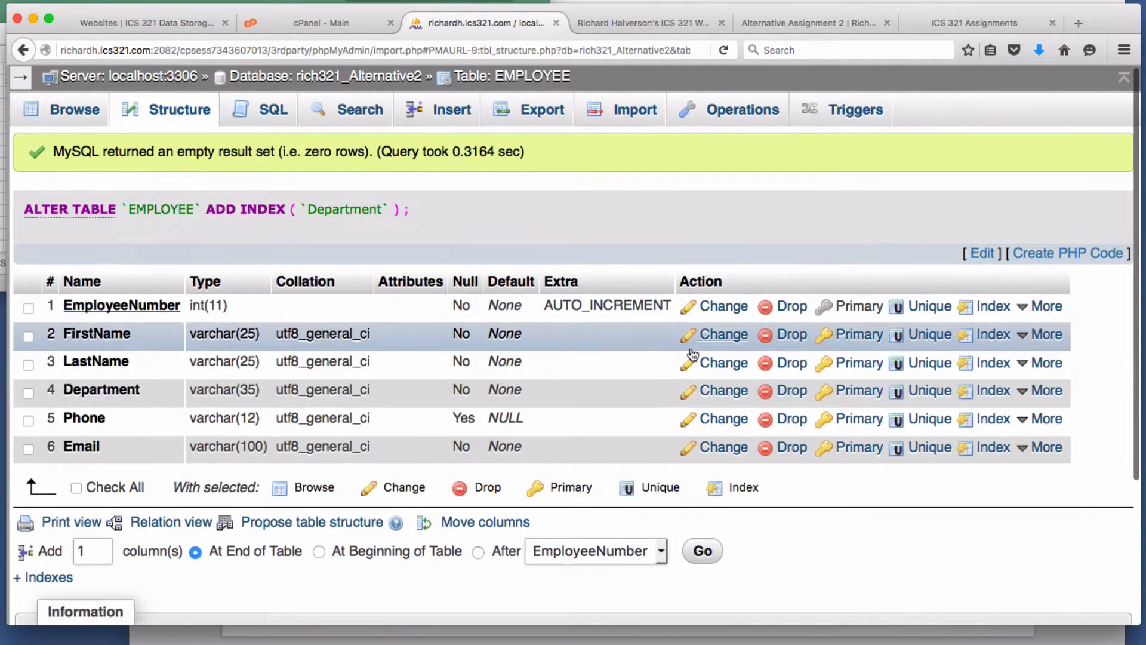
{"action": "scroll", "coordinate": [643, 382], "scroll_direction": "down", "scroll_amount": 3}
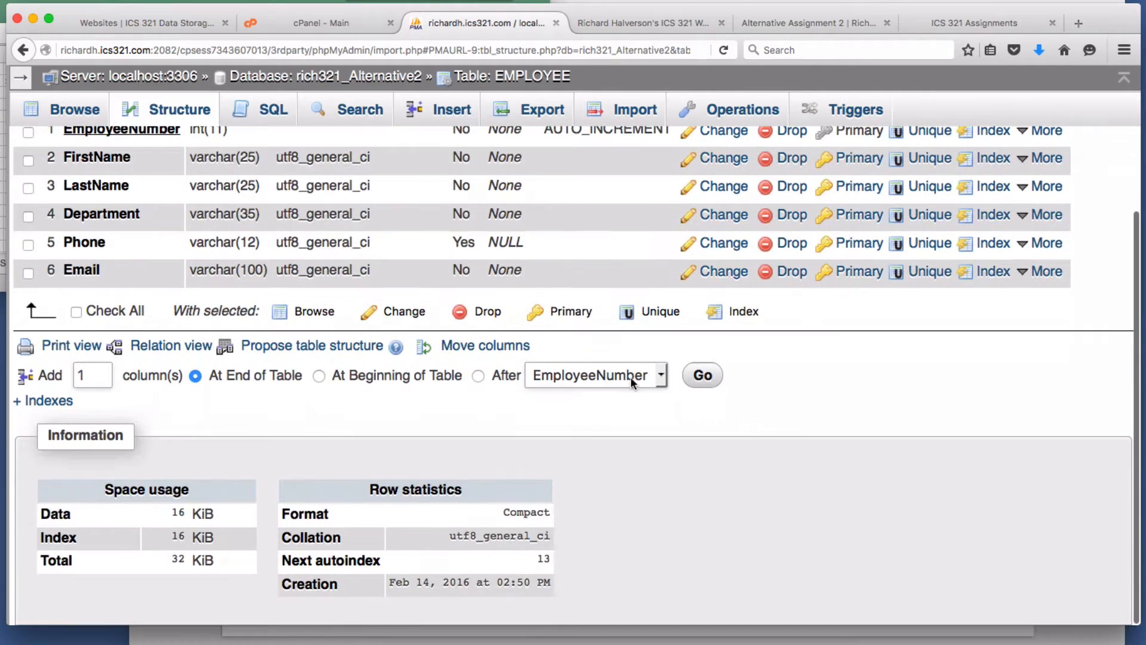
{"action": "left_click", "coordinate": [17, 406]}
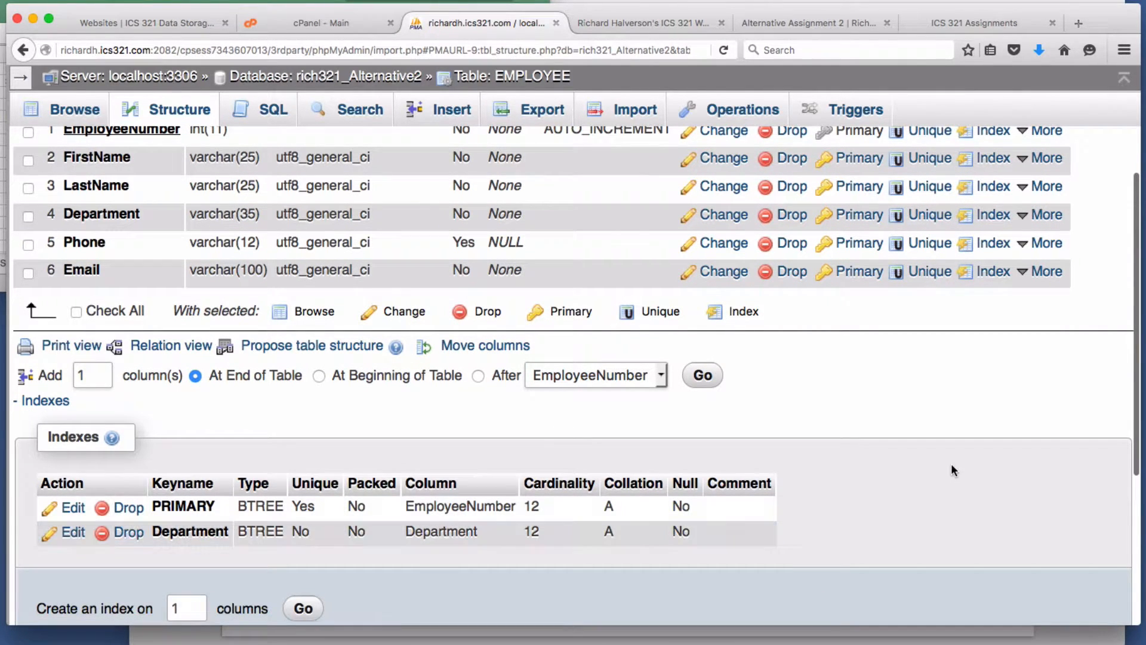
{"action": "left_click", "coordinate": [3, 179]}
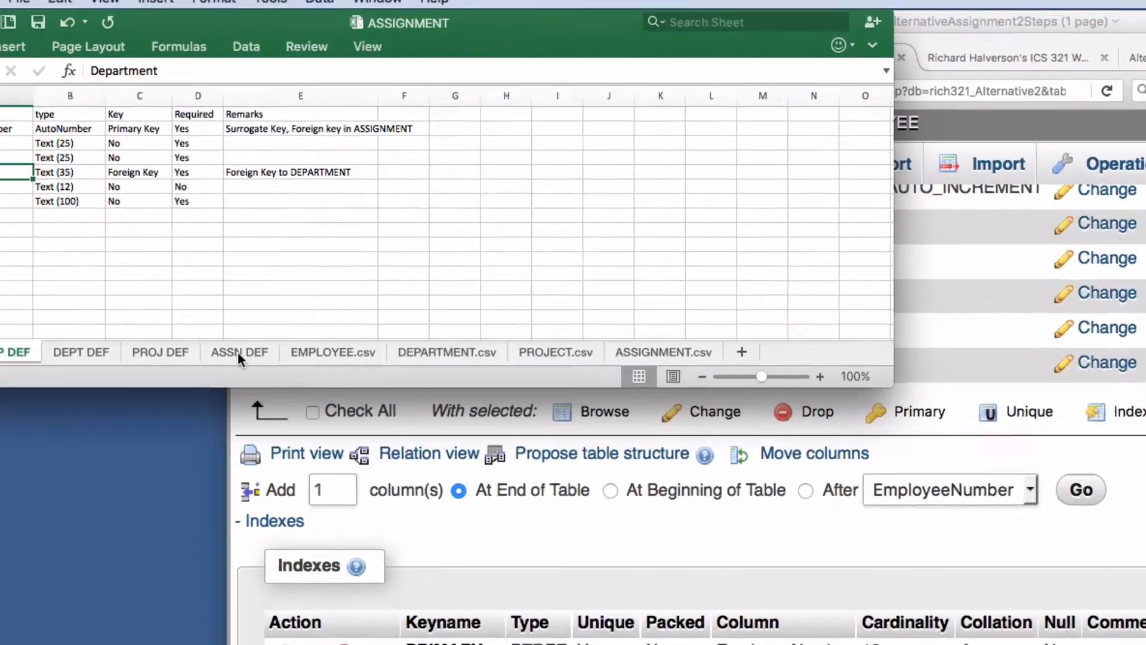
- Read the ASSN DEF sheet's key columns and HoursWorked remark, then return to phpMyAdmin
{"action": "left_click", "coordinate": [237, 353]}
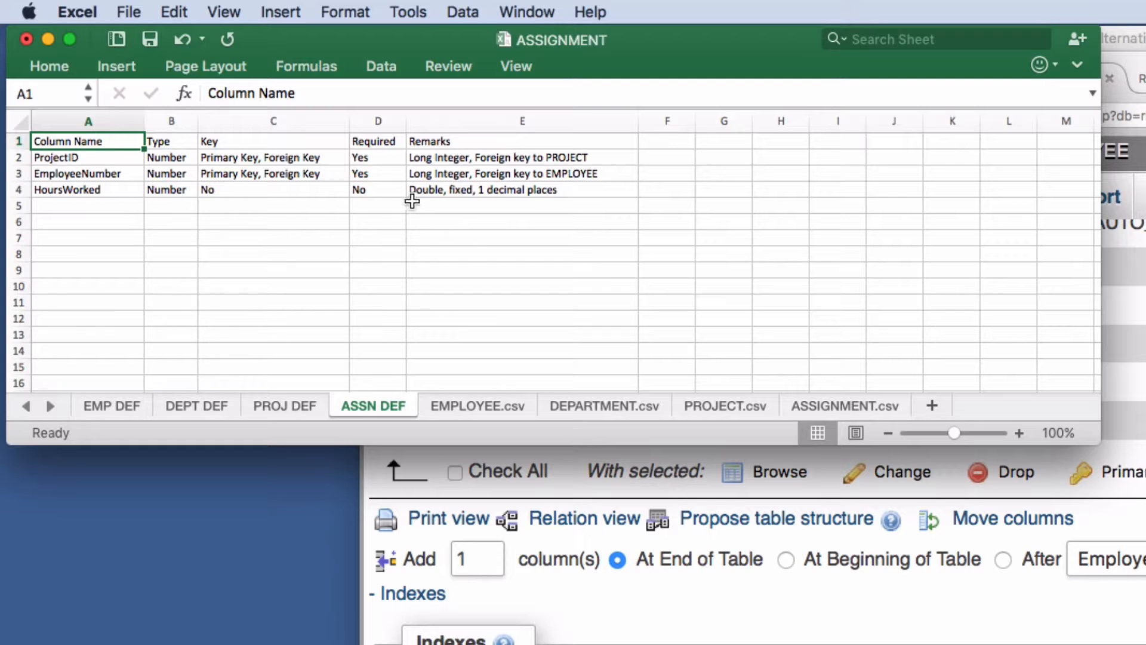
{"action": "left_click", "coordinate": [528, 191]}
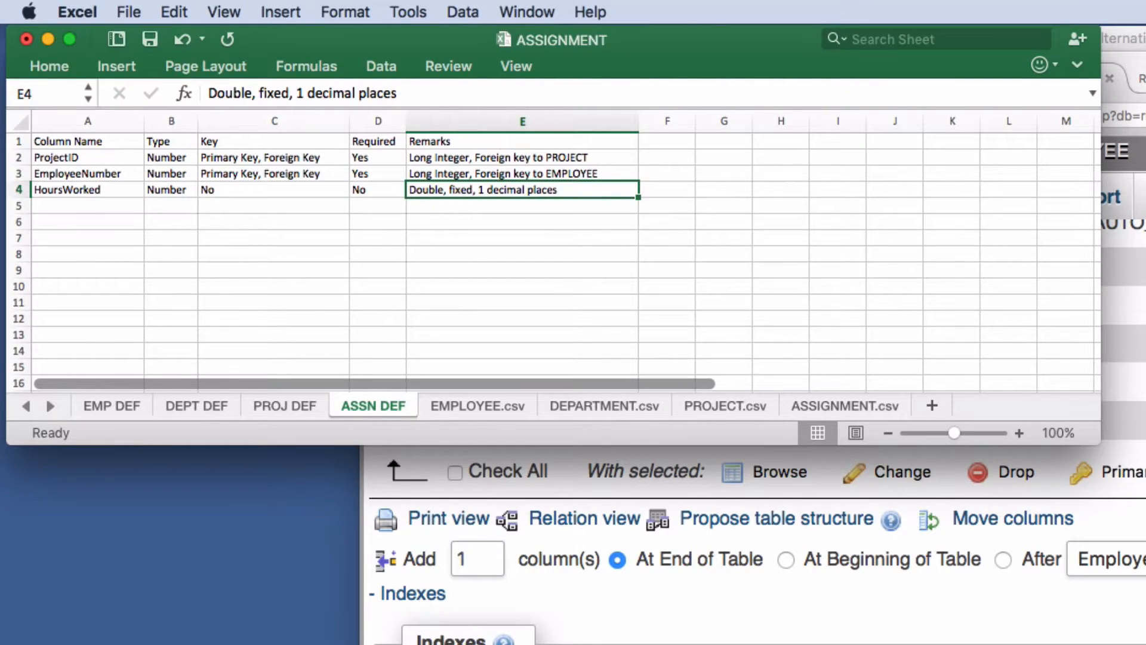
{"action": "left_click", "coordinate": [1122, 275]}
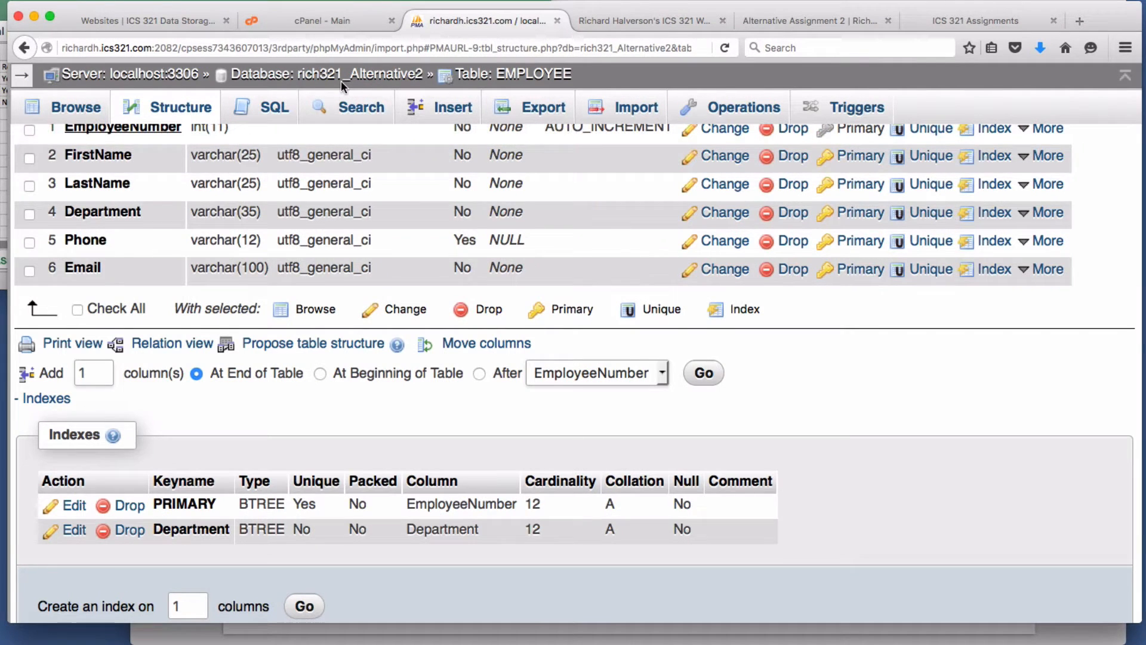
- Open ASSIGNMENT's structure and set ProjectID plus EmployeeNumber as its composite primary key
{"action": "scroll", "coordinate": [341, 80], "scroll_direction": "up", "scroll_amount": 3}
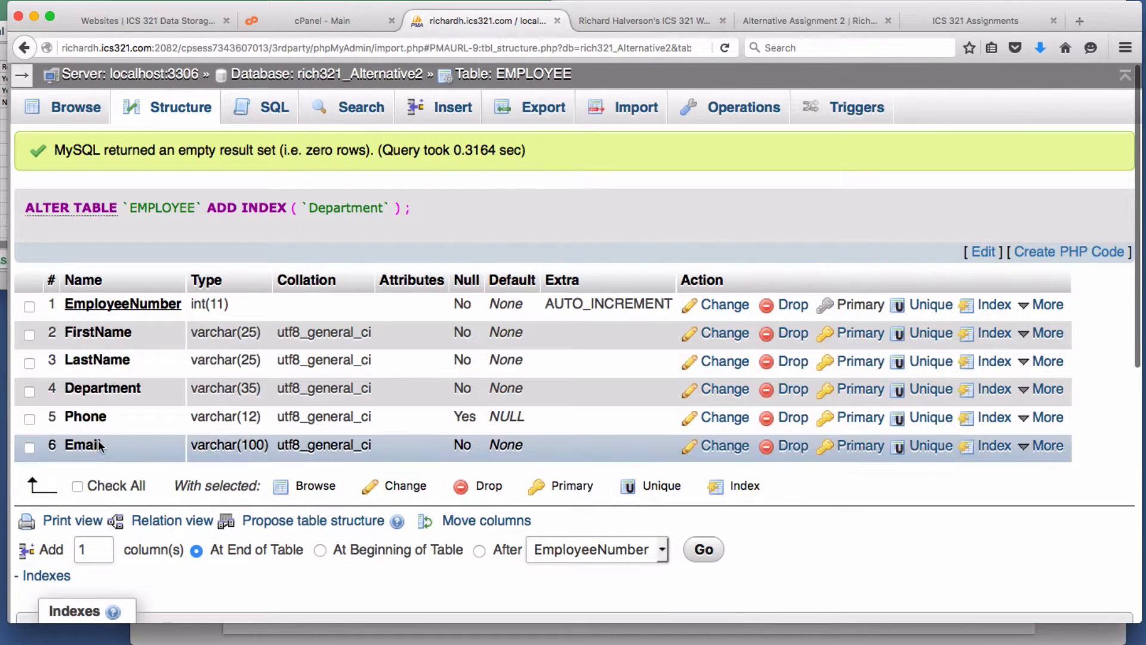
{"action": "left_click", "coordinate": [379, 78]}
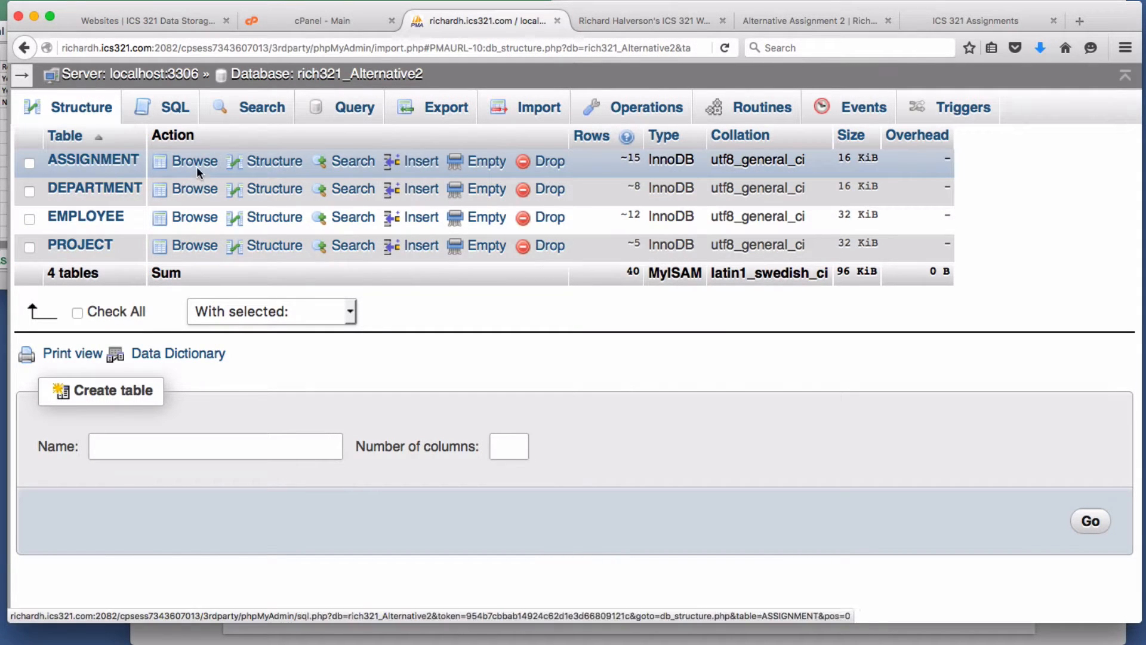
{"action": "left_click", "coordinate": [289, 169]}
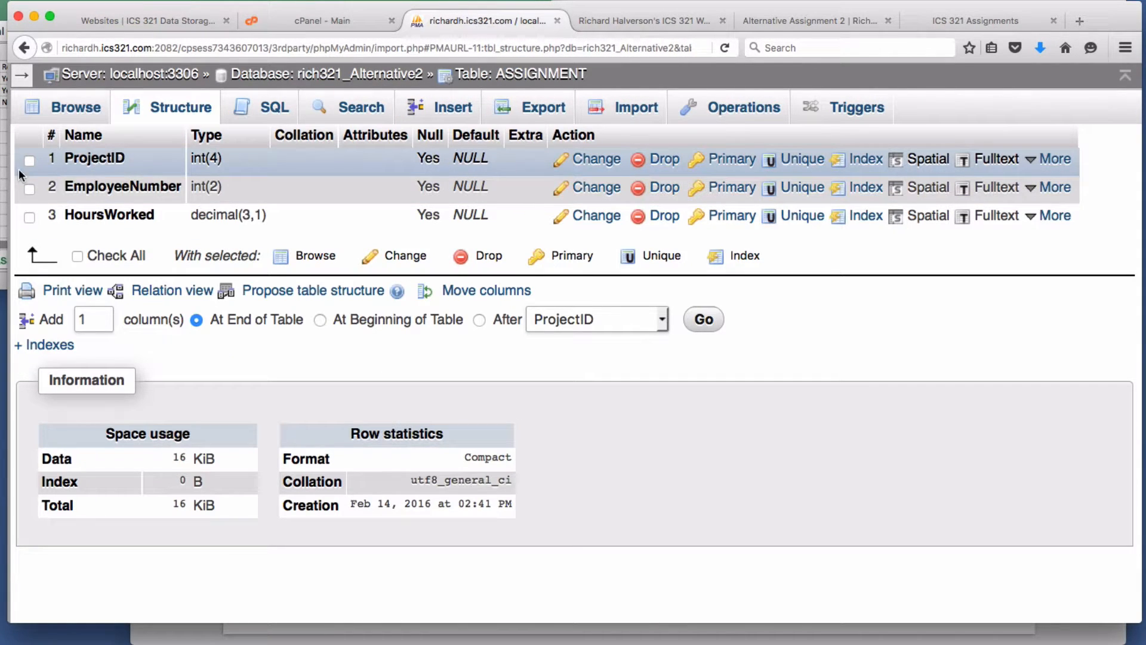
{"action": "left_click", "coordinate": [28, 161]}
{"action": "left_click", "coordinate": [30, 189]}
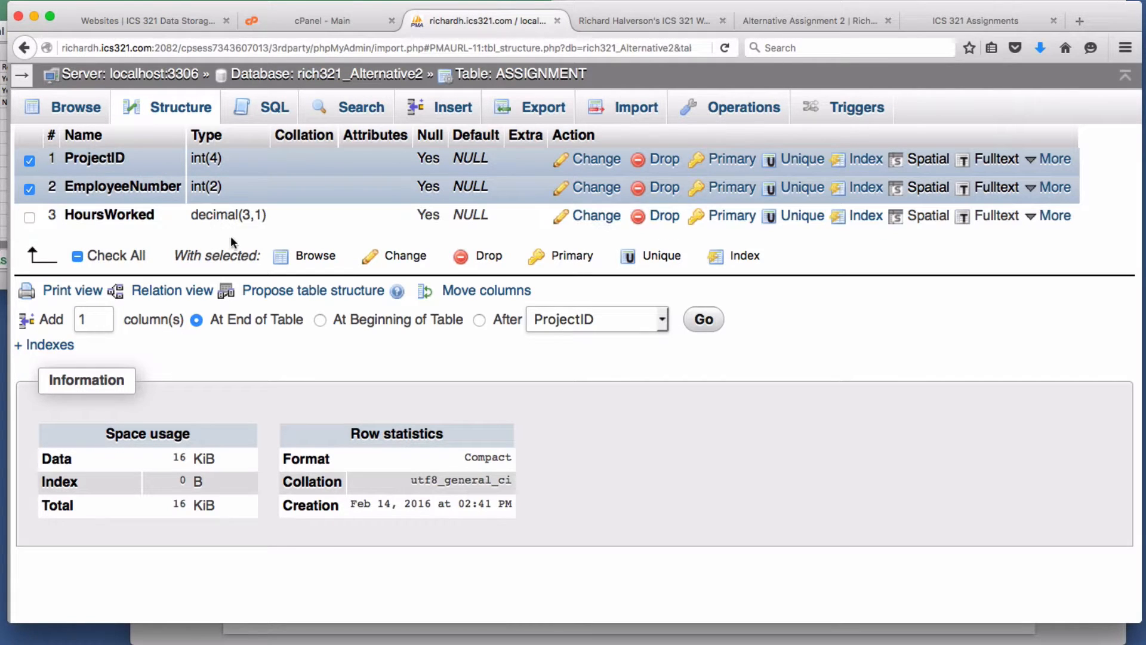
{"action": "left_click", "coordinate": [570, 255]}
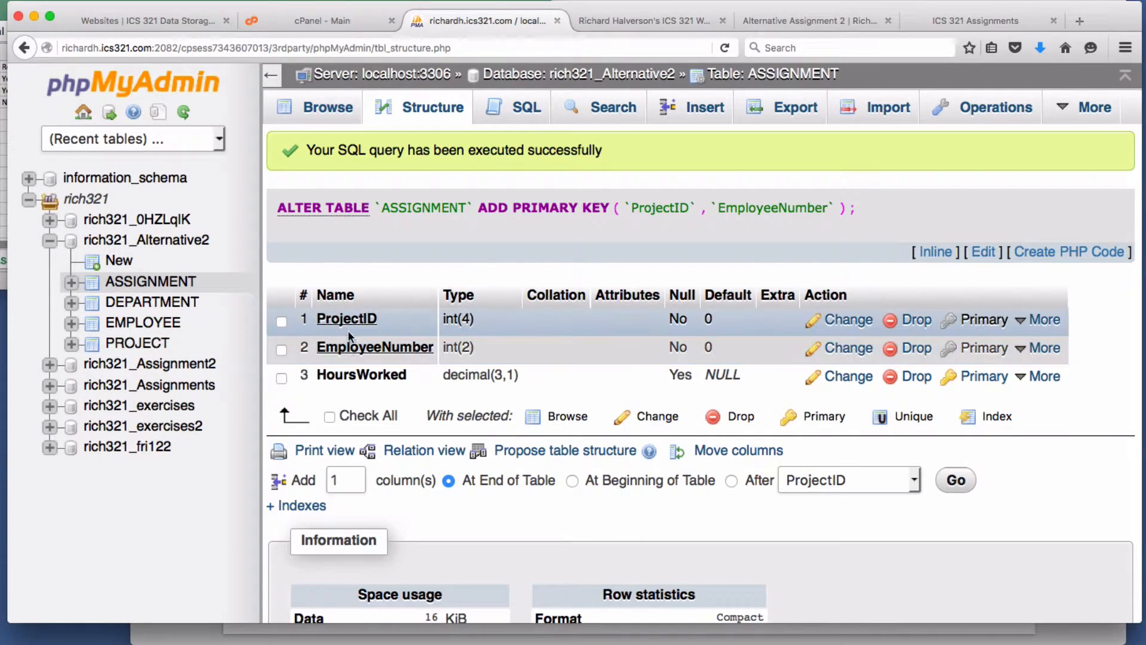
- Change ASSIGNMENT's ProjectID to BIGINT with no length and no default value
{"action": "left_click", "coordinate": [4, 191]}
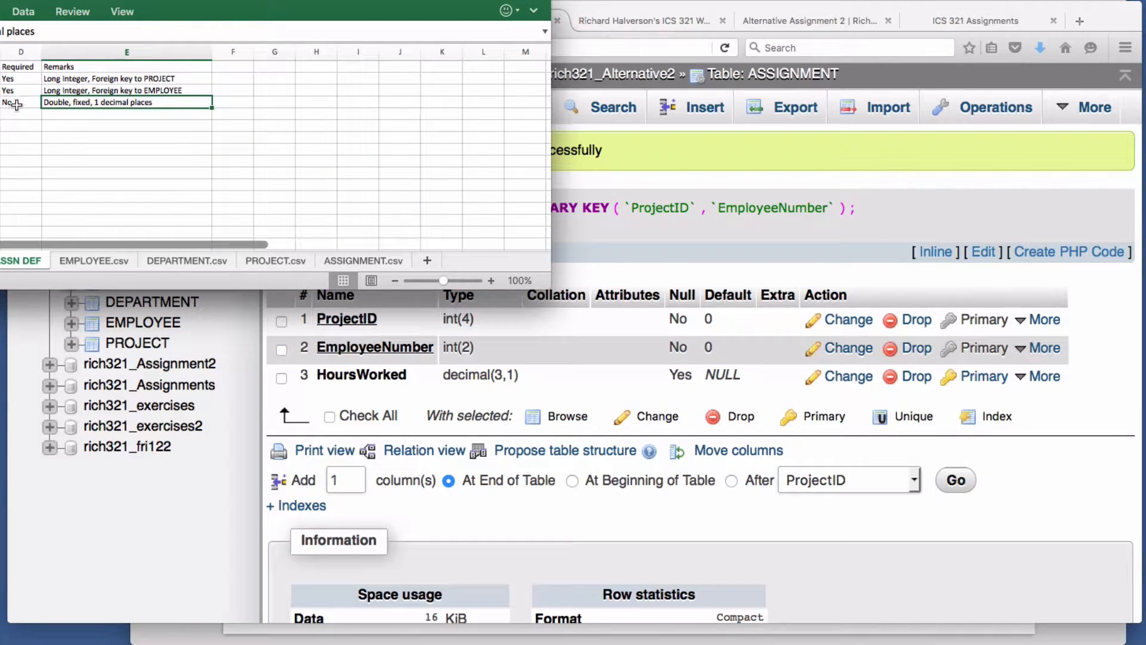
{"action": "left_click", "coordinate": [648, 239]}
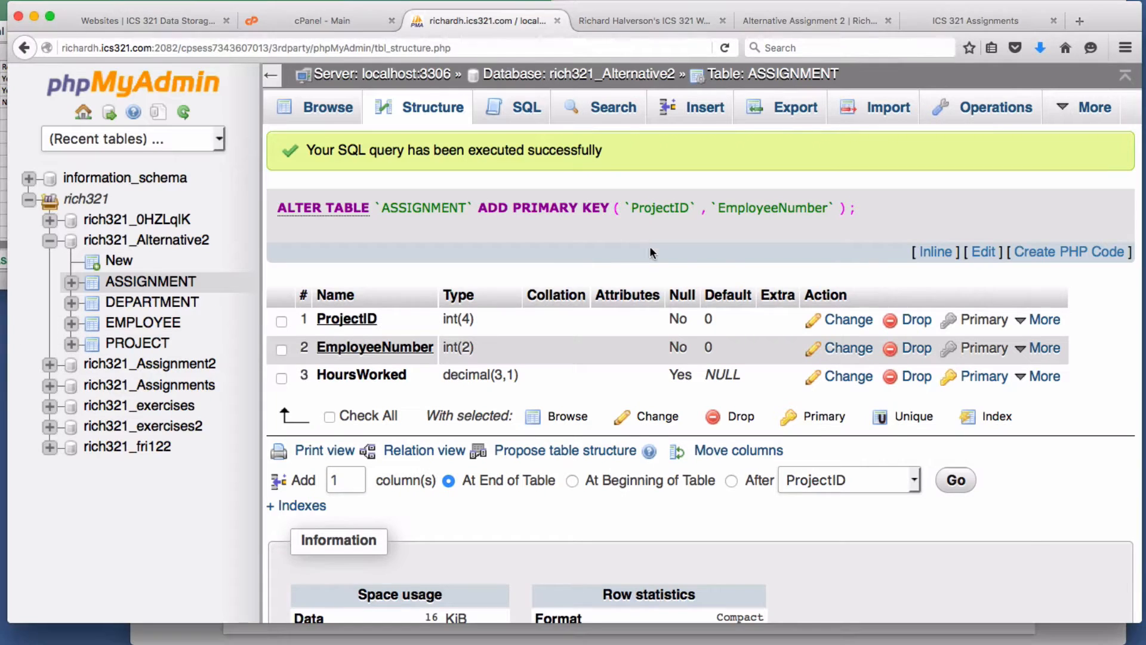
{"action": "left_click", "coordinate": [846, 323]}
{"action": "left_click", "coordinate": [516, 198]}
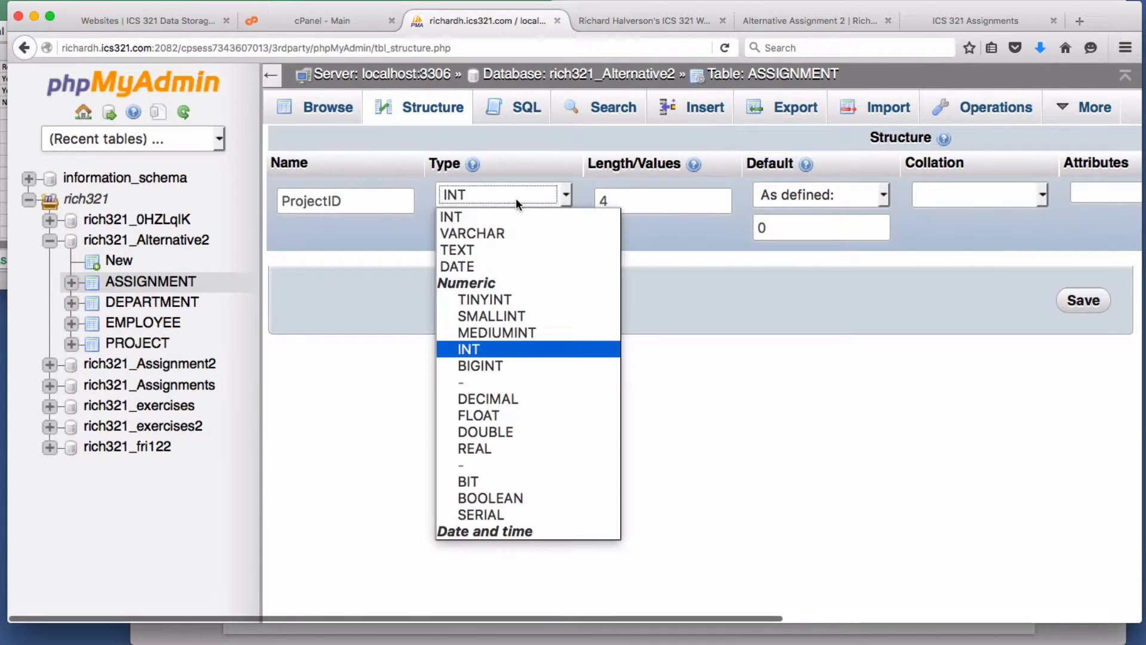
{"action": "key", "text": "Down"}
{"action": "key", "text": "Down"}
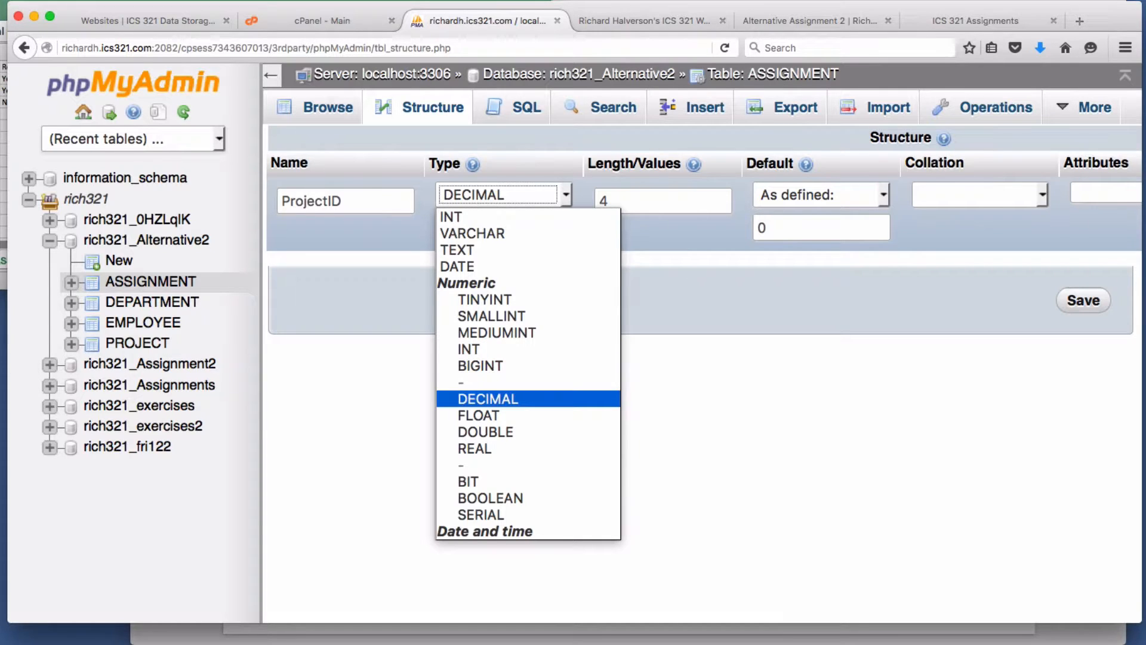
{"action": "left_click", "coordinate": [481, 369]}
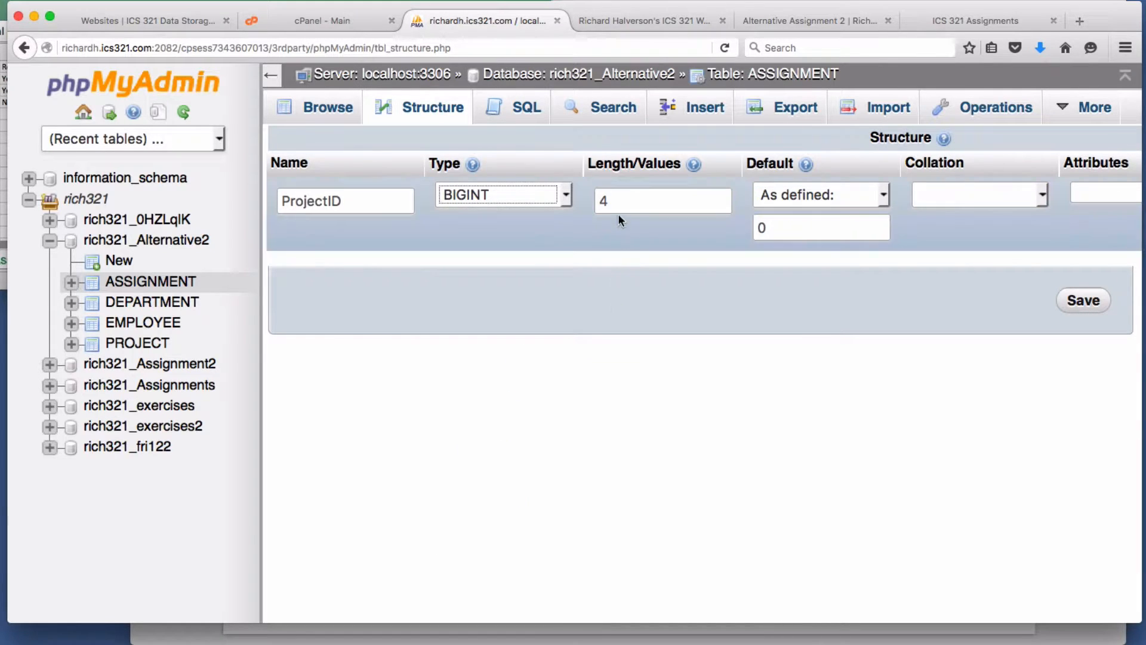
{"action": "left_click_drag", "start_coordinate": [615, 202], "coordinate": [590, 199]}
{"action": "key", "text": "BackSpace"}
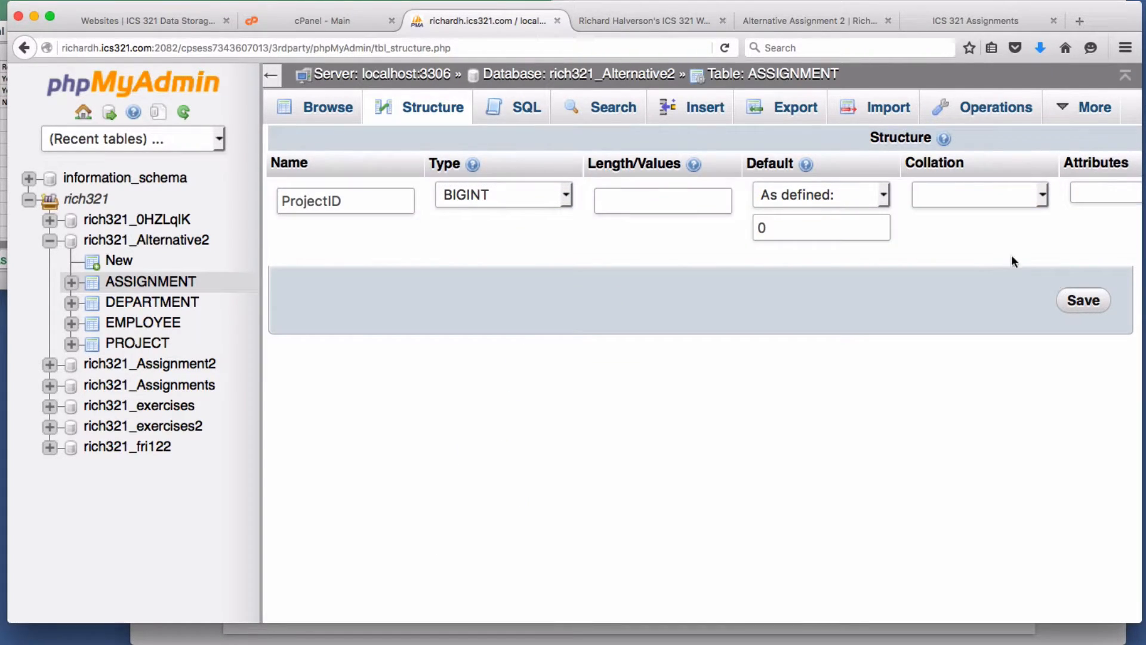
{"action": "left_click", "coordinate": [888, 203]}
{"action": "left_click", "coordinate": [850, 211]}
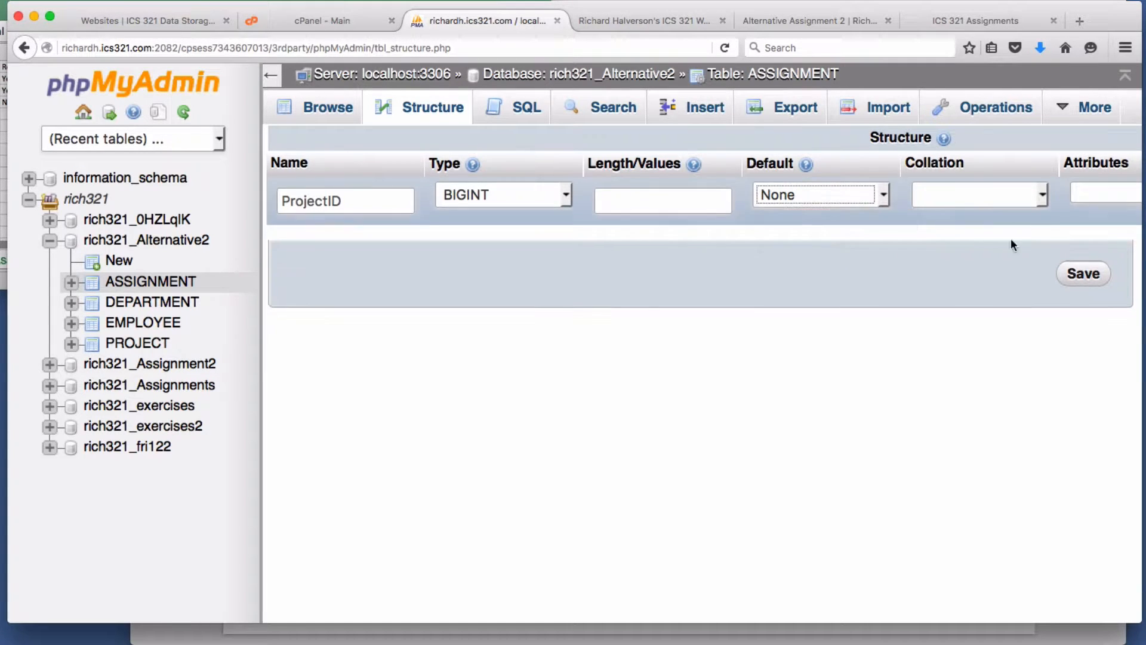
{"action": "left_click", "coordinate": [1082, 275]}
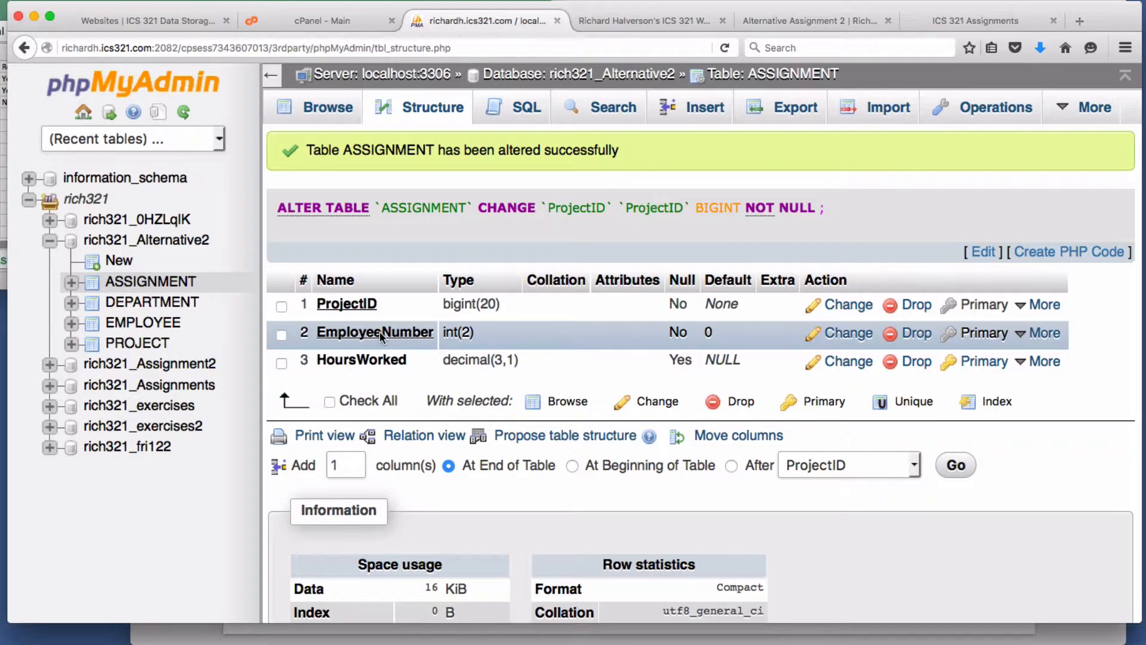
- Make EmployeeNumber BIGINT with no default value, then bring the spec sheet forward
{"action": "left_click", "coordinate": [872, 338]}
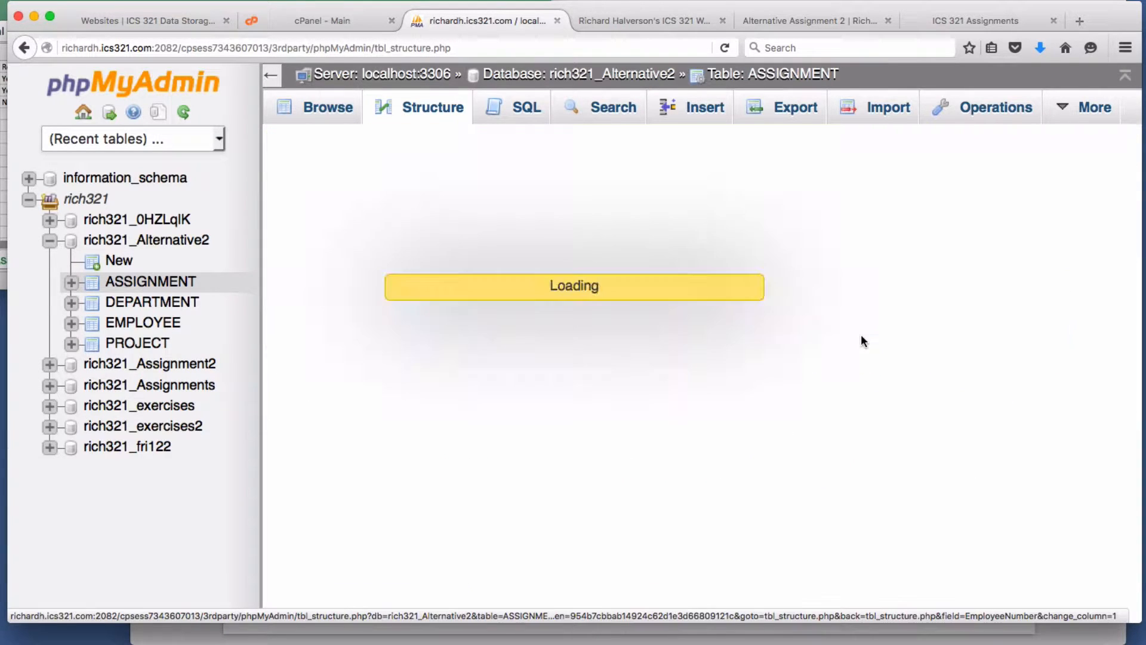
{"action": "left_click", "coordinate": [564, 203]}
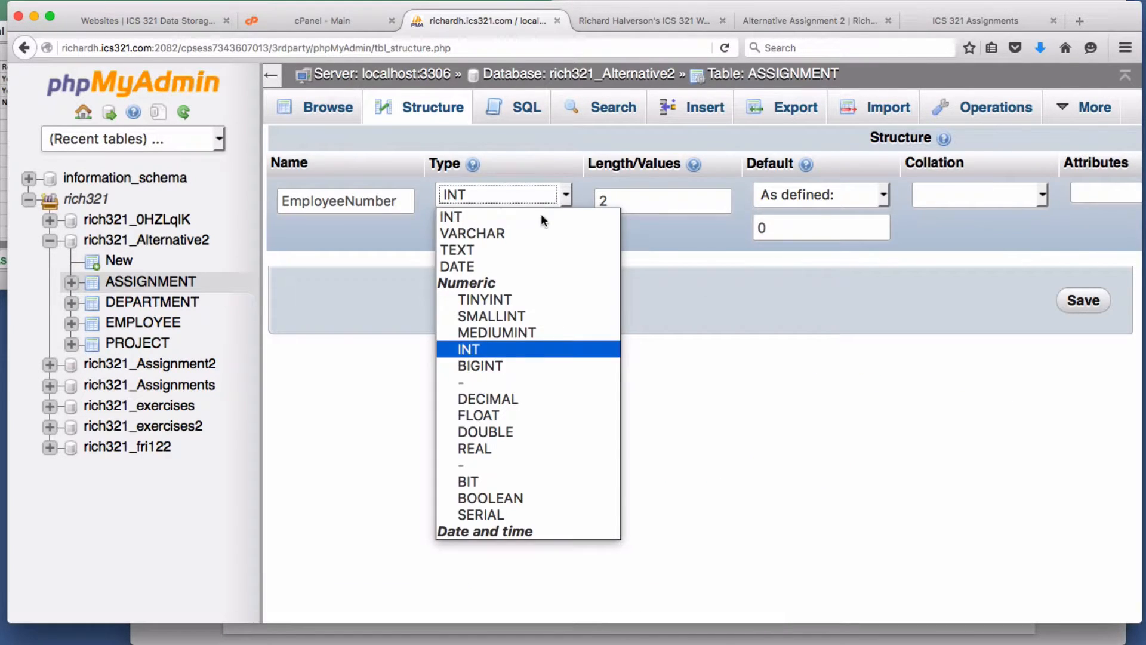
{"action": "left_click", "coordinate": [517, 364]}
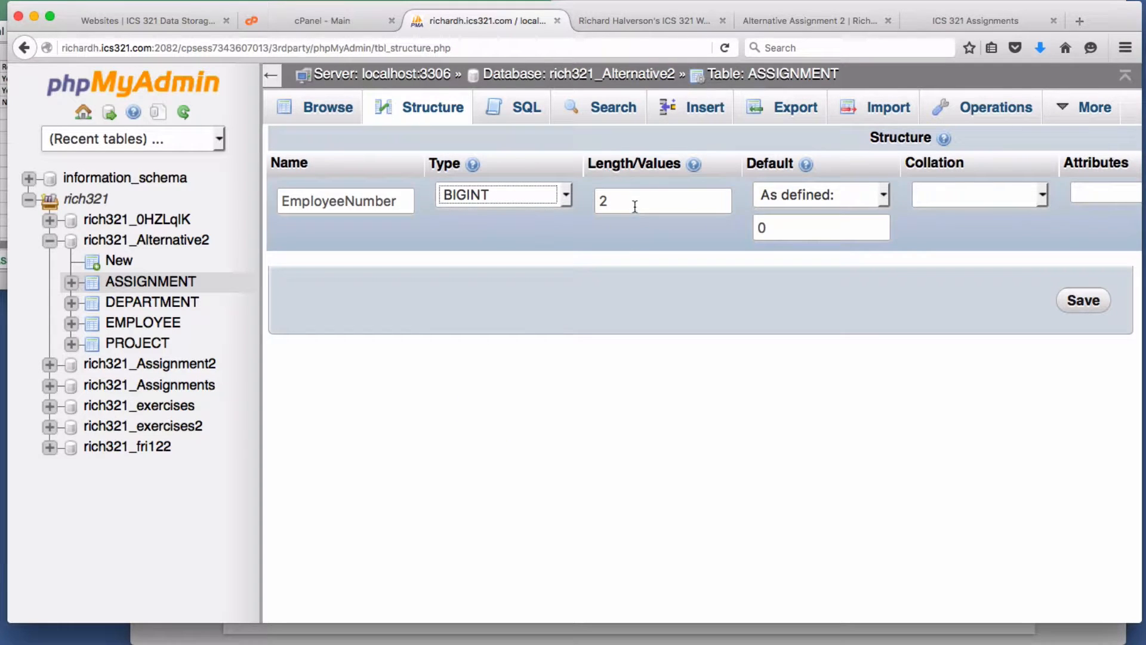
{"action": "left_click_drag", "start_coordinate": [632, 202], "coordinate": [572, 198]}
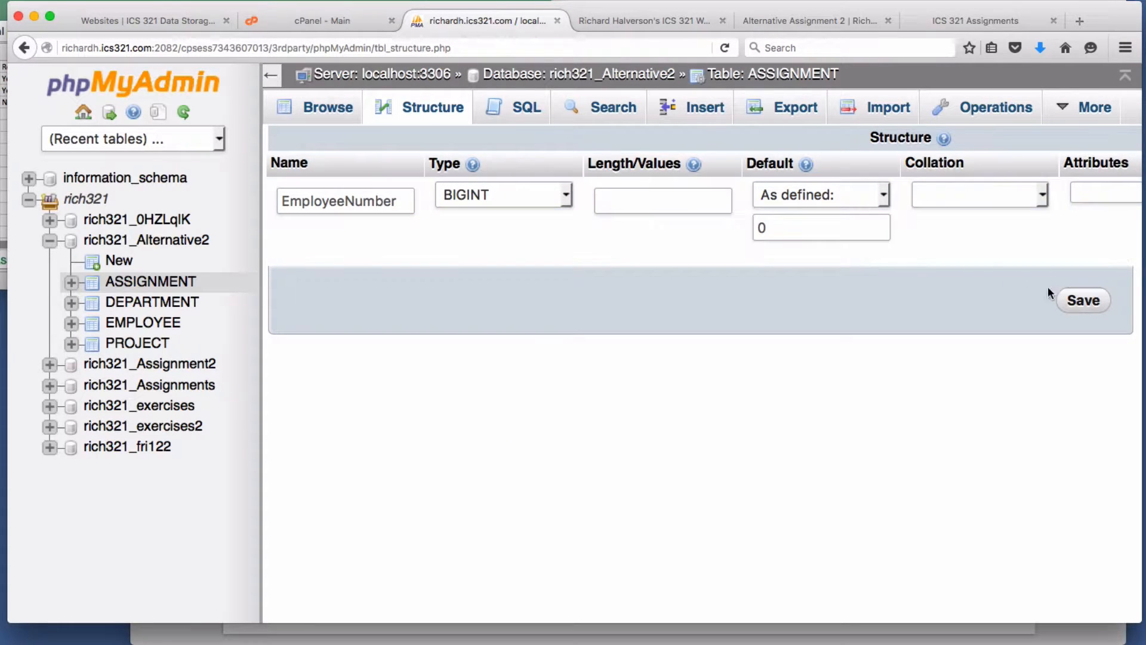
{"action": "left_click", "coordinate": [878, 195]}
{"action": "left_click", "coordinate": [776, 215]}
{"action": "left_click", "coordinate": [1073, 288]}
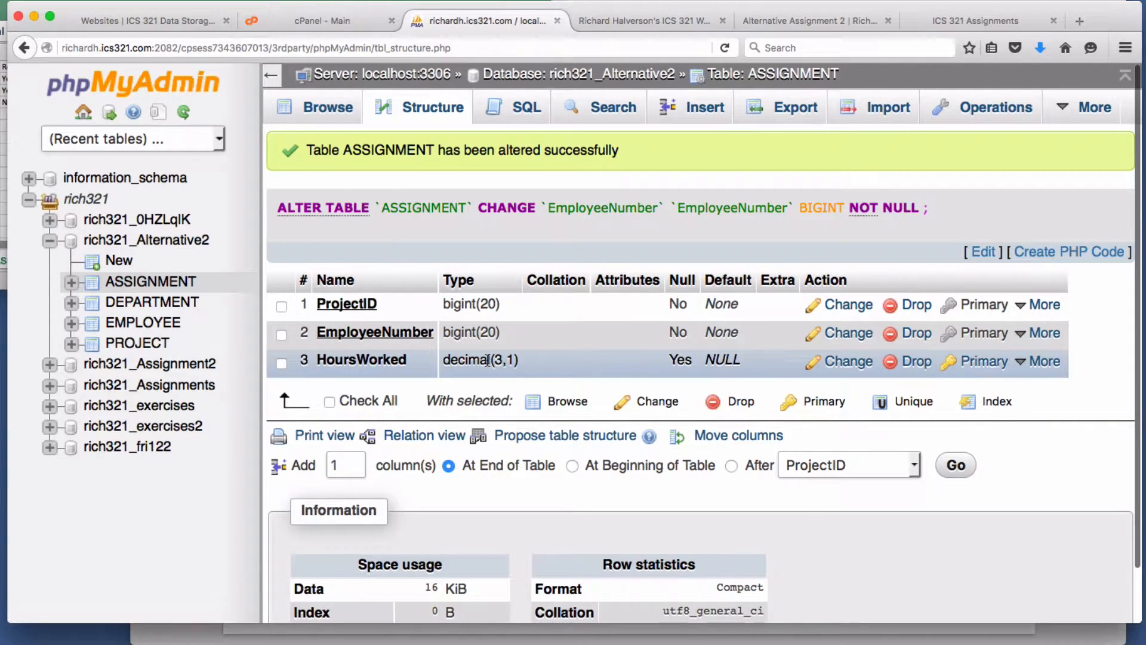
{"action": "left_click", "coordinate": [3, 156]}
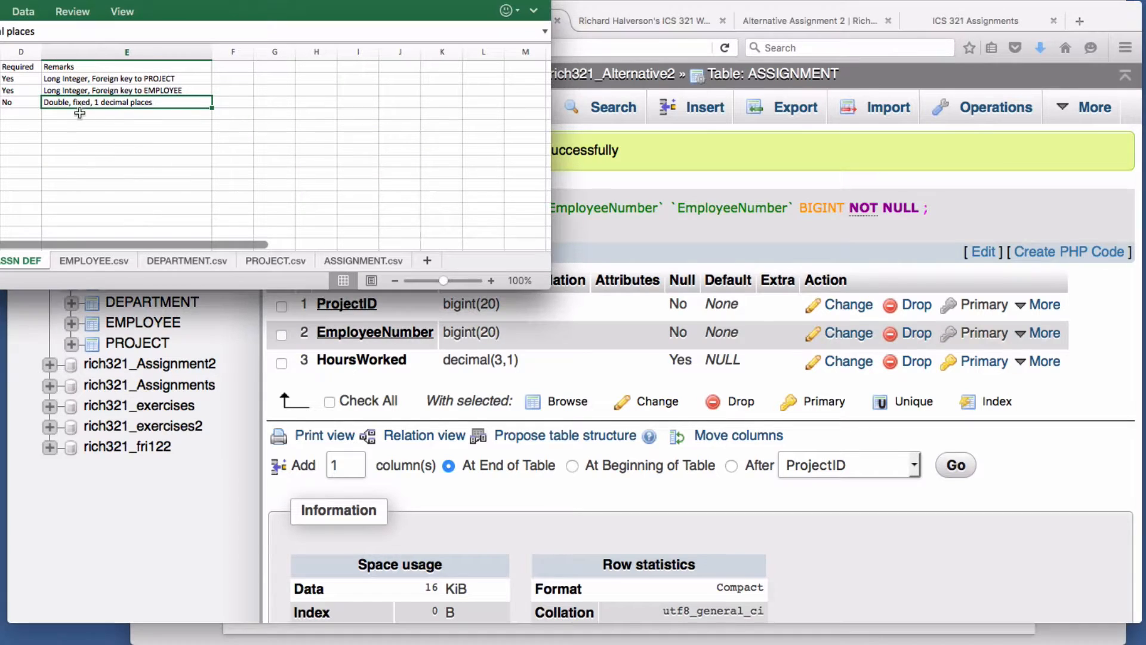
- Change HoursWorked's length from 3,1 to 9,1, save, and return to the ASSN DEF spec
{"action": "left_click", "coordinate": [759, 251]}
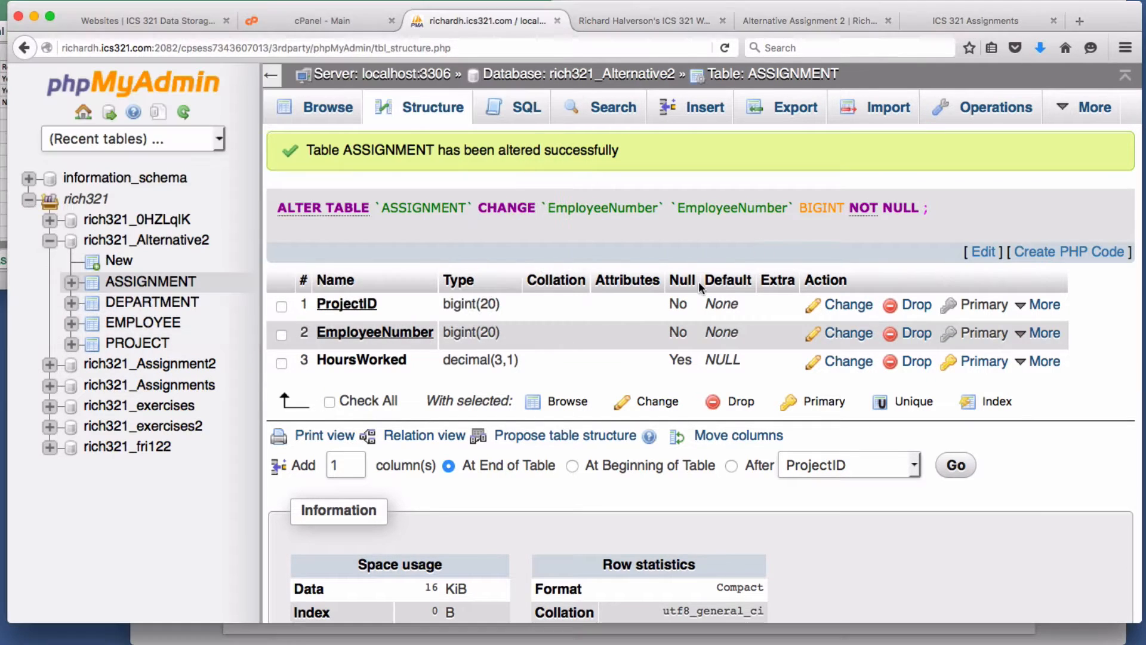
{"action": "left_click", "coordinate": [859, 361]}
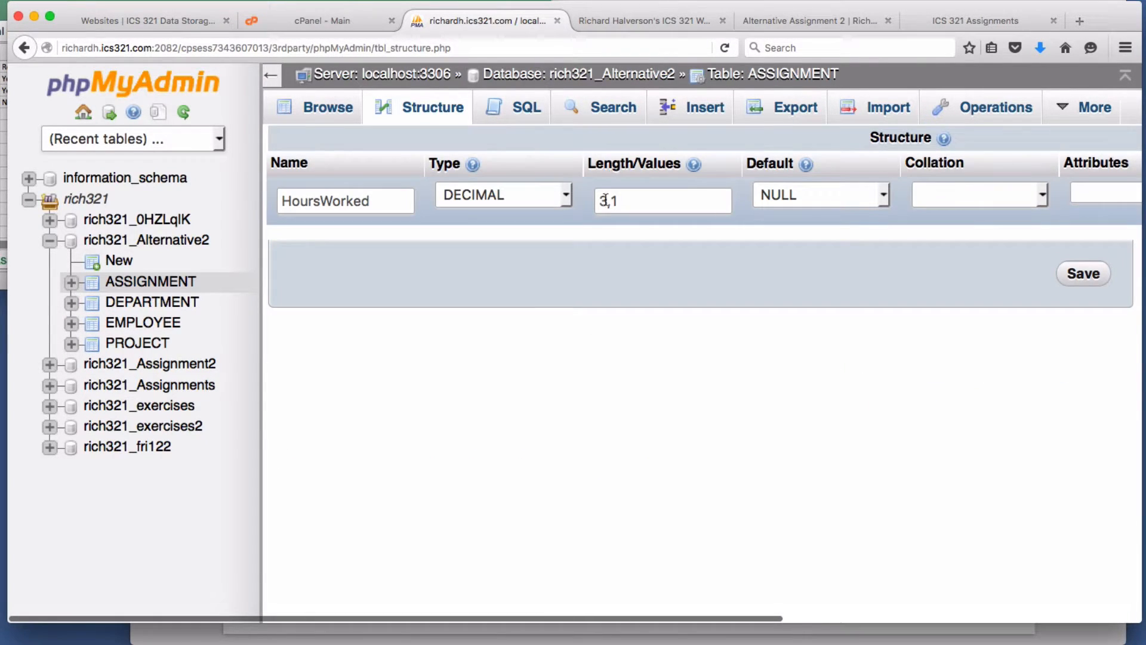
{"action": "type", "text": "9"}
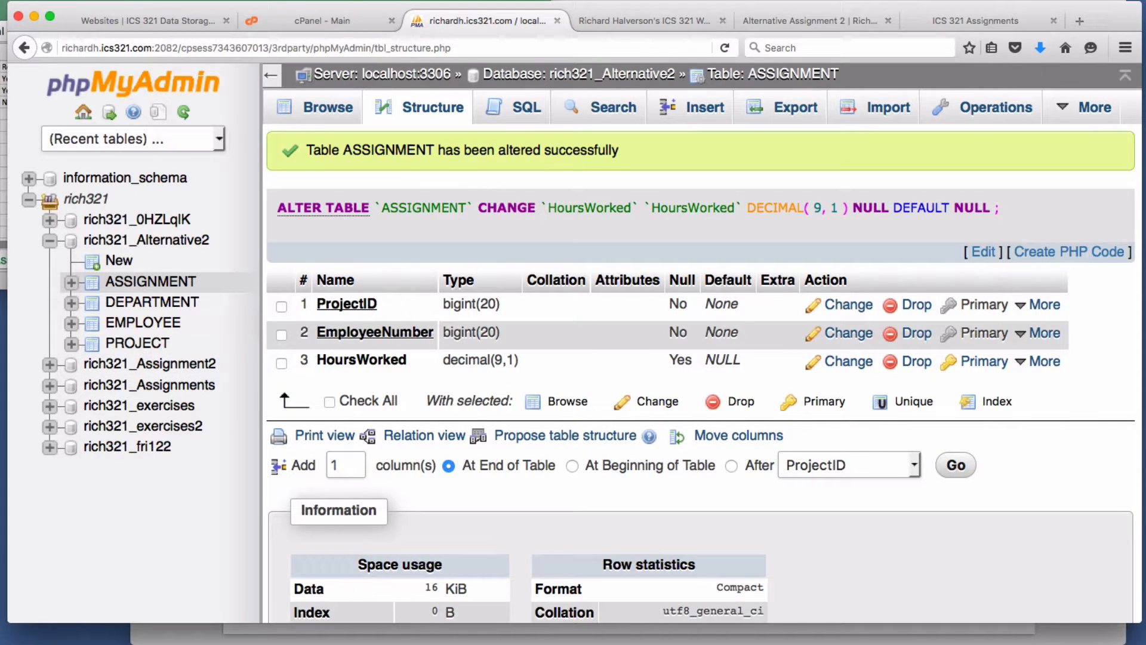
{"action": "left_click", "coordinate": [62, 372]}
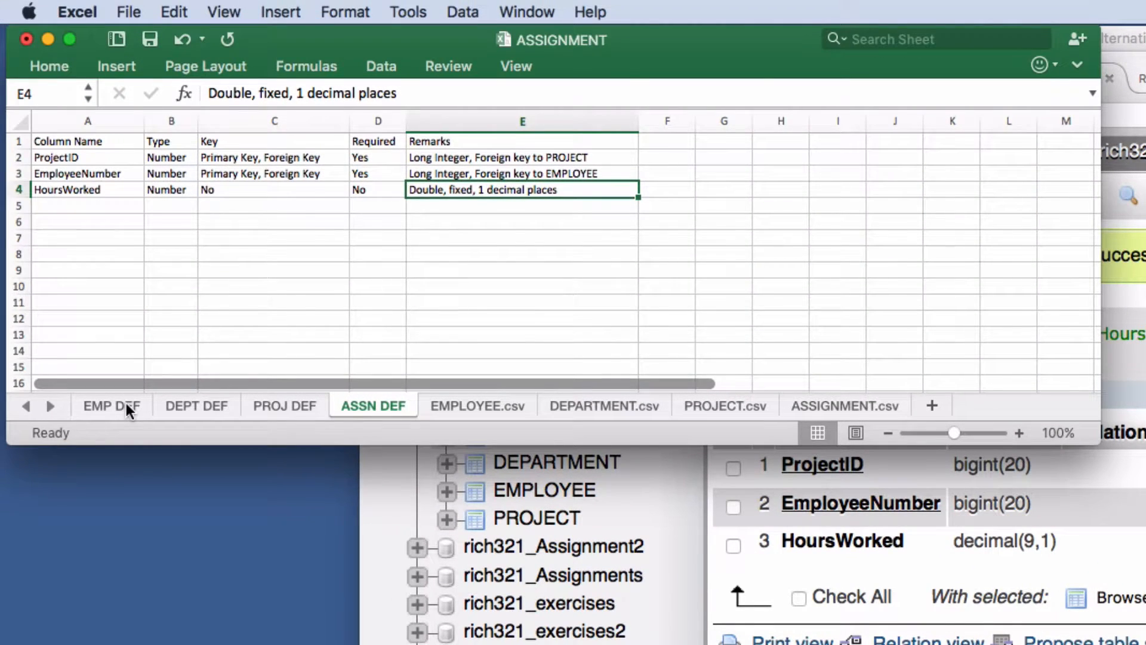
- On the EMP DEF sheet, read Department's foreign-key remark in row 5, then return to phpMyAdmin
{"action": "left_click", "coordinate": [127, 403]}
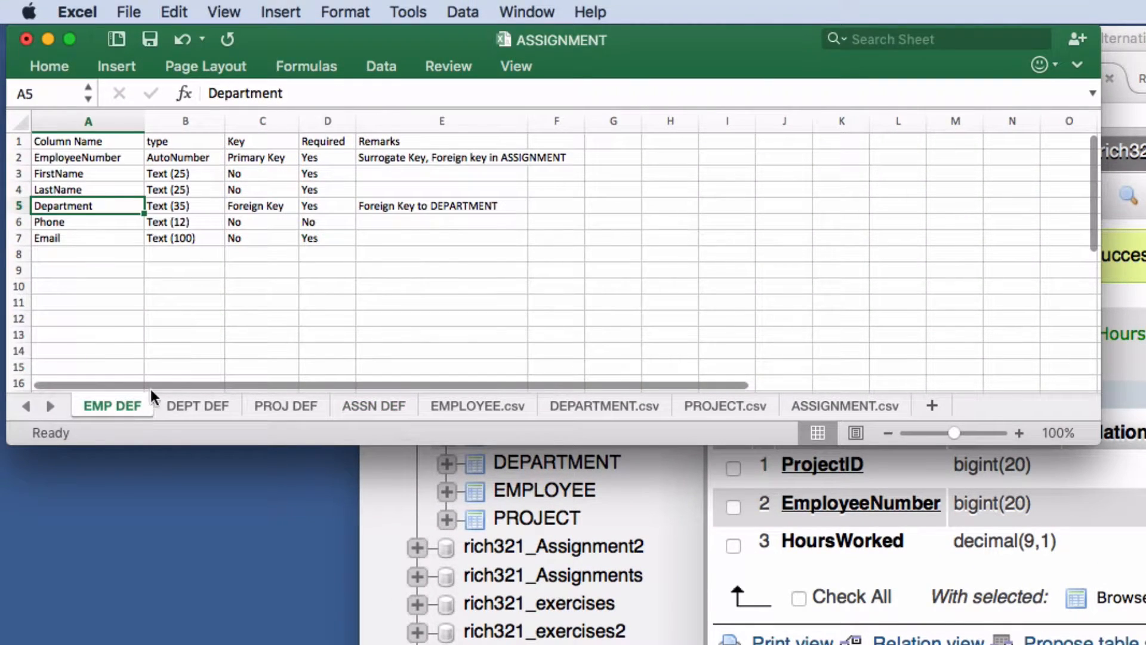
{"action": "left_click", "coordinate": [392, 208]}
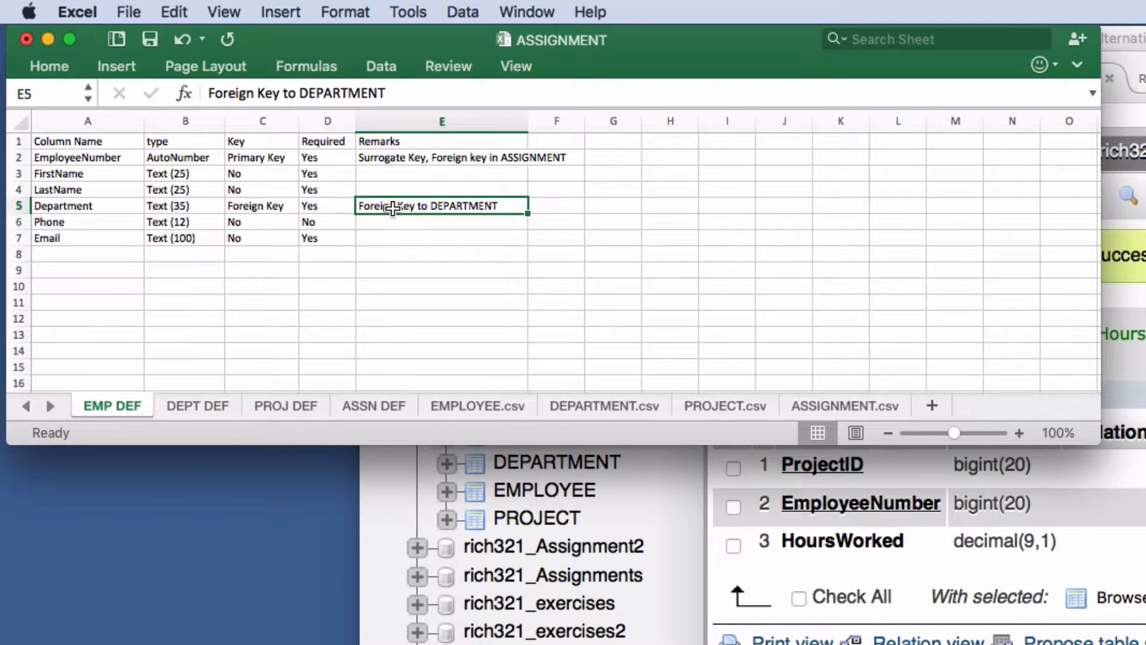
{"action": "left_click", "coordinate": [75, 206]}
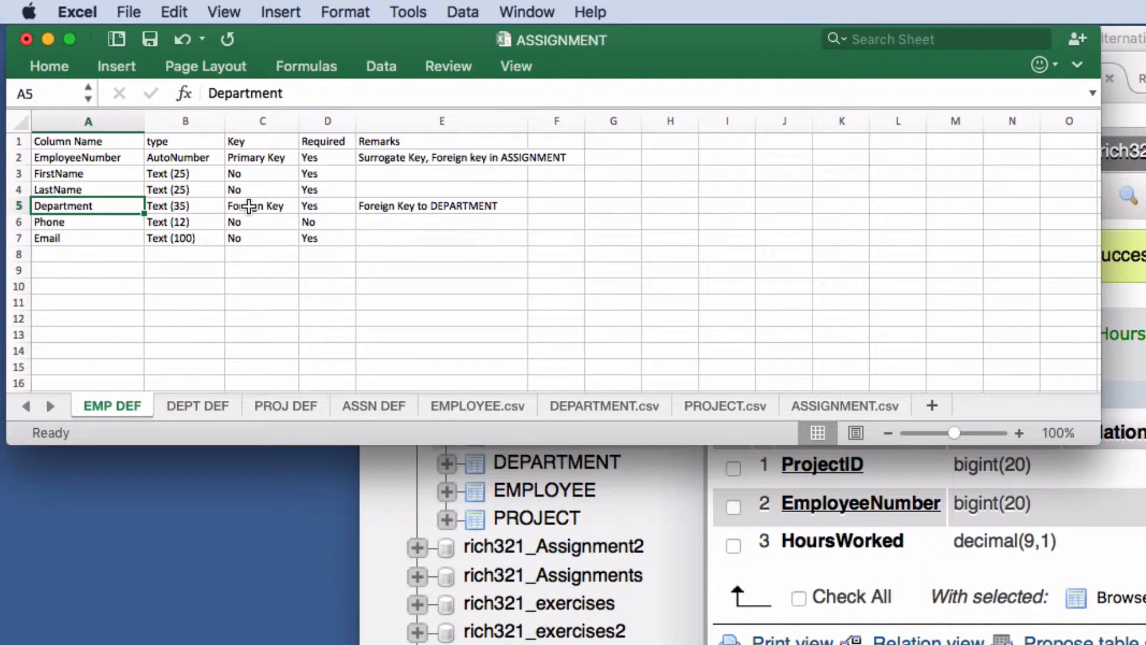
{"action": "left_click", "coordinate": [378, 205]}
{"action": "left_click", "coordinate": [76, 208]}
{"action": "left_click", "coordinate": [385, 206]}
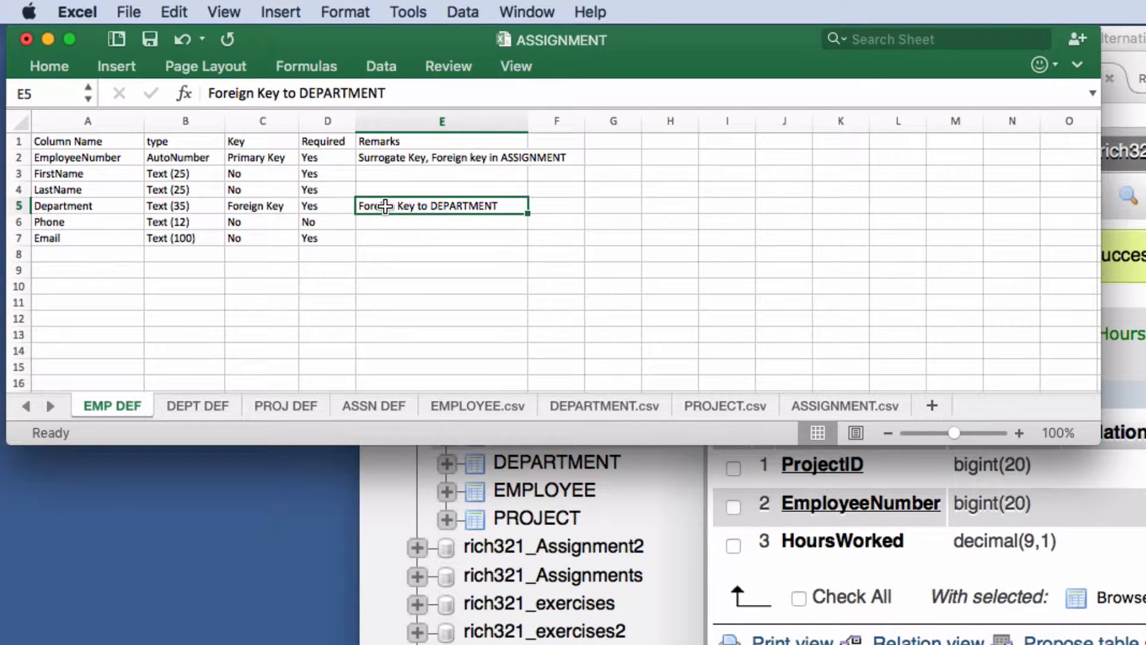
{"action": "left_click", "coordinate": [76, 208]}
{"action": "left_click", "coordinate": [371, 211]}
{"action": "left_click", "coordinate": [1141, 410]}
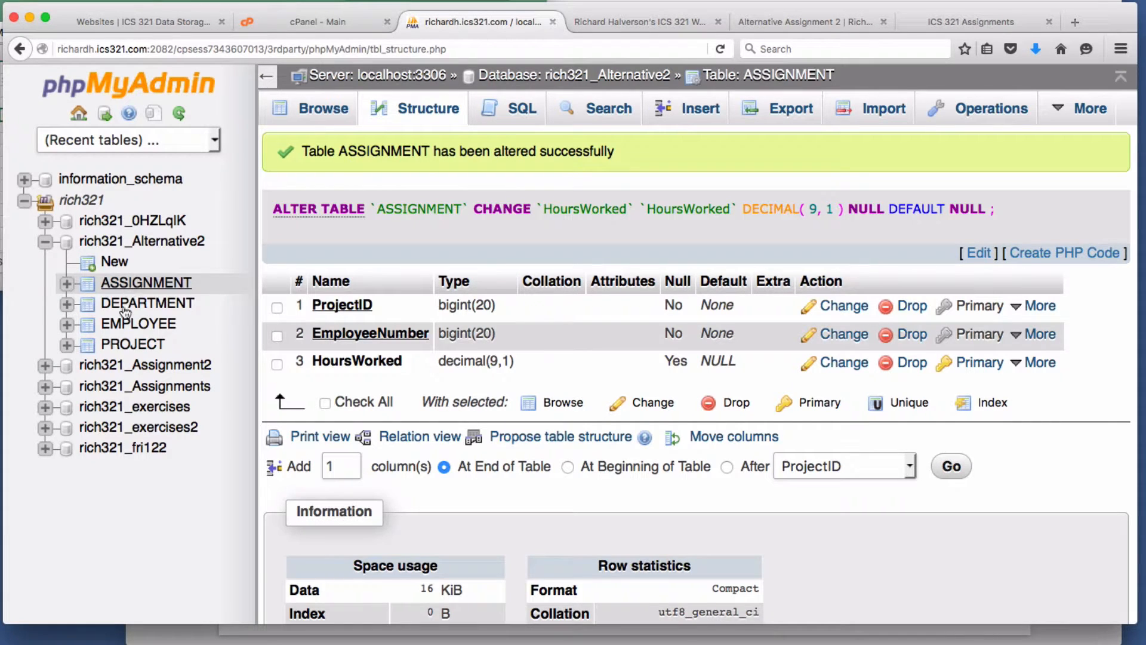
- In EMPLOYEE's Relation view, point the Department column at DEPARTMENT.DepartmentName
{"action": "left_click", "coordinate": [139, 327]}
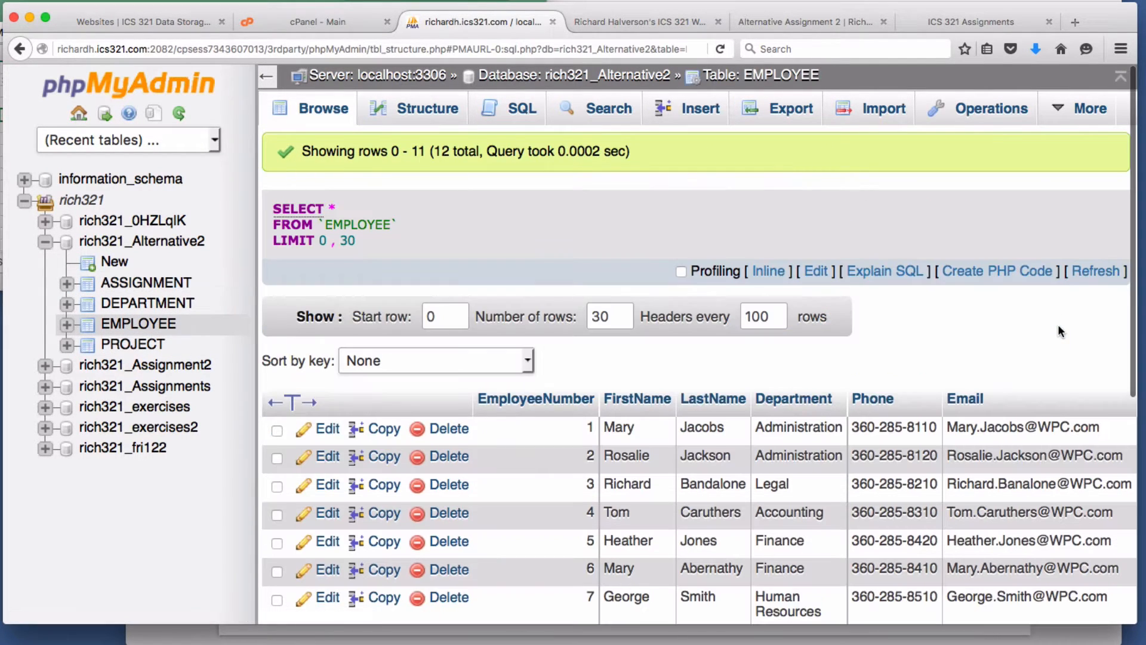
{"action": "left_click", "coordinate": [418, 109]}
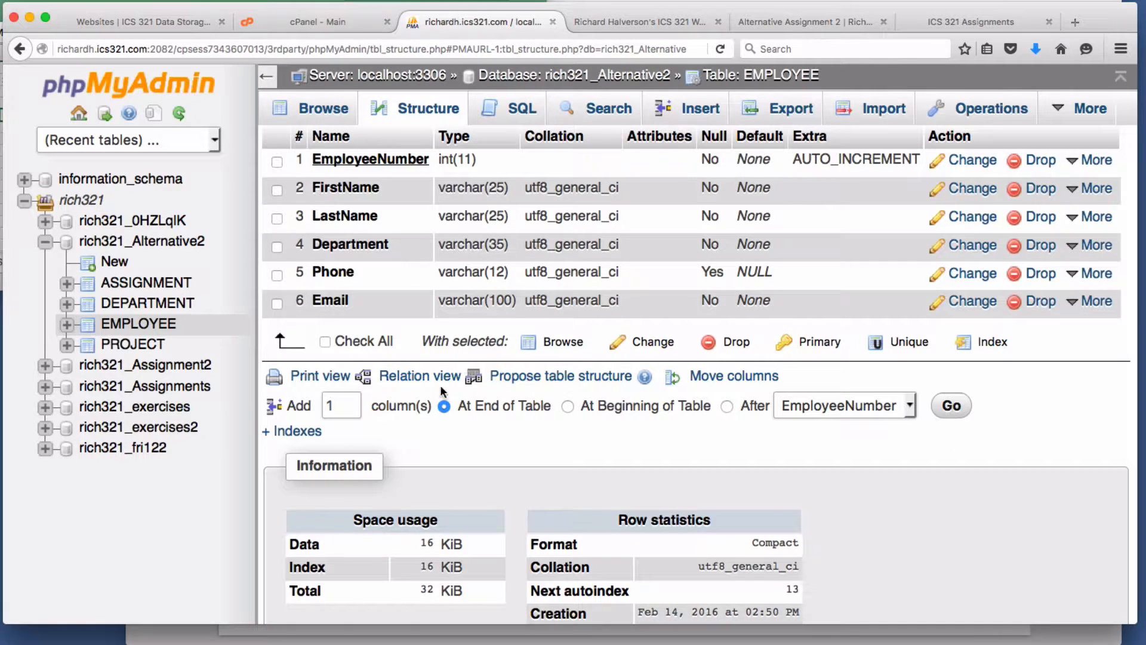
{"action": "left_click", "coordinate": [422, 377]}
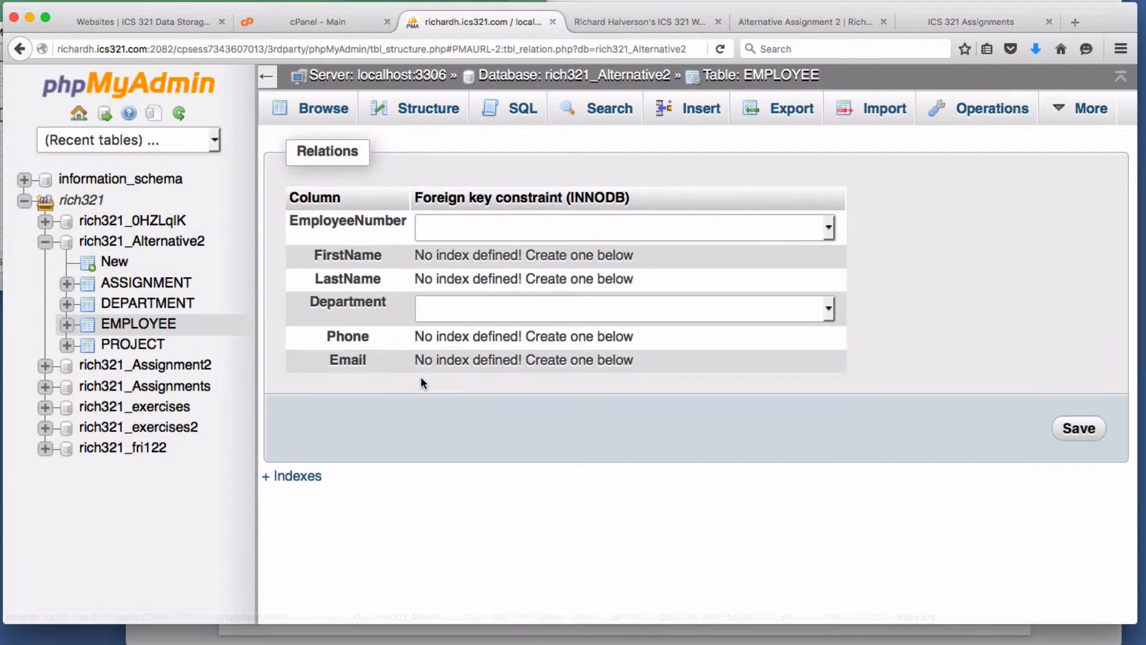
{"action": "left_click", "coordinate": [559, 311]}
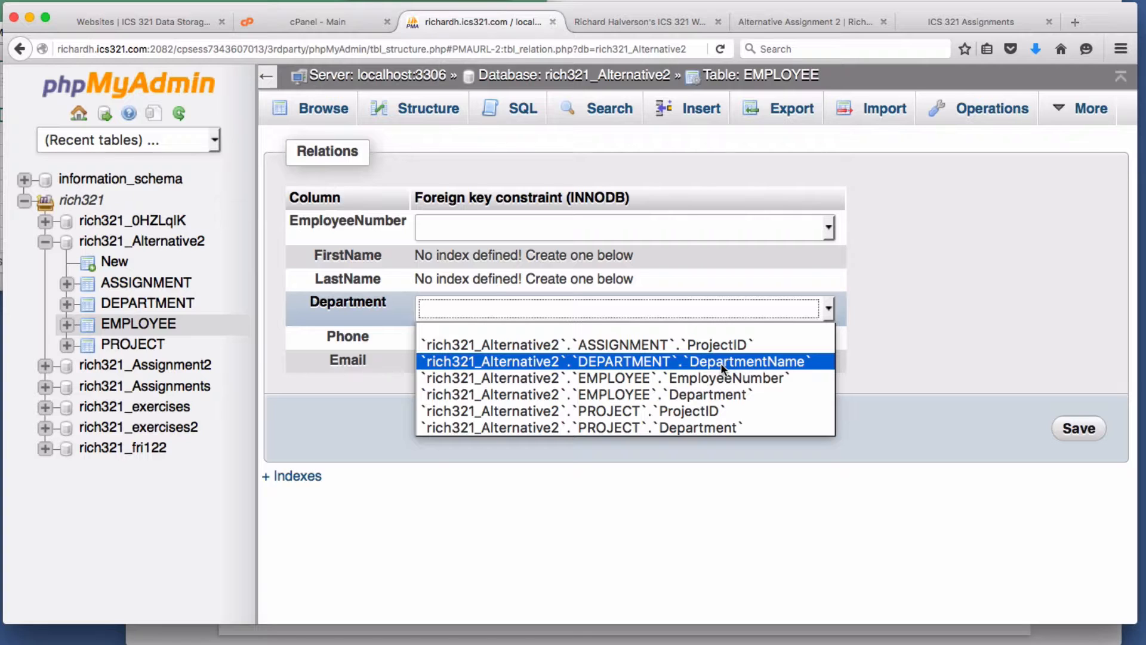
{"action": "left_click", "coordinate": [689, 360]}
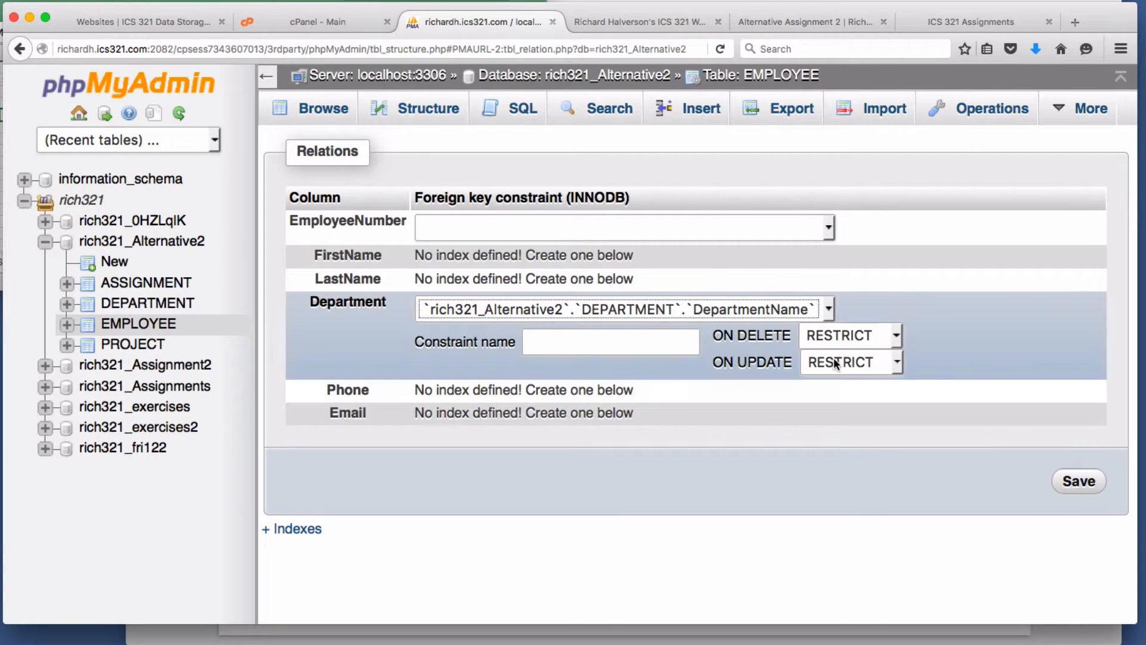
- Keep RESTRICT on delete, set CASCADE on update, save EMPLOYEE_ibfk_1, and bring up the assignment slide
{"action": "left_click", "coordinate": [858, 336]}
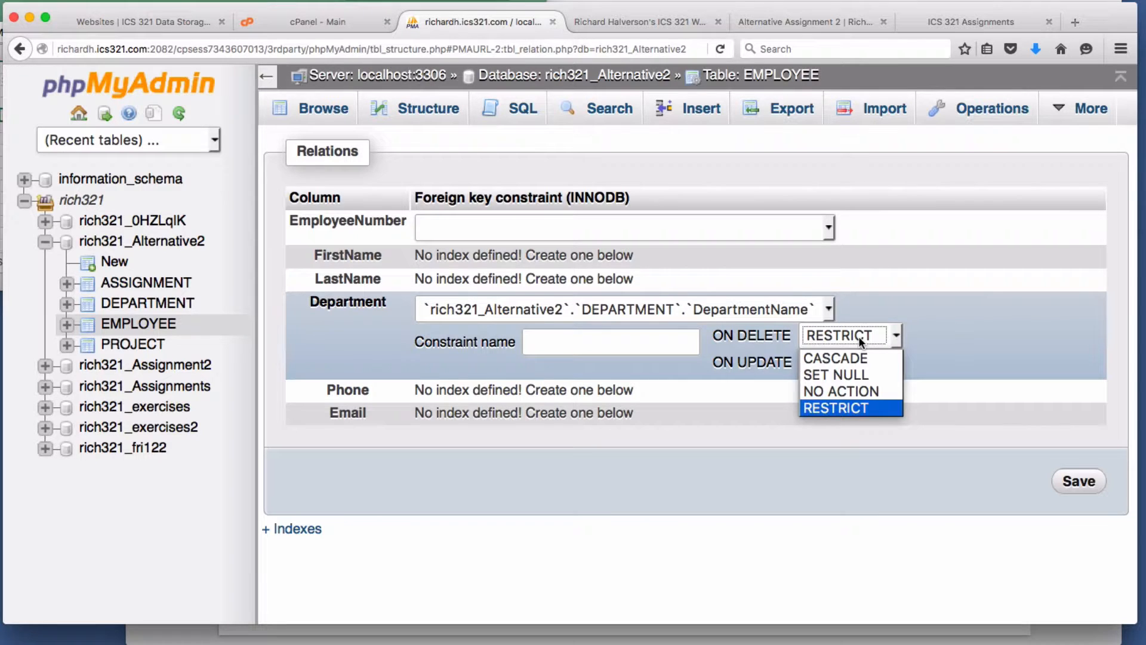
{"action": "left_click", "coordinate": [859, 335]}
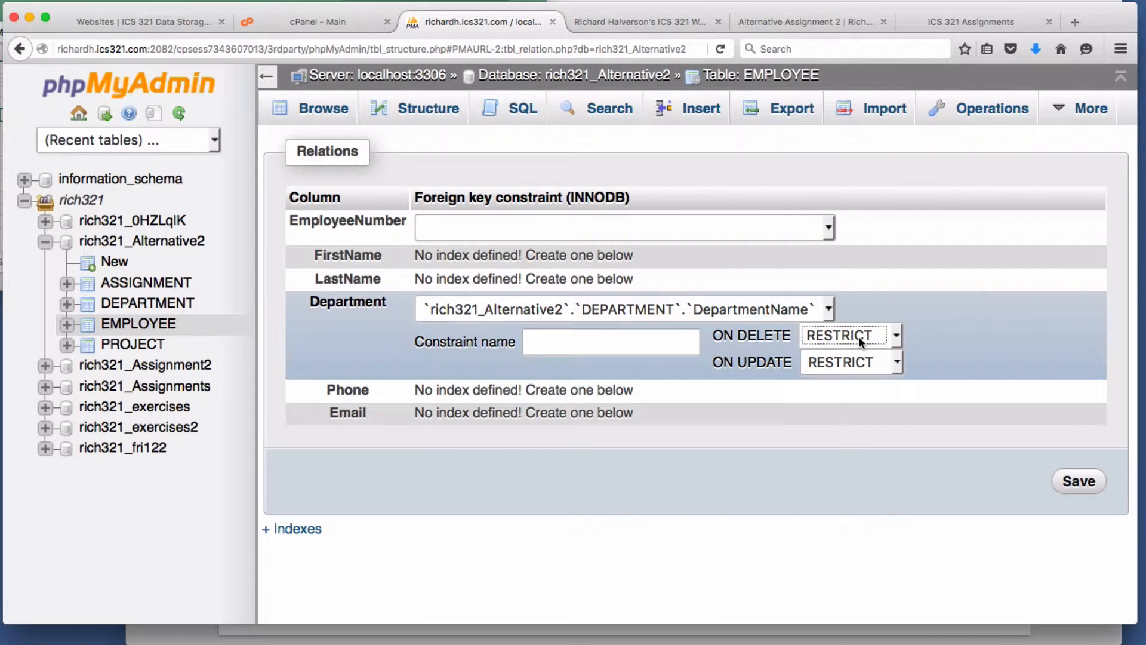
{"action": "left_click", "coordinate": [858, 335]}
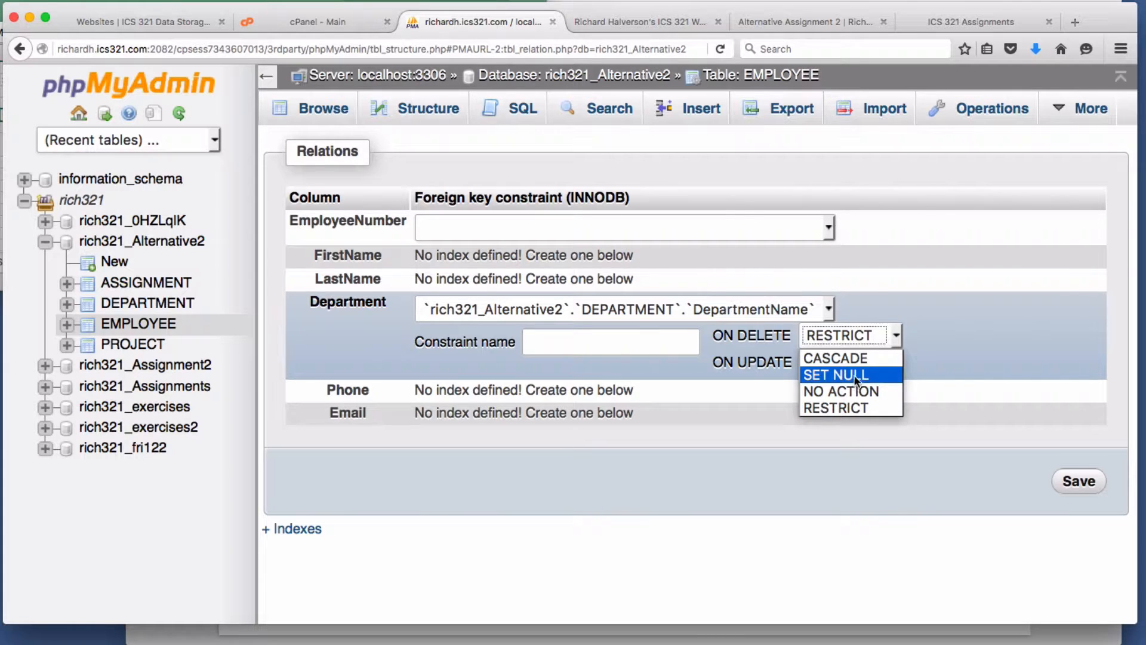
{"action": "left_click", "coordinate": [850, 407]}
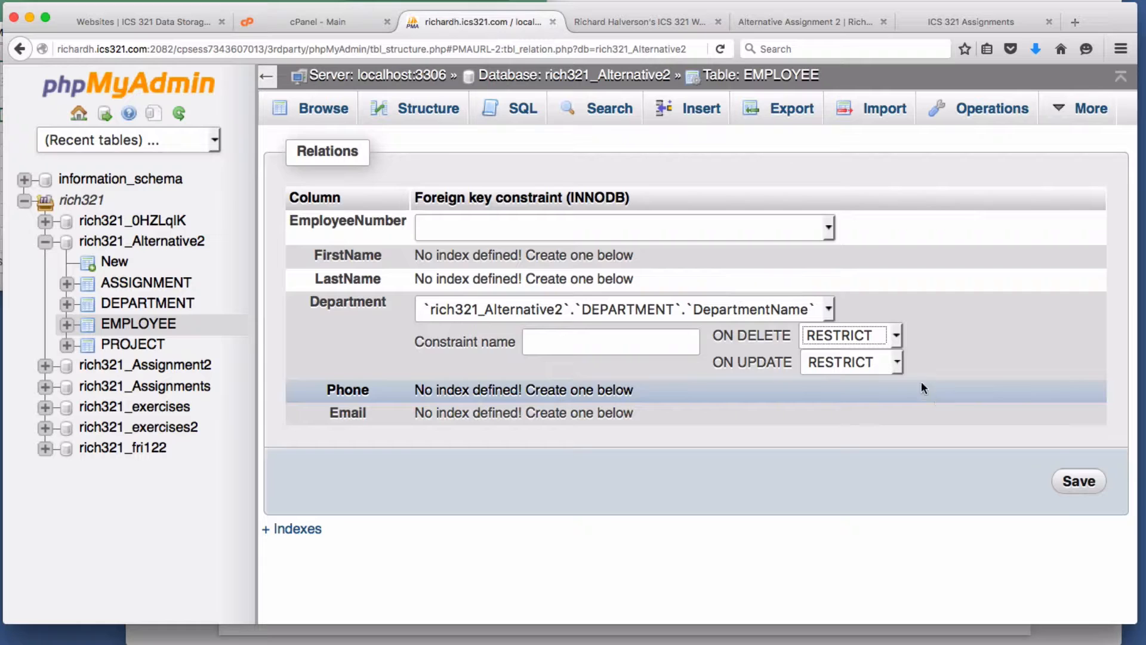
{"action": "left_click", "coordinate": [897, 362]}
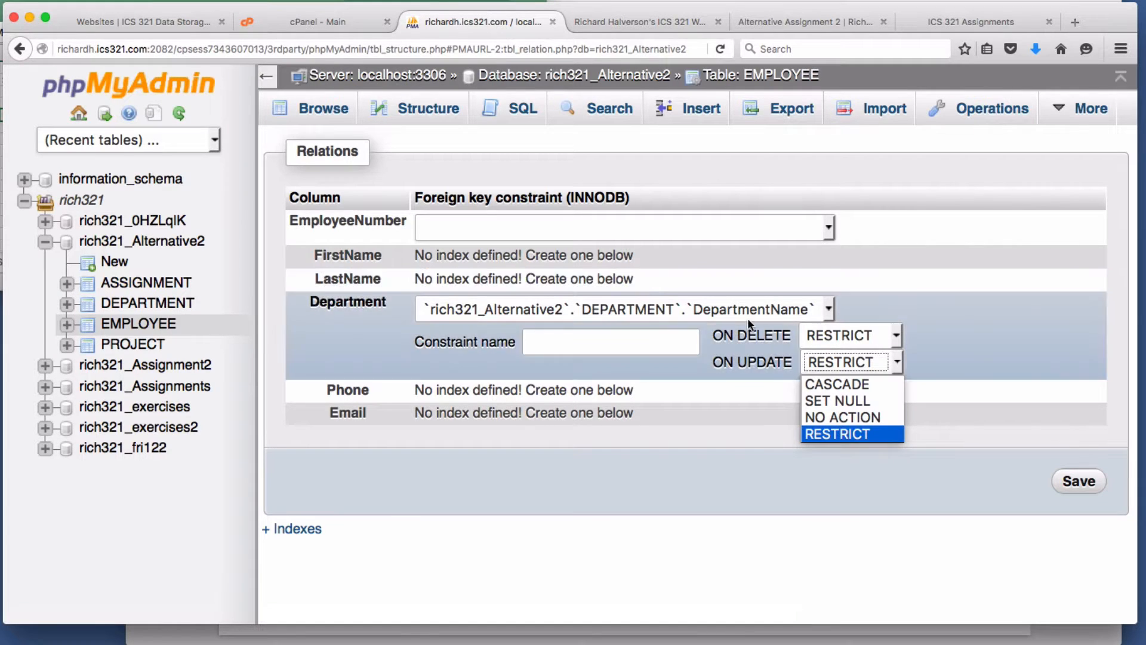
{"action": "left_click", "coordinate": [859, 389]}
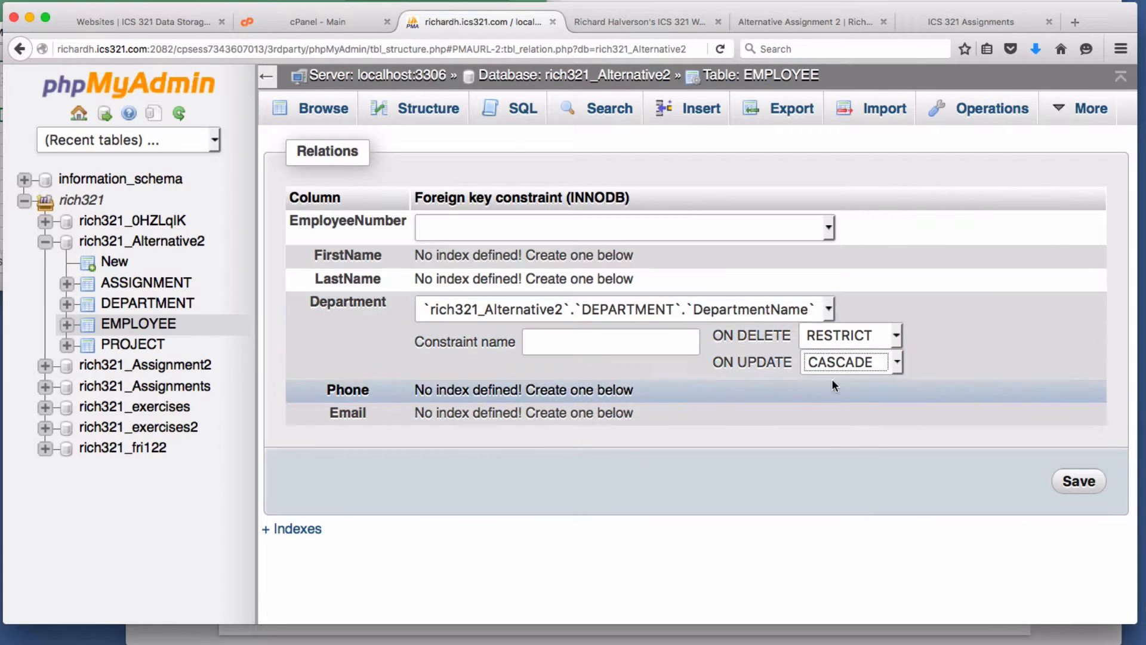
{"action": "left_click", "coordinate": [1078, 485]}
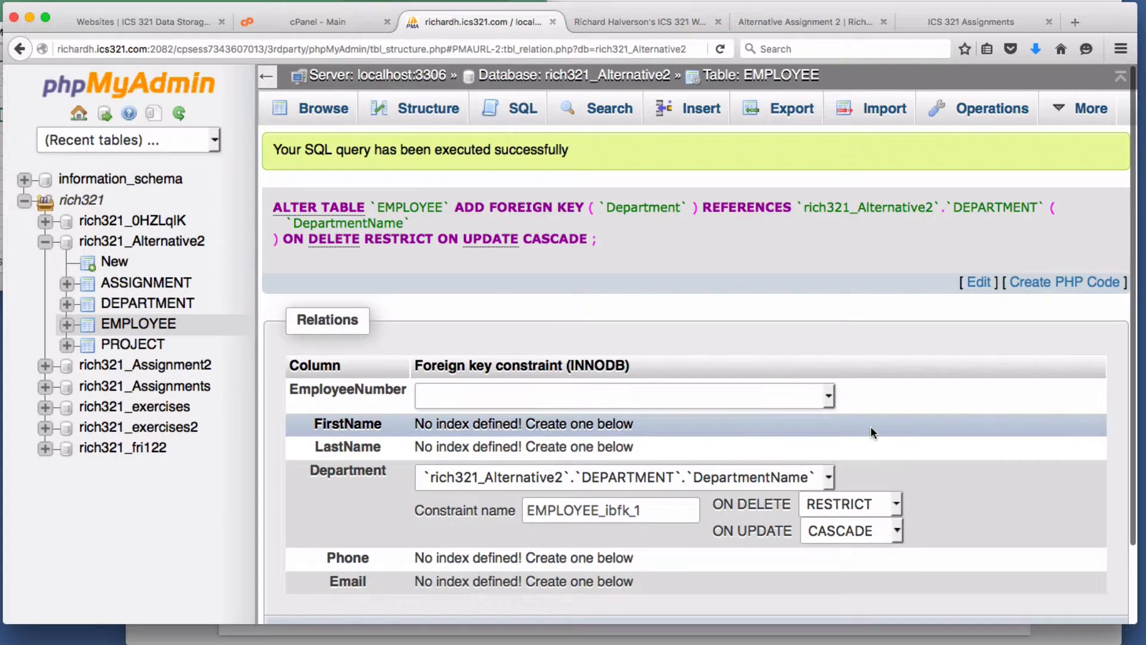
{"action": "scroll", "coordinate": [872, 421], "scroll_direction": "down", "scroll_amount": 1}
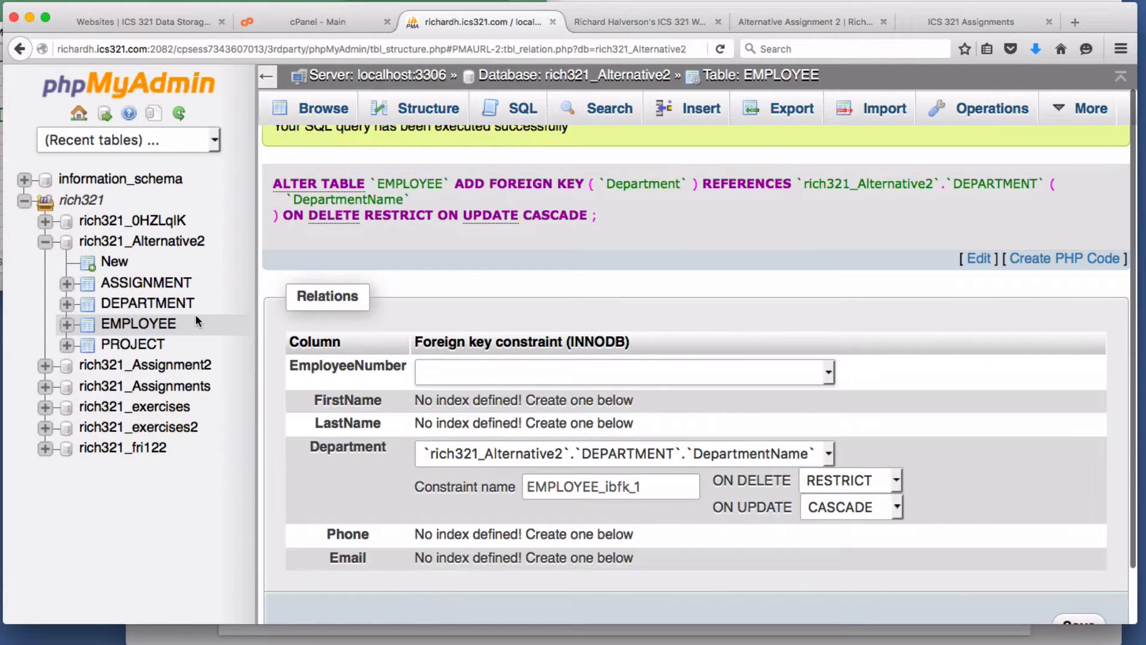
{"action": "left_click", "coordinate": [330, 636]}
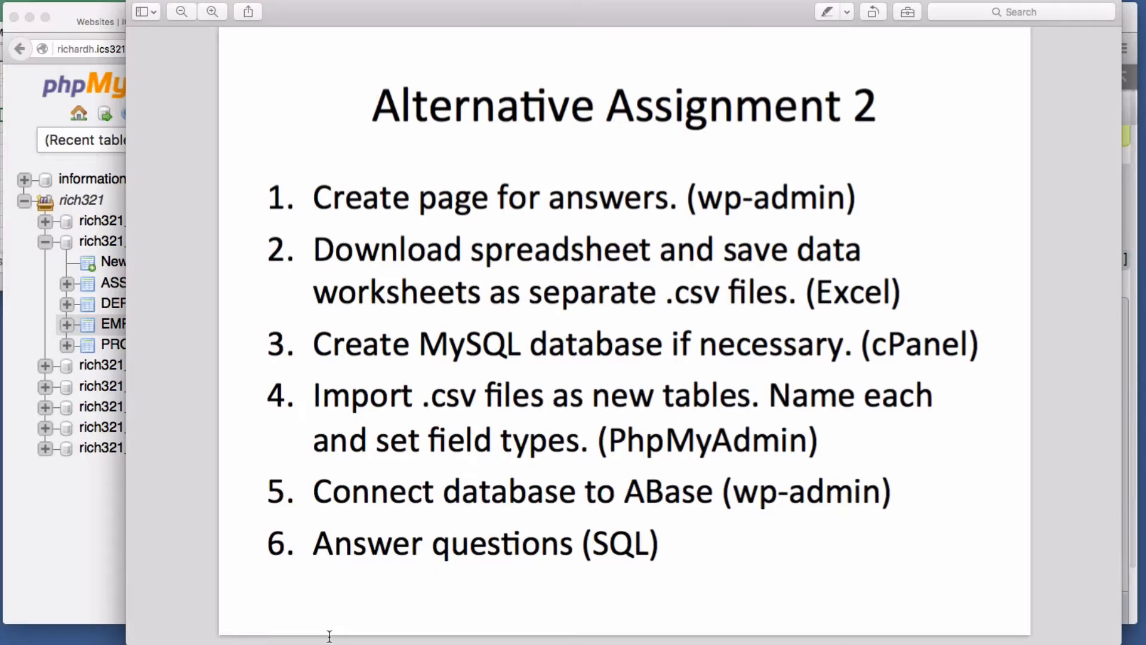
- Review the ICS 321 Assignment 2 four-table diagram, then go back to phpMyAdmin's EMPLOYEE relations
{"action": "left_click", "coordinate": [74, 564]}
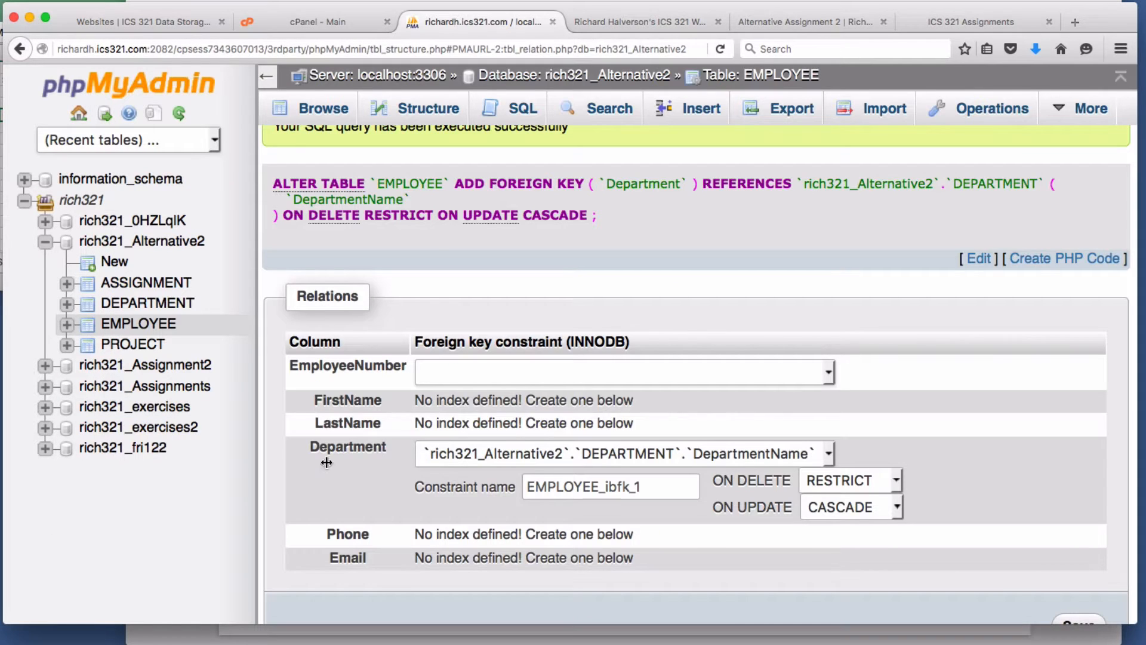
{"action": "left_click", "coordinate": [786, 20]}
{"action": "left_click", "coordinate": [926, 21]}
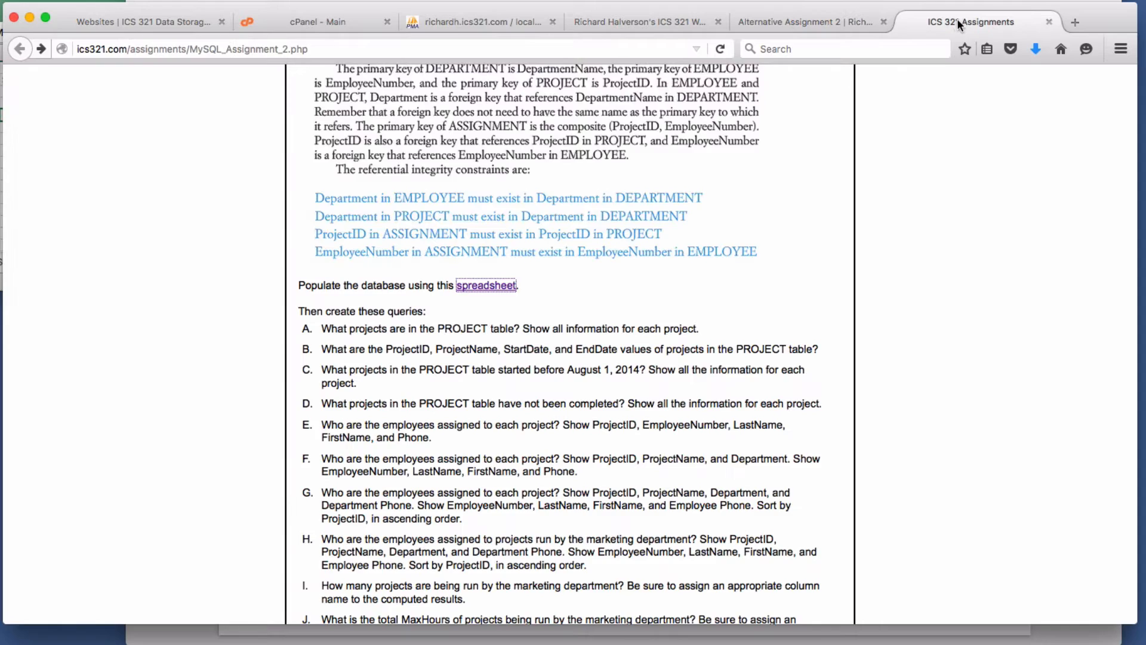
{"action": "scroll", "coordinate": [763, 268], "scroll_direction": "up", "scroll_amount": 15}
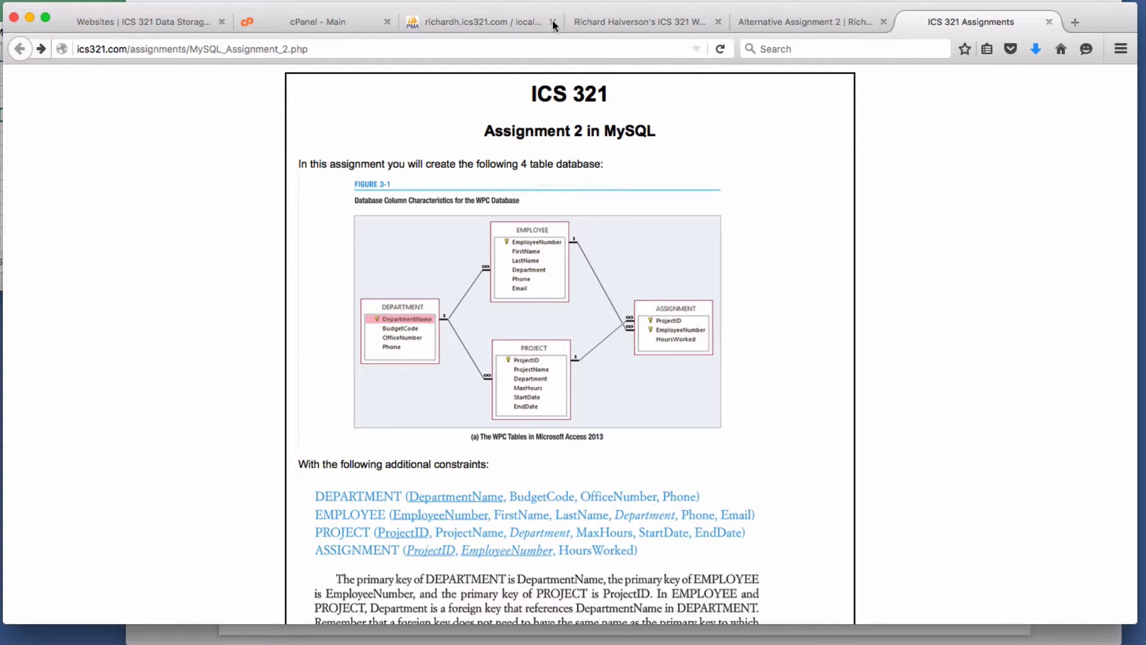
{"action": "left_click", "coordinate": [466, 22]}
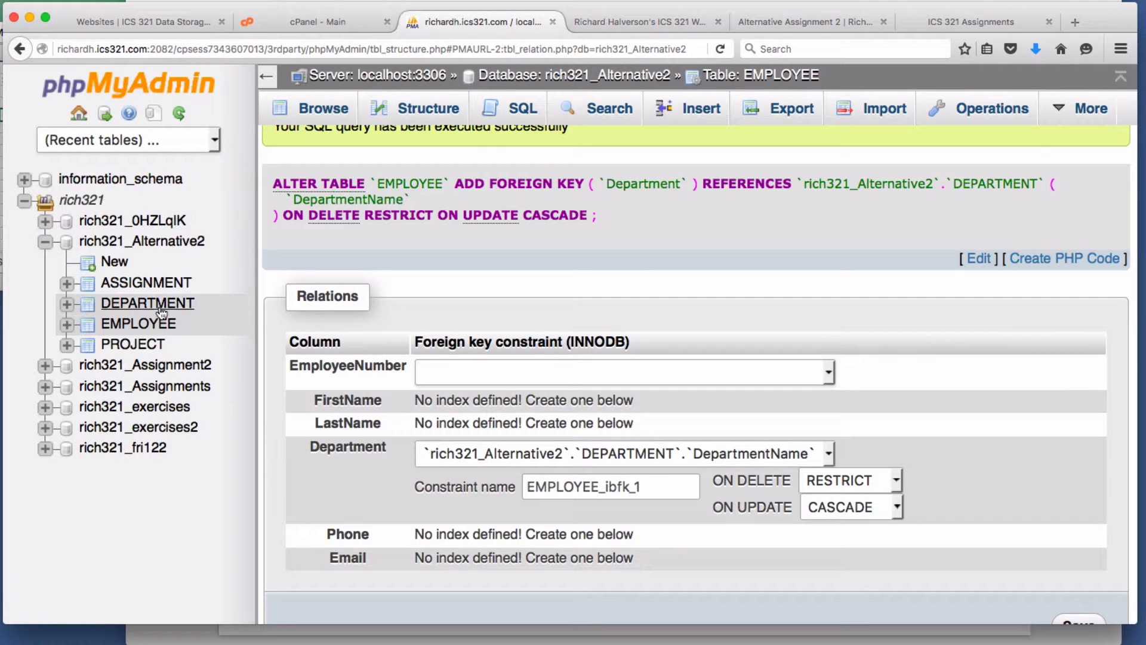
- In PROJECT's Relation view, make Department reference DEPARTMENT.DepartmentName
{"action": "left_click", "coordinate": [154, 345]}
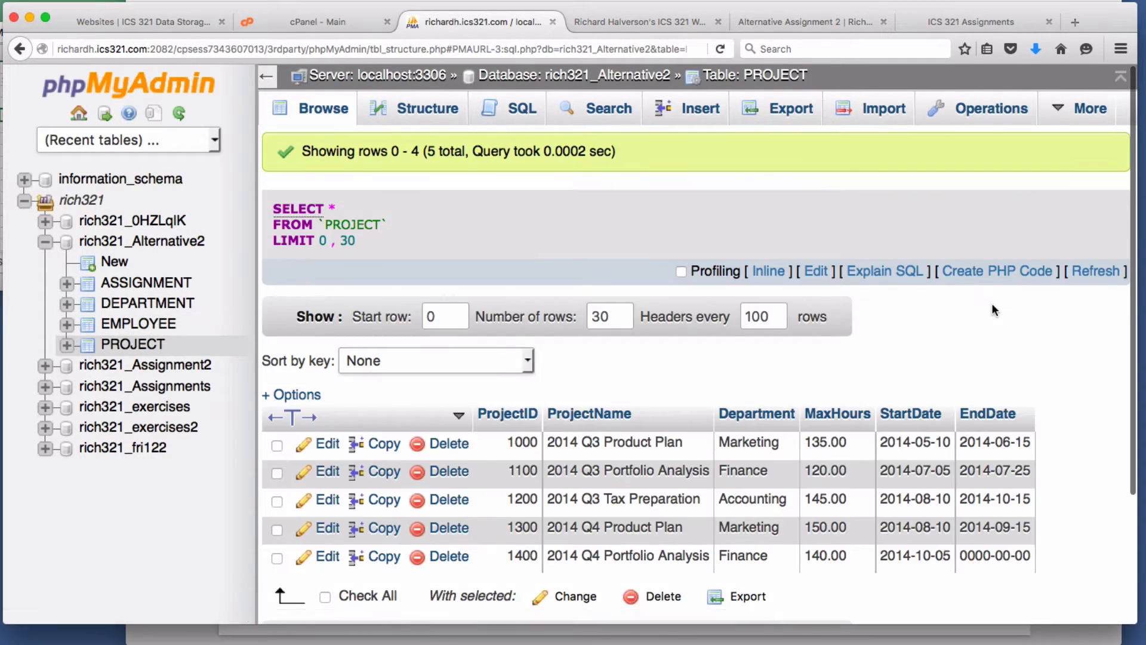
{"action": "left_click", "coordinate": [436, 113]}
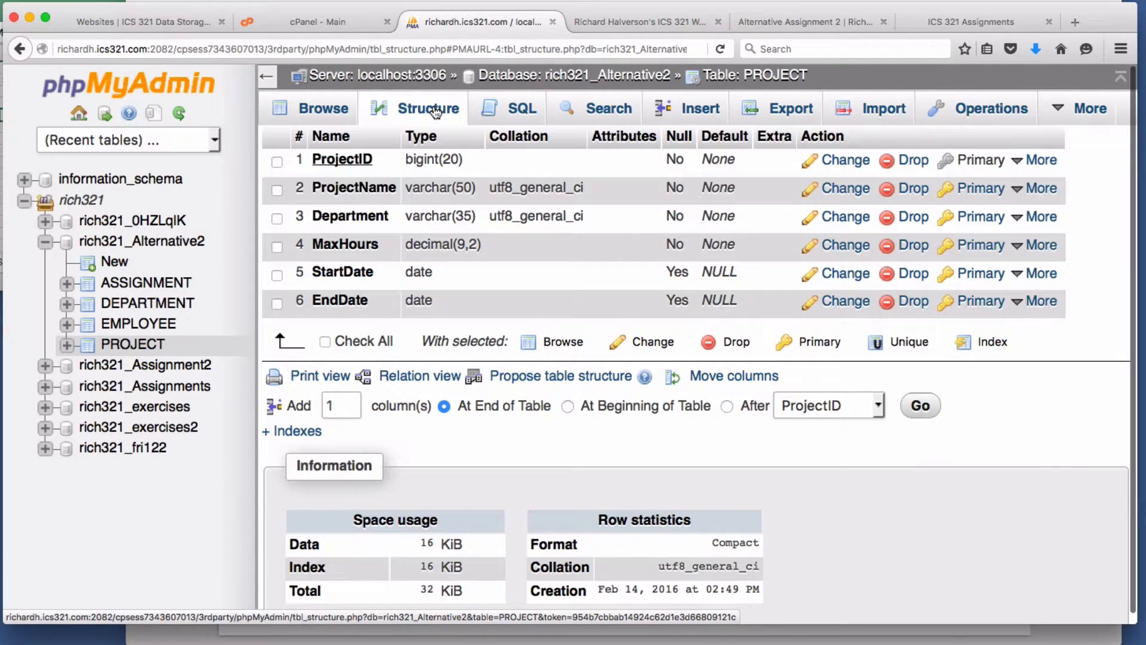
{"action": "left_click", "coordinate": [433, 378]}
{"action": "left_click", "coordinate": [586, 284]}
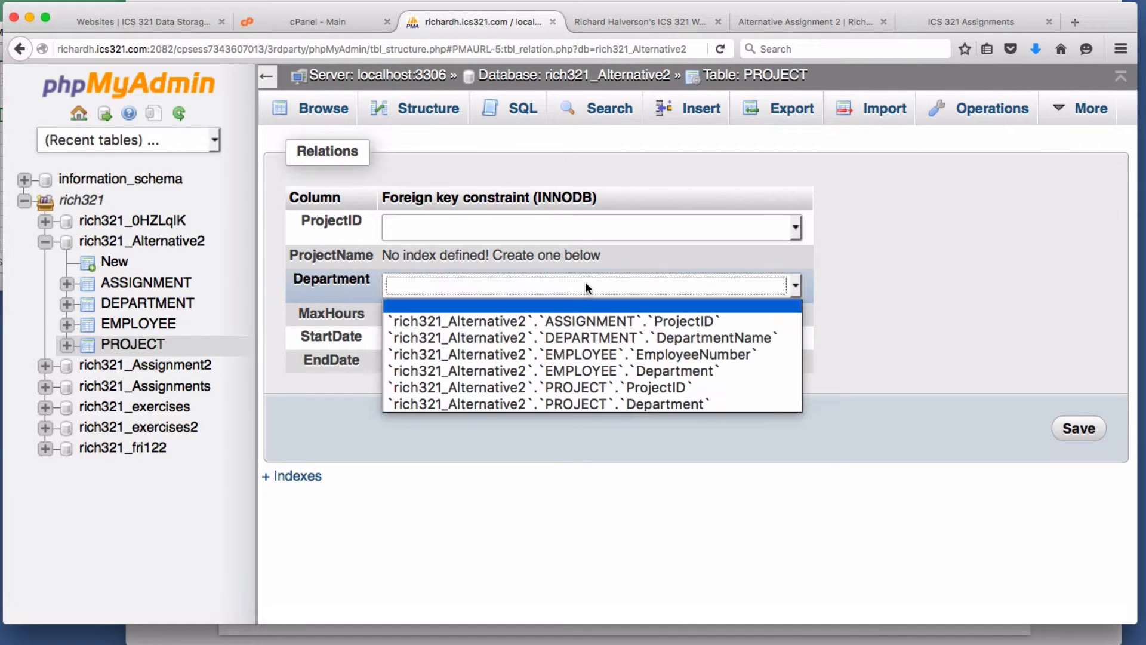
{"action": "left_click", "coordinate": [595, 337]}
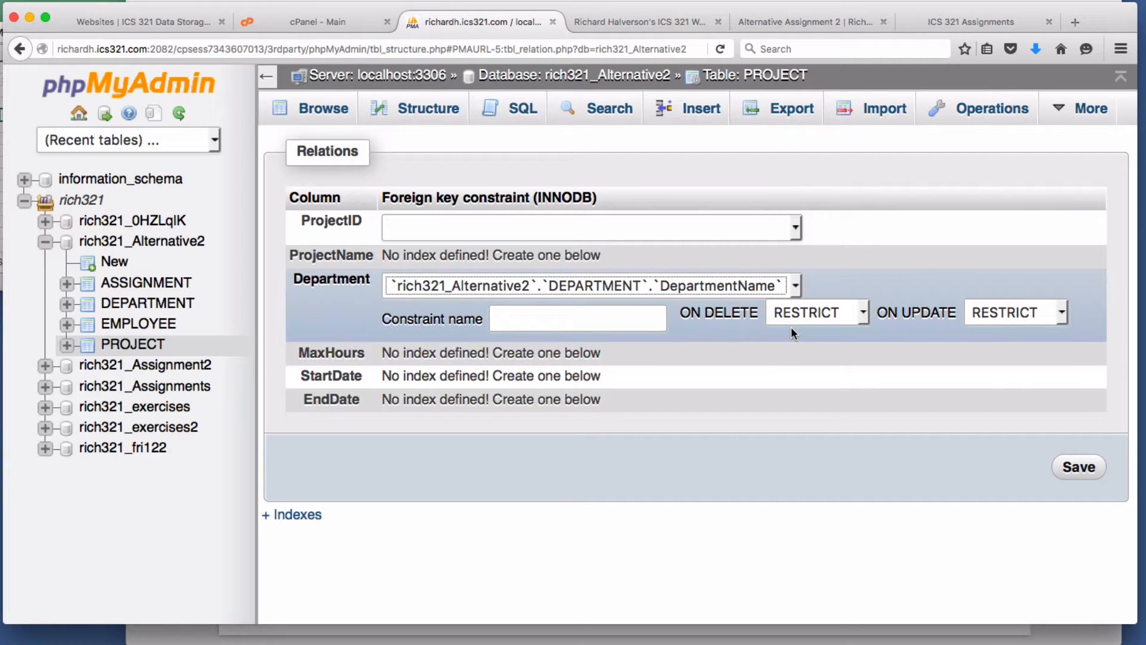
- Set CASCADE on update for PROJECT's Department key and save it as PROJECT_ibfk_1
{"action": "right_click", "coordinate": [833, 312]}
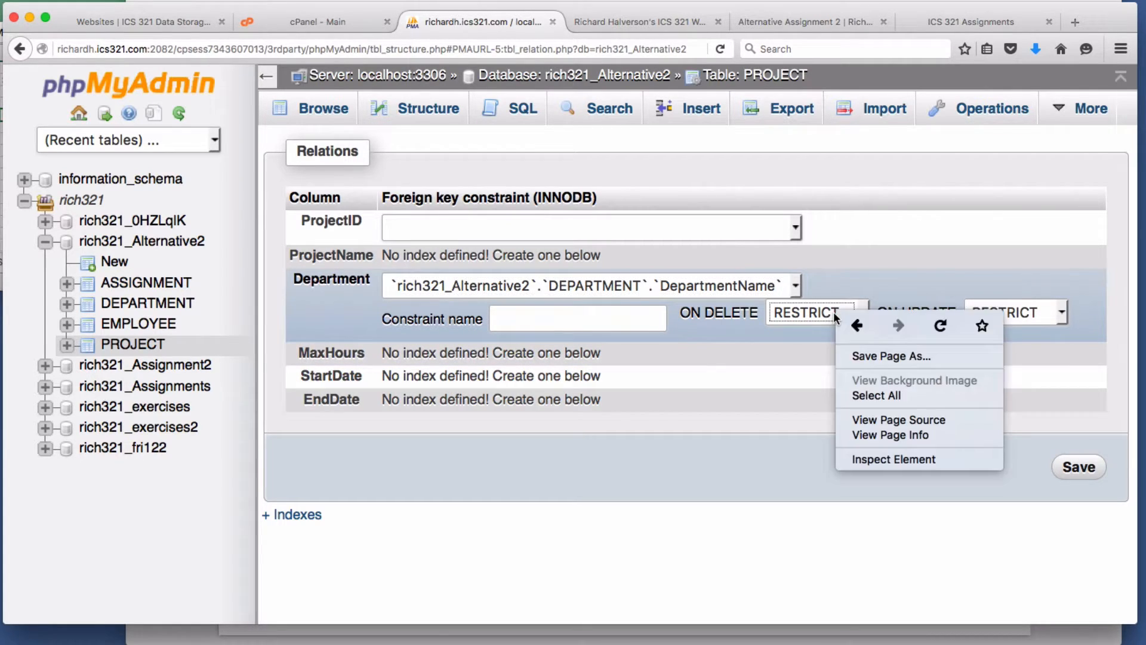
{"action": "key", "text": "Escape"}
{"action": "right_click", "coordinate": [994, 311]}
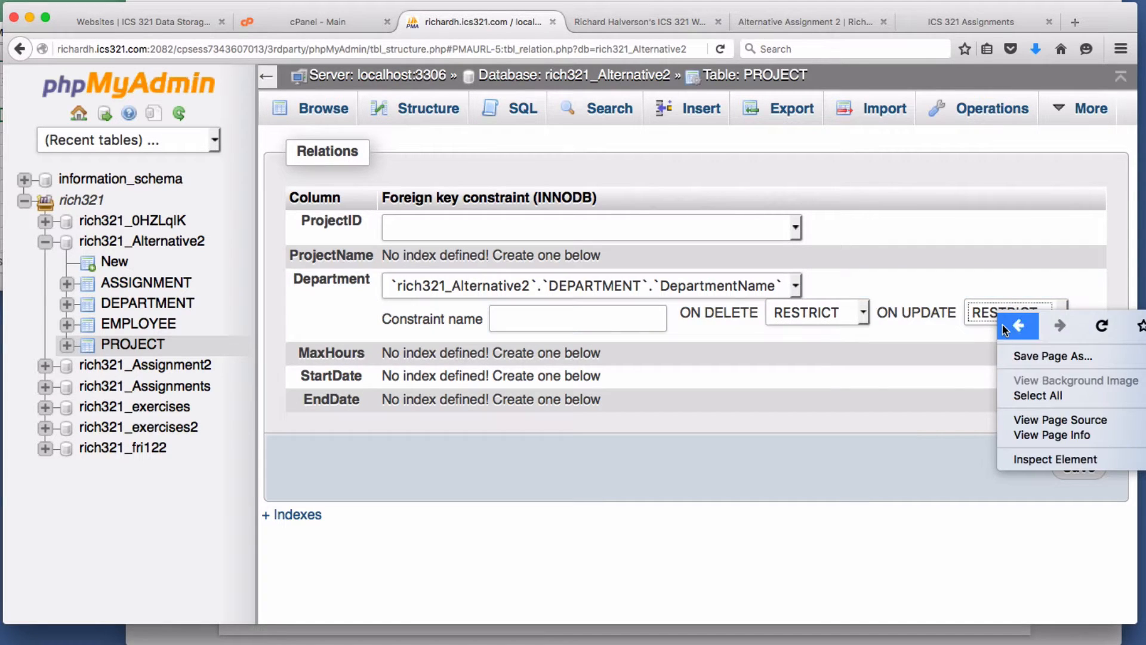
{"action": "right_click", "coordinate": [961, 333]}
{"action": "right_click", "coordinate": [1059, 312]}
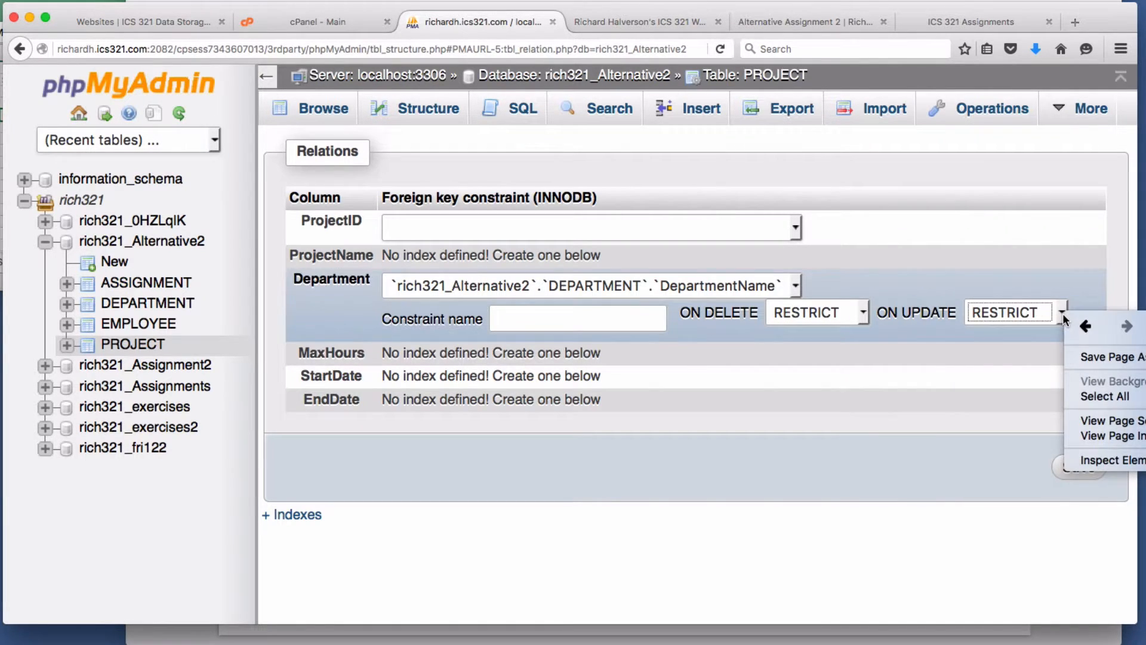
{"action": "right_click", "coordinate": [1008, 344]}
{"action": "left_click", "coordinate": [1067, 316]}
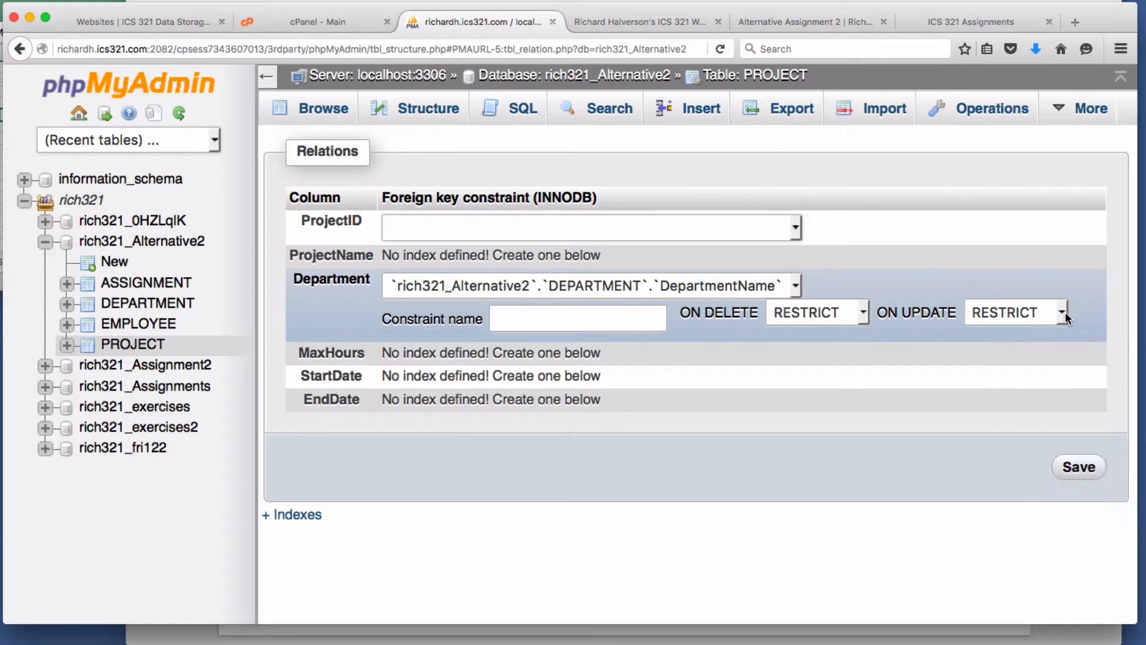
{"action": "left_click", "coordinate": [1061, 316]}
{"action": "left_click", "coordinate": [988, 333]}
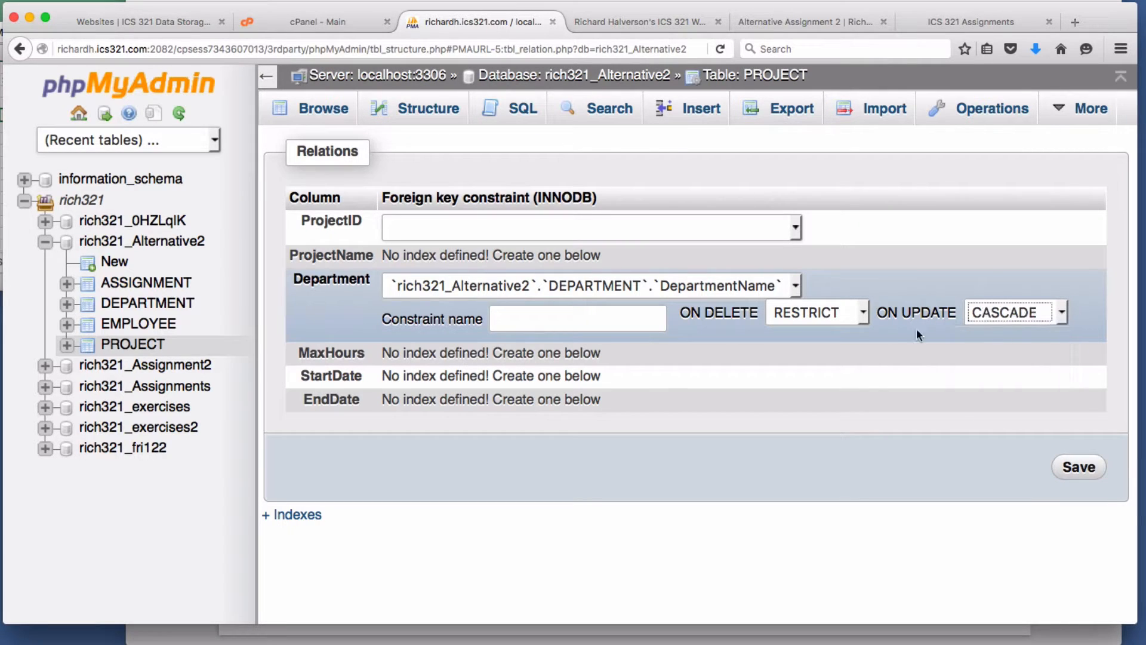
{"action": "left_click", "coordinate": [1079, 470]}
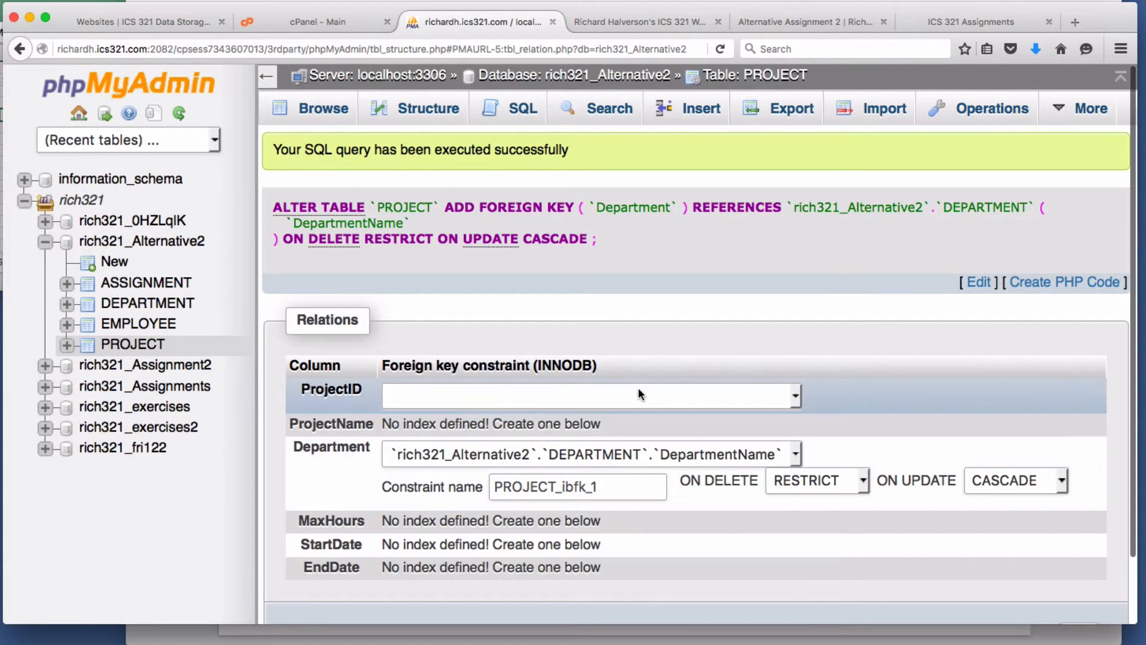
{"action": "scroll", "coordinate": [638, 345], "scroll_direction": "down", "scroll_amount": 2}
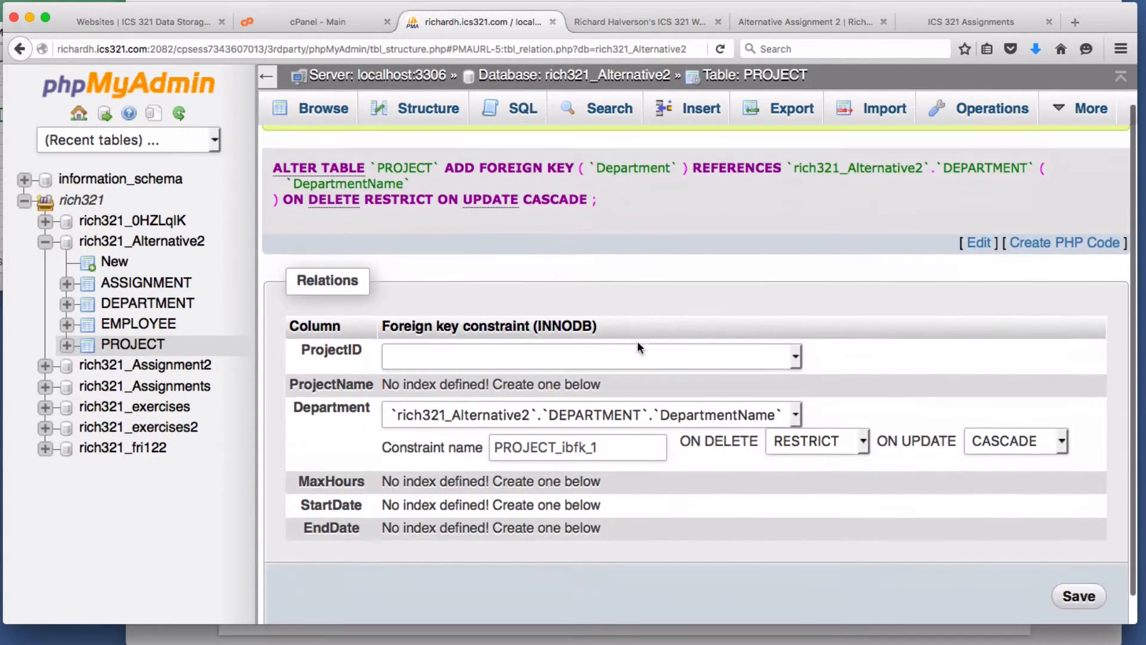
{"action": "scroll", "coordinate": [637, 345], "scroll_direction": "down", "scroll_amount": 1}
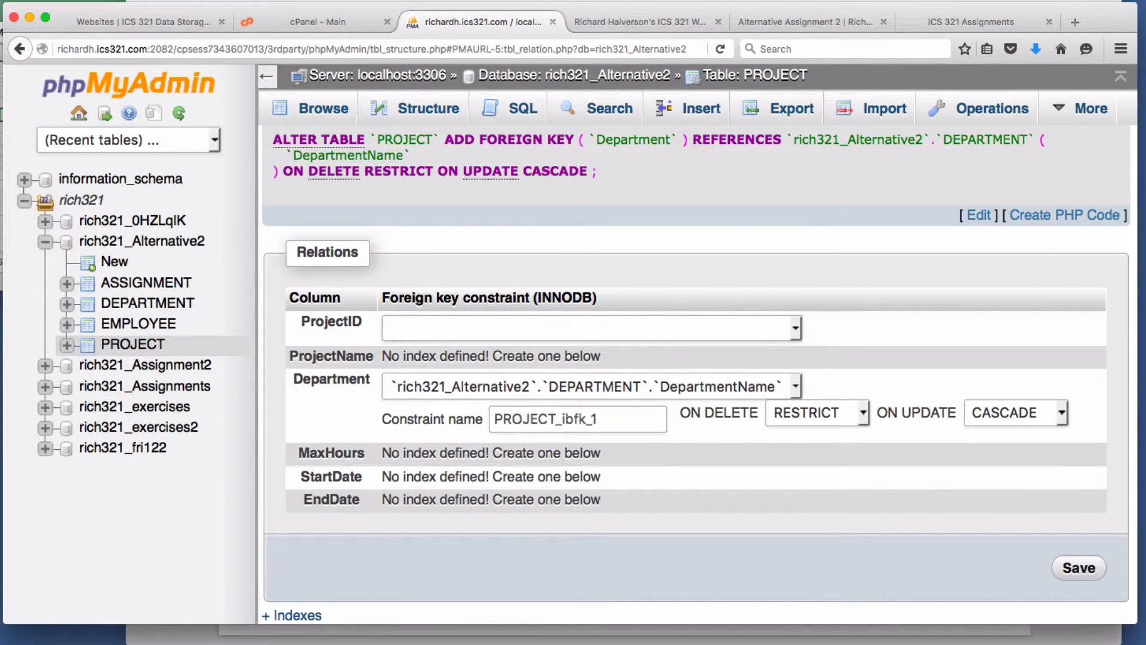
{"action": "left_click", "coordinate": [848, 18]}
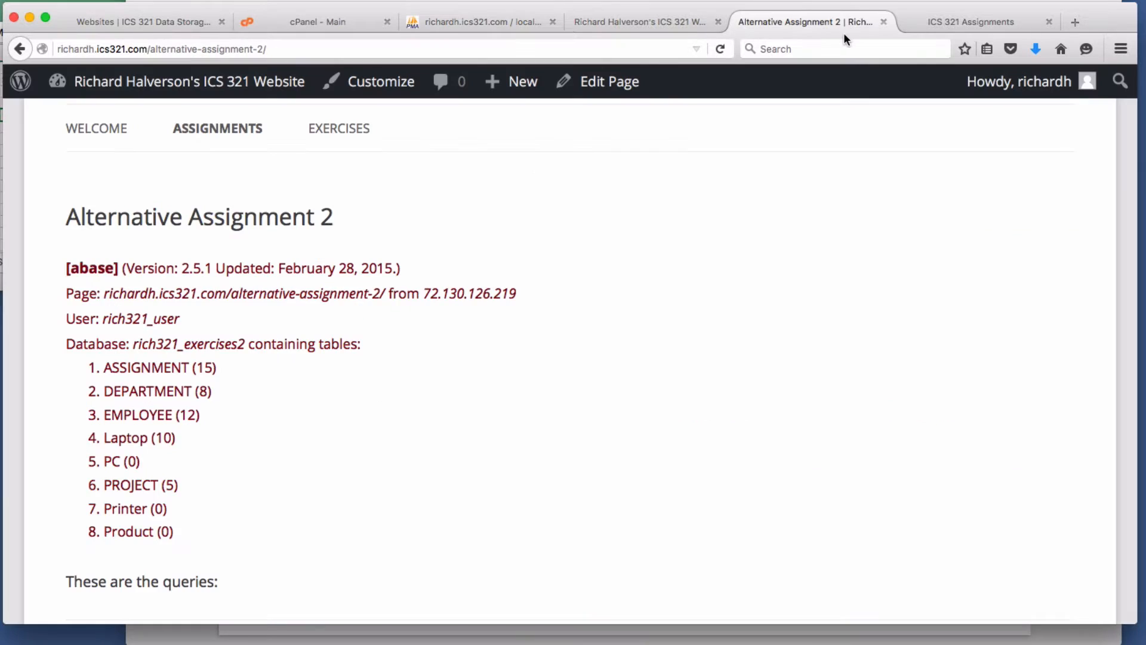
{"action": "left_click", "coordinate": [976, 18]}
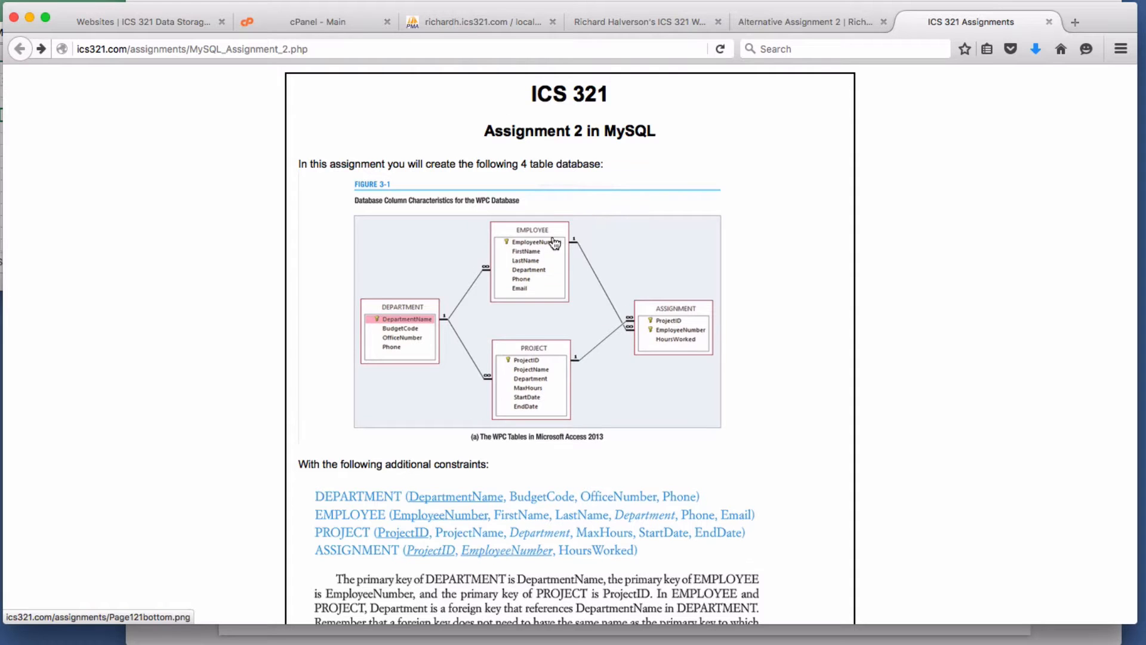
{"action": "left_click", "coordinate": [480, 23]}
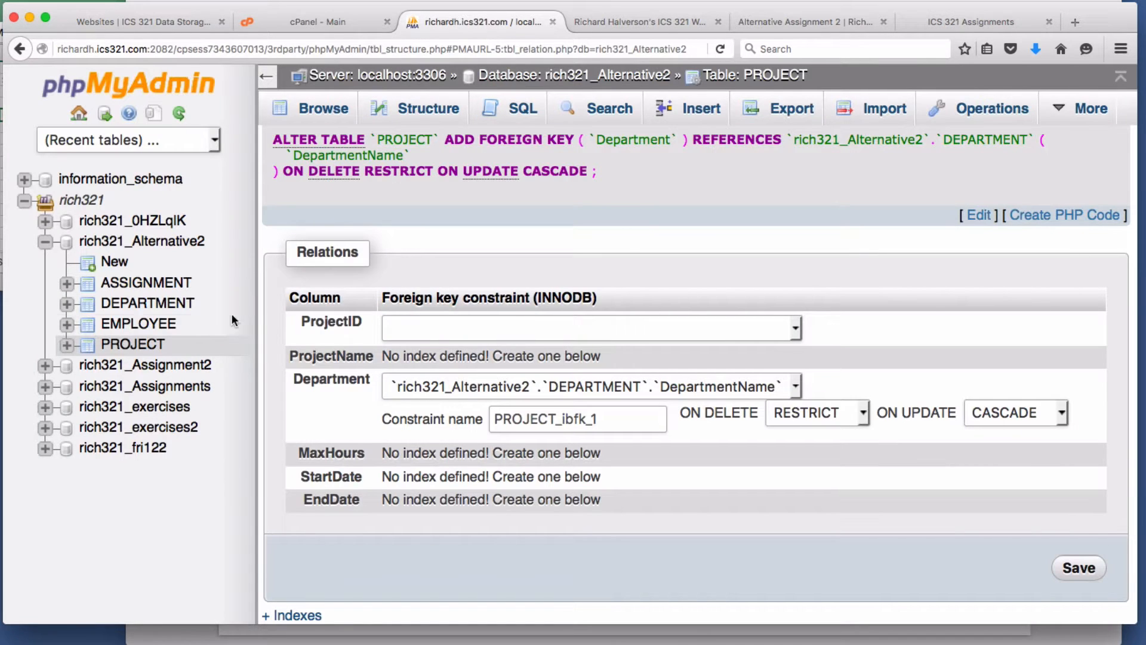
- In ASSIGNMENT's Relation view, link ProjectID to PROJECT.ProjectID with CASCADE on delete and update
{"action": "left_click", "coordinate": [144, 282]}
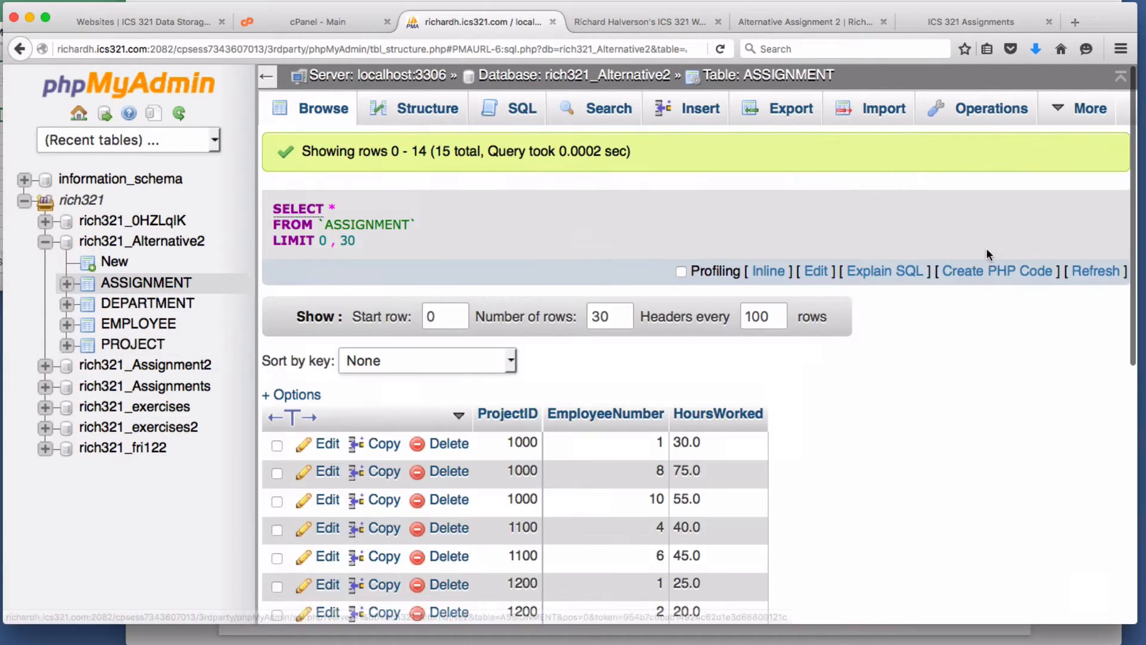
{"action": "left_click", "coordinate": [424, 119]}
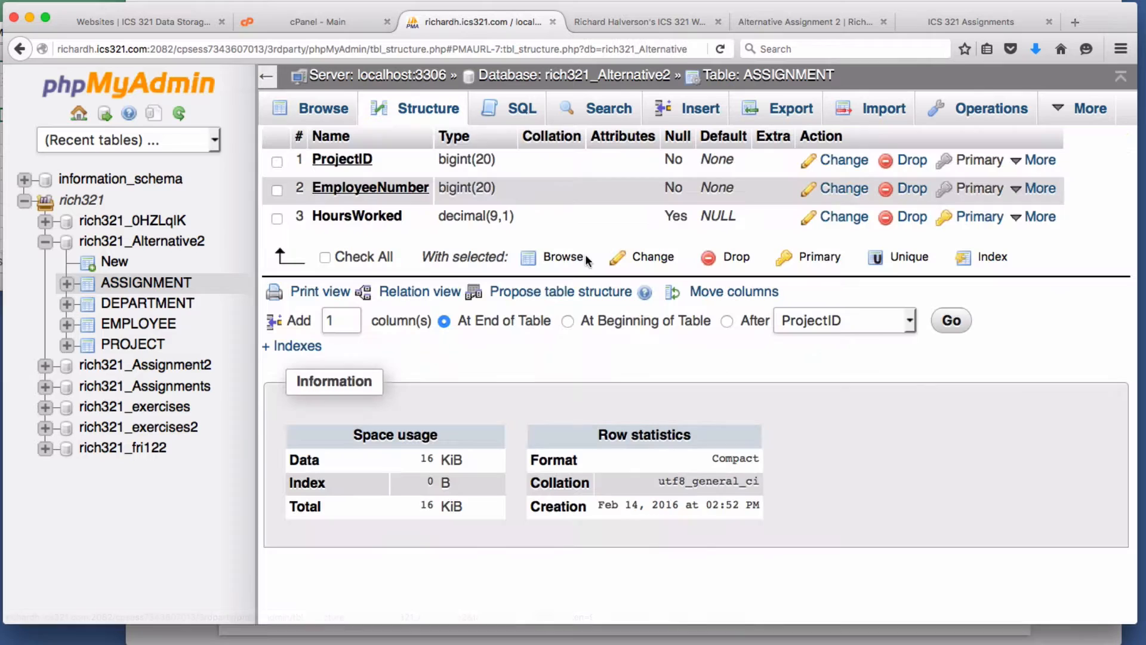
{"action": "left_click", "coordinate": [418, 292]}
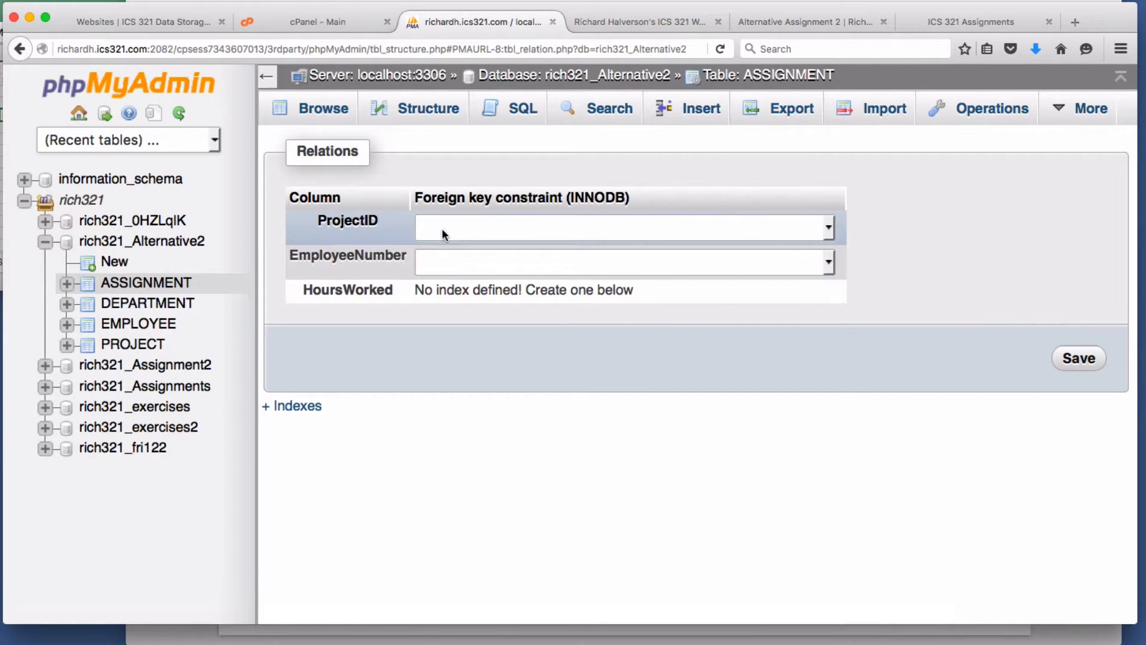
{"action": "left_click", "coordinate": [540, 227]}
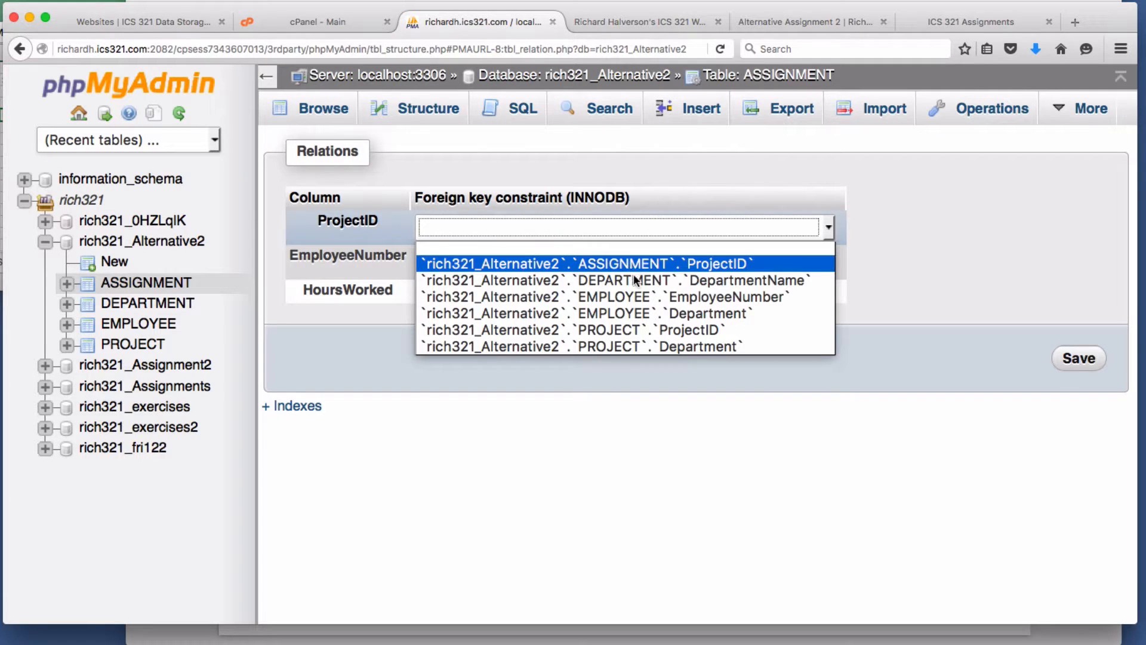
{"action": "left_click", "coordinate": [683, 331]}
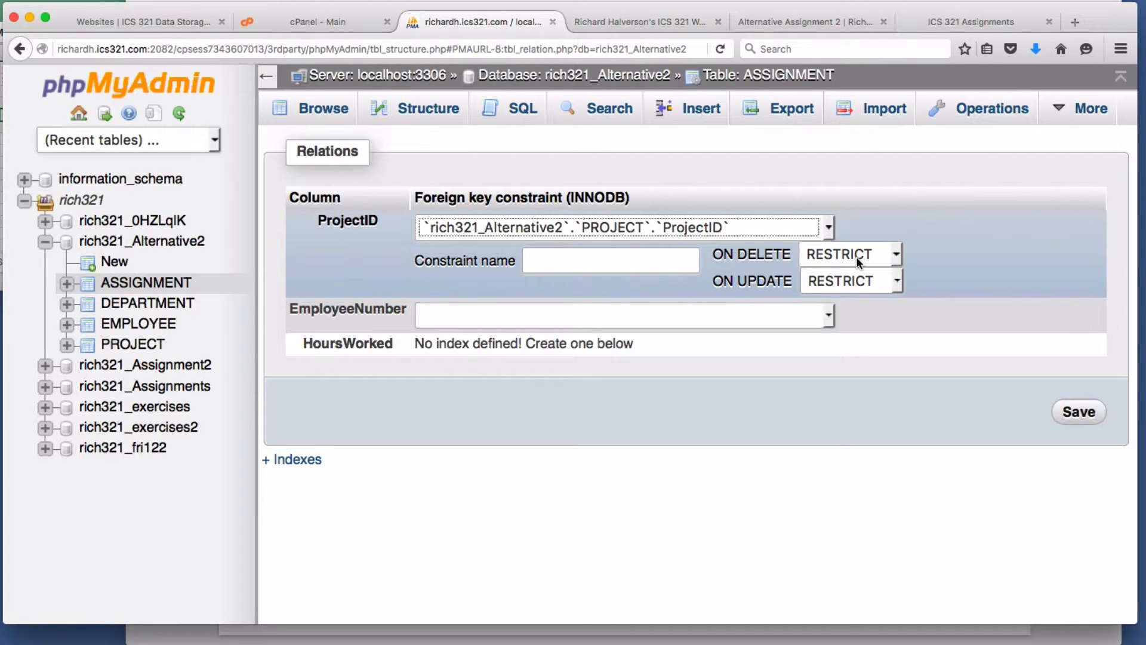
{"action": "left_click", "coordinate": [856, 262]}
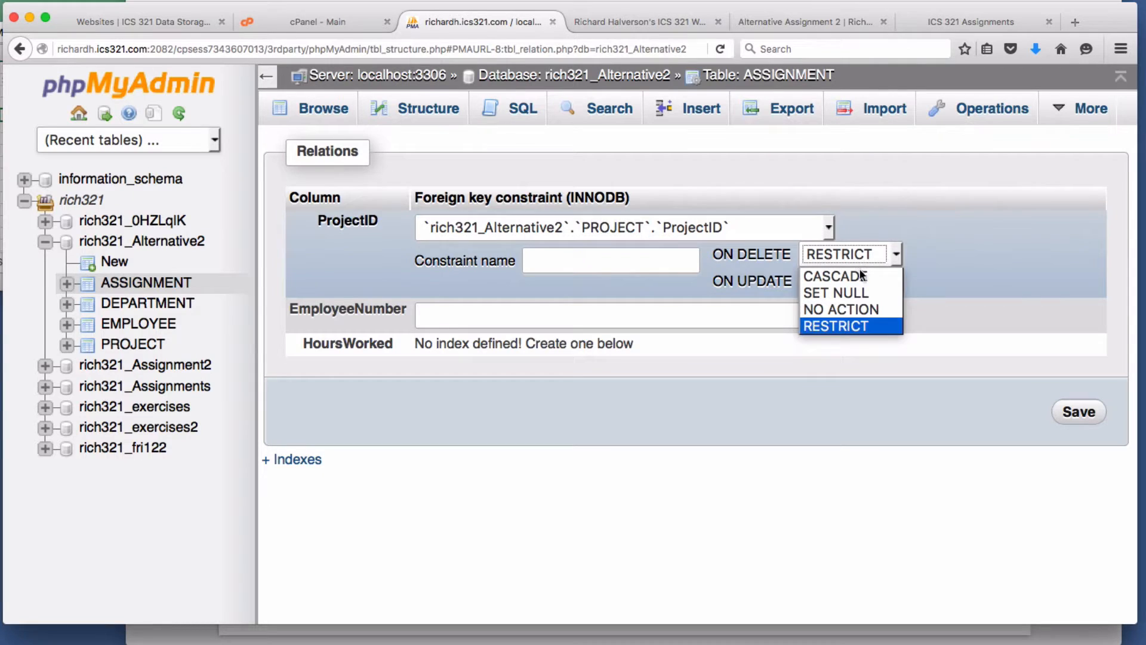
{"action": "left_click", "coordinate": [861, 275]}
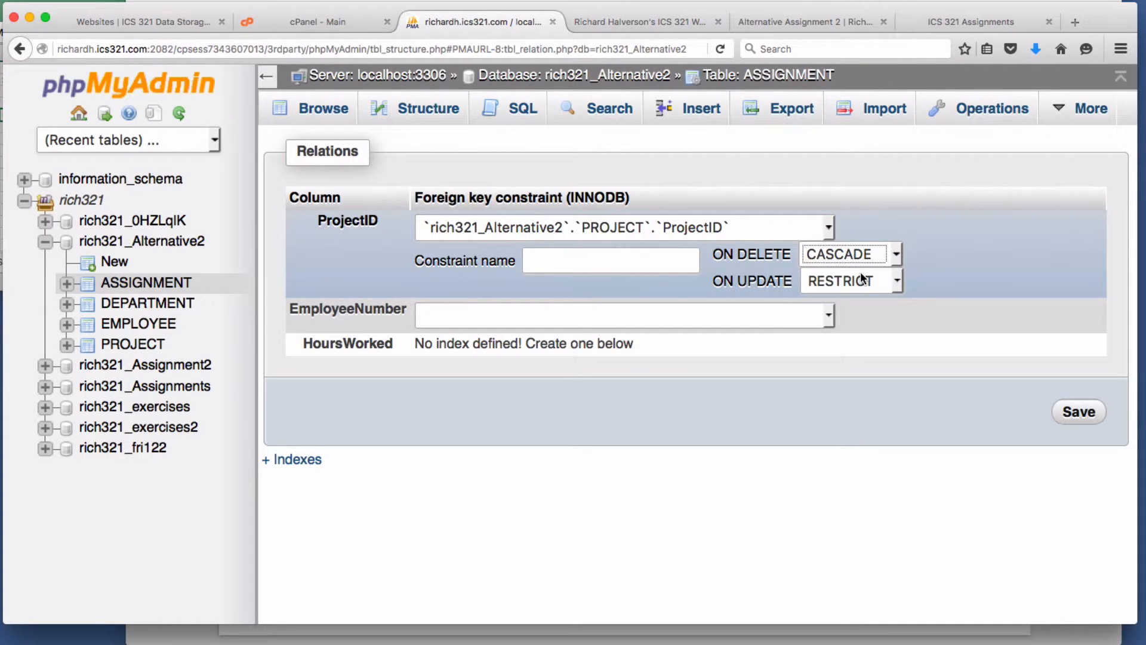
{"action": "left_click", "coordinate": [870, 282]}
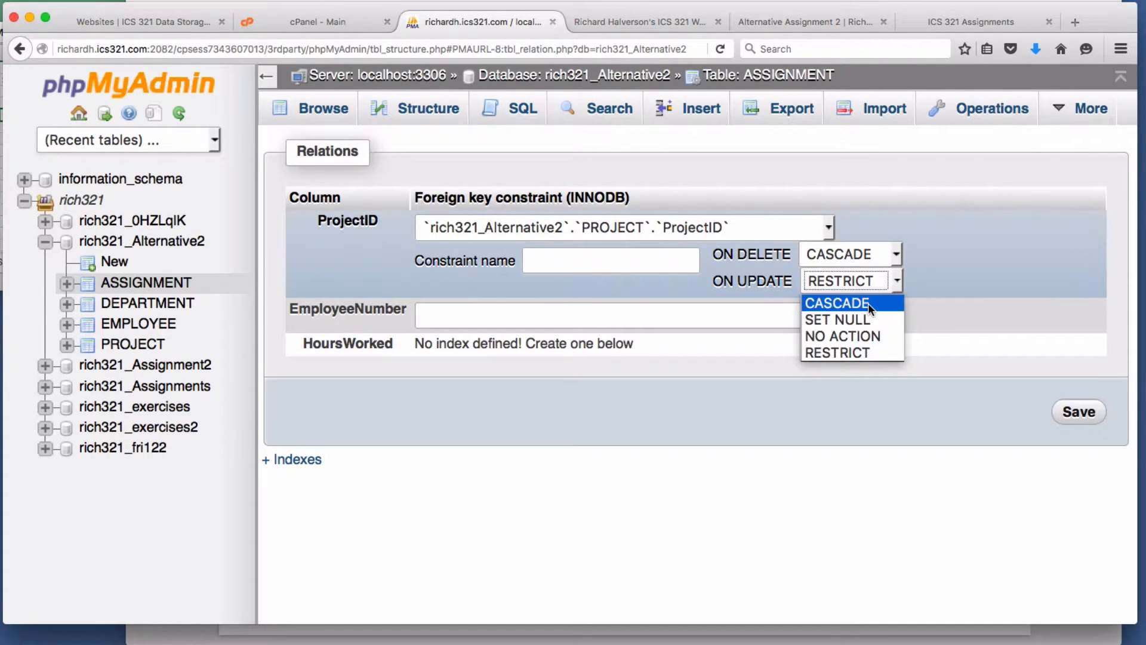
{"action": "left_click", "coordinate": [868, 301]}
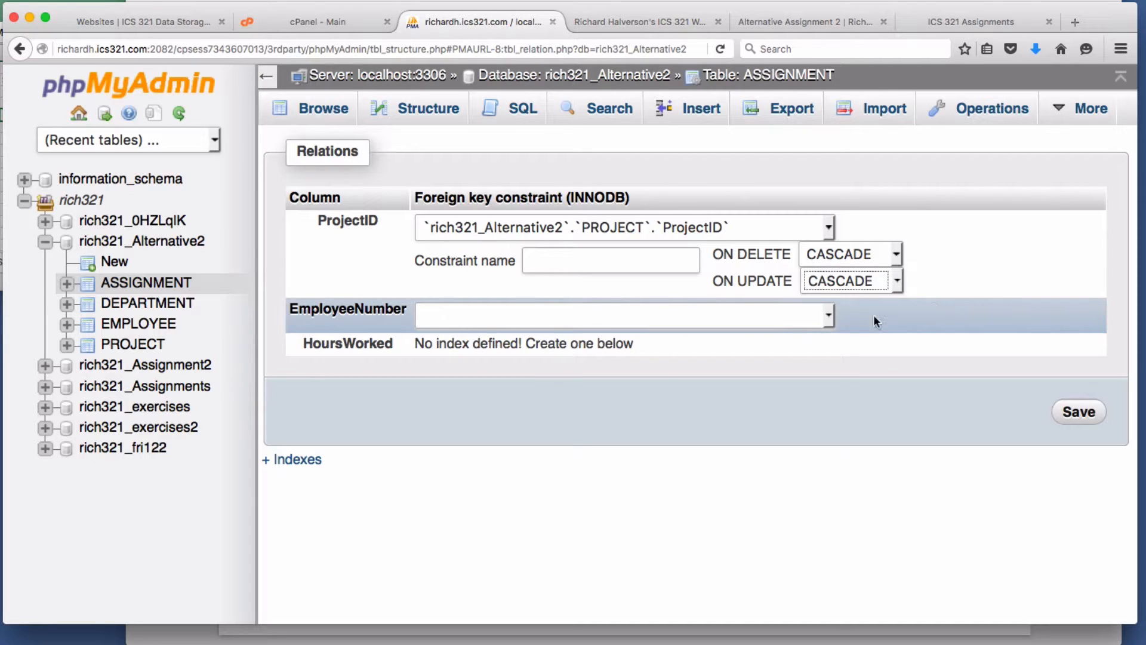
- Link EmployeeNumber to EMPLOYEE.EmployeeNumber with CASCADE both ways and save; the EmployeeNumber key fails on data types
{"action": "left_click", "coordinate": [728, 322]}
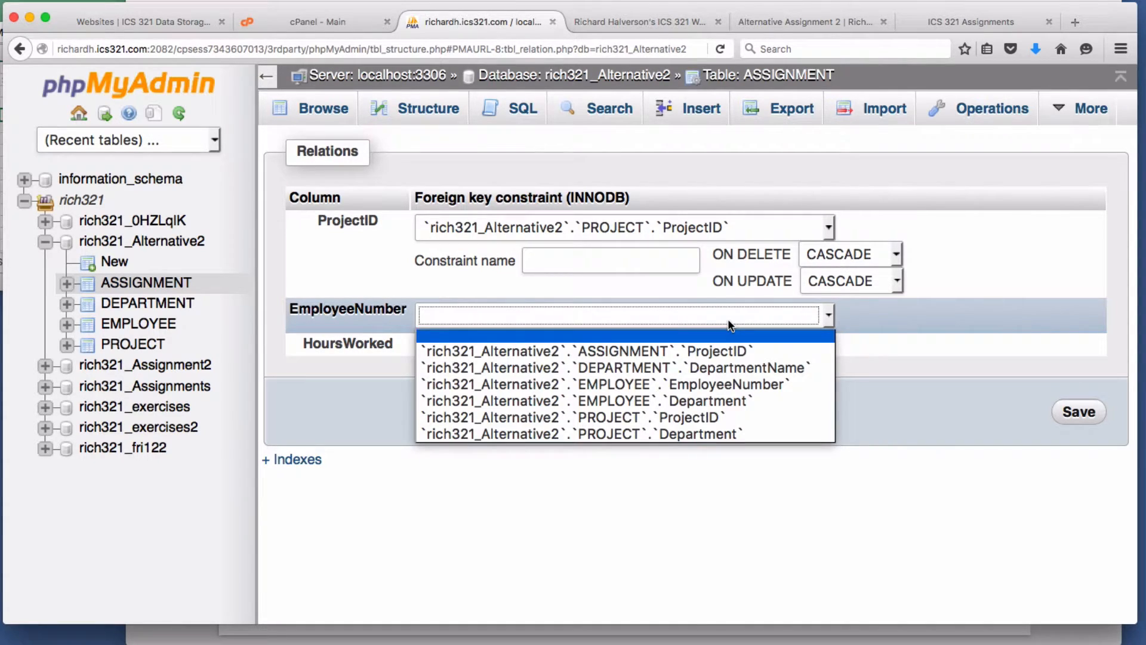
{"action": "left_click", "coordinate": [728, 385]}
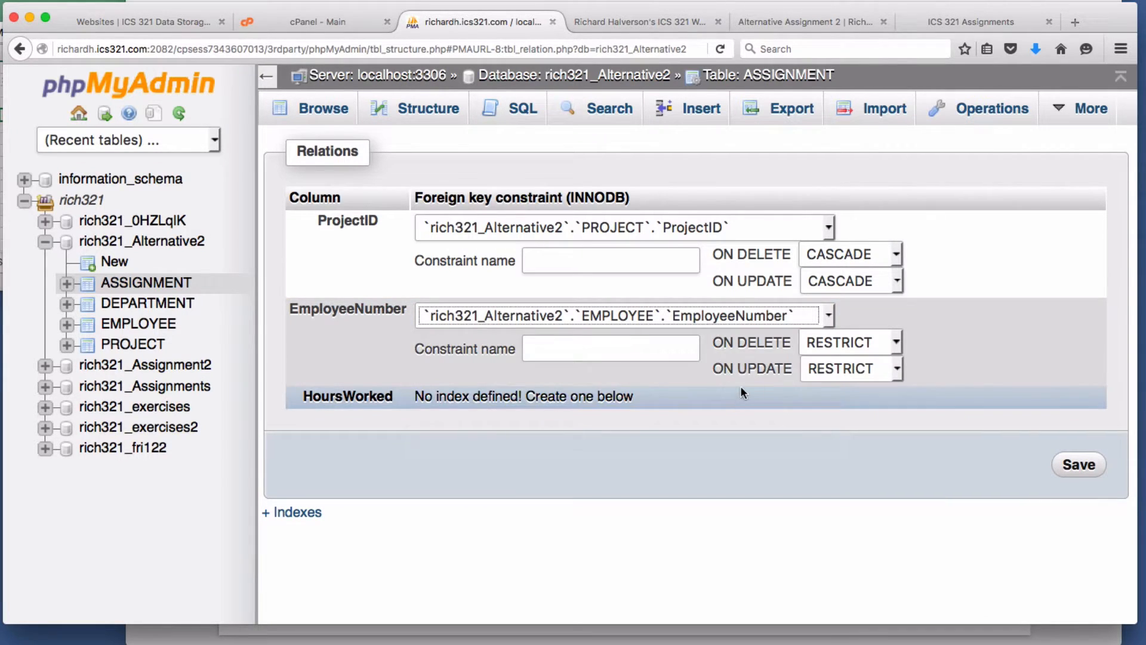
{"action": "left_click", "coordinate": [850, 349]}
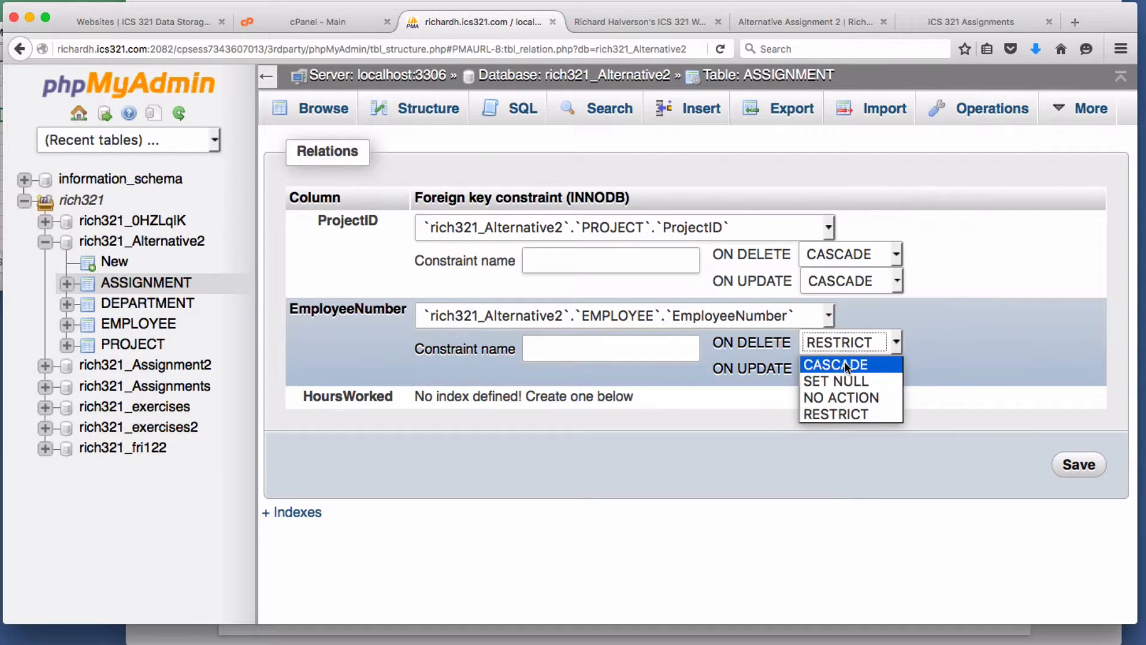
{"action": "left_click", "coordinate": [862, 360]}
{"action": "left_click", "coordinate": [860, 367]}
{"action": "left_click", "coordinate": [837, 391]}
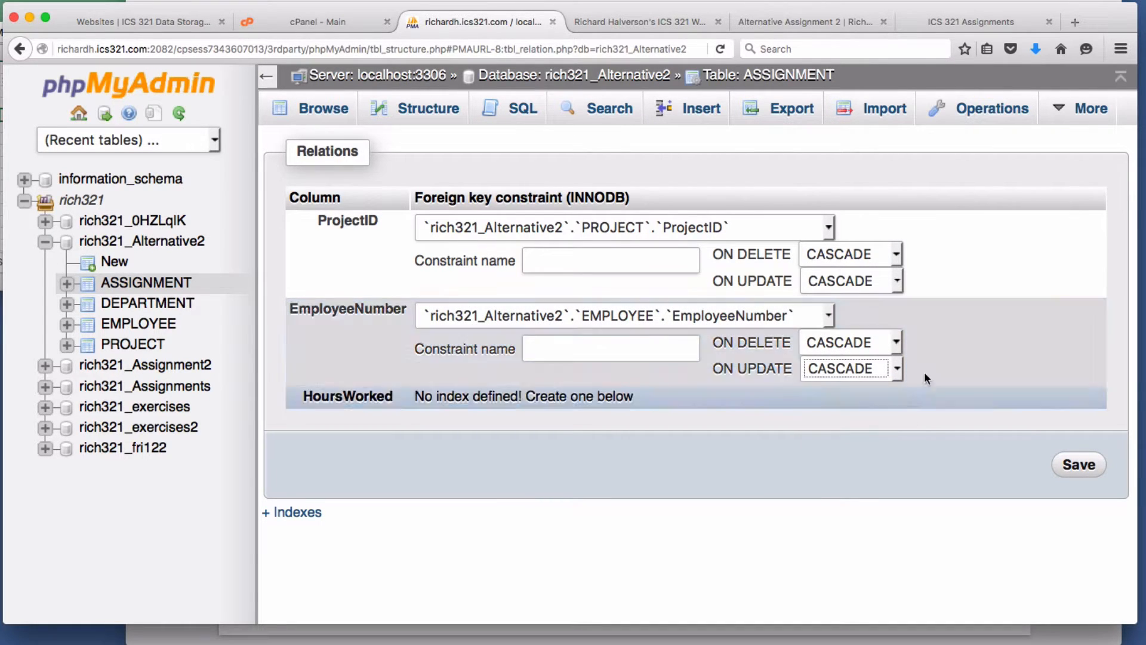
{"action": "left_click", "coordinate": [1081, 465]}
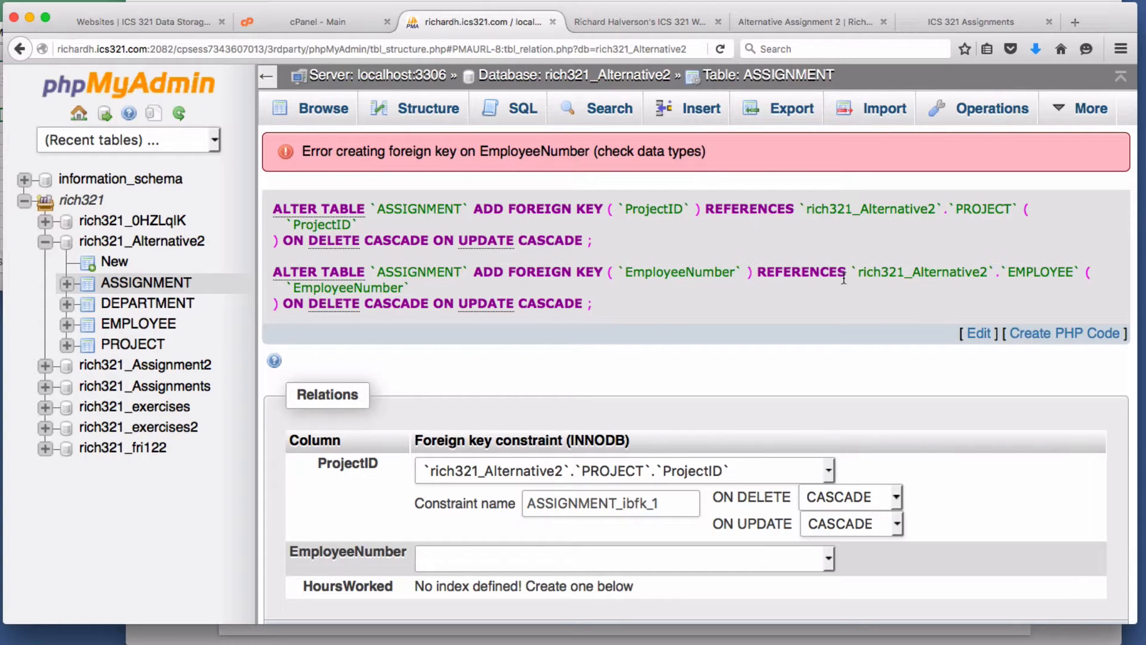
- Check the column types in ASSIGNMENT's structure
{"action": "scroll", "coordinate": [709, 440], "scroll_direction": "down", "scroll_amount": 3}
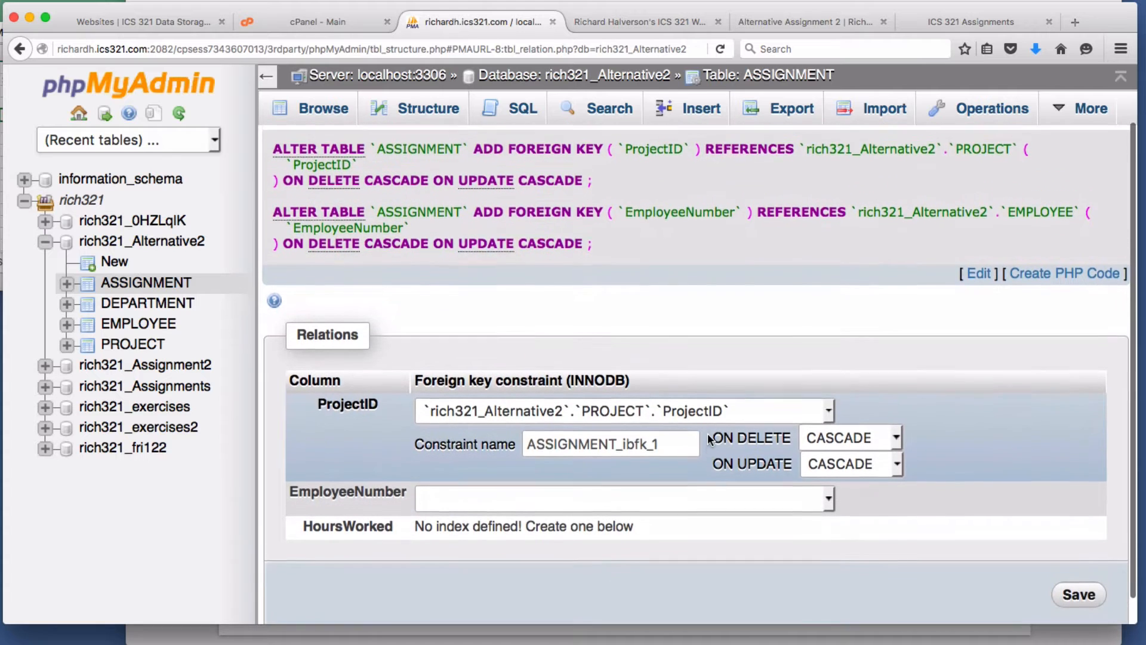
{"action": "scroll", "coordinate": [707, 429], "scroll_direction": "up", "scroll_amount": 3}
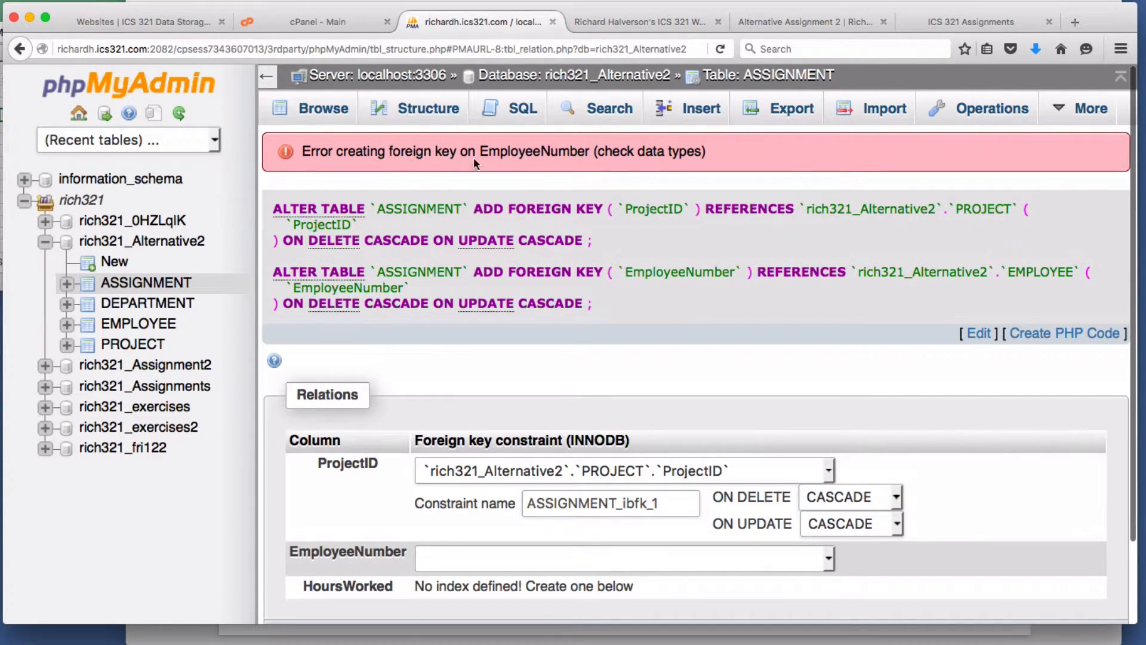
{"action": "left_click", "coordinate": [146, 284]}
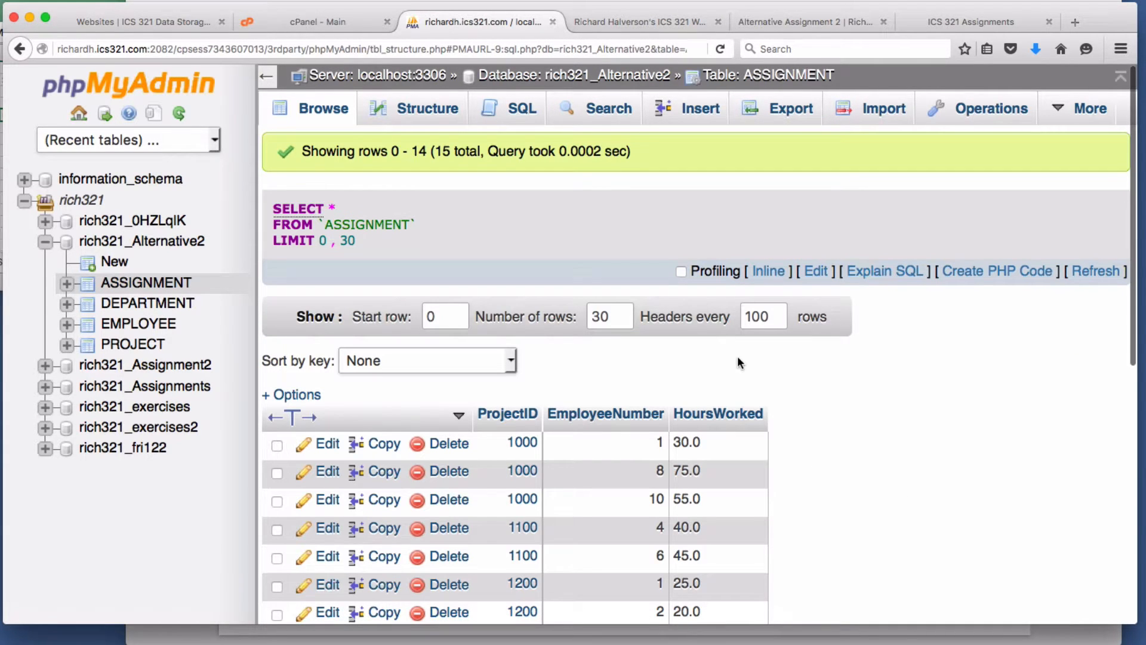
{"action": "left_click", "coordinate": [427, 111]}
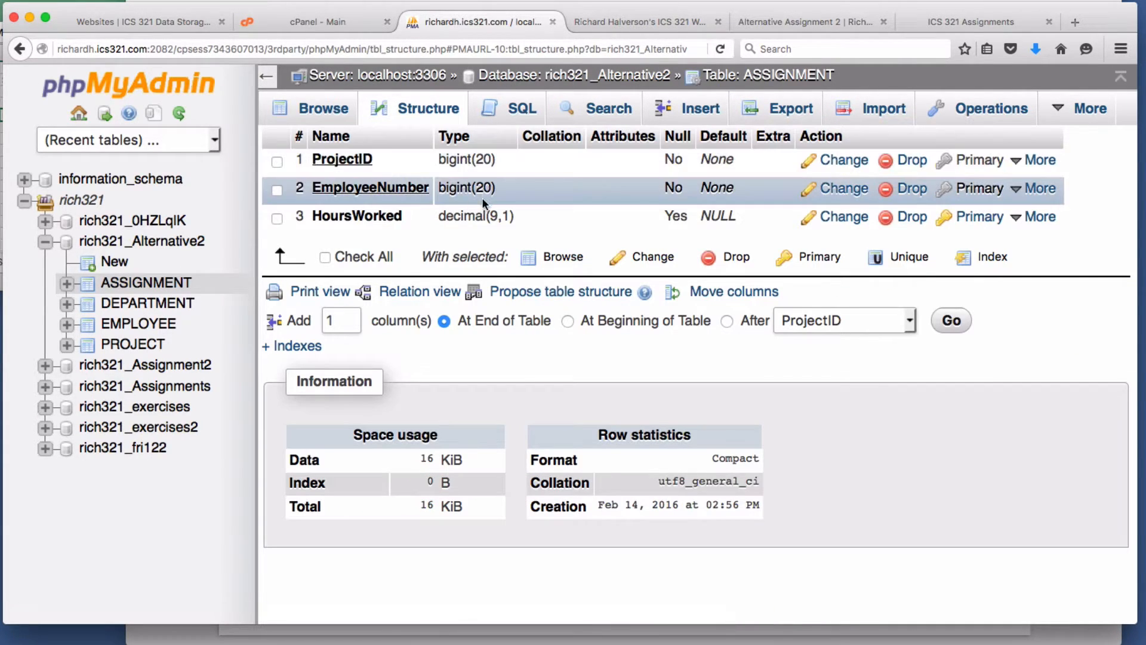
- Change EMPLOYEE's EmployeeNumber to BIGINT with the length cleared, save, and reopen ASSIGNMENT
{"action": "left_click", "coordinate": [159, 325]}
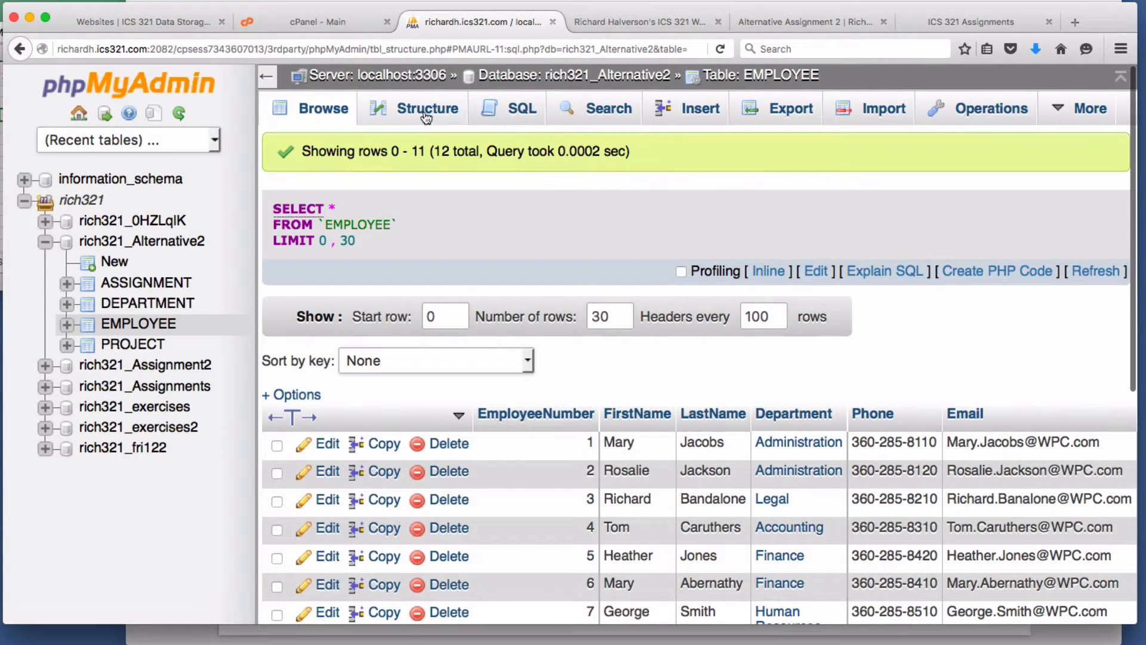
{"action": "left_click", "coordinate": [425, 115]}
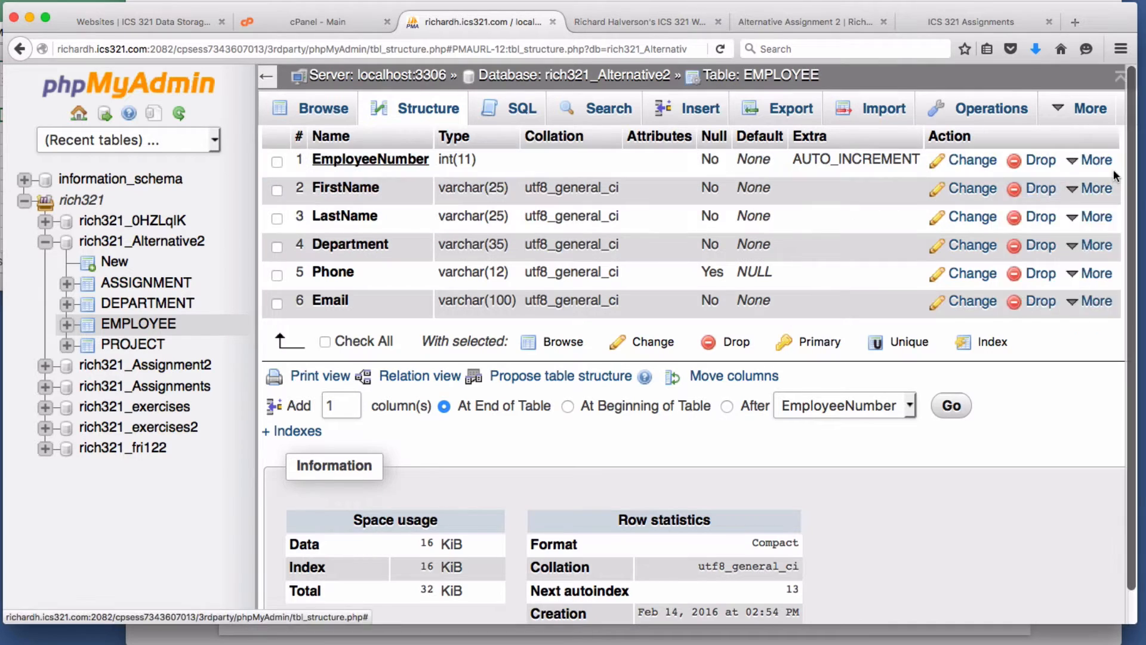
{"action": "left_click", "coordinate": [968, 160]}
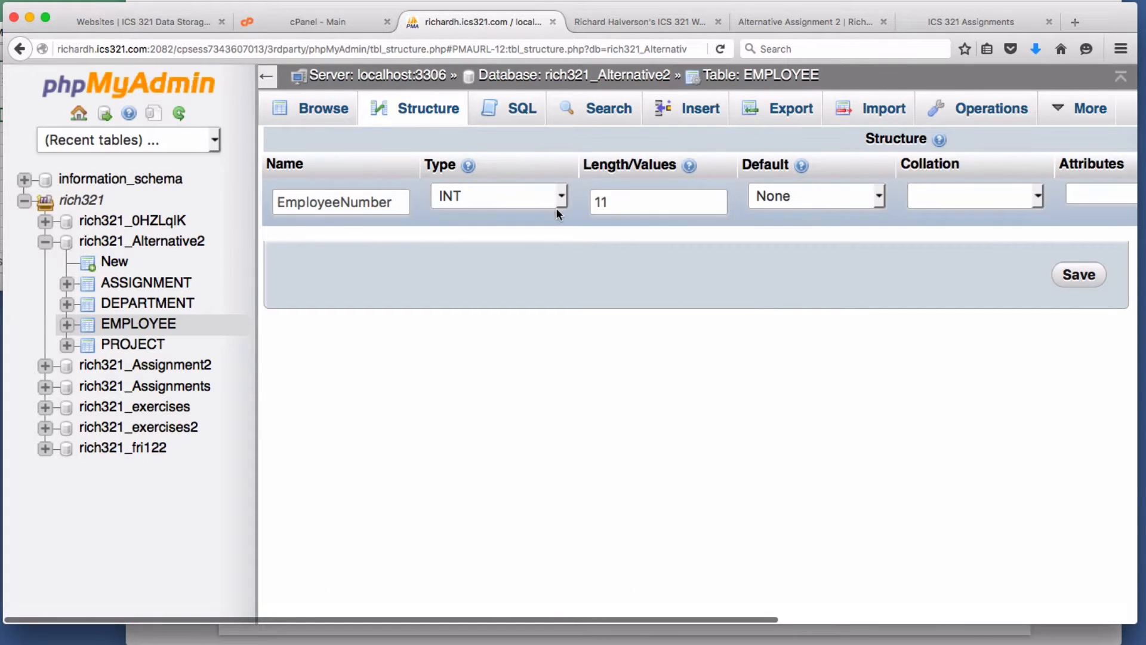
{"action": "left_click", "coordinate": [531, 202]}
{"action": "left_click", "coordinate": [518, 367]}
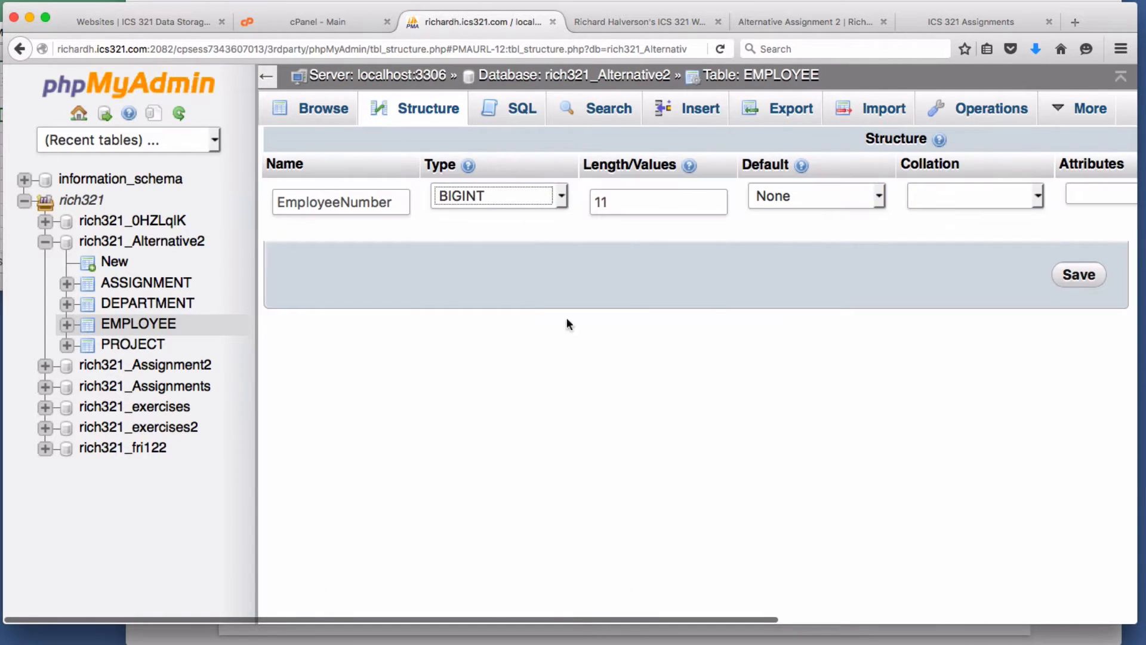
{"action": "key", "text": "Tab"}
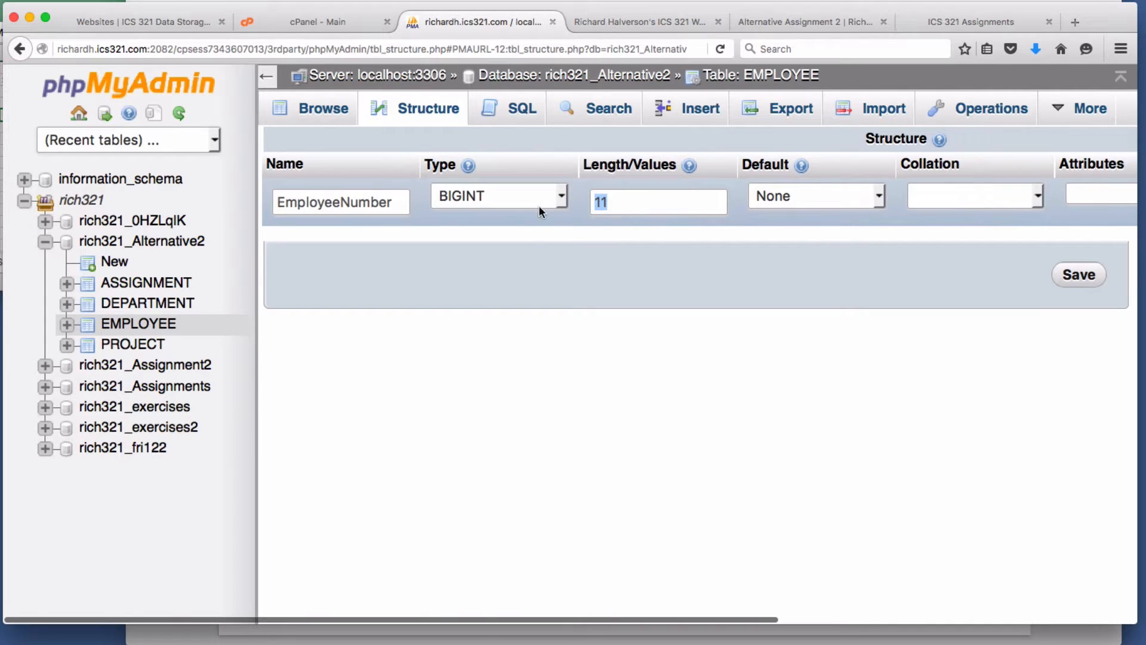
{"action": "key", "text": "BackSpace"}
{"action": "left_click", "coordinate": [1082, 280]}
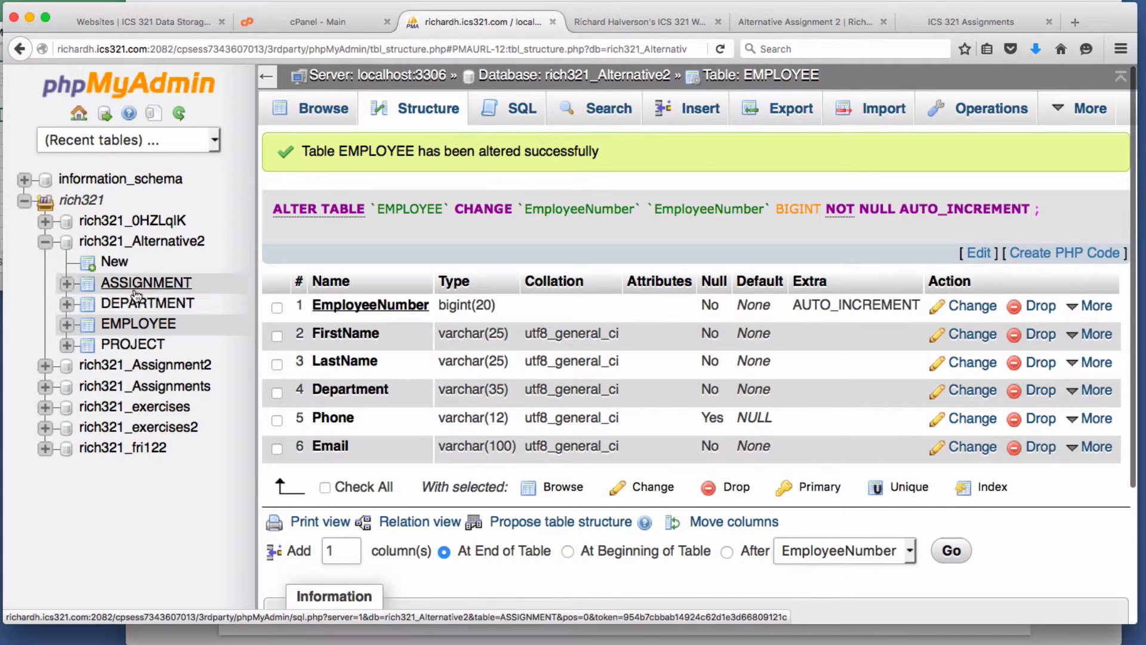
{"action": "left_click", "coordinate": [153, 287]}
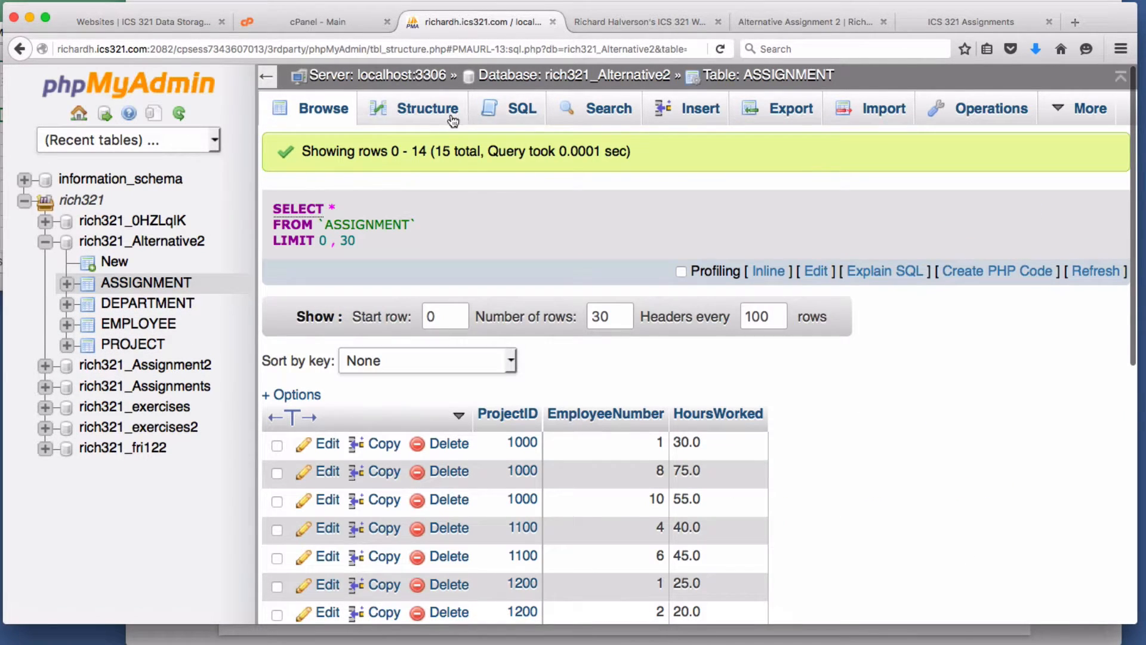
- Save ASSIGNMENT.EmployeeNumber → EMPLOYEE.EmployeeNumber with CASCADE delete and update, then list rich321_Alternative2's tables
{"action": "left_click", "coordinate": [432, 120]}
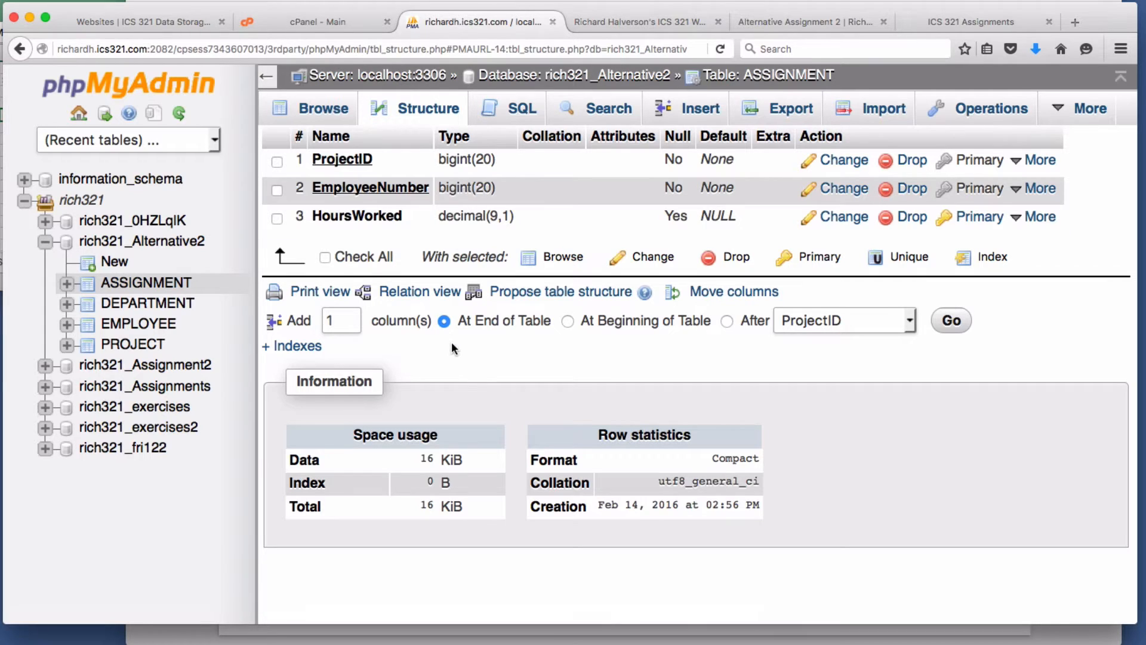
{"action": "left_click", "coordinate": [422, 293]}
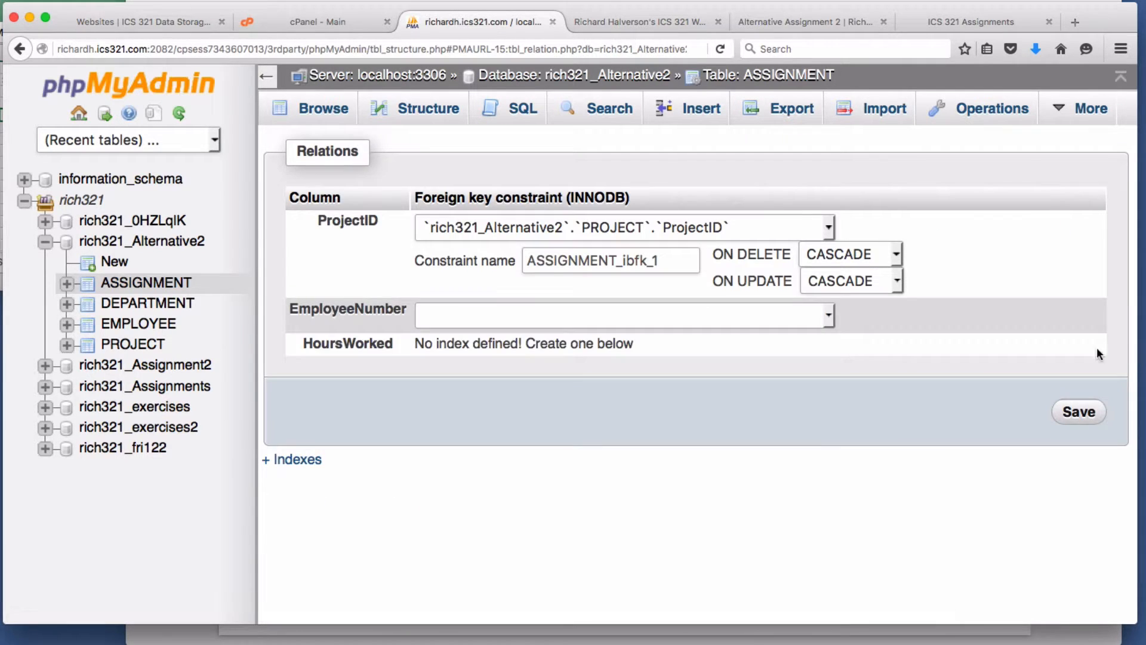
{"action": "left_click", "coordinate": [639, 317]}
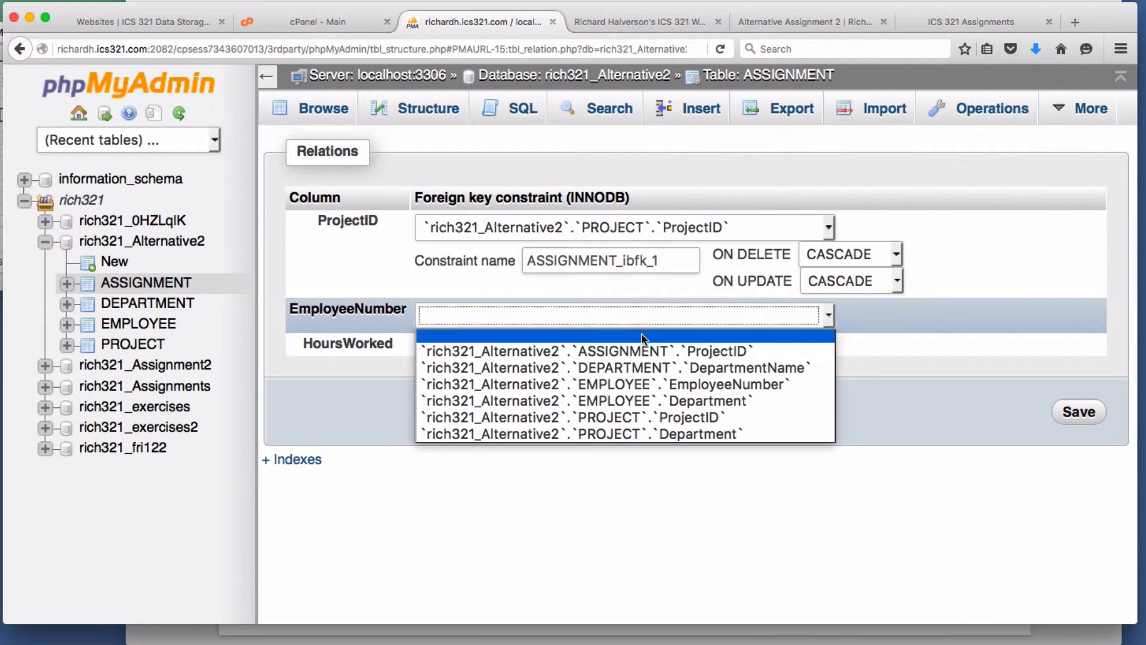
{"action": "left_click", "coordinate": [643, 386]}
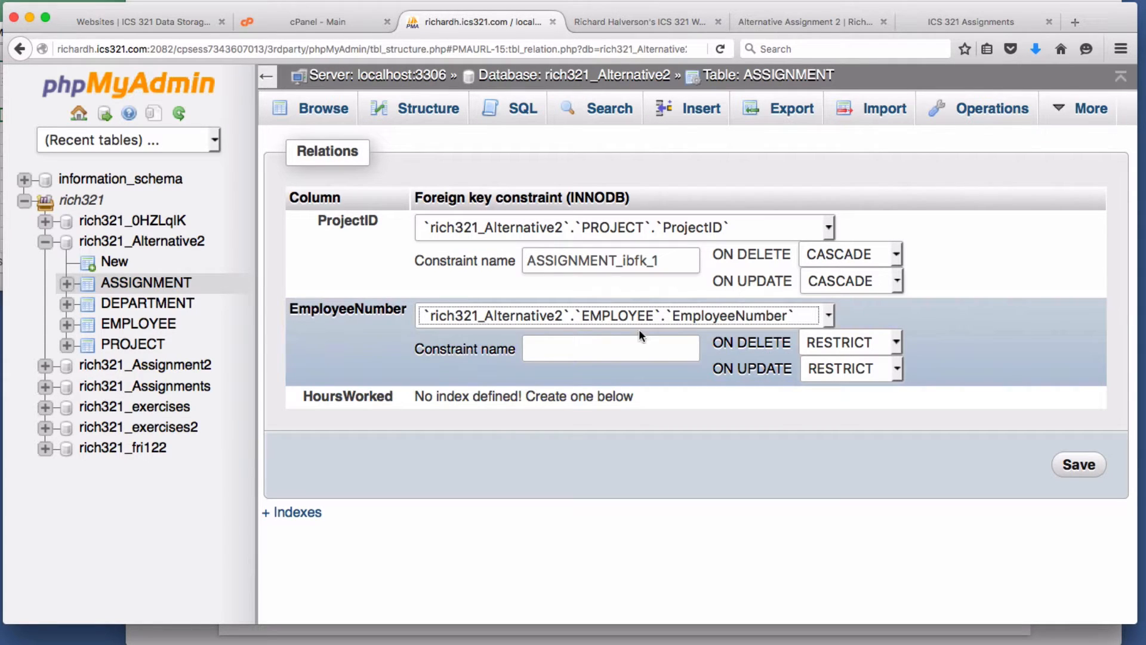
{"action": "left_click", "coordinate": [872, 345]}
{"action": "left_click", "coordinate": [867, 361]}
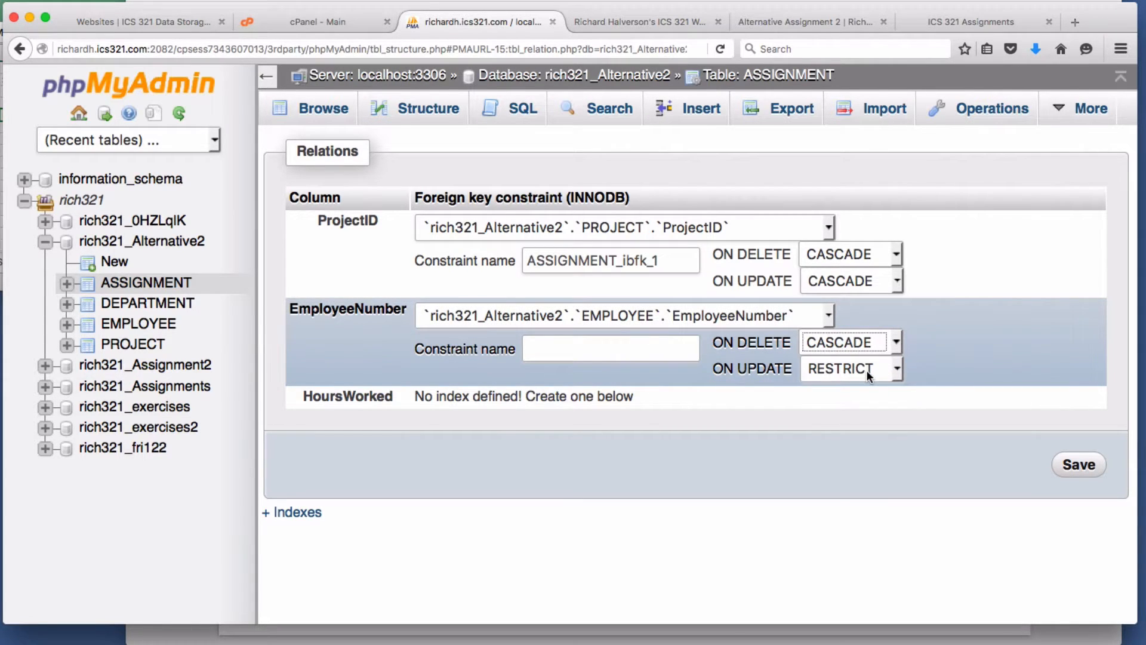
{"action": "left_click", "coordinate": [865, 370]}
{"action": "left_click", "coordinate": [862, 392]}
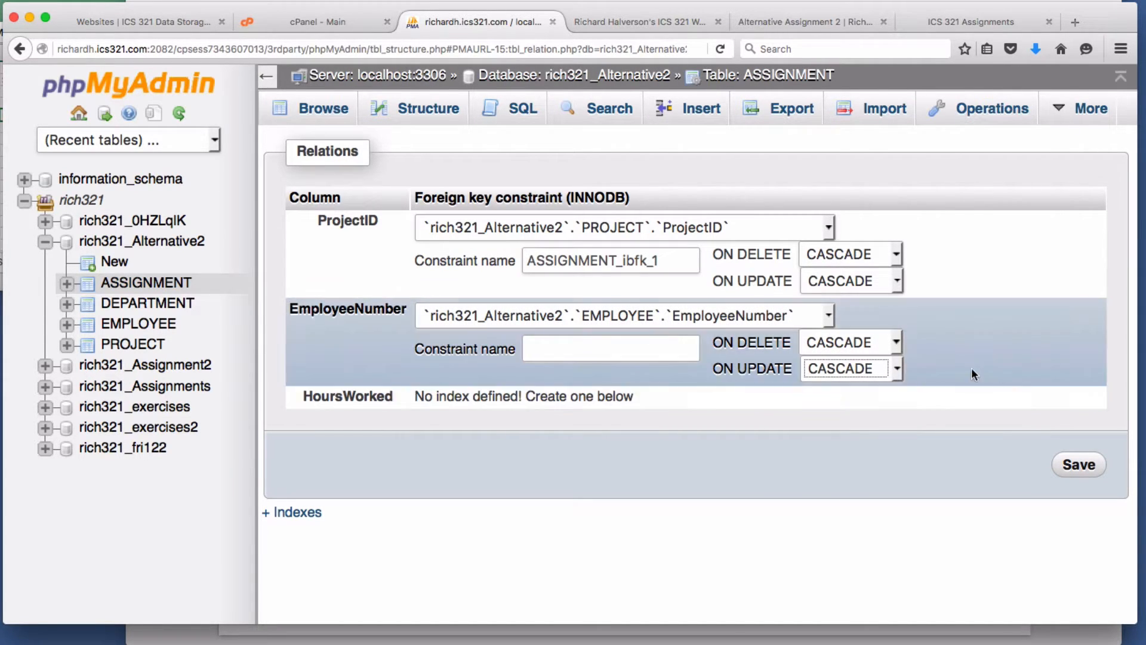
{"action": "left_click", "coordinate": [1082, 466]}
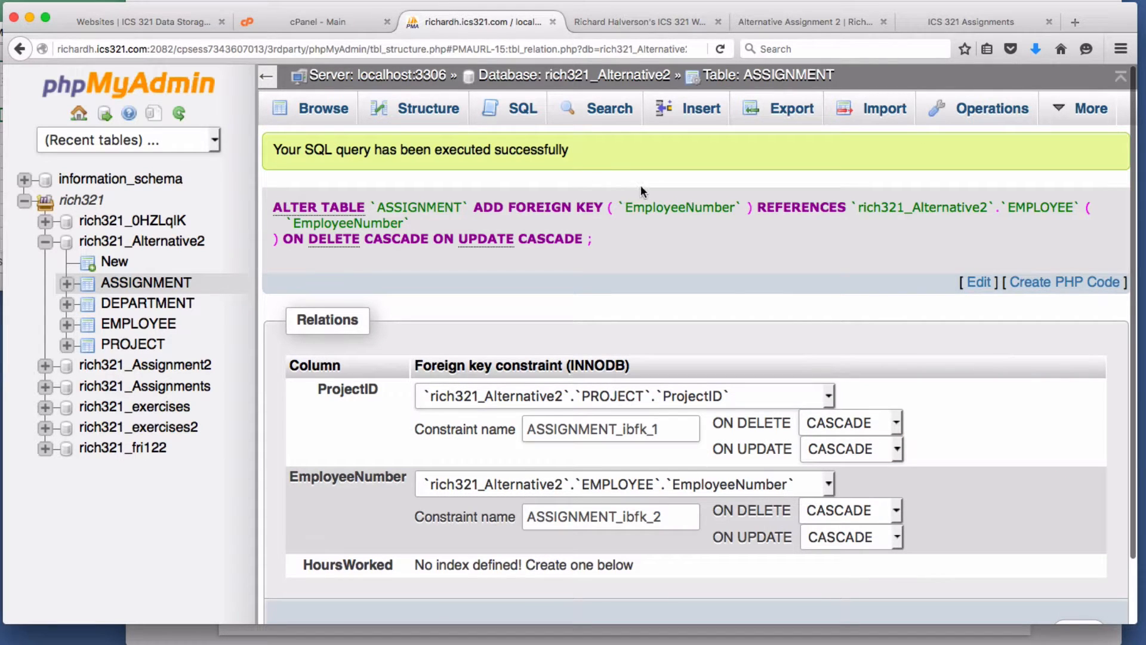
{"action": "left_click", "coordinate": [146, 283]}
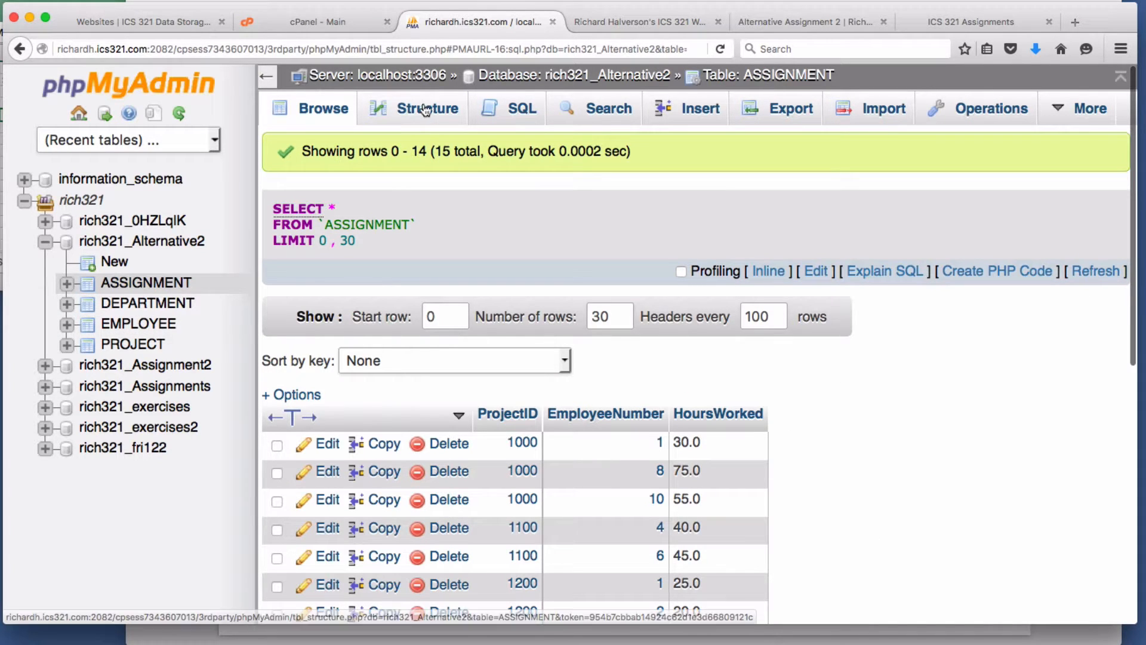
{"action": "left_click", "coordinate": [518, 78]}
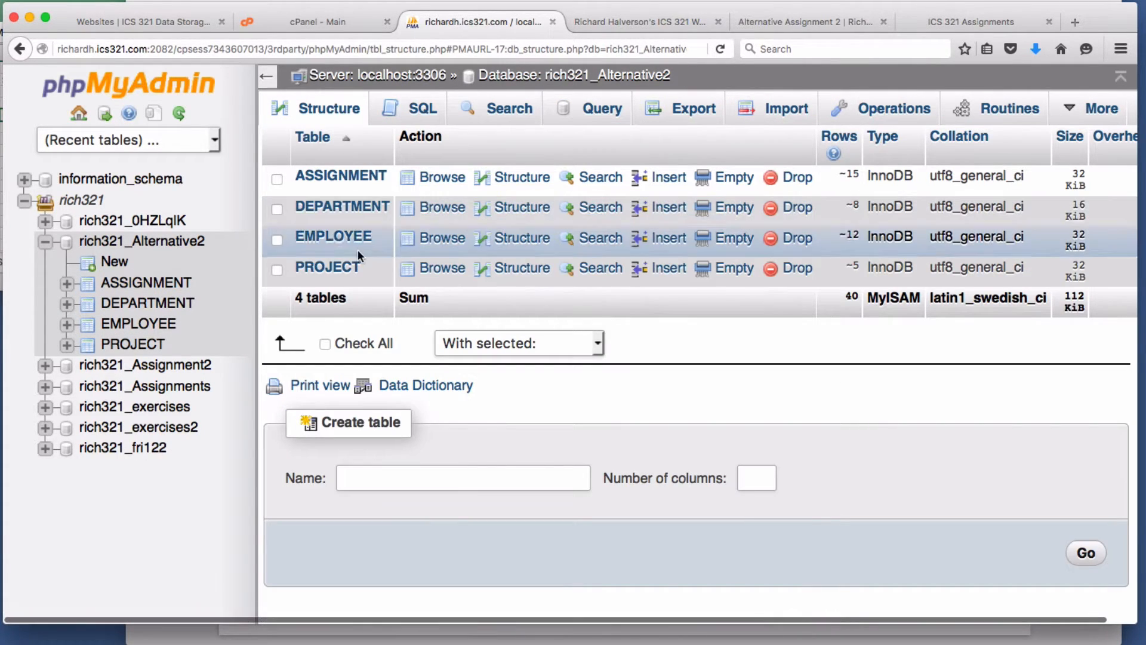
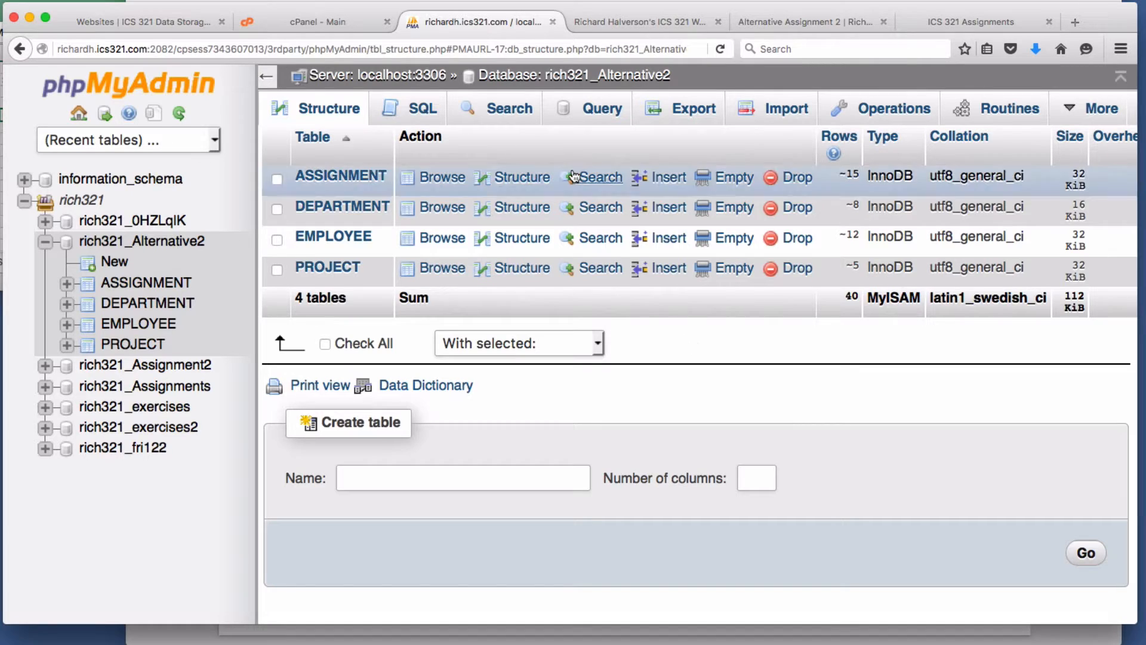
- Review the import and connect-to-ABase steps on the assignment slide
{"action": "left_click", "coordinate": [646, 23]}
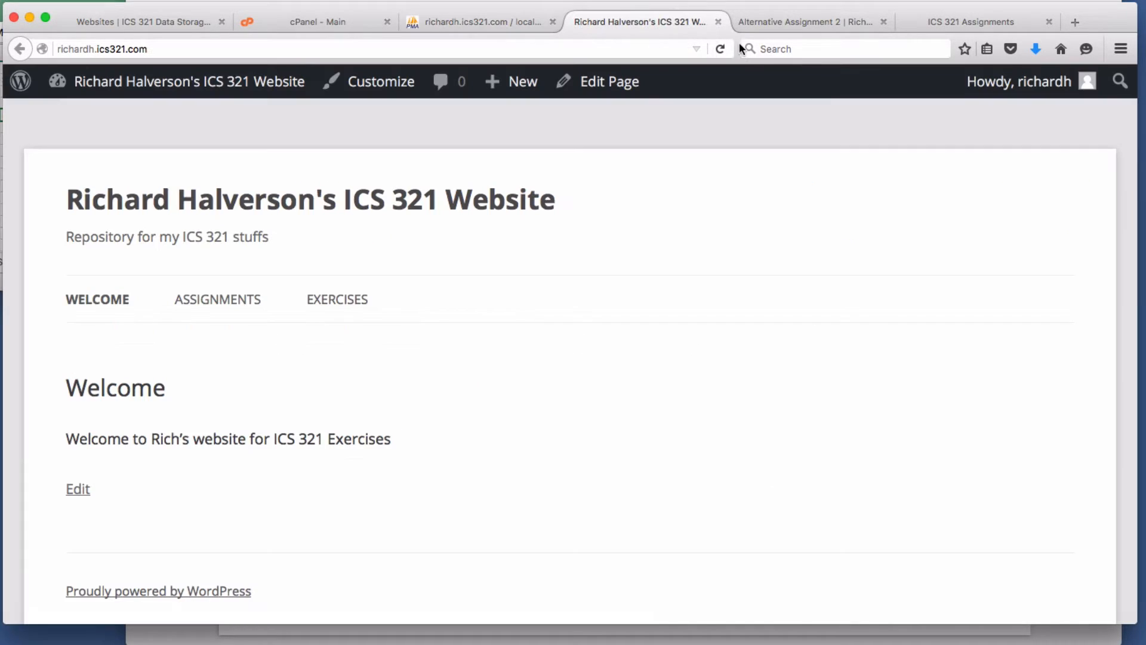
{"action": "left_click", "coordinate": [431, 636]}
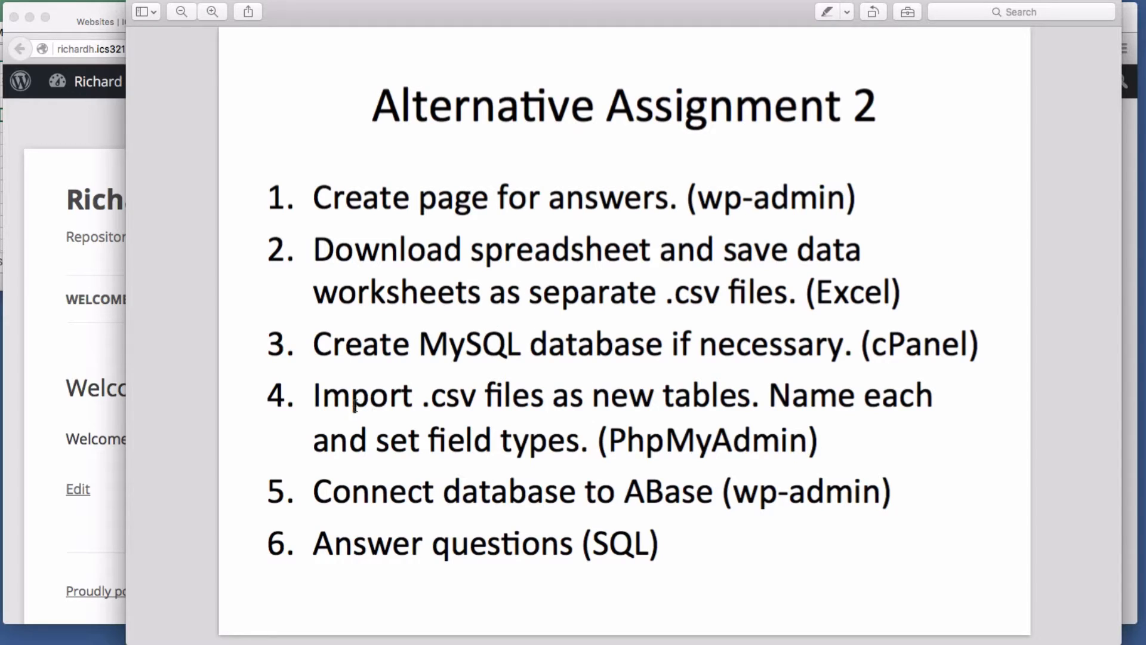
{"action": "left_click_drag", "start_coordinate": [354, 400], "coordinate": [793, 454]}
{"action": "left_click", "coordinate": [793, 453]}
{"action": "left_click_drag", "start_coordinate": [479, 490], "coordinate": [601, 492]}
{"action": "left_click", "coordinate": [601, 492]}
- View the Alternative Assignment 2 page's table listing, then go to the admin Dashboard
{"action": "left_click", "coordinate": [87, 357]}
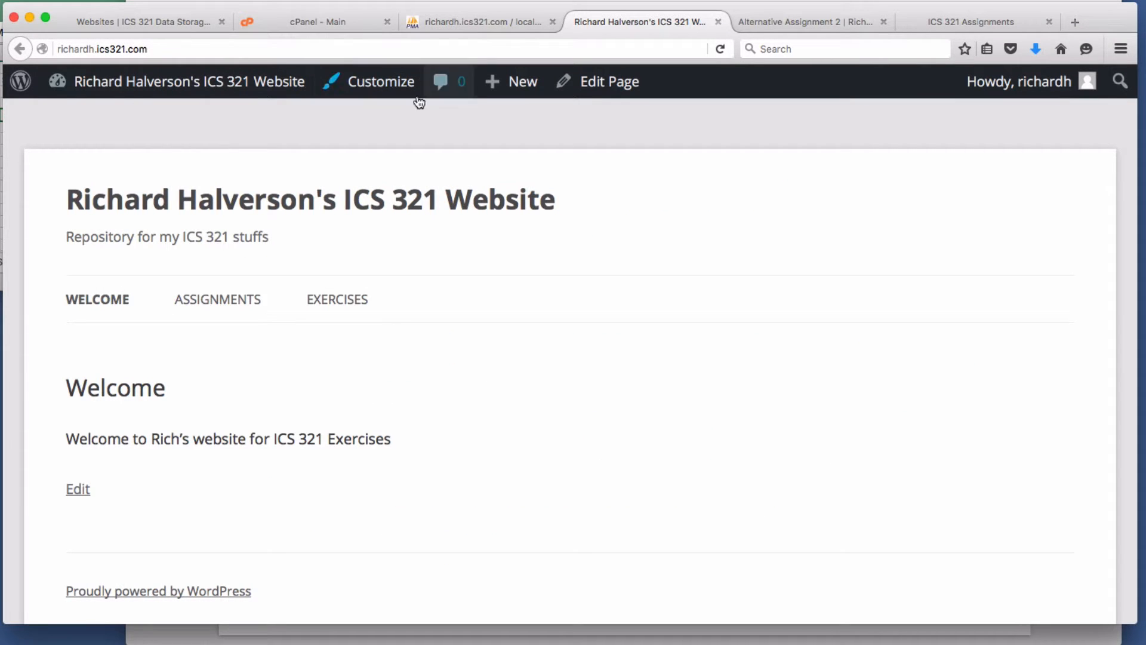
{"action": "mouse_move", "coordinate": [220, 302]}
{"action": "left_click", "coordinate": [260, 350]}
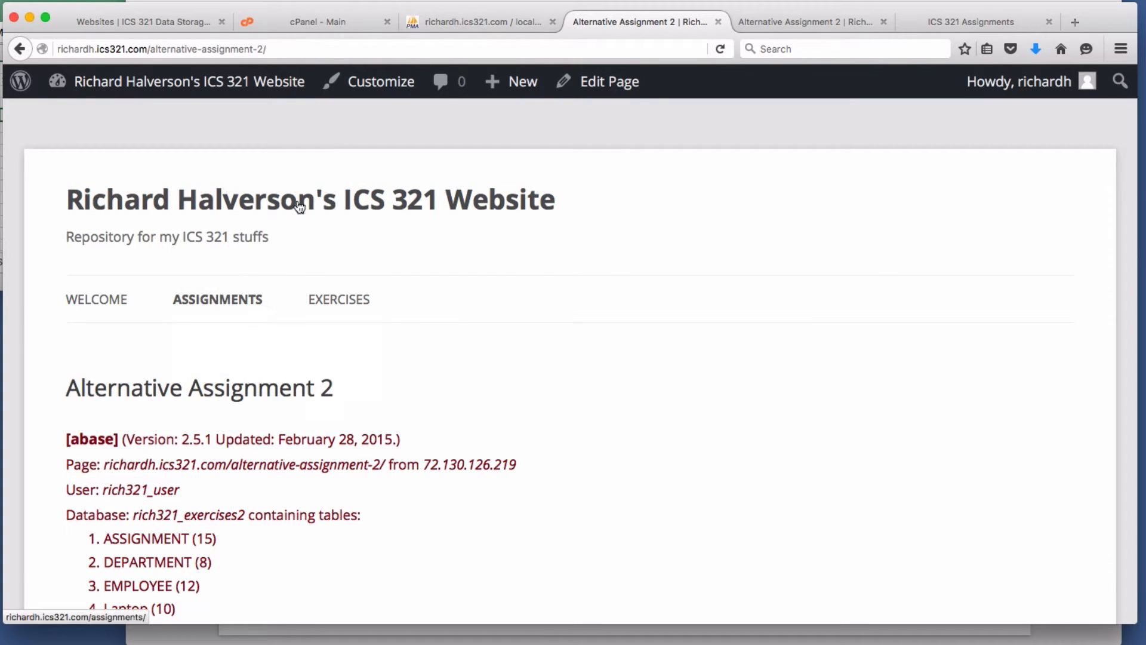
{"action": "left_click", "coordinate": [185, 82]}
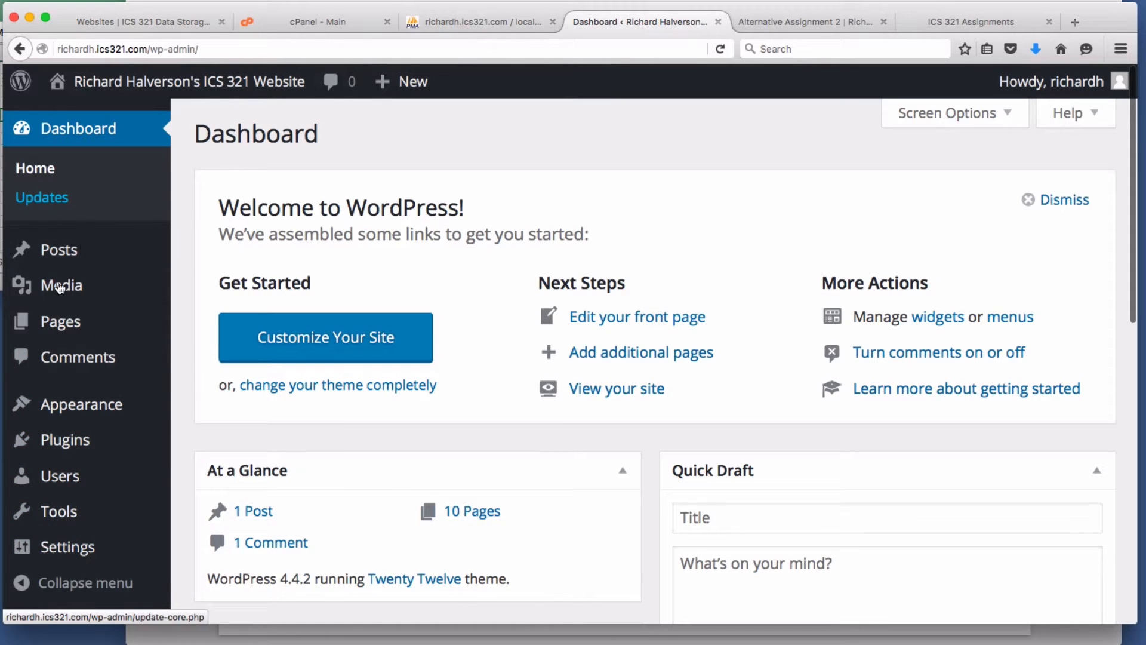
- In ABASE for MySQL settings, start entering rich321 as Database name 3
{"action": "mouse_move", "coordinate": [61, 548]}
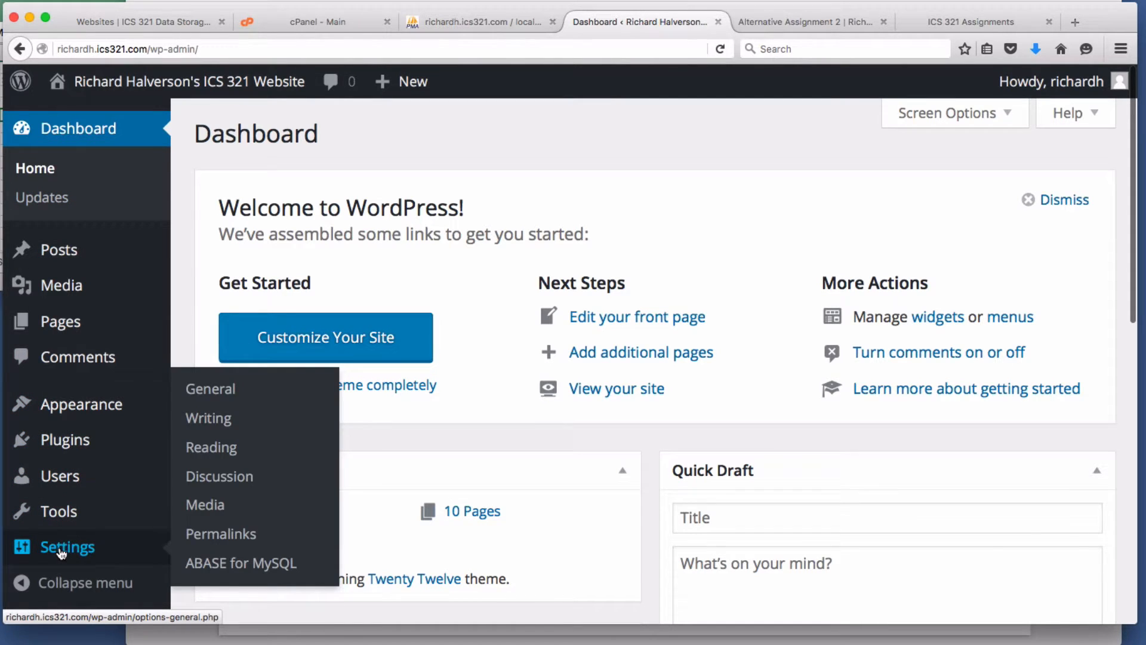
{"action": "left_click", "coordinate": [224, 564]}
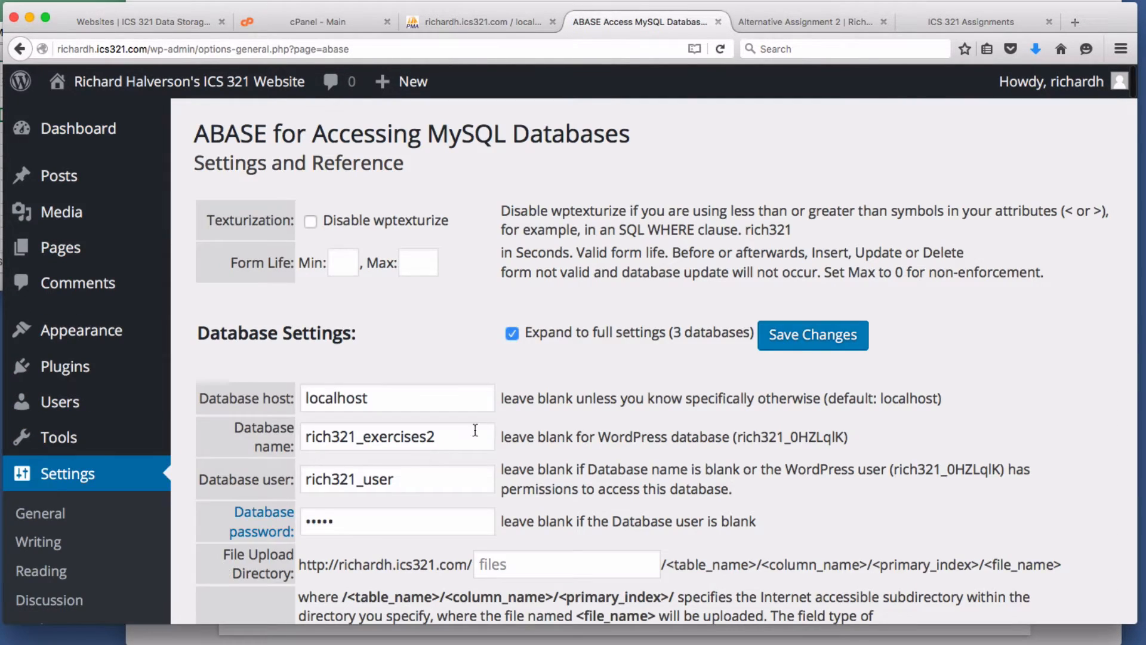
{"action": "scroll", "coordinate": [491, 425], "scroll_direction": "down", "scroll_amount": 10}
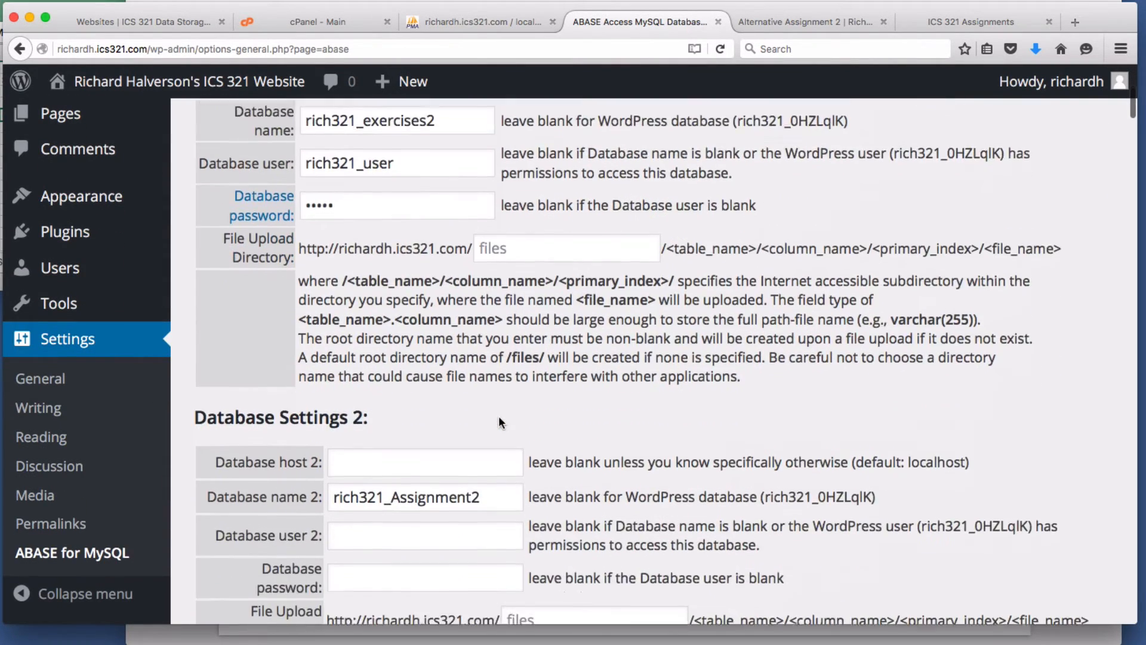
{"action": "scroll", "coordinate": [501, 407], "scroll_direction": "down", "scroll_amount": 1}
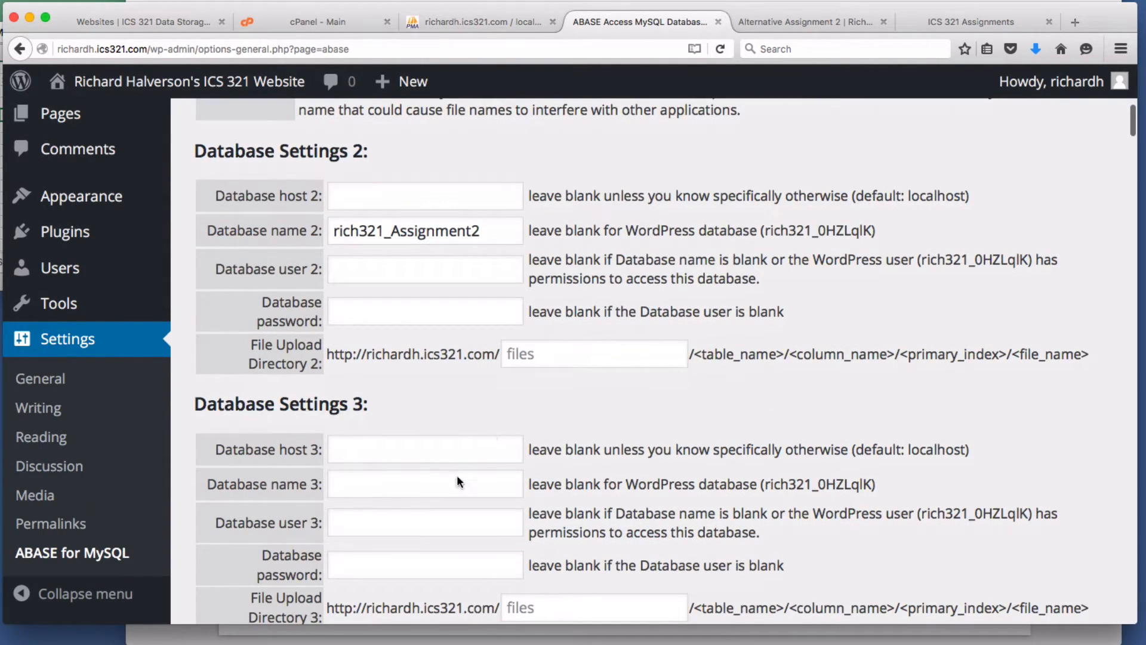
{"action": "left_click", "coordinate": [379, 488]}
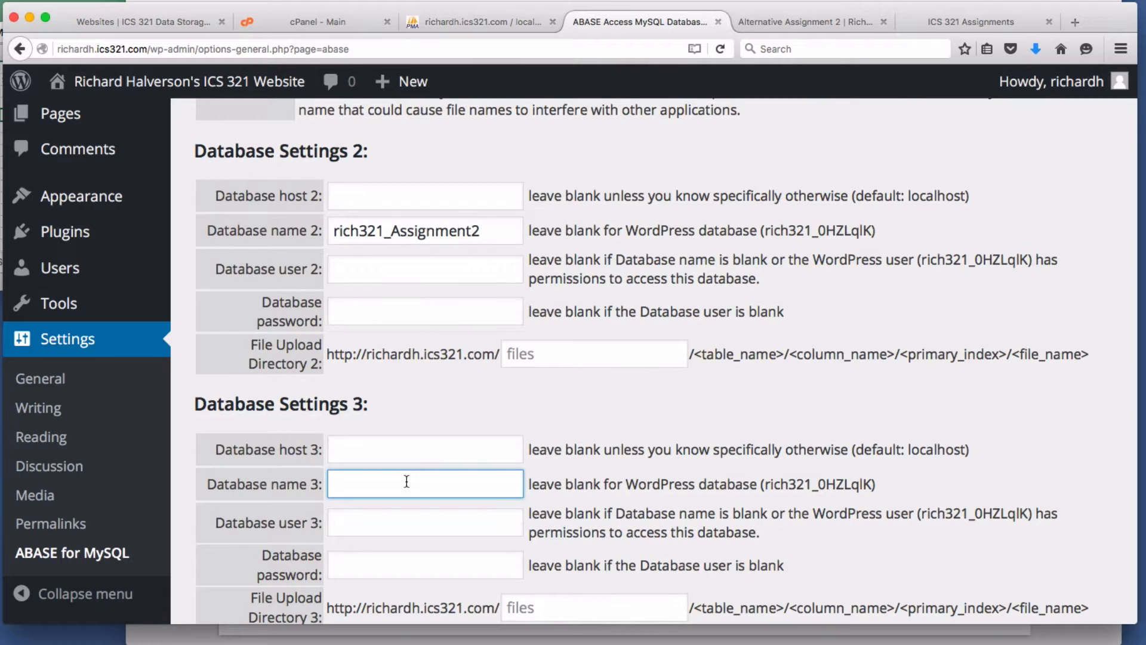
{"action": "type", "text": "rich321"}
{"action": "left_click_drag", "start_coordinate": [386, 232], "coordinate": [350, 231]}
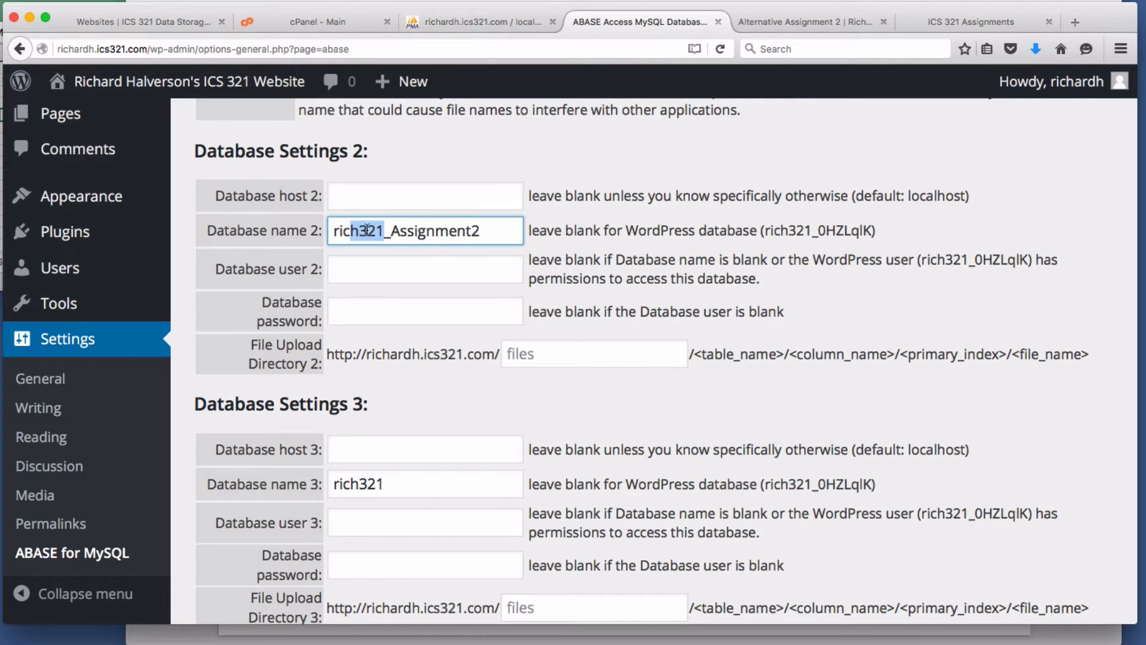
{"action": "left_click", "coordinate": [368, 230]}
{"action": "left_click", "coordinate": [768, 484]}
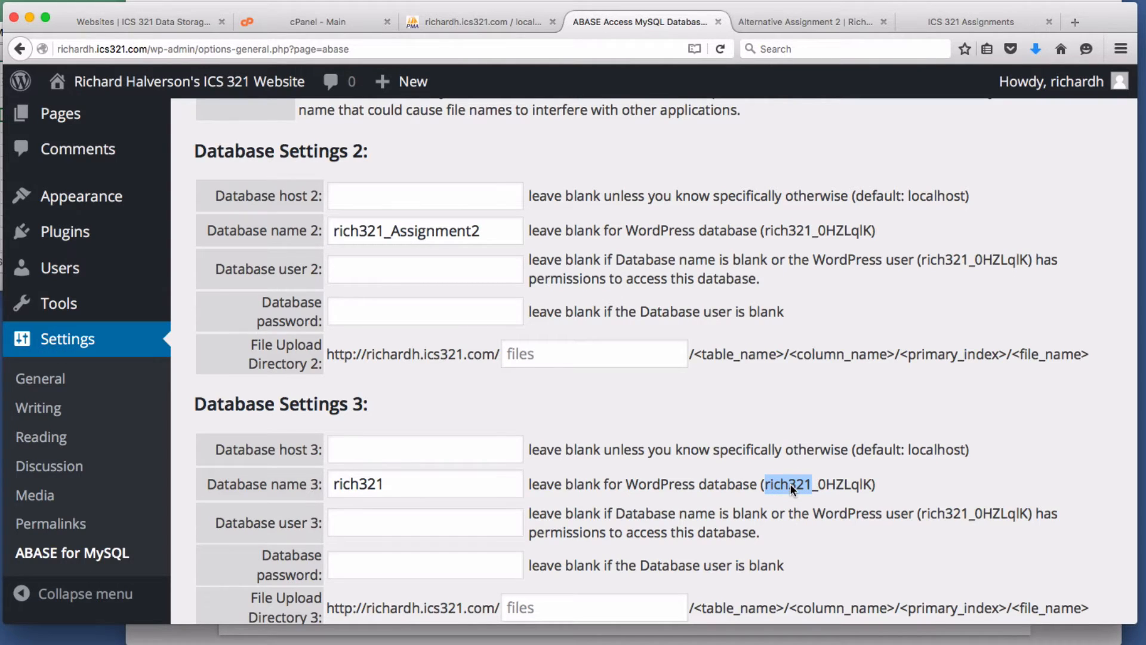
- Fill Database name 3 with the copied rich321 prefix plus _Alternative2
{"action": "right_click", "coordinate": [790, 483]}
{"action": "left_click", "coordinate": [806, 491]}
{"action": "left_click_drag", "start_coordinate": [385, 485], "coordinate": [308, 481]}
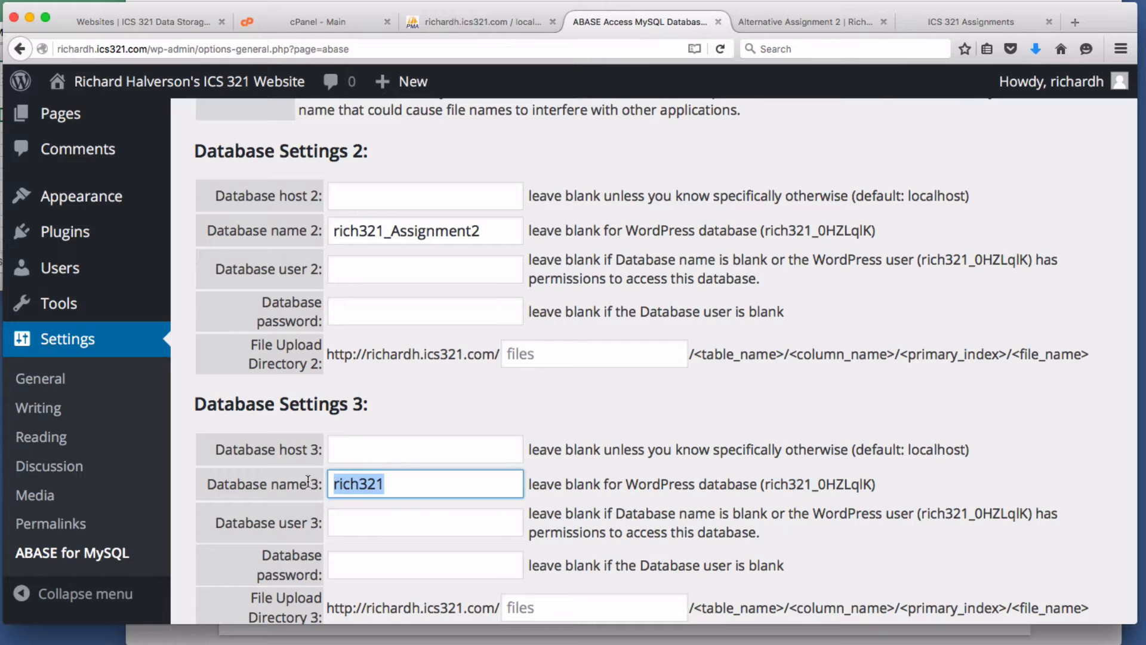
{"action": "right_click", "coordinate": [358, 481]}
{"action": "left_click", "coordinate": [382, 540]}
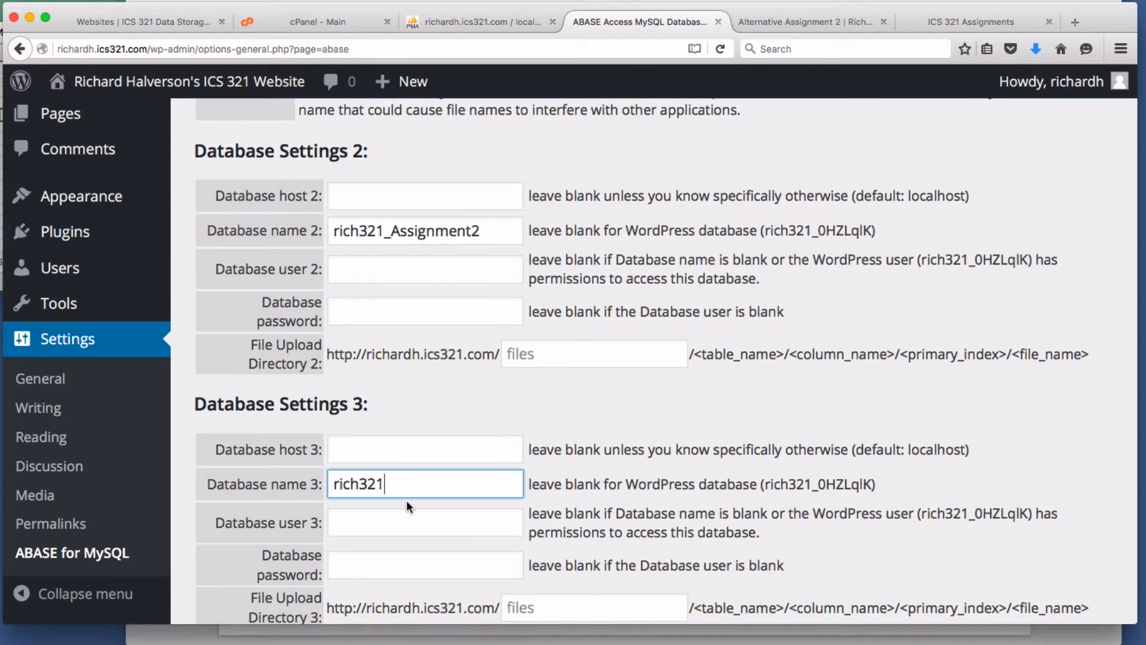
{"action": "type", "text": "_Alternative"}
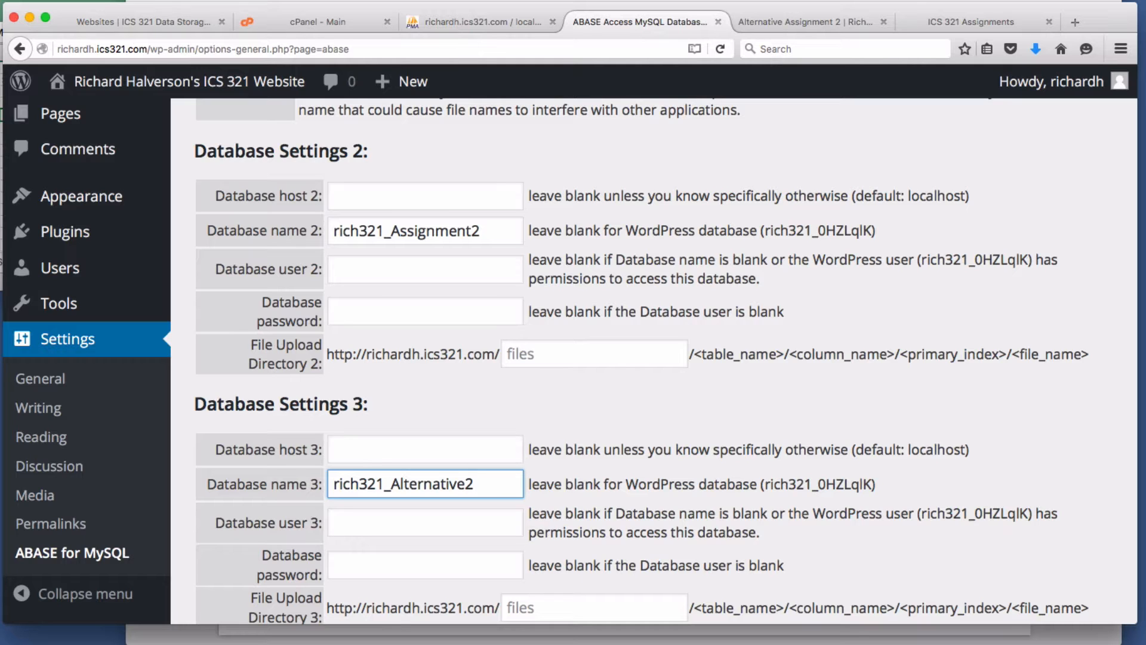
{"action": "type", "text": "2"}
- Confirm the database name in phpMyAdmin, then save the ABASE settings
{"action": "left_click", "coordinate": [504, 14]}
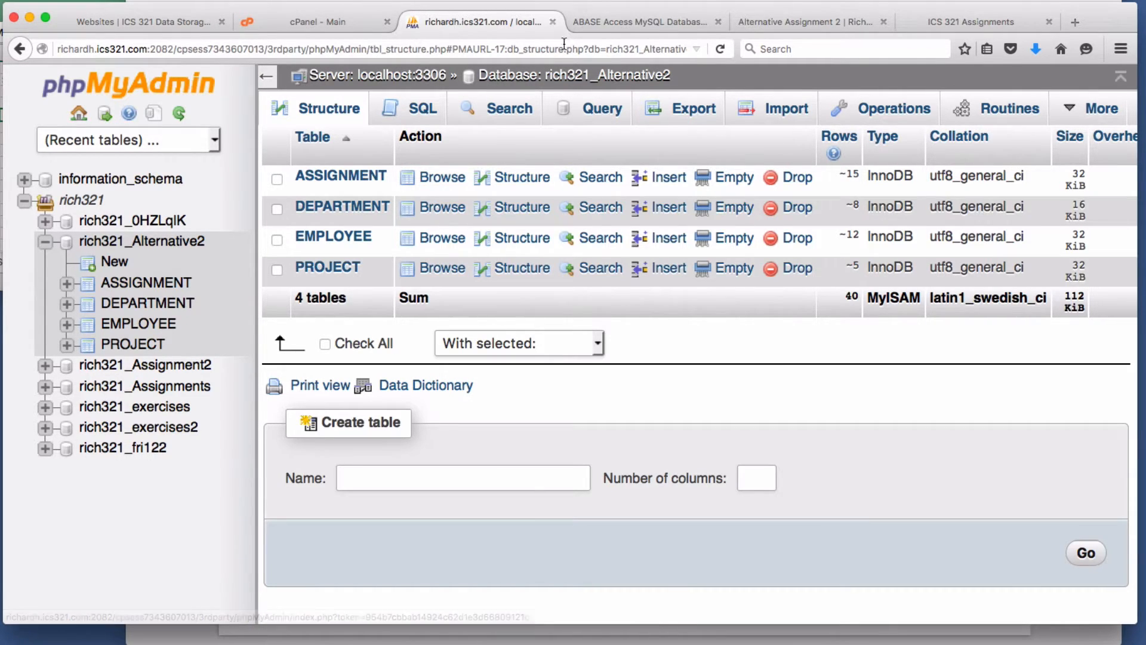
{"action": "left_click", "coordinate": [655, 20]}
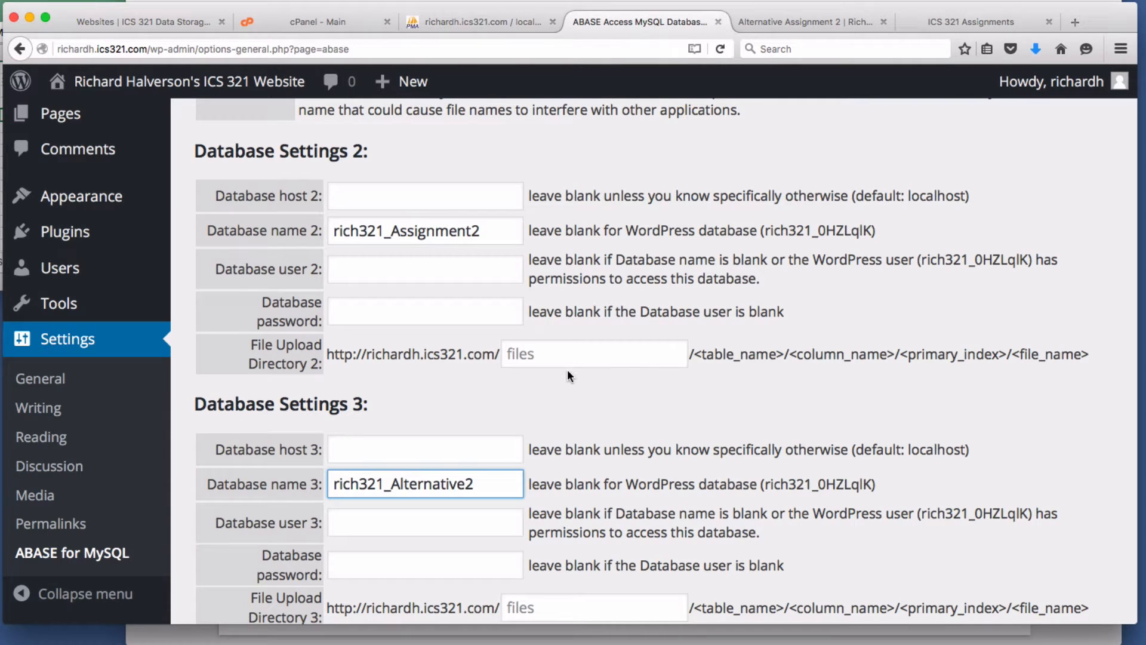
{"action": "scroll", "coordinate": [567, 370], "scroll_direction": "down", "scroll_amount": 5}
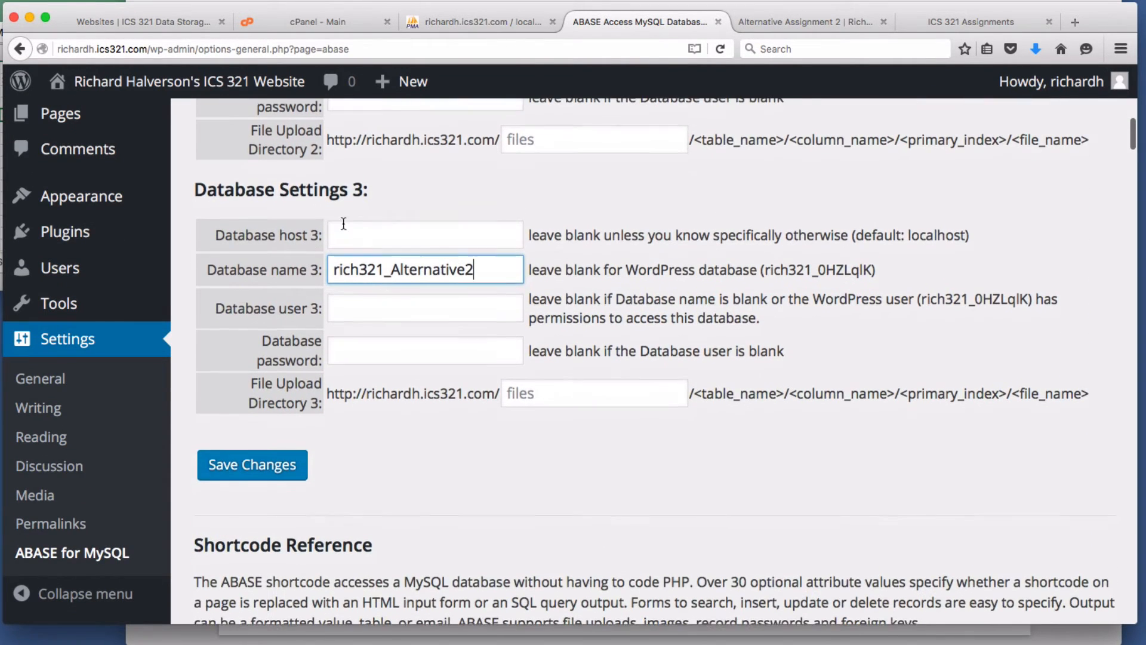
{"action": "left_click", "coordinate": [256, 471]}
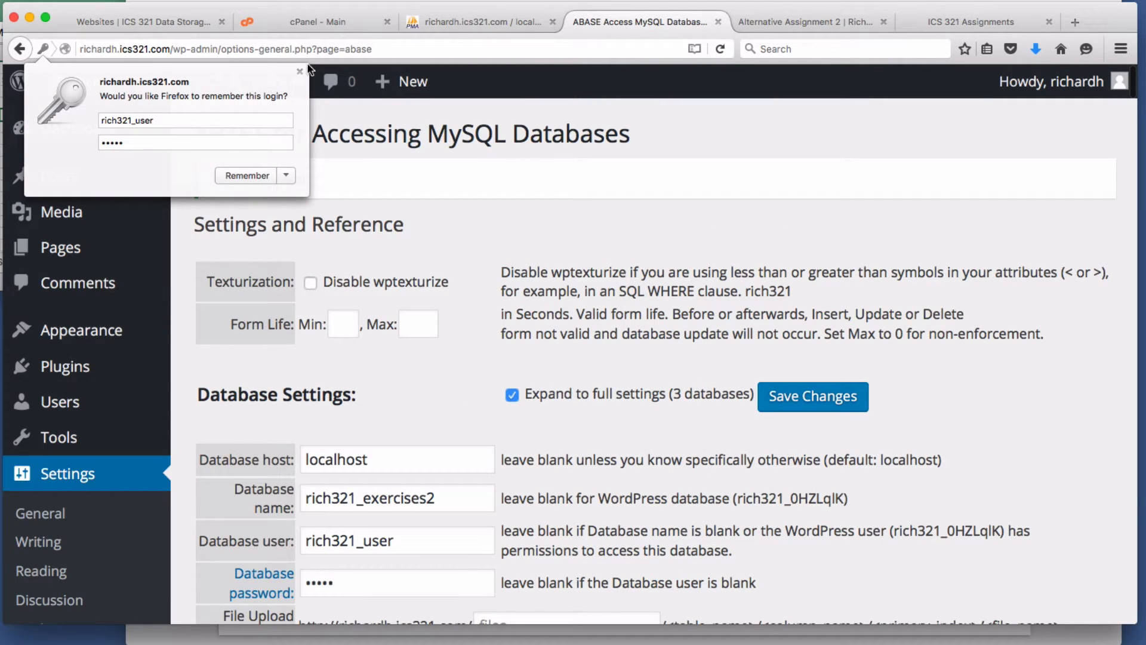
- Open the live Alternative Assignment 2 page, scroll through its queries, then edit it
{"action": "left_click", "coordinate": [299, 71]}
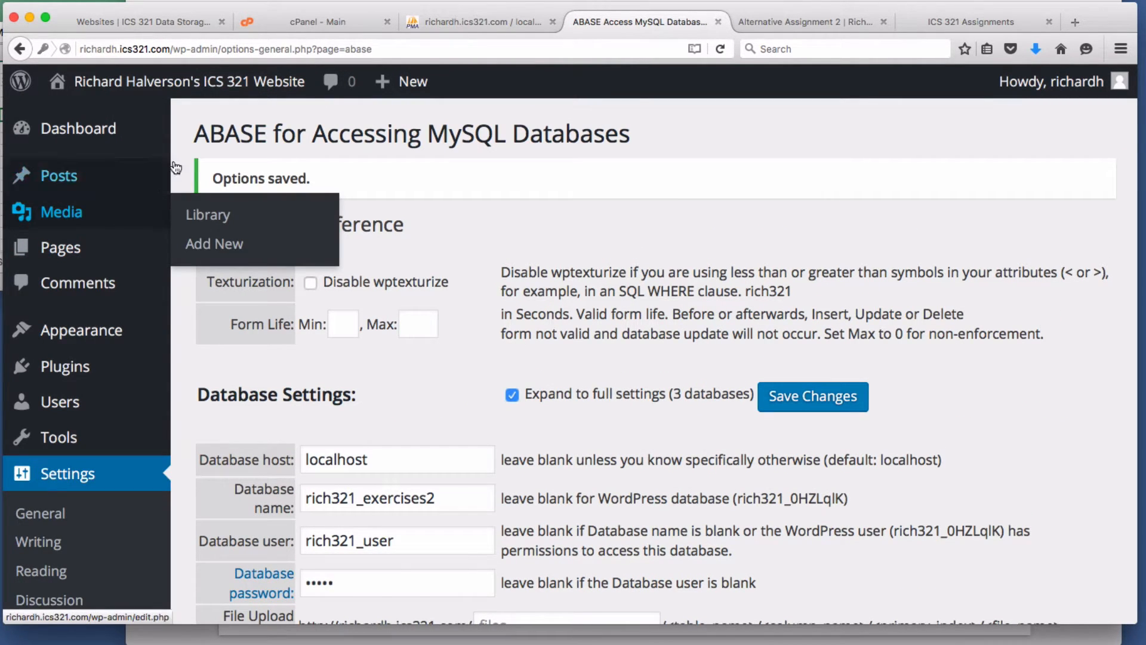
{"action": "left_click", "coordinate": [205, 88]}
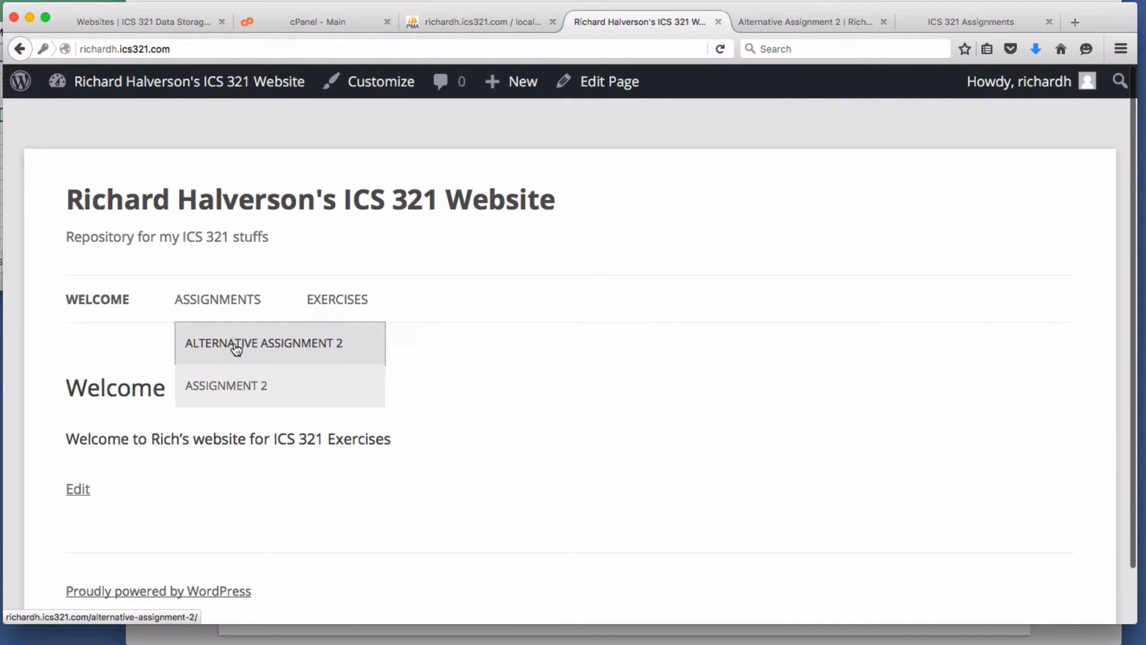
{"action": "left_click", "coordinate": [238, 343]}
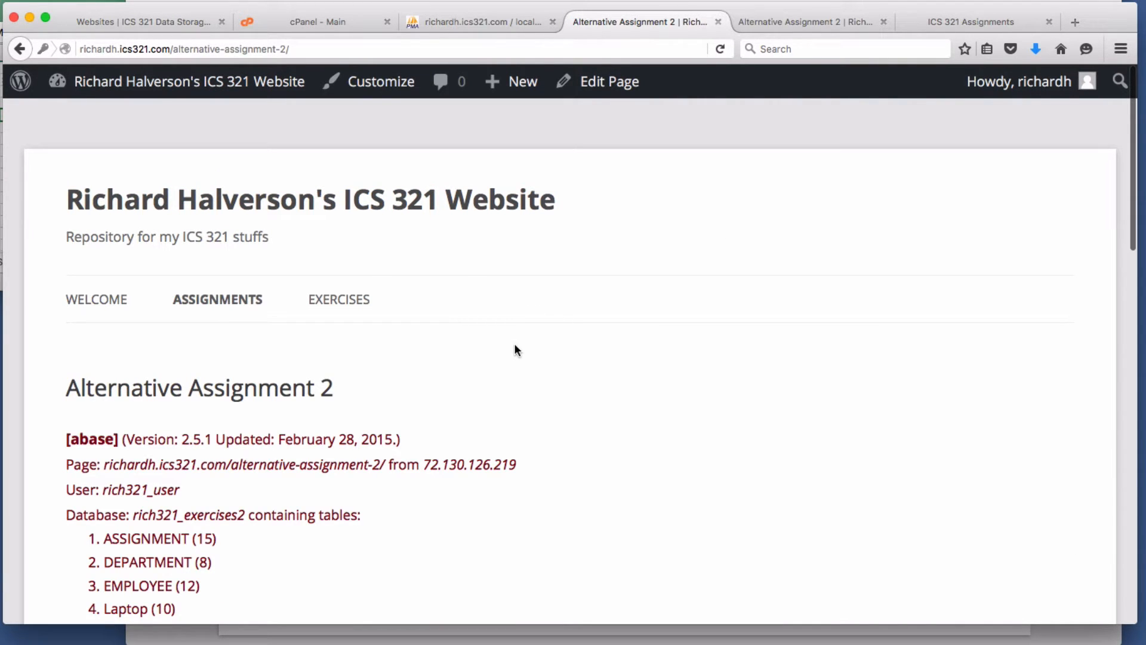
{"action": "scroll", "coordinate": [517, 349], "scroll_direction": "down", "scroll_amount": 6}
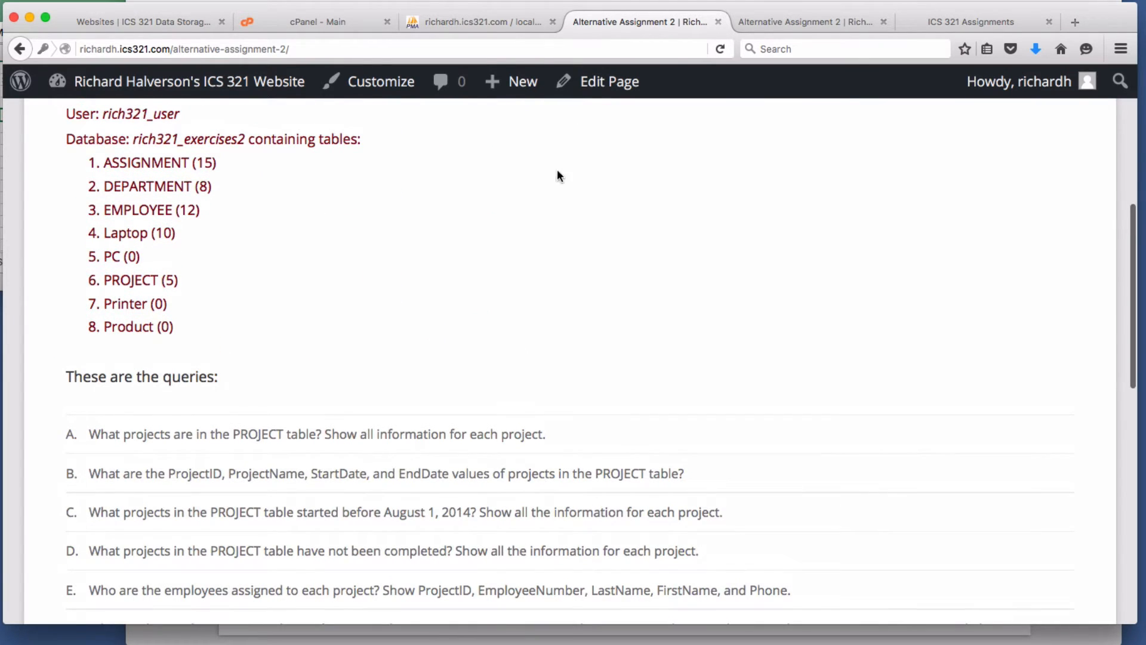
{"action": "left_click", "coordinate": [599, 94]}
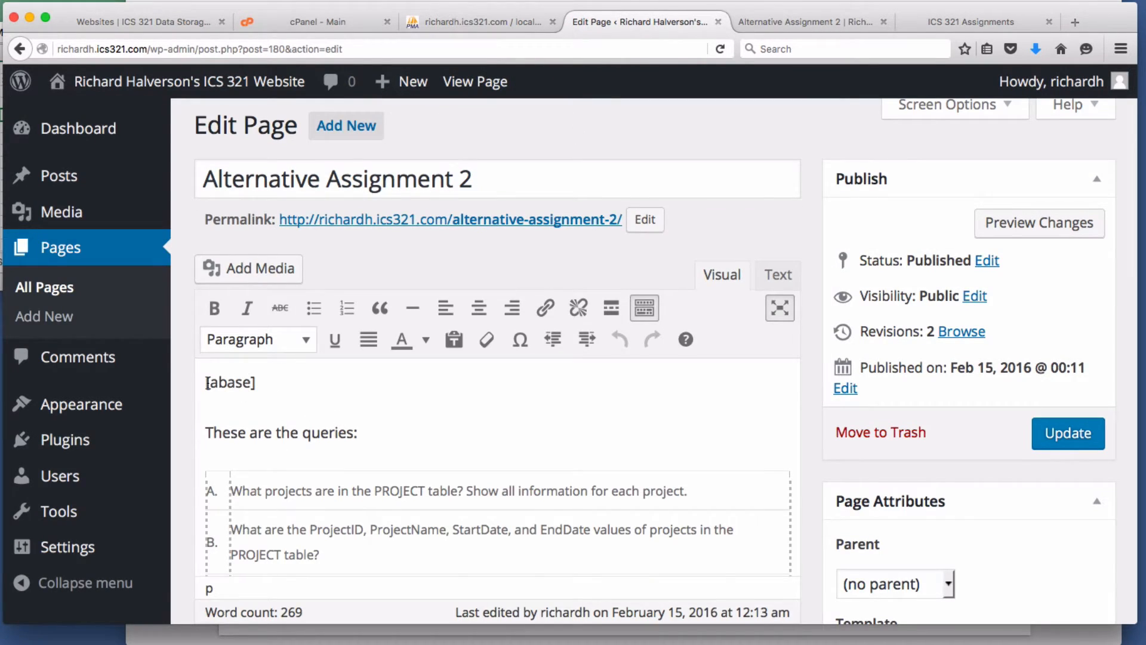
- Extend the shortcode to [abase db=3][abase] and update the page
{"action": "left_click", "coordinate": [209, 384]}
{"action": "left_click", "coordinate": [253, 384]}
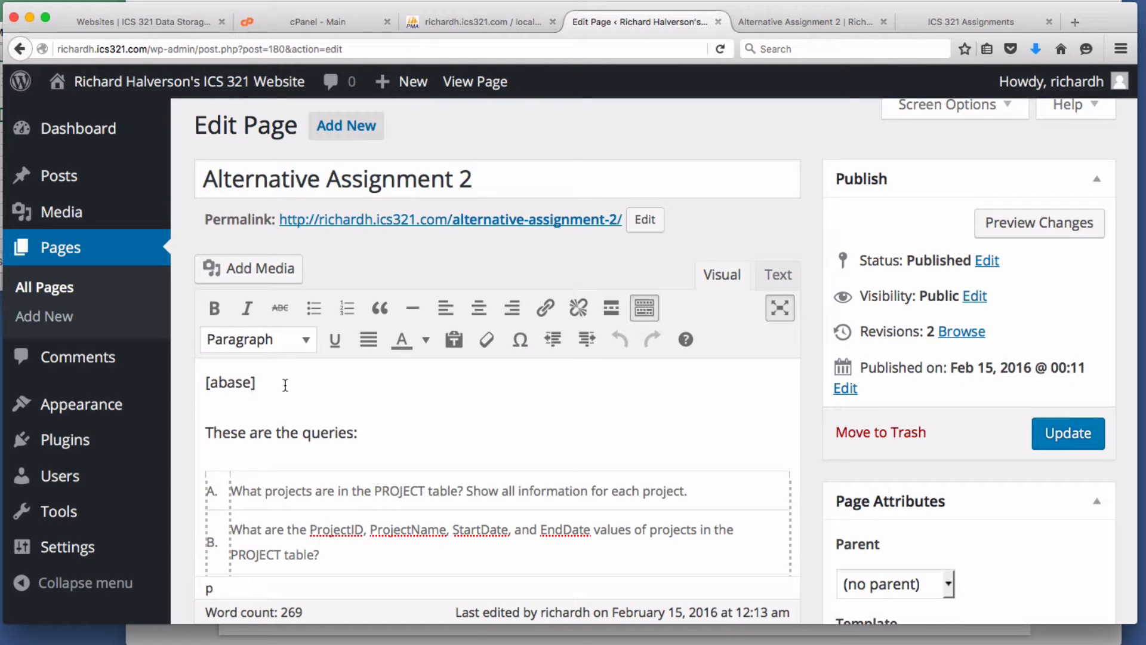
{"action": "type", "text": "db="}
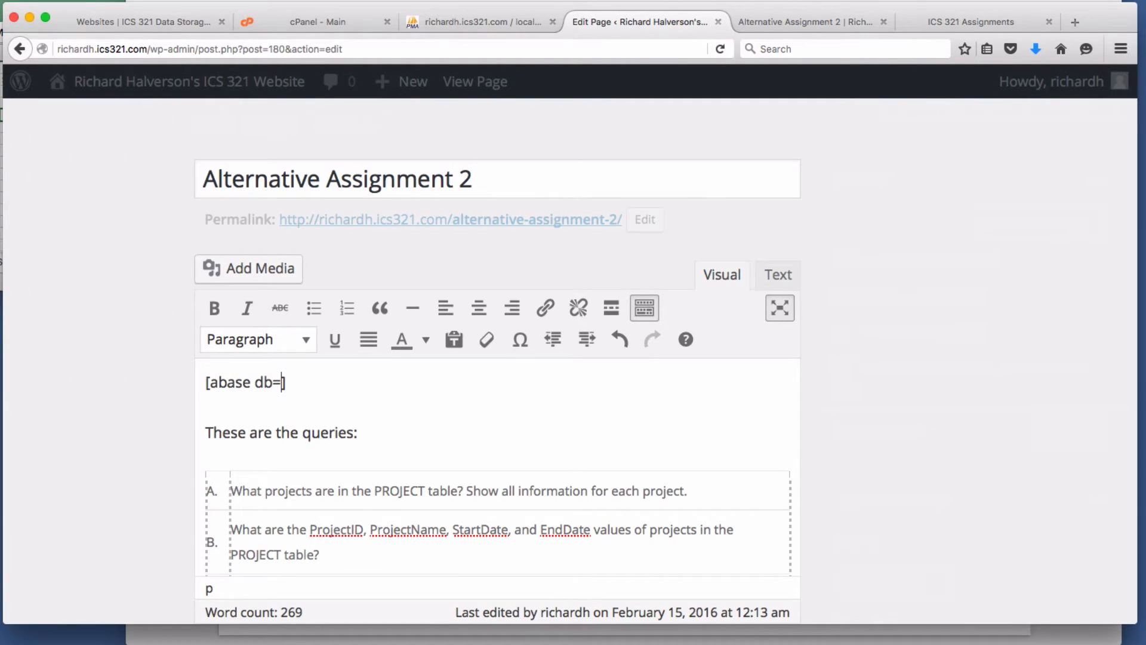
{"action": "type", "text": "3][abase]"}
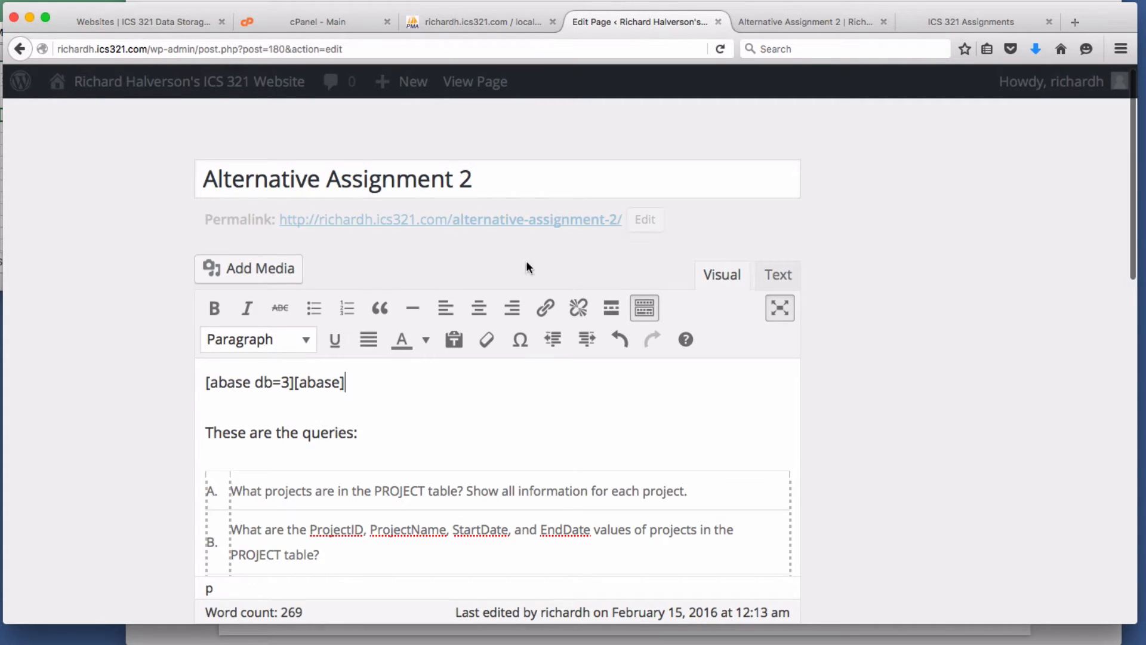
{"action": "left_click", "coordinate": [1065, 440]}
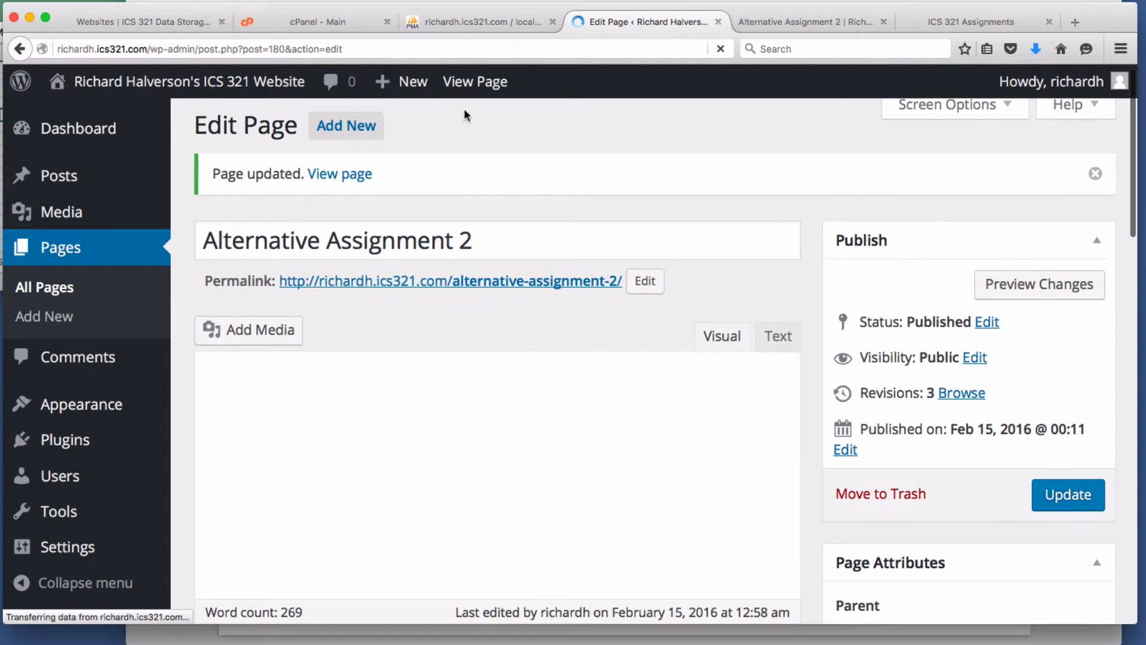
{"action": "left_click", "coordinate": [474, 82]}
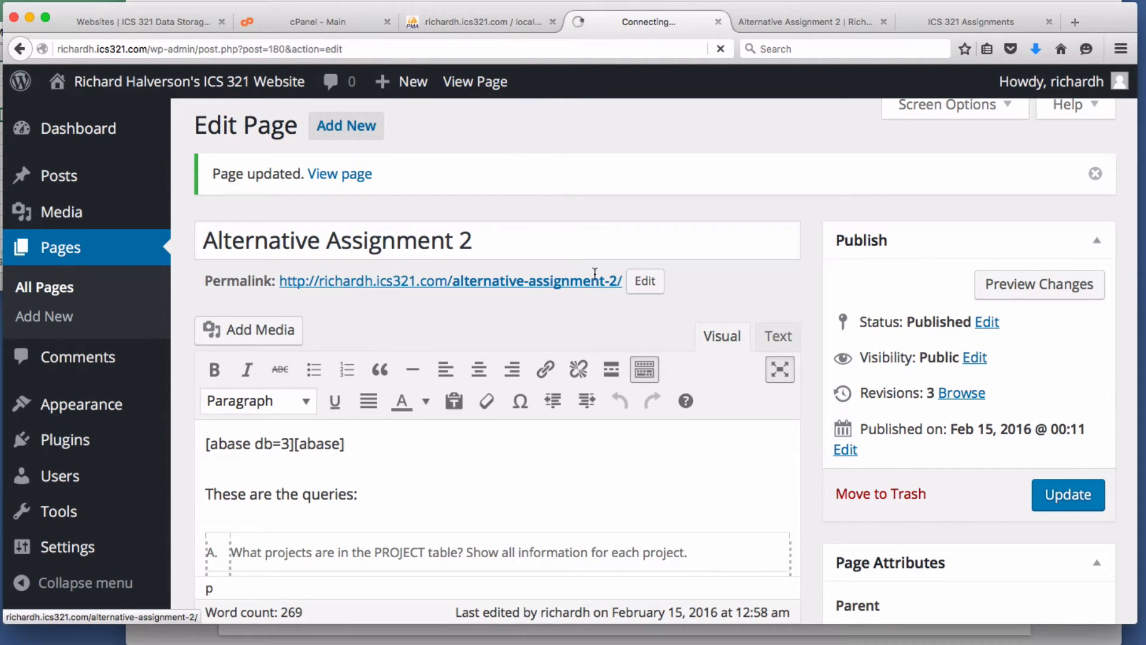
{"action": "scroll", "coordinate": [572, 345], "scroll_direction": "down", "scroll_amount": 5}
{"action": "scroll", "coordinate": [572, 351], "scroll_direction": "down", "scroll_amount": 1}
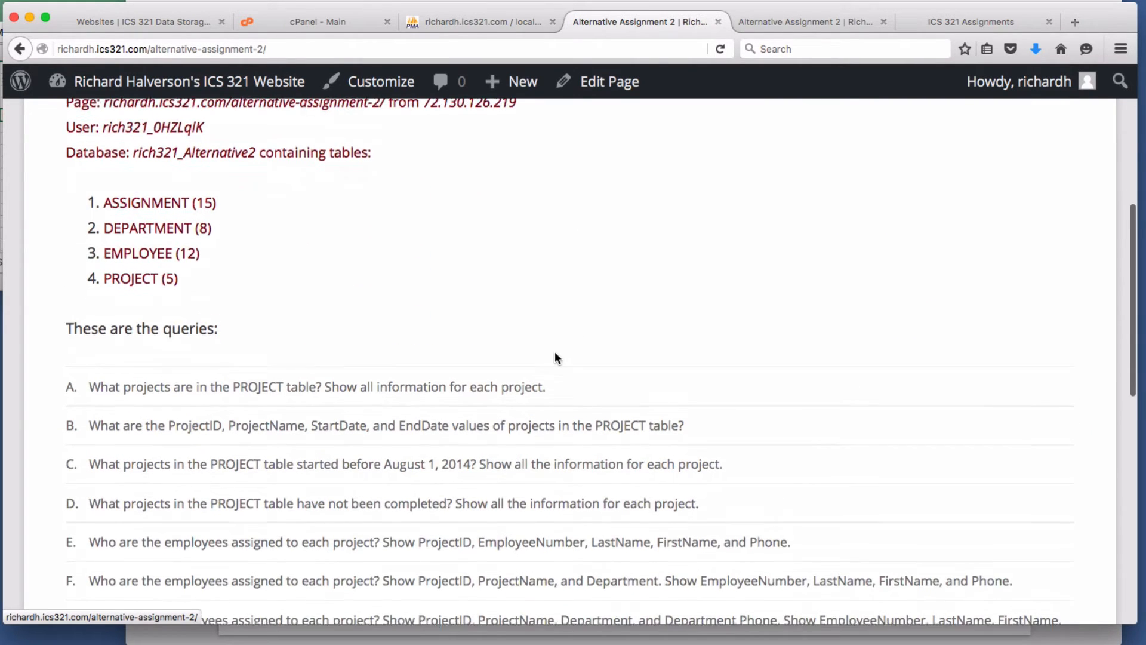
{"action": "scroll", "coordinate": [555, 356], "scroll_direction": "up", "scroll_amount": 2}
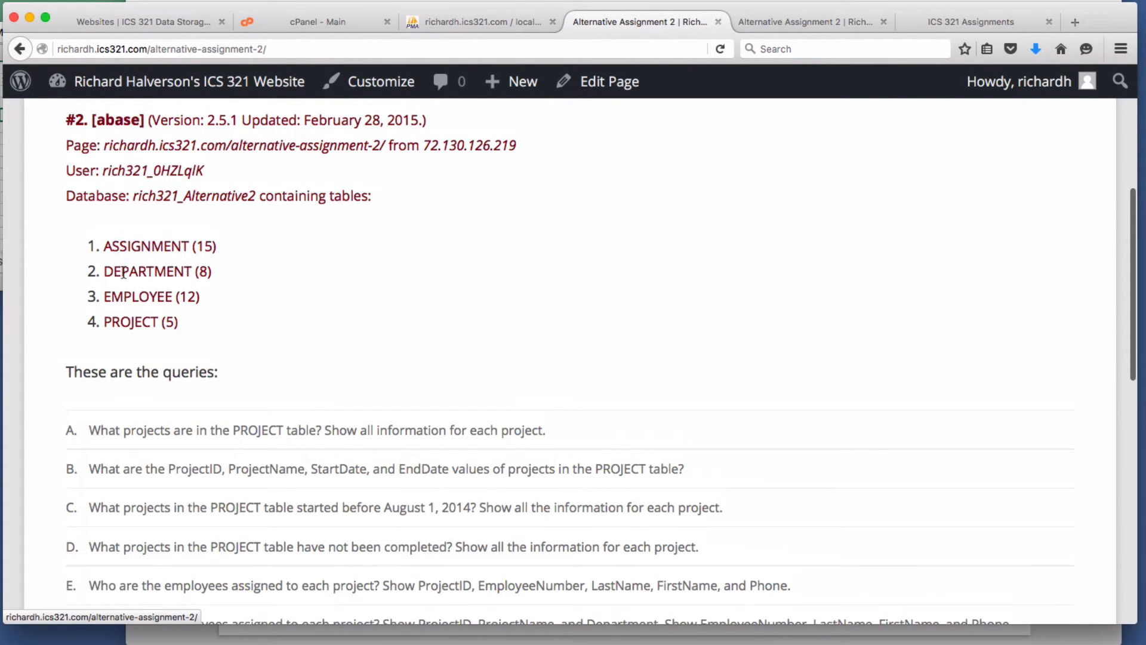
{"action": "scroll", "coordinate": [396, 319], "scroll_direction": "up", "scroll_amount": 3}
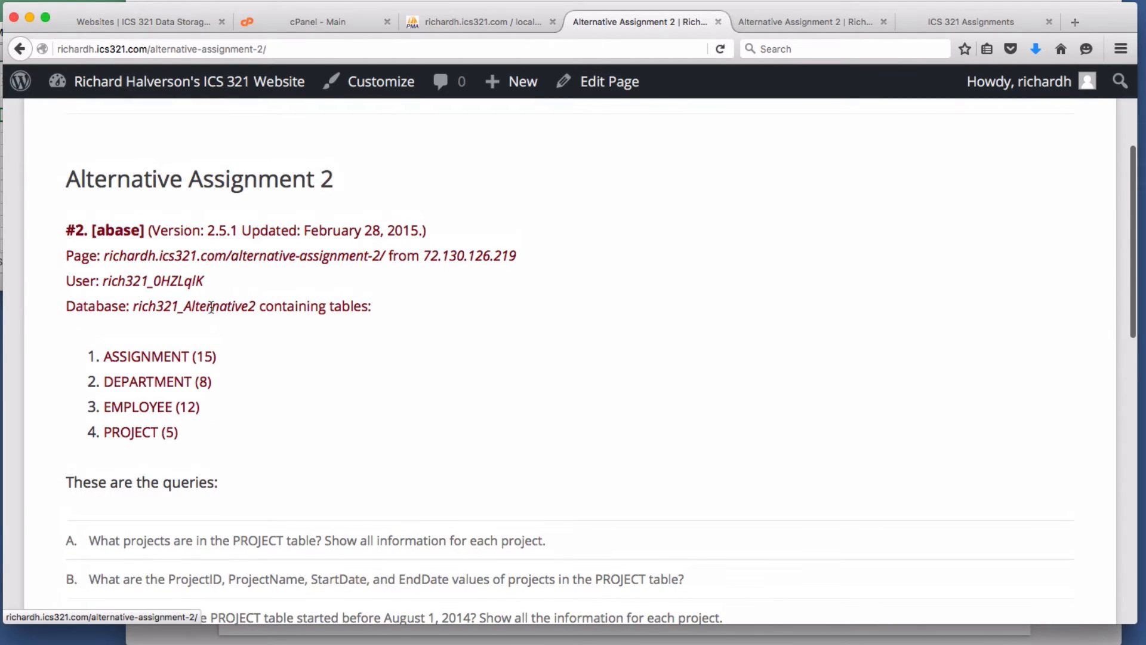
{"action": "scroll", "coordinate": [388, 382], "scroll_direction": "down", "scroll_amount": 3}
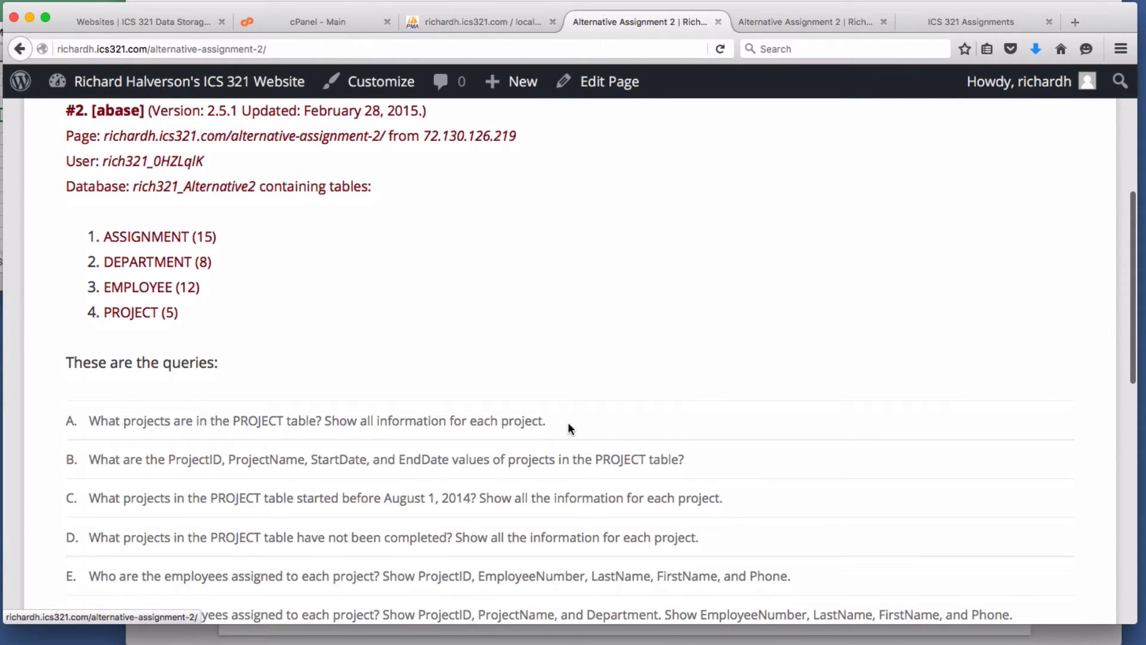
{"action": "scroll", "coordinate": [558, 413], "scroll_direction": "up", "scroll_amount": 1}
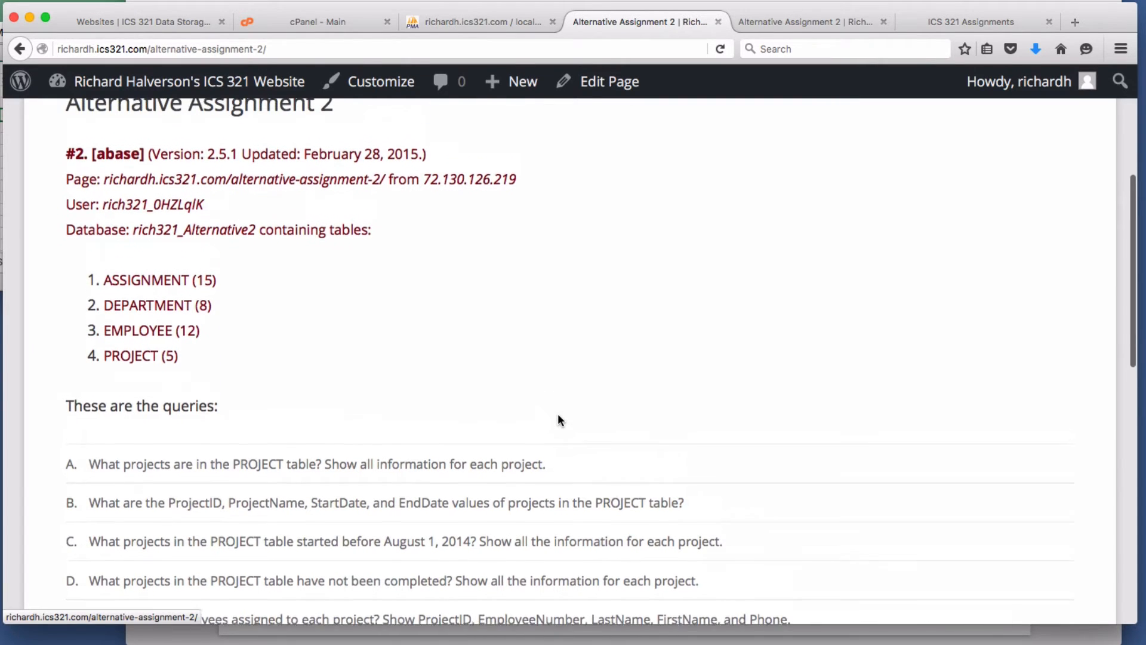
{"action": "scroll", "coordinate": [559, 410], "scroll_direction": "down", "scroll_amount": 1}
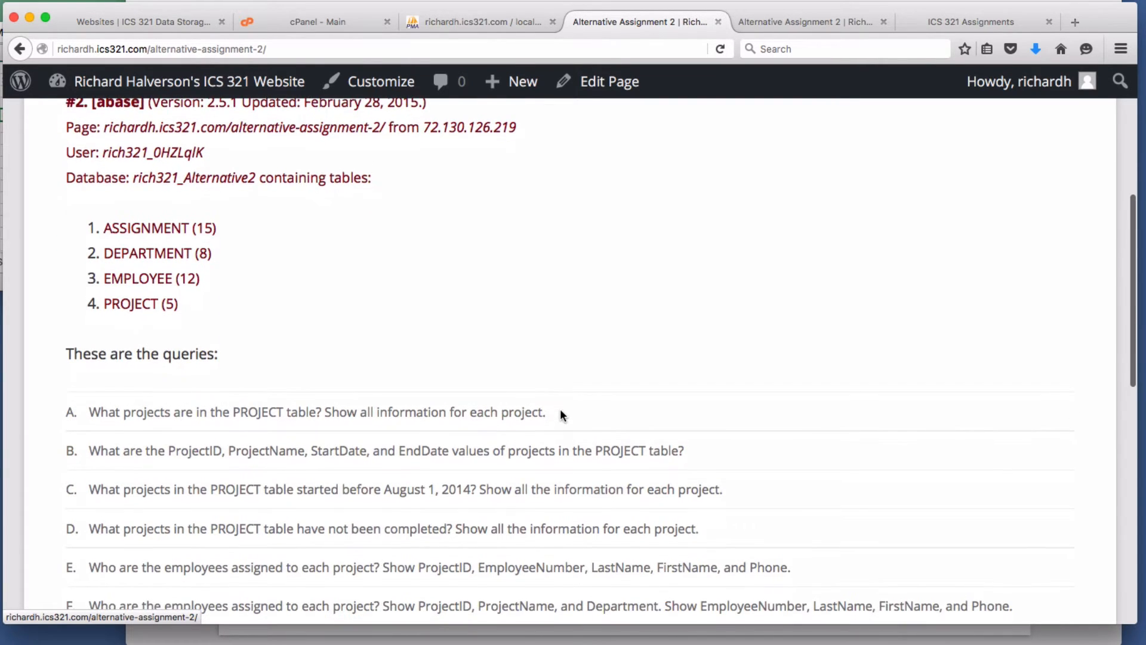
{"action": "left_click", "coordinate": [609, 82]}
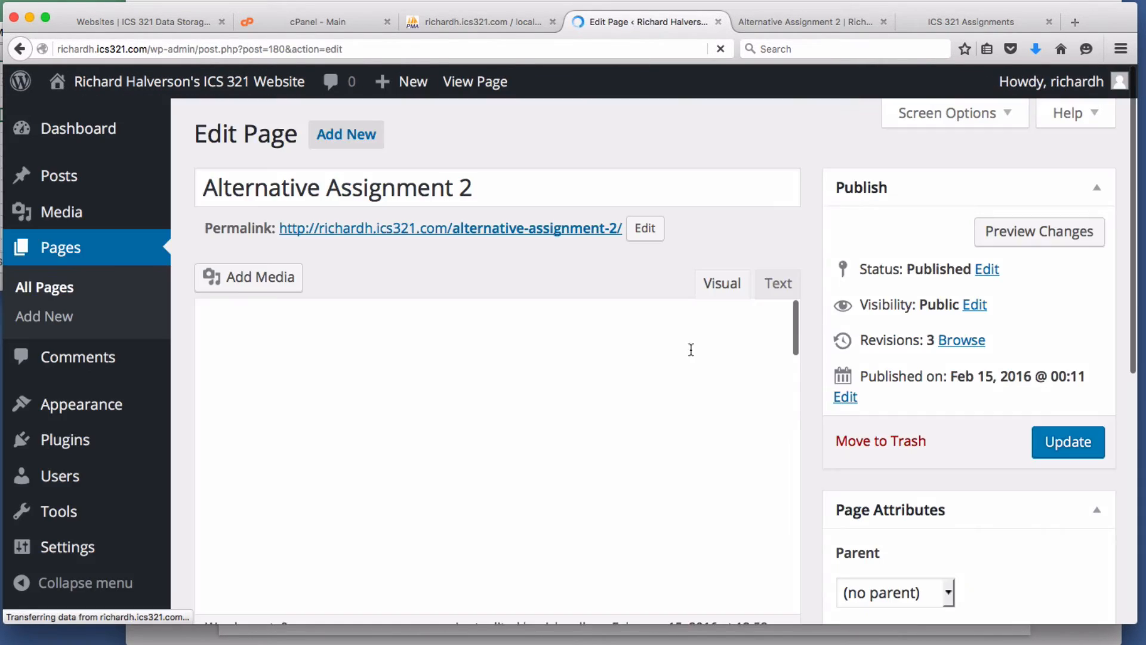
{"action": "scroll", "coordinate": [649, 417], "scroll_direction": "down", "scroll_amount": 3}
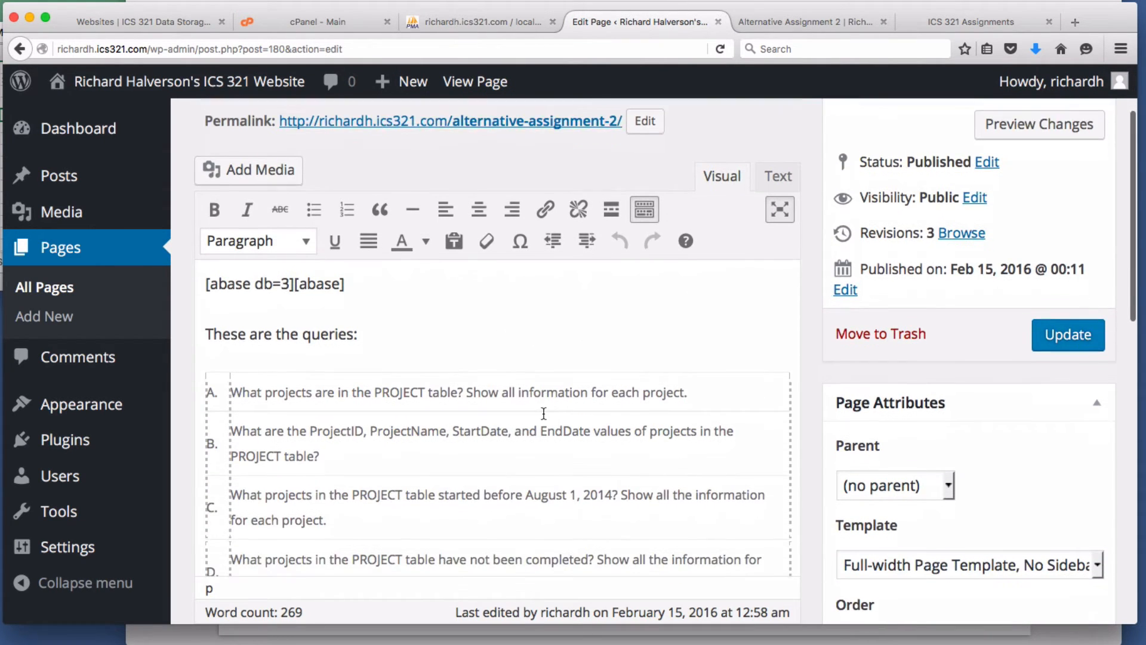
{"action": "left_click", "coordinate": [736, 361]}
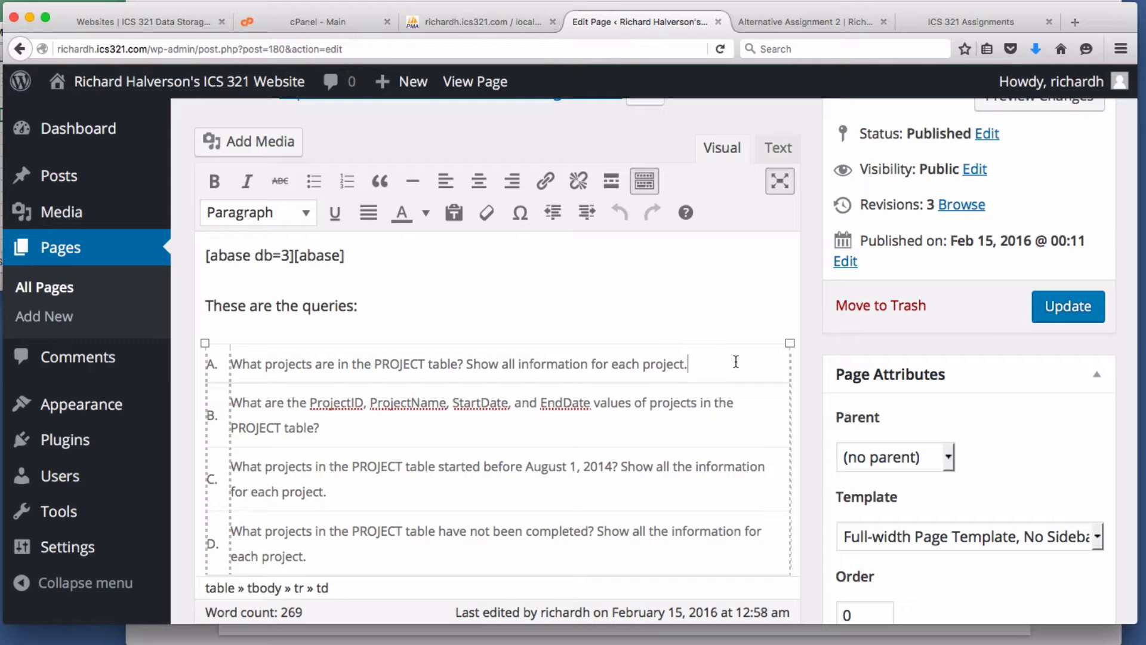
- On a new line under query A, type [abase echo=blue sql="SELECT * FROM PROJECT"]
{"action": "key", "text": "Return"}
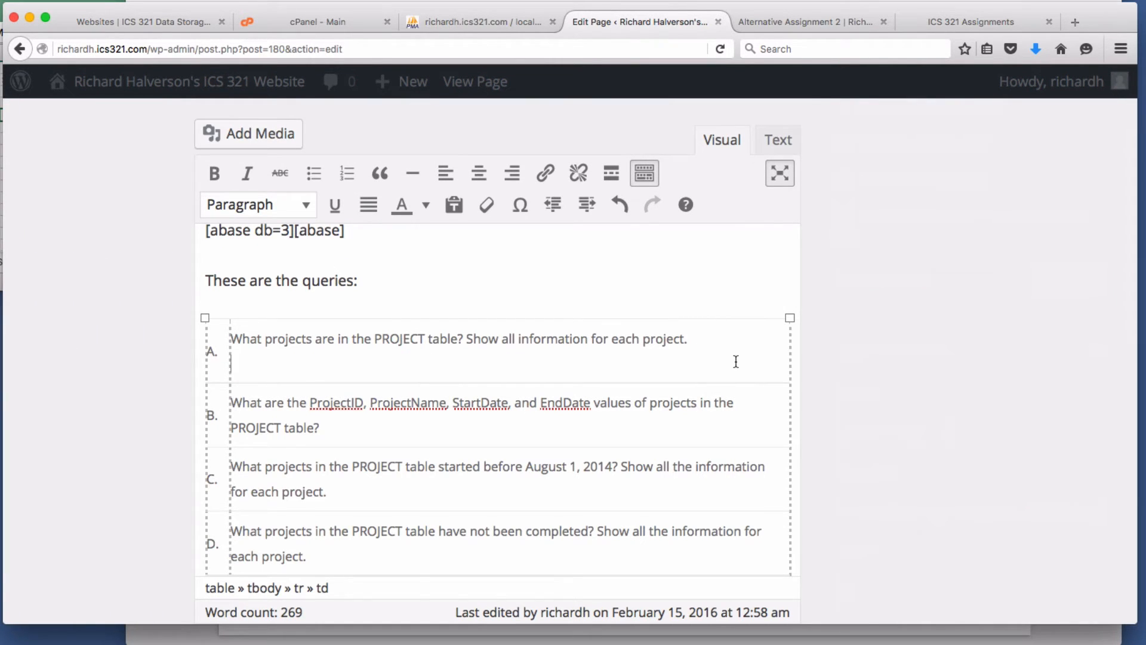
{"action": "type", "text": "[abase echo=blue"}
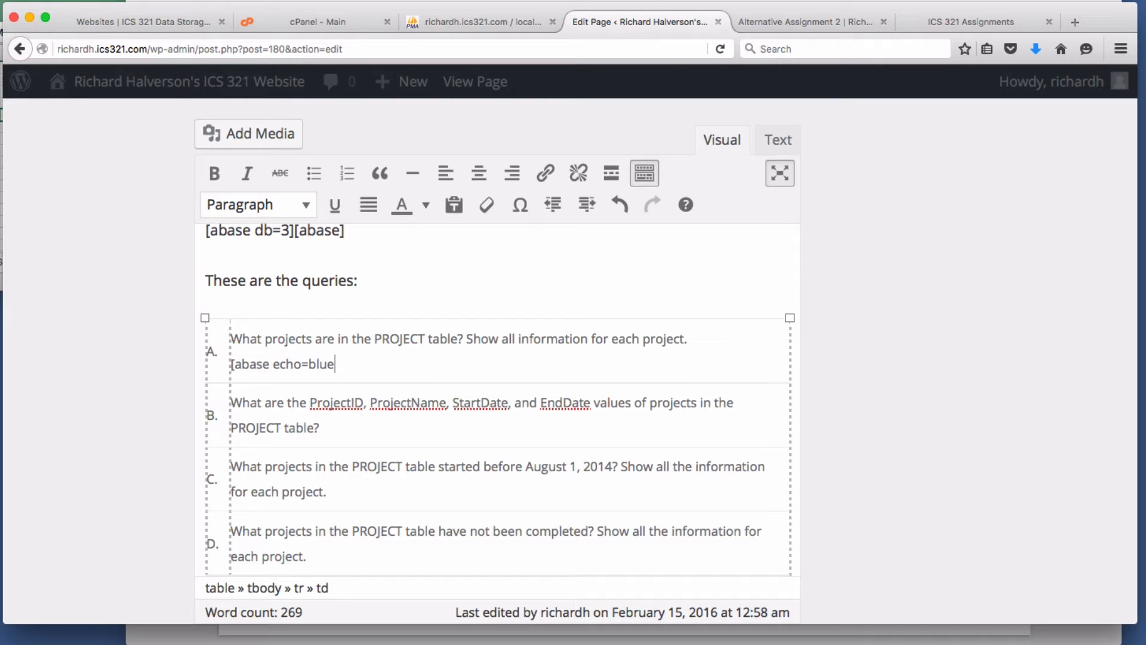
{"action": "type", "text": " sql=\"SELECT * FROM PROJECT"}
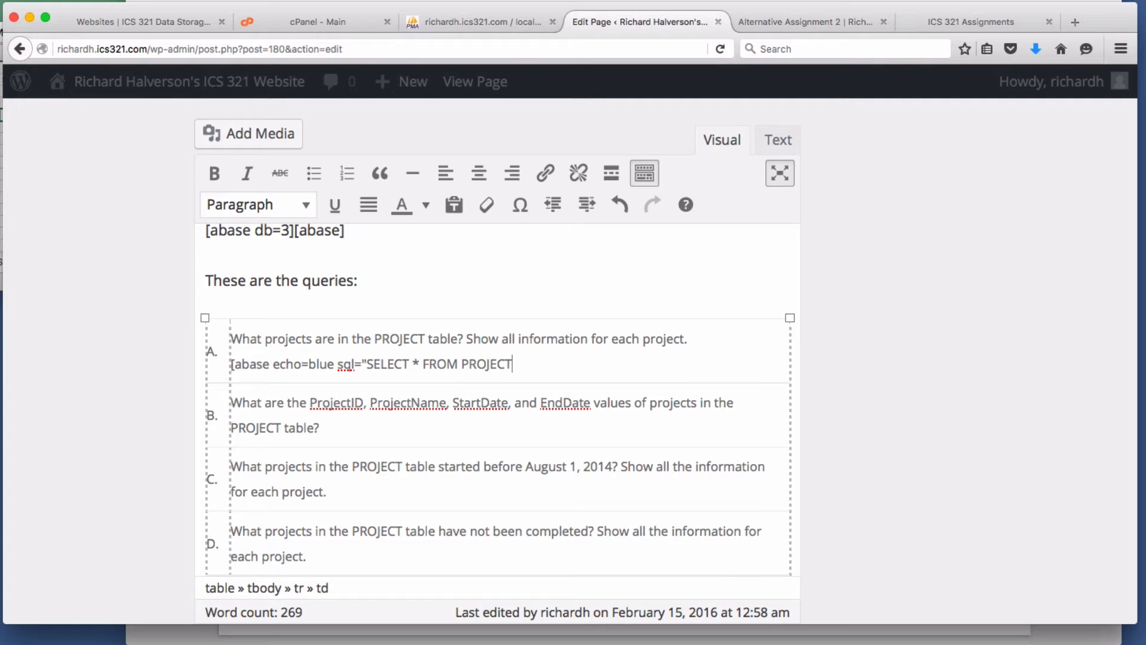
{"action": "type", "text": "\"]"}
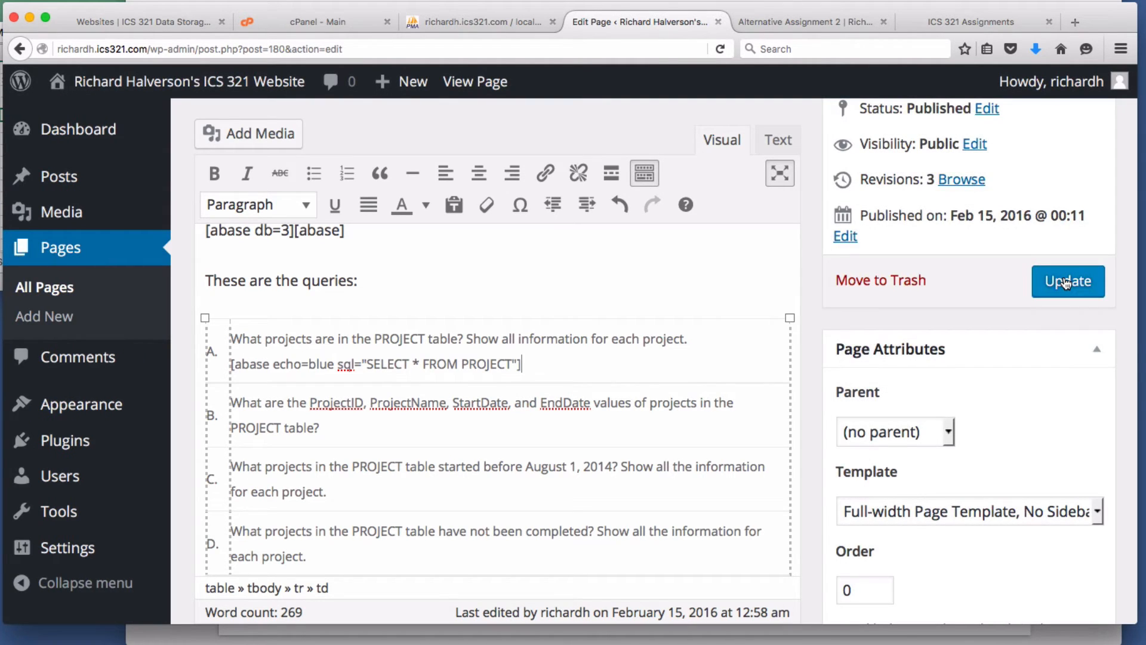
- Update the page and view it live, scrolling to query A's five-row PROJECT table
{"action": "left_click", "coordinate": [1066, 280]}
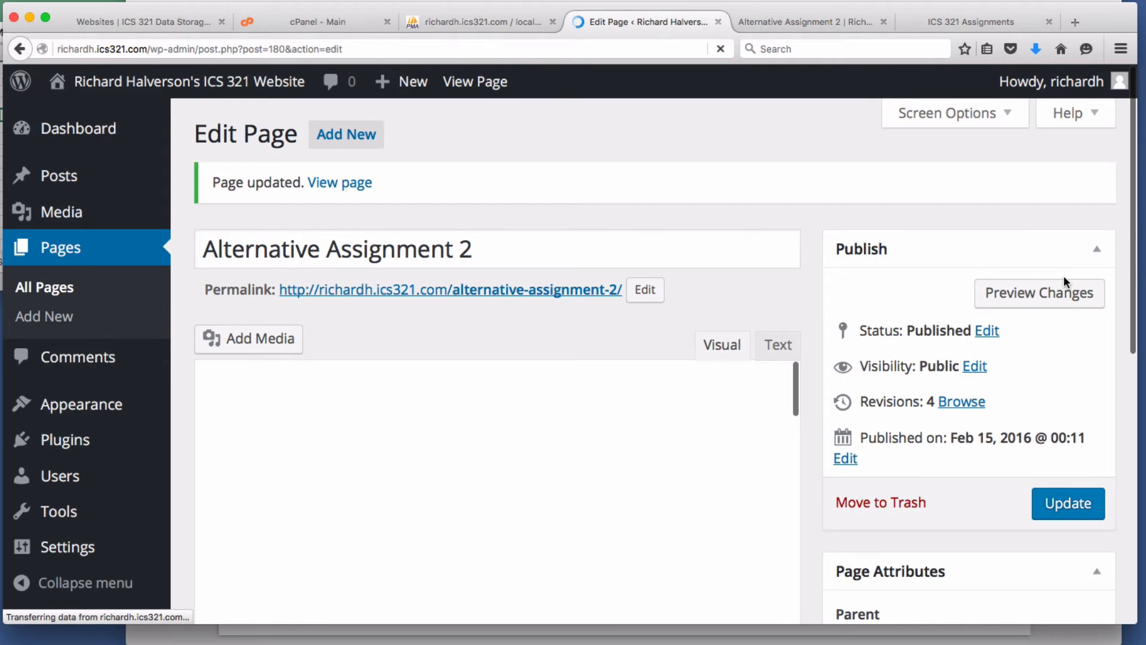
{"action": "scroll", "coordinate": [595, 324], "scroll_direction": "down", "scroll_amount": 3}
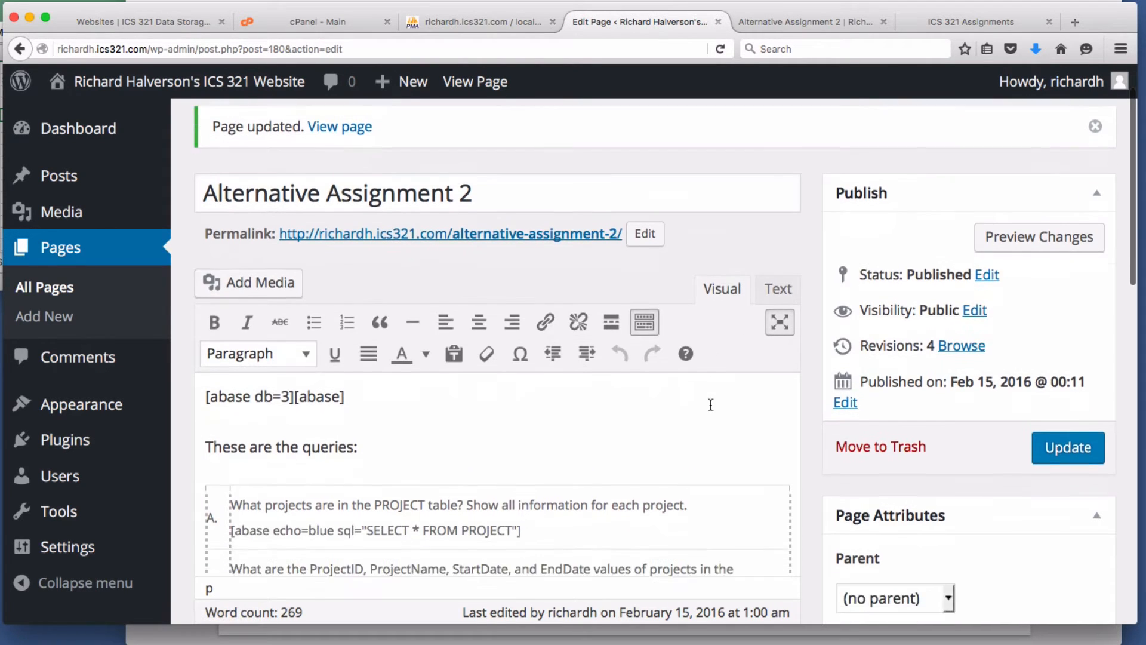
{"action": "left_click", "coordinate": [475, 81]}
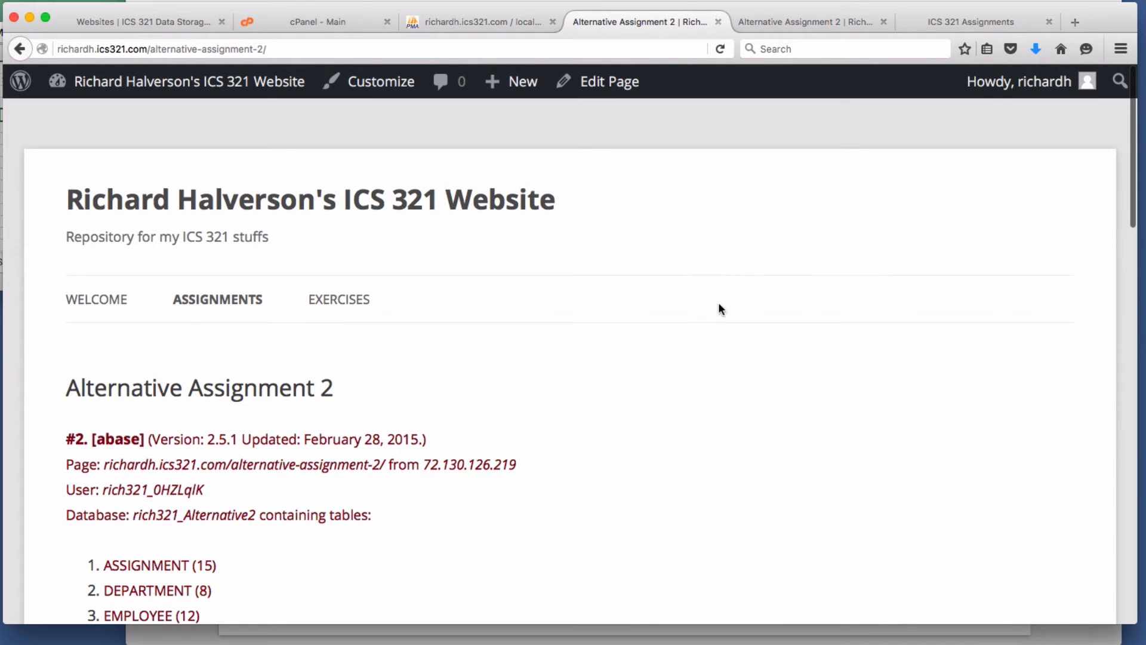
{"action": "scroll", "coordinate": [710, 320], "scroll_direction": "down", "scroll_amount": 7}
{"action": "scroll", "coordinate": [714, 322], "scroll_direction": "down", "scroll_amount": 1}
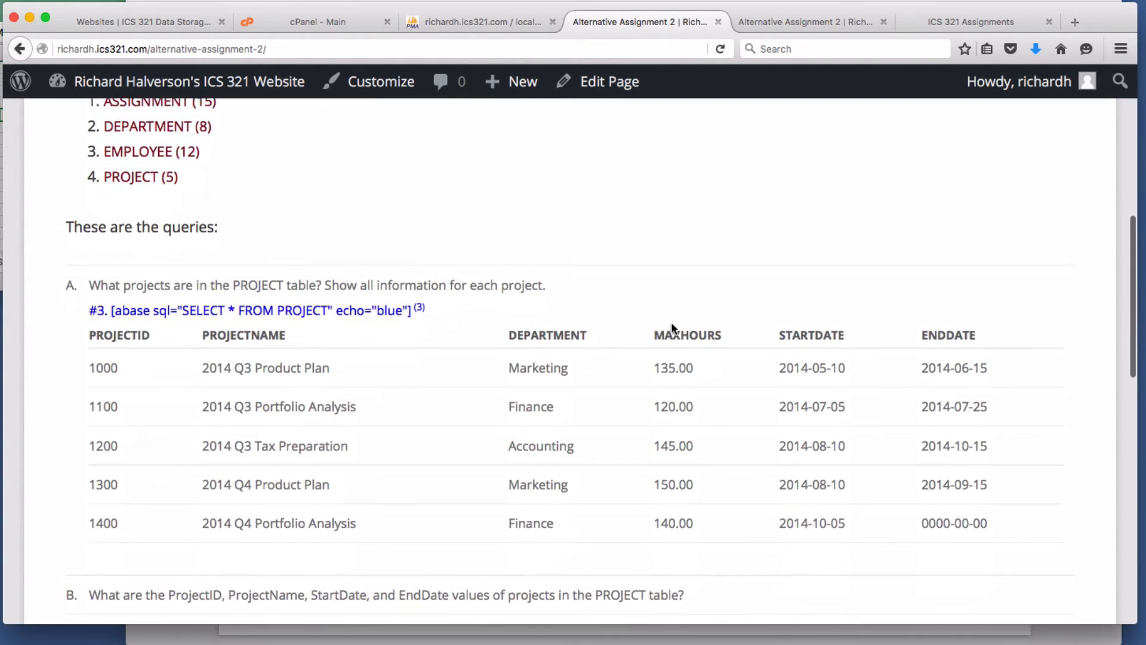
- Inspect the quotes around the echoed SQL query, then return to the Dashboard
{"action": "left_click_drag", "start_coordinate": [186, 300], "coordinate": [330, 300]}
{"action": "left_click", "coordinate": [400, 333]}
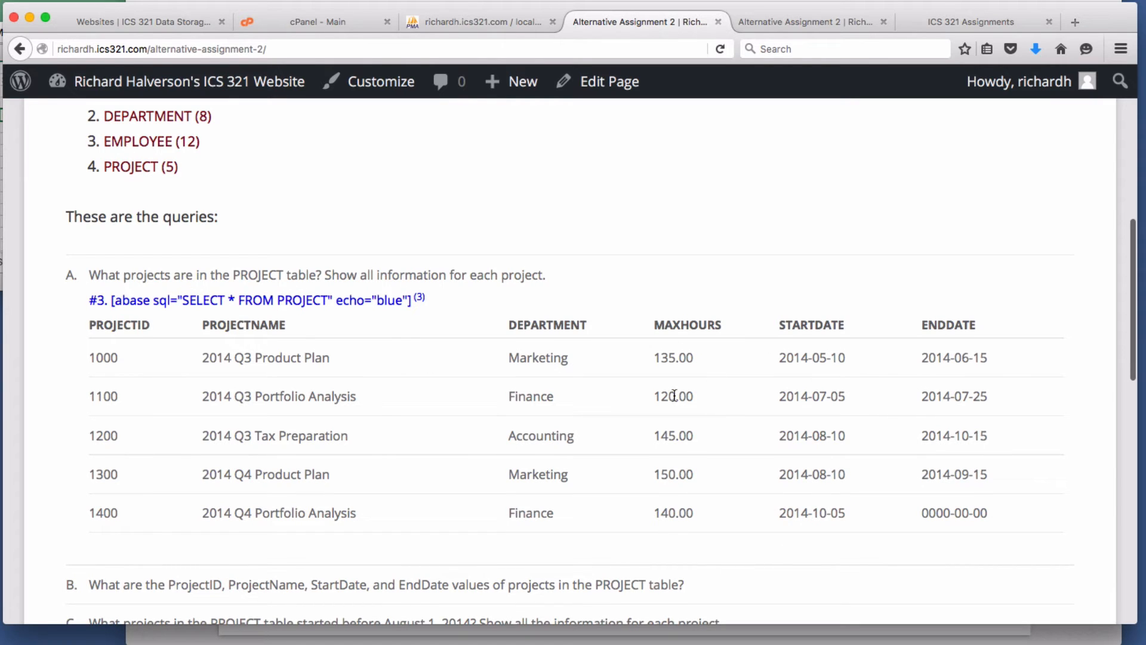
{"action": "scroll", "coordinate": [888, 385], "scroll_direction": "up", "scroll_amount": 1}
{"action": "scroll", "coordinate": [892, 381], "scroll_direction": "down", "scroll_amount": 1}
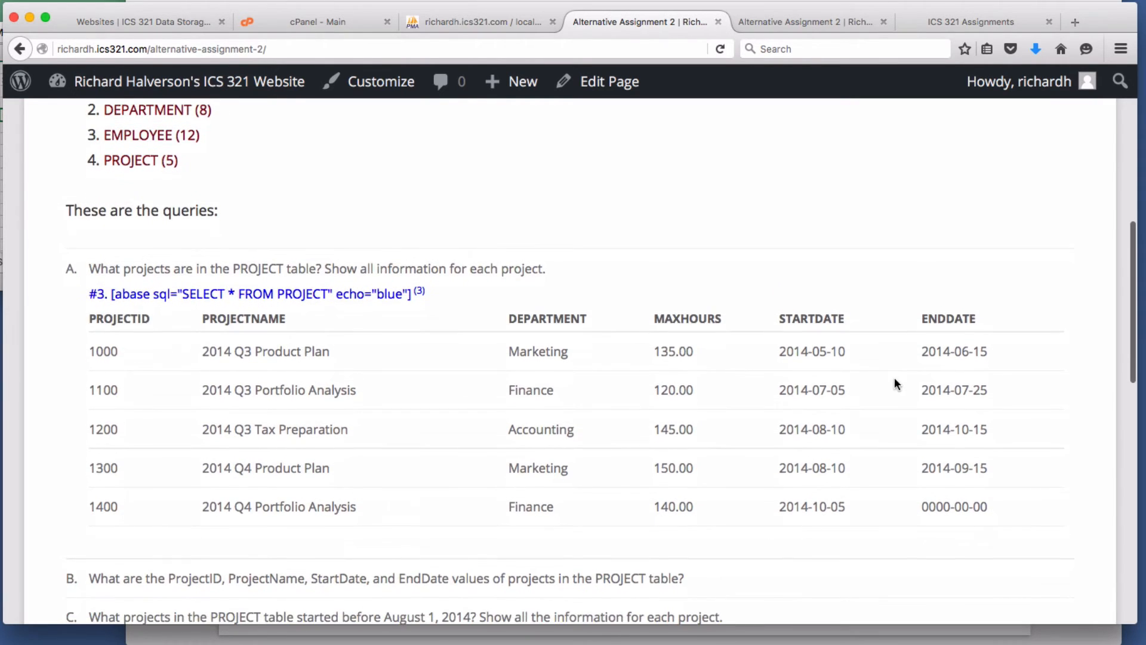
{"action": "double_click", "coordinate": [180, 293]}
{"action": "double_click", "coordinate": [330, 294]}
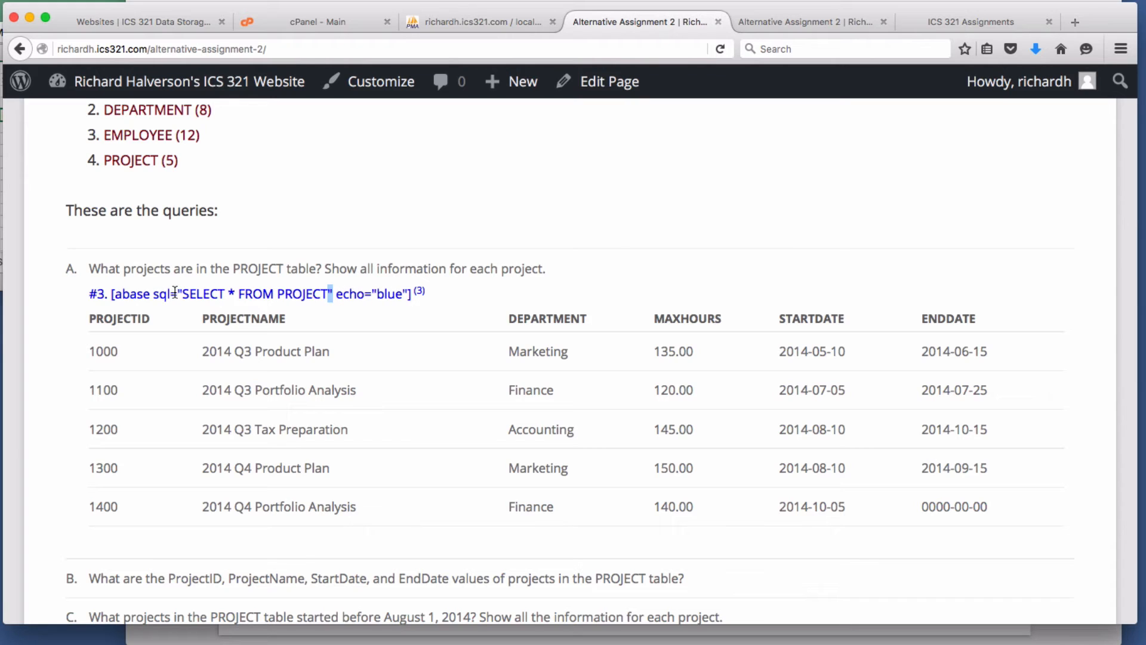
{"action": "left_click", "coordinate": [152, 95]}
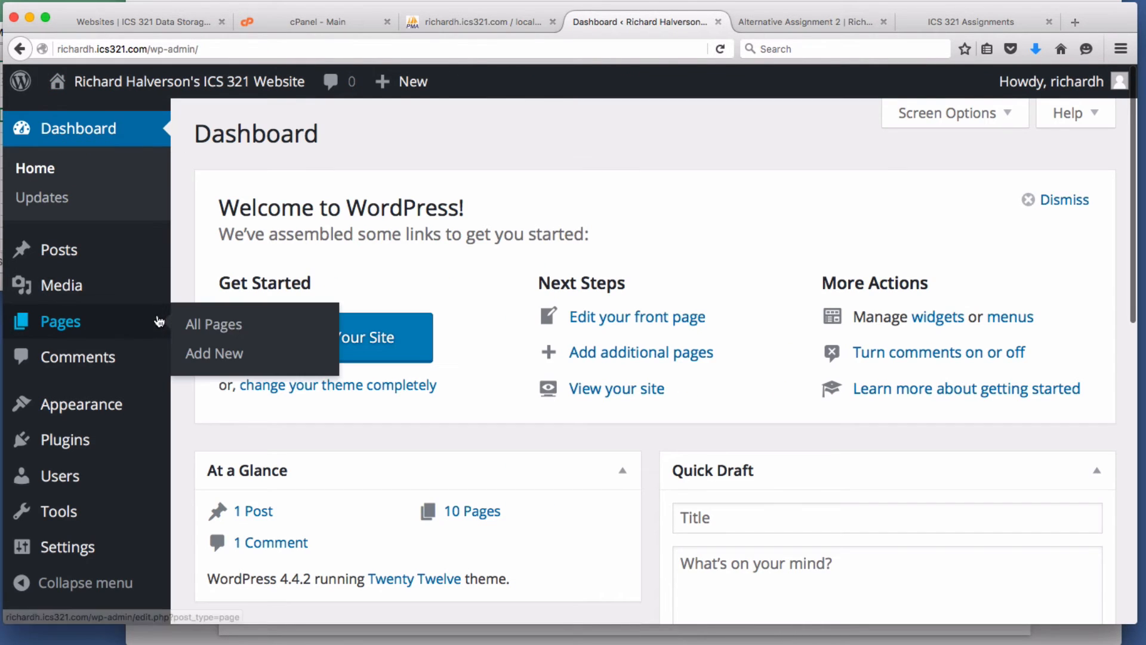
- Toggle Disable wptexturize on and back off in ABASE settings, then visit the front page
{"action": "scroll", "coordinate": [154, 310], "scroll_direction": "down", "scroll_amount": 3}
{"action": "mouse_move", "coordinate": [74, 550]}
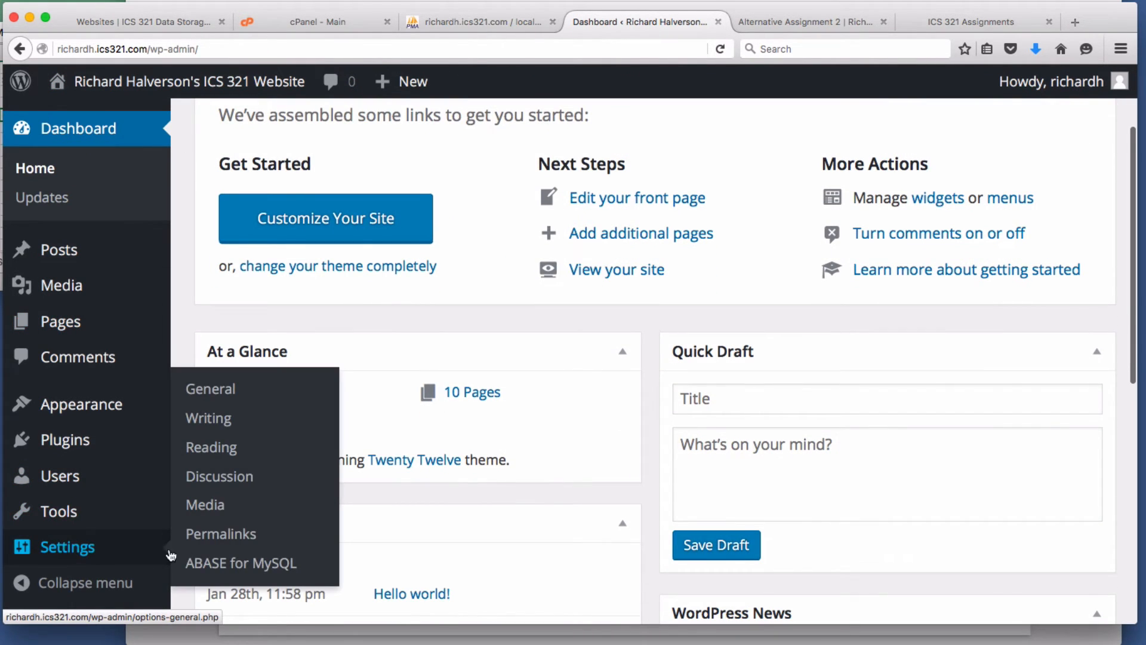
{"action": "left_click", "coordinate": [251, 562]}
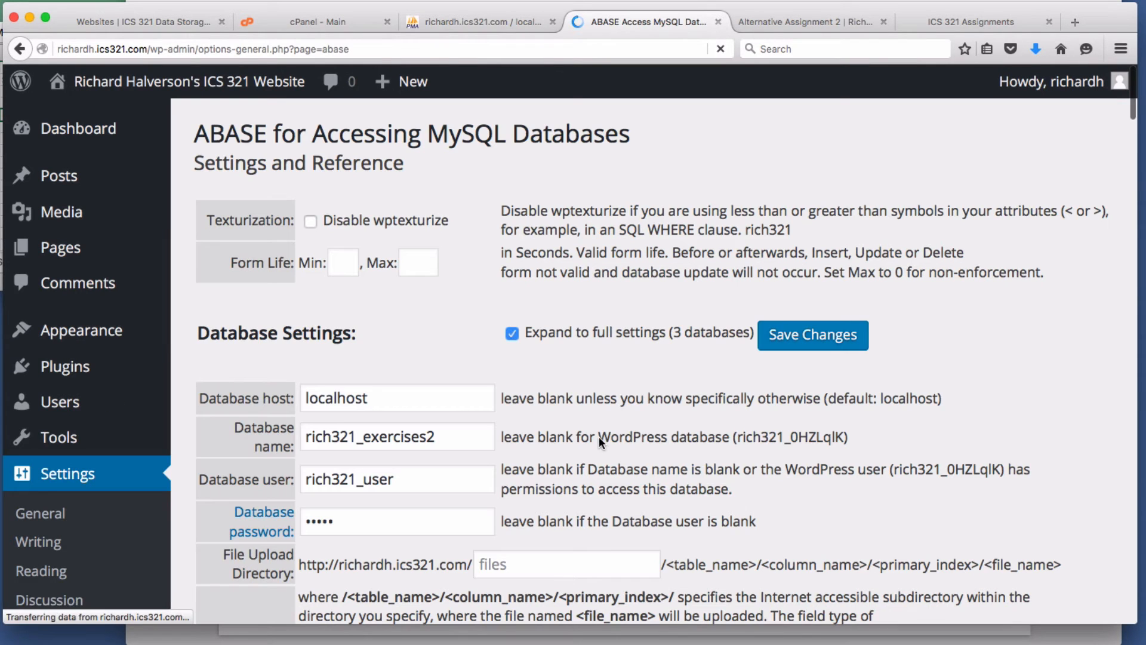
{"action": "left_click", "coordinate": [310, 223]}
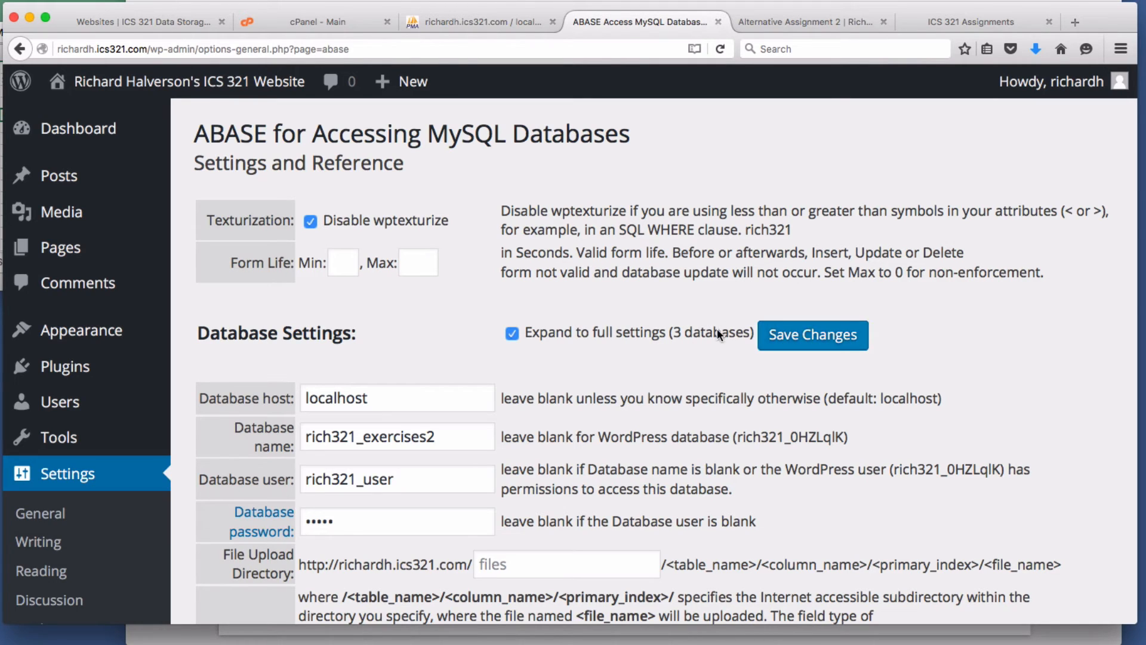
{"action": "left_click", "coordinate": [310, 222]}
{"action": "left_click", "coordinate": [227, 88]}
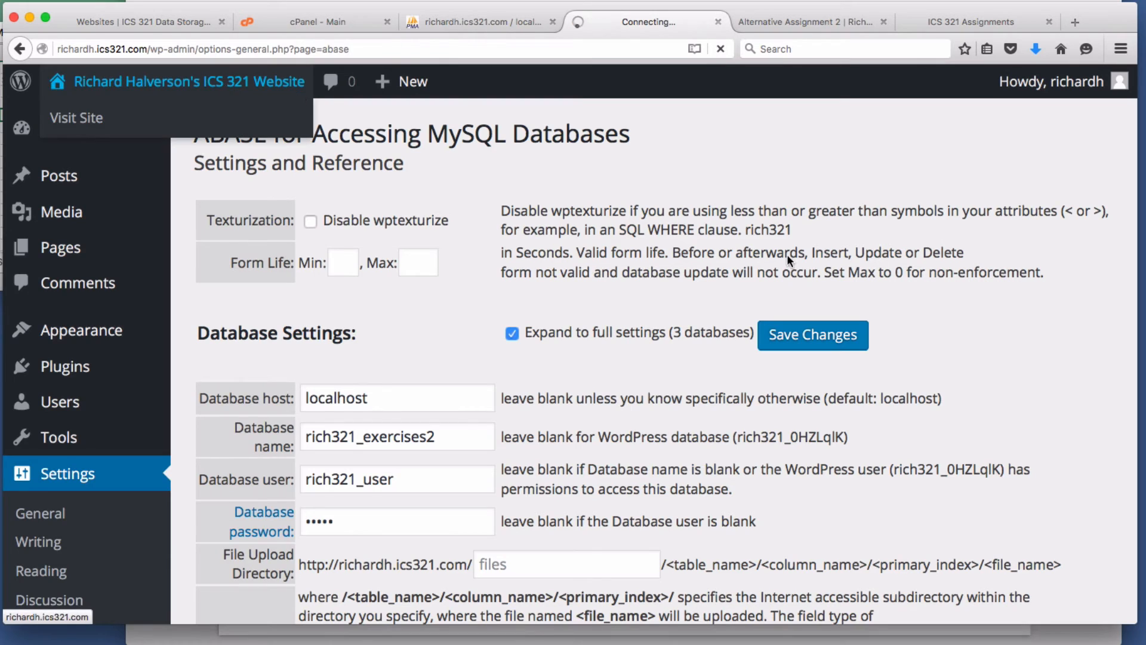
- Check query A's five-project table on the live Alternative Assignment 2 page, then edit it
{"action": "mouse_move", "coordinate": [227, 307]}
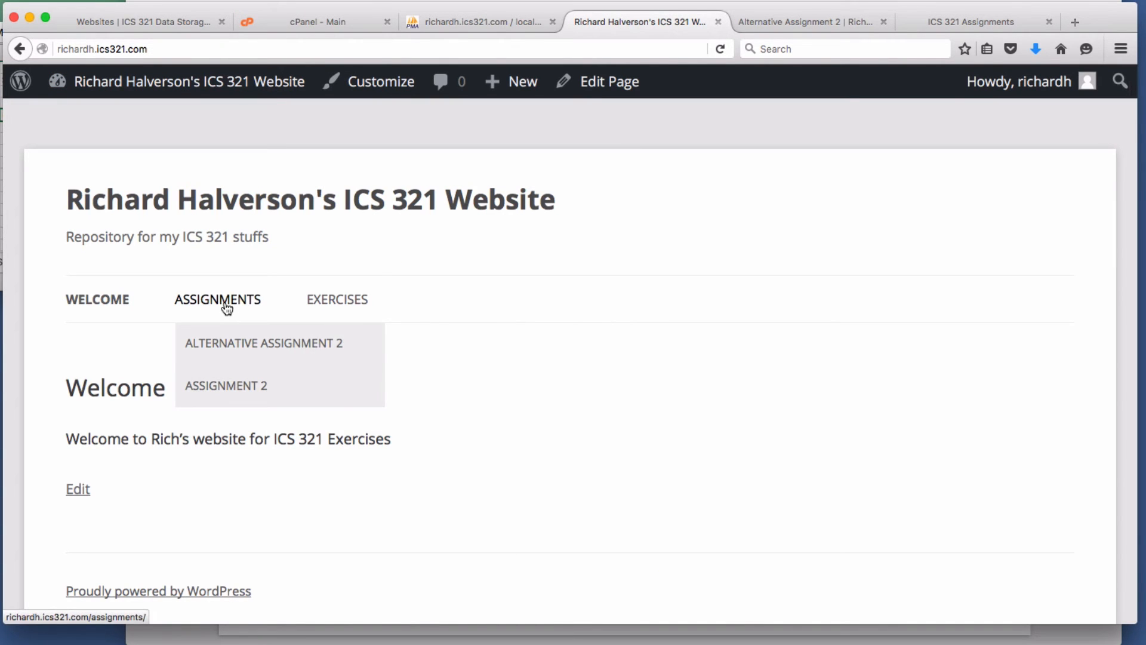
{"action": "left_click", "coordinate": [221, 346]}
{"action": "scroll", "coordinate": [627, 367], "scroll_direction": "down", "scroll_amount": 10}
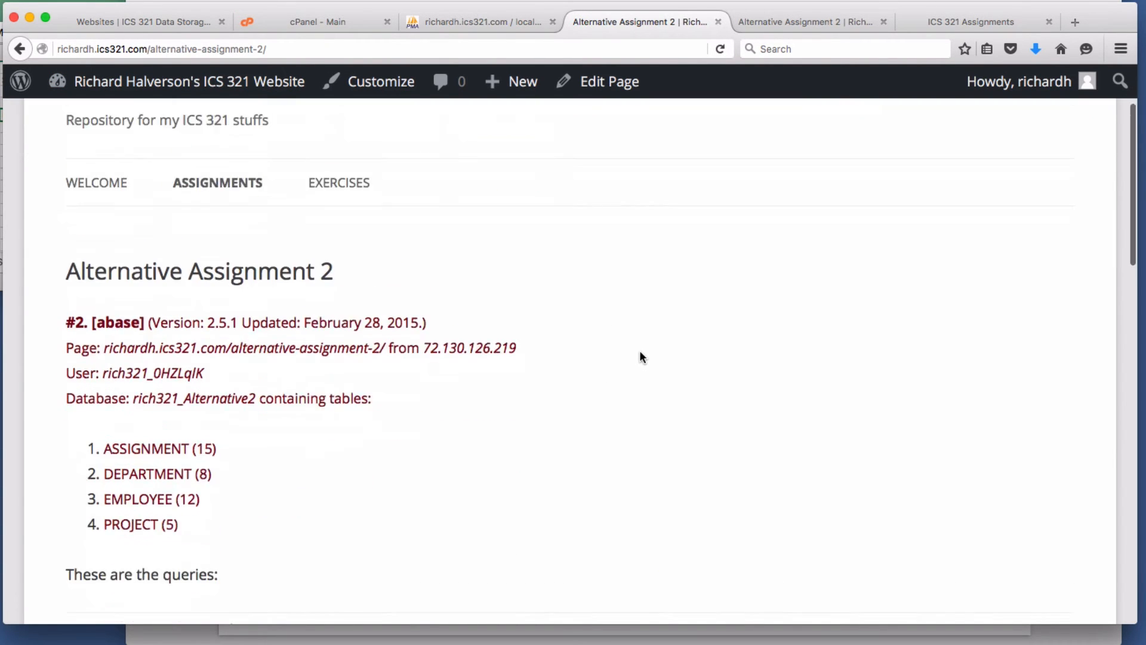
{"action": "scroll", "coordinate": [643, 348], "scroll_direction": "down", "scroll_amount": 1}
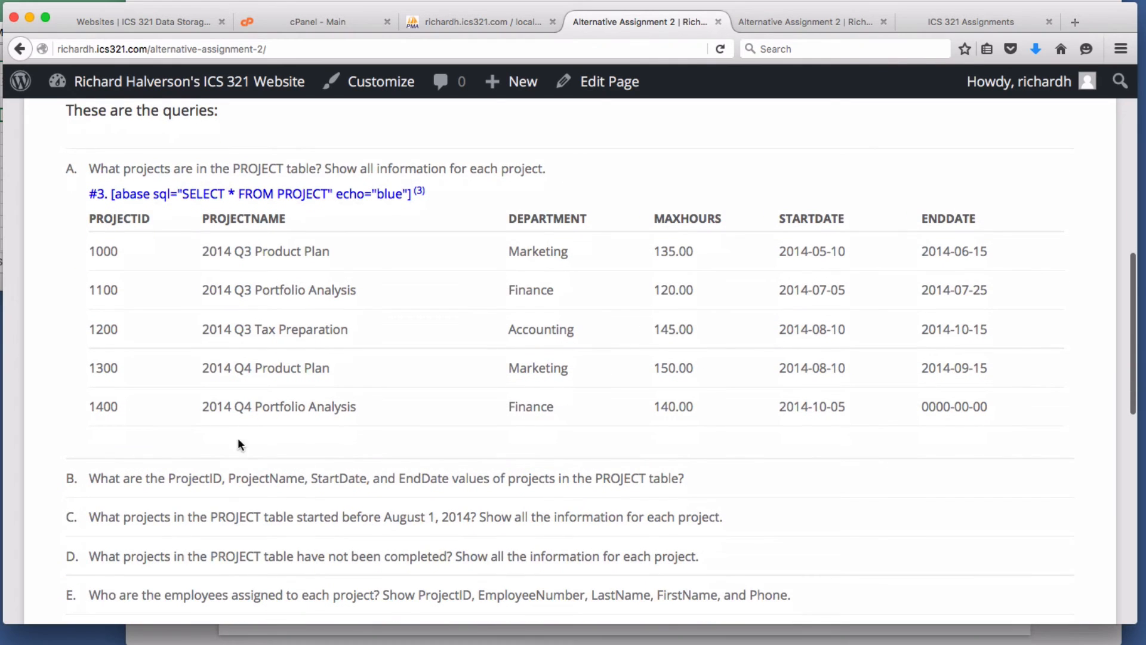
{"action": "scroll", "coordinate": [152, 472], "scroll_direction": "down", "scroll_amount": 3}
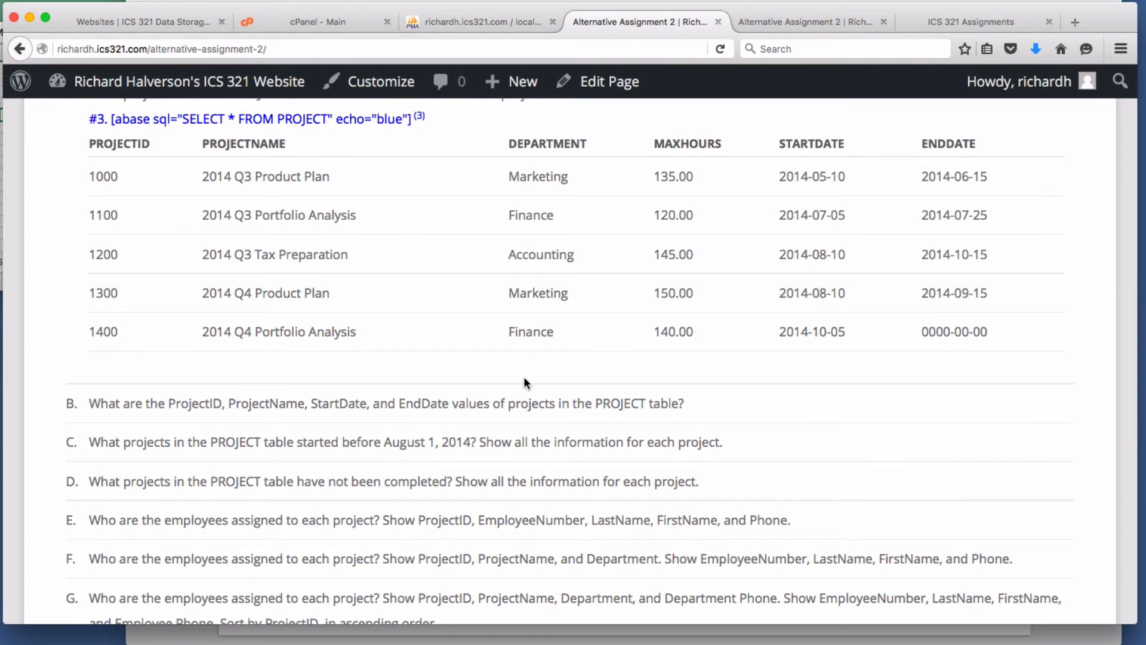
{"action": "left_click", "coordinate": [609, 82]}
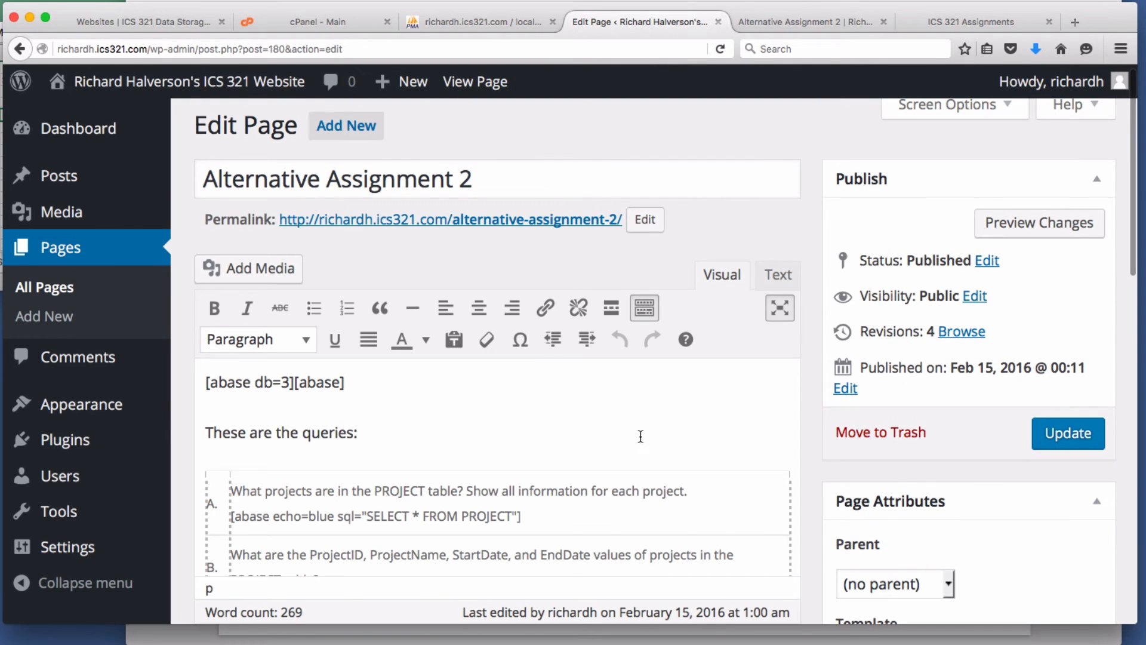
- Under question B, type a blue-echo shortcode selecting ProjectID, ProjectName, StartDate, EndDate FROM PROJECT
{"action": "scroll", "coordinate": [644, 433], "scroll_direction": "down", "scroll_amount": 2}
{"action": "scroll", "coordinate": [648, 437], "scroll_direction": "down", "scroll_amount": 2}
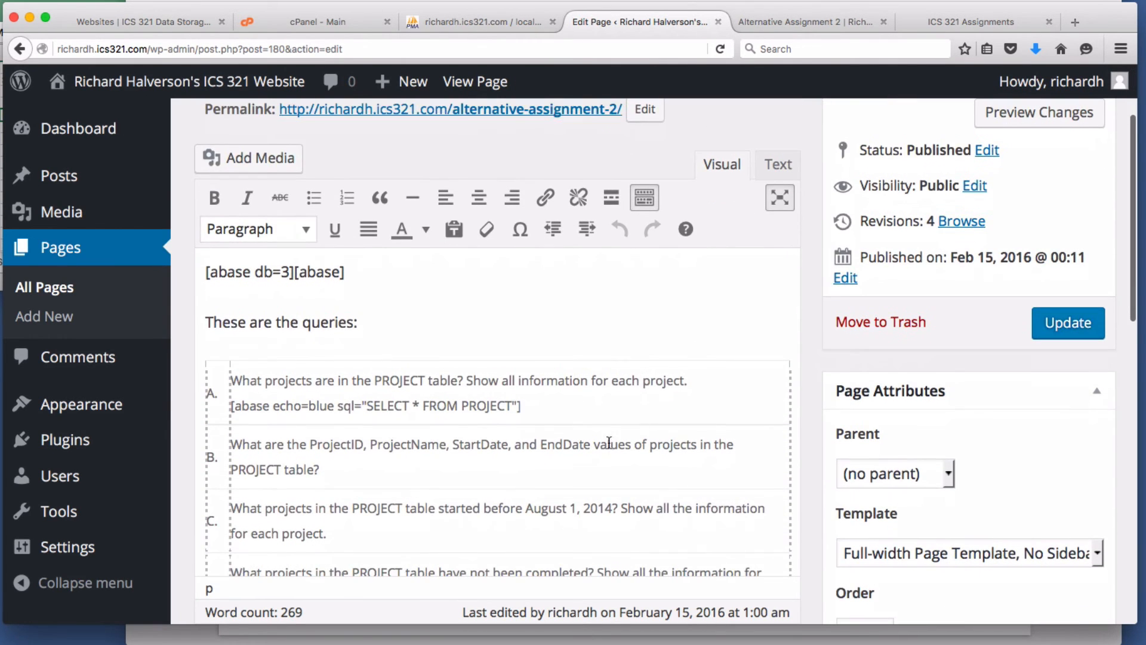
{"action": "left_click", "coordinate": [352, 470]}
{"action": "key", "text": "Return"}
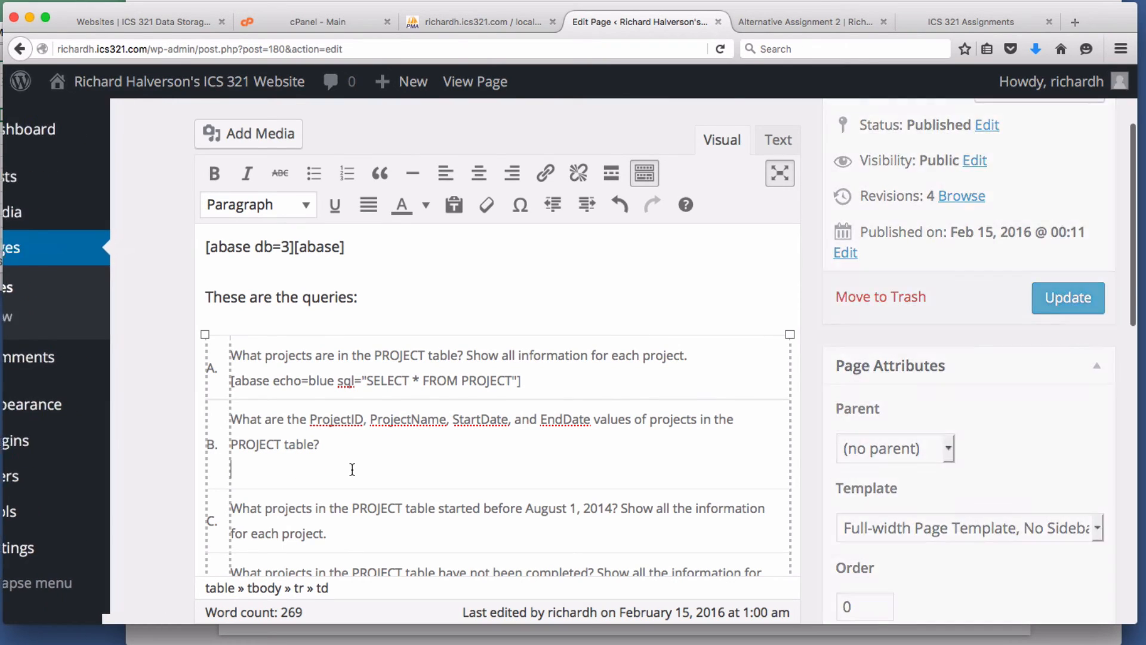
{"action": "type", "text": "[ab"}
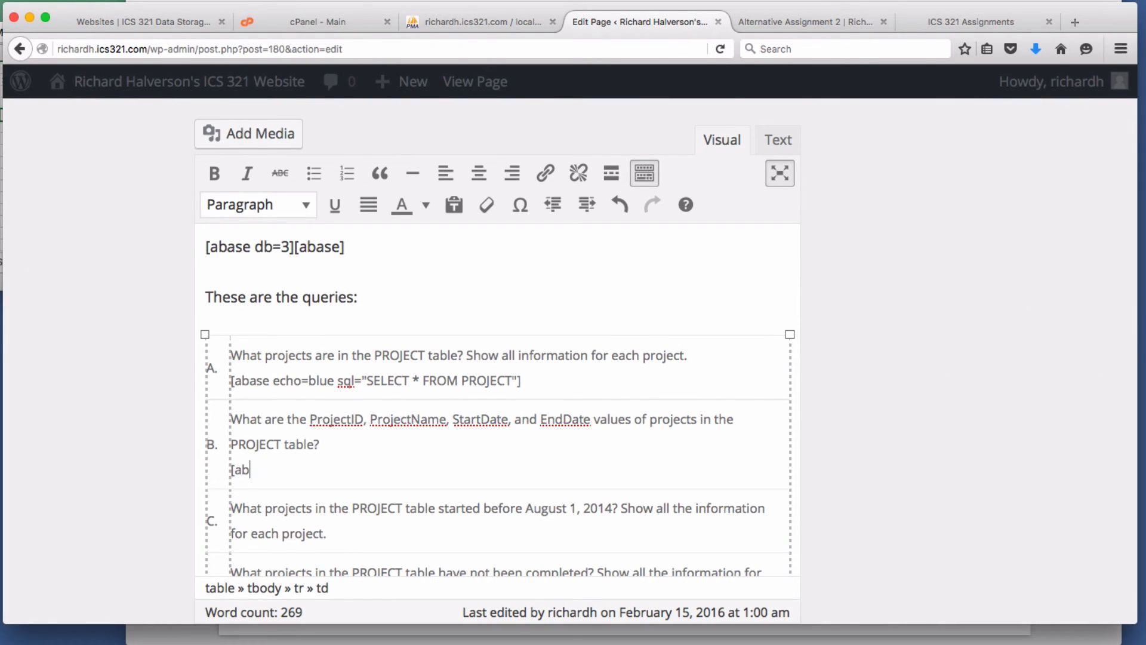
{"action": "type", "text": "ase echo=blue sq"}
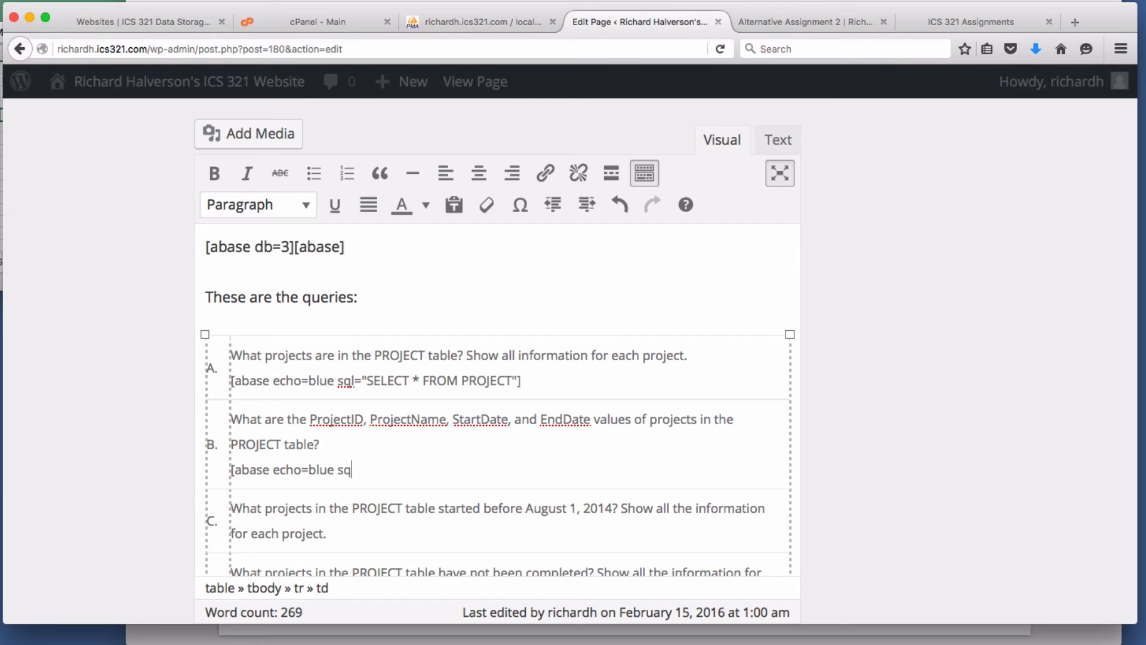
{"action": "type", "text": "l=\"SELECT PR"}
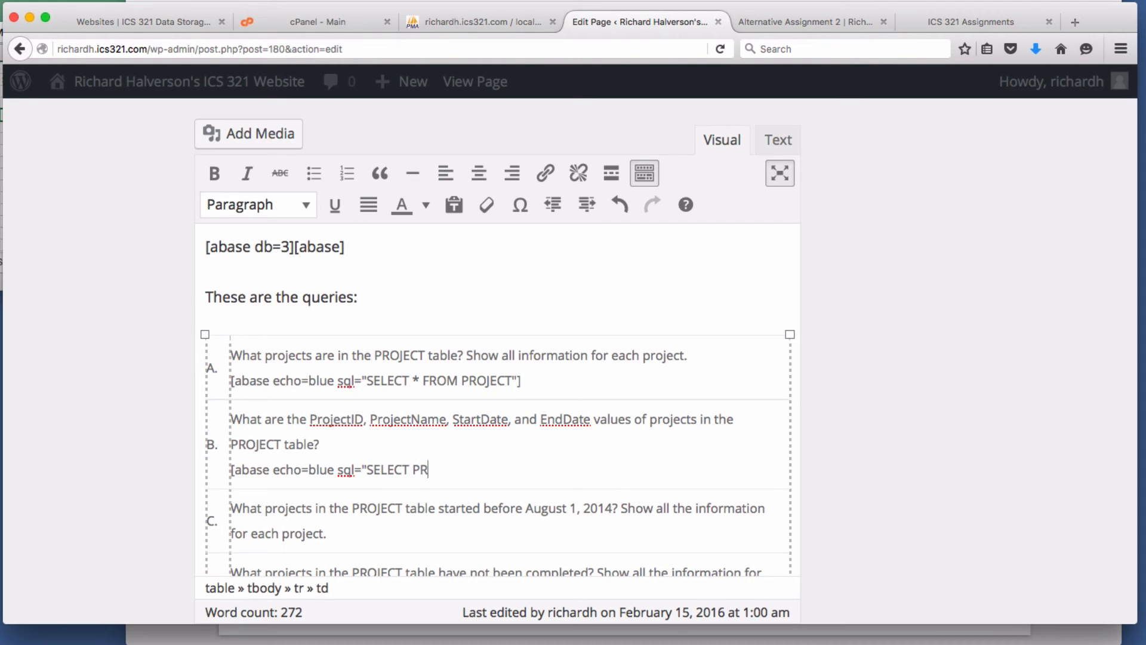
{"action": "type", "text": "ojectID, Proje"}
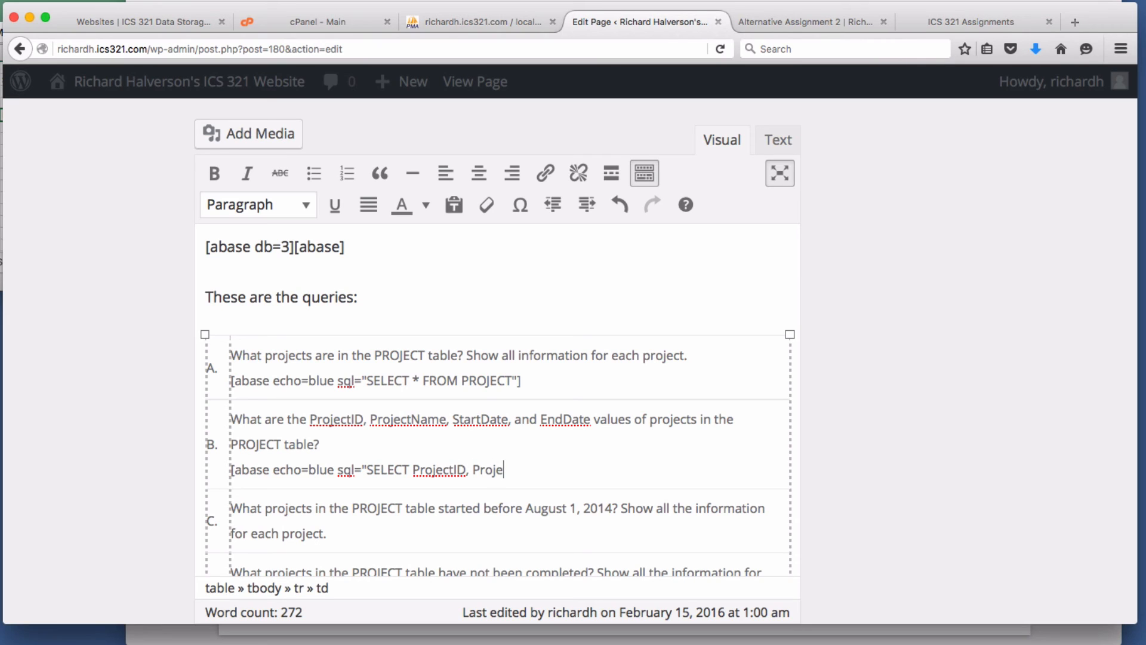
{"action": "type", "text": "ctName, Start"}
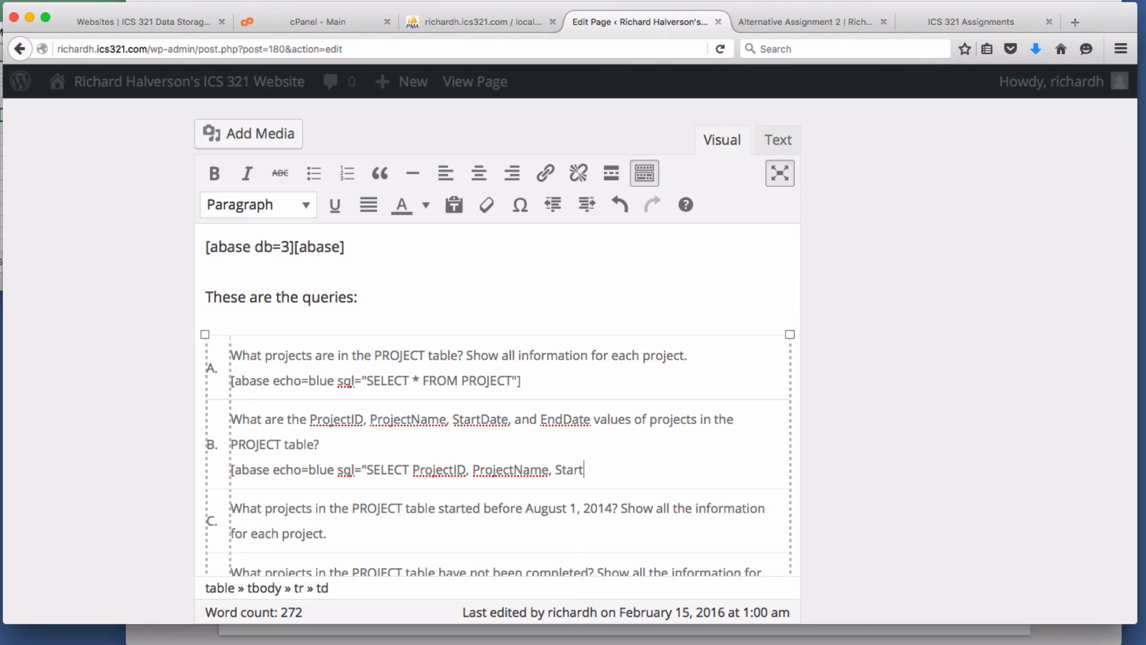
{"action": "type", "text": "Date, EndDate FROM "}
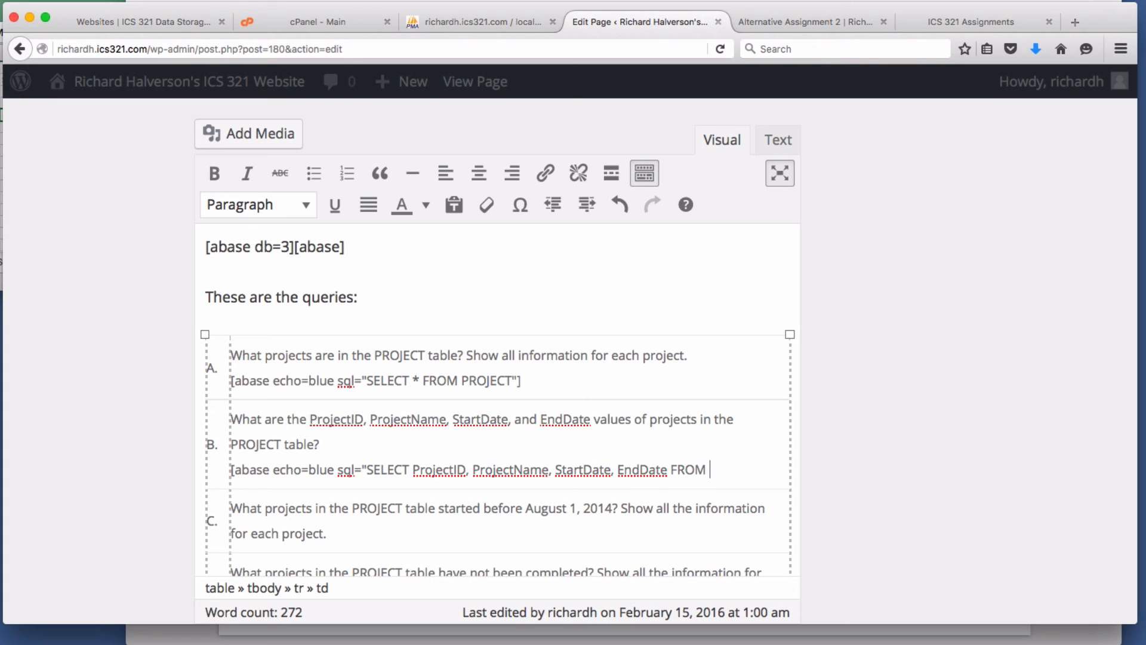
{"action": "type", "text": "PROJECT\"]"}
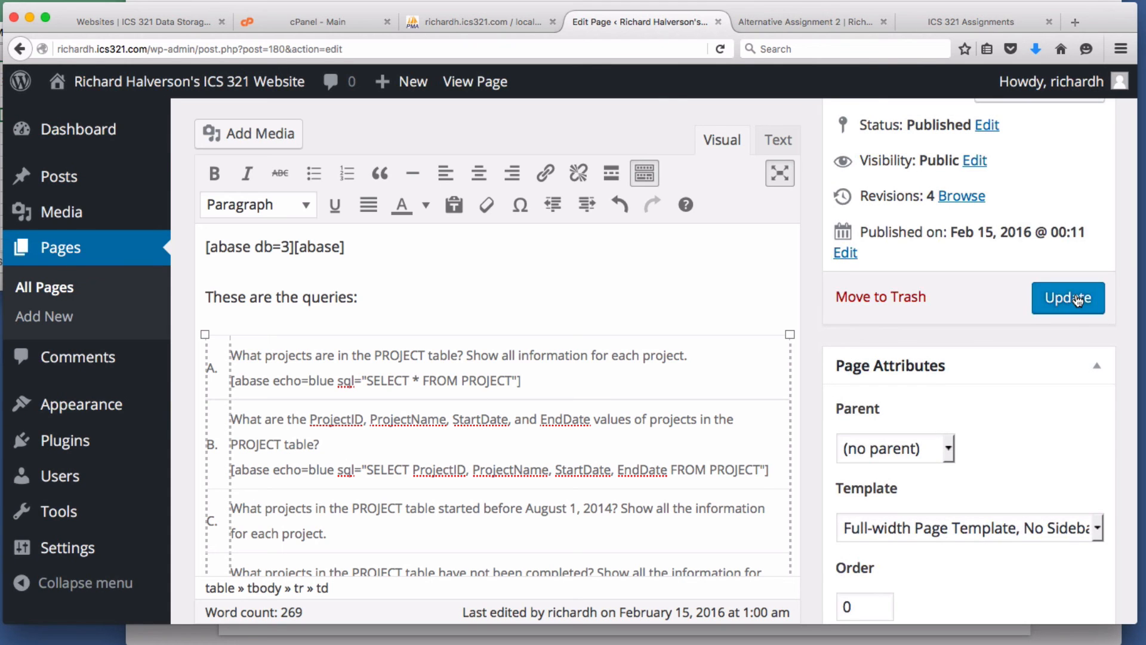
- Update the page and compare query B's four-column PROJECT table with query A's
{"action": "left_click", "coordinate": [1070, 296]}
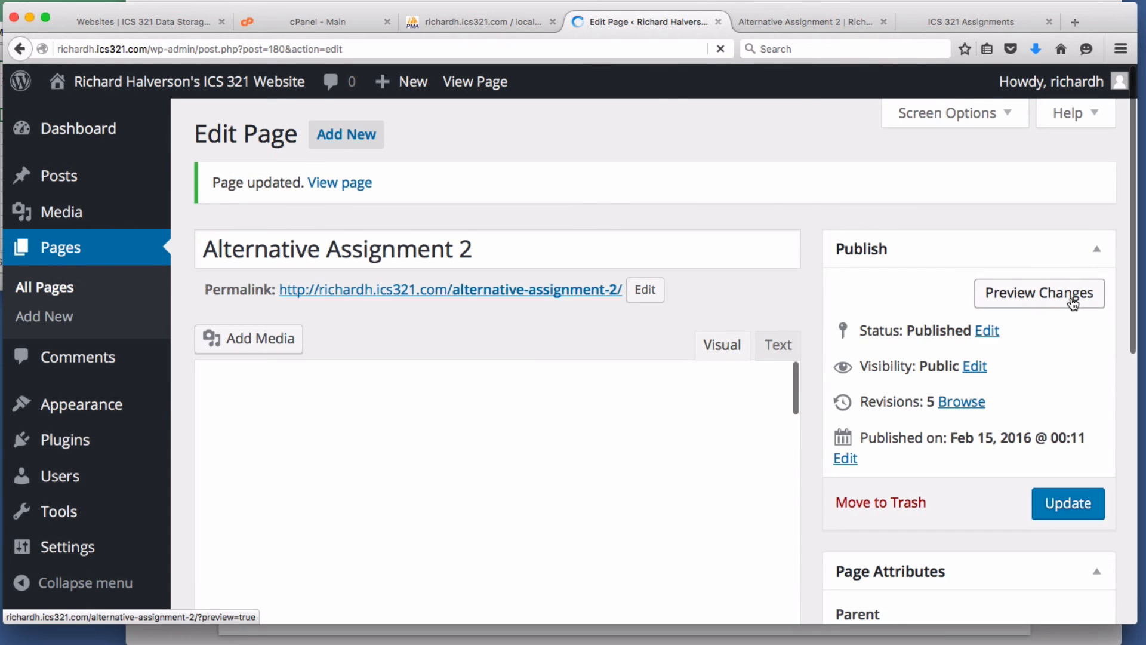
{"action": "left_click", "coordinate": [471, 82]}
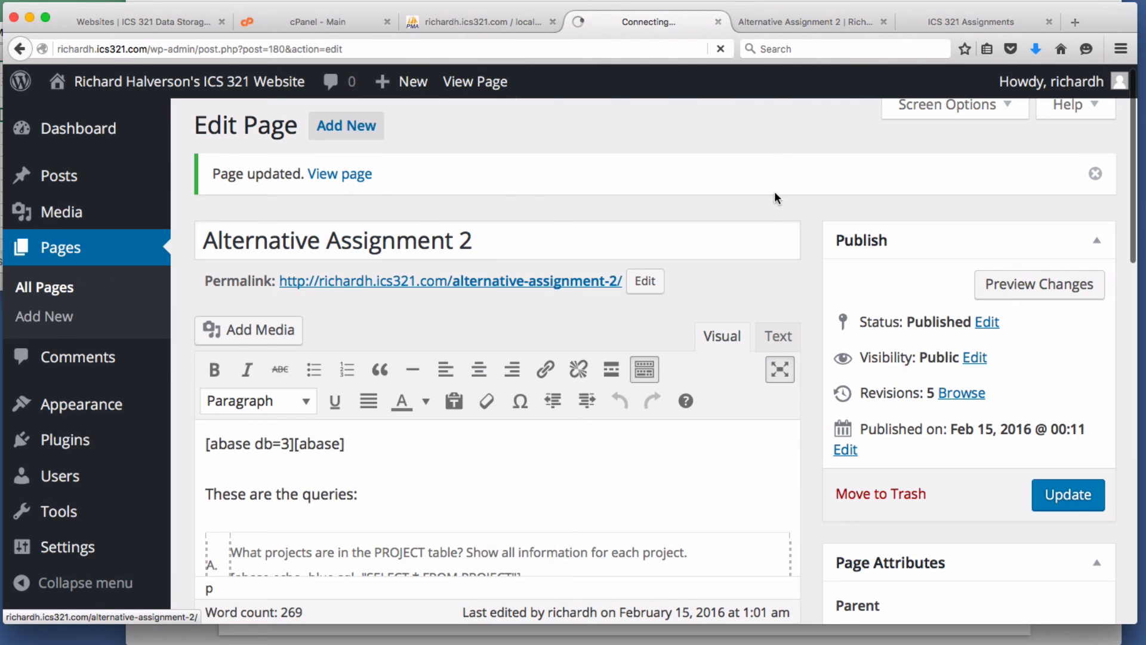
{"action": "scroll", "coordinate": [693, 328], "scroll_direction": "down", "scroll_amount": 15}
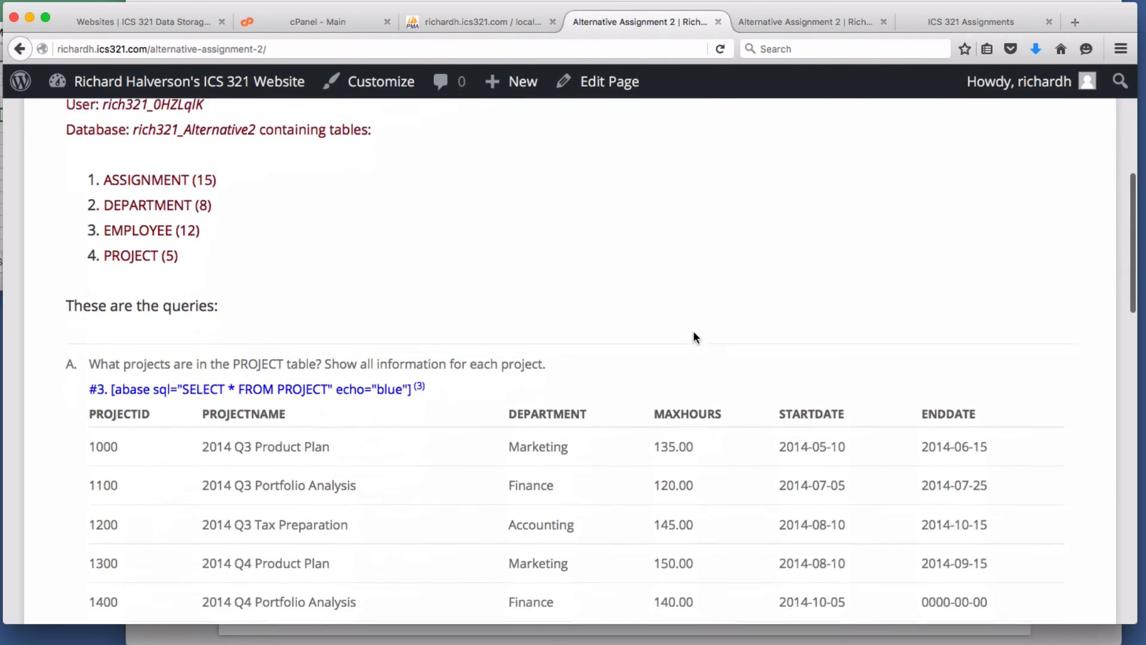
{"action": "scroll", "coordinate": [696, 332], "scroll_direction": "down", "scroll_amount": 1}
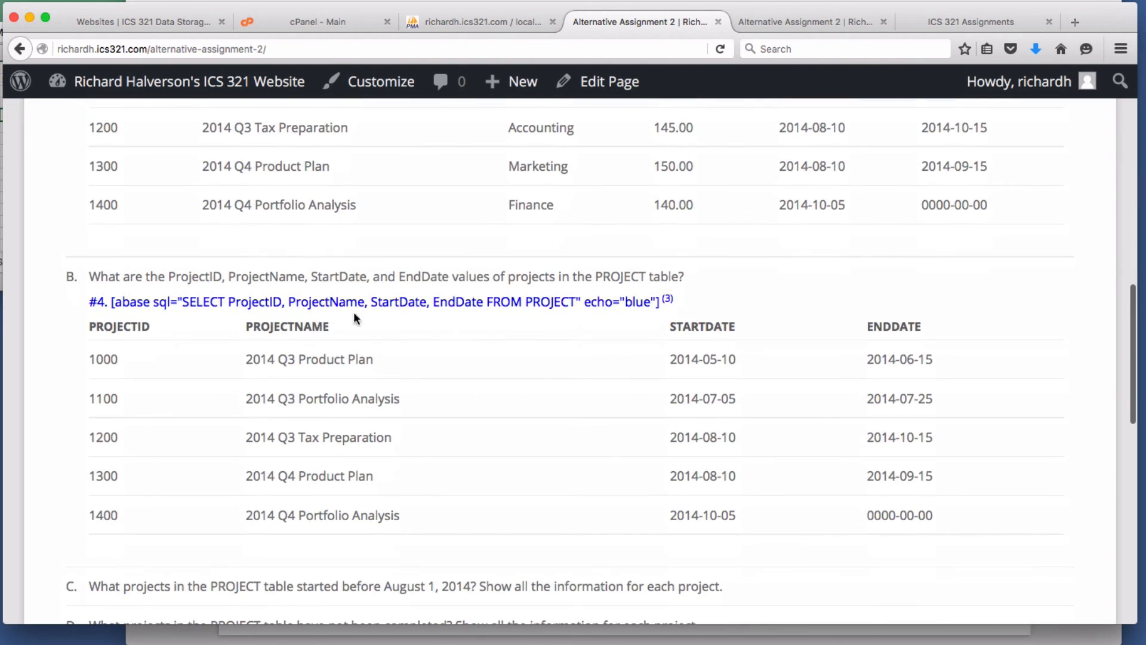
{"action": "scroll", "coordinate": [353, 311], "scroll_direction": "up", "scroll_amount": 5}
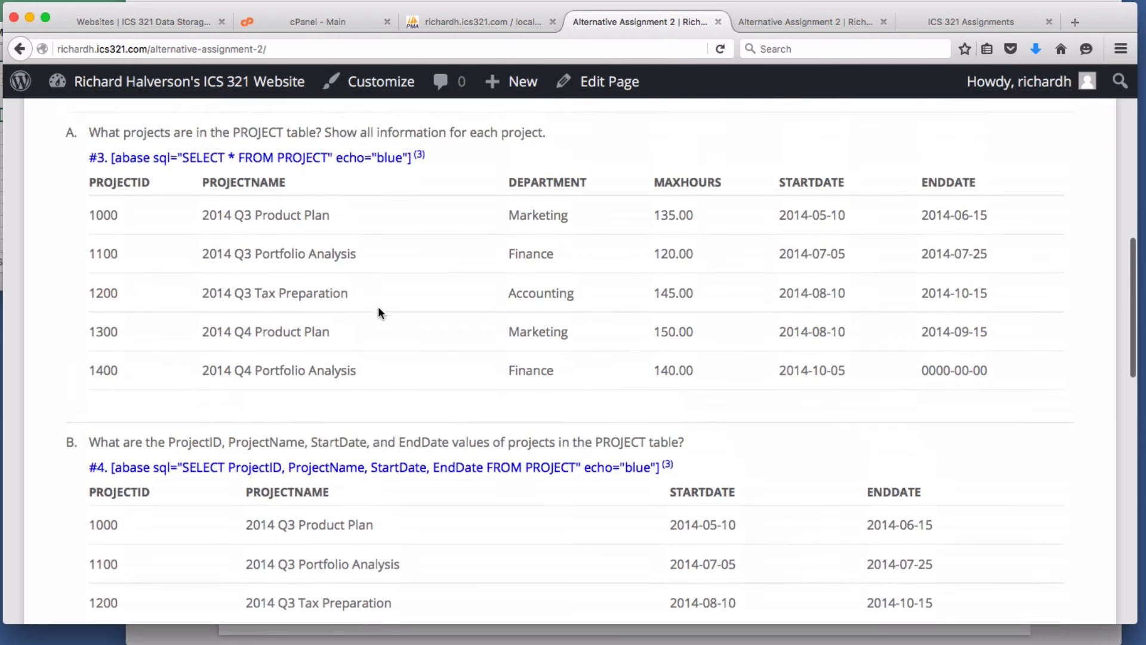
{"action": "scroll", "coordinate": [378, 306], "scroll_direction": "up", "scroll_amount": 2}
{"action": "left_click_drag", "start_coordinate": [242, 524], "coordinate": [465, 528]}
{"action": "scroll", "coordinate": [551, 536], "scroll_direction": "down", "scroll_amount": 7}
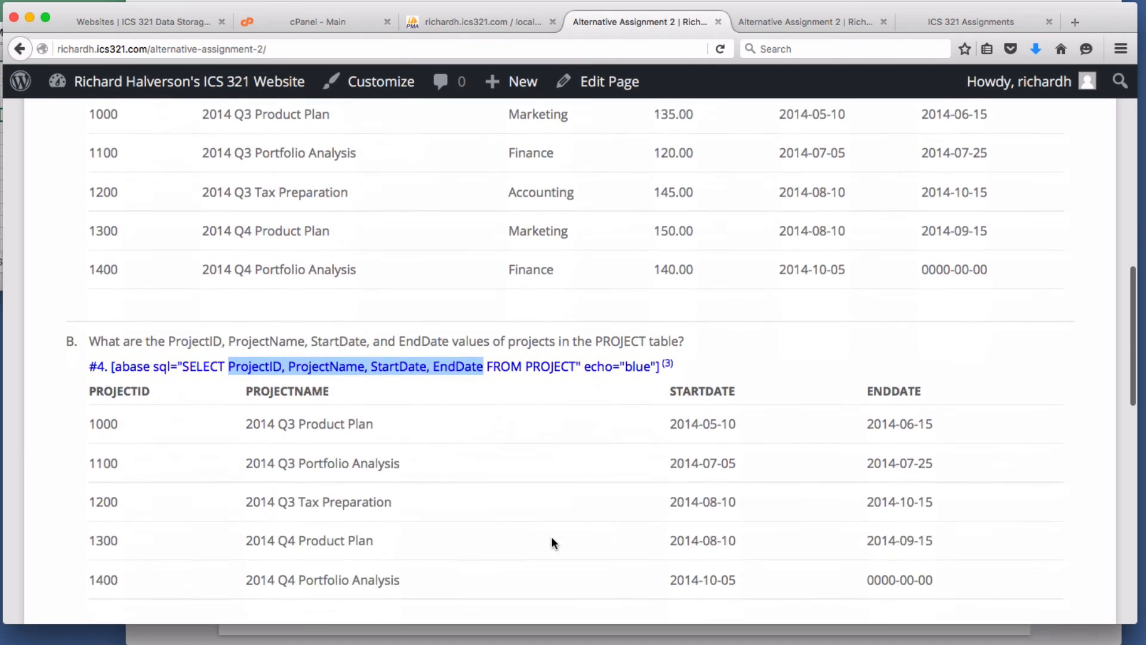